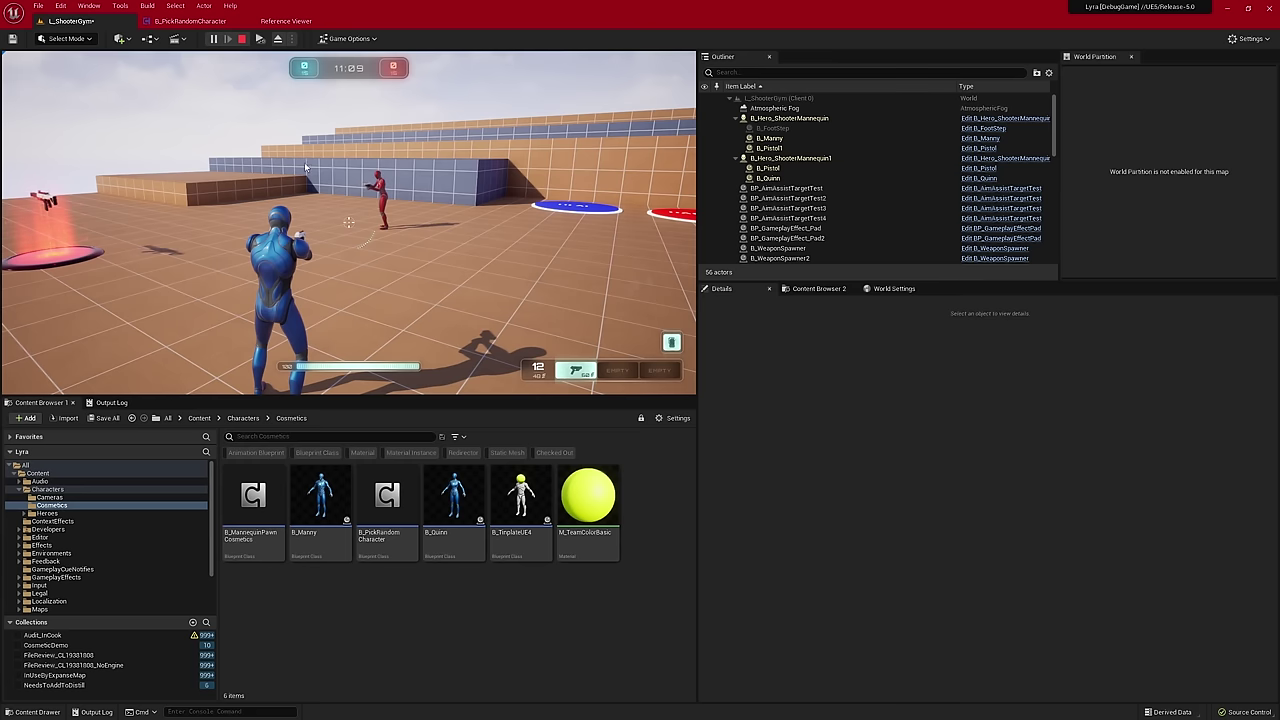
- Walk the player character toward the red mannequin in the running game session
{"action": "left_click", "coordinate": [300, 180]}
{"action": "key", "text": "w"}
{"action": "key", "text": "w"}
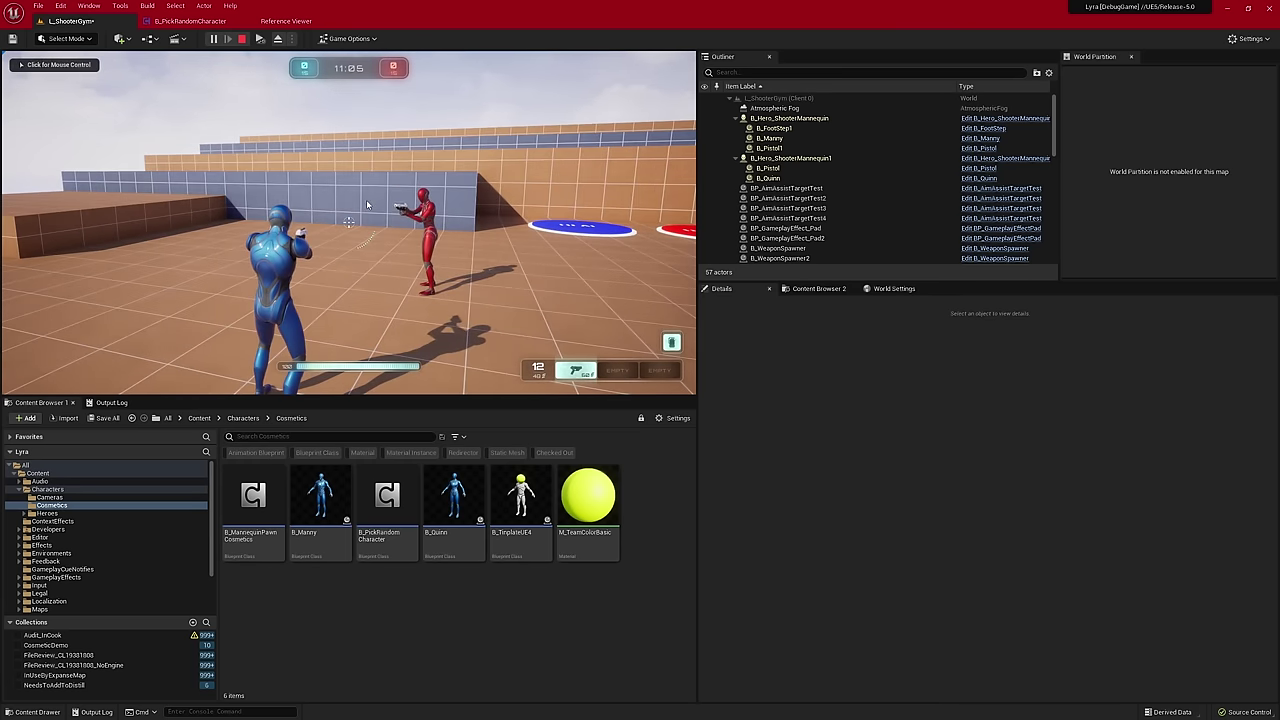
- Open the Lyra Cosmetic Developer Settings in the editor preferences and review the available Cheat Mode options
{"action": "left_click", "coordinate": [61, 6]}
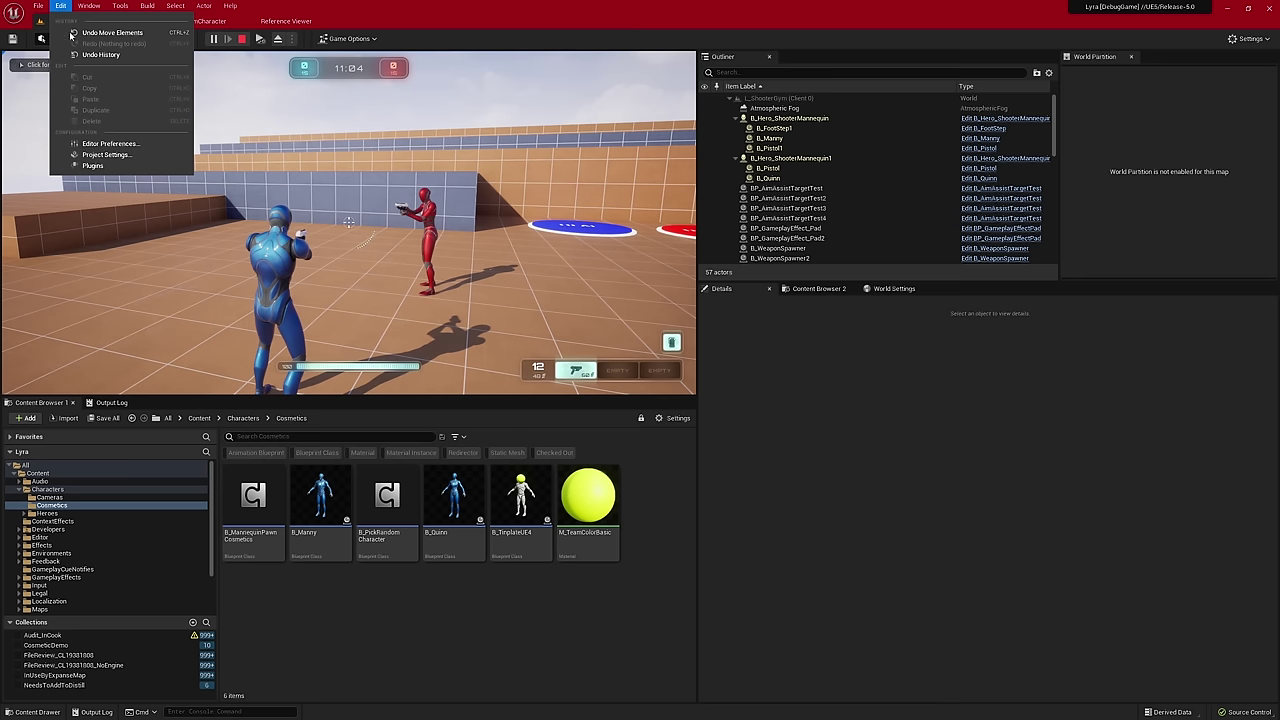
{"action": "left_click", "coordinate": [131, 144]}
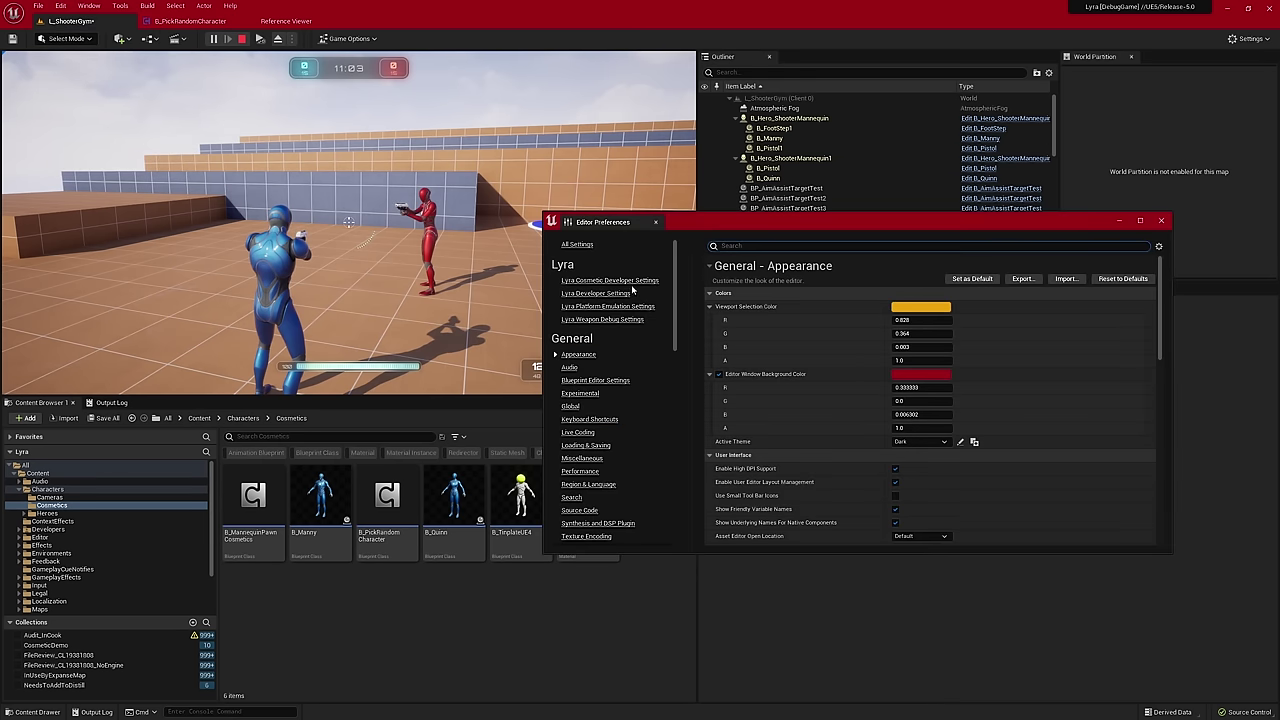
{"action": "left_click", "coordinate": [628, 281]}
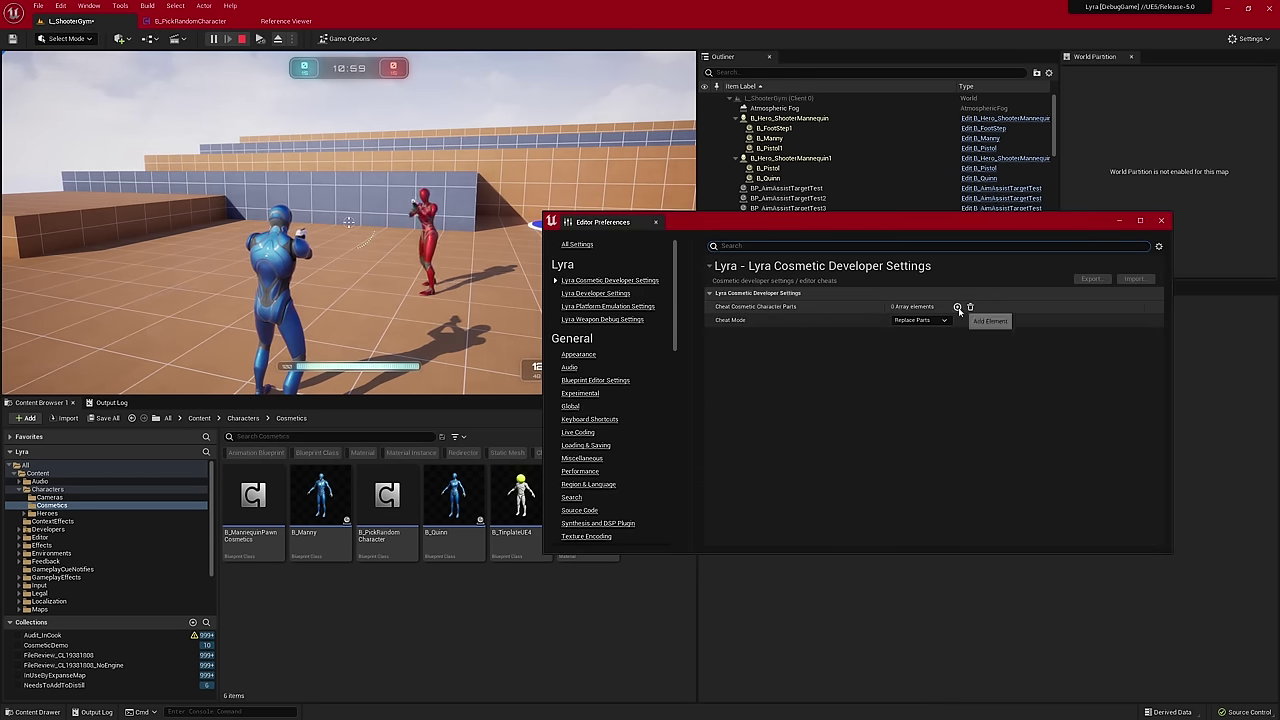
{"action": "left_click", "coordinate": [918, 320]}
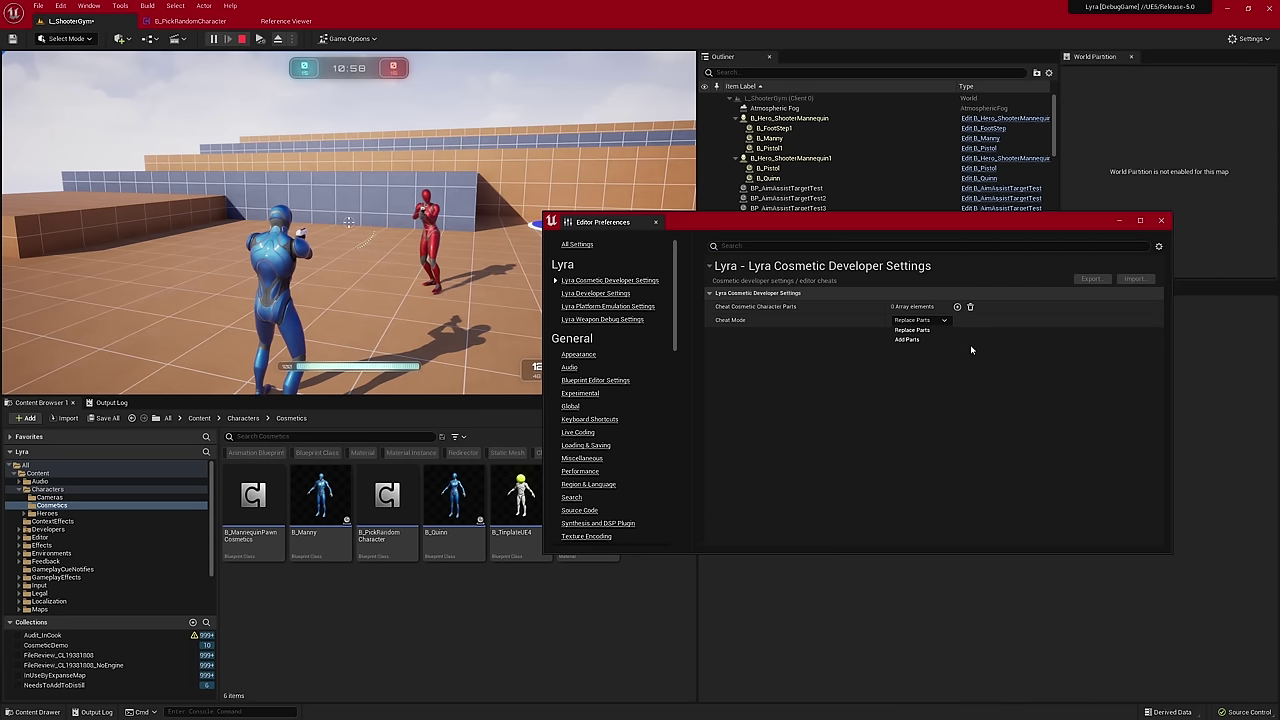
{"action": "left_click", "coordinate": [971, 346]}
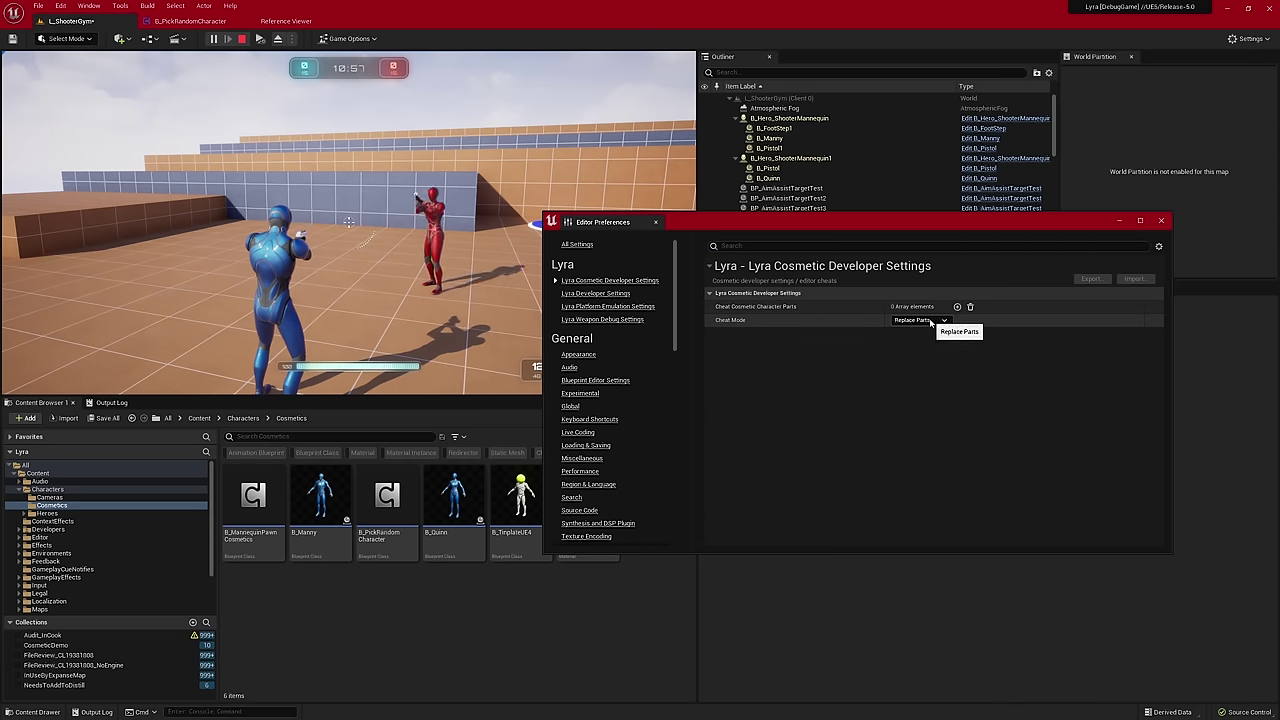
- Add one element to Cheat Cosmetic Character Parts and set its Part Class to B_Quinn
{"action": "left_click", "coordinate": [957, 307]}
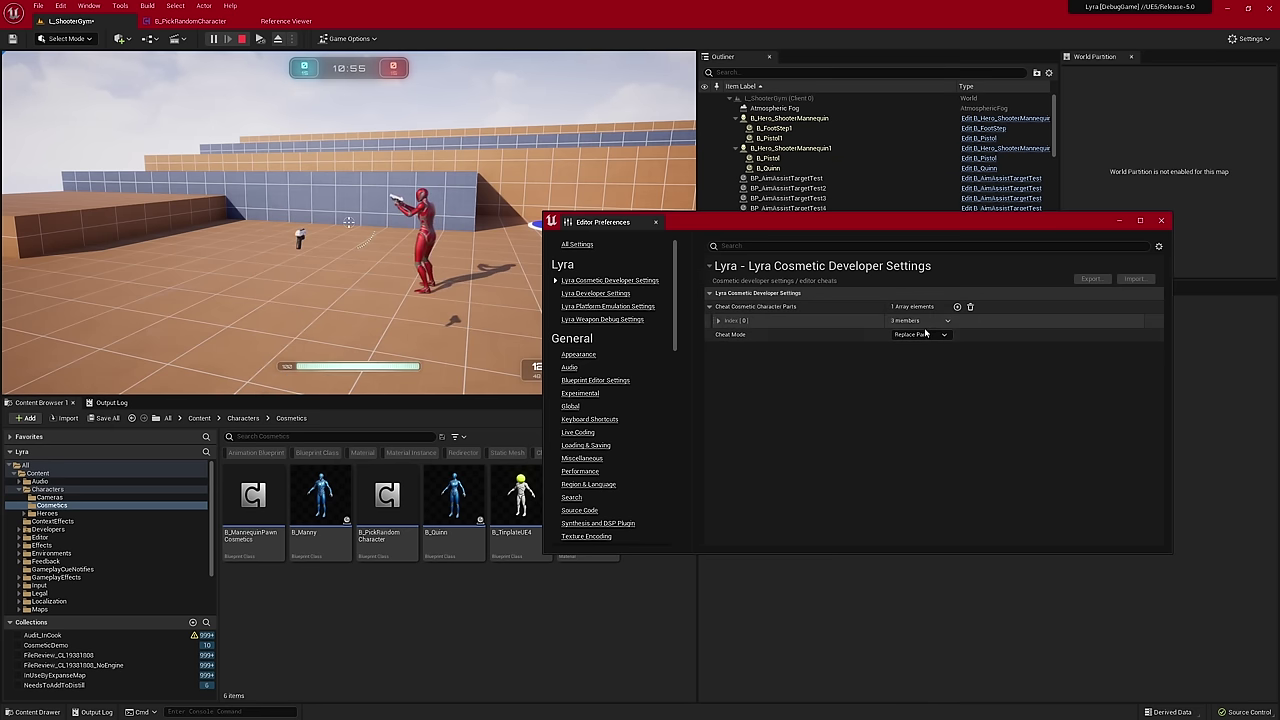
{"action": "left_click", "coordinate": [817, 321]}
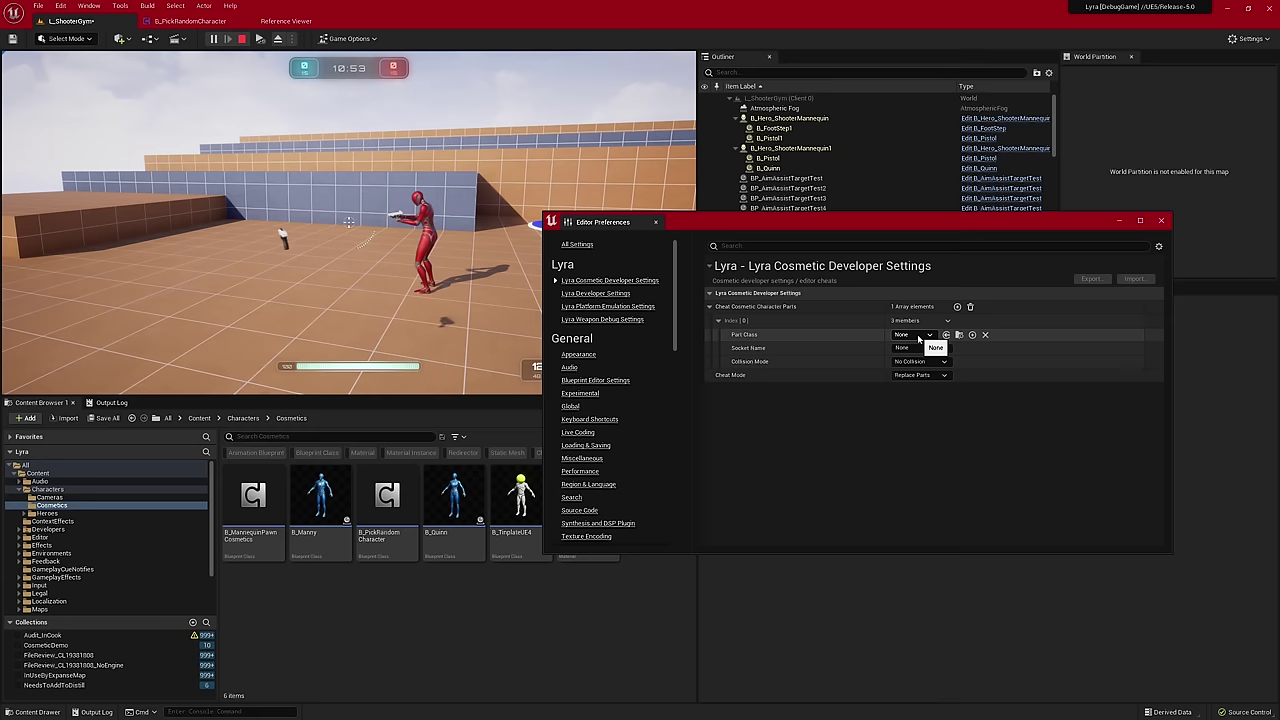
{"action": "left_click", "coordinate": [918, 336]}
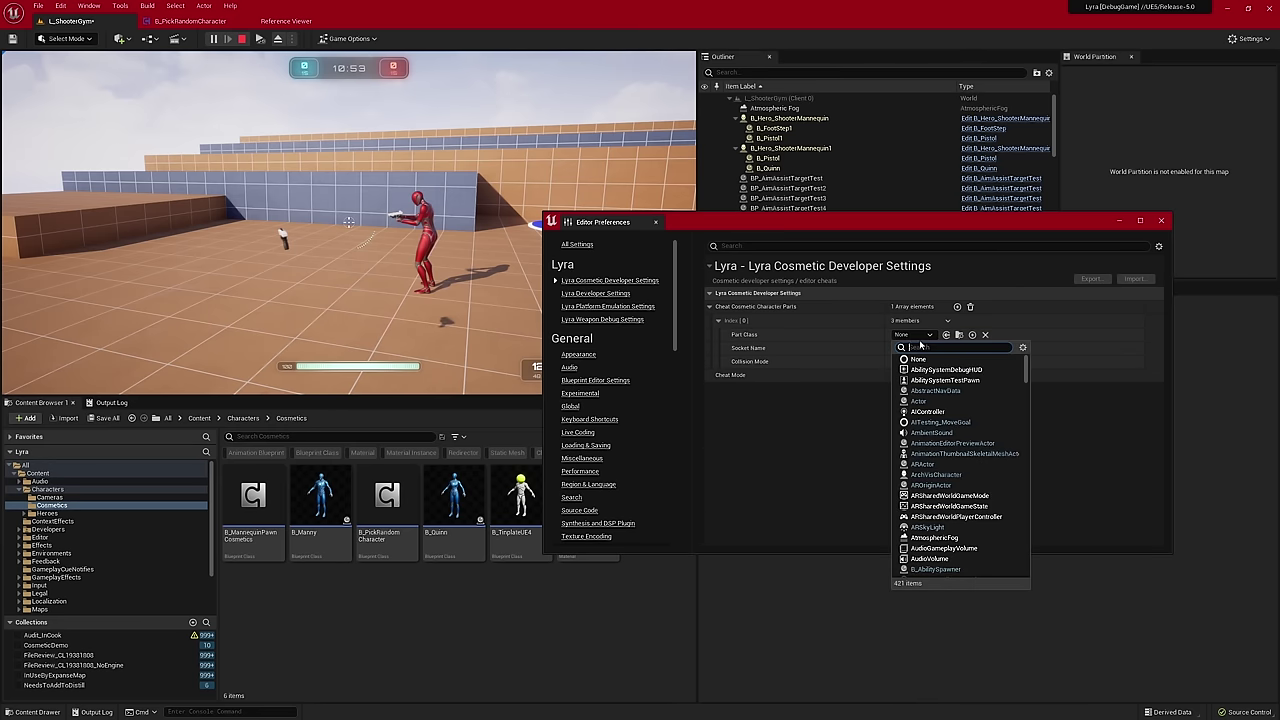
{"action": "type", "text": "quinn"}
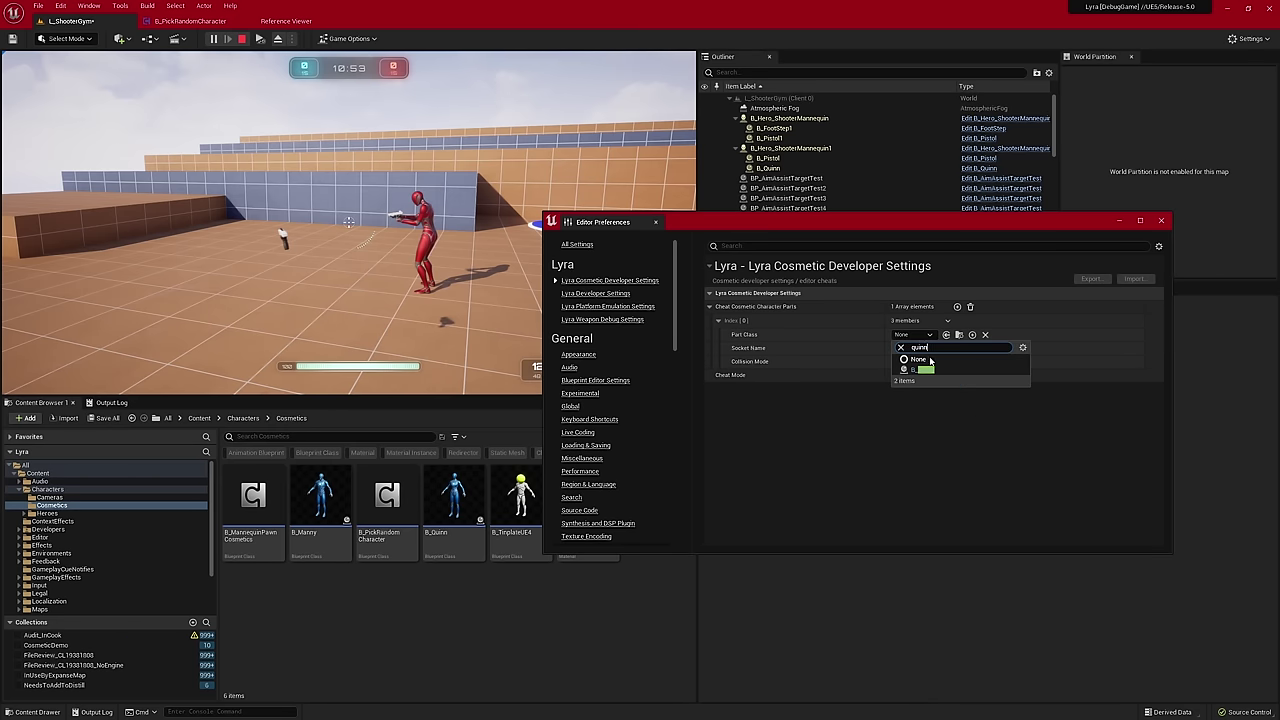
{"action": "left_click", "coordinate": [920, 369]}
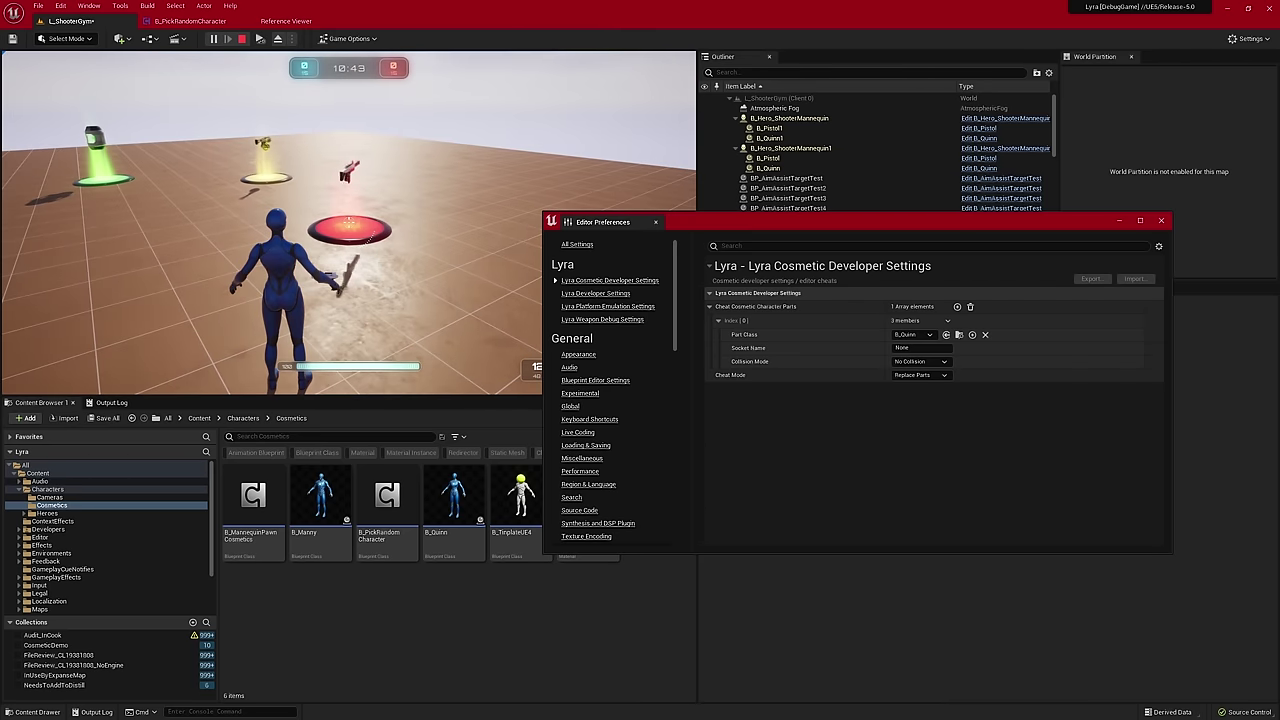
- Move the player character around to check its new body in play, and stop the simulation
{"action": "key", "text": "w"}
{"action": "key", "text": "a"}
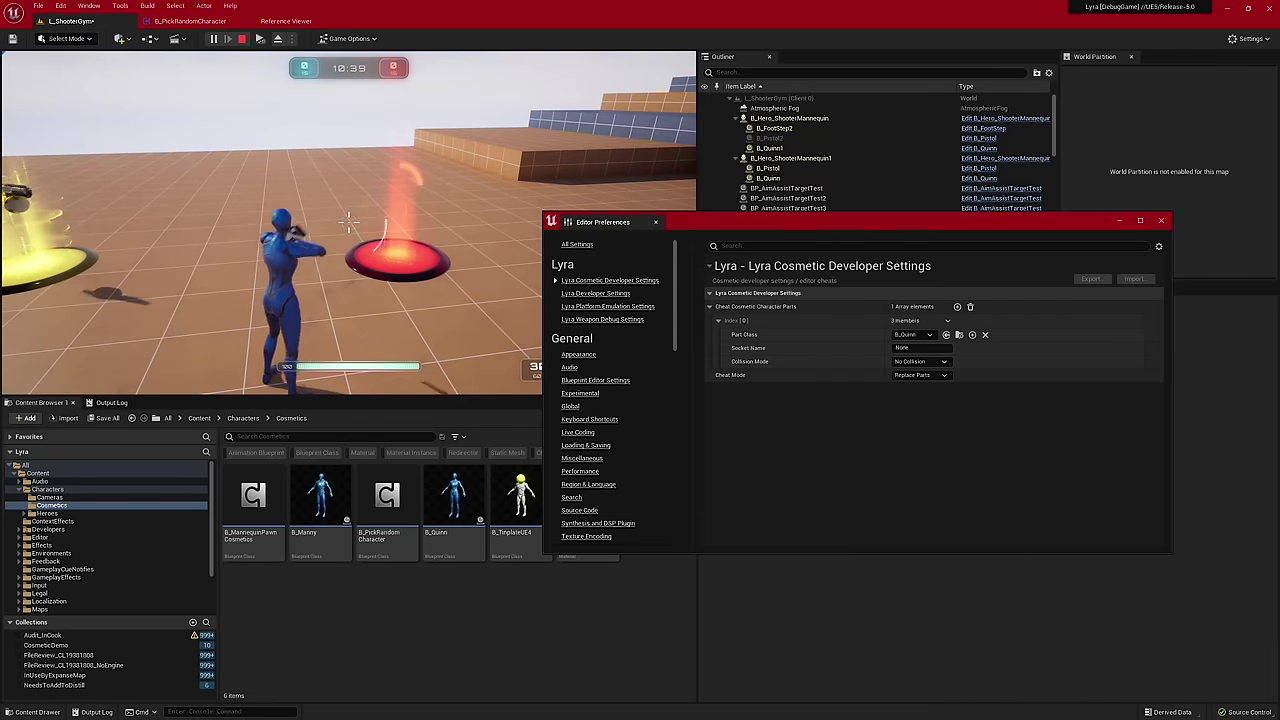
{"action": "key", "text": "1"}
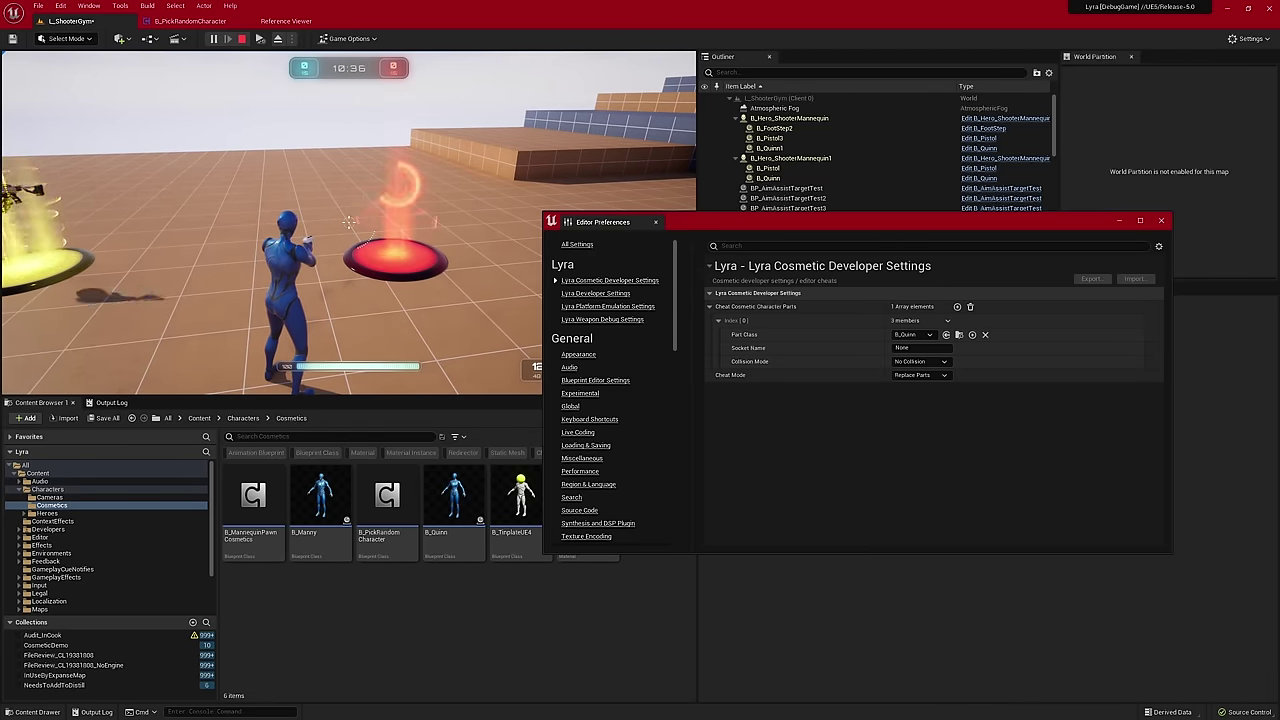
{"action": "key", "text": "shift+F1"}
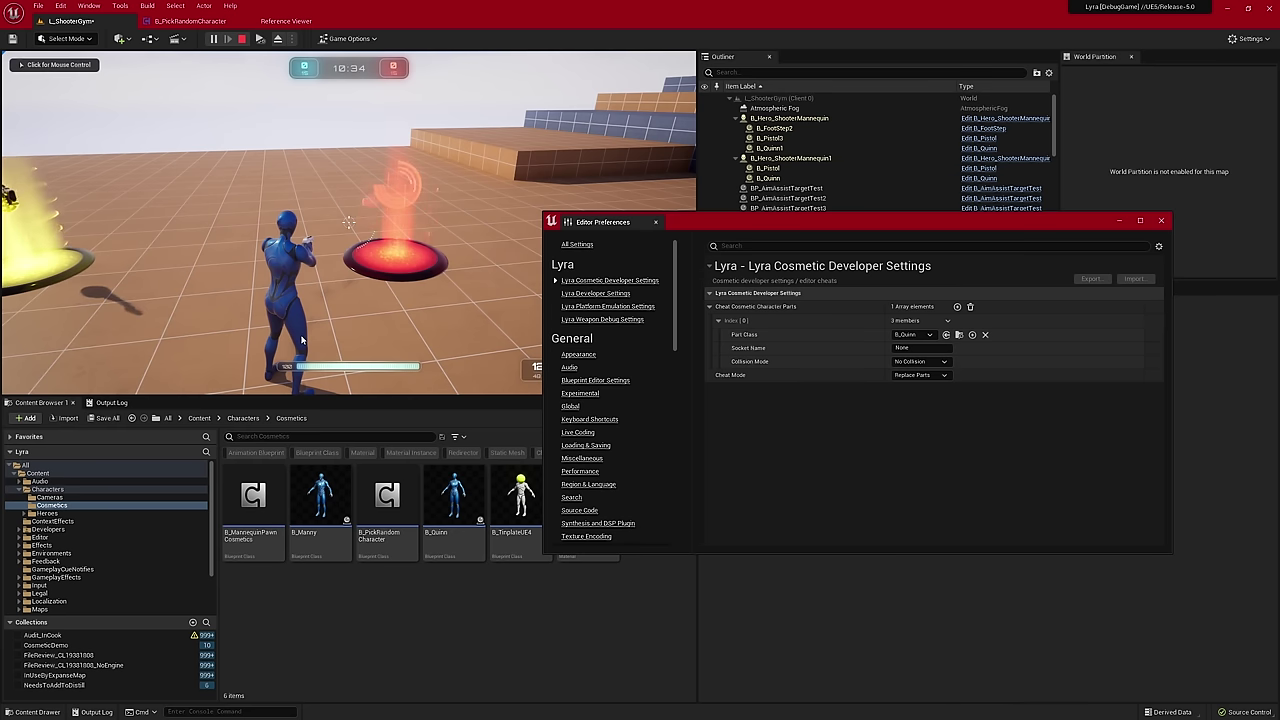
{"action": "left_click", "coordinate": [546, 290]}
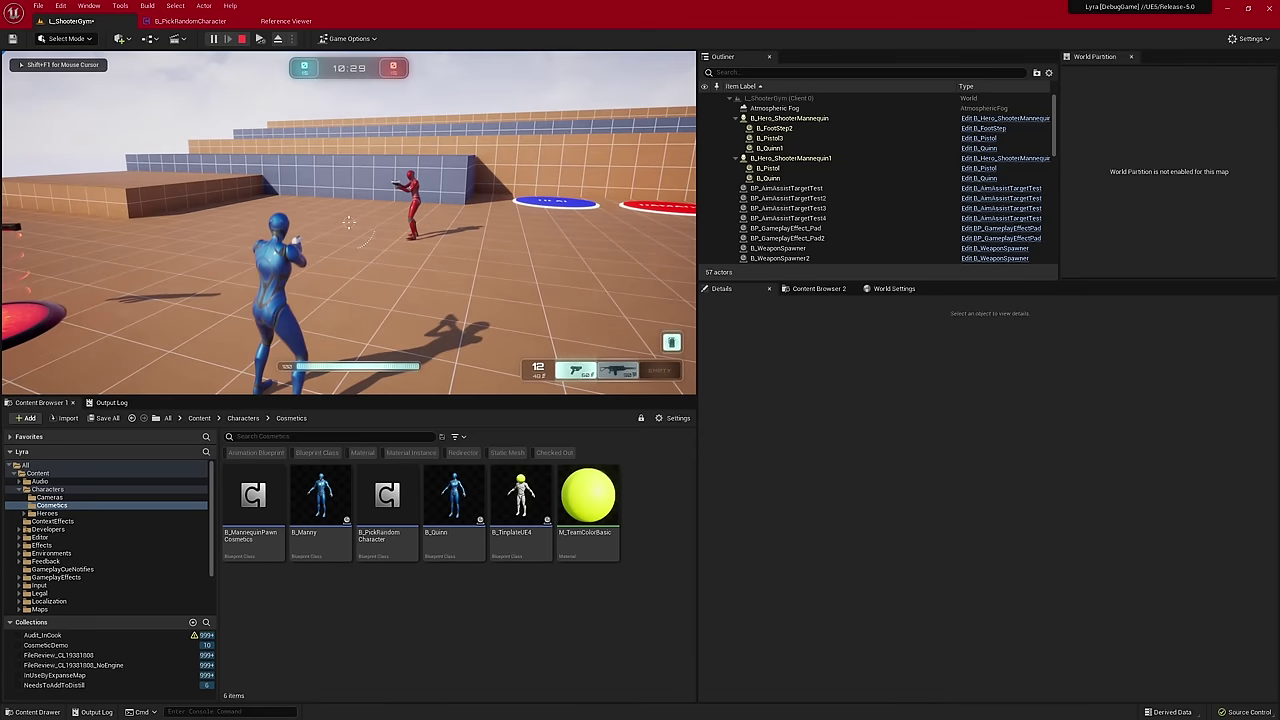
{"action": "key", "text": "shift+F1"}
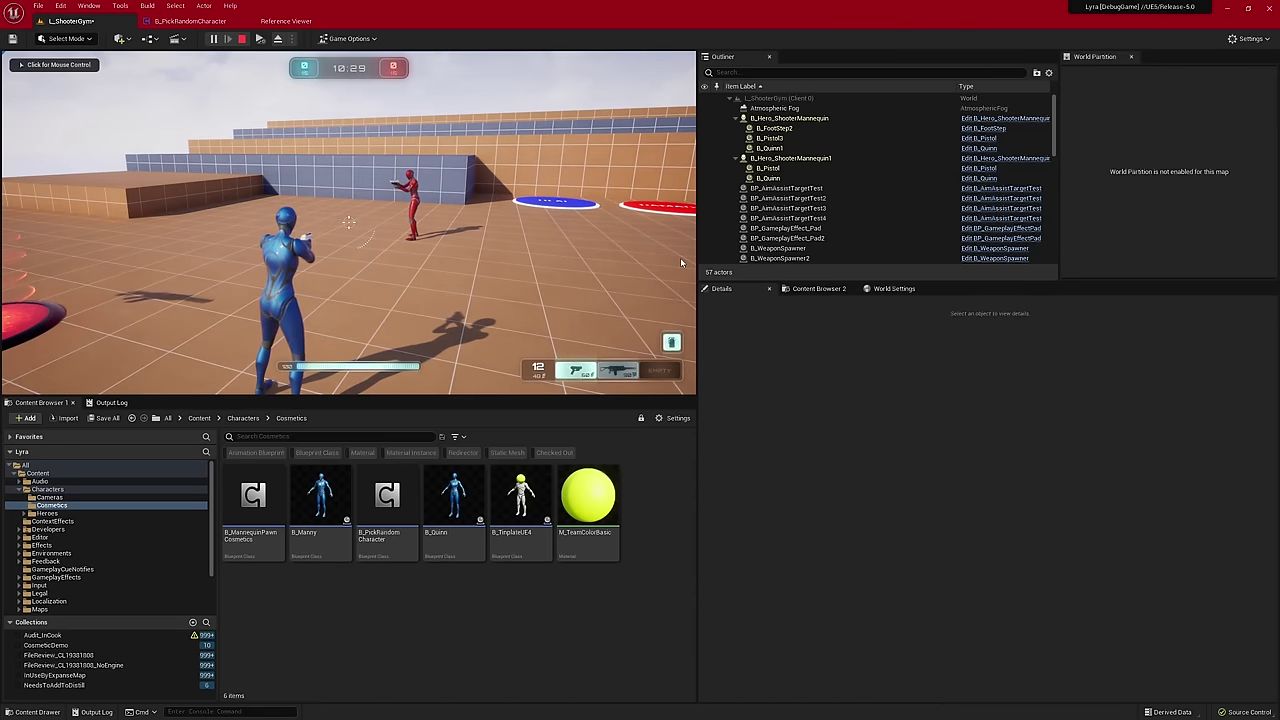
{"action": "left_click", "coordinate": [243, 41]}
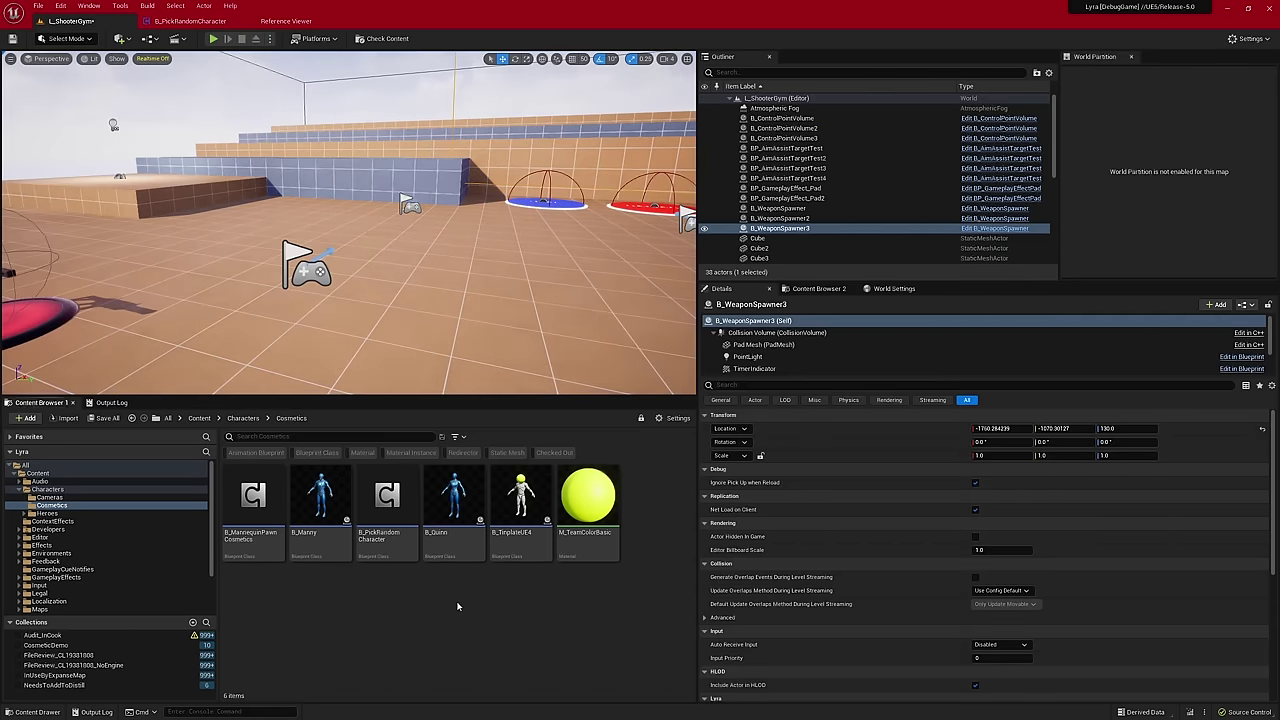
- Open the BP_DemoForLyra blueprint from the MetaHumans/DemoForLyra folder
{"action": "left_click", "coordinate": [818, 289]}
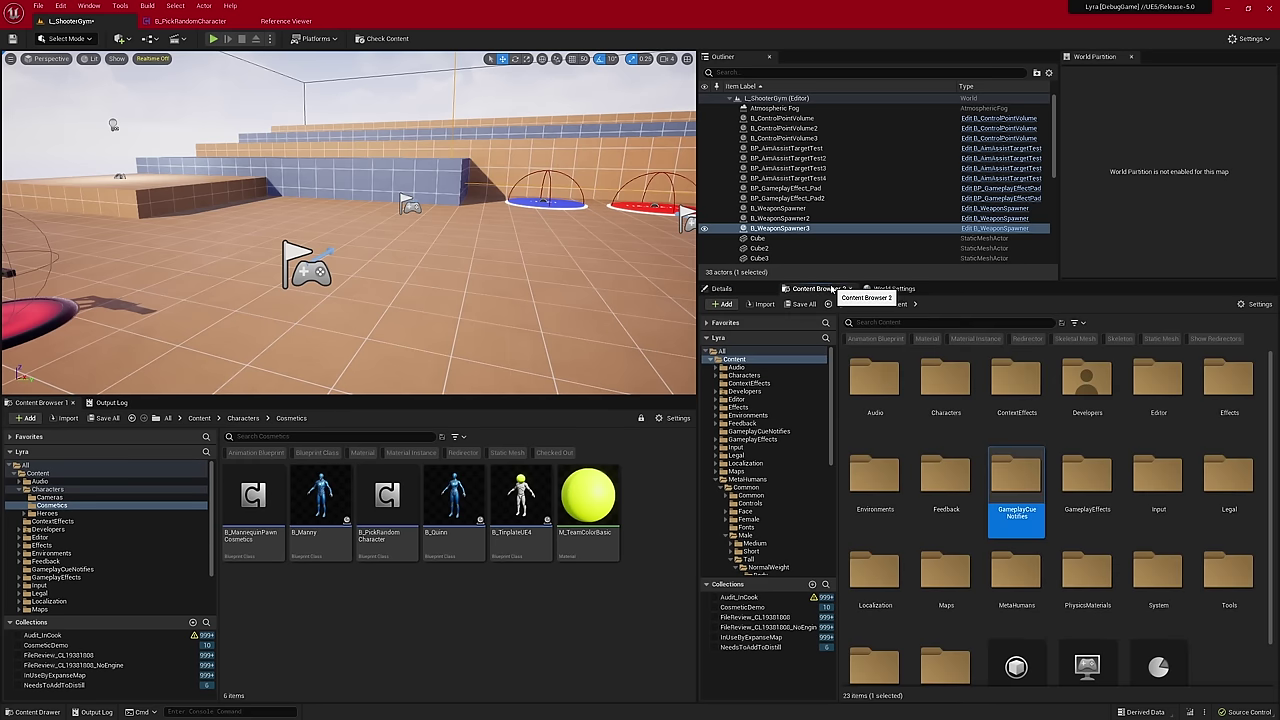
{"action": "double_click", "coordinate": [1017, 575]}
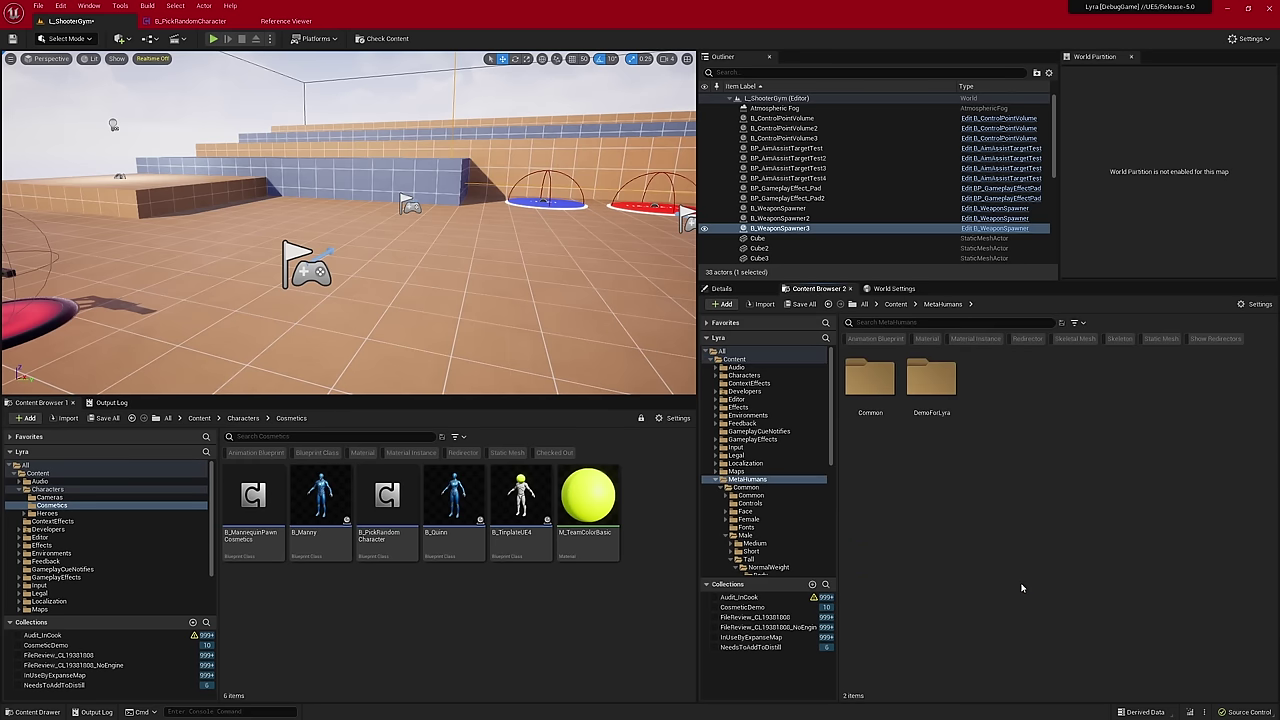
{"action": "double_click", "coordinate": [932, 385]}
{"action": "left_click", "coordinate": [870, 481]}
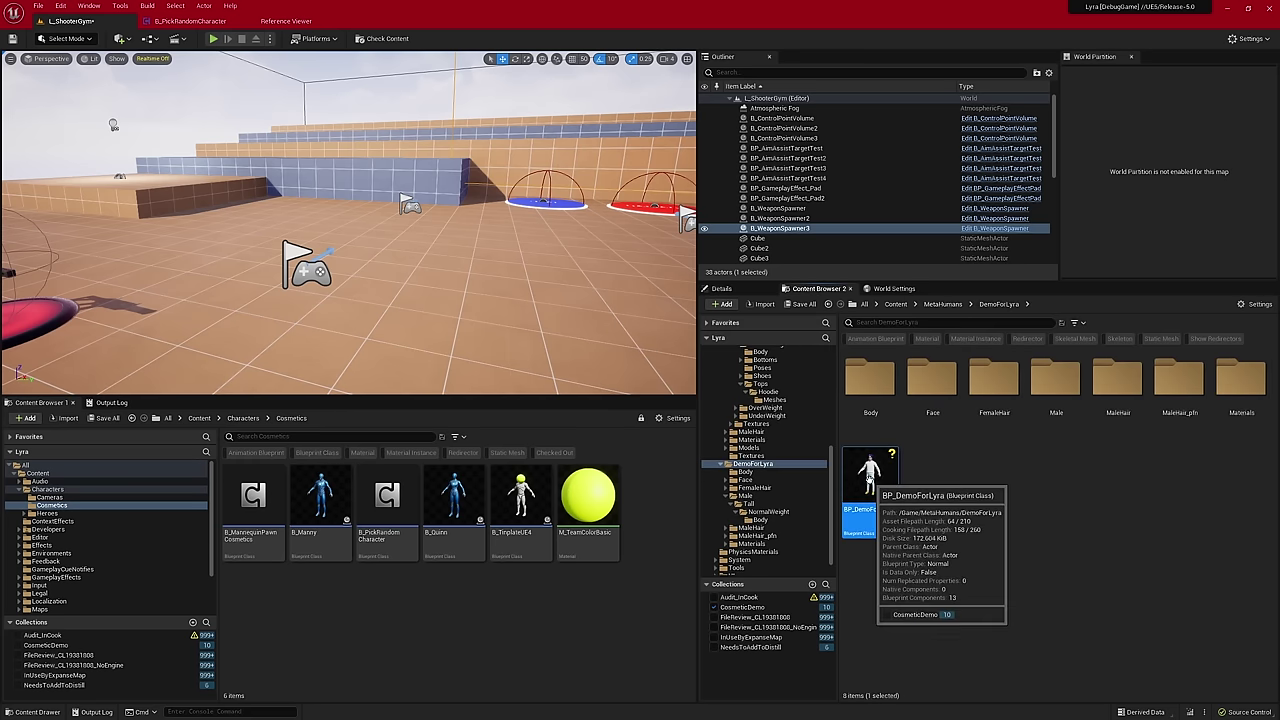
{"action": "double_click", "coordinate": [870, 481]}
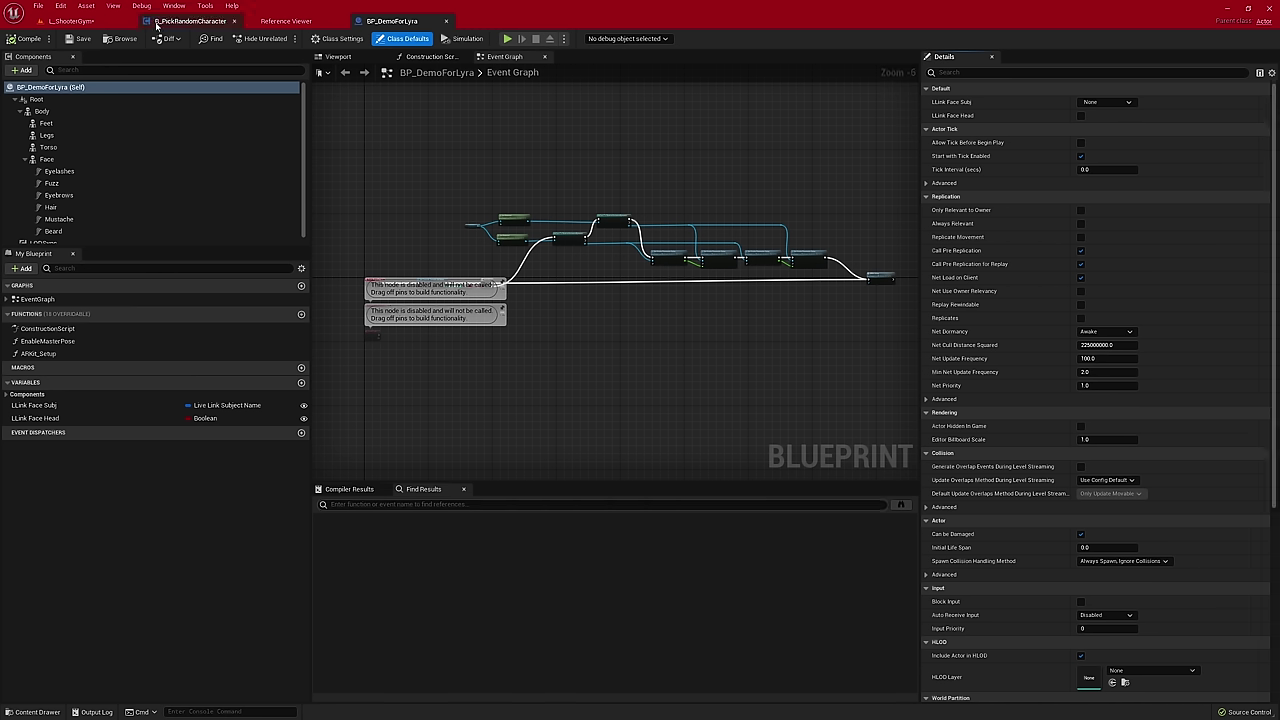
- In the Lyra Cosmetic Developer Settings, set the cheat character part's Part Class to the selected BP_DemoForLyra blueprint and close the preferences
{"action": "left_click", "coordinate": [75, 21]}
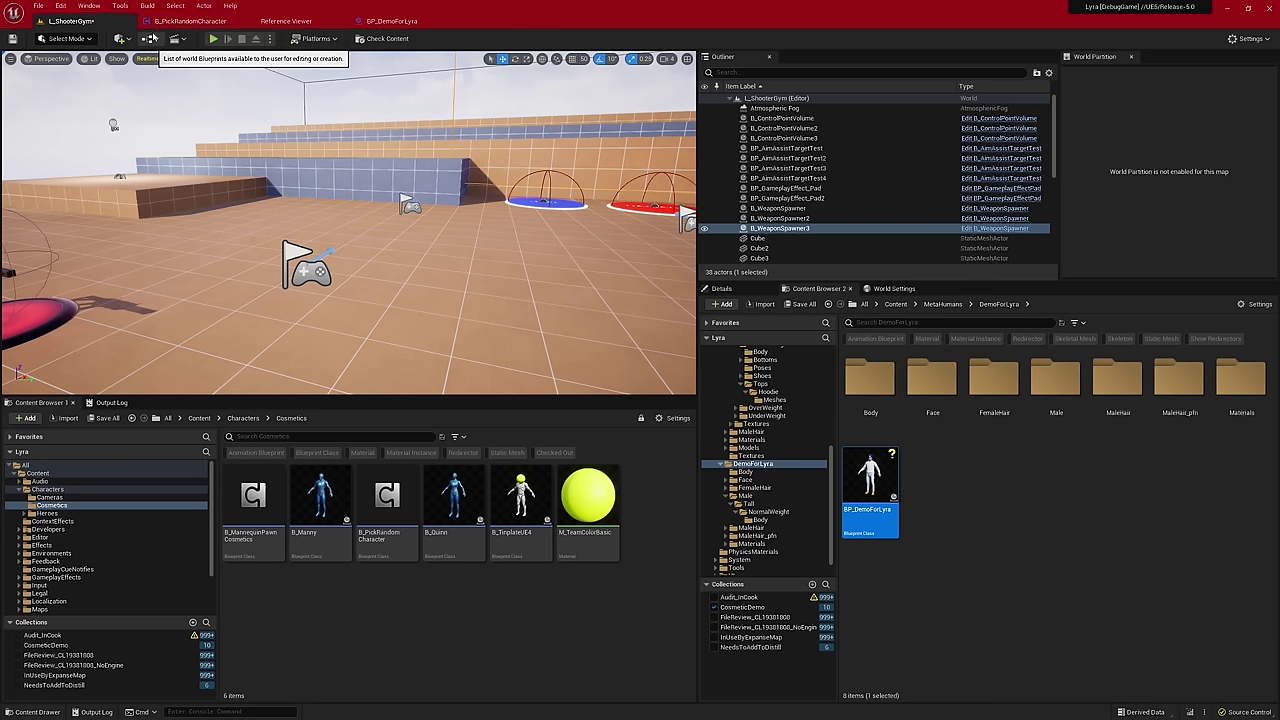
{"action": "left_click", "coordinate": [61, 5]}
{"action": "left_click", "coordinate": [120, 146]}
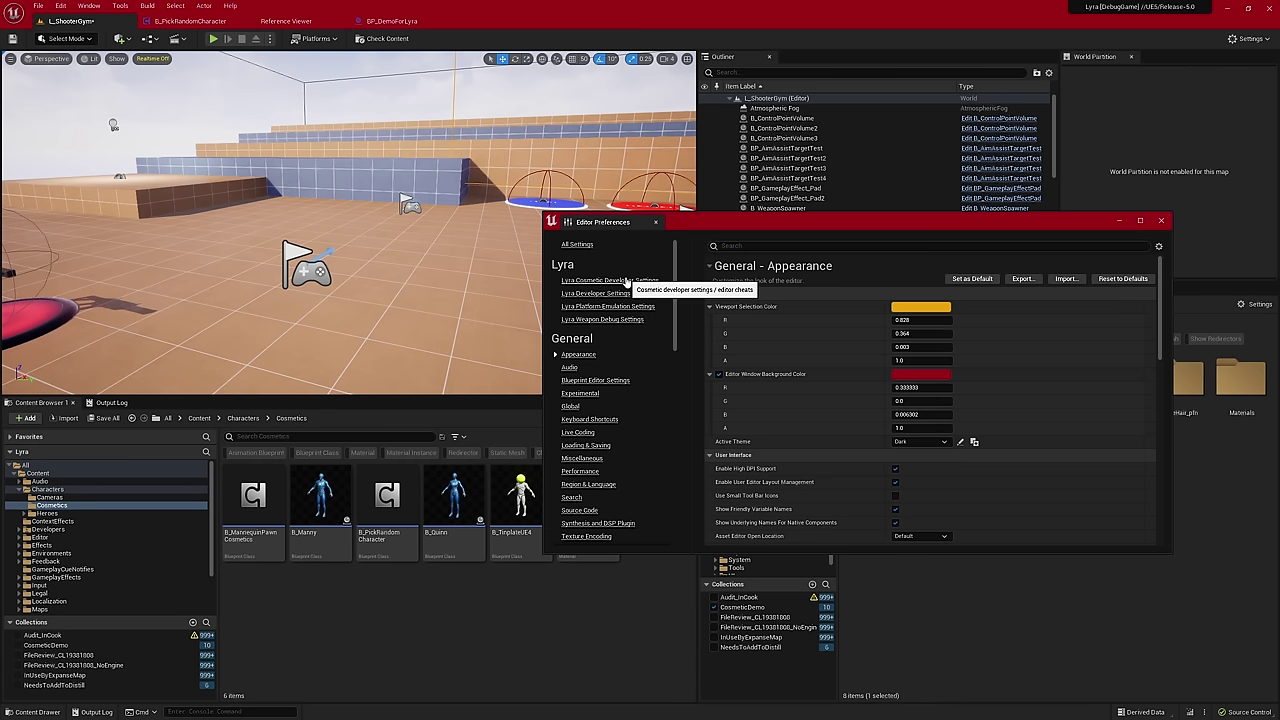
{"action": "left_click", "coordinate": [609, 280]}
{"action": "left_click", "coordinate": [946, 335]}
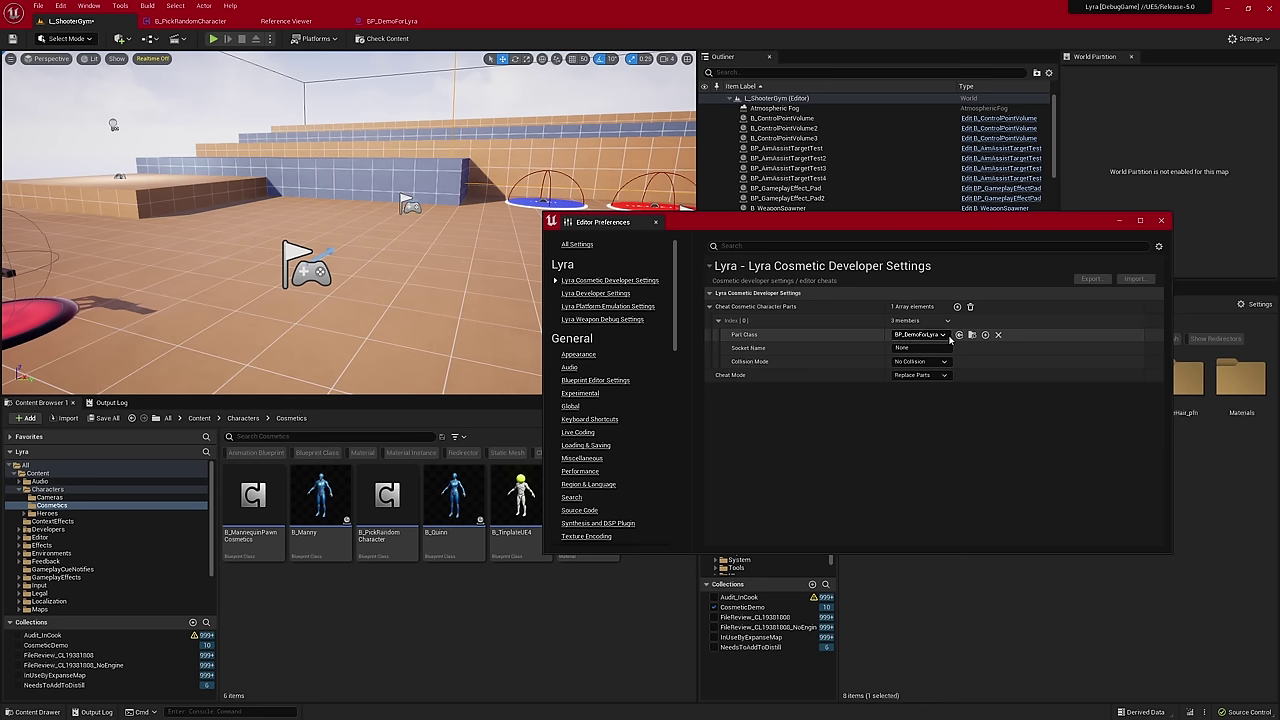
{"action": "left_click", "coordinate": [1161, 221]}
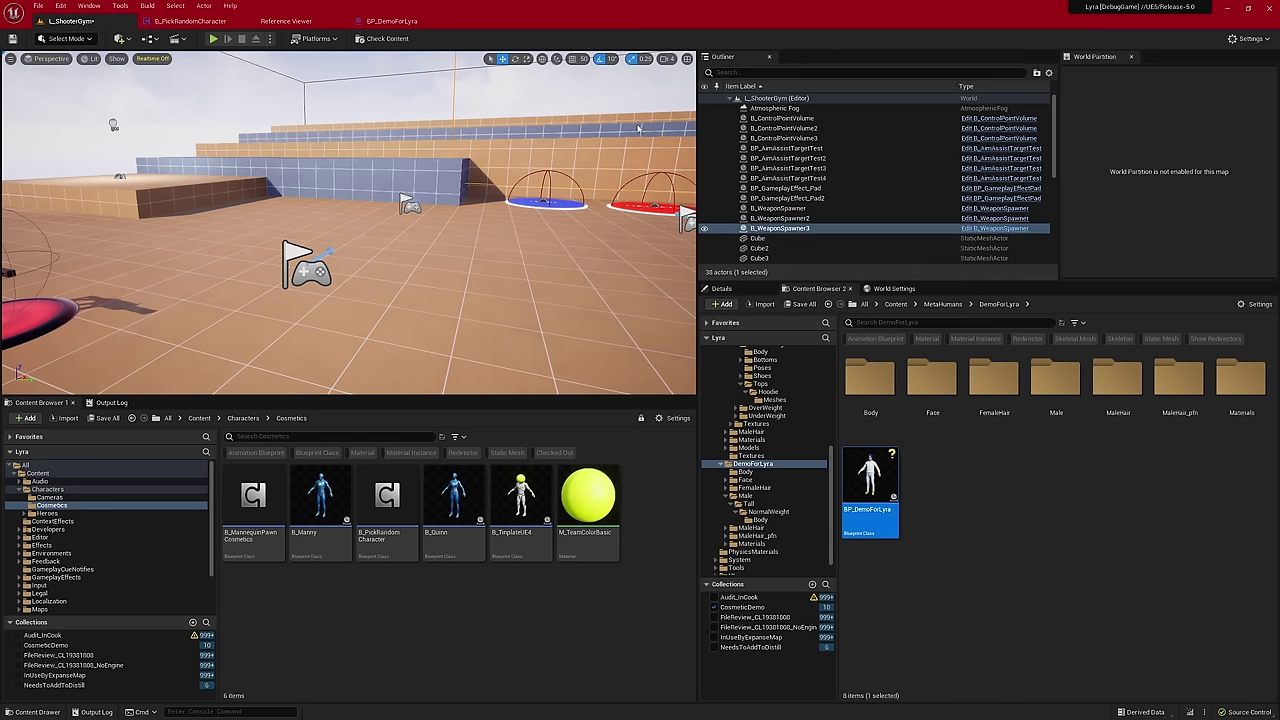
- Play the L_ShooterGym level, walk the MetaHuman character around to check its animation, and stop the simulation
{"action": "left_click", "coordinate": [211, 38]}
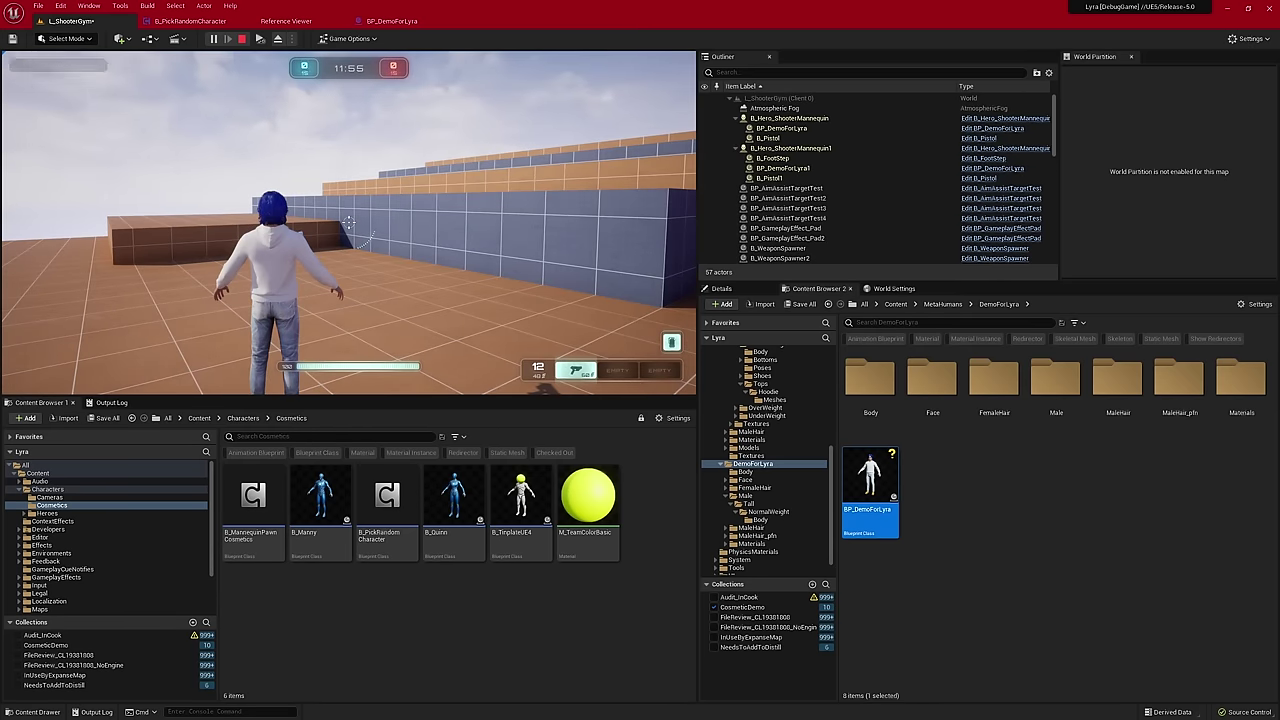
{"action": "key", "text": "w"}
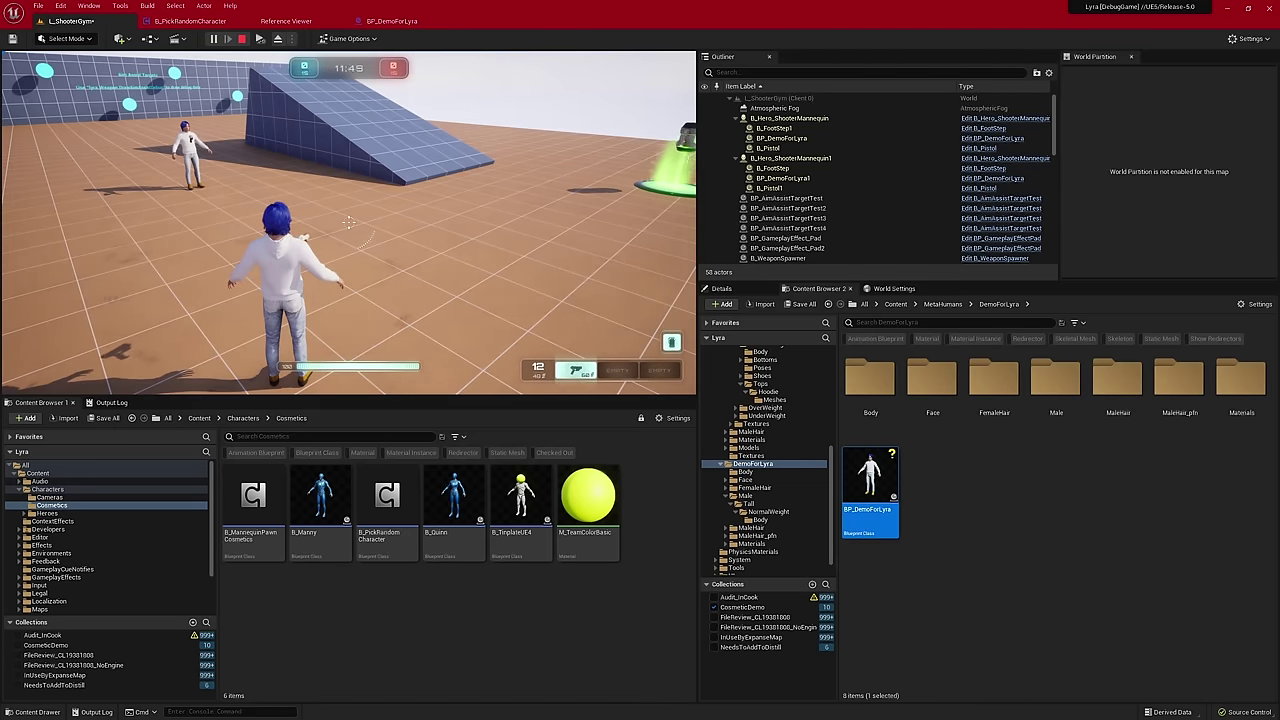
{"action": "key", "text": "shift+F1"}
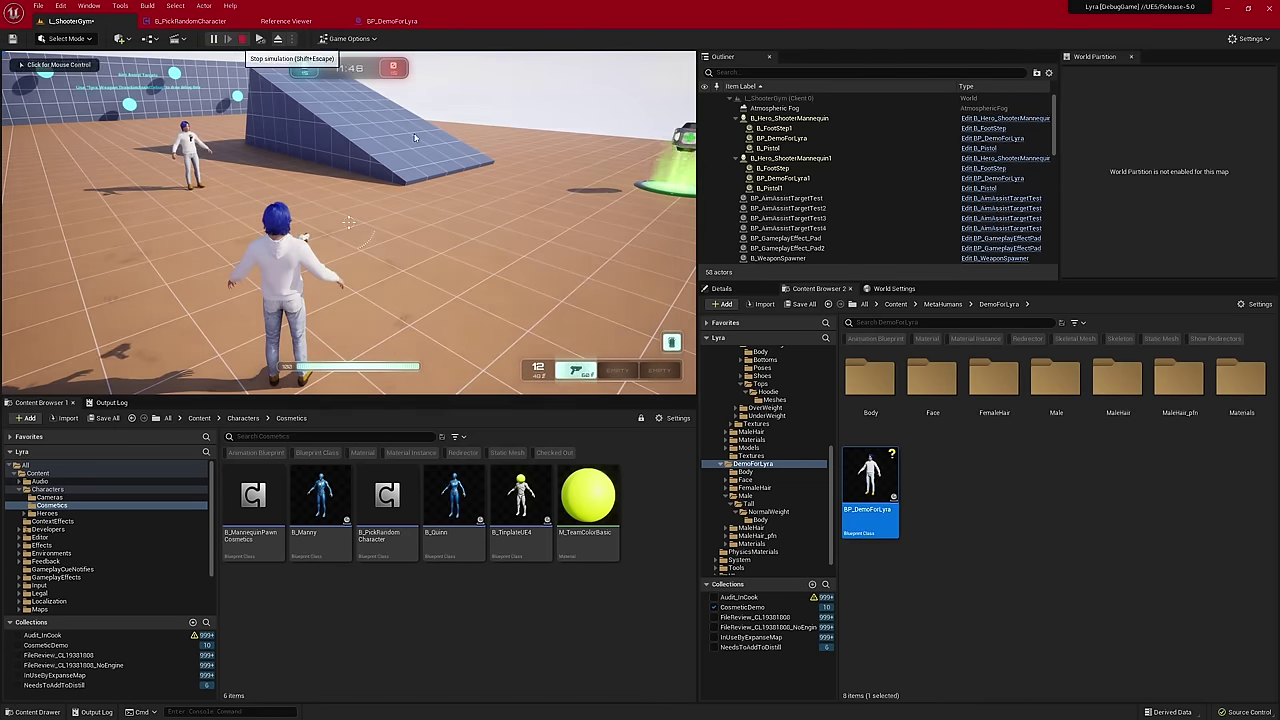
{"action": "left_click", "coordinate": [241, 38]}
- Select the Body component in the BP_DemoForLyra blueprint and locate its skeletal mesh asset in the content browser
{"action": "double_click", "coordinate": [872, 488]}
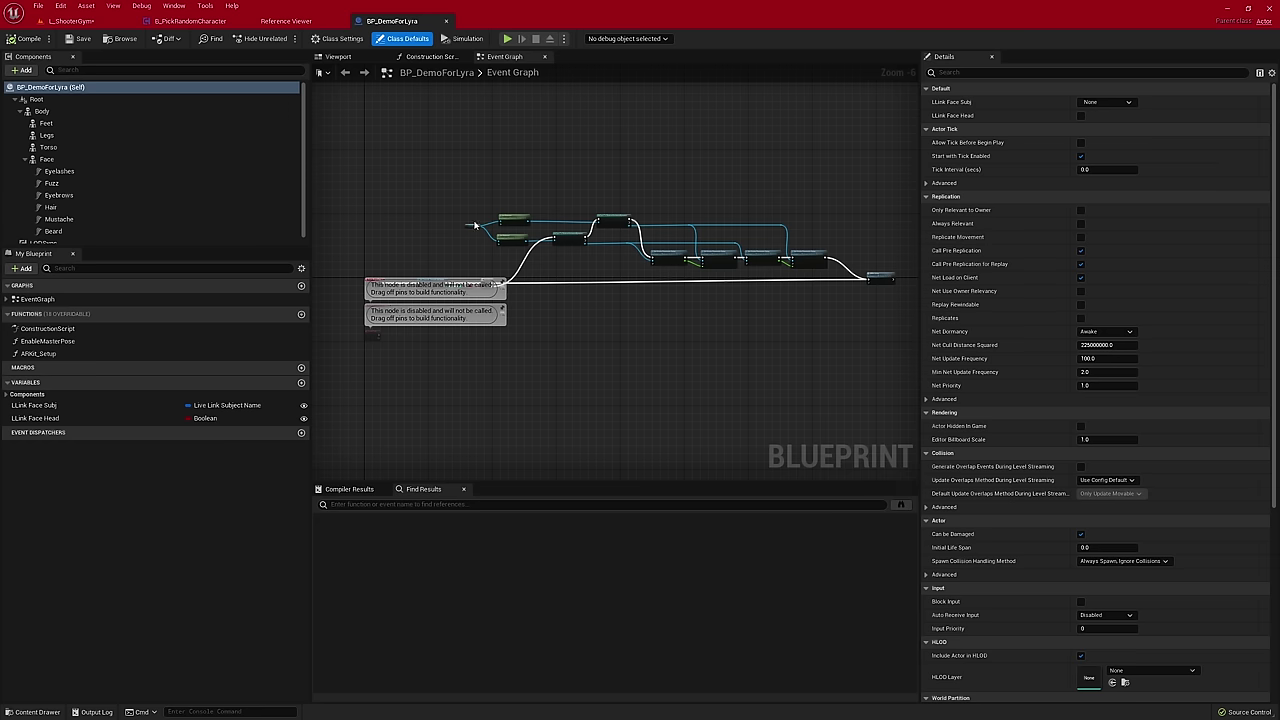
{"action": "left_click", "coordinate": [43, 113]}
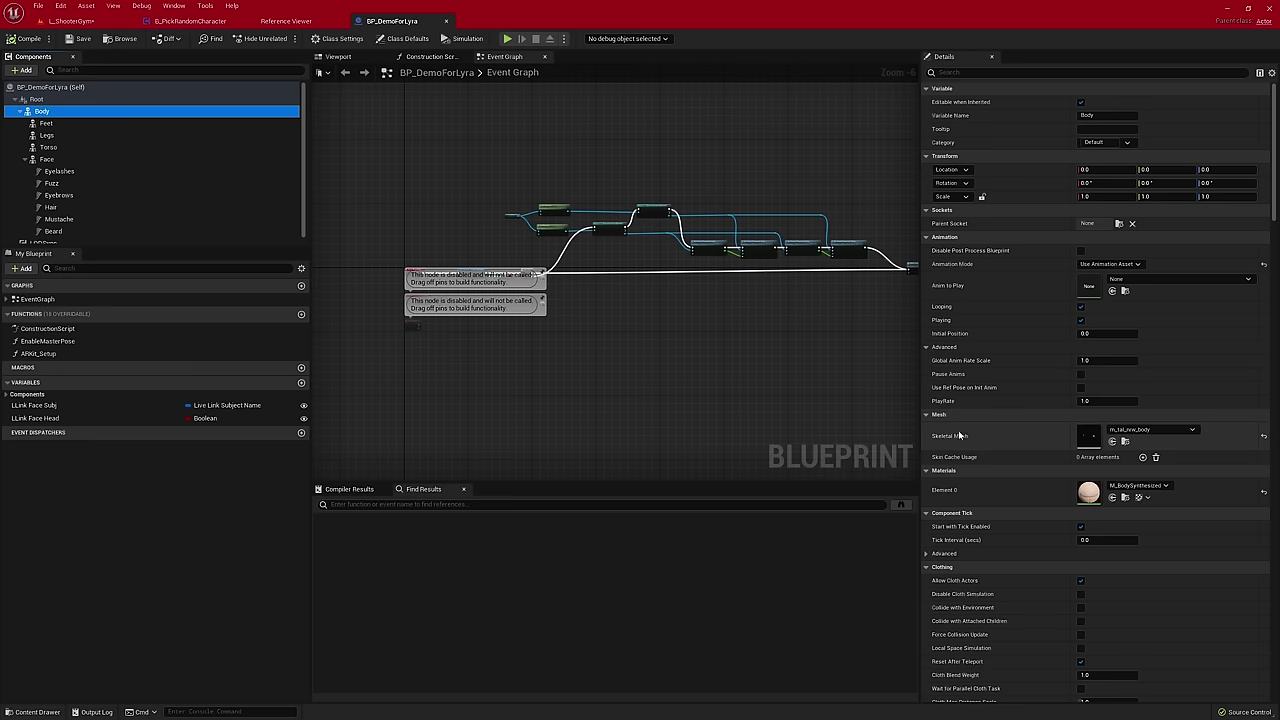
{"action": "left_click", "coordinate": [1127, 442]}
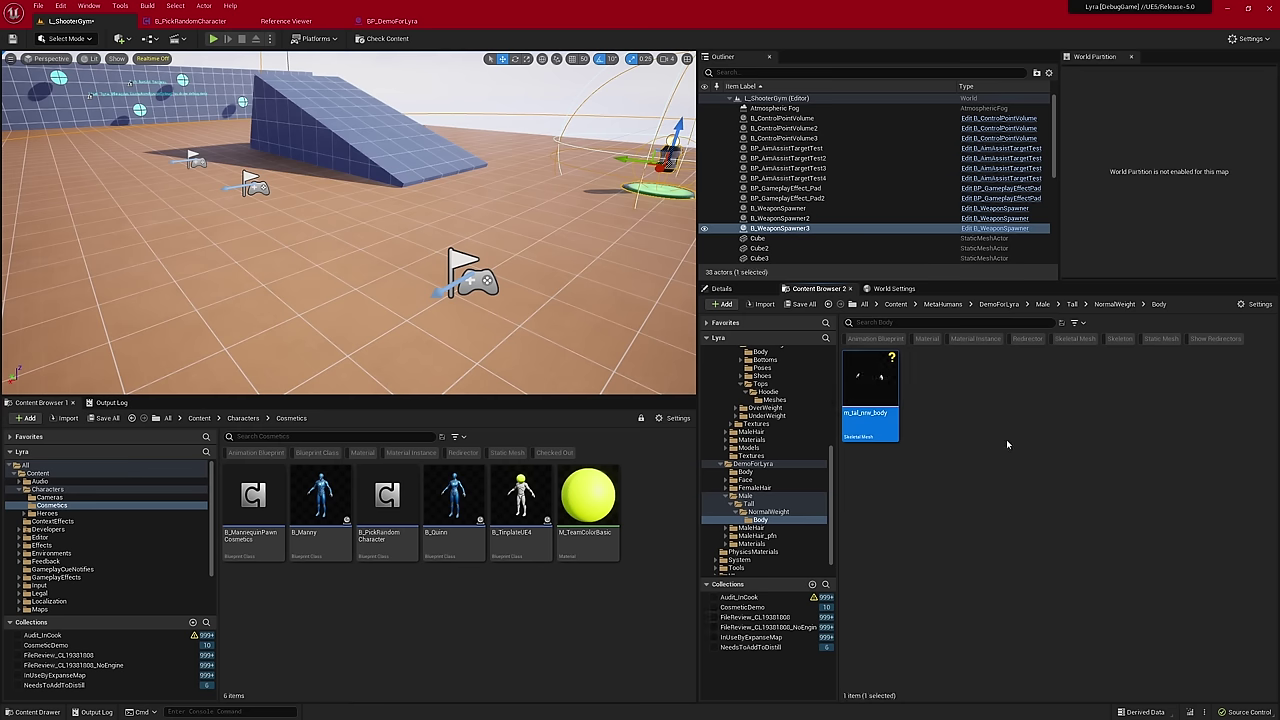
- Create an Anim Blueprint from the m_tal_nrw_body skeletal mesh, then open it docked among the main window's editor tabs
{"action": "right_click", "coordinate": [872, 398]}
{"action": "mouse_move", "coordinate": [934, 76]}
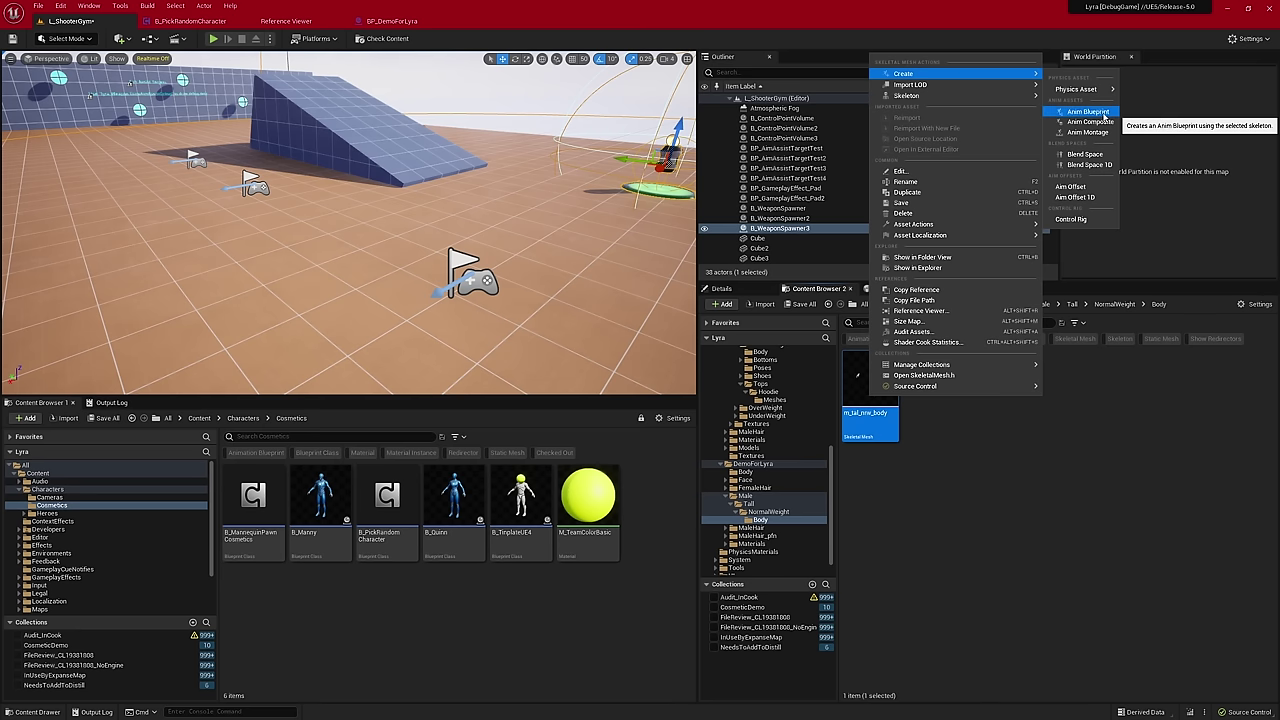
{"action": "left_click", "coordinate": [1090, 111]}
{"action": "key", "text": "Return"}
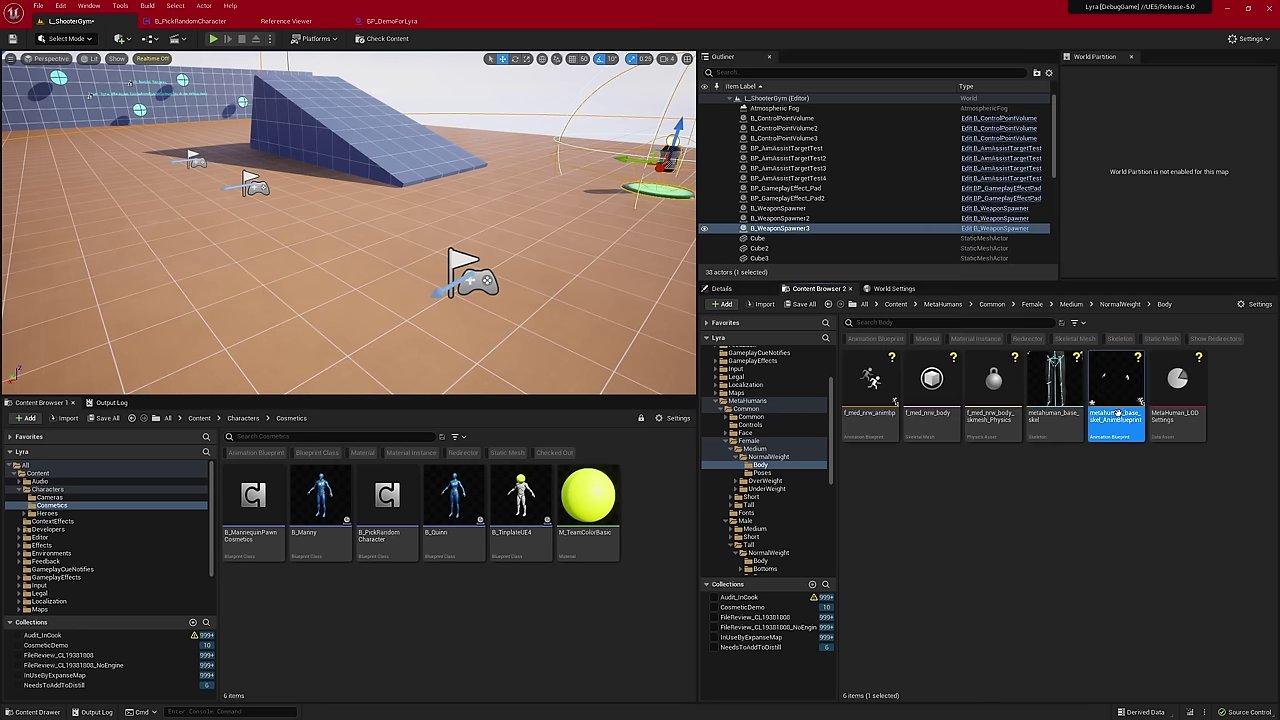
{"action": "double_click", "coordinate": [1117, 411]}
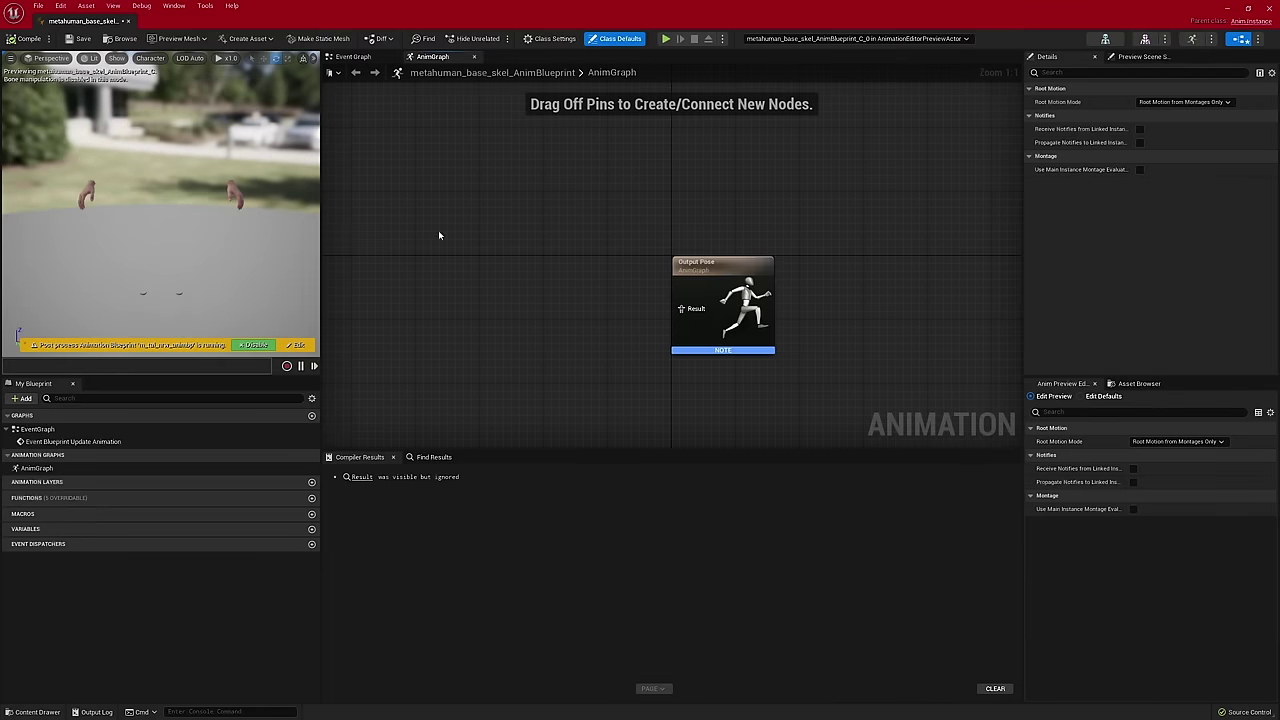
{"action": "left_click_drag", "start_coordinate": [88, 21], "coordinate": [181, 24]}
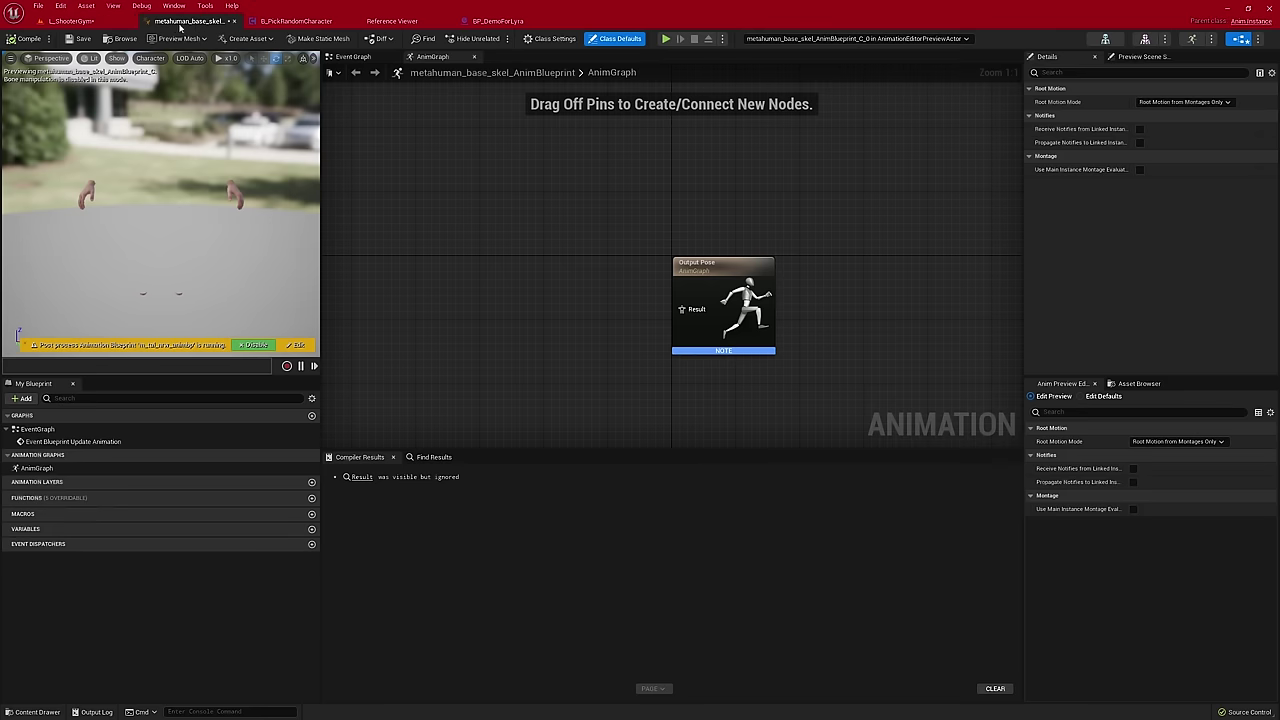
- Set the BP_DemoForLyra Body component to Use Animation Blueprint with the metahuman_base_skel_AnimBlueprint class, and briefly play-test the result
{"action": "left_click", "coordinate": [492, 22]}
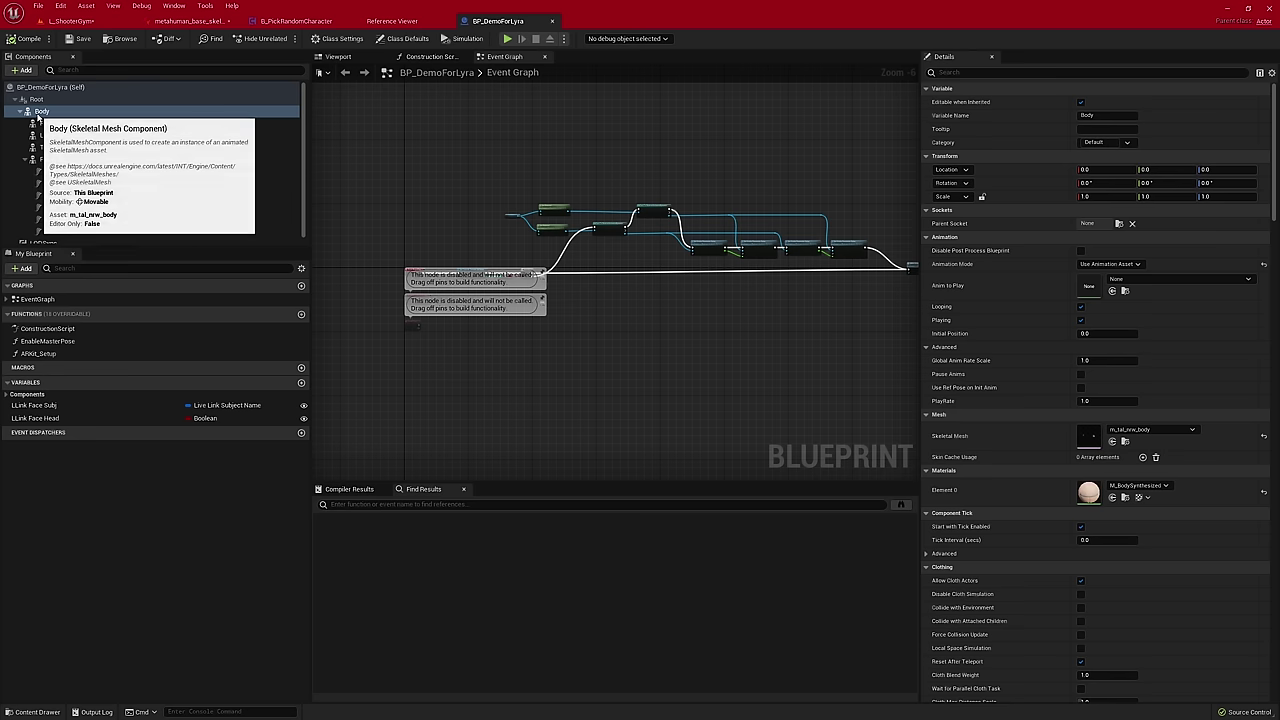
{"action": "left_click", "coordinate": [1108, 264]}
{"action": "left_click", "coordinate": [1110, 274]}
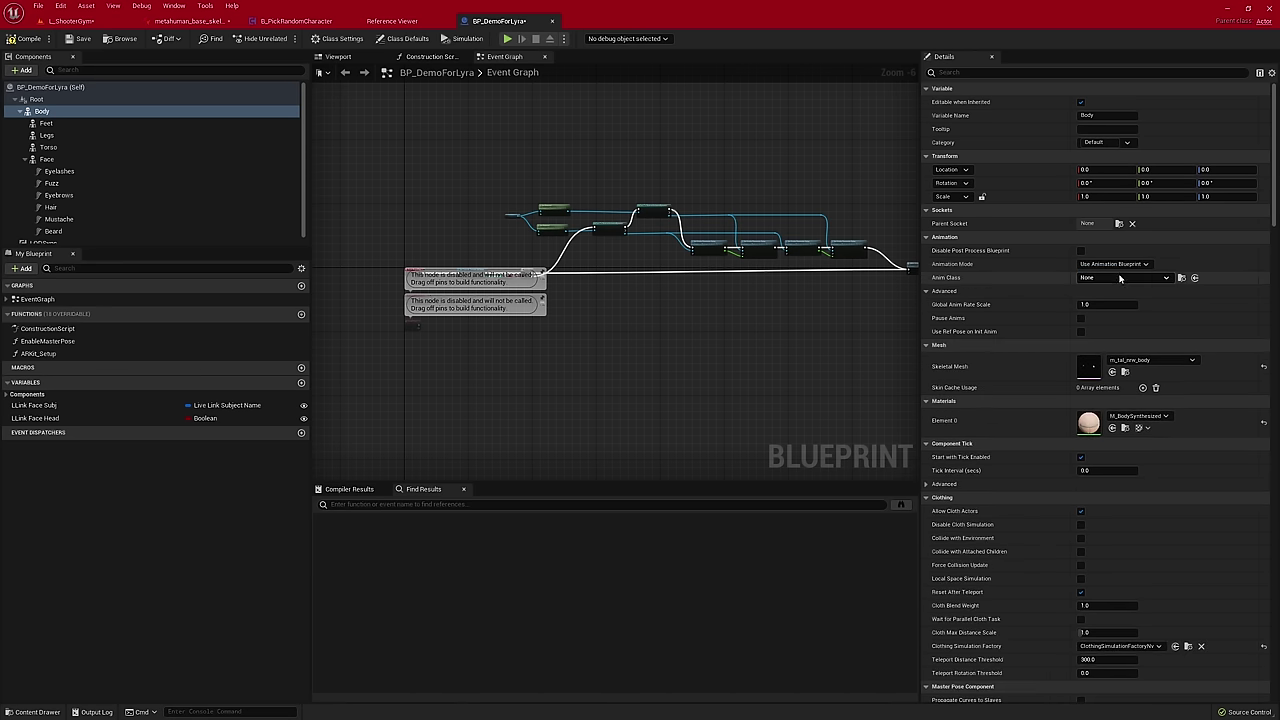
{"action": "left_click", "coordinate": [1150, 282]}
{"action": "left_click", "coordinate": [1146, 281]}
{"action": "left_click", "coordinate": [507, 39]}
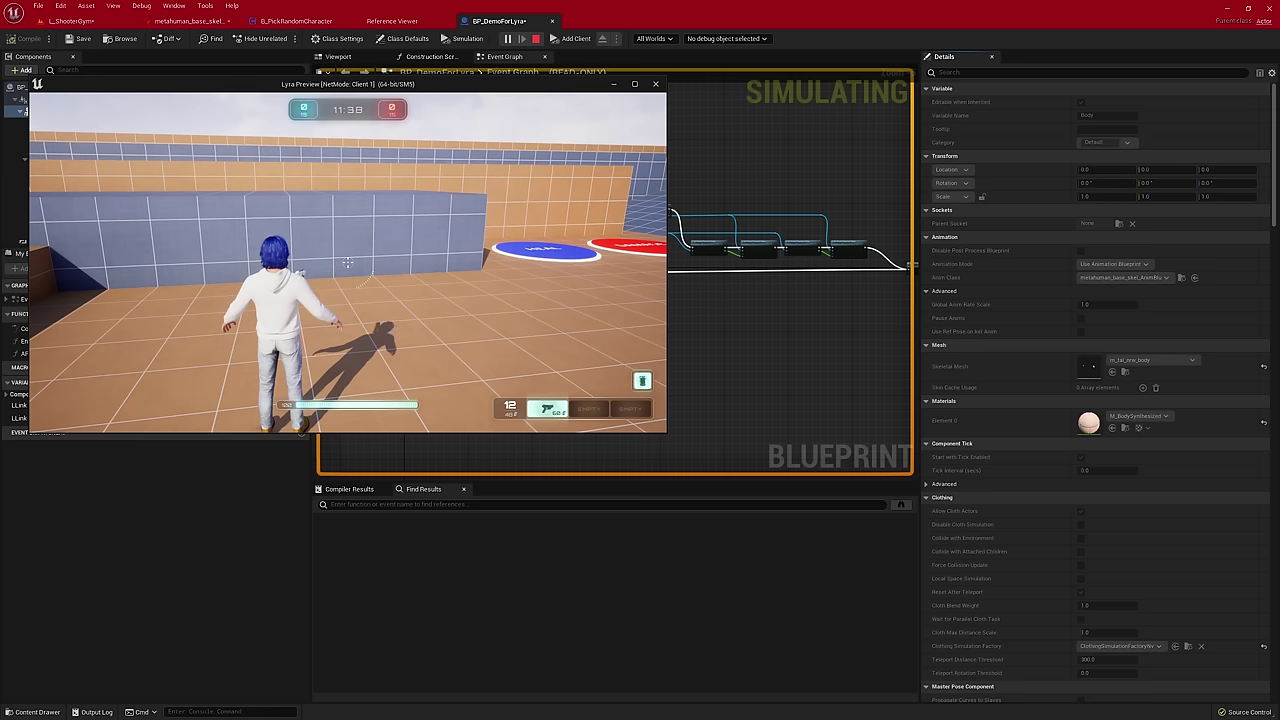
{"action": "key", "text": "Escape"}
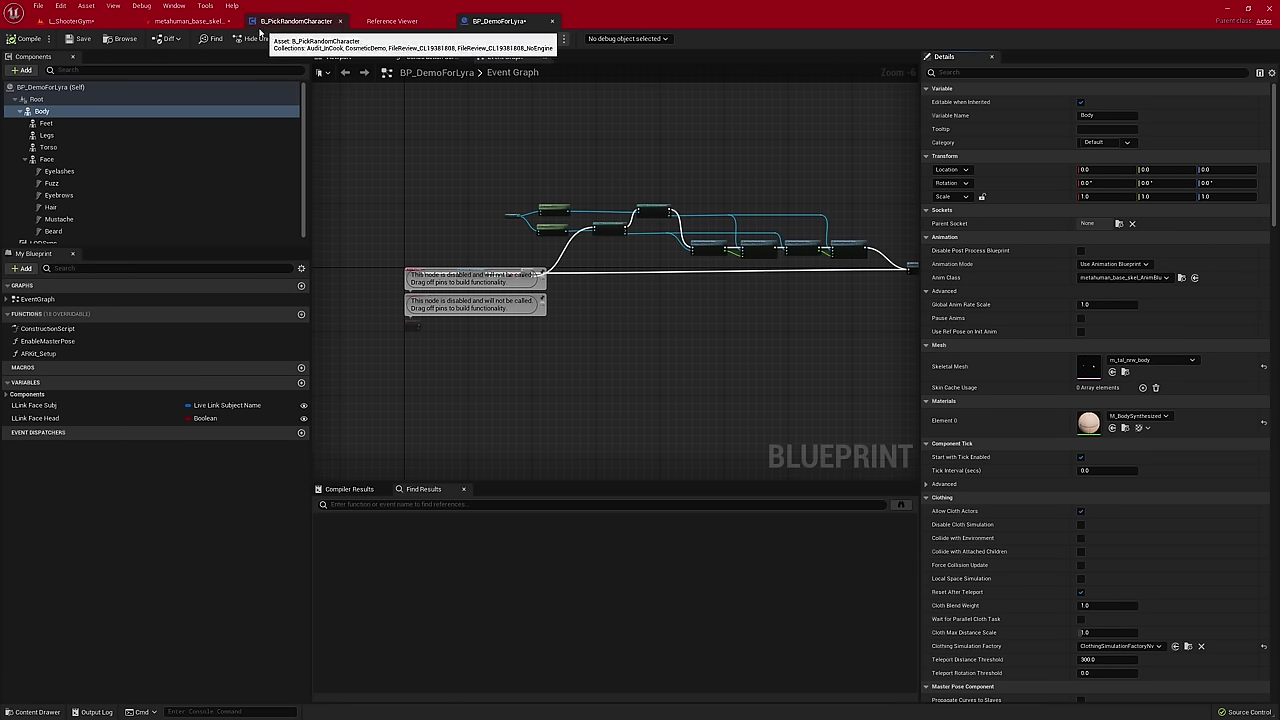
- In the metahuman_base_skel AnimGraph, feed the Output Pose from a Retarget Pose From Mesh node that uses the RTG_Mannequin IK Retargeter asset
{"action": "left_click", "coordinate": [190, 21]}
{"action": "right_click_drag", "start_coordinate": [528, 219], "coordinate": [595, 217]}
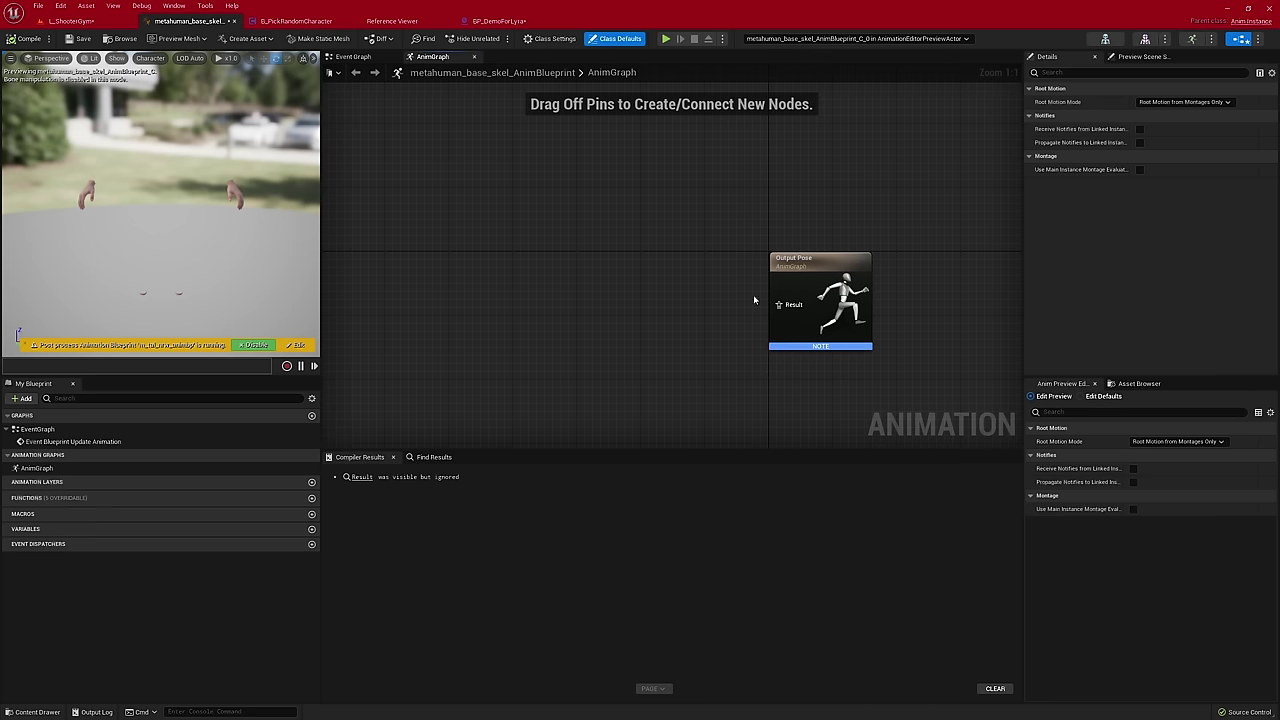
{"action": "left_click_drag", "start_coordinate": [775, 305], "coordinate": [638, 307]}
{"action": "type", "text": "retarget"}
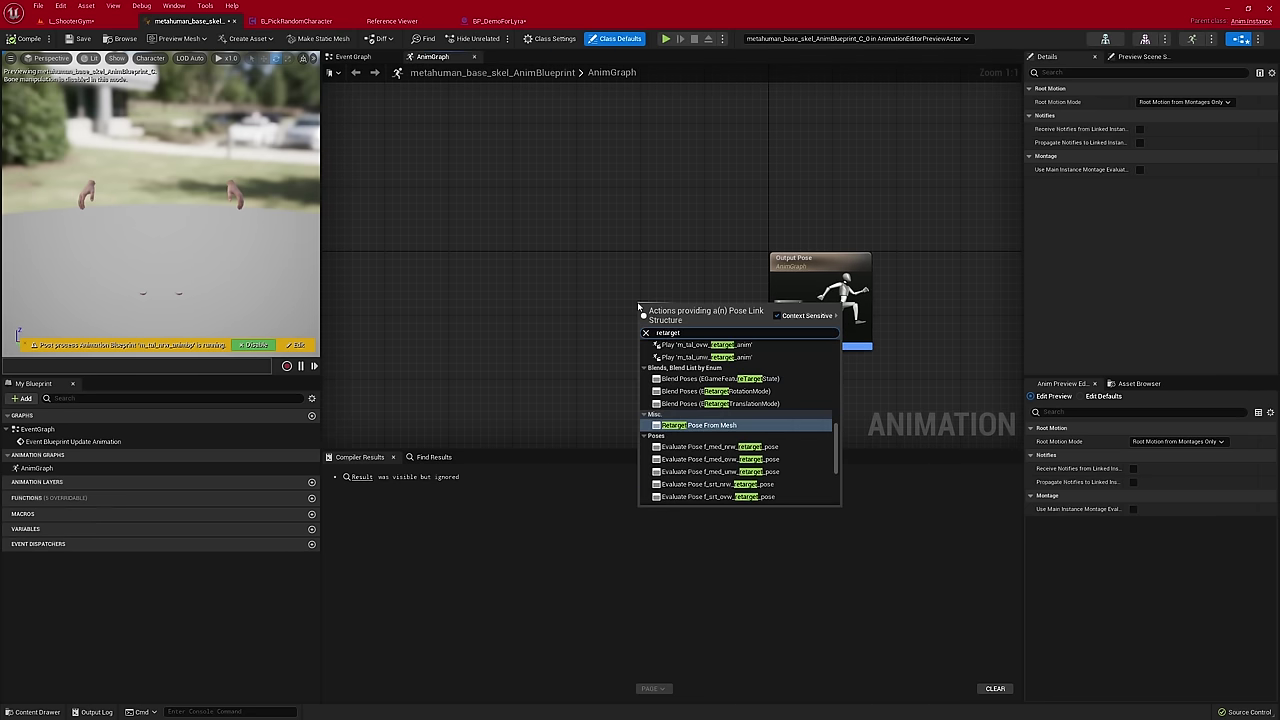
{"action": "key", "text": "Return"}
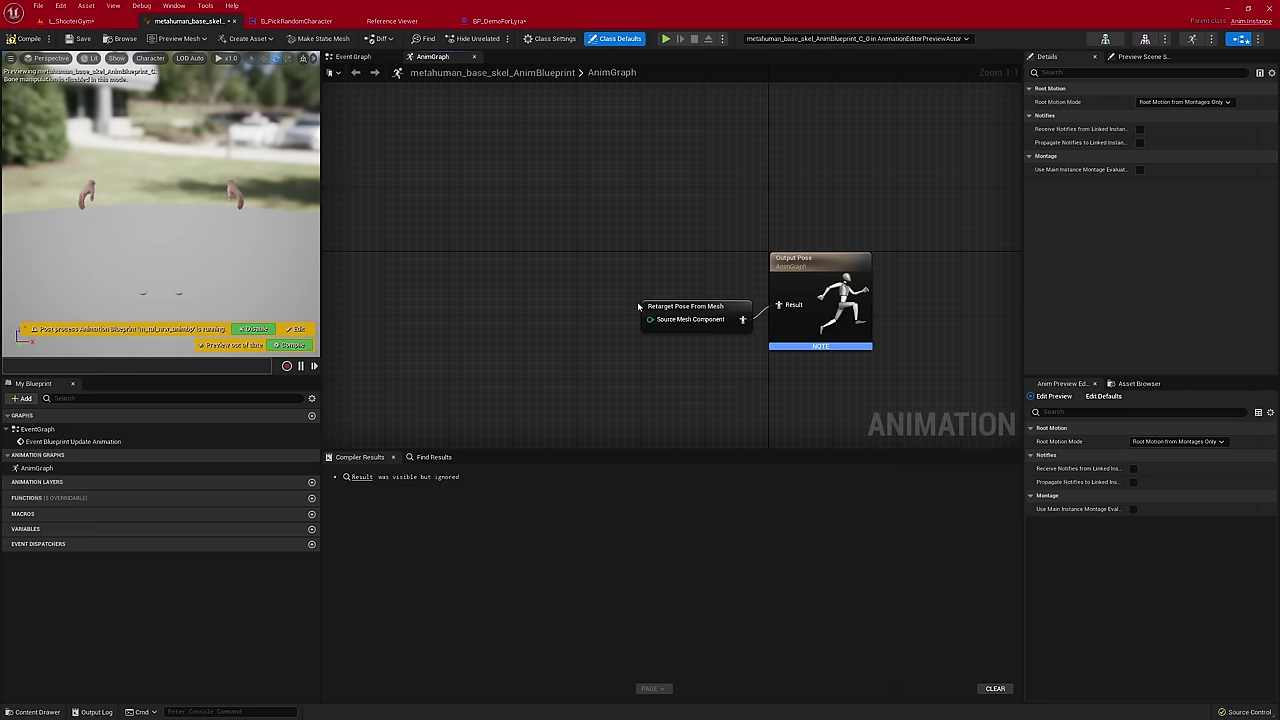
{"action": "left_click_drag", "start_coordinate": [694, 318], "coordinate": [686, 302]}
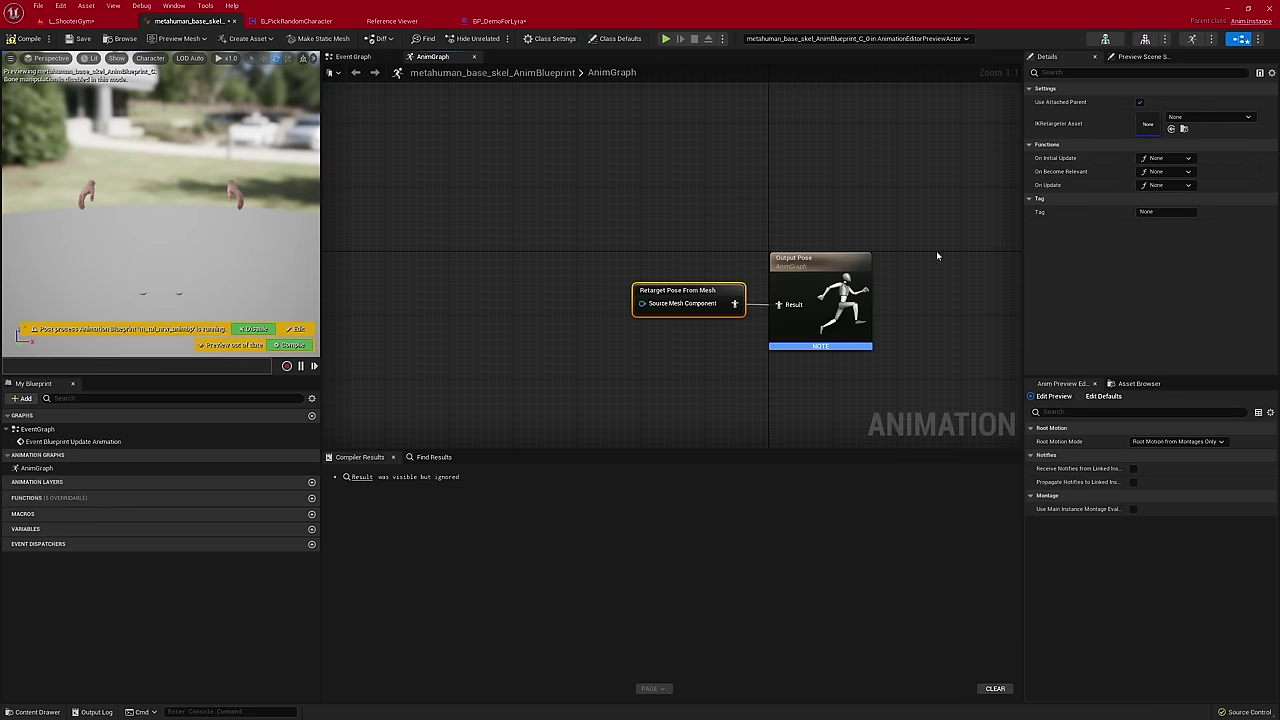
{"action": "left_click", "coordinate": [1214, 125]}
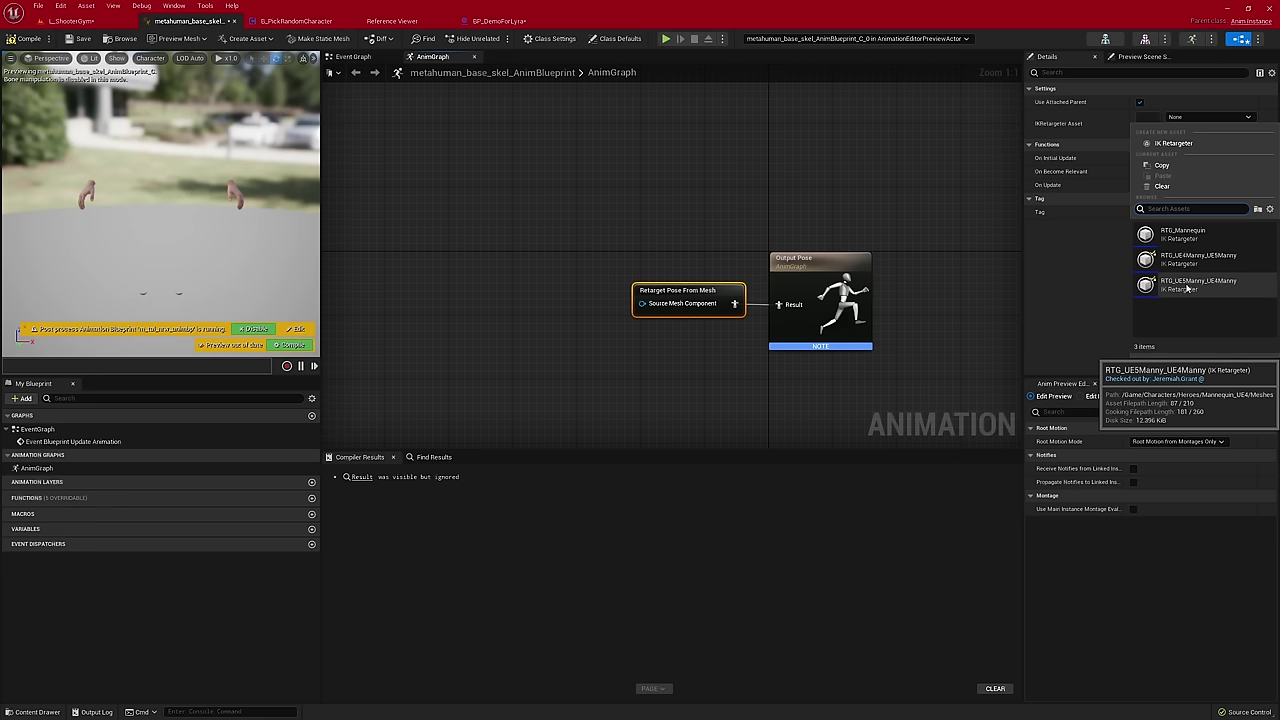
{"action": "left_click", "coordinate": [1186, 237]}
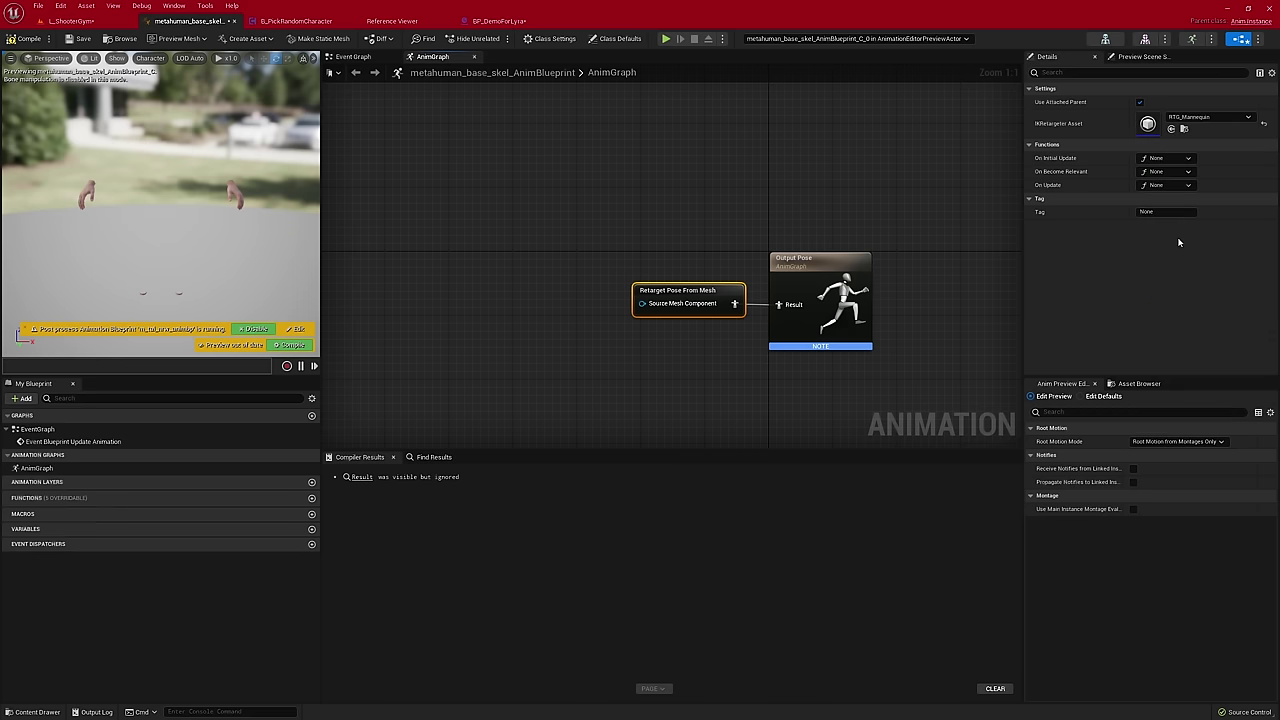
- Play the L_ShooterGym level, run, jump and strafe with the MetaHuman to check the retargeted animation, and stop the simulation
{"action": "left_click", "coordinate": [72, 21]}
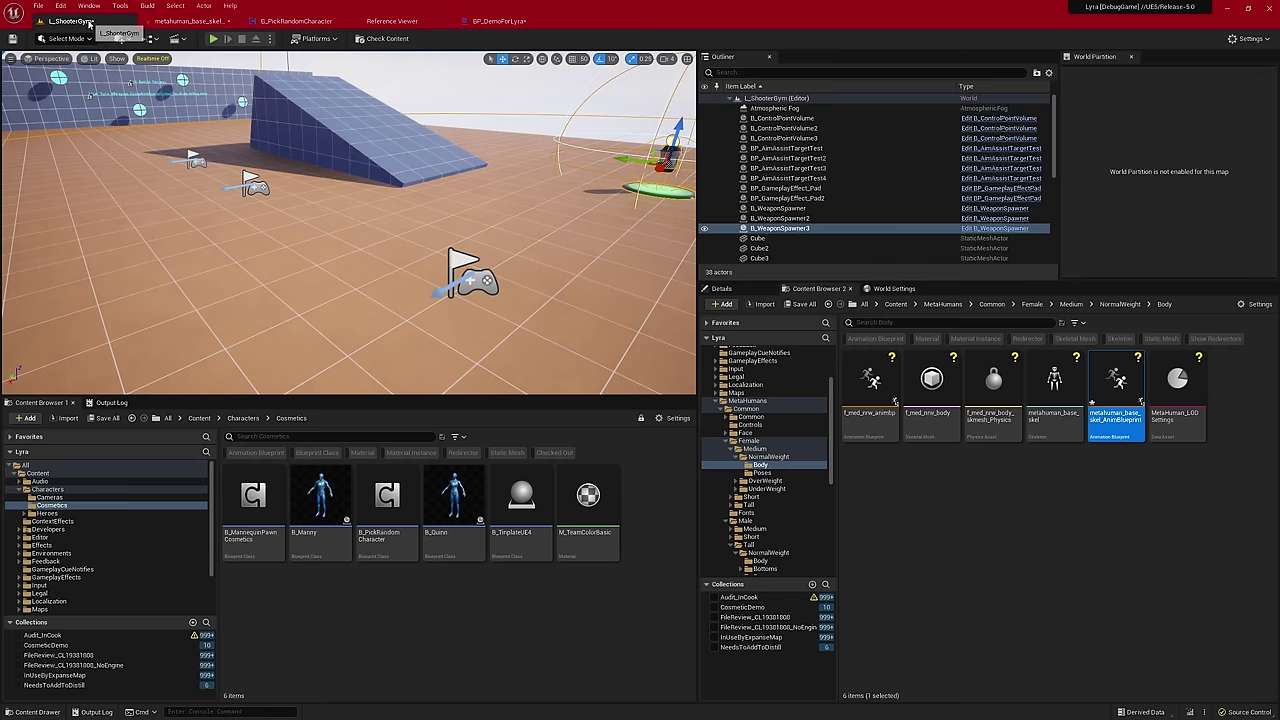
{"action": "left_click", "coordinate": [216, 39]}
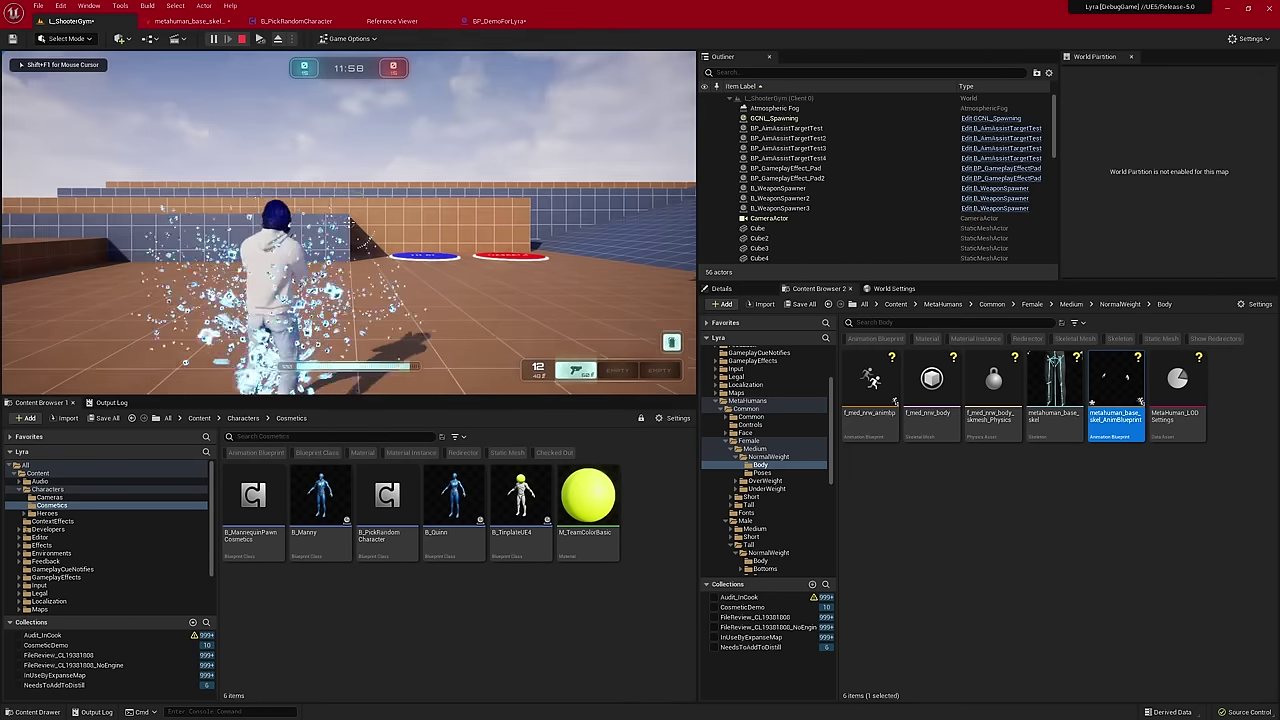
{"action": "key", "text": "w"}
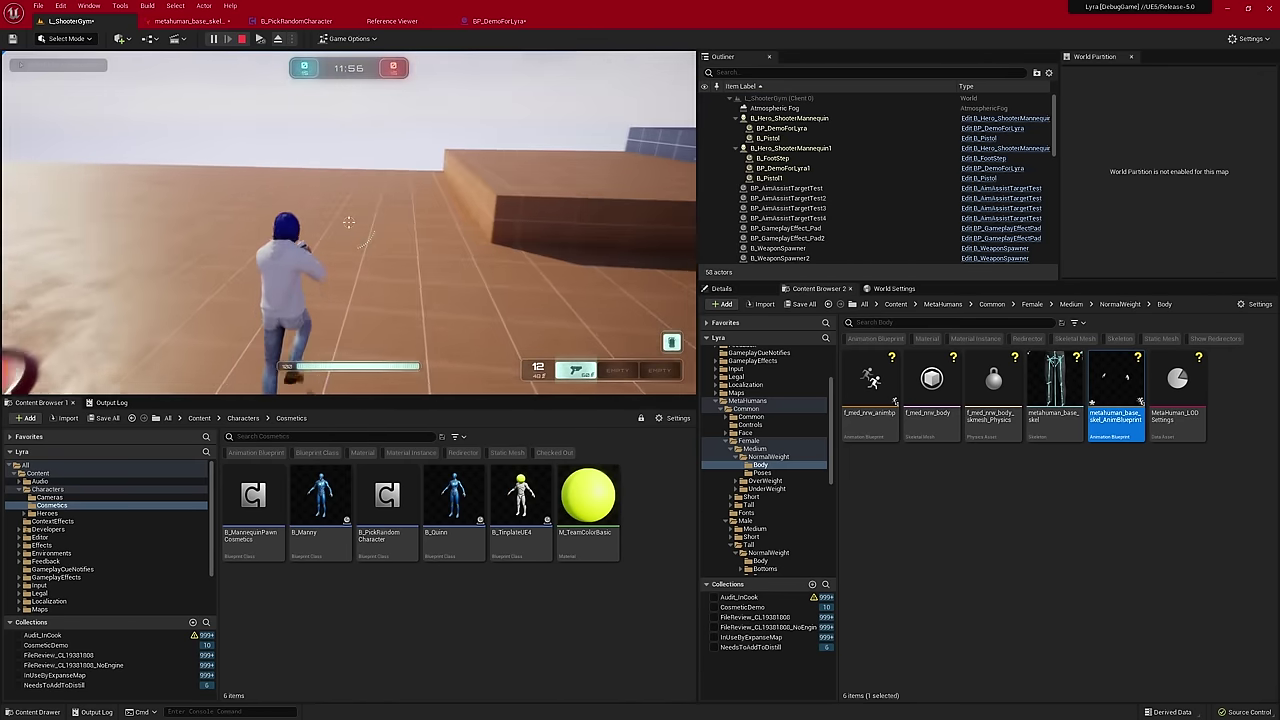
{"action": "key", "text": "space"}
{"action": "key", "text": "w"}
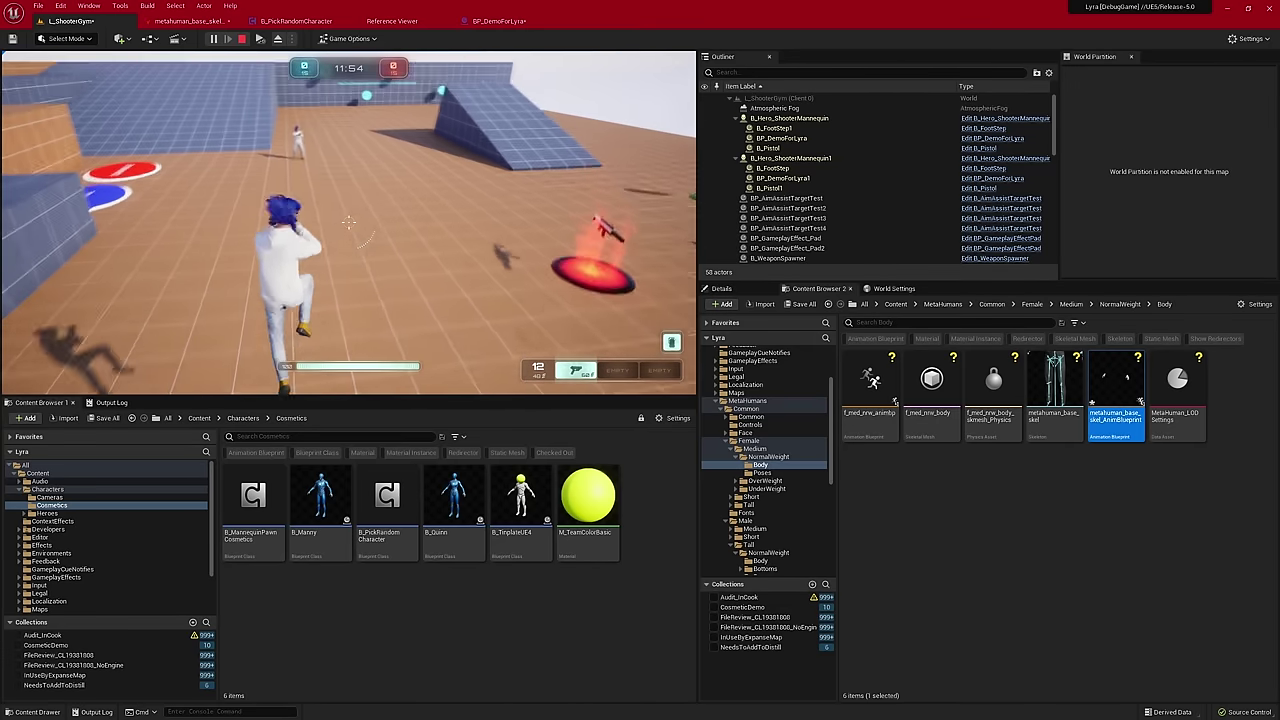
{"action": "key", "text": "w"}
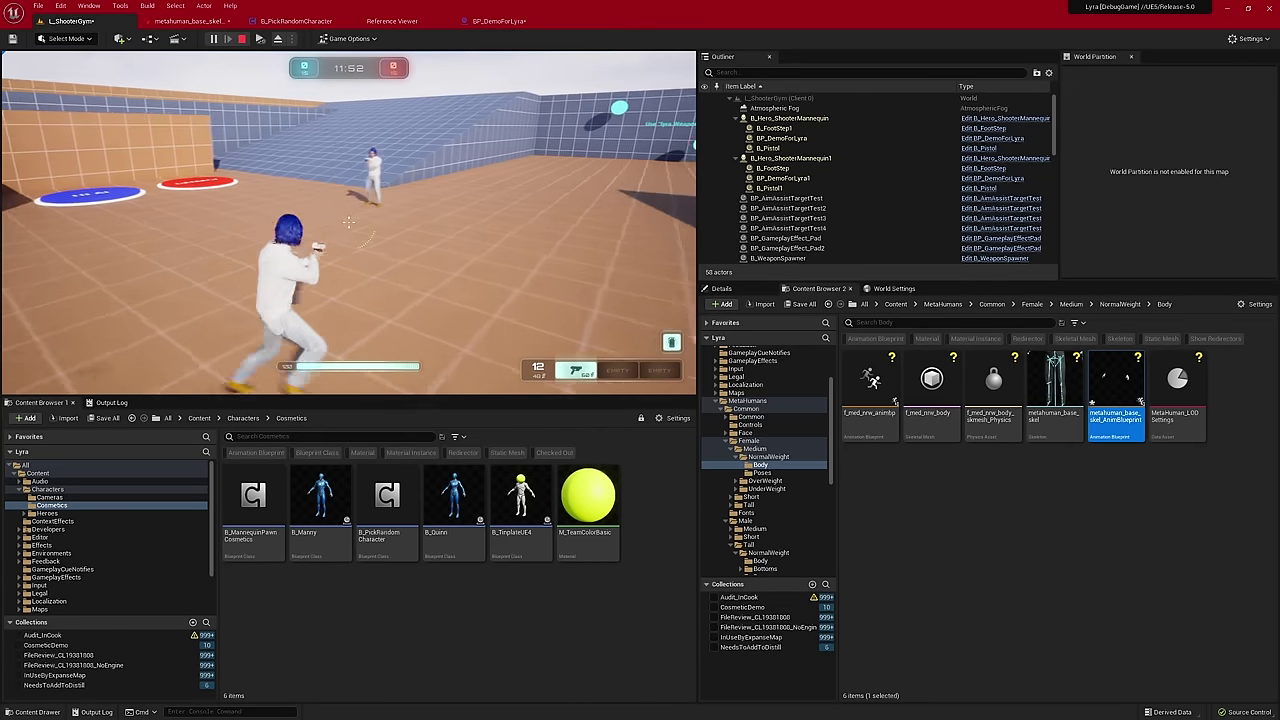
{"action": "key", "text": "a"}
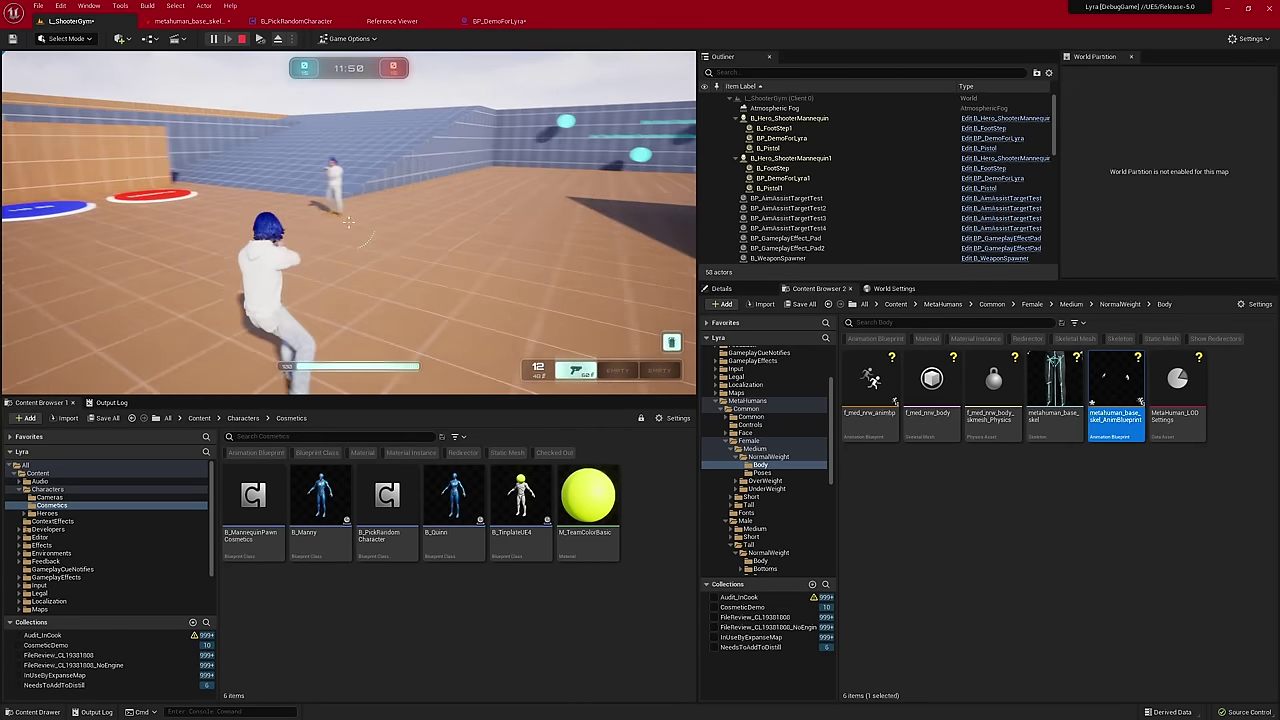
{"action": "key", "text": "d"}
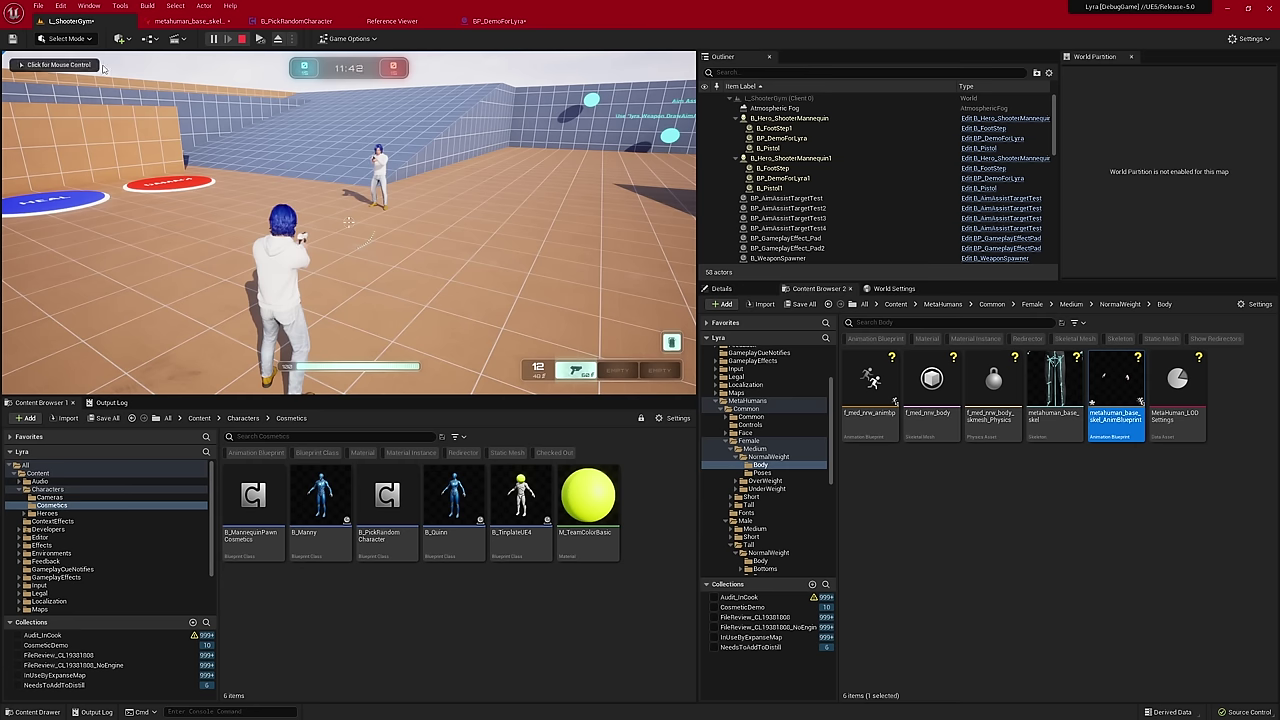
{"action": "left_click", "coordinate": [242, 41]}
{"action": "right_click_drag", "start_coordinate": [493, 315], "coordinate": [450, 318]}
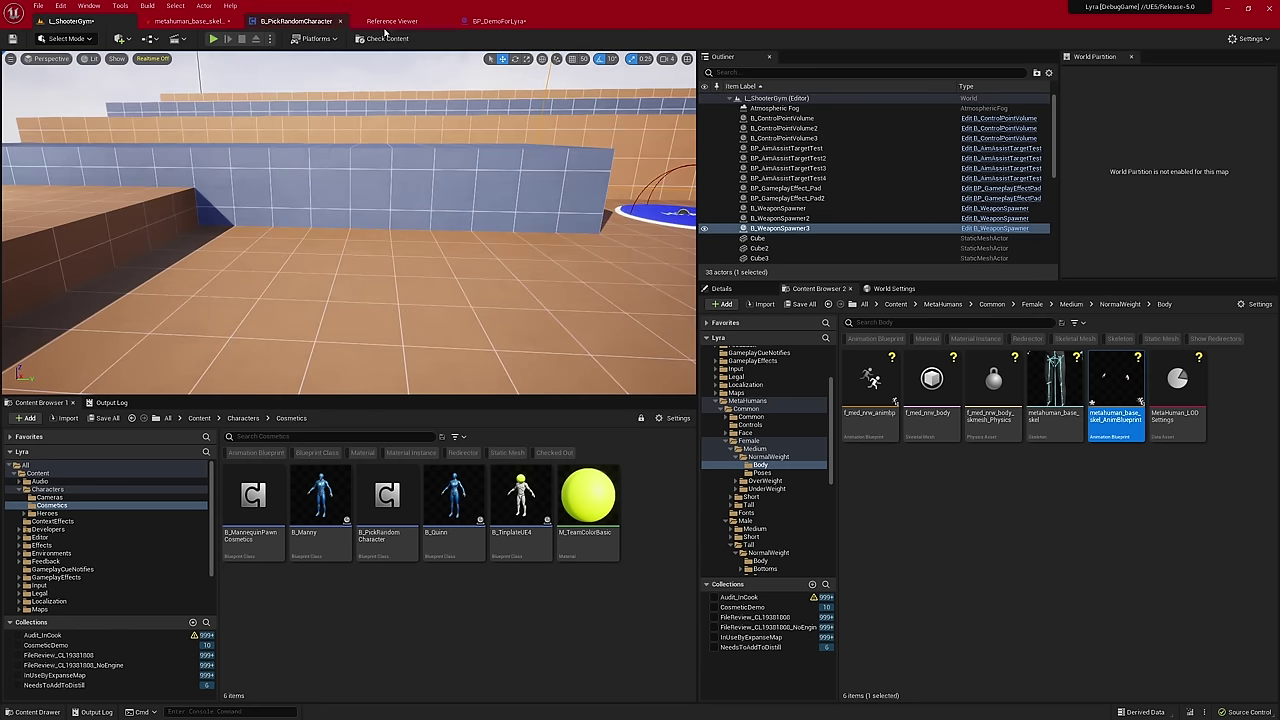
- Select the Hair component in BP_DemoForLyra, open its MI_Hair material instance and locate the hairDye vector parameter
{"action": "left_click", "coordinate": [499, 21]}
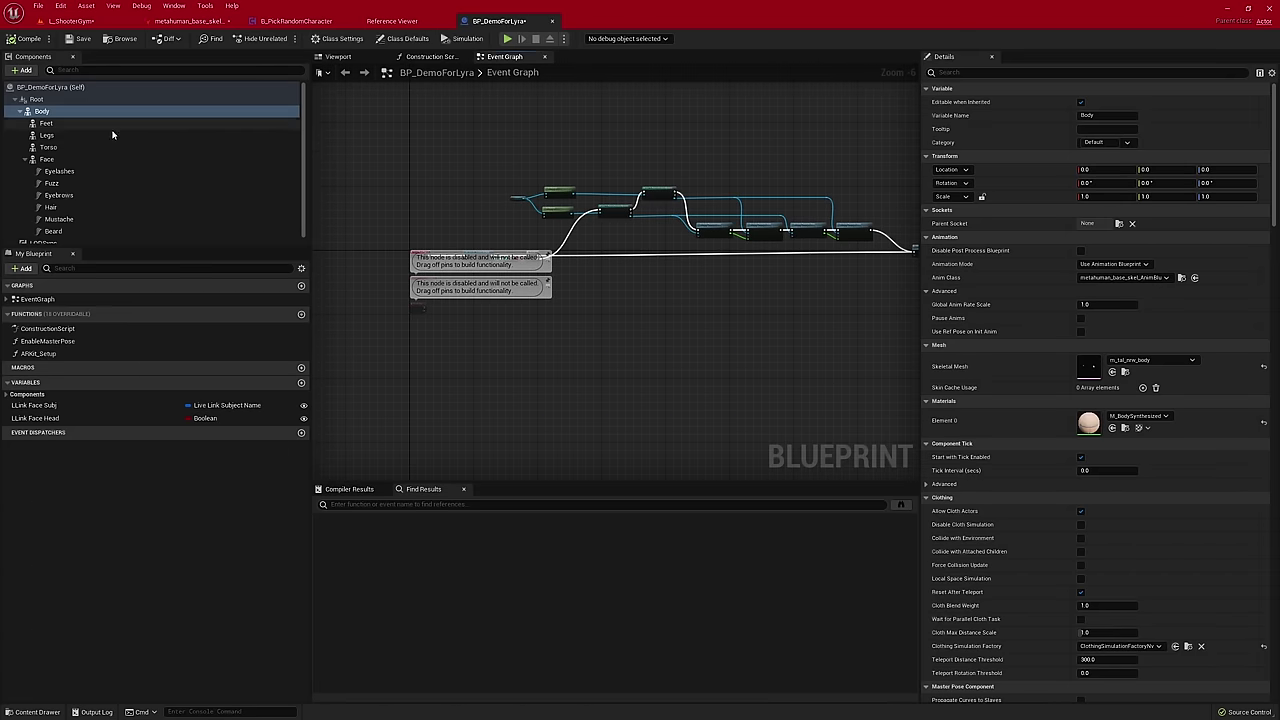
{"action": "left_click", "coordinate": [50, 207]}
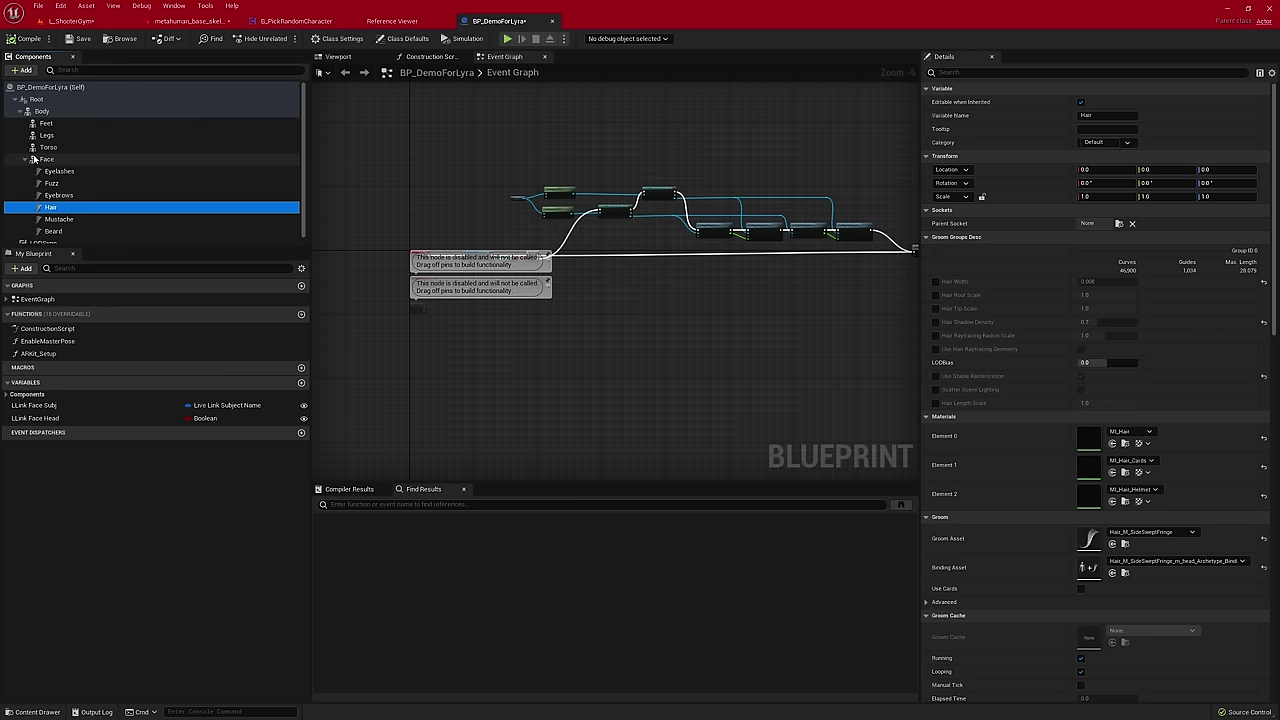
{"action": "left_click", "coordinate": [1092, 450]}
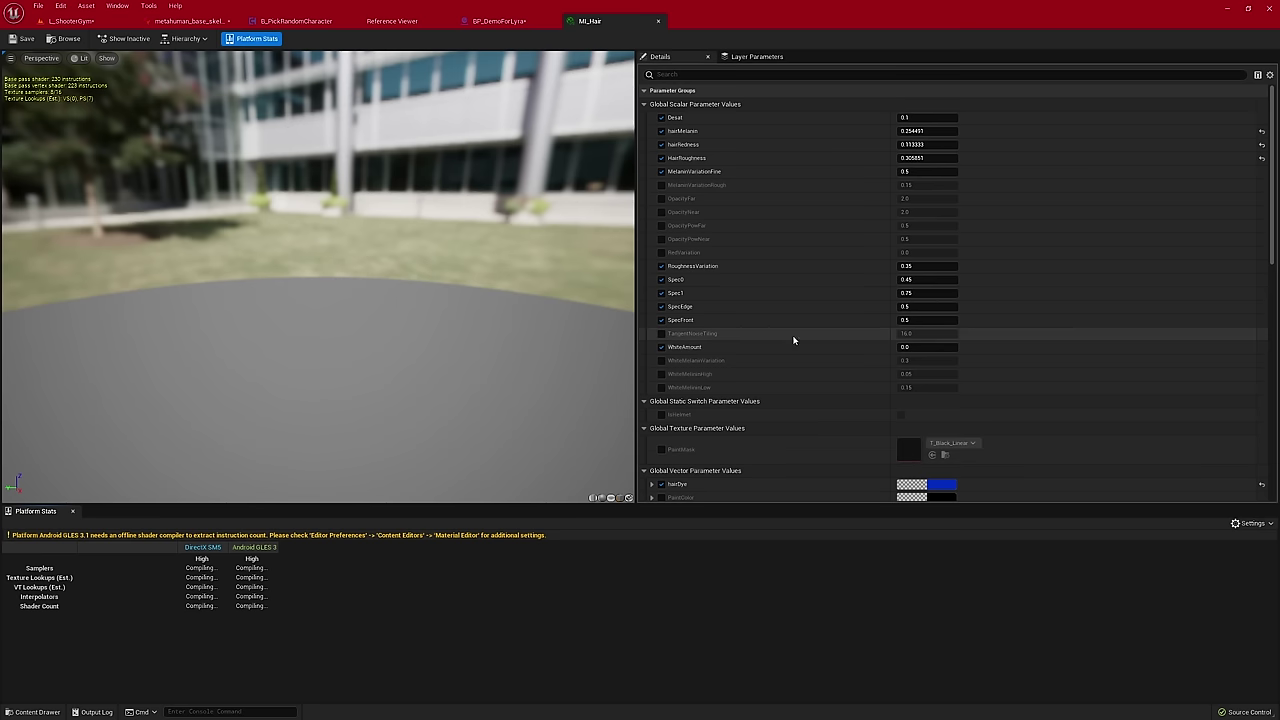
{"action": "scroll", "coordinate": [780, 335], "scroll_direction": "down", "scroll_amount": 2}
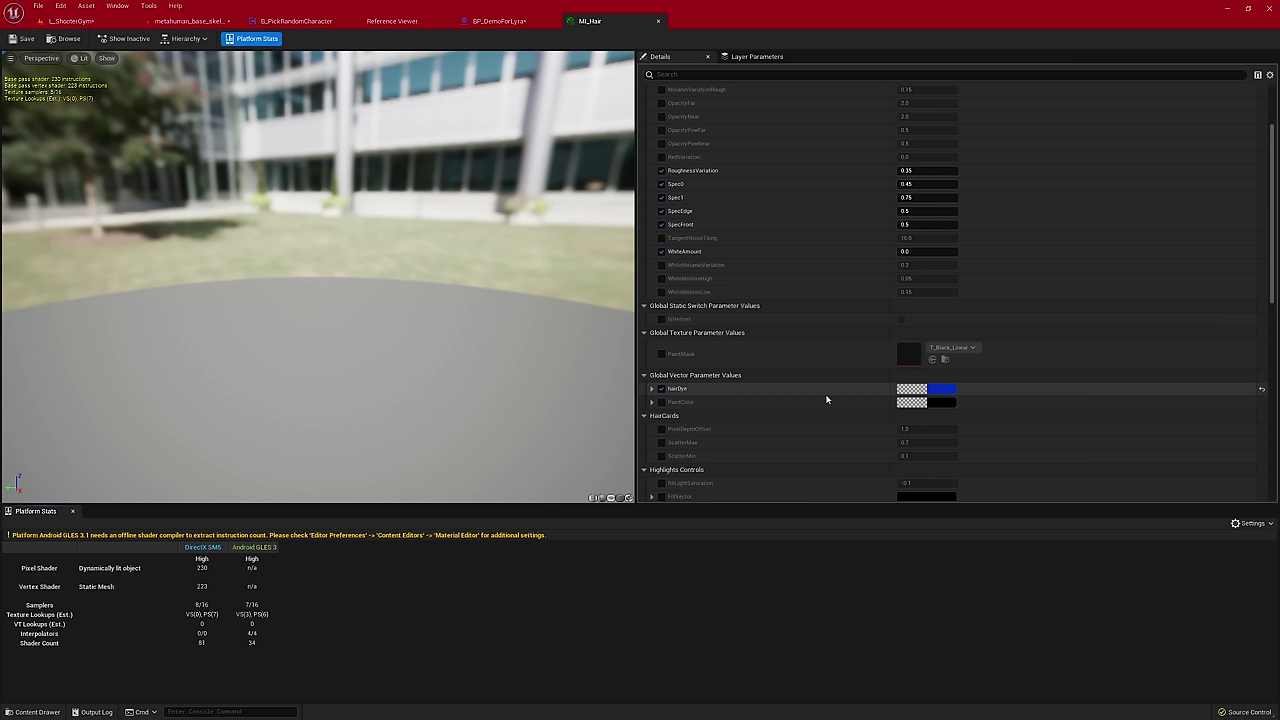
- Search the project's assets for the team data assets and open TeamDA_Blue
{"action": "key", "text": "ctrl+p"}
{"action": "type", "text": "c"}
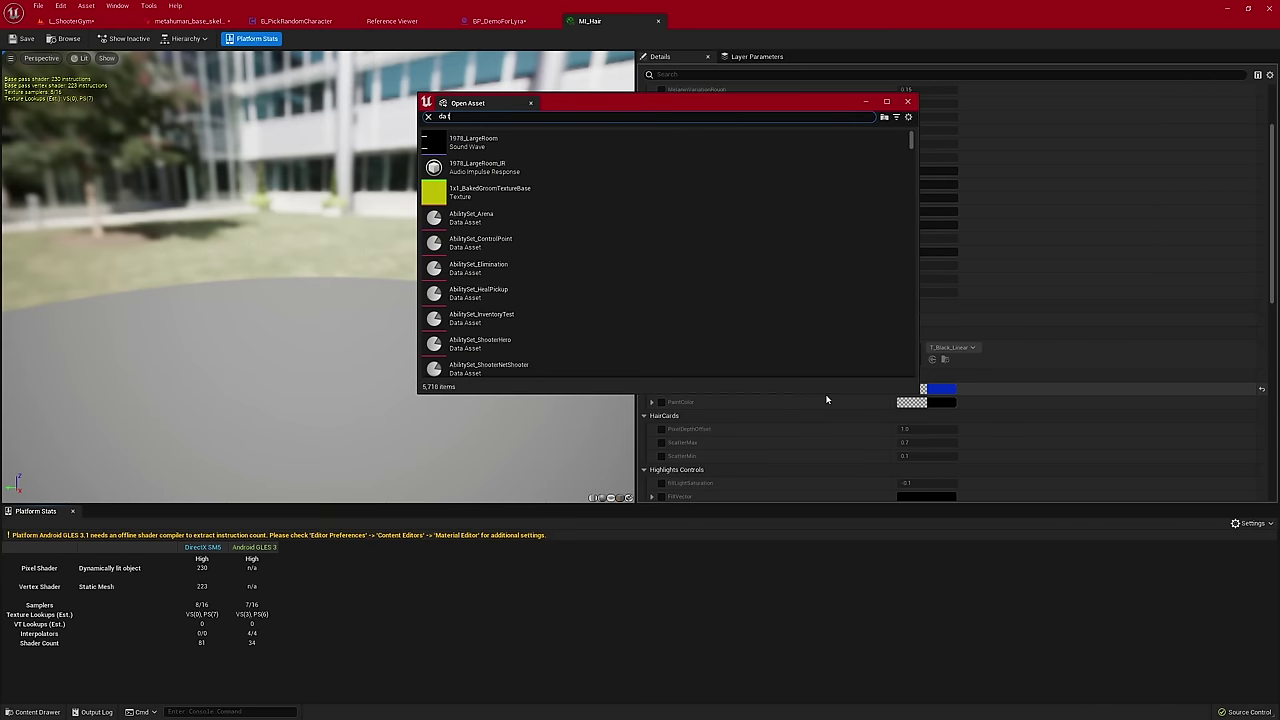
{"action": "key", "text": "Down"}
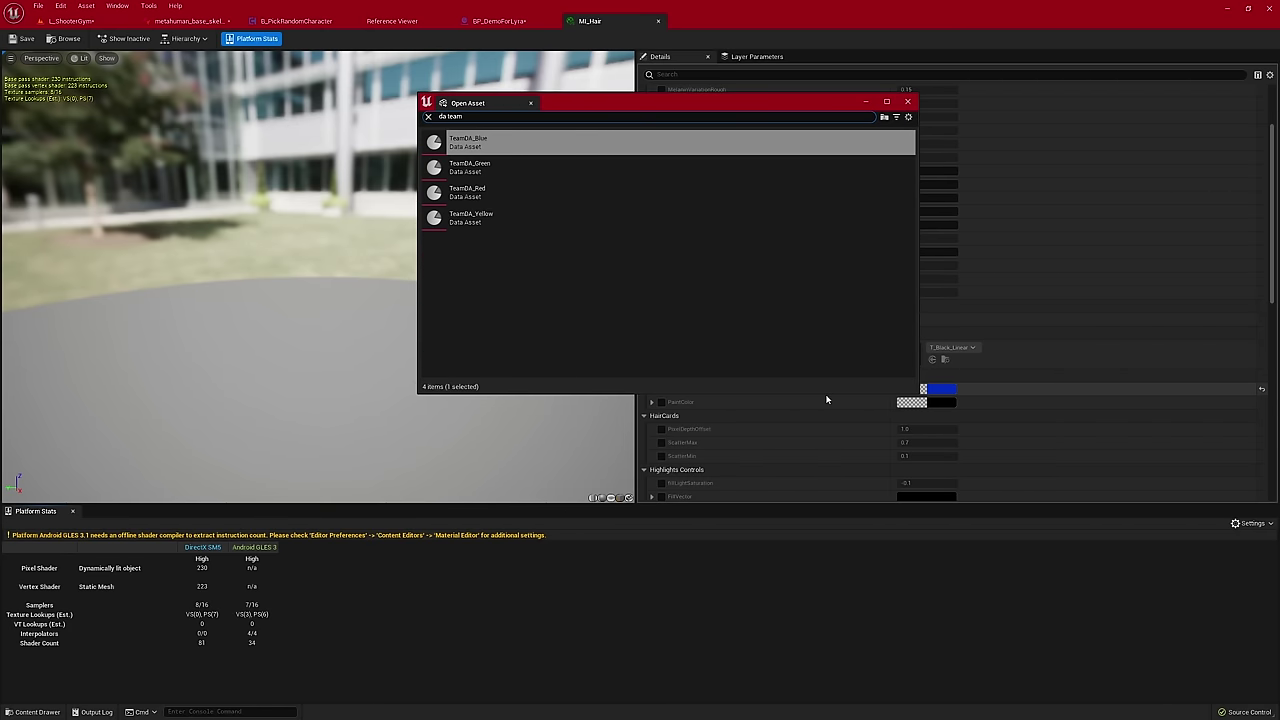
{"action": "key", "text": "Down"}
{"action": "key", "text": "Up"}
{"action": "key", "text": "Return"}
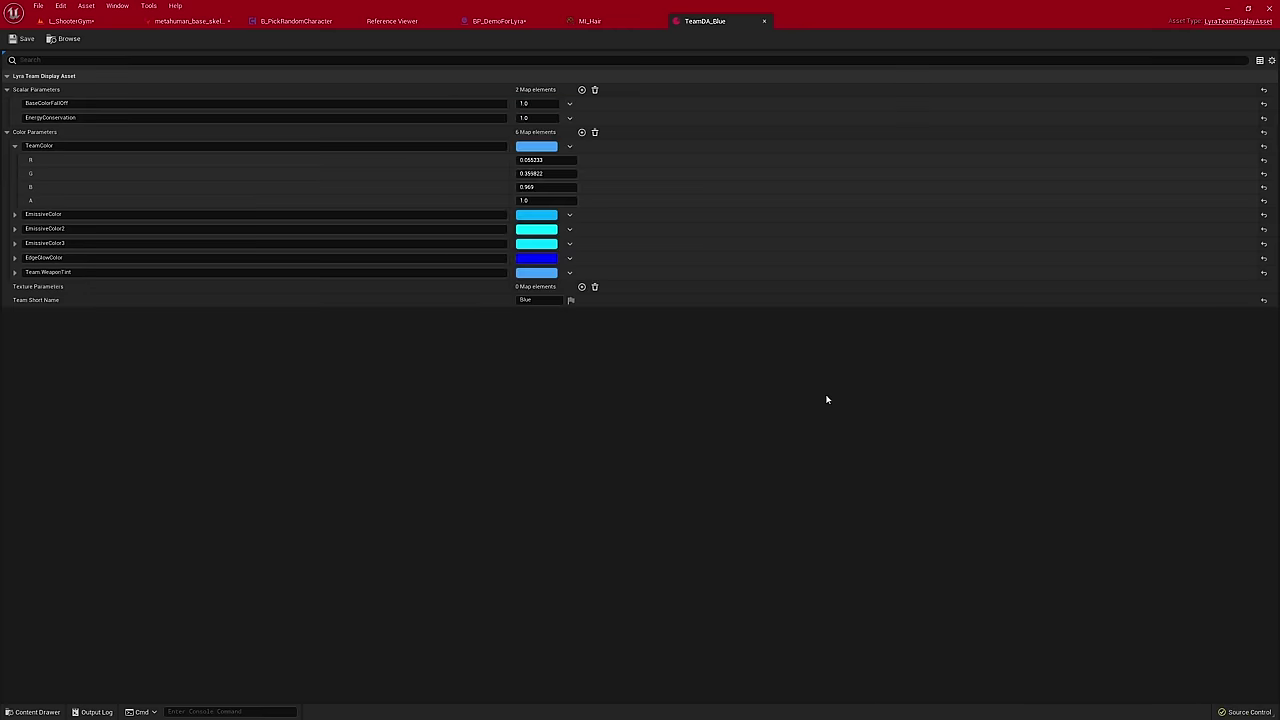
- Open the TeamDA_Red data asset and move both TeamDA_Blue and TeamDA_Red into separate floating windows
{"action": "key", "text": "ctrl+p"}
{"action": "type", "text": "red"}
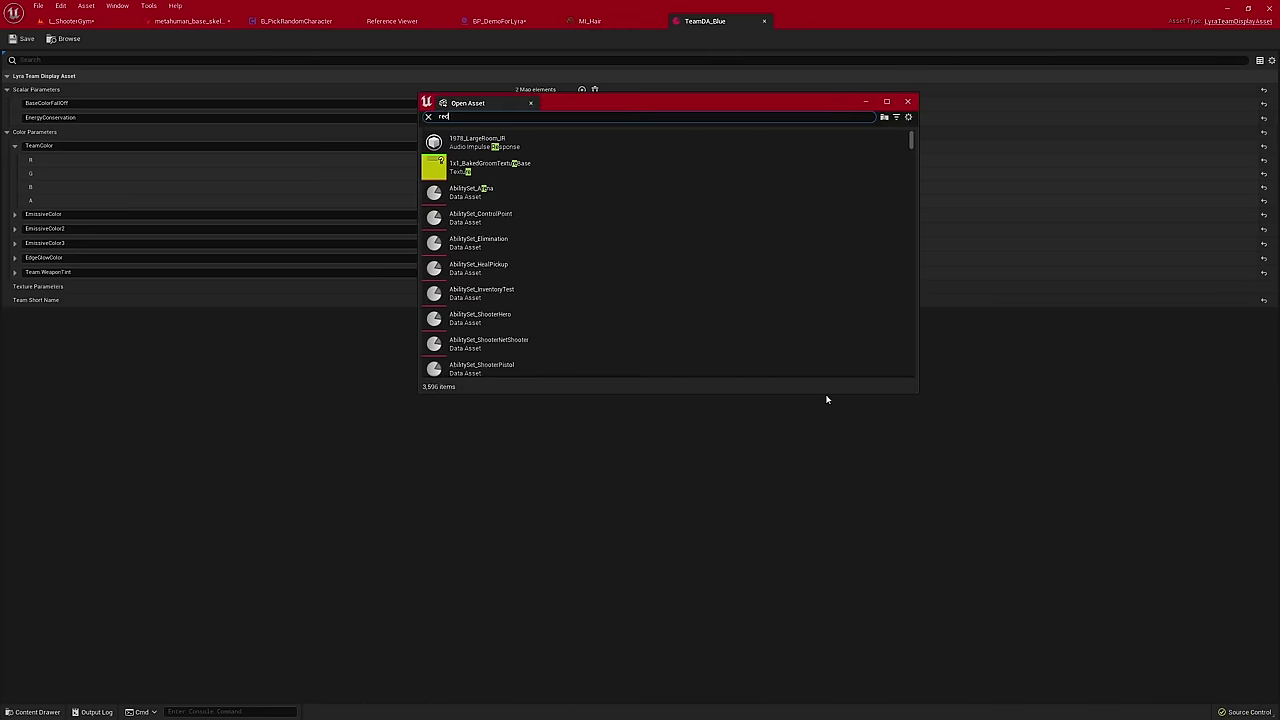
{"action": "type", "text": " da_"}
{"action": "key", "text": "Down"}
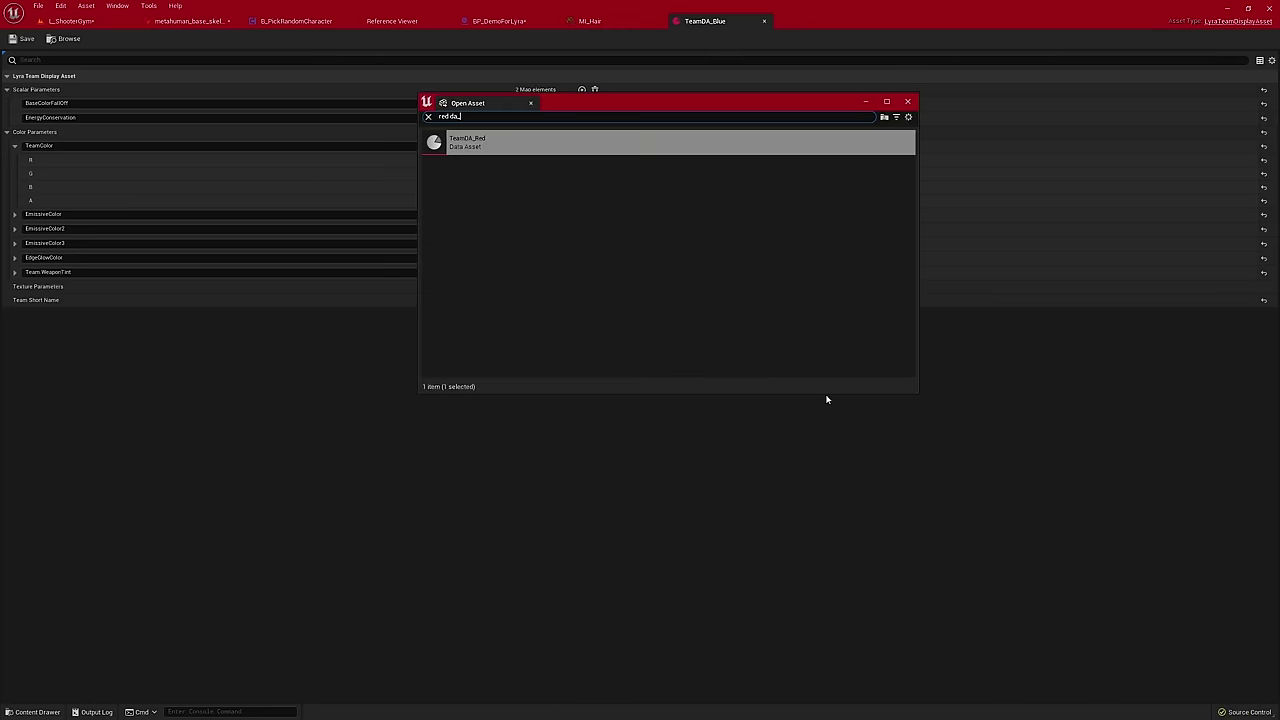
{"action": "key", "text": "Return"}
{"action": "left_click_drag", "start_coordinate": [722, 20], "coordinate": [736, 206]}
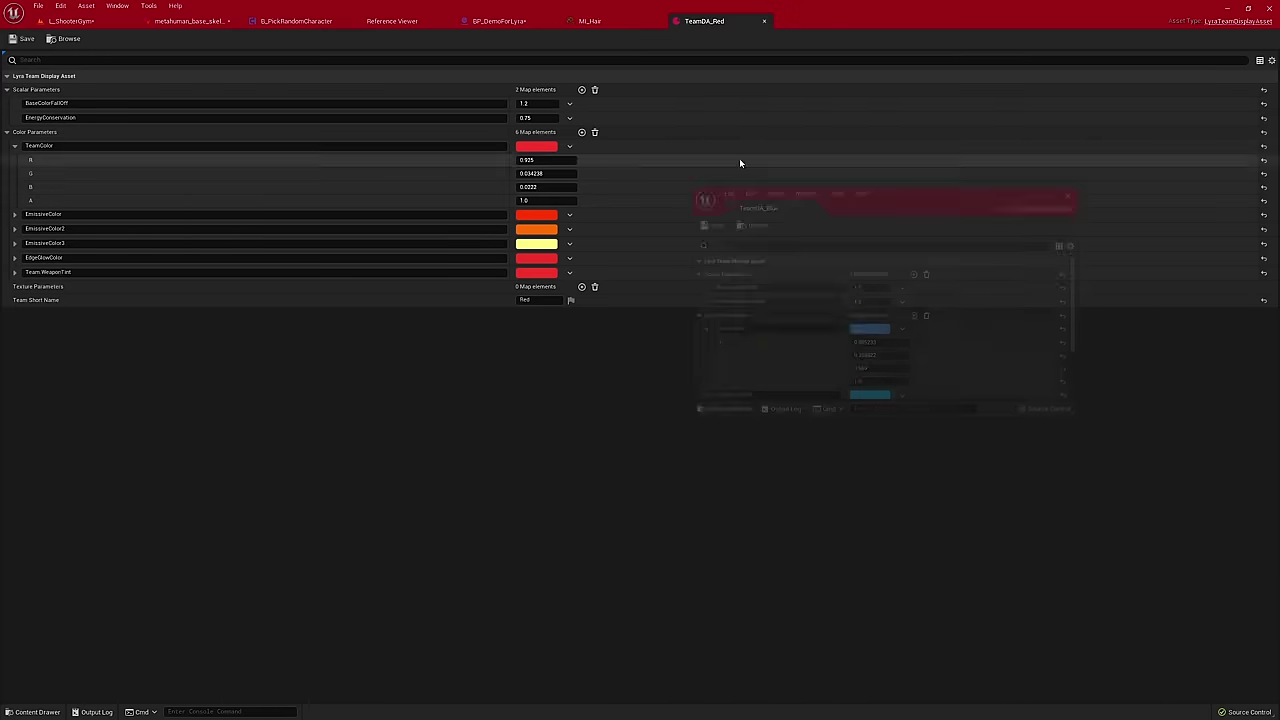
{"action": "left_click_drag", "start_coordinate": [717, 21], "coordinate": [738, 459]}
- Play the L_ShooterGym level, turn the MetaHuman to face the other character, and release the mouse with the session still running
{"action": "left_click", "coordinate": [70, 21]}
{"action": "left_click", "coordinate": [213, 39]}
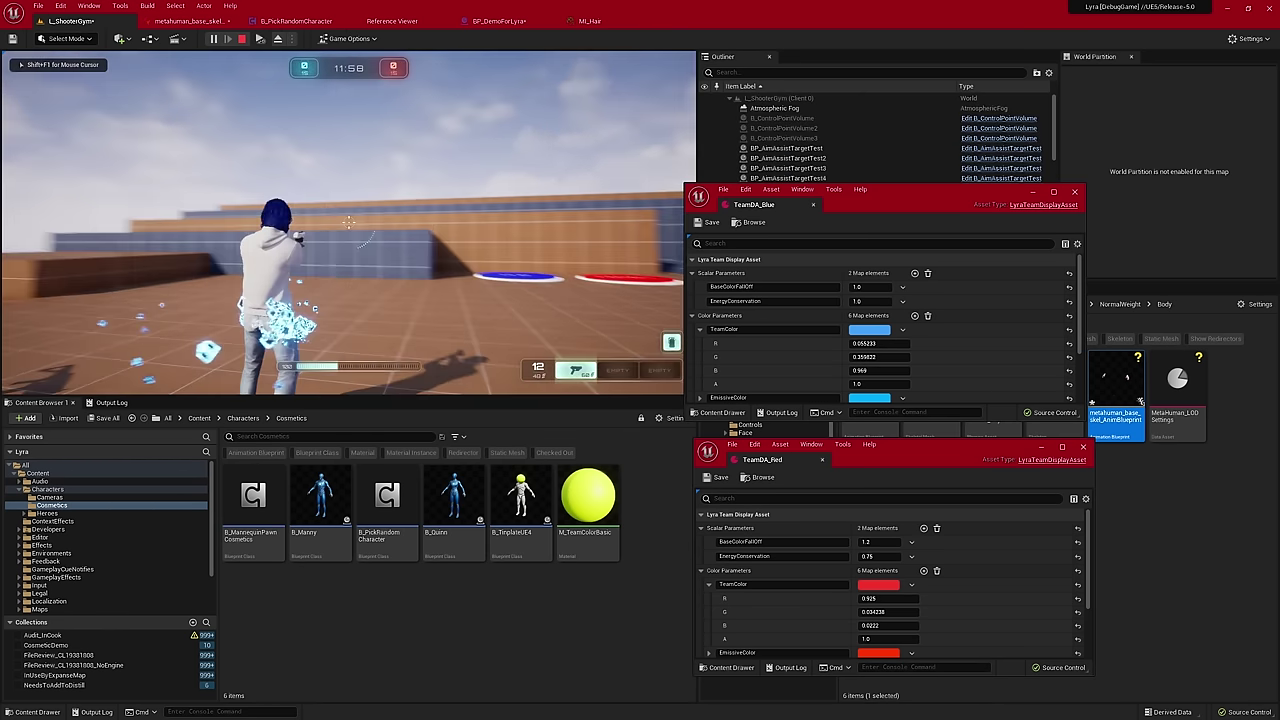
{"action": "left_click", "coordinate": [349, 222]}
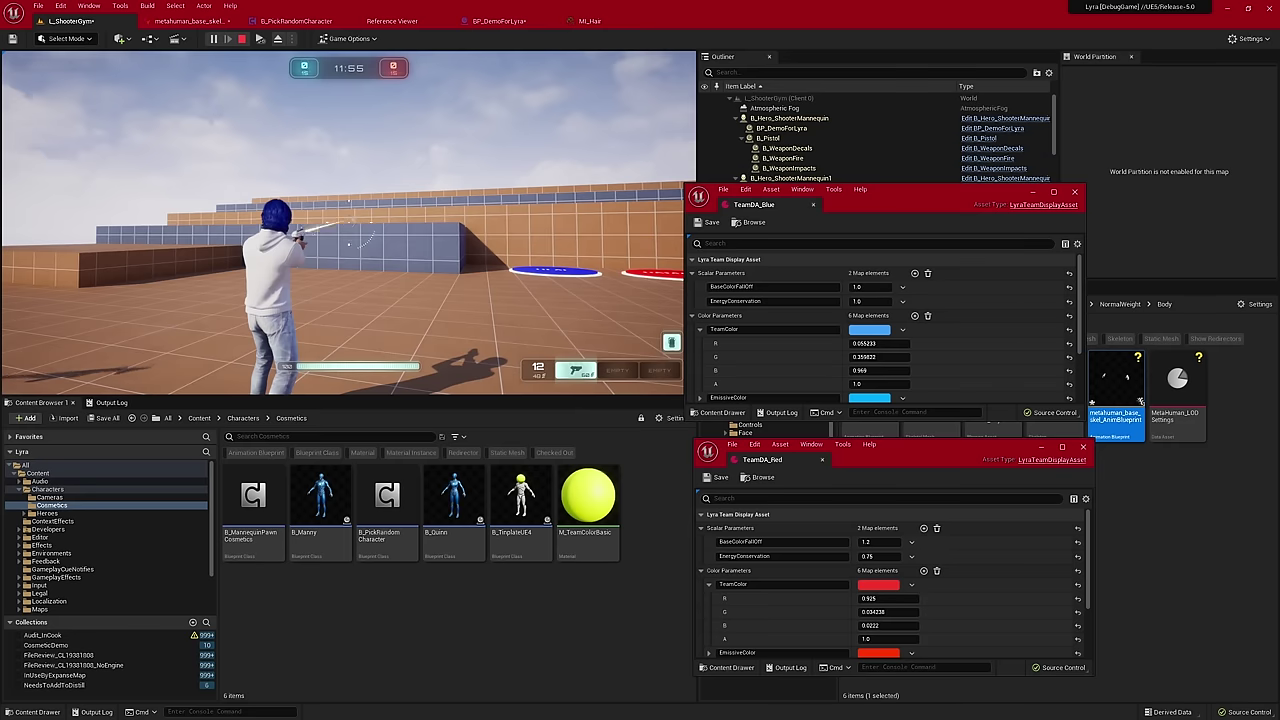
{"action": "key", "text": "w"}
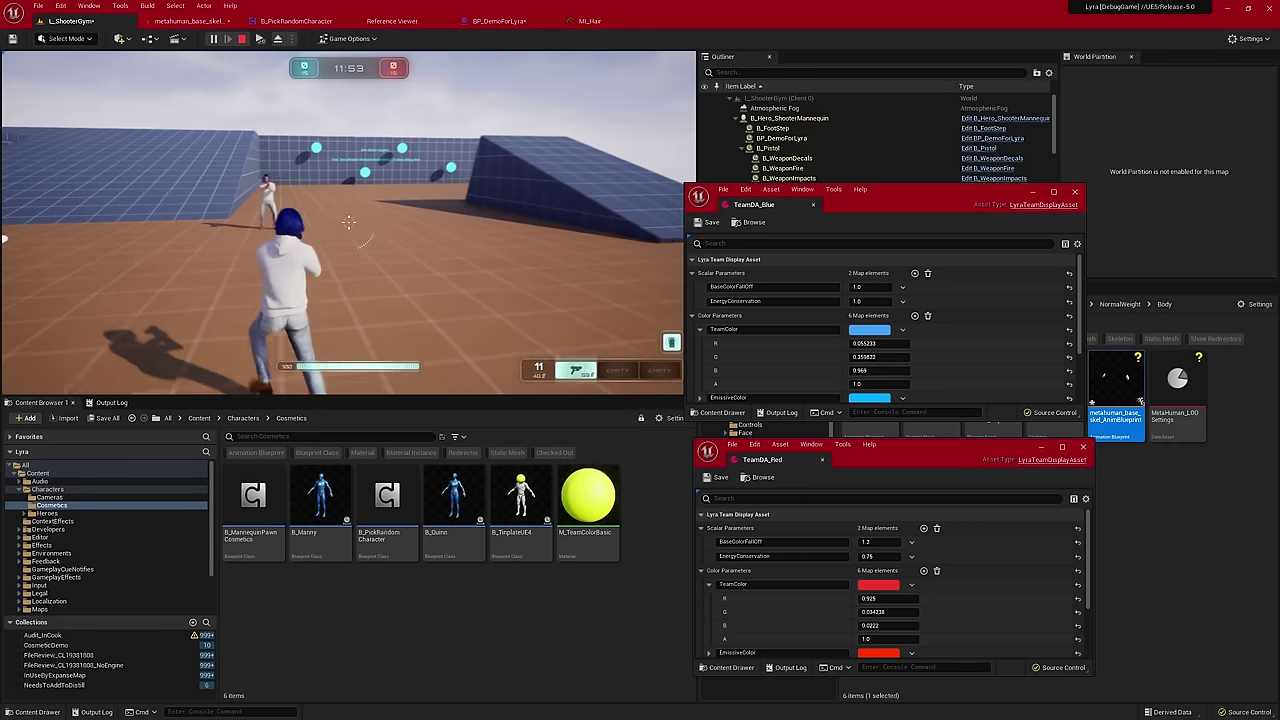
{"action": "key", "text": "shift+F1"}
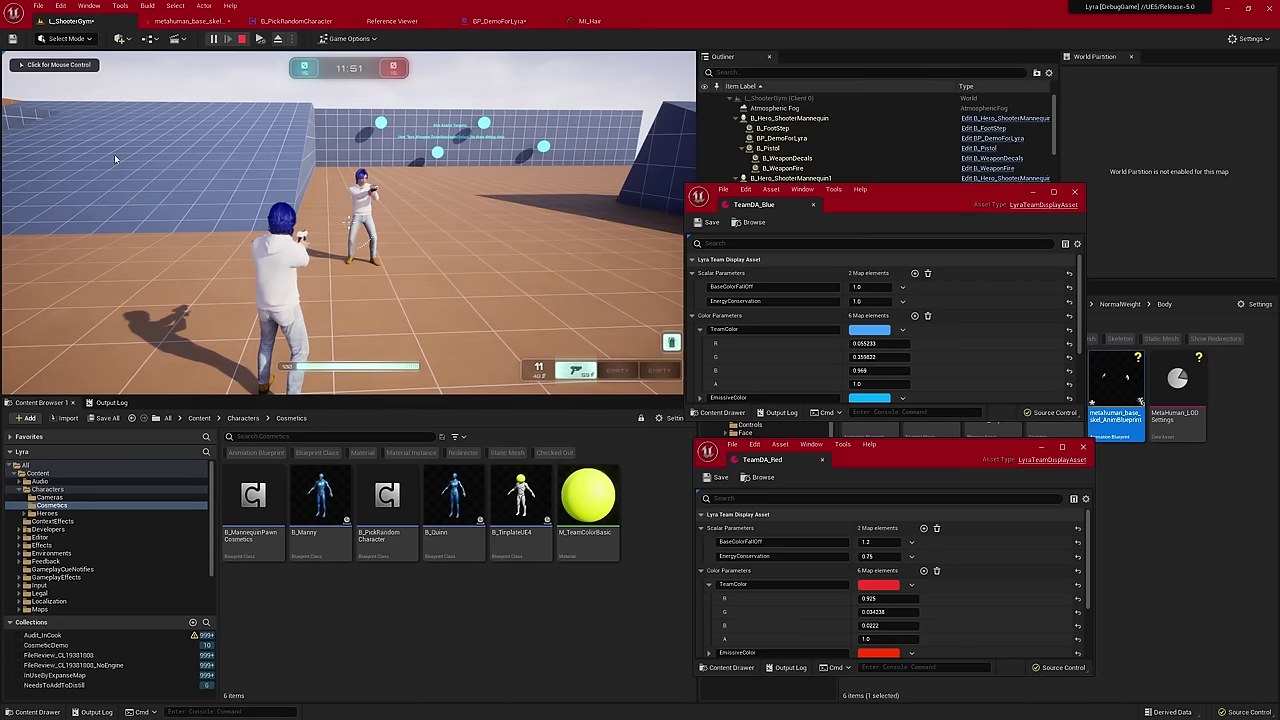
- Add a new color parameter named hairDye to the TeamDA_Blue data asset
{"action": "scroll", "coordinate": [918, 286], "scroll_direction": "down", "scroll_amount": 2}
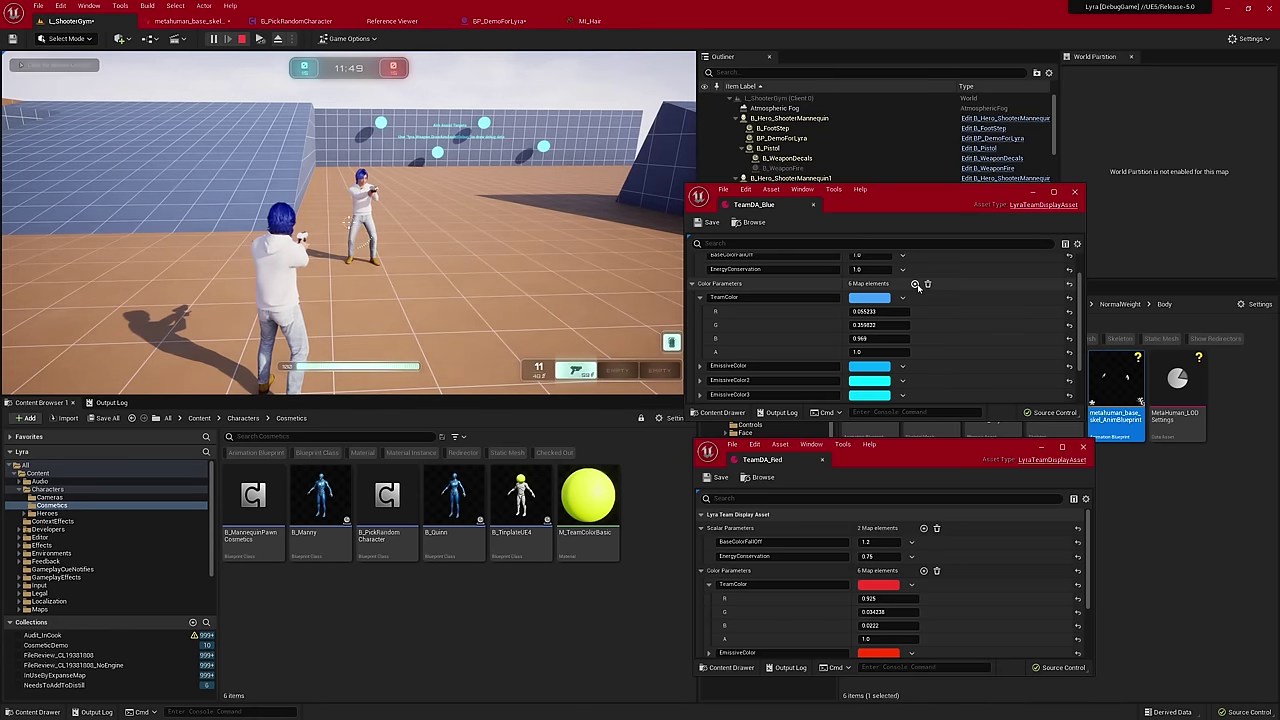
{"action": "left_click", "coordinate": [916, 285]}
{"action": "scroll", "coordinate": [846, 331], "scroll_direction": "down", "scroll_amount": 4}
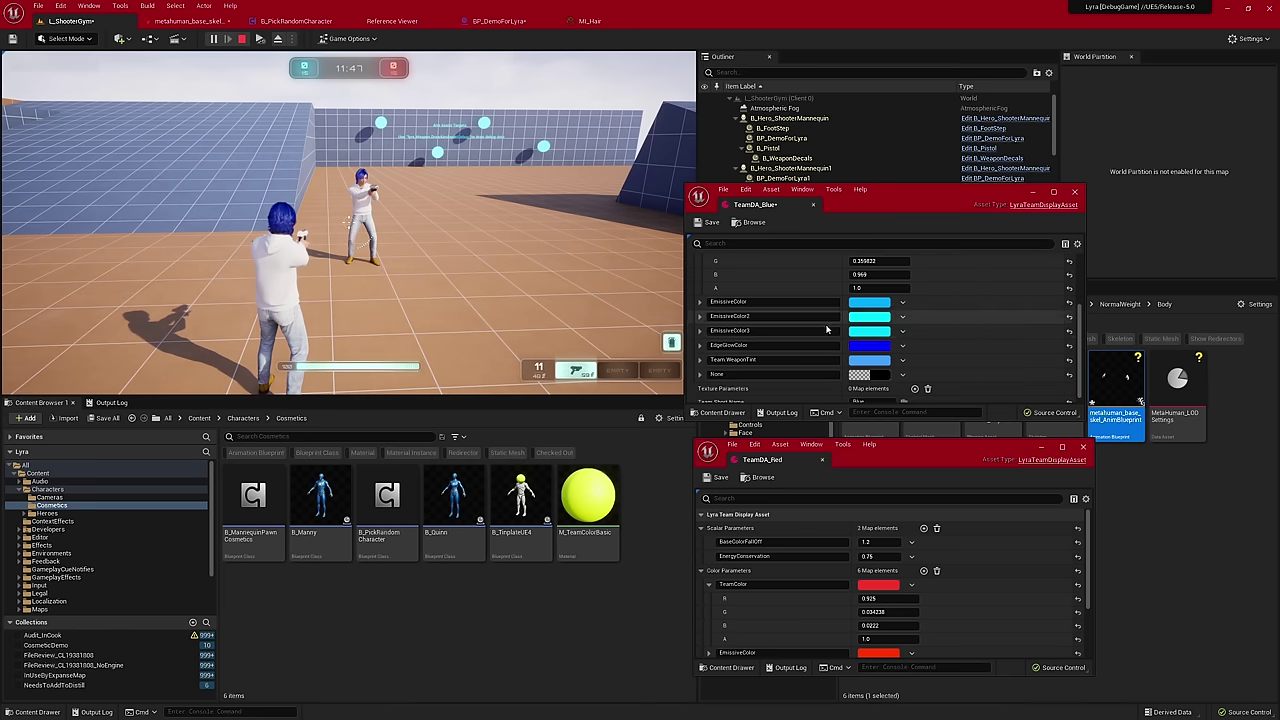
{"action": "left_click", "coordinate": [764, 375]}
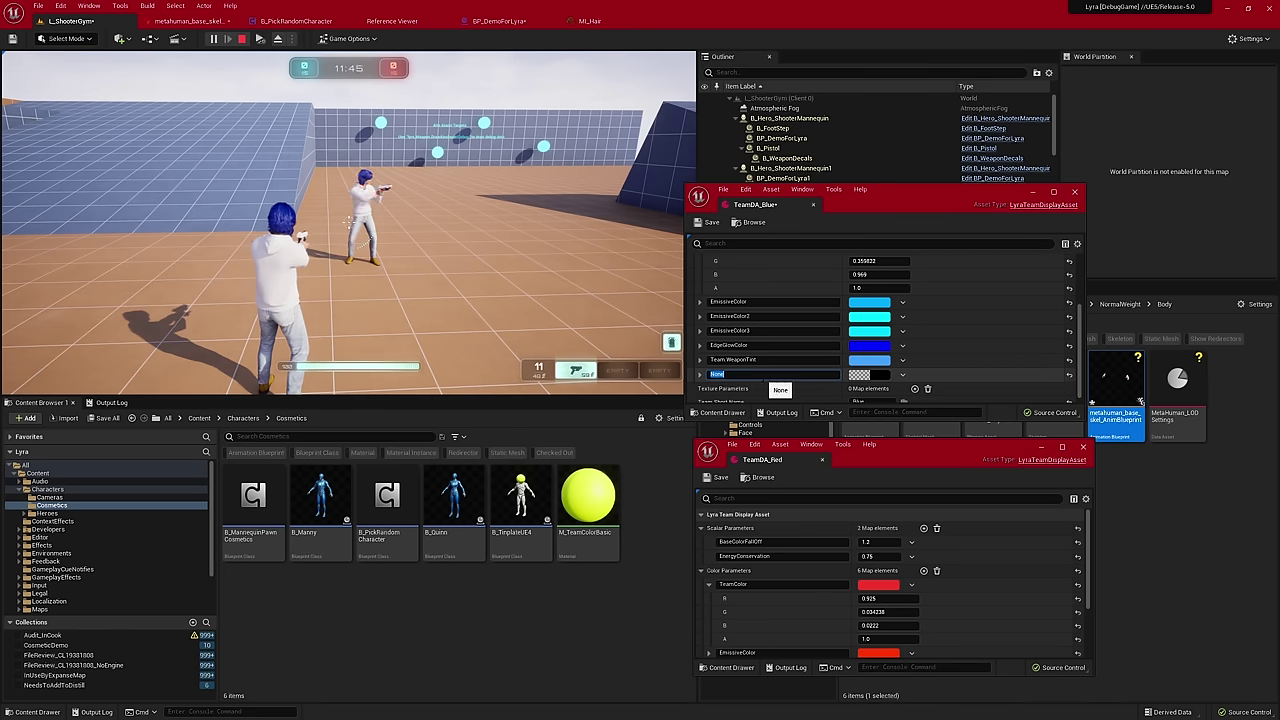
{"action": "type", "text": "hairDye"}
{"action": "key", "text": "Return"}
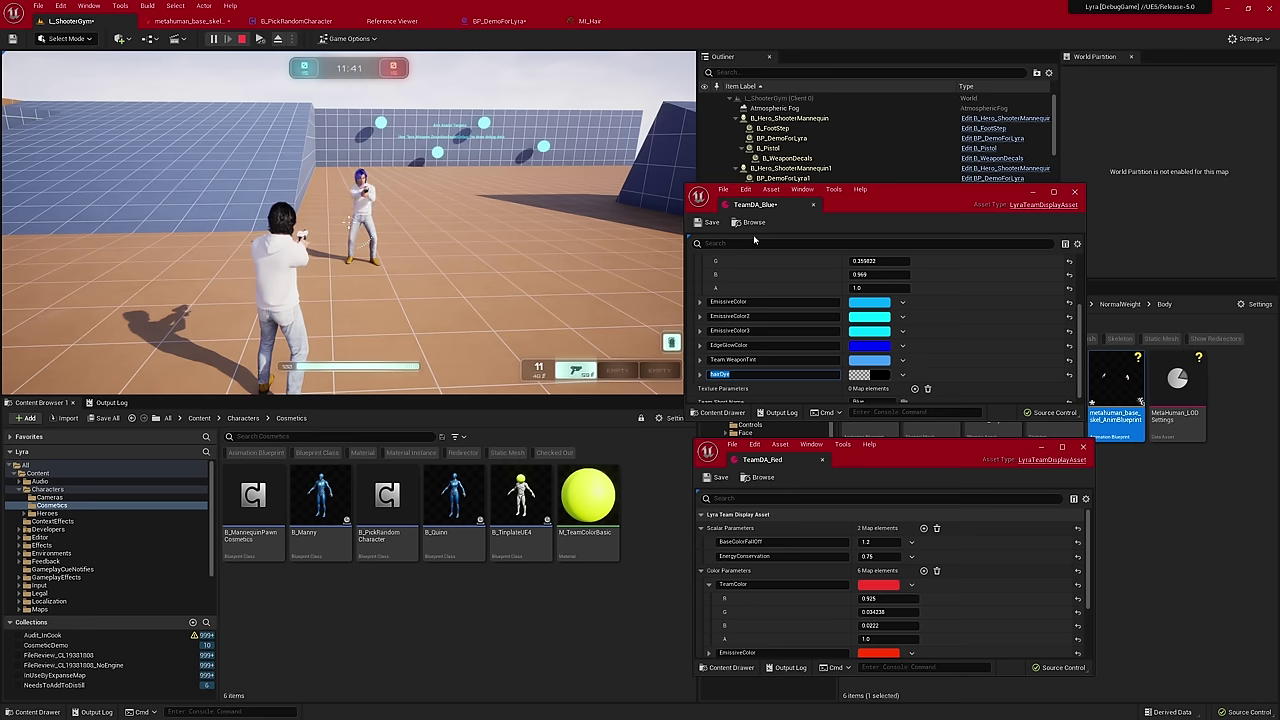
- Copy the blue EdgeGlowColor value onto the hairDye parameter in TeamDA_Blue
{"action": "left_click", "coordinate": [880, 375]}
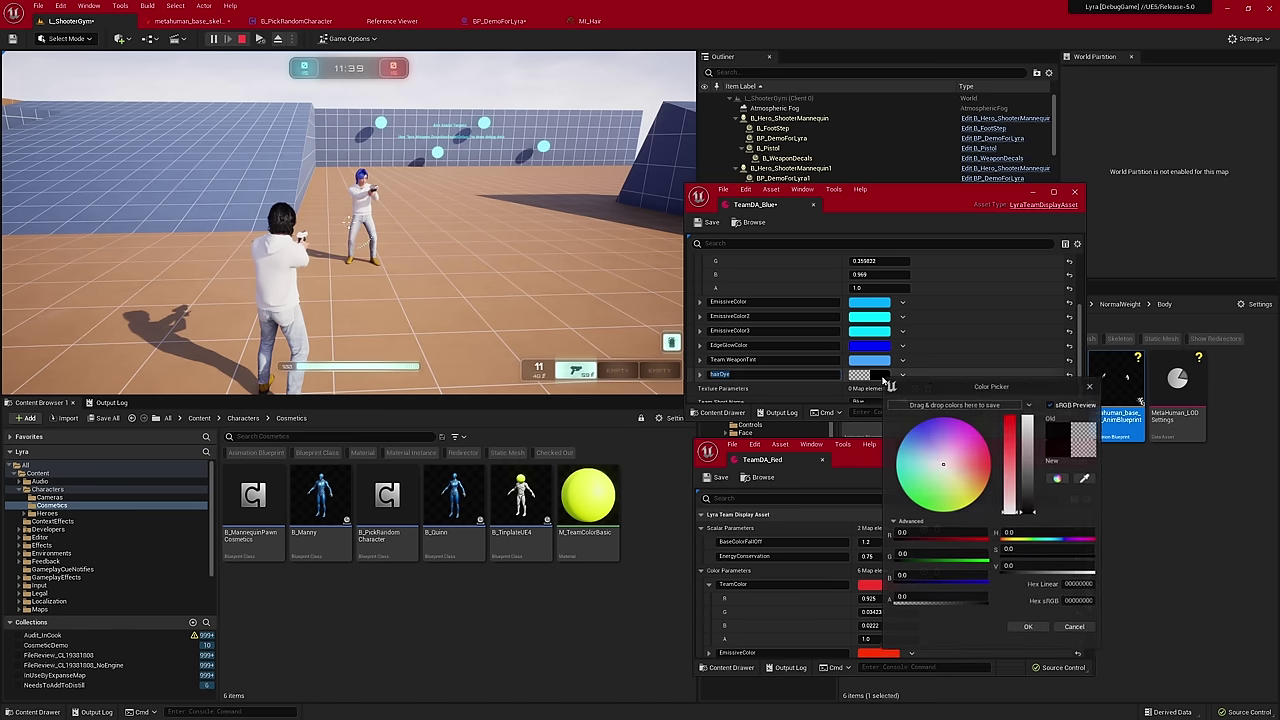
{"action": "left_click", "coordinate": [1075, 628]}
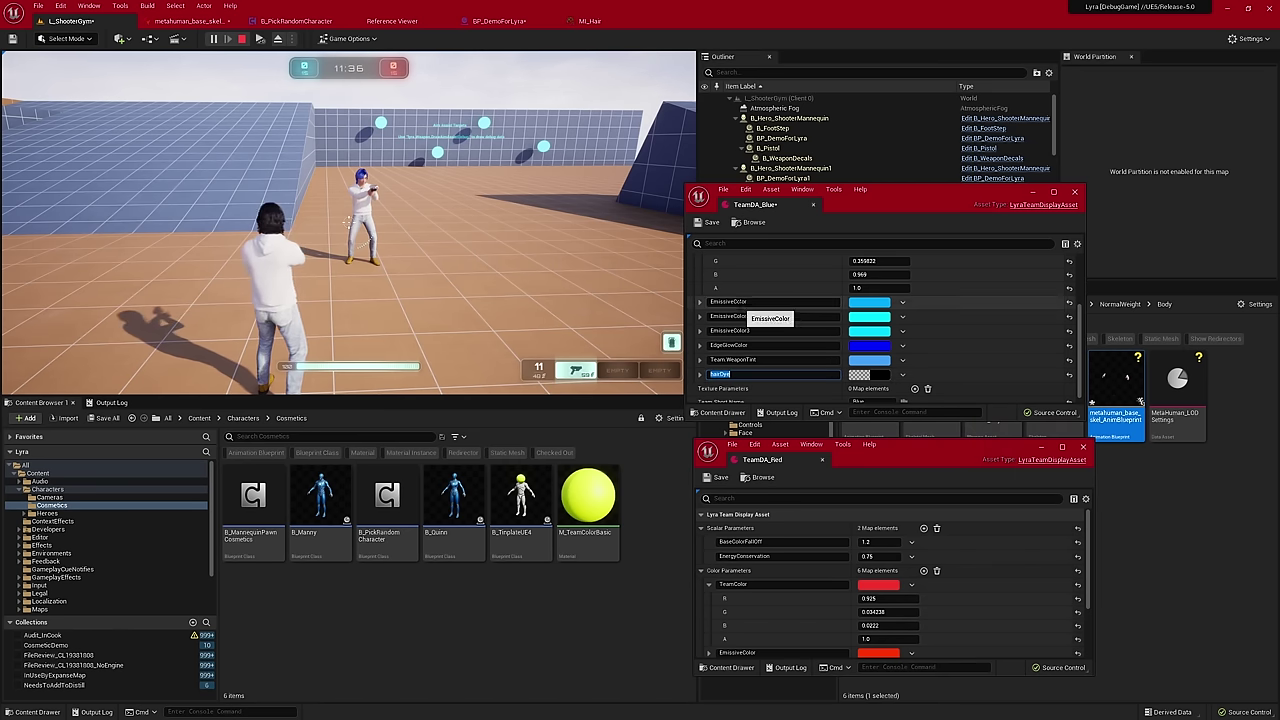
{"action": "right_click", "coordinate": [866, 352]}
{"action": "left_click", "coordinate": [896, 399]}
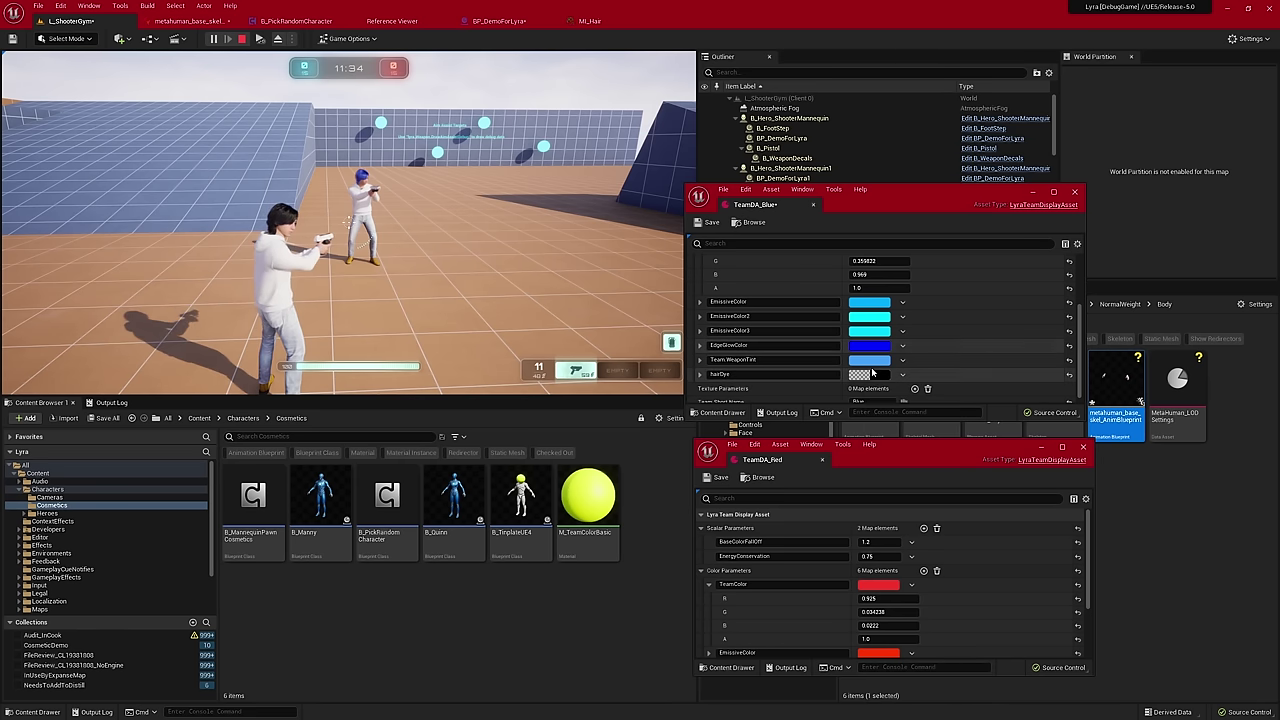
{"action": "right_click", "coordinate": [870, 379]}
{"action": "left_click", "coordinate": [909, 438]}
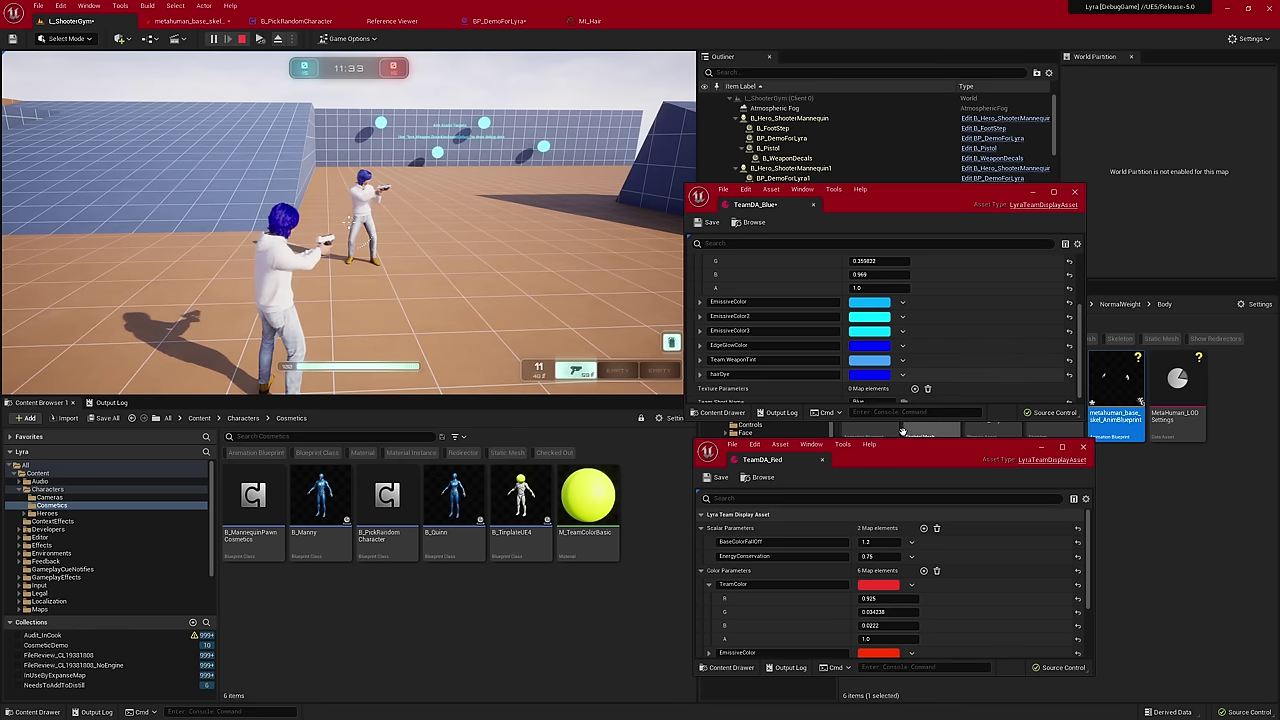
- Add a new color parameter named hairDye to the TeamDA_Red data asset
{"action": "scroll", "coordinate": [860, 560], "scroll_direction": "down", "scroll_amount": 3}
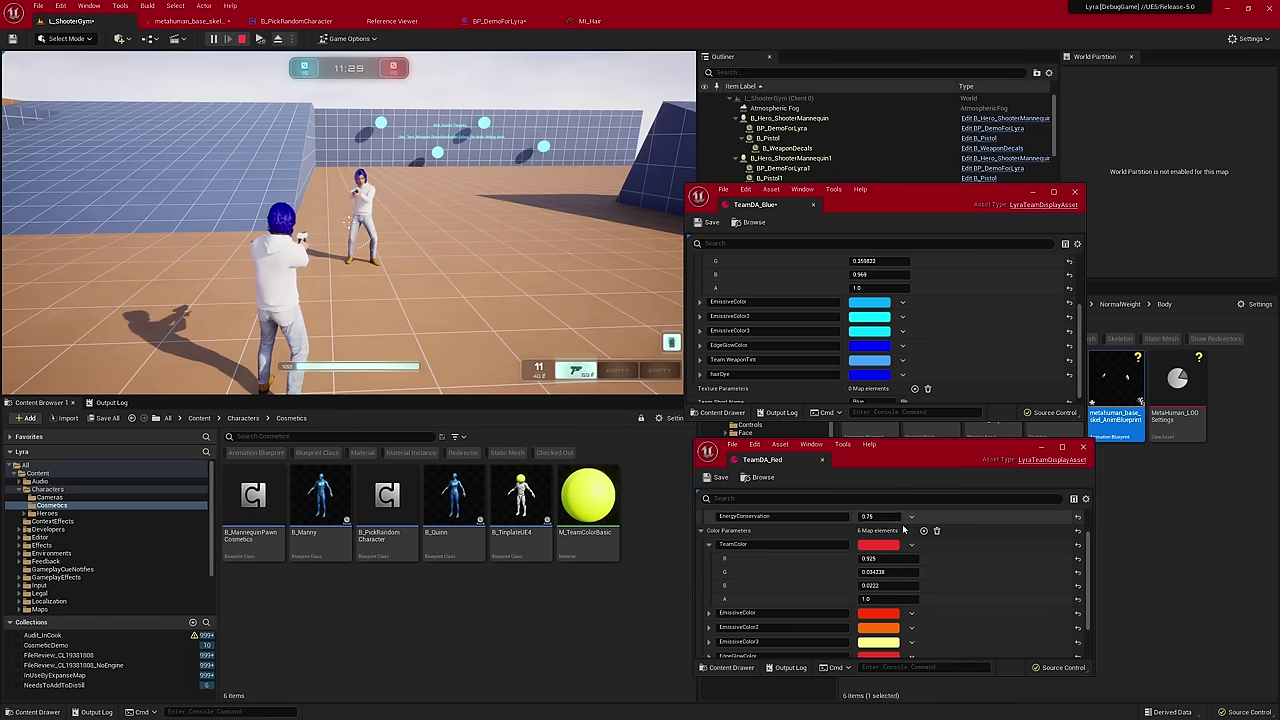
{"action": "left_click", "coordinate": [924, 531]}
{"action": "scroll", "coordinate": [908, 553], "scroll_direction": "down", "scroll_amount": 2}
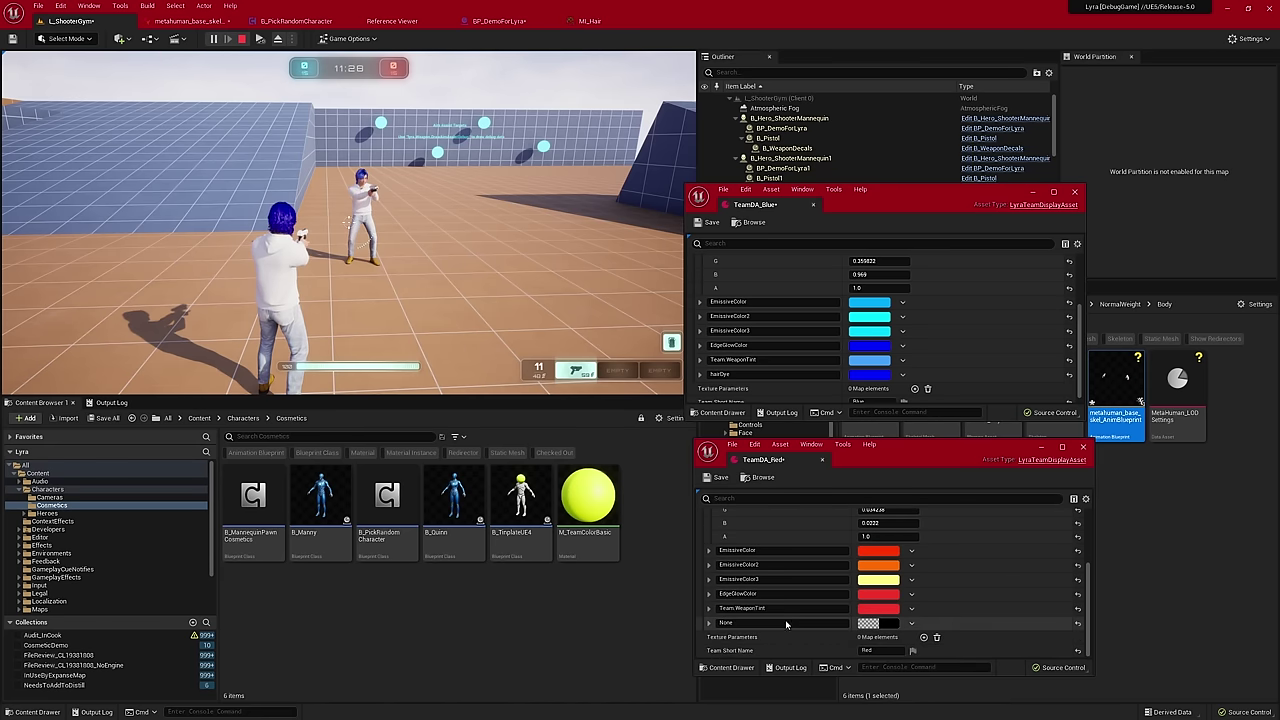
{"action": "left_click", "coordinate": [799, 622]}
{"action": "type", "text": "hairDy"}
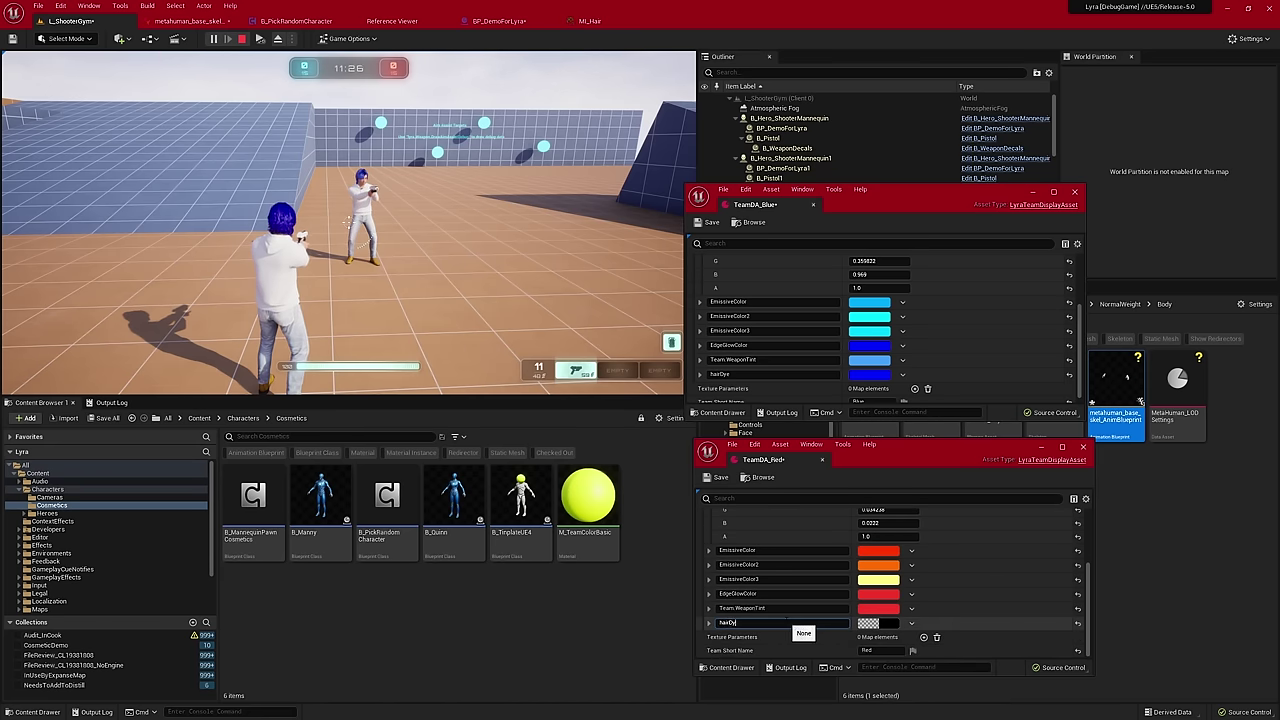
{"action": "type", "text": "e"}
{"action": "key", "text": "Return"}
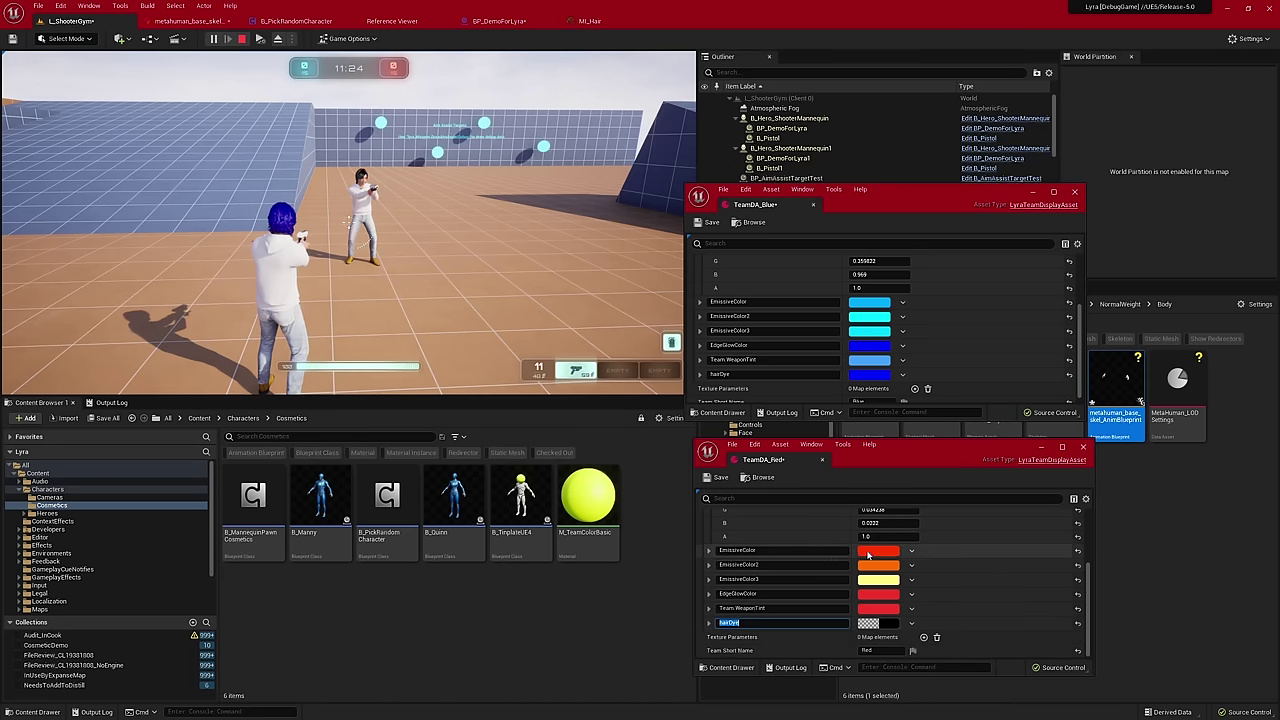
- Copy the EmissiveColor value onto the hairDye parameter in TeamDA_Red
{"action": "right_click", "coordinate": [868, 553]}
{"action": "left_click", "coordinate": [917, 598]}
{"action": "right_click", "coordinate": [878, 624]}
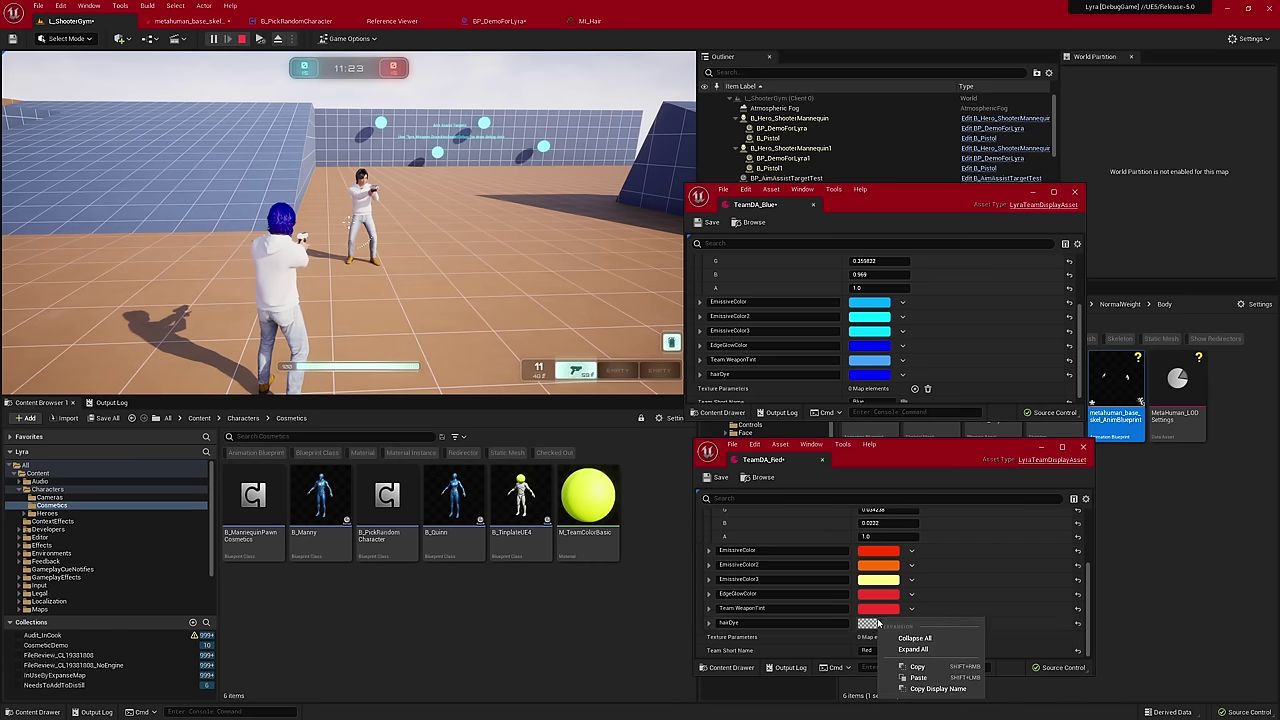
{"action": "right_click", "coordinate": [872, 624]}
{"action": "left_click", "coordinate": [917, 677]}
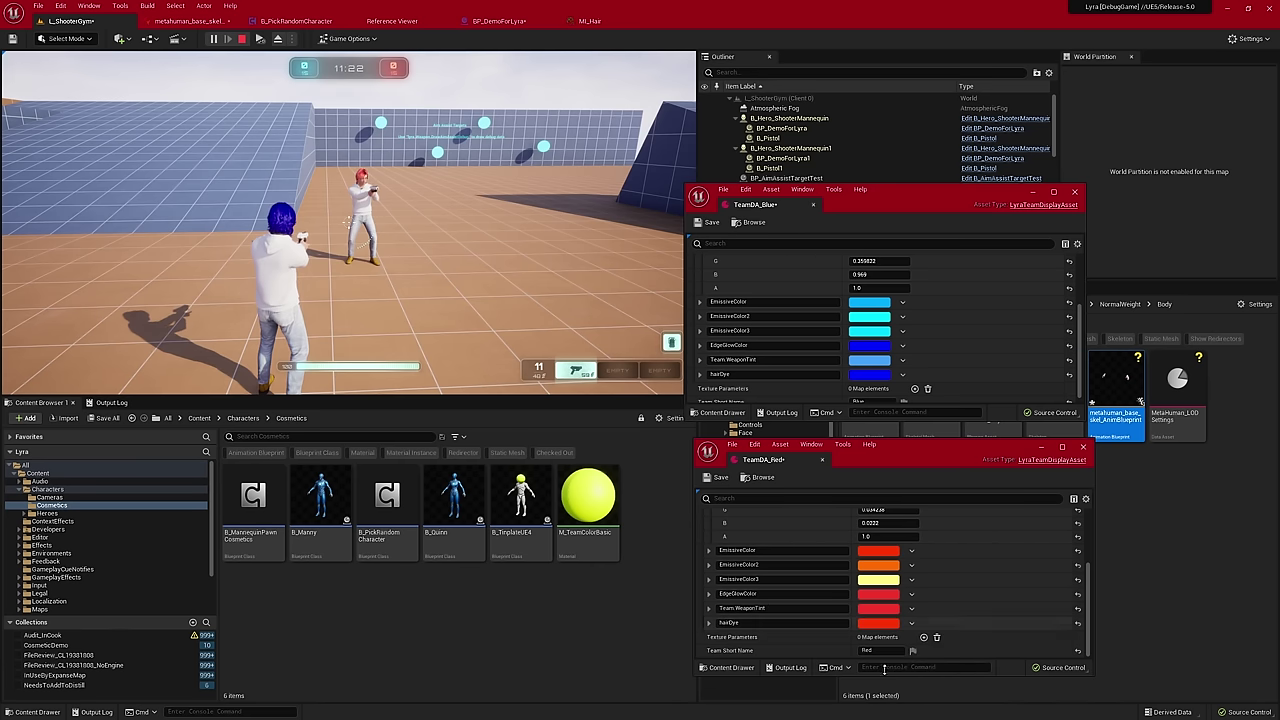
- Resume control of the running game and run the character around to compare both teams' hair colors
{"action": "left_click", "coordinate": [390, 304]}
{"action": "key", "text": "w"}
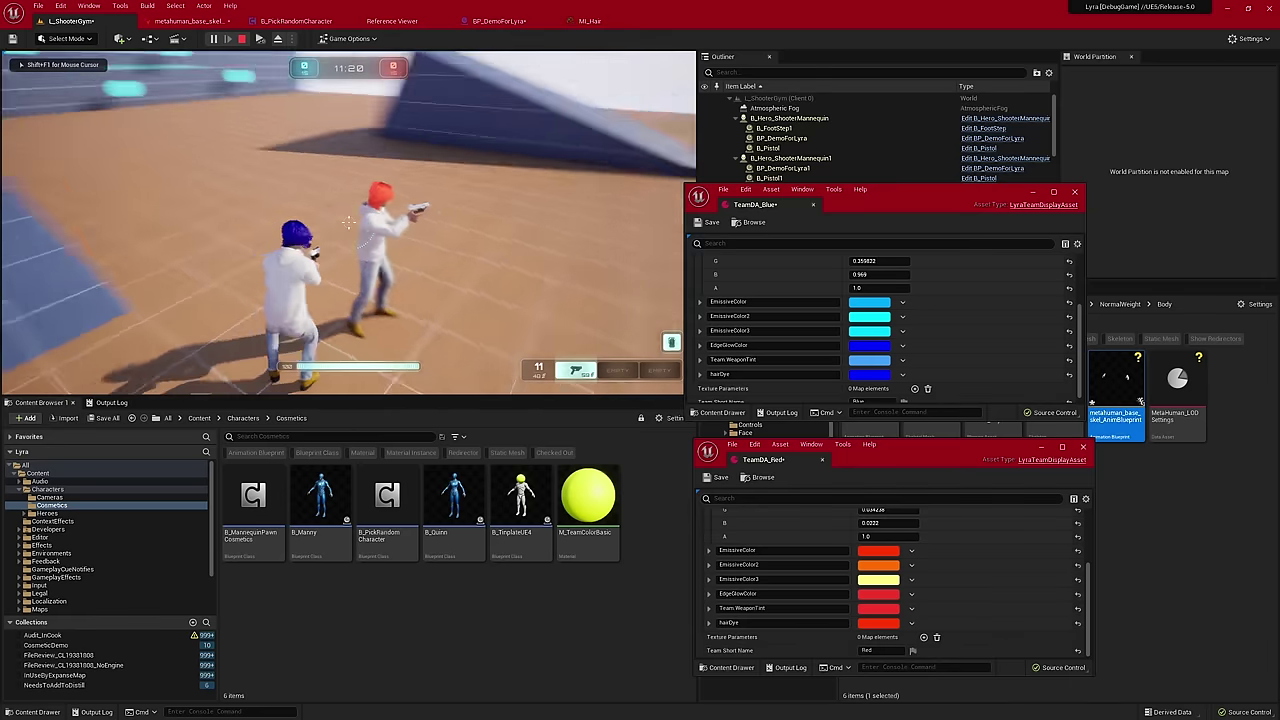
{"action": "key", "text": "w"}
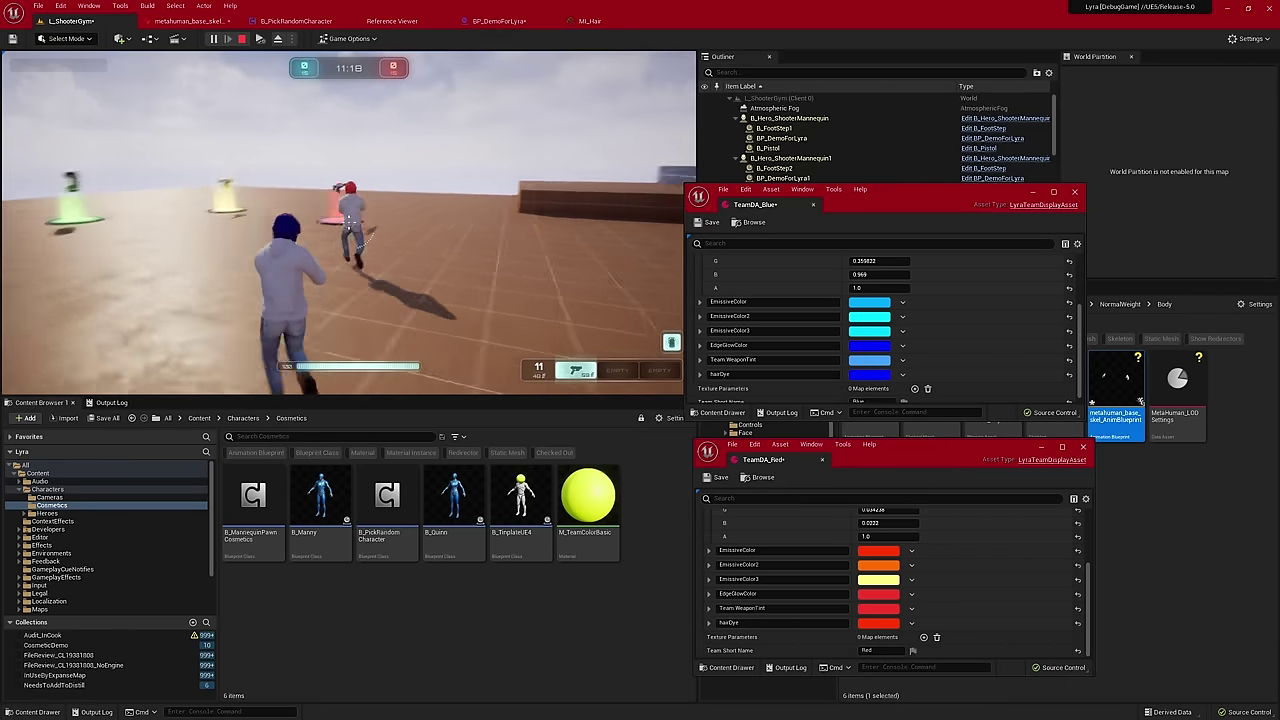
{"action": "key", "text": "w"}
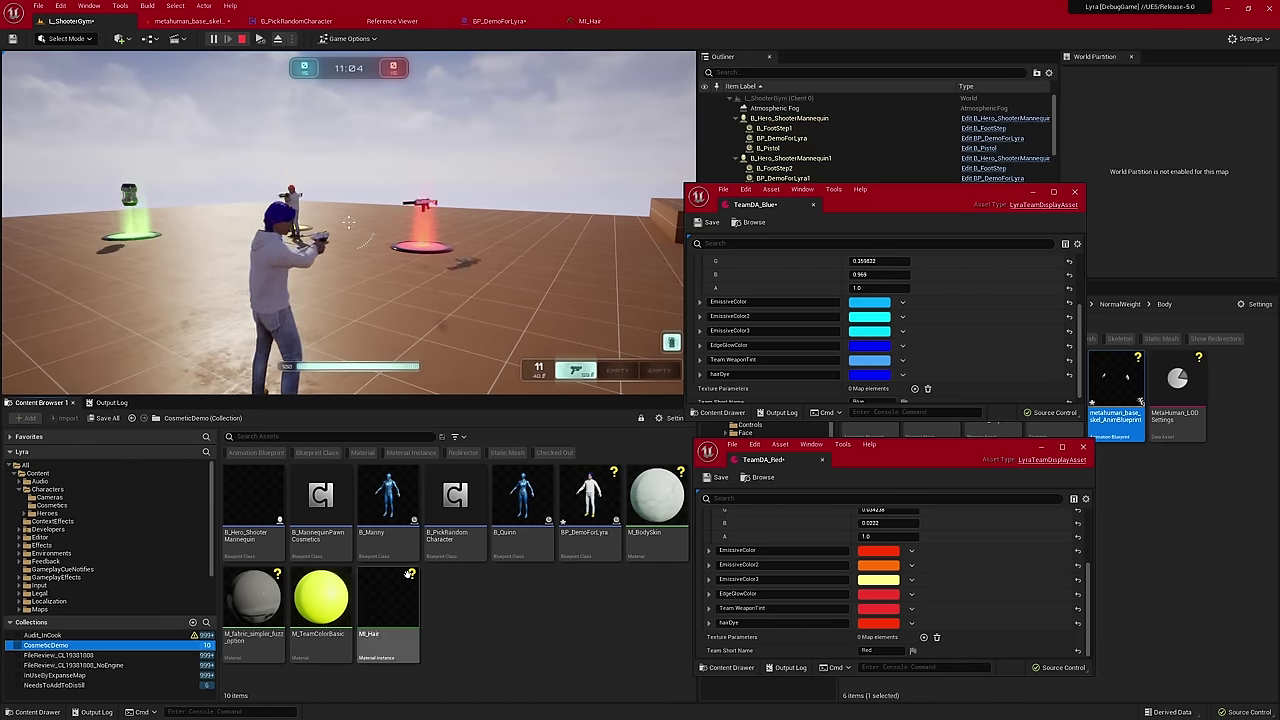
- Open the B_Hero_ShooterMannequin blueprint from the CosmeticDemo collection and close the floating TeamDA_Blue and TeamDA_Red windows
{"action": "left_click", "coordinate": [248, 538]}
{"action": "double_click", "coordinate": [233, 541]}
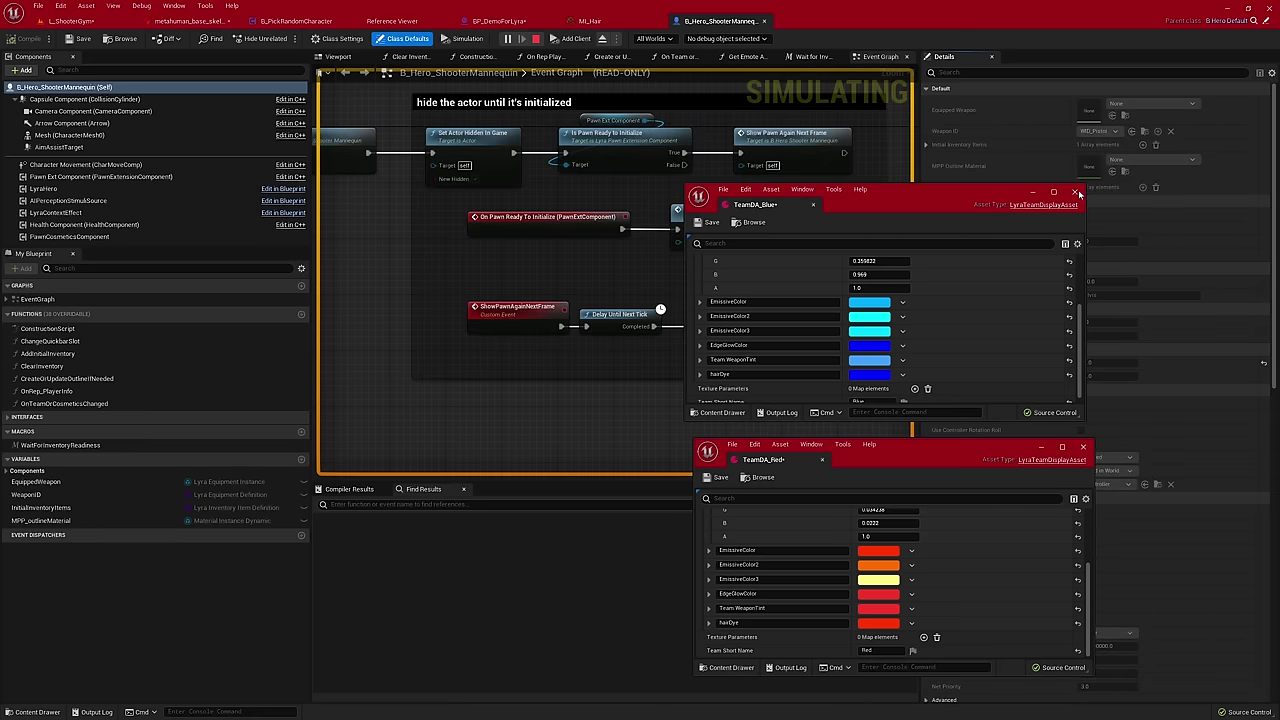
{"action": "left_click", "coordinate": [1076, 192]}
{"action": "left_click", "coordinate": [1082, 446]}
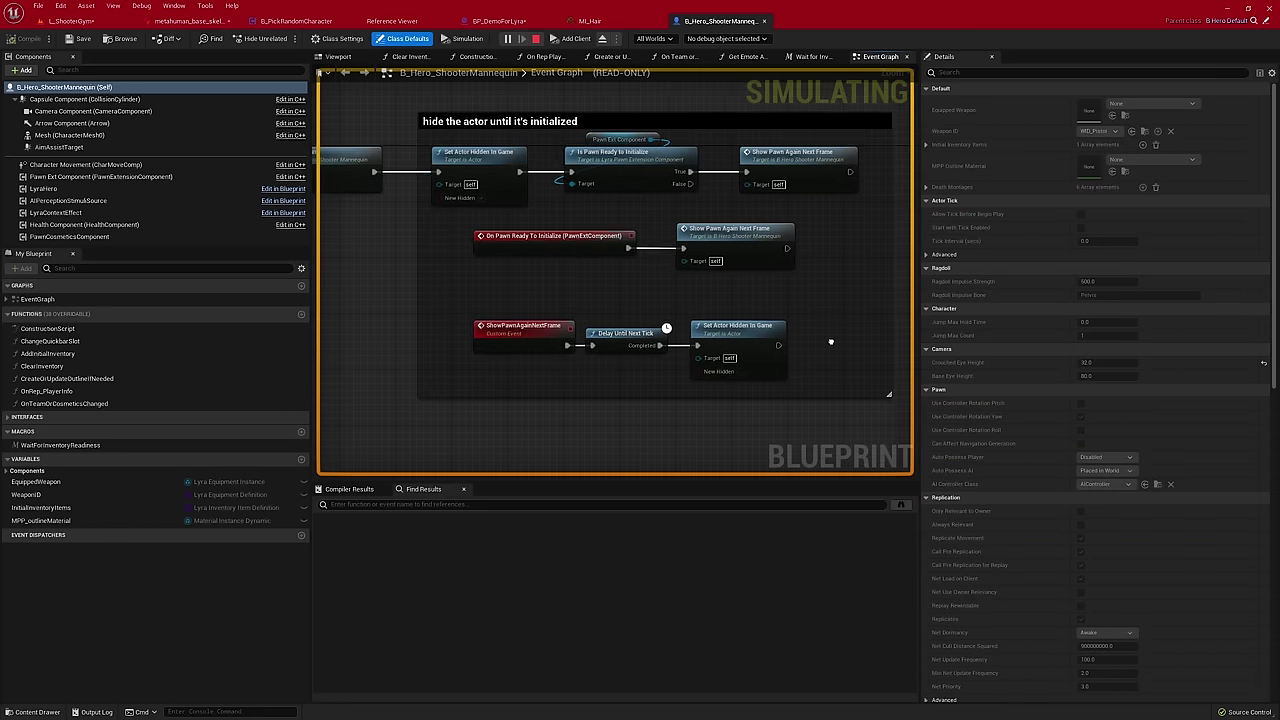
- Find the team color events in the event graph and open On Team or Cosmetics Changed to examine how team colors reach the meshes
{"action": "right_click_drag", "start_coordinate": [831, 342], "coordinate": [664, 357]}
{"action": "scroll", "coordinate": [664, 357], "scroll_direction": "down", "scroll_amount": 5}
{"action": "right_click_drag", "start_coordinate": [780, 340], "coordinate": [540, 281]}
{"action": "scroll", "coordinate": [538, 285], "scroll_direction": "up", "scroll_amount": 5}
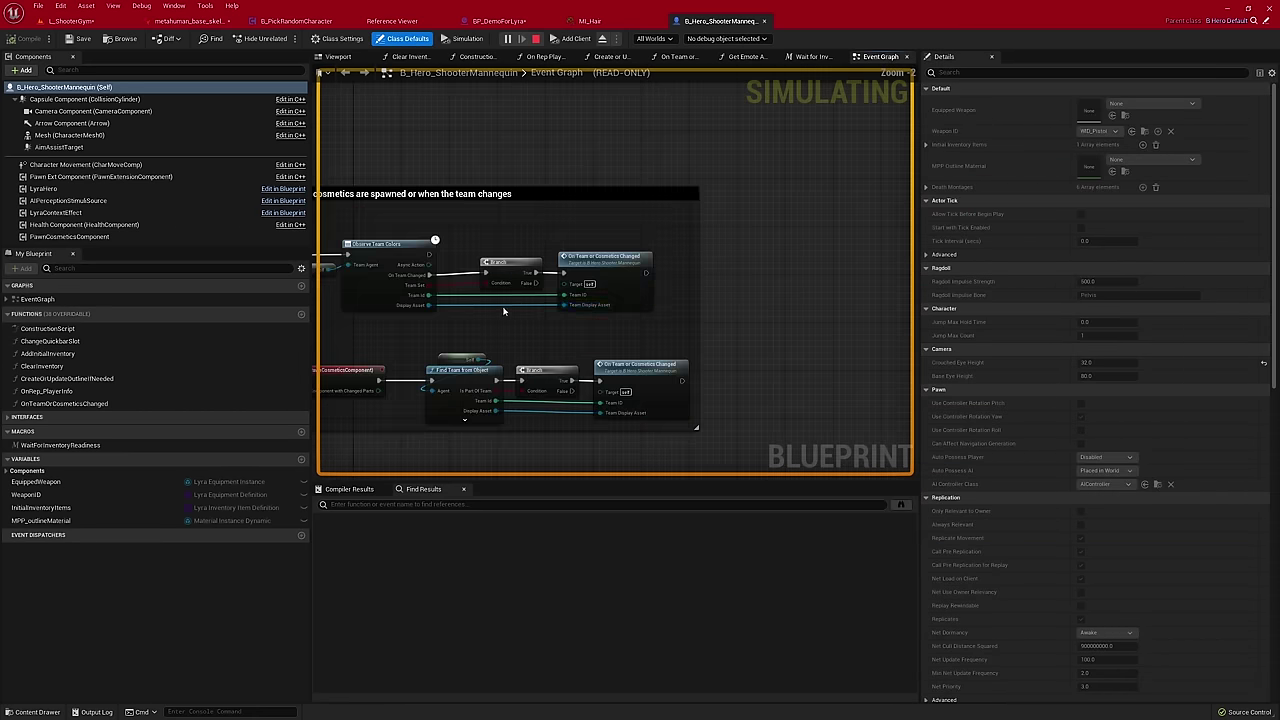
{"action": "scroll", "coordinate": [503, 311], "scroll_direction": "up", "scroll_amount": 3}
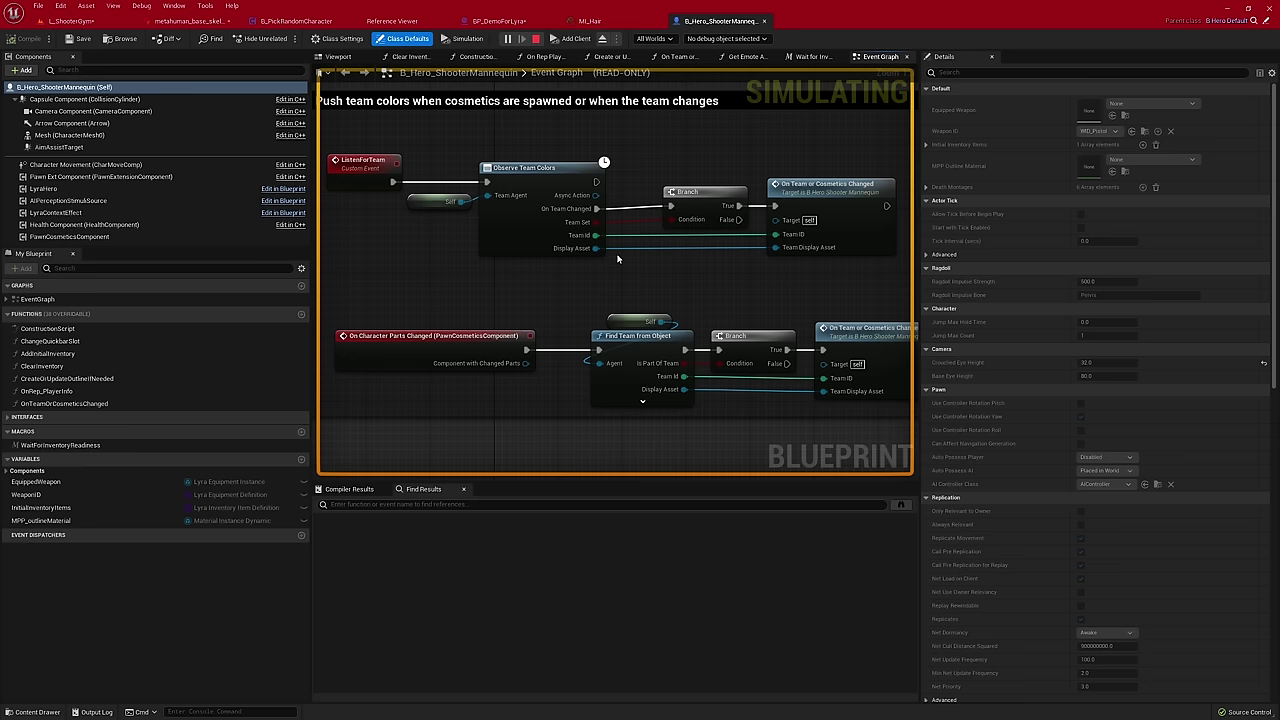
{"action": "left_click", "coordinate": [848, 217]}
{"action": "double_click", "coordinate": [848, 217]}
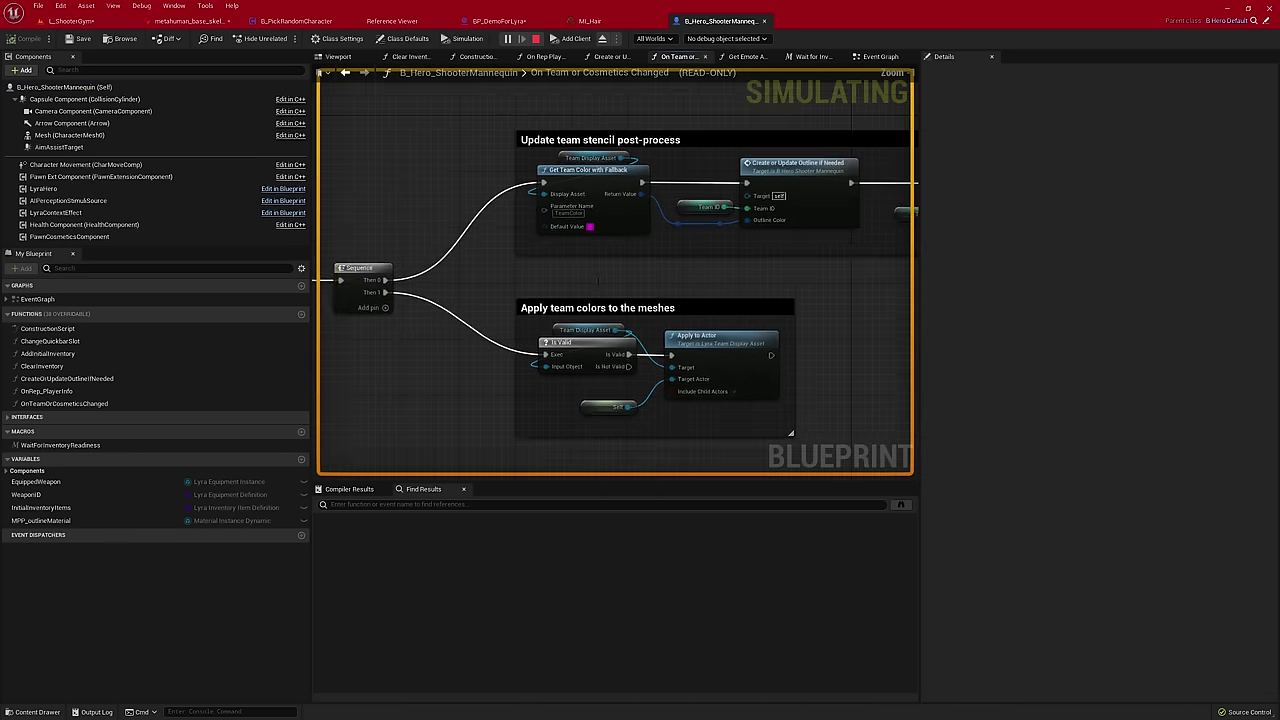
{"action": "scroll", "coordinate": [567, 253], "scroll_direction": "up", "scroll_amount": 1}
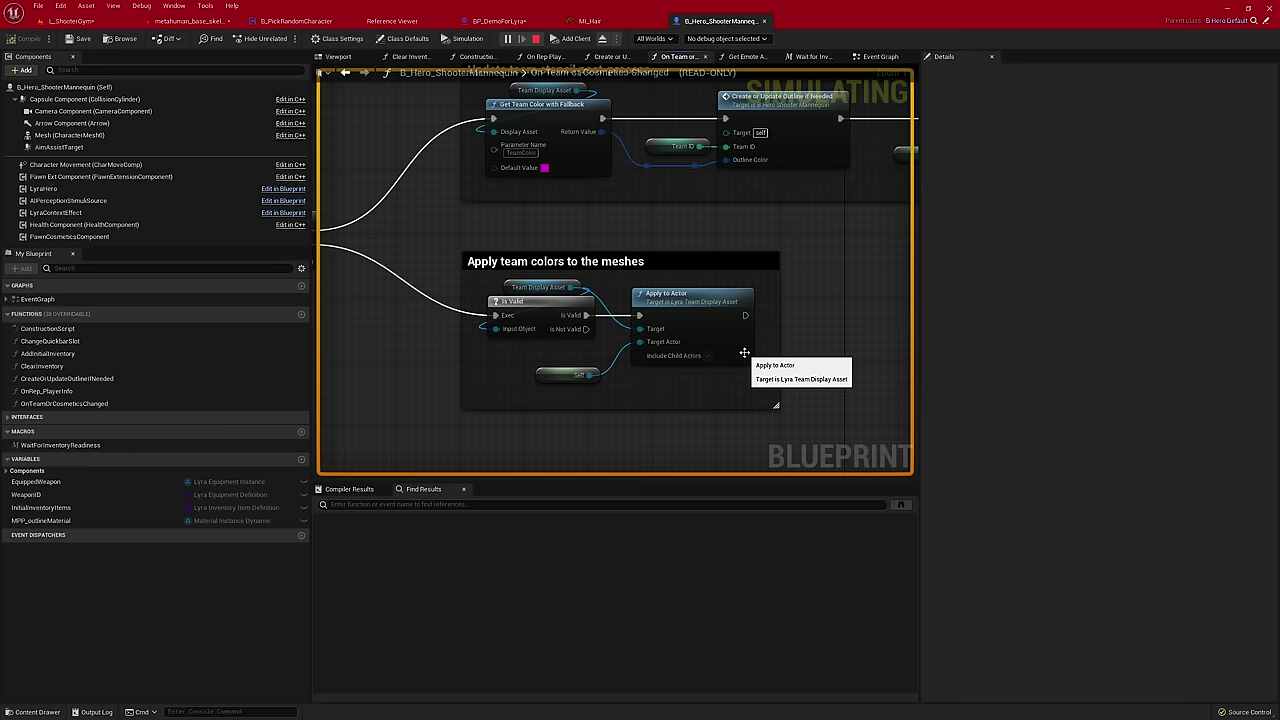
{"action": "right_click_drag", "start_coordinate": [596, 222], "coordinate": [593, 263]}
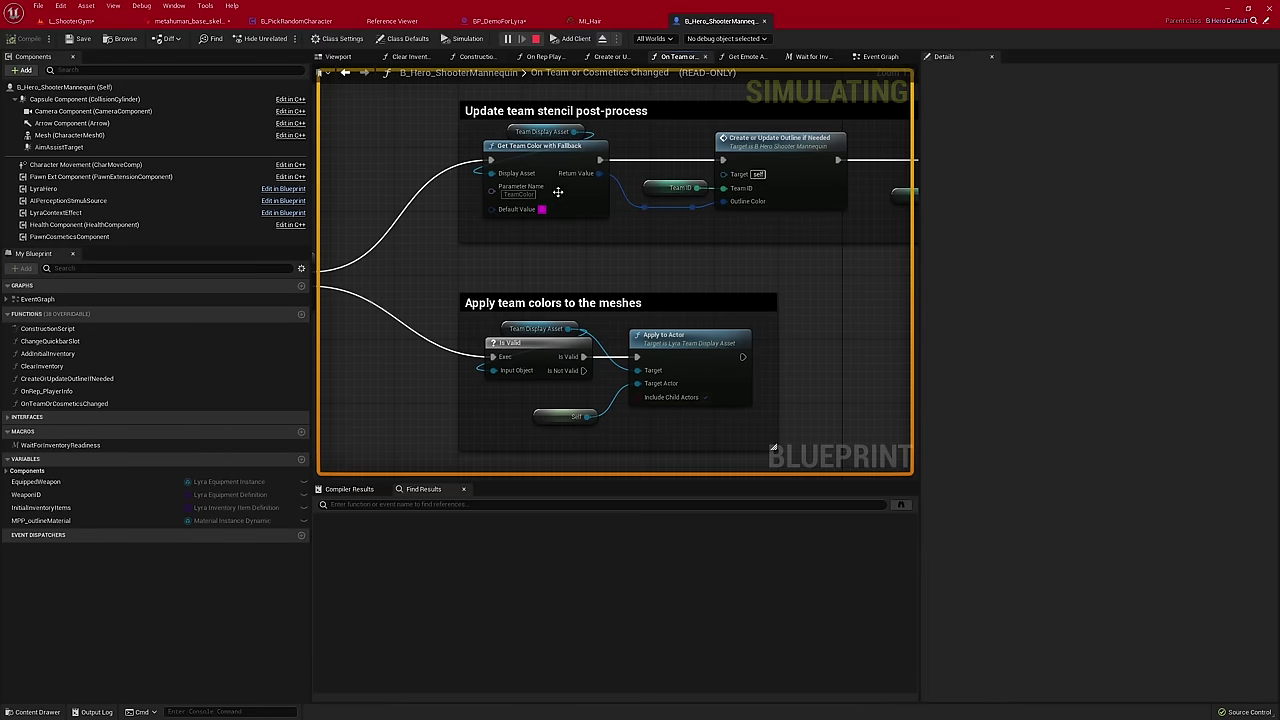
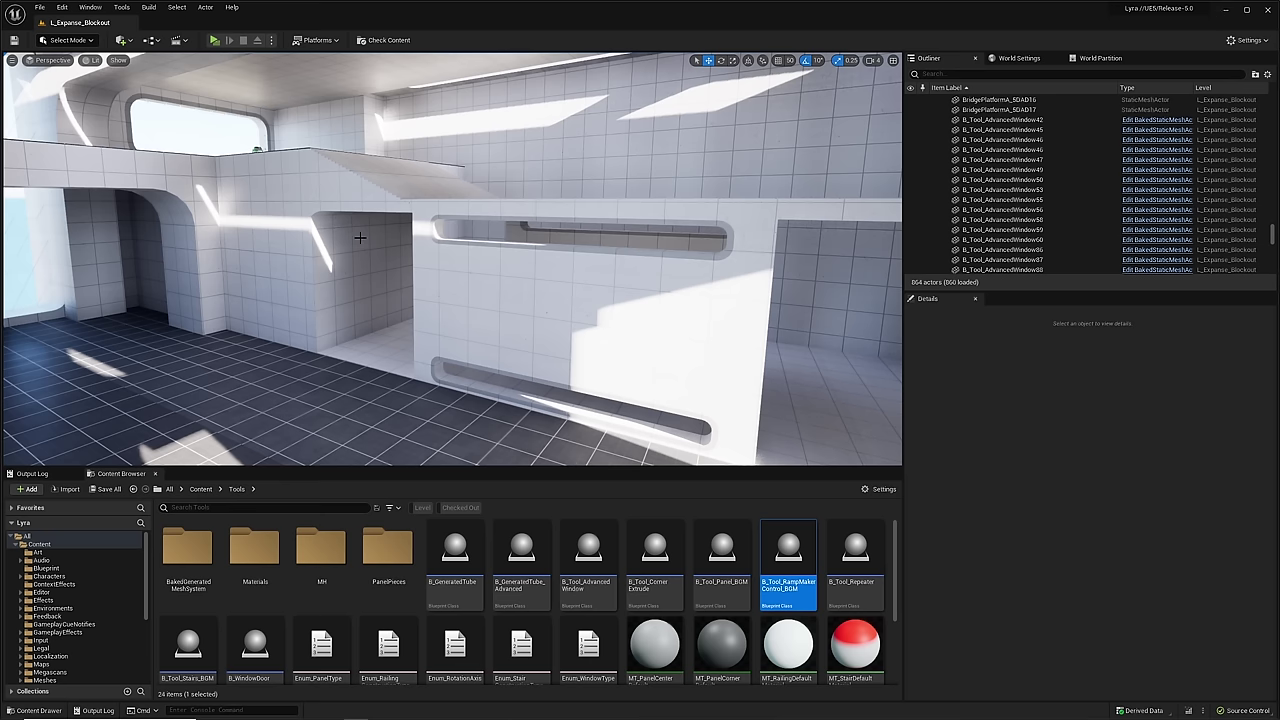
- Select B_Tool_AdvancedWindow53 in L_Expanse_Blockout and run the Swap to Generated Mesh scripted action on it
{"action": "mouse_move", "coordinate": [400, 224]}
{"action": "right_mouse_down"}
{"action": "mouse_move", "coordinate": [372, 290]}
{"action": "mouse_move", "coordinate": [400, 224]}
{"action": "right_mouse_up"}
{"action": "left_click", "coordinate": [469, 181]}
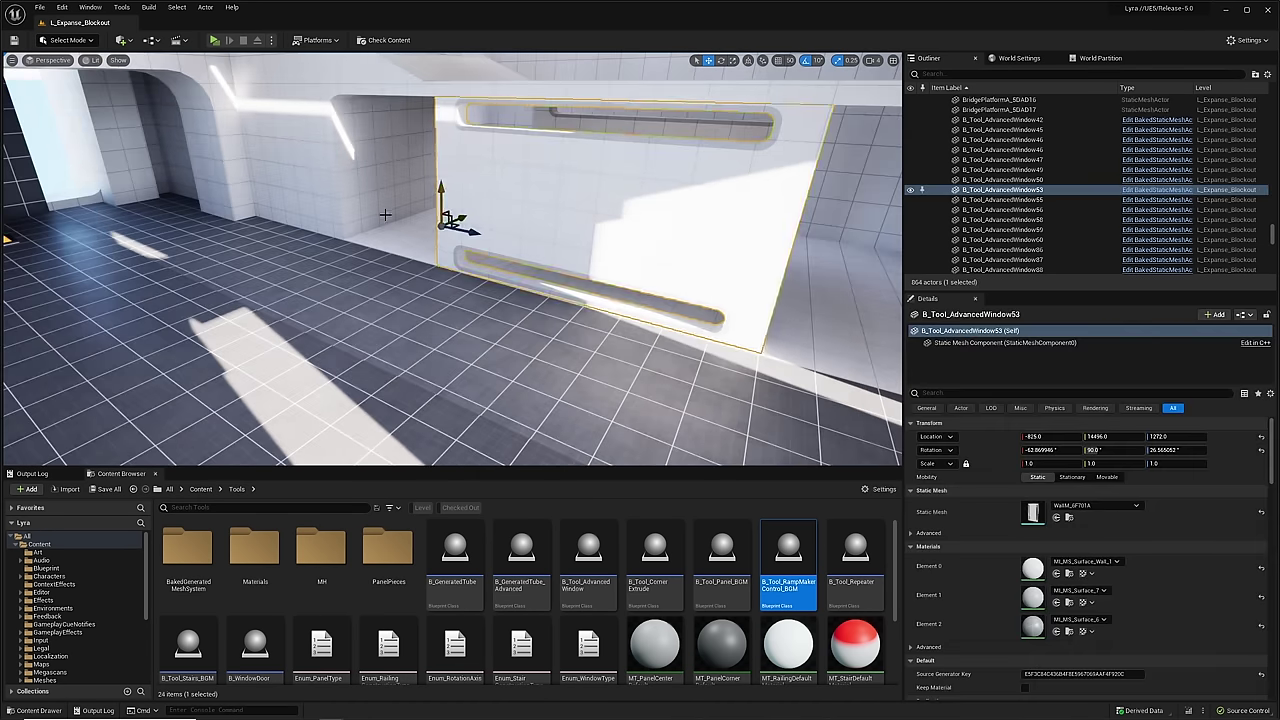
{"action": "right_click_drag", "start_coordinate": [469, 181], "coordinate": [354, 218]}
{"action": "right_click", "coordinate": [353, 244]}
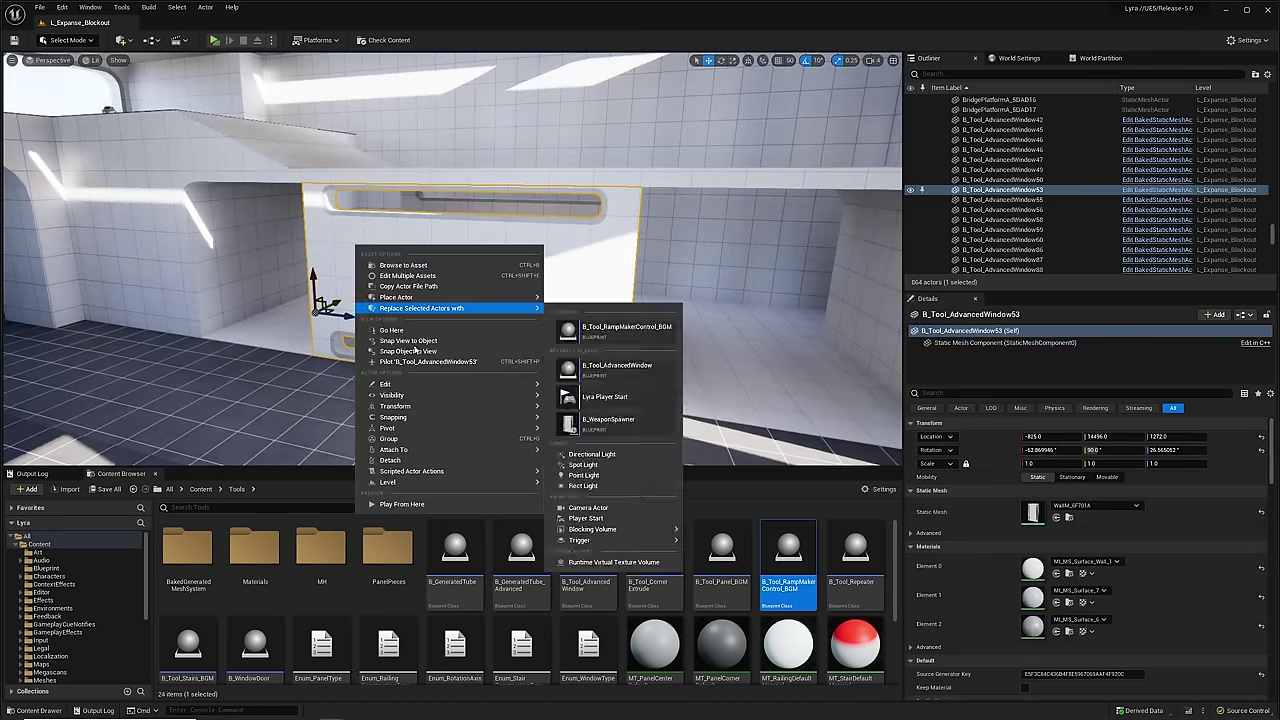
{"action": "mouse_move", "coordinate": [427, 474]}
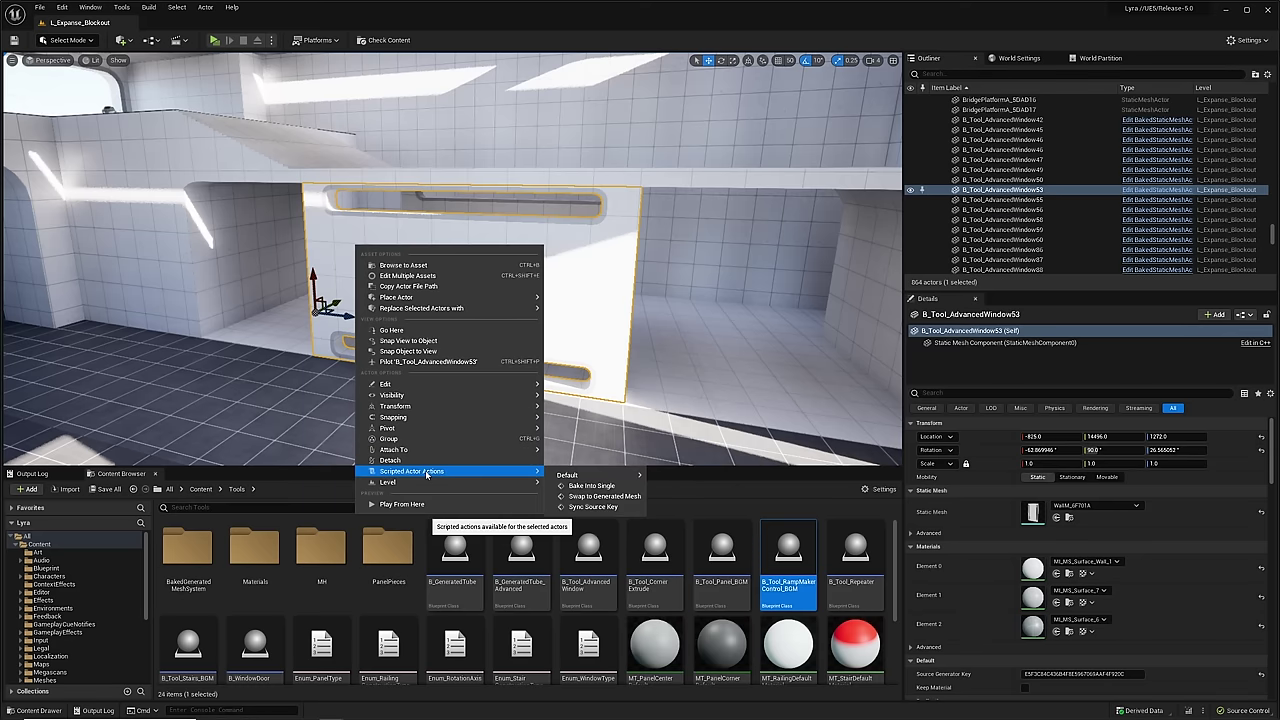
{"action": "left_click", "coordinate": [594, 500]}
- Raise the window wall's Opening handle and increase the Wall Height to about 1133
{"action": "mouse_move", "coordinate": [328, 229]}
{"action": "right_mouse_down"}
{"action": "mouse_move", "coordinate": [388, 236]}
{"action": "mouse_move", "coordinate": [328, 229]}
{"action": "right_mouse_up"}
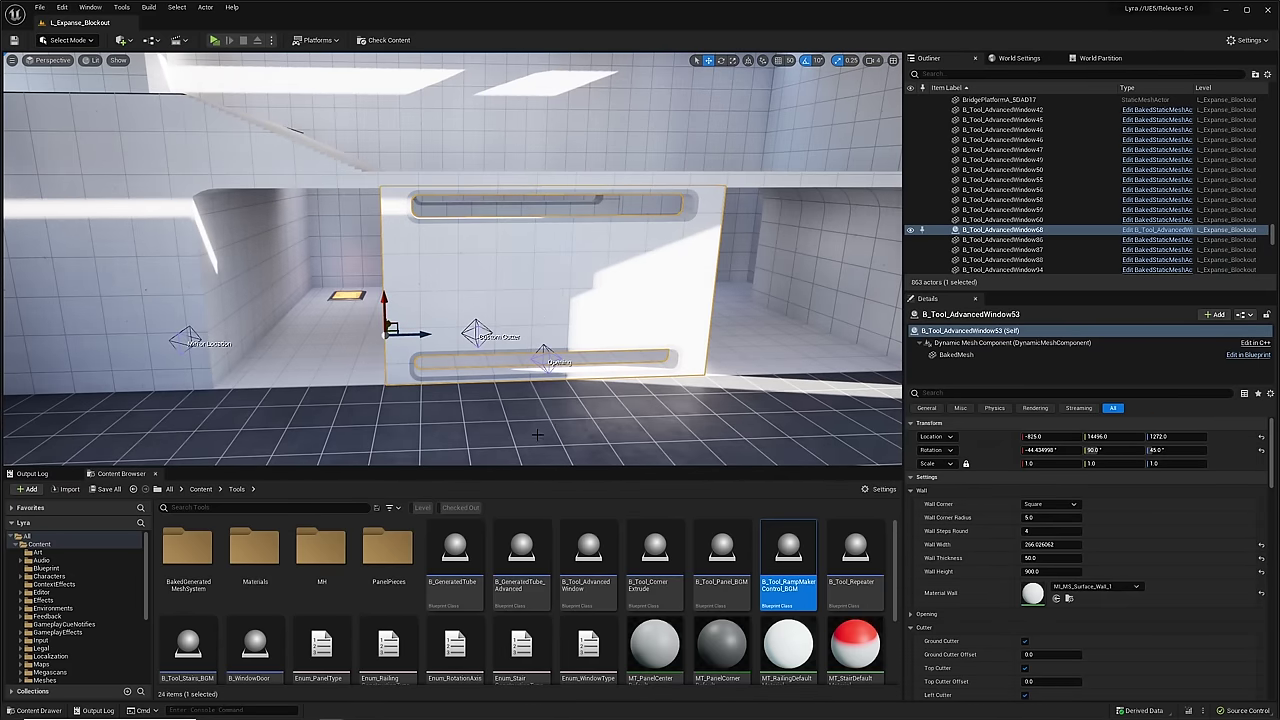
{"action": "left_click", "coordinate": [547, 360]}
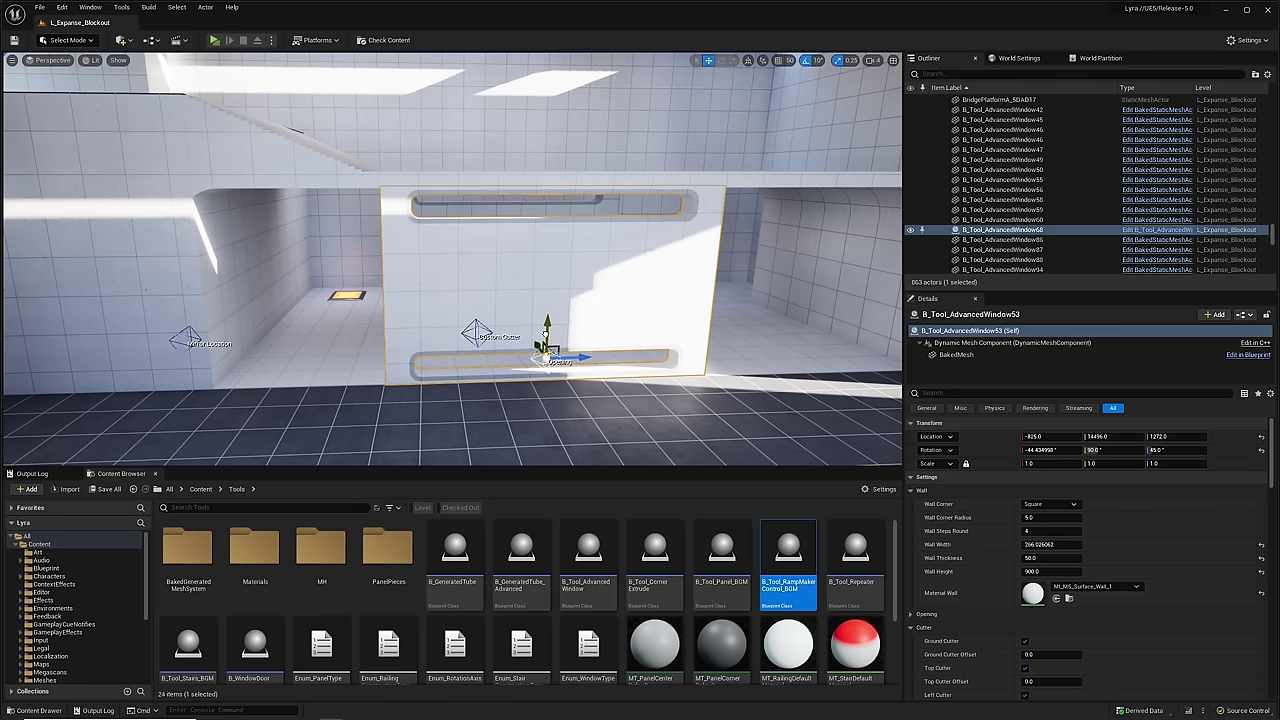
{"action": "left_click_drag", "start_coordinate": [547, 335], "coordinate": [550, 301]}
{"action": "right_click_drag", "start_coordinate": [550, 301], "coordinate": [435, 318]}
{"action": "left_click_drag", "start_coordinate": [1043, 572], "coordinate": [1105, 572]}
{"action": "right_click_drag", "start_coordinate": [546, 343], "coordinate": [580, 356]}
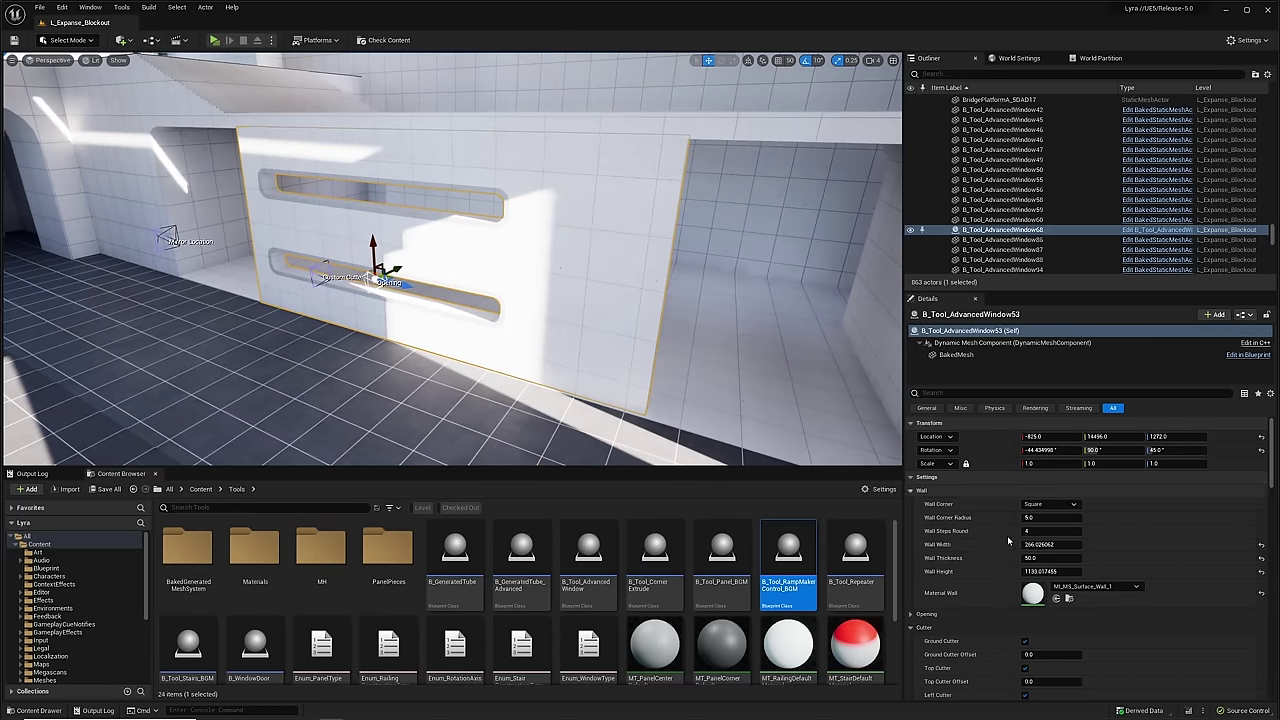
- Examine the window wall's cutter, mirror, bevel and Generation Management settings, down to the Bake to Static Mesh option
{"action": "scroll", "coordinate": [1008, 541], "scroll_direction": "down", "scroll_amount": 5}
{"action": "right_click_drag", "start_coordinate": [457, 320], "coordinate": [360, 318]}
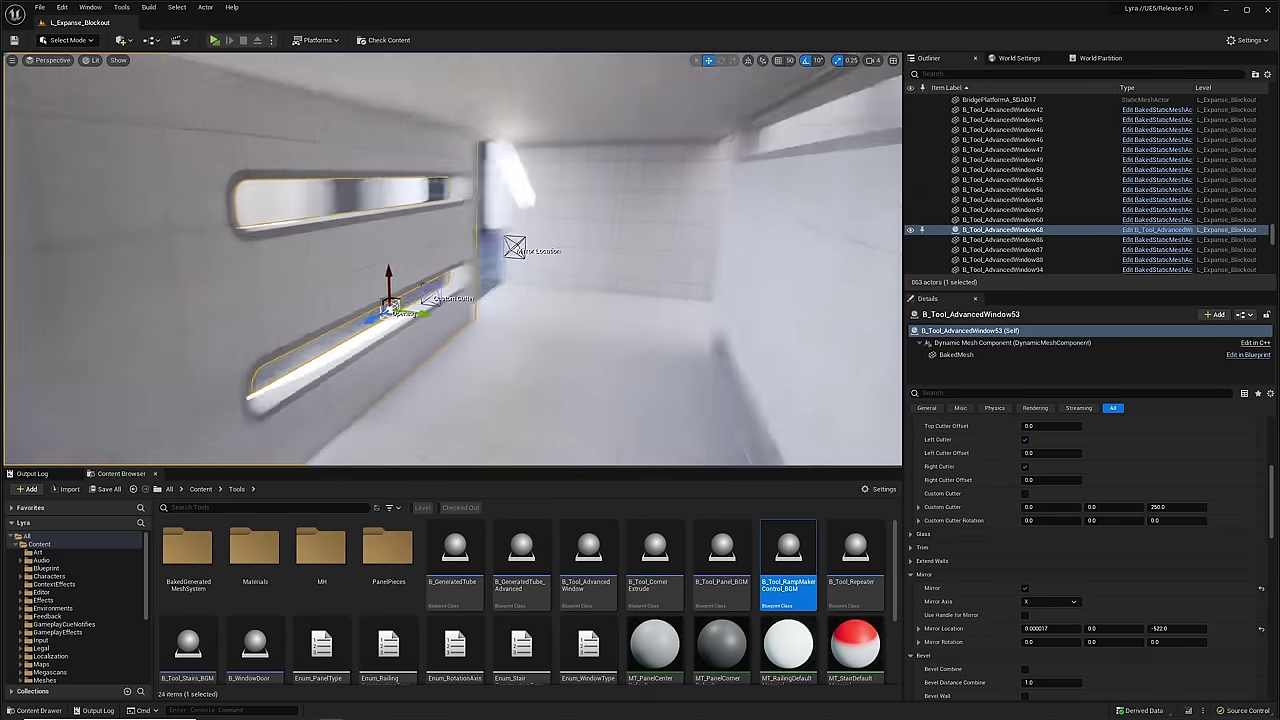
{"action": "right_click_drag", "start_coordinate": [515, 318], "coordinate": [525, 318]}
{"action": "scroll", "coordinate": [1015, 616], "scroll_direction": "down", "scroll_amount": 5}
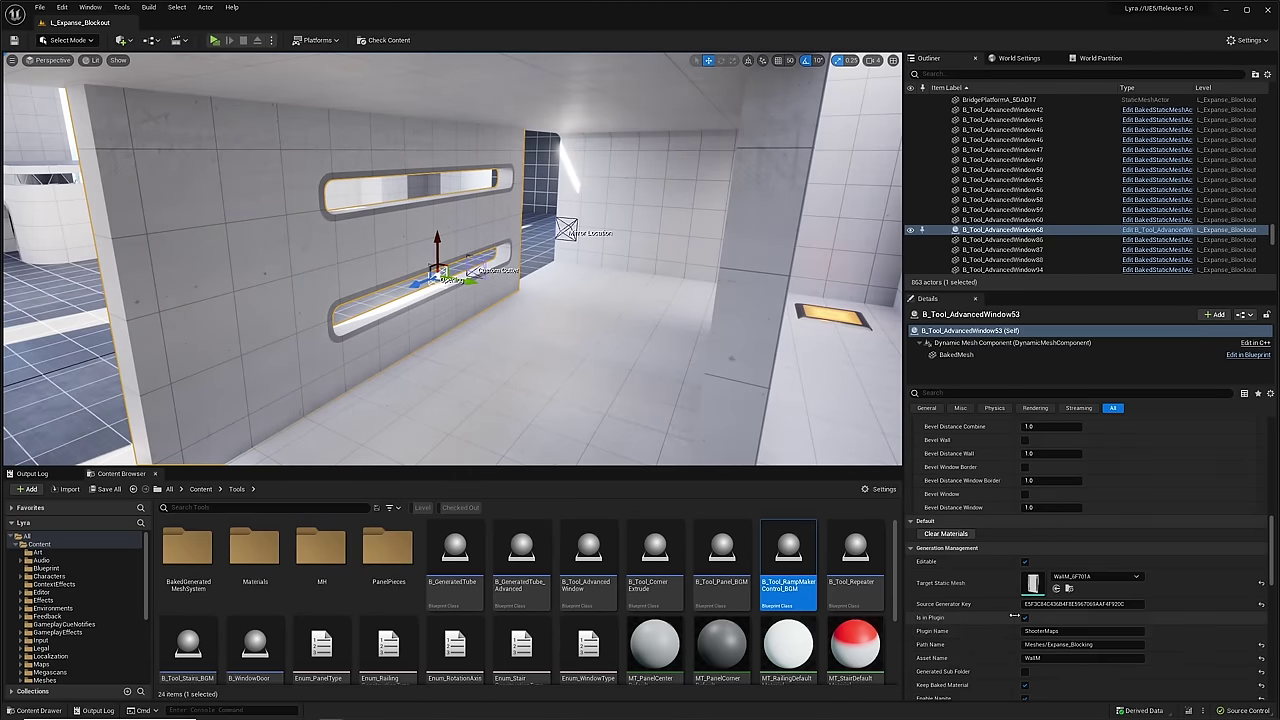
{"action": "scroll", "coordinate": [1015, 616], "scroll_direction": "down", "scroll_amount": 4}
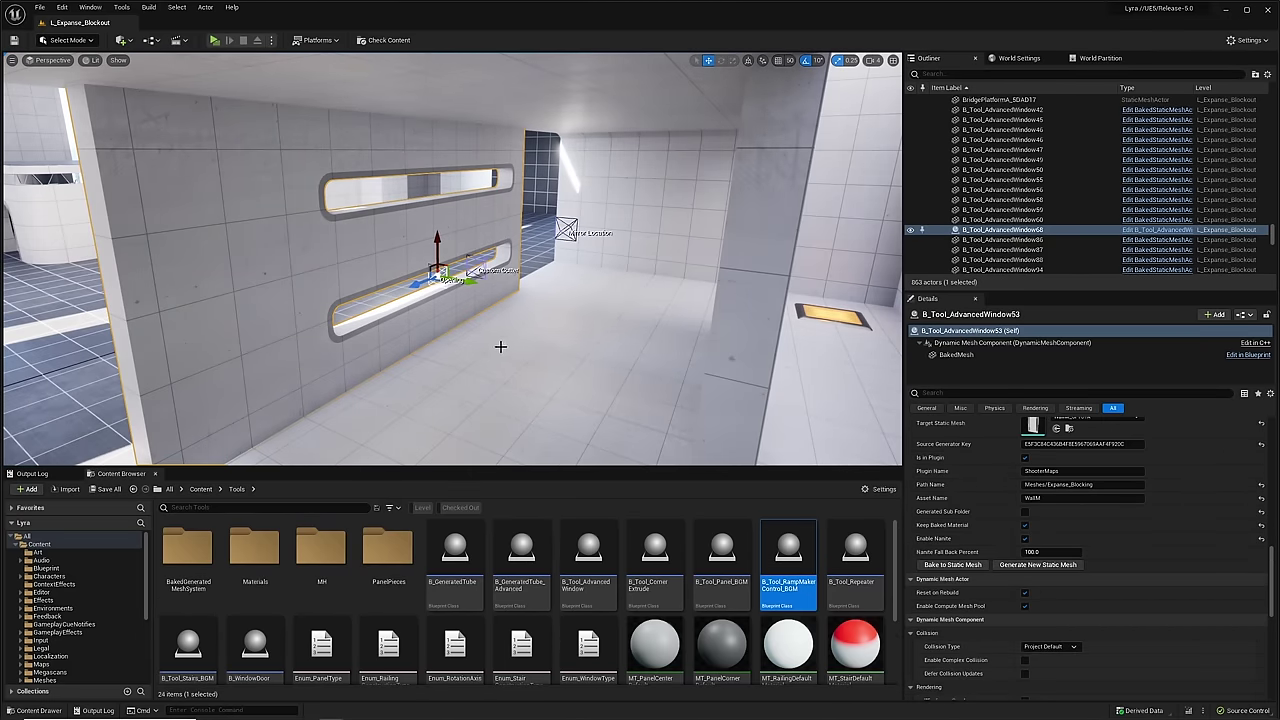
{"action": "mouse_move", "coordinate": [501, 347]}
{"action": "right_mouse_down"}
{"action": "mouse_move", "coordinate": [530, 340]}
{"action": "mouse_move", "coordinate": [420, 336]}
{"action": "mouse_move", "coordinate": [498, 346]}
{"action": "right_mouse_up"}
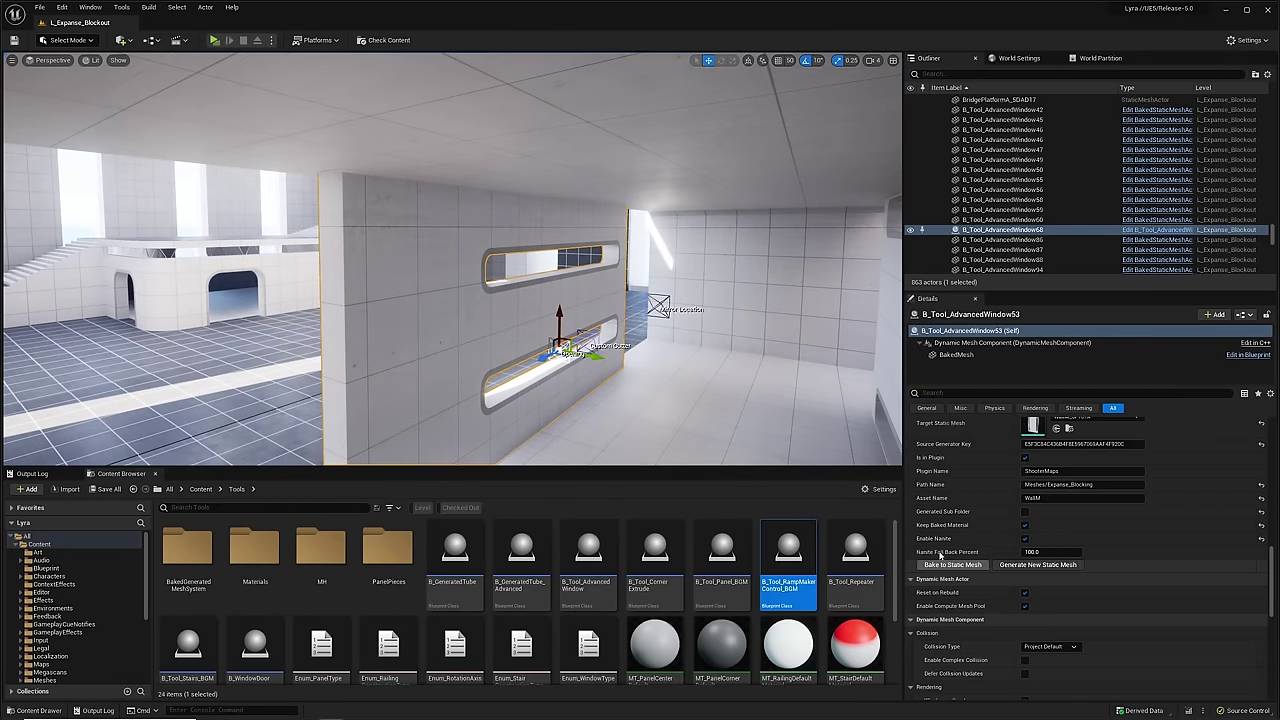
{"action": "right_click_drag", "start_coordinate": [780, 420], "coordinate": [865, 440]}
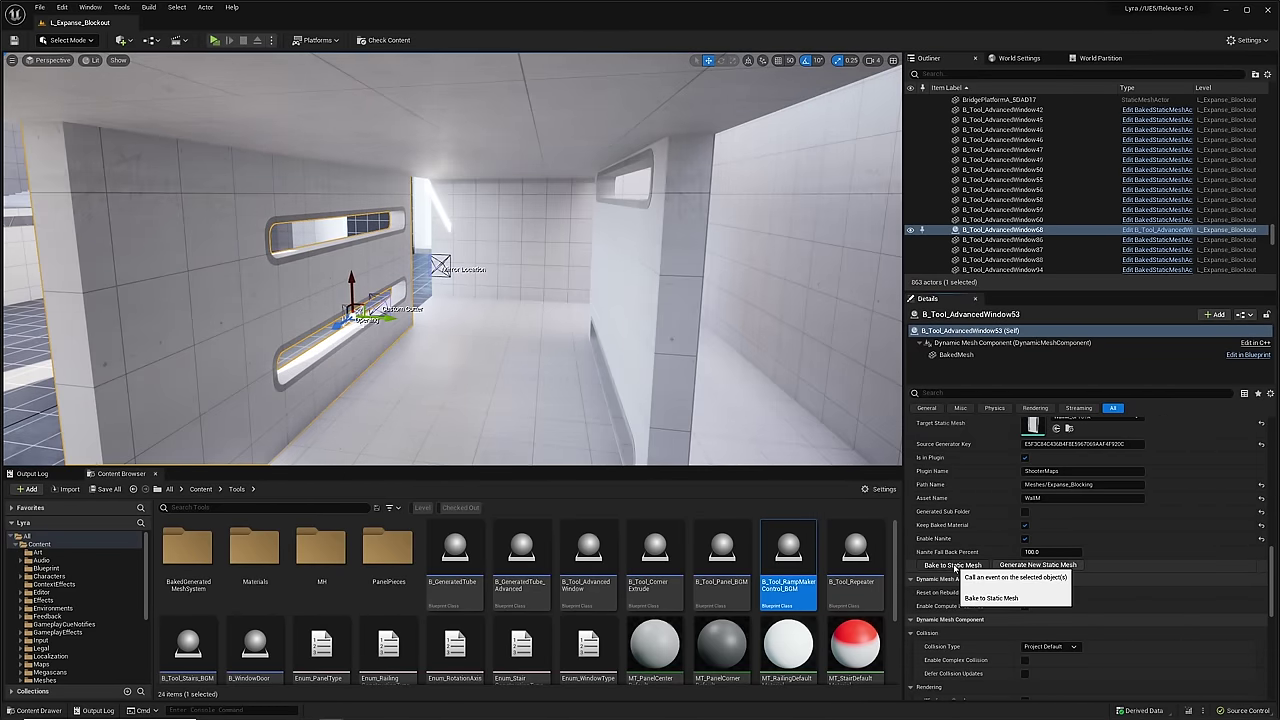
- Run the Swap to Static Mesh scripted action on the B_Tool_AdvancedWindow53 window wall
{"action": "right_click_drag", "start_coordinate": [634, 337], "coordinate": [680, 340]}
{"action": "mouse_move", "coordinate": [535, 348]}
{"action": "right_mouse_down"}
{"action": "mouse_move", "coordinate": [520, 348]}
{"action": "mouse_move", "coordinate": [535, 348]}
{"action": "right_mouse_up"}
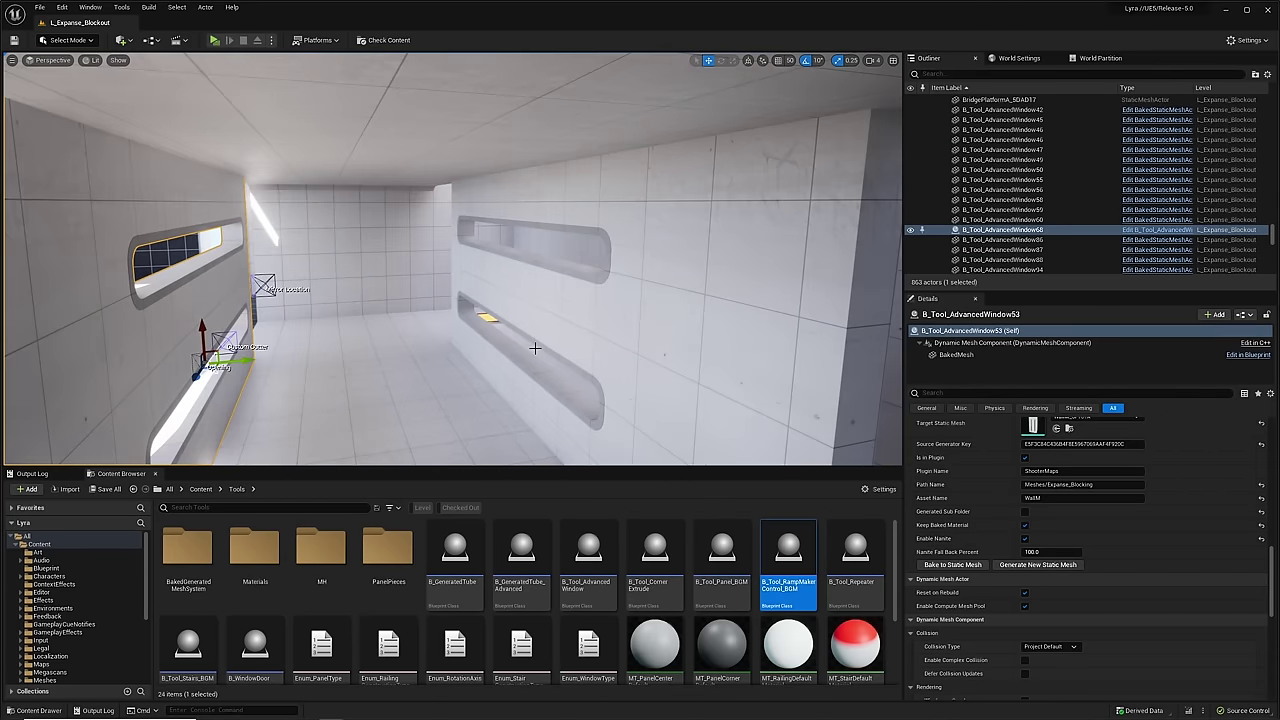
{"action": "right_click", "coordinate": [167, 318]}
{"action": "mouse_move", "coordinate": [300, 545]}
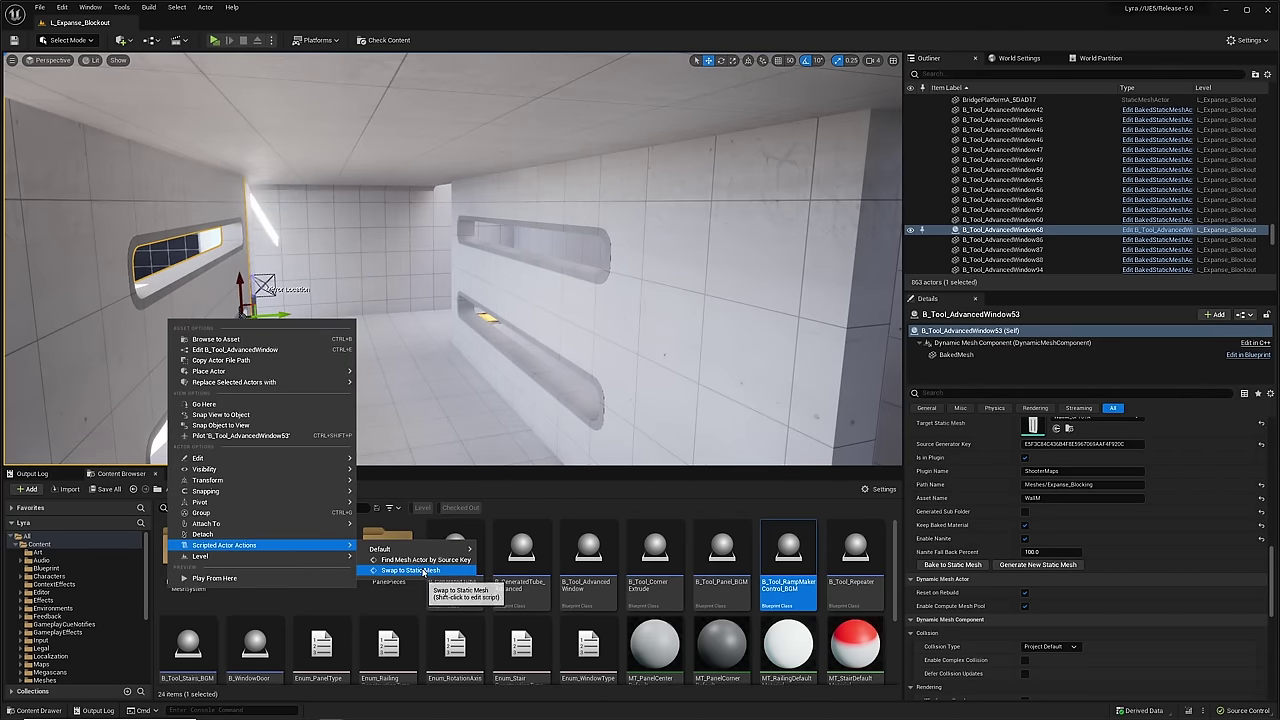
{"action": "left_click", "coordinate": [423, 571]}
- Swap the B_Tool_Stairs_BGM3 stairs to a generated mesh and move their handle outward to extend the flight
{"action": "right_click_drag", "start_coordinate": [411, 363], "coordinate": [480, 410]}
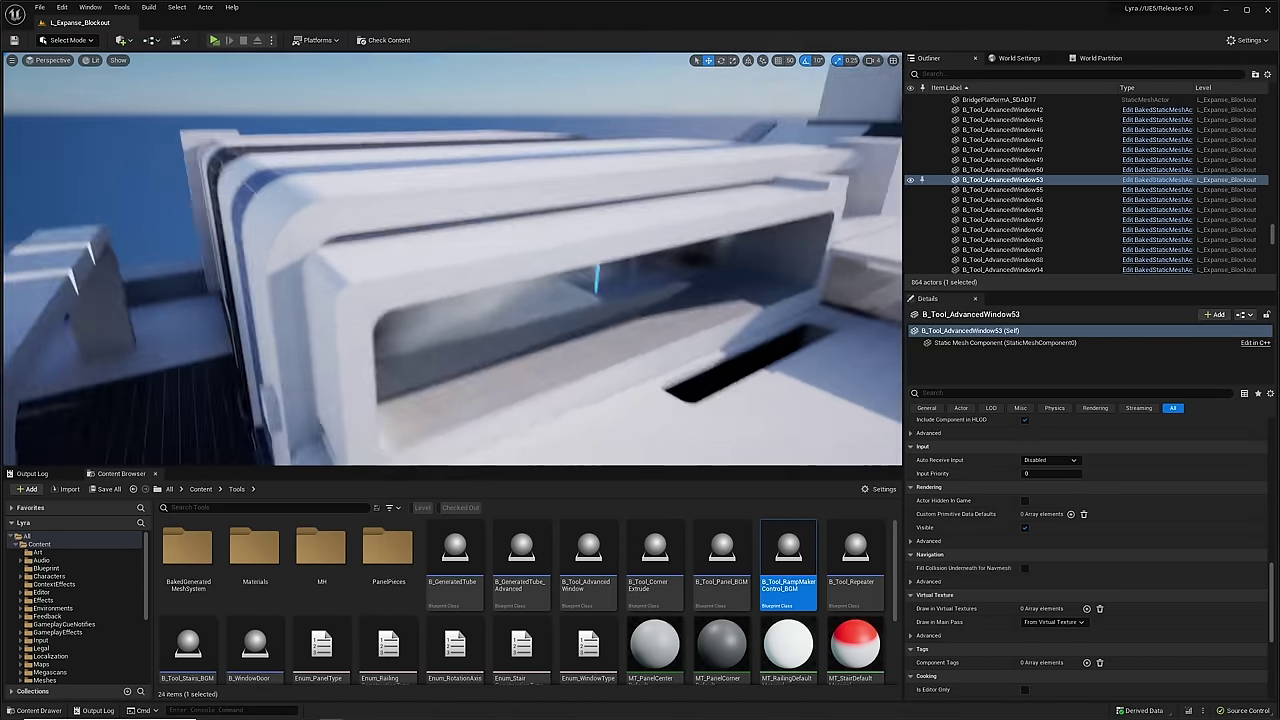
{"action": "right_click_drag", "start_coordinate": [430, 302], "coordinate": [225, 307]}
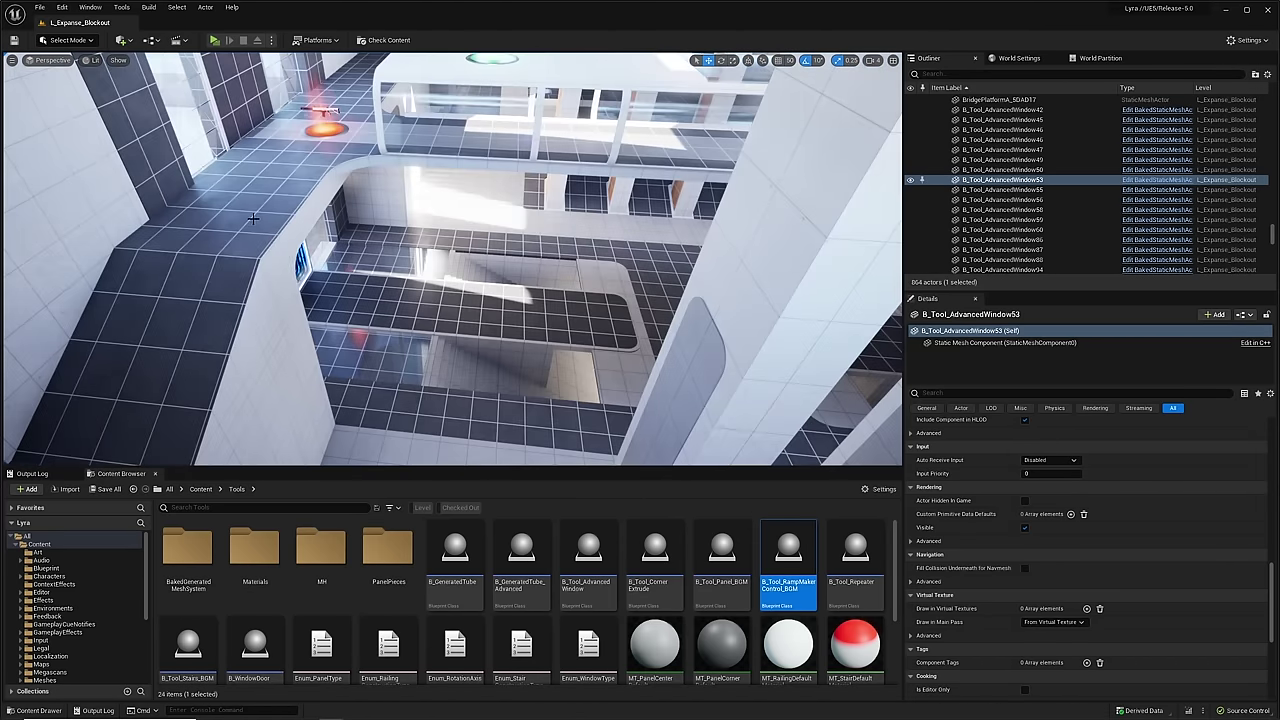
{"action": "right_click_drag", "start_coordinate": [314, 349], "coordinate": [314, 349]}
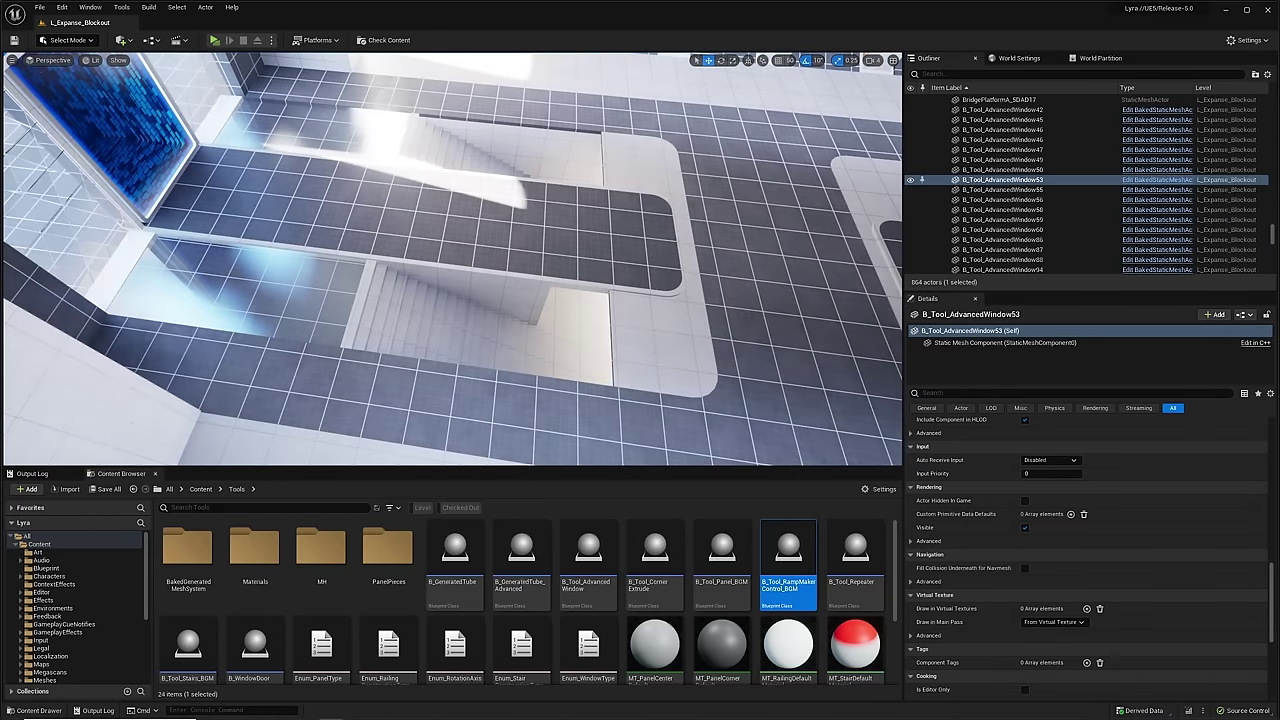
{"action": "right_click", "coordinate": [415, 323]}
{"action": "mouse_move", "coordinate": [480, 549]}
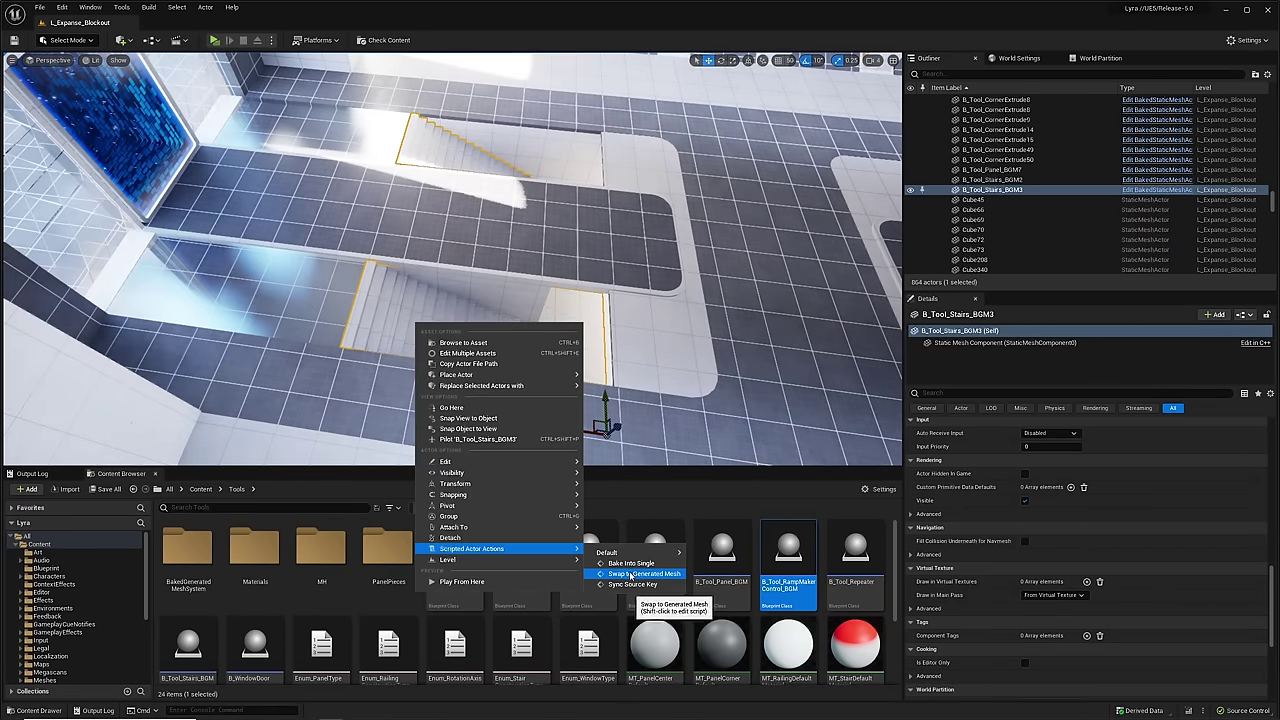
{"action": "left_click", "coordinate": [631, 574]}
{"action": "left_click", "coordinate": [412, 114]}
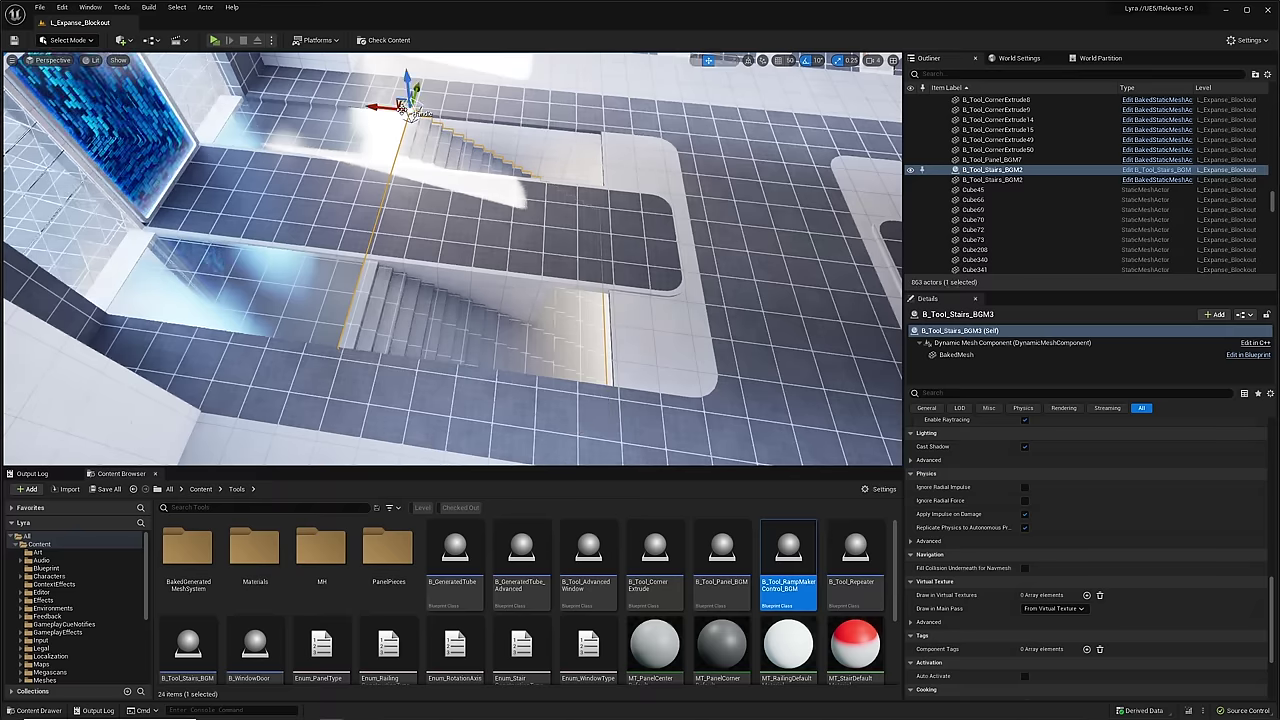
{"action": "mouse_move", "coordinate": [384, 110]}
{"action": "left_mouse_down"}
{"action": "mouse_move", "coordinate": [514, 122]}
{"action": "mouse_move", "coordinate": [373, 122]}
{"action": "left_mouse_up"}
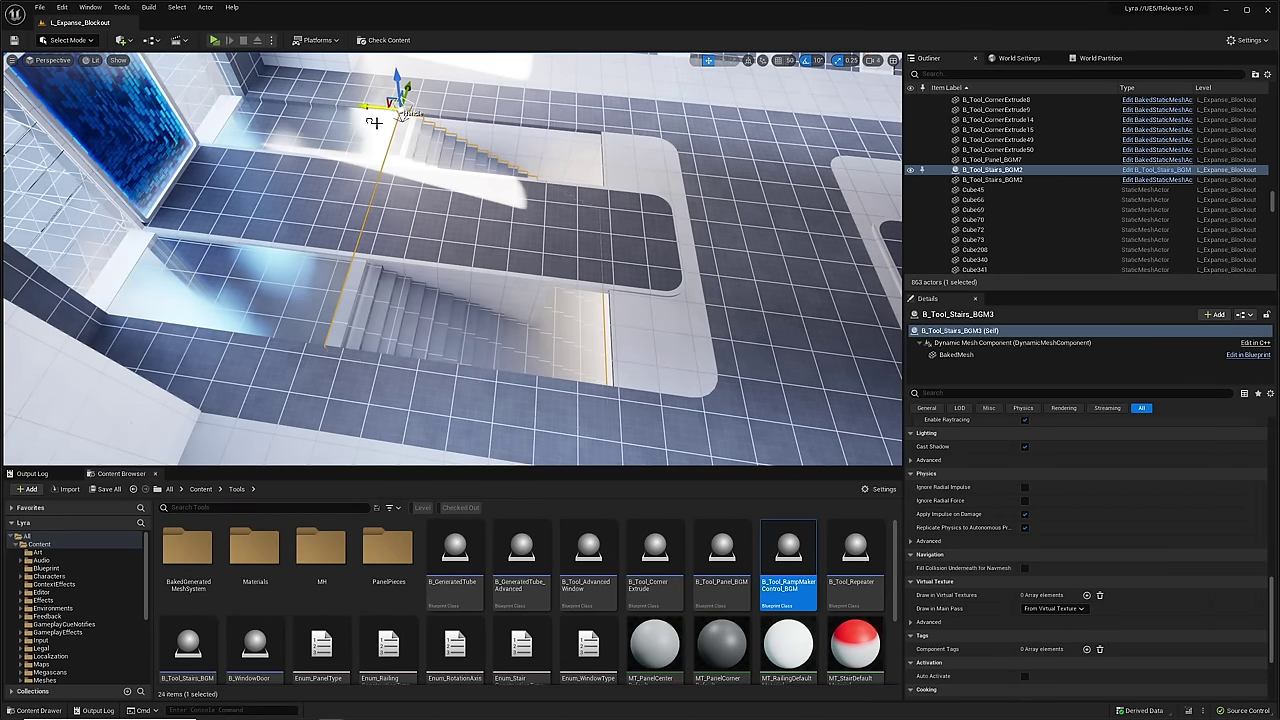
- Look through the mesh tool blueprints in the Tools folder, including B_GeneratedTube, B_GeneratedTube_Advanced and B_Tool_CornerExtrude
{"action": "scroll", "coordinate": [43, 560], "scroll_direction": "down", "scroll_amount": 5}
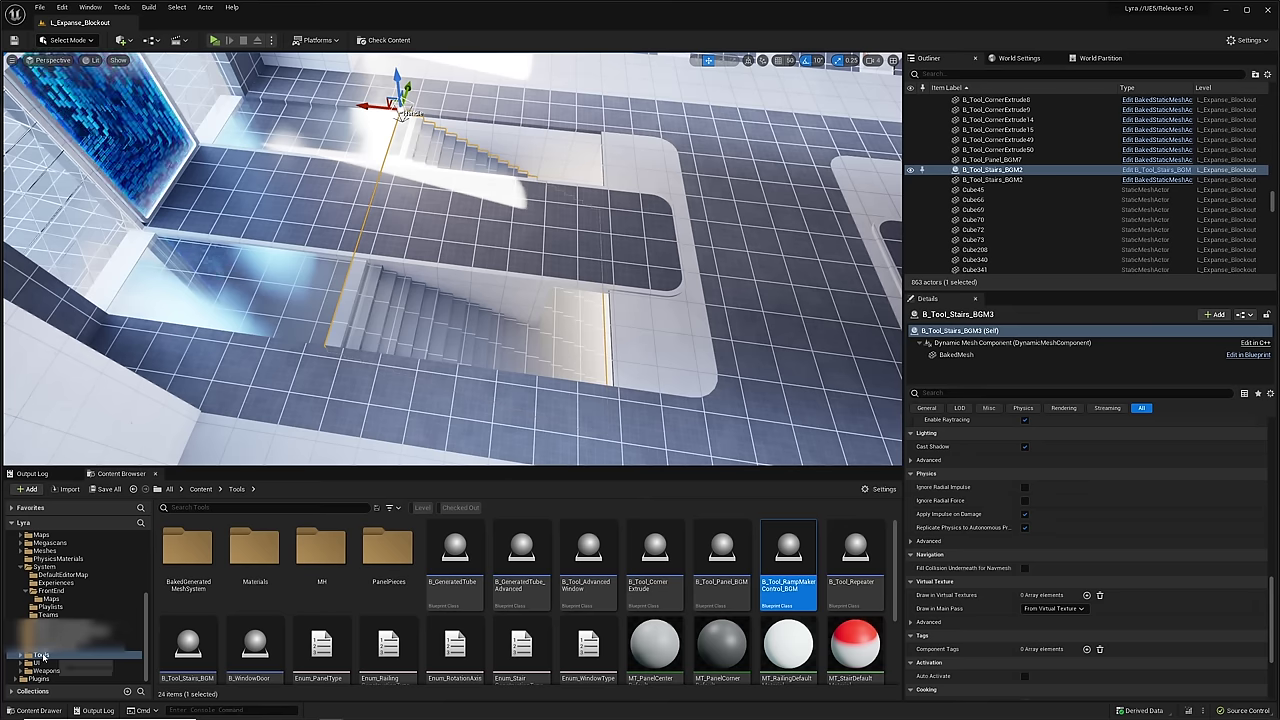
{"action": "left_click", "coordinate": [455, 555]}
{"action": "left_click", "coordinate": [521, 555]}
{"action": "left_click", "coordinate": [660, 555]}
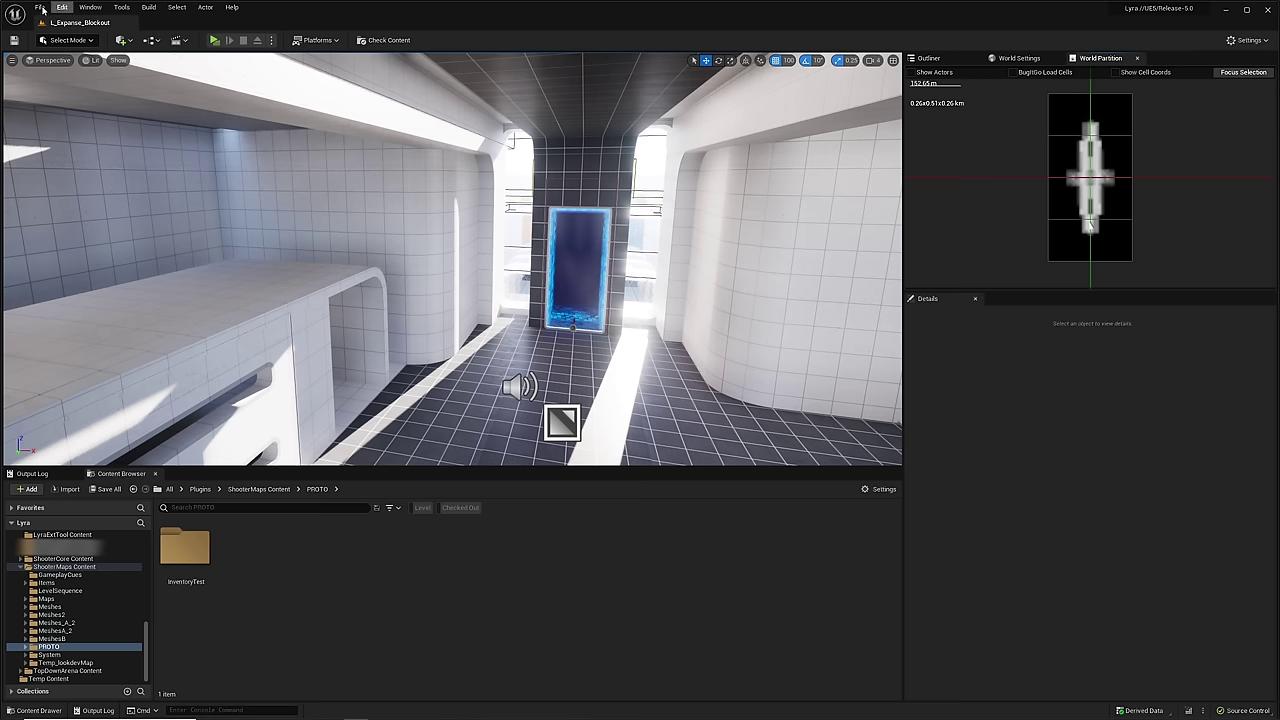
- Create a new level from the Basic template
{"action": "left_click", "coordinate": [42, 9]}
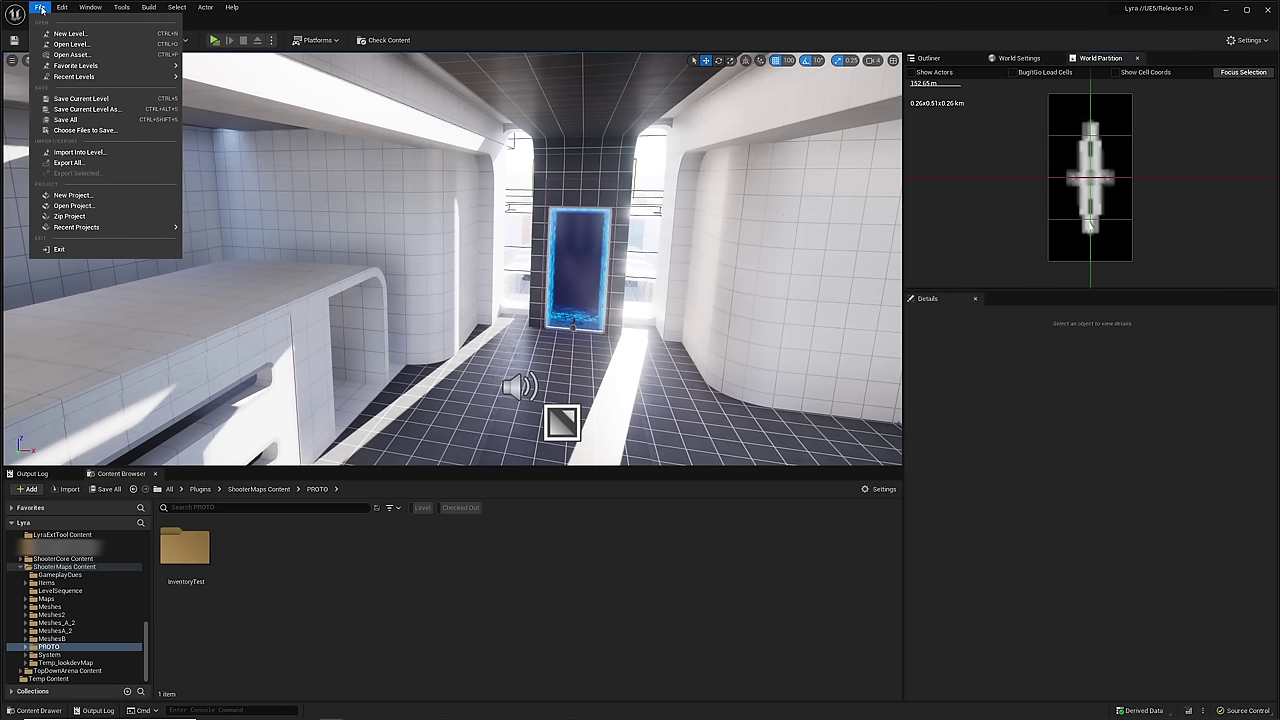
{"action": "left_click", "coordinate": [60, 31]}
{"action": "left_click_drag", "start_coordinate": [647, 235], "coordinate": [629, 231]}
{"action": "left_click", "coordinate": [679, 281]}
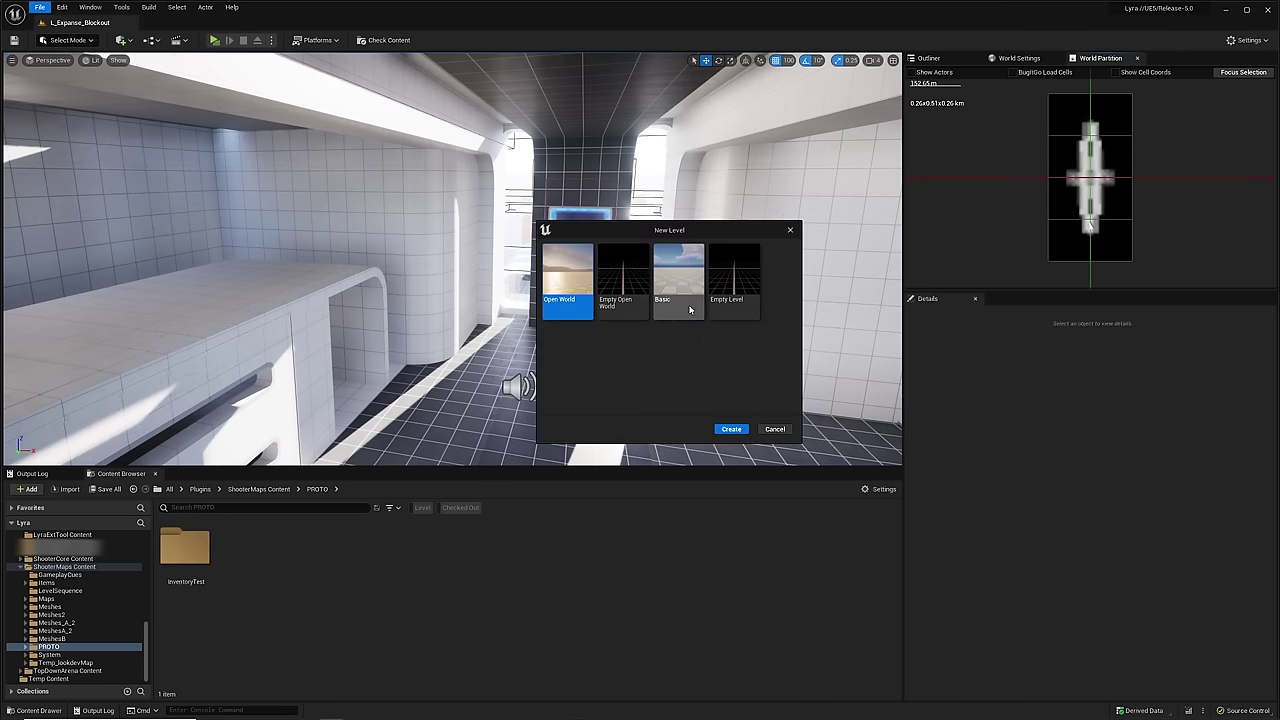
{"action": "left_click", "coordinate": [731, 429]}
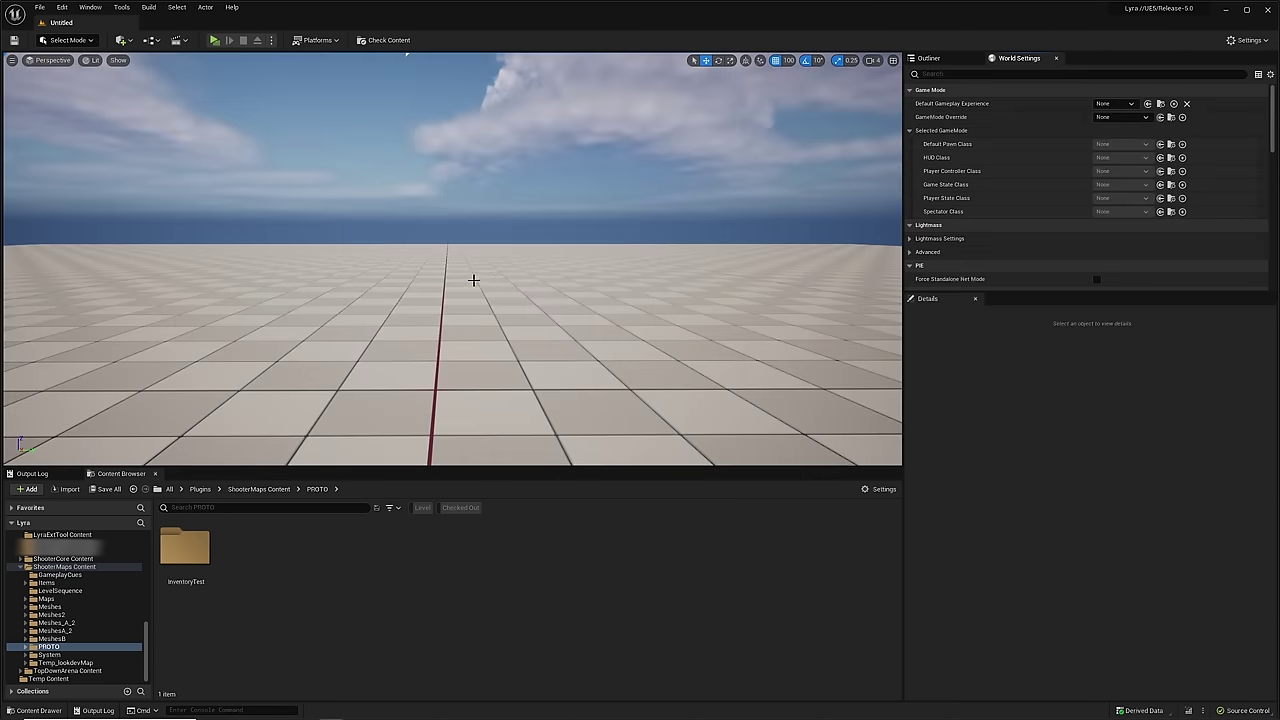
- Delete the template's floor from the new level and show the Outliner's actor list
{"action": "left_click", "coordinate": [473, 280]}
{"action": "right_click_drag", "start_coordinate": [603, 283], "coordinate": [563, 343]}
{"action": "key", "text": "Delete"}
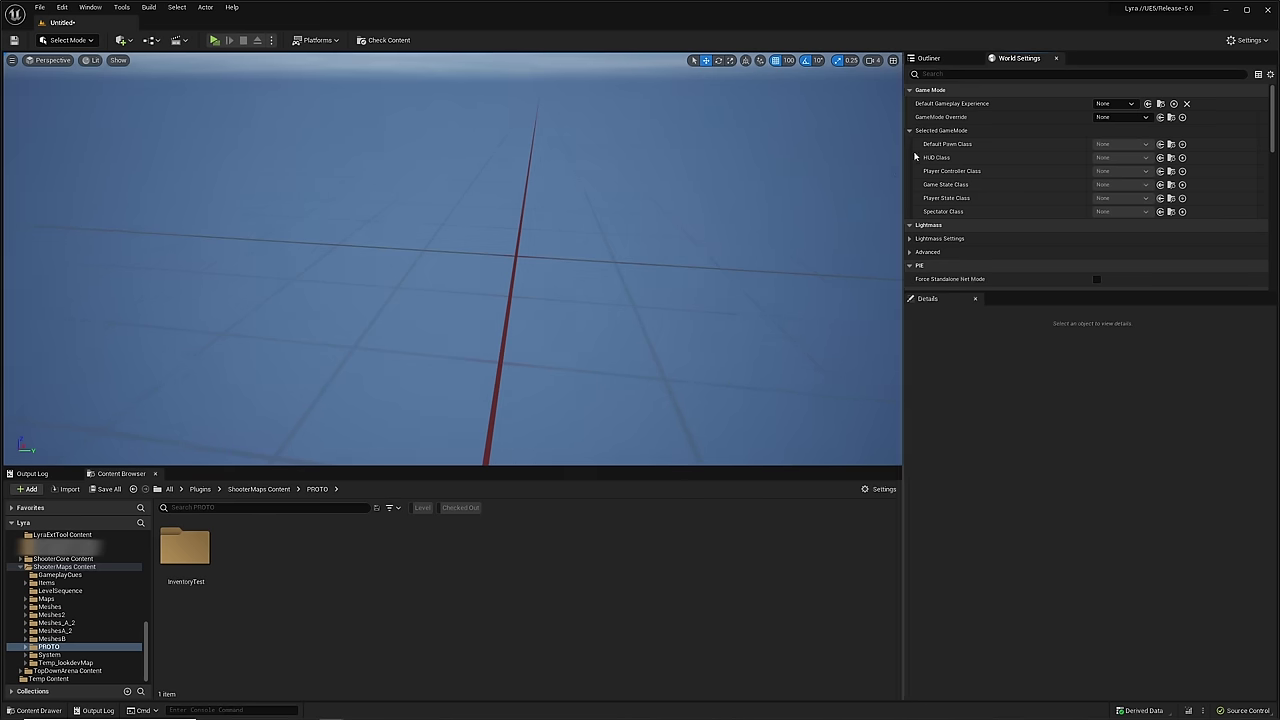
{"action": "left_click", "coordinate": [929, 60]}
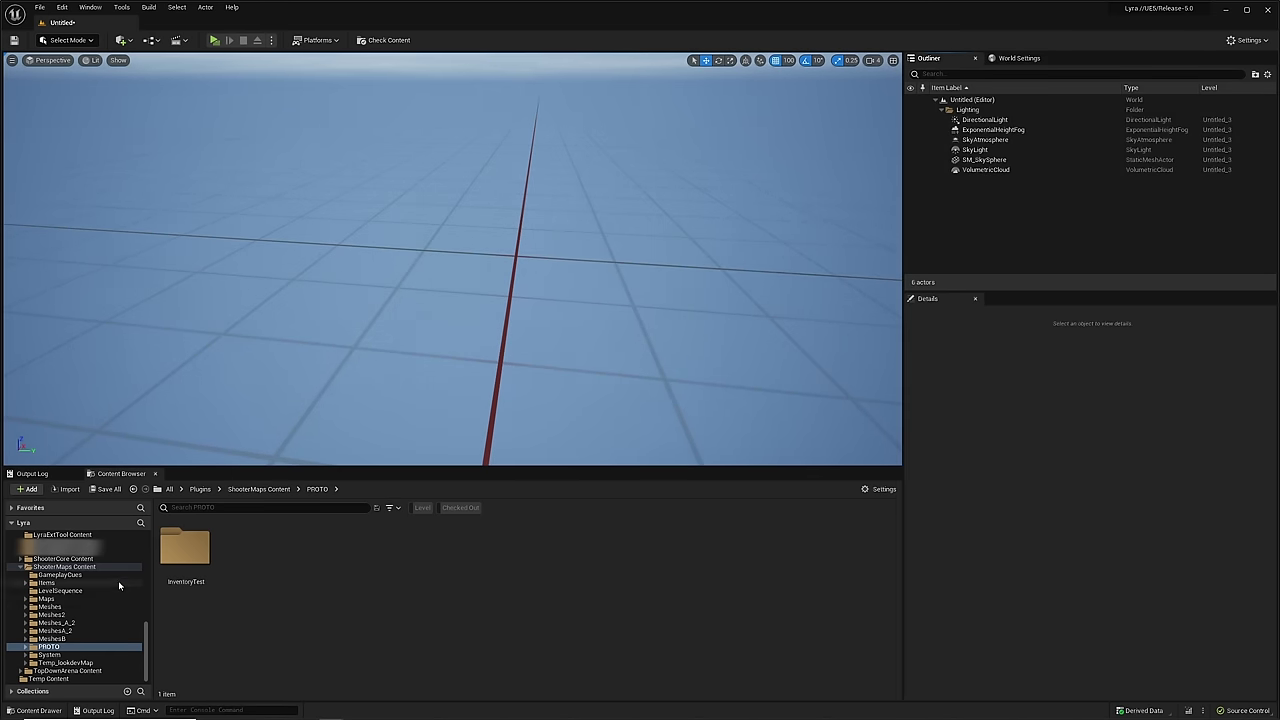
- Place a GeneratedMeshColdStorage actor from the Tools BakedGeneratedMeshSystem folder into the level
{"action": "scroll", "coordinate": [95, 650], "scroll_direction": "up", "scroll_amount": 10}
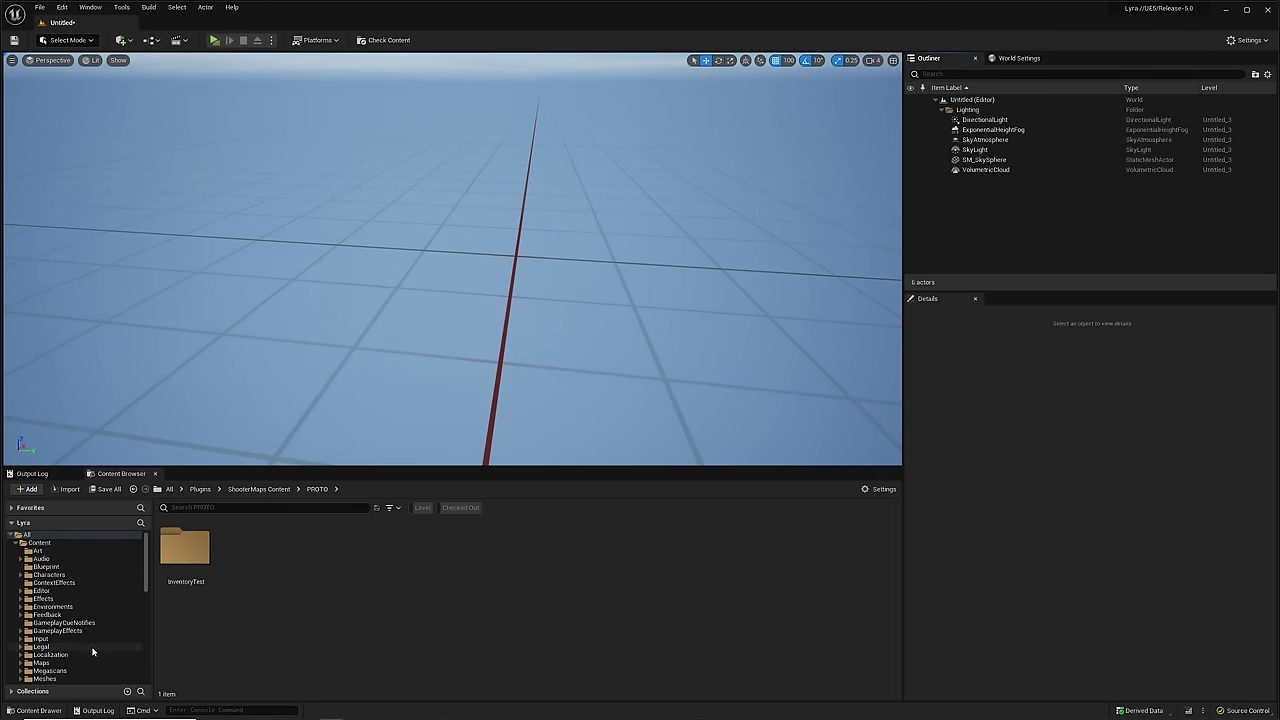
{"action": "scroll", "coordinate": [92, 652], "scroll_direction": "down", "scroll_amount": 5}
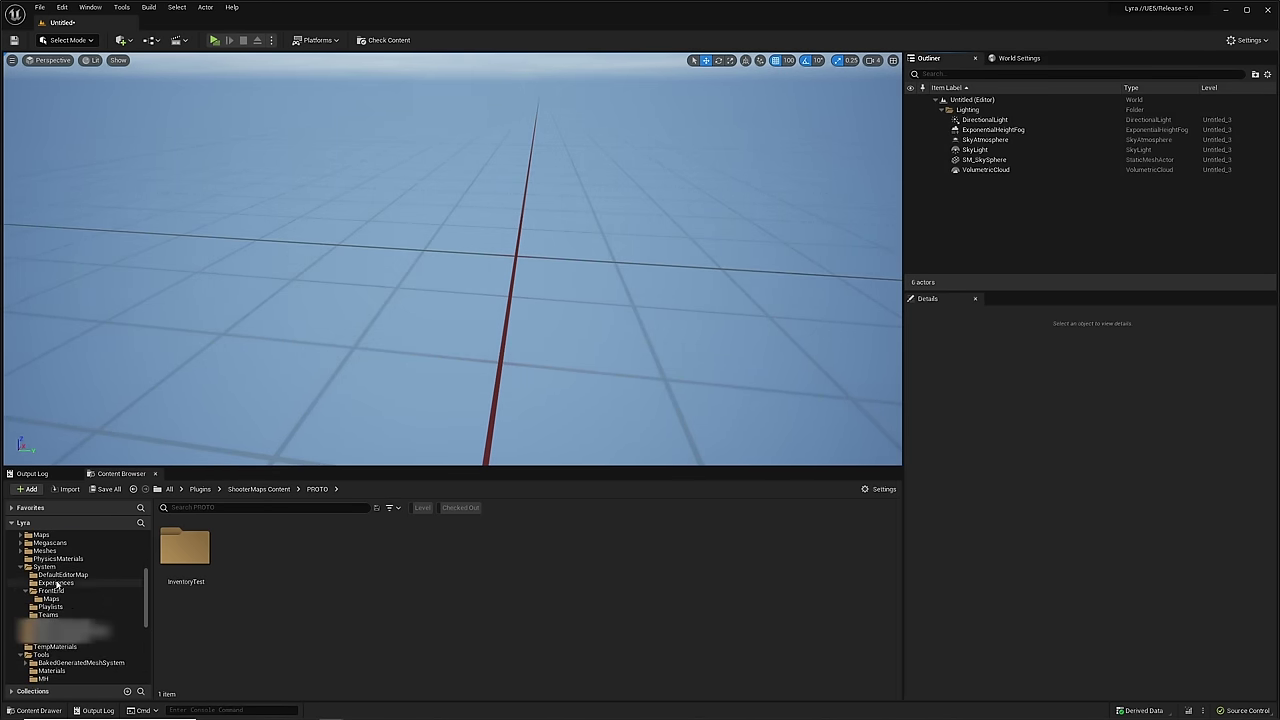
{"action": "left_click", "coordinate": [80, 655]}
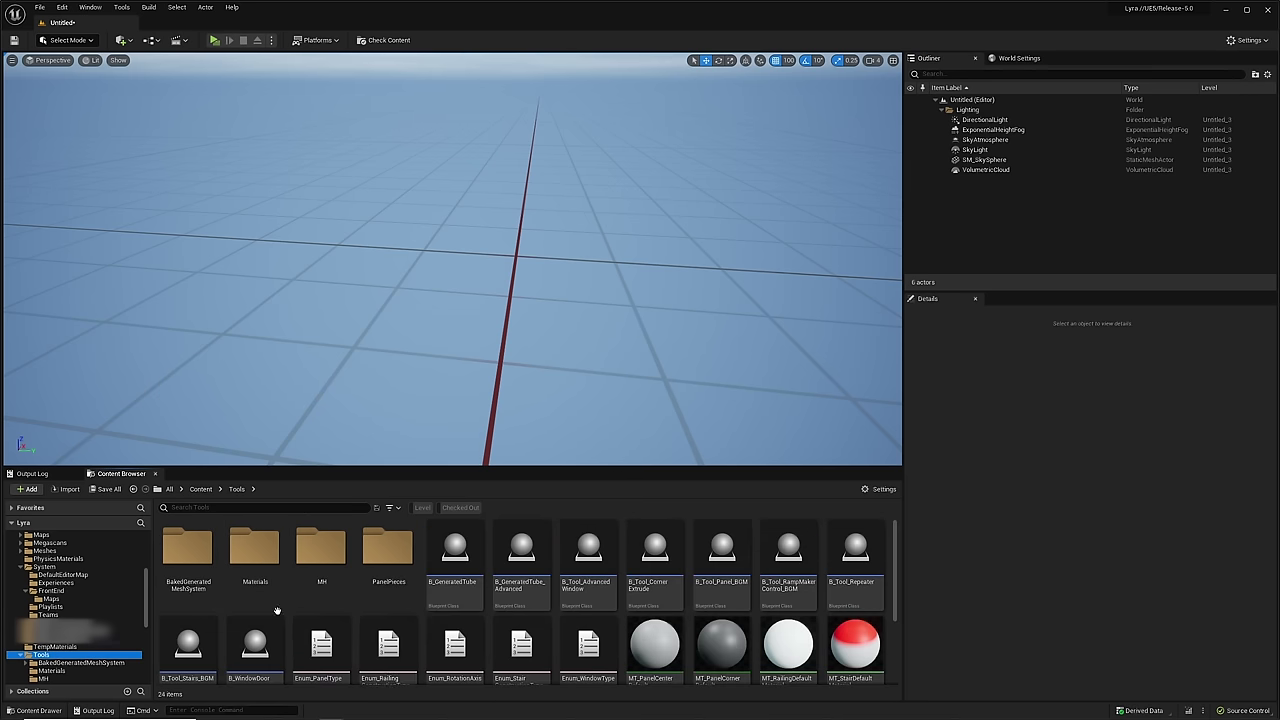
{"action": "double_click", "coordinate": [192, 558]}
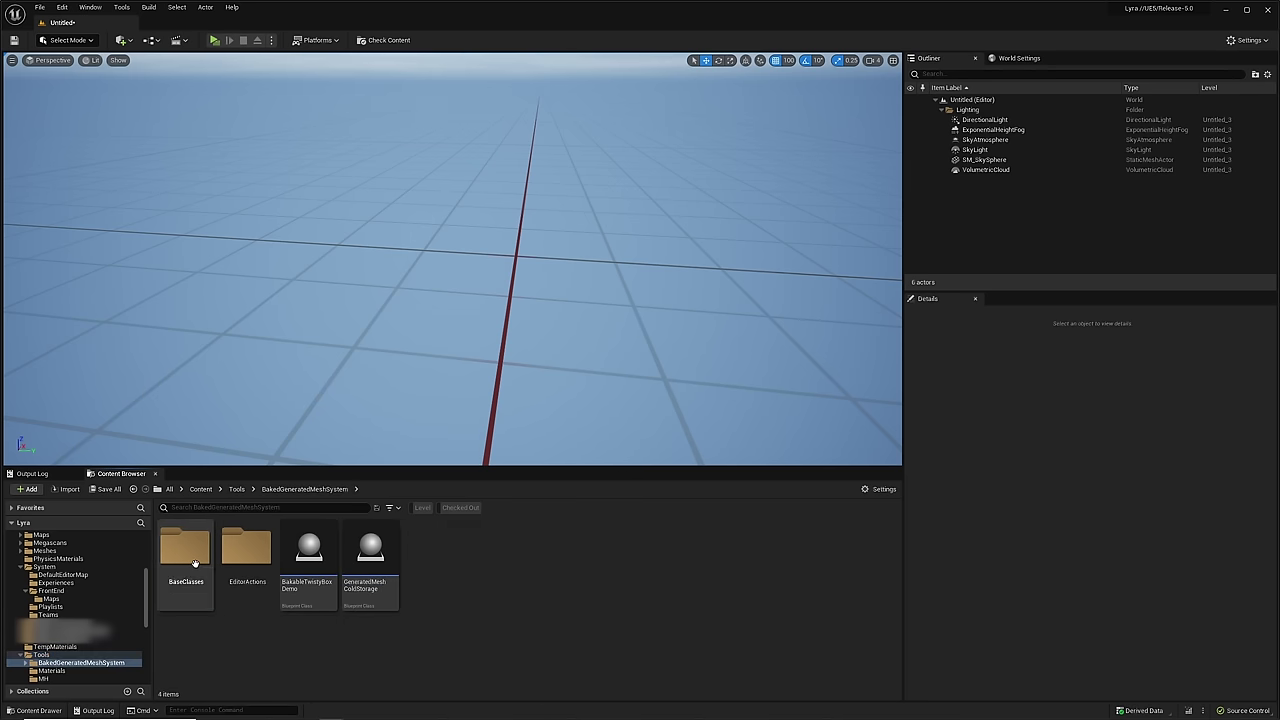
{"action": "left_click_drag", "start_coordinate": [370, 560], "coordinate": [520, 250]}
{"action": "scroll", "coordinate": [1091, 527], "scroll_direction": "up", "scroll_amount": 5}
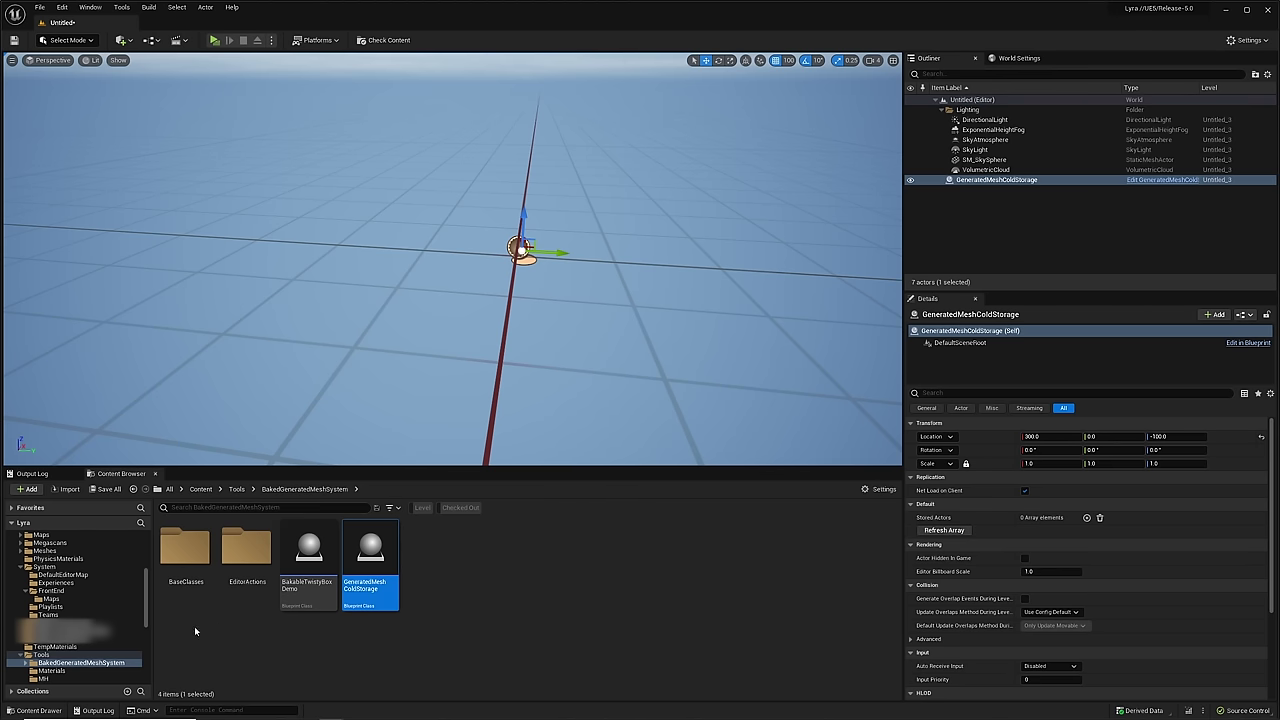
- Add a B_Tool_Panel_BGM actor from the Tools folder and reset its location to the world origin
{"action": "left_click", "coordinate": [50, 655]}
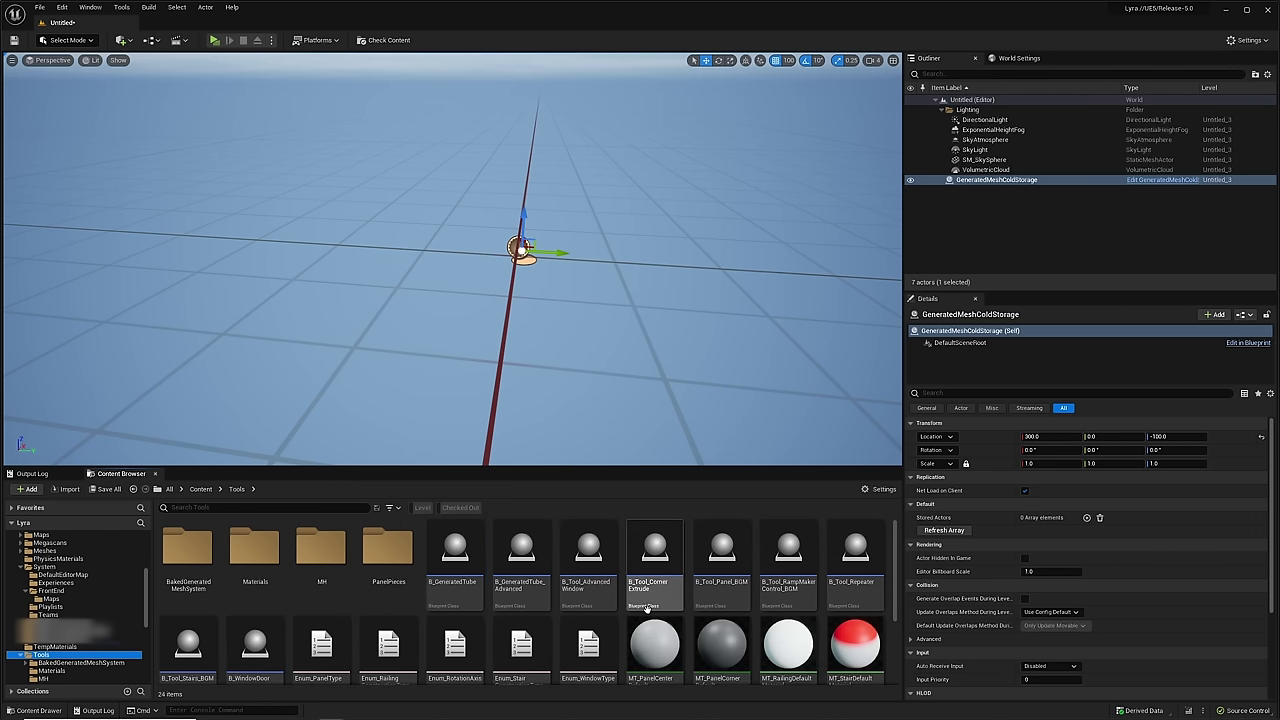
{"action": "left_click_drag", "start_coordinate": [722, 560], "coordinate": [430, 255]}
{"action": "left_click_drag", "start_coordinate": [529, 279], "coordinate": [543, 283], "text": "alt"}
{"action": "left_click", "coordinate": [1261, 437]}
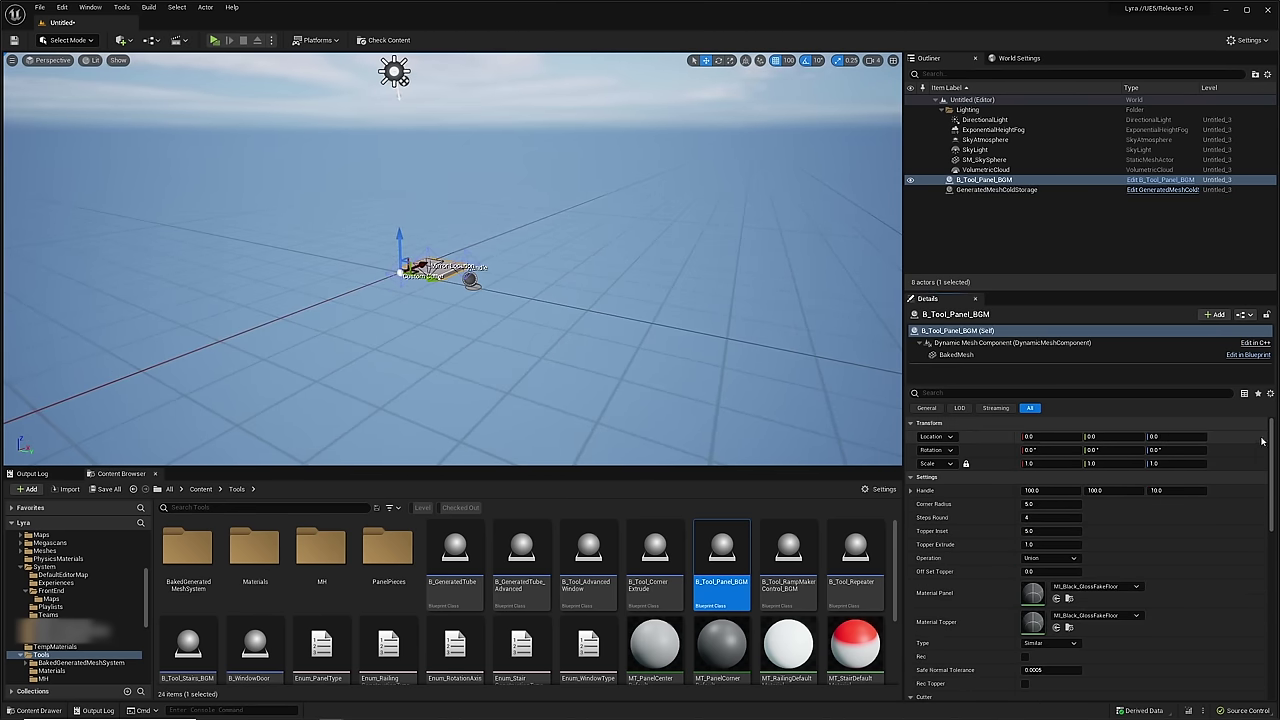
- Stretch the panel with its corner handle to 1000 by 1000 units to form a floor
{"action": "right_click_drag", "start_coordinate": [600, 290], "coordinate": [487, 340]}
{"action": "left_click", "coordinate": [487, 339]}
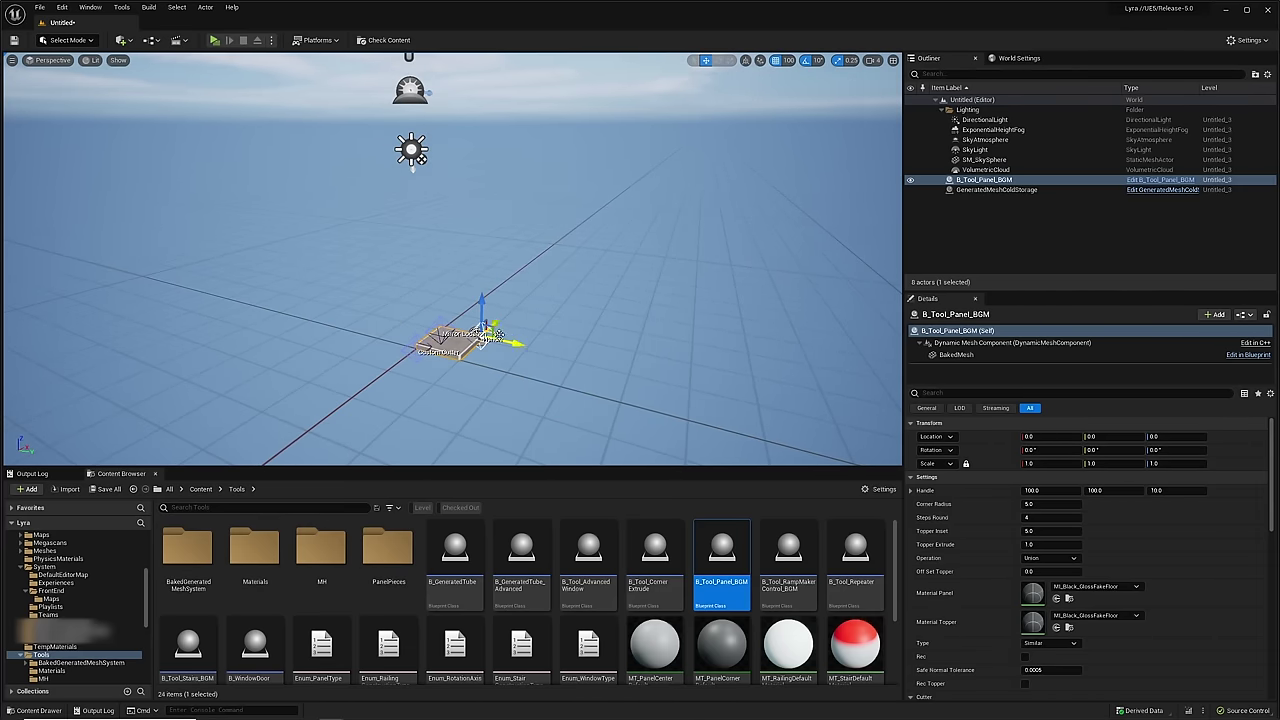
{"action": "left_click_drag", "start_coordinate": [499, 335], "coordinate": [893, 277]}
{"action": "right_click_drag", "start_coordinate": [880, 276], "coordinate": [675, 360]}
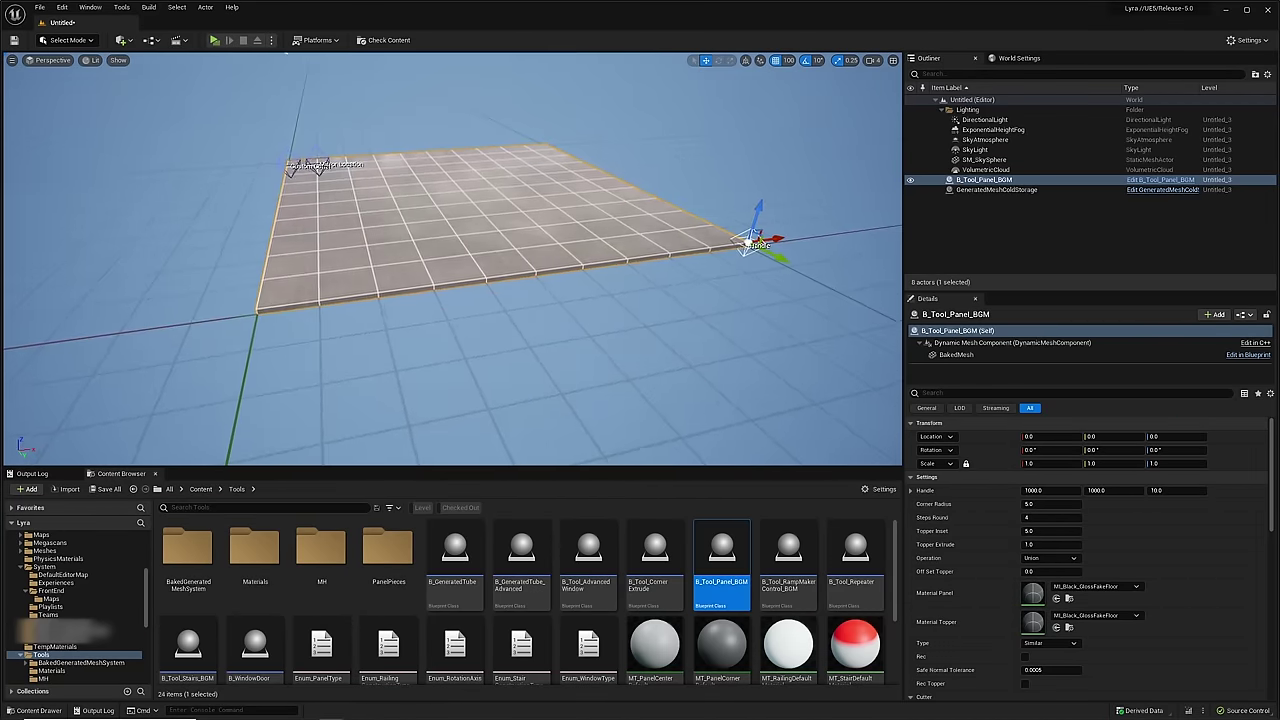
{"action": "right_click_drag", "start_coordinate": [465, 250], "coordinate": [588, 308]}
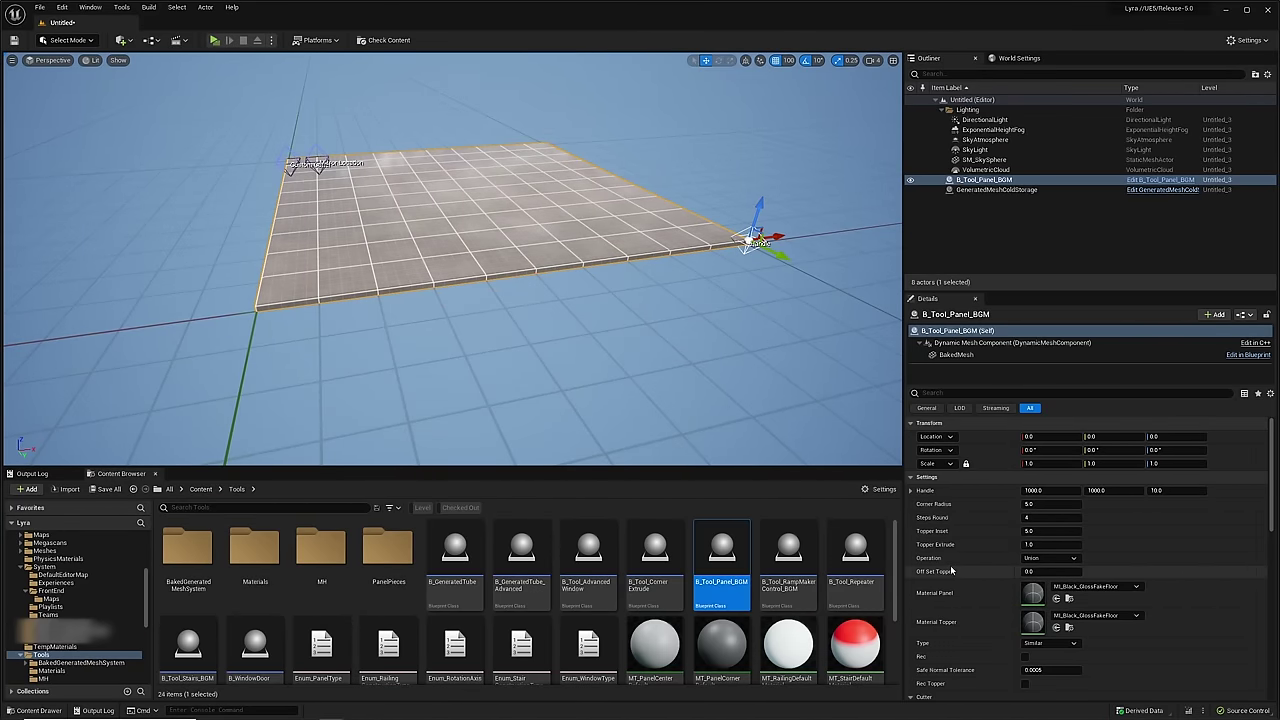
- Generate a new static mesh from the panel, using plugin ShooterMaps, path TechTalk and Nanite enabled
{"action": "scroll", "coordinate": [951, 570], "scroll_direction": "down", "scroll_amount": 8}
{"action": "scroll", "coordinate": [951, 570], "scroll_direction": "down", "scroll_amount": 5}
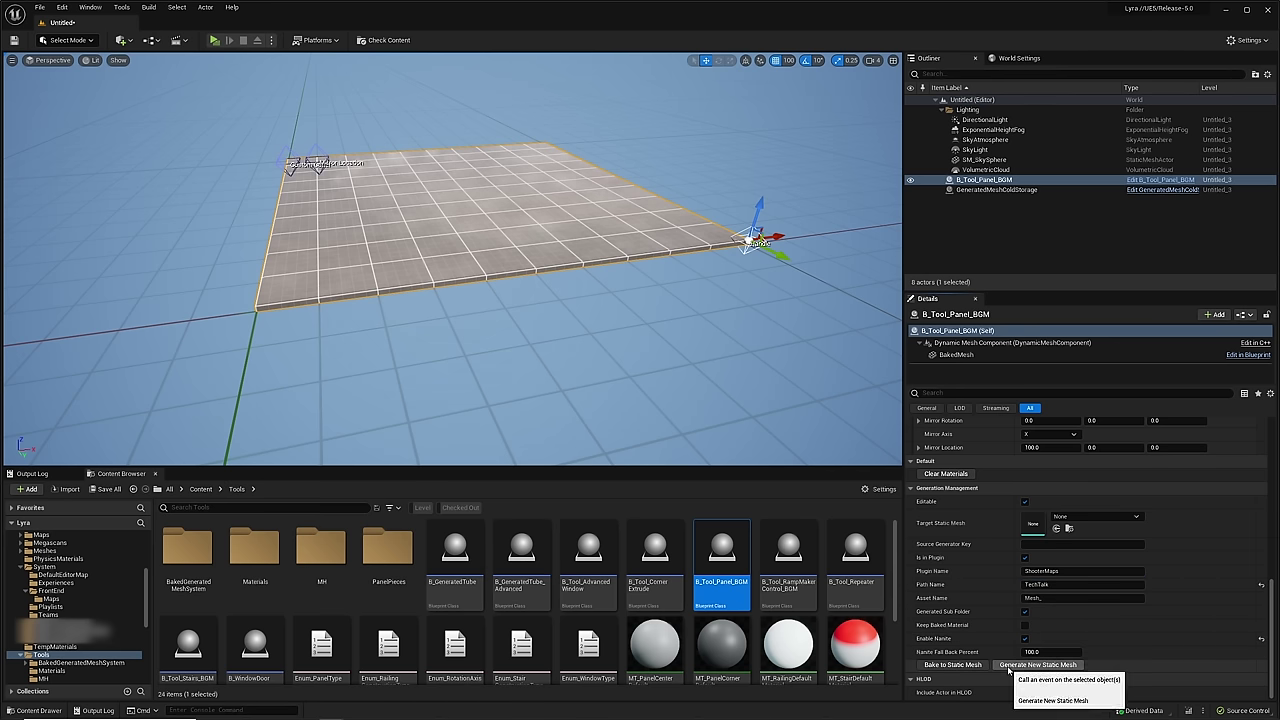
{"action": "left_click", "coordinate": [1010, 665]}
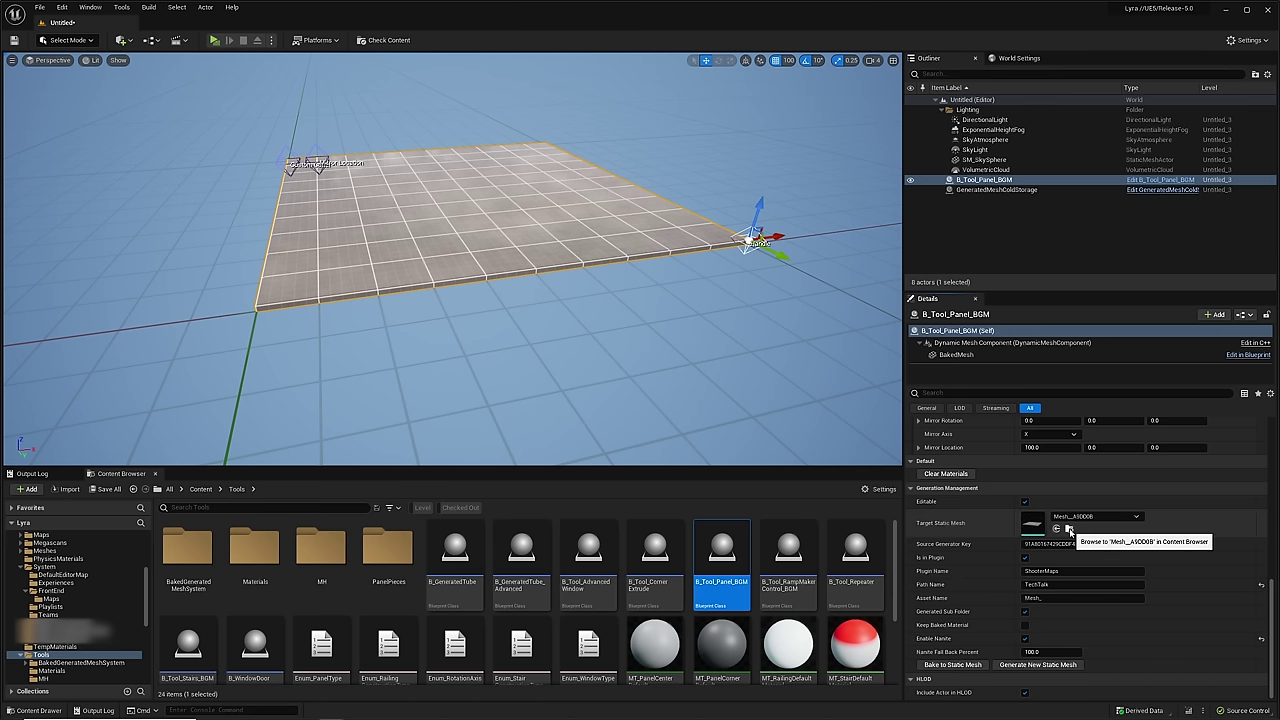
- Locate the panel's target static mesh asset in the Generated folder and inspect it in the Static Mesh Editor
{"action": "left_click", "coordinate": [1069, 528]}
{"action": "double_click", "coordinate": [188, 556]}
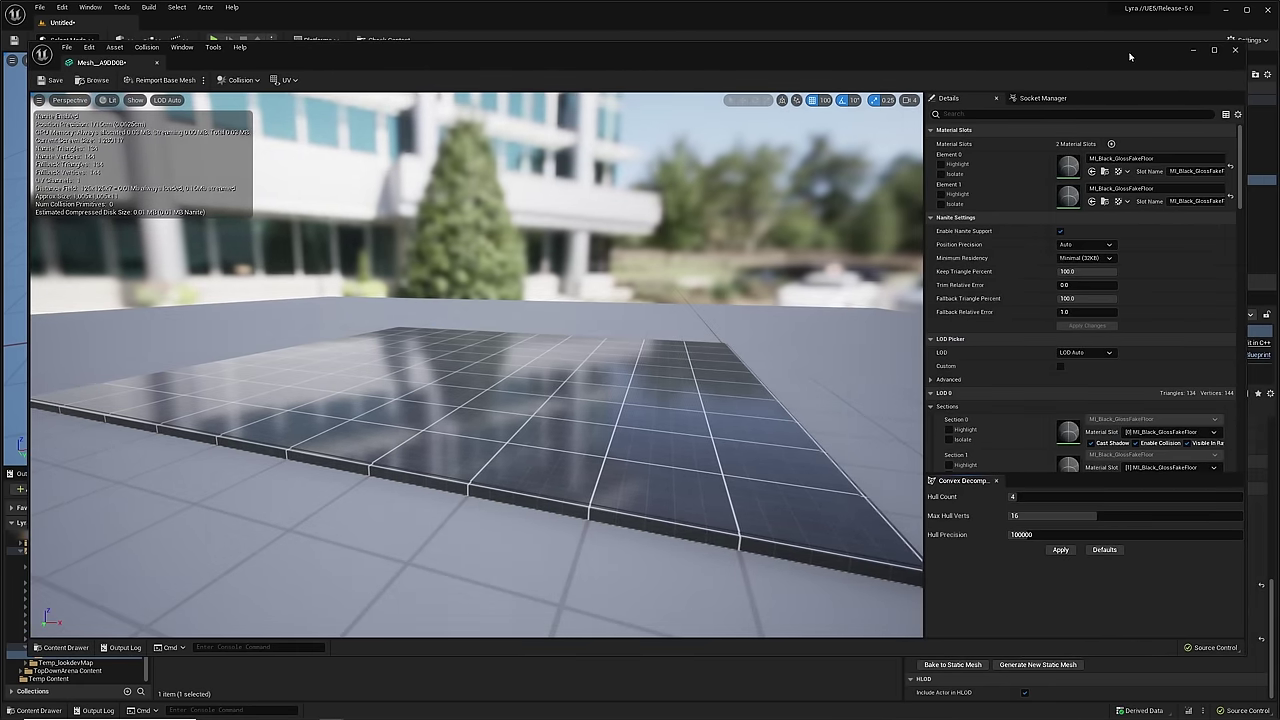
{"action": "left_click", "coordinate": [1192, 53]}
- Run the Swap to Static Mesh scripted action on the B_Tool_Panel_BGM floor panel
{"action": "right_click", "coordinate": [462, 204]}
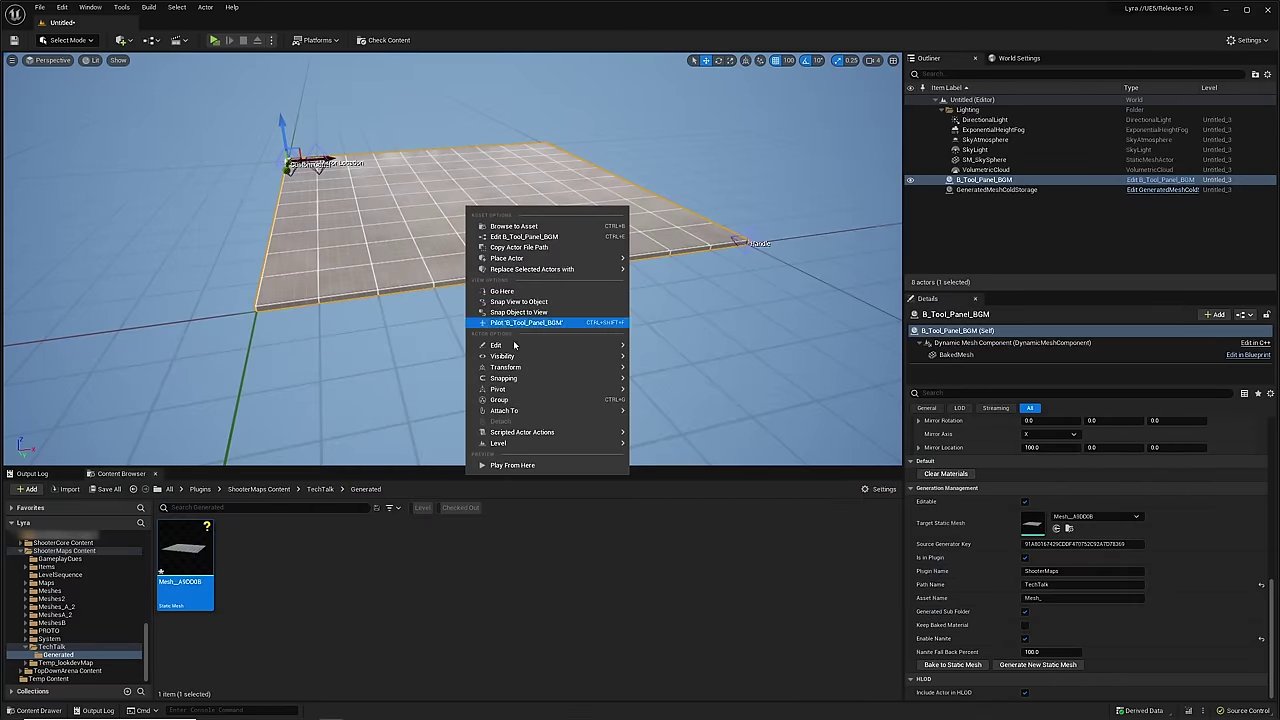
{"action": "mouse_move", "coordinate": [526, 432]}
{"action": "left_click", "coordinate": [690, 458]}
{"action": "right_click_drag", "start_coordinate": [405, 211], "coordinate": [360, 148]}
{"action": "left_click_drag", "start_coordinate": [375, 232], "coordinate": [621, 214], "text": "alt"}
{"action": "mouse_move", "coordinate": [570, 249]}
{"action": "right_mouse_down"}
{"action": "mouse_move", "coordinate": [630, 256]}
{"action": "mouse_move", "coordinate": [668, 300]}
{"action": "mouse_move", "coordinate": [570, 249]}
{"action": "right_mouse_up"}
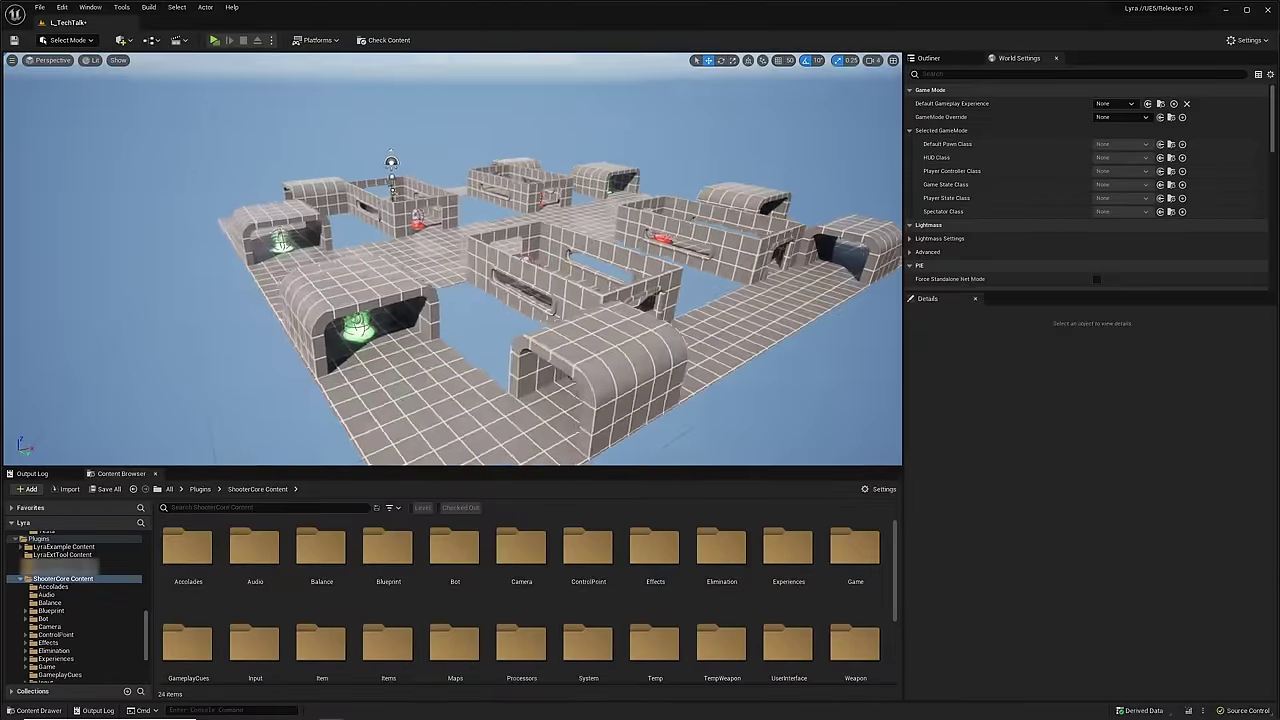
- Open the ShooterCore Content Blueprint folder and look over the ability spawner, weapon spawner and launcher blueprints
{"action": "right_click_drag", "start_coordinate": [452, 260], "coordinate": [475, 315]}
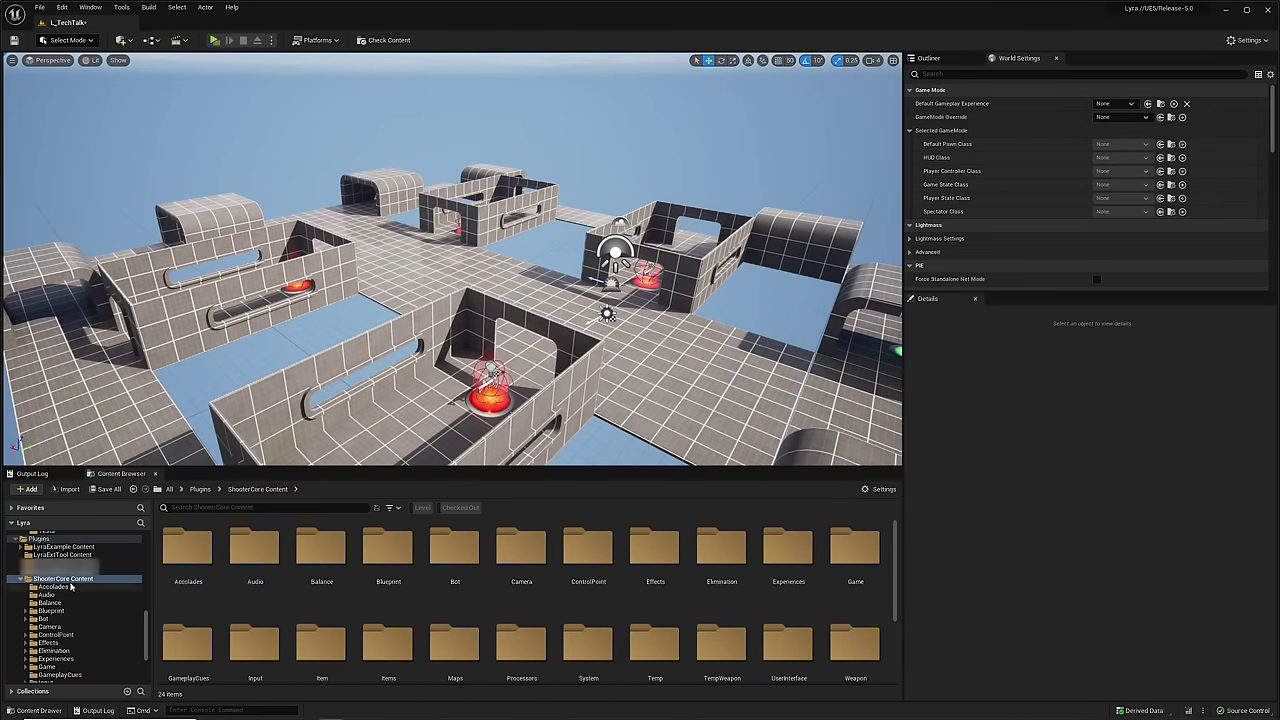
{"action": "left_click", "coordinate": [52, 611]}
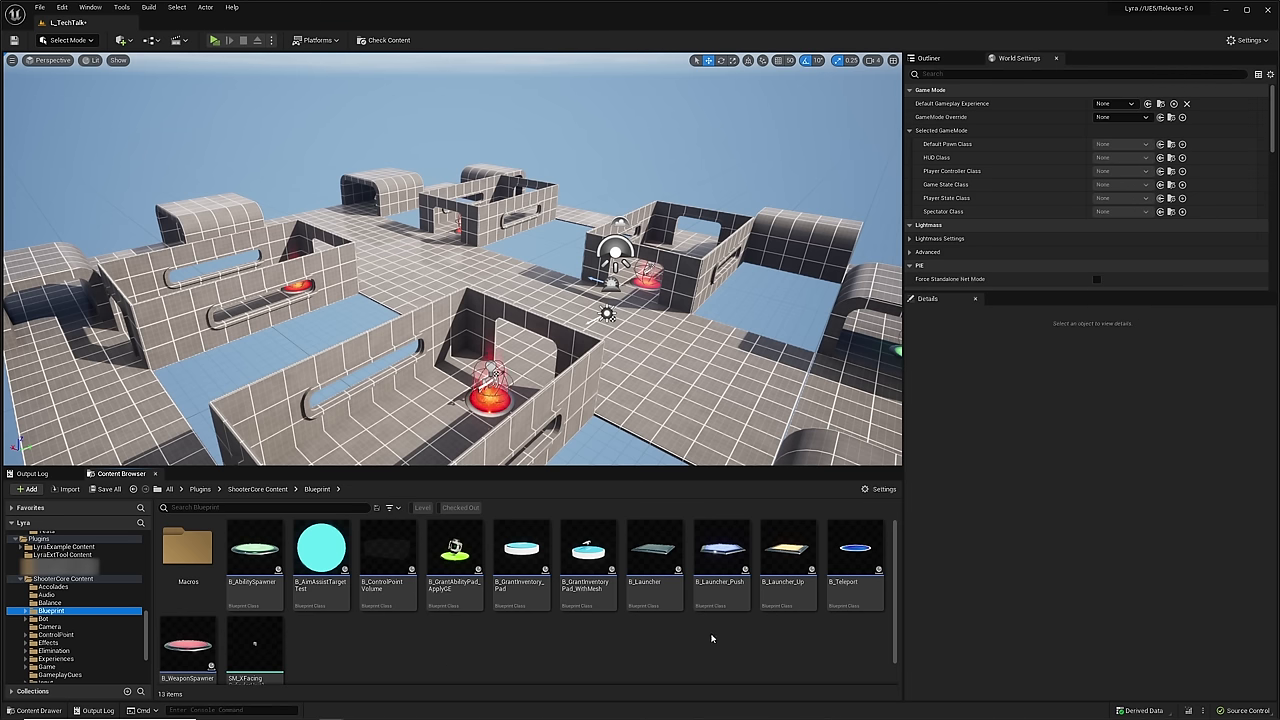
{"action": "mouse_move", "coordinate": [194, 645]}
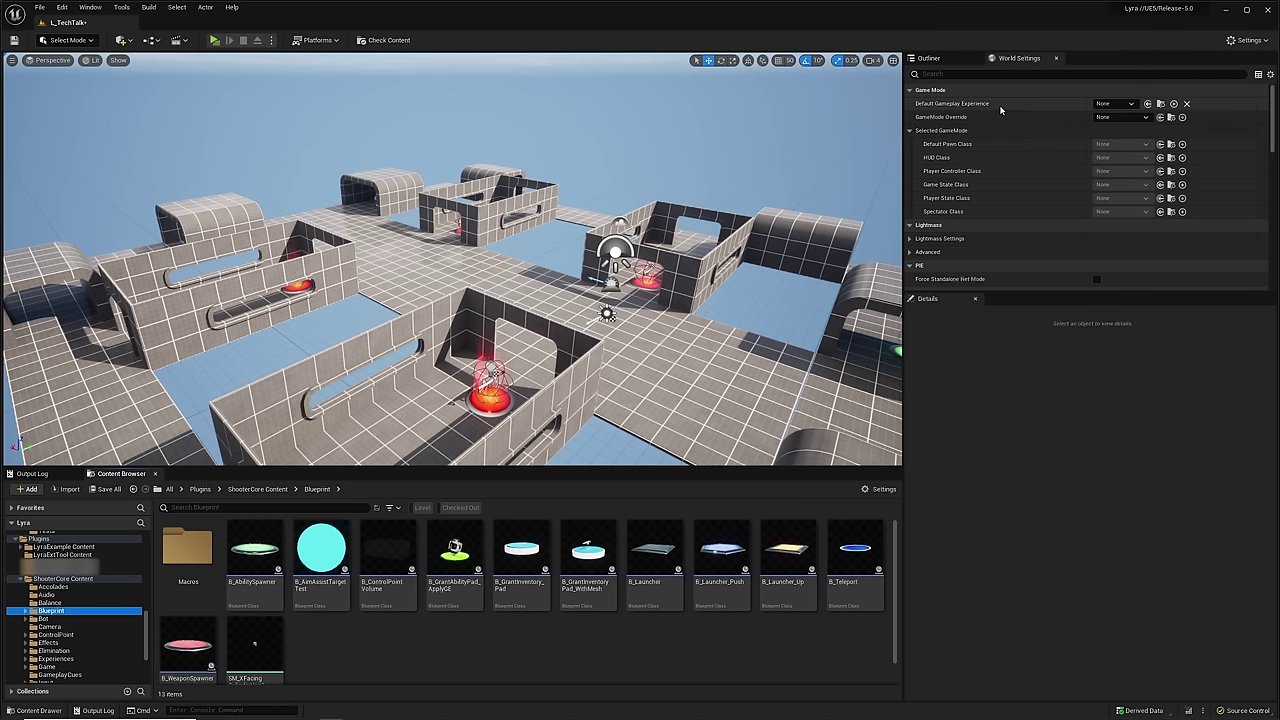
- Set the level's Default Gameplay Experience to B_ShooterGame_Elimination in the world settings
{"action": "left_click", "coordinate": [1113, 104]}
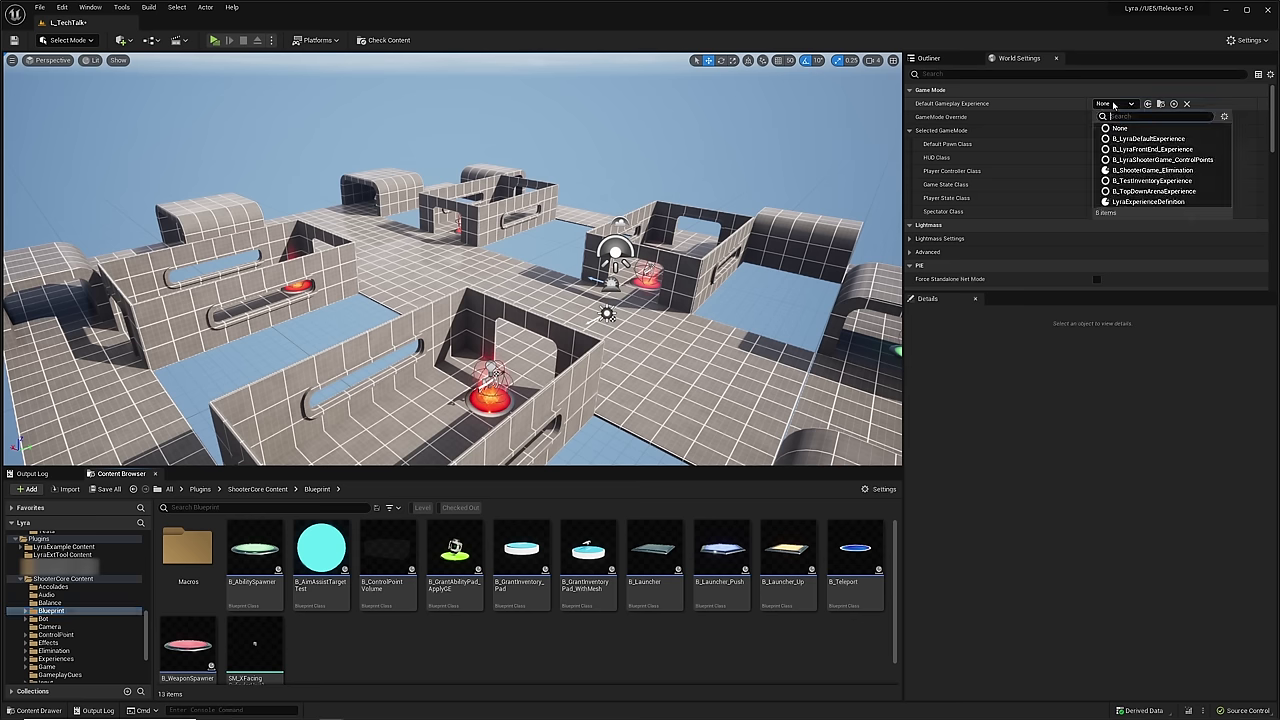
{"action": "left_click", "coordinate": [1196, 172]}
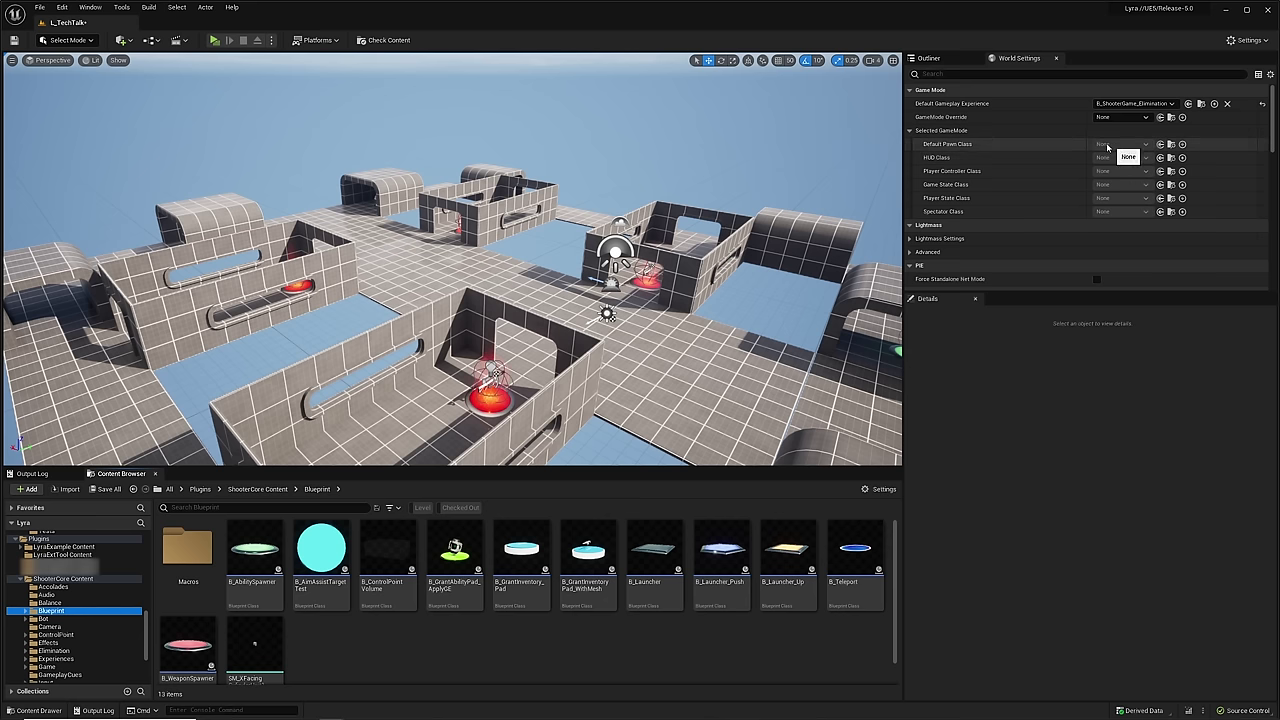
- Add a Lyra Player Start actor to the level
{"action": "key", "text": "s"}
{"action": "right_click_drag", "start_coordinate": [445, 179], "coordinate": [482, 216]}
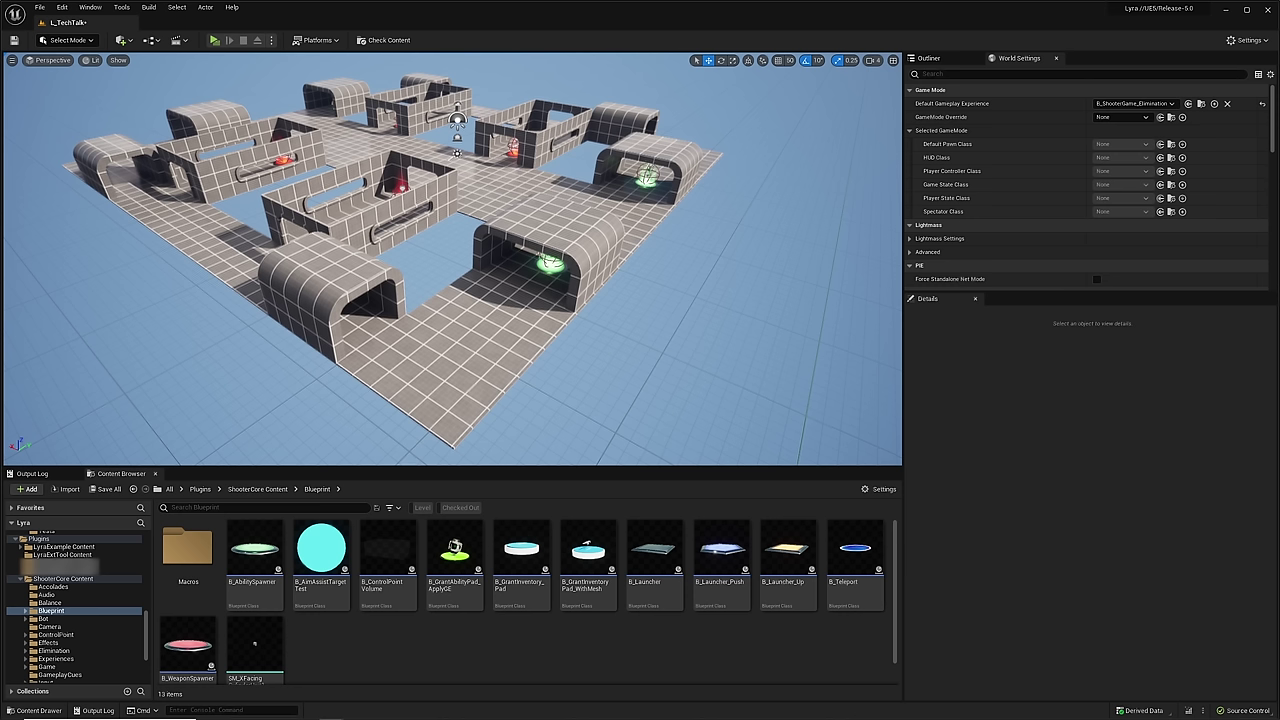
{"action": "left_click", "coordinate": [121, 40]}
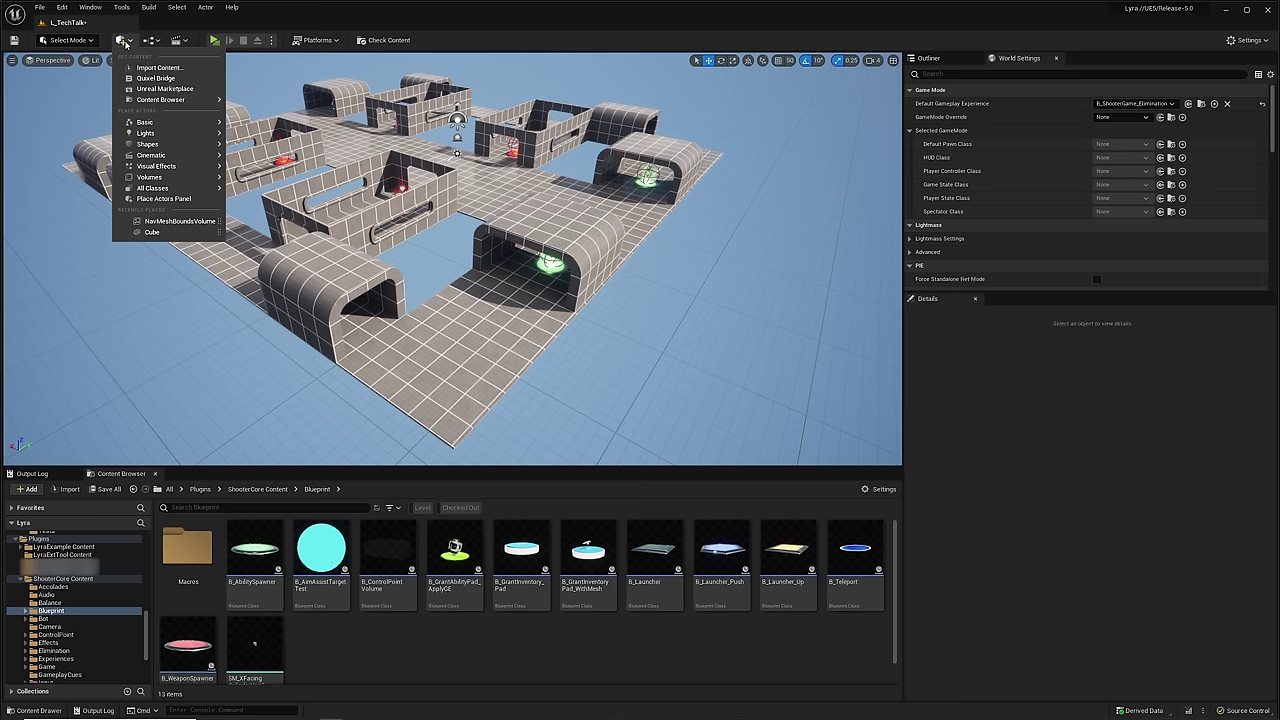
{"action": "type", "text": "lyra"}
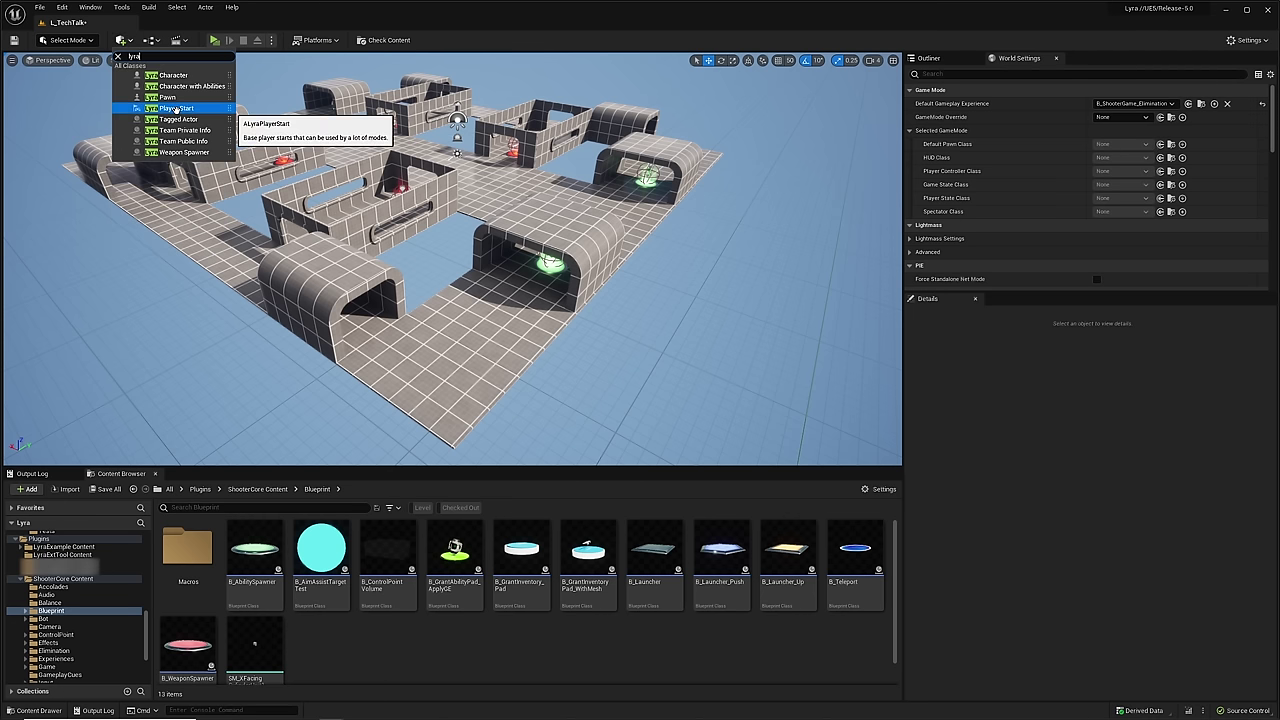
{"action": "left_click", "coordinate": [176, 110]}
- Move the player start onto one corner of the arena floor, at about X -842, Y -957, Z 149
{"action": "right_click_drag", "start_coordinate": [418, 258], "coordinate": [270, 255]}
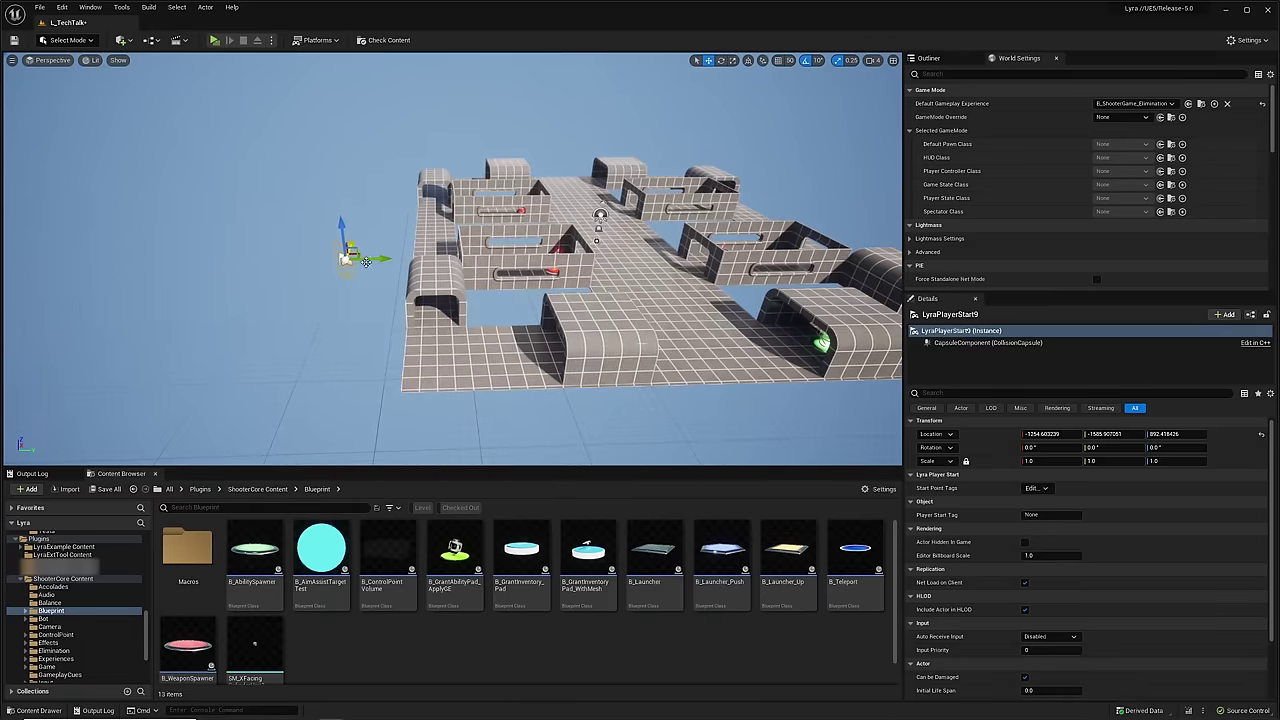
{"action": "left_click_drag", "start_coordinate": [365, 258], "coordinate": [507, 260]}
{"action": "right_click_drag", "start_coordinate": [507, 260], "coordinate": [548, 240]}
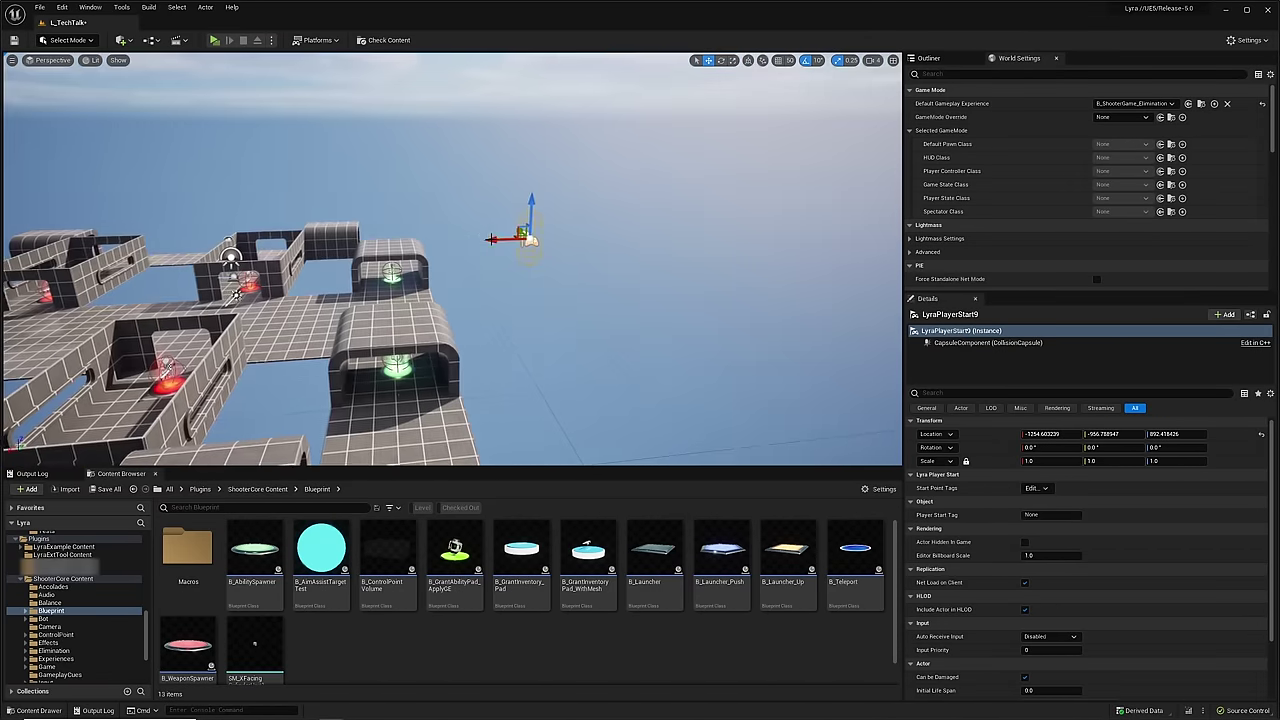
{"action": "left_click_drag", "start_coordinate": [497, 239], "coordinate": [402, 396]}
{"action": "right_click_drag", "start_coordinate": [402, 396], "coordinate": [215, 390]}
{"action": "left_click_drag", "start_coordinate": [494, 327], "coordinate": [660, 342]}
- Copy the player start across the floor to about Y 2073, and copy both starts to the far end at about X 2795
{"action": "right_click_drag", "start_coordinate": [660, 342], "coordinate": [712, 342]}
{"action": "left_click_drag", "start_coordinate": [606, 348], "coordinate": [785, 338], "text": "shift"}
{"action": "right_click_drag", "start_coordinate": [334, 386], "coordinate": [175, 384]}
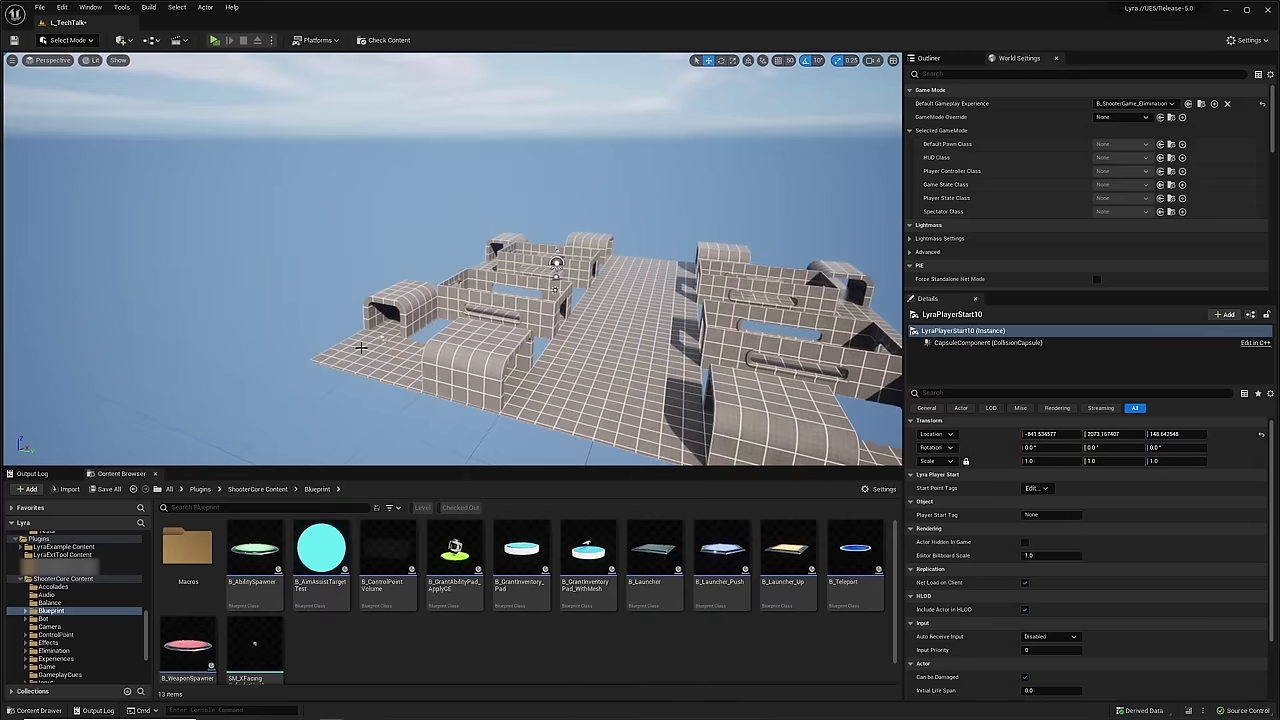
{"action": "left_click", "coordinate": [385, 335], "text": "ctrl"}
{"action": "right_click_drag", "start_coordinate": [523, 365], "coordinate": [460, 402]}
{"action": "left_click_drag", "start_coordinate": [445, 229], "coordinate": [898, 280], "text": "alt"}
- Rotate the player starts at the far end 180° about the vertical axis so they face the arena
{"action": "right_click_drag", "start_coordinate": [632, 280], "coordinate": [745, 342]}
{"action": "left_click", "coordinate": [454, 311]}
{"action": "key", "text": "e"}
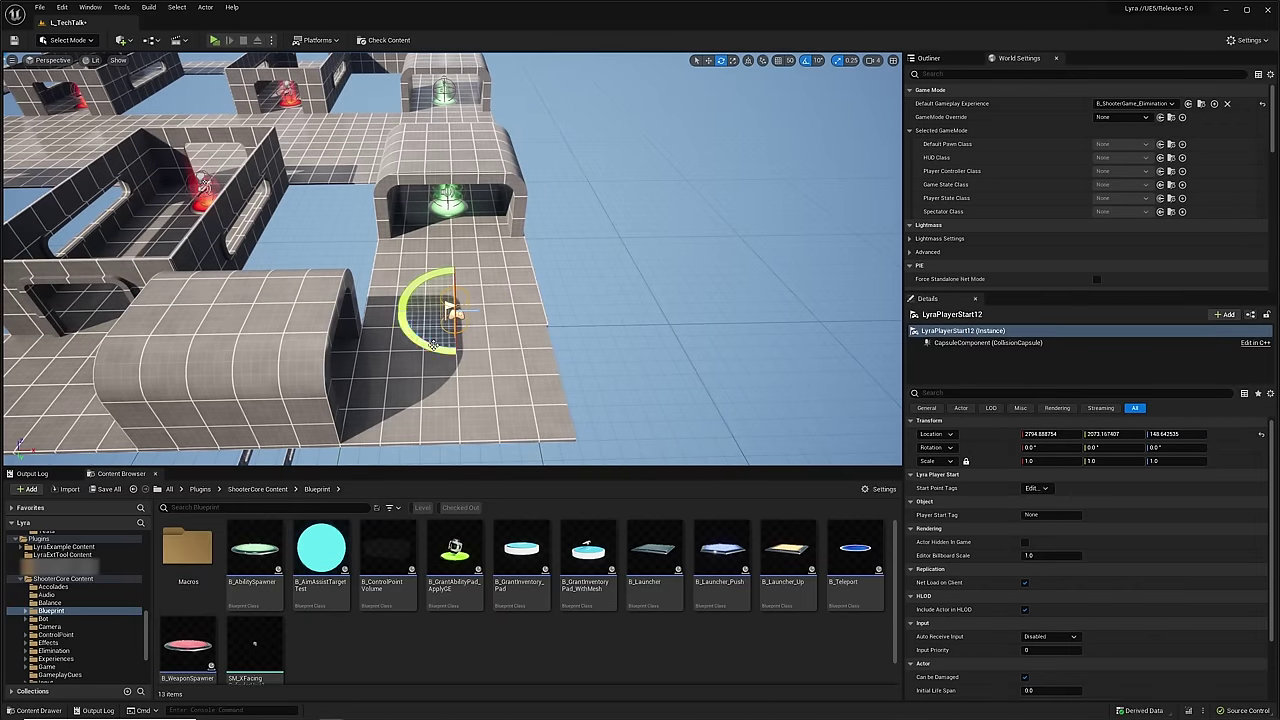
{"action": "left_click_drag", "start_coordinate": [423, 344], "coordinate": [345, 314]}
{"action": "right_click_drag", "start_coordinate": [395, 313], "coordinate": [732, 320]}
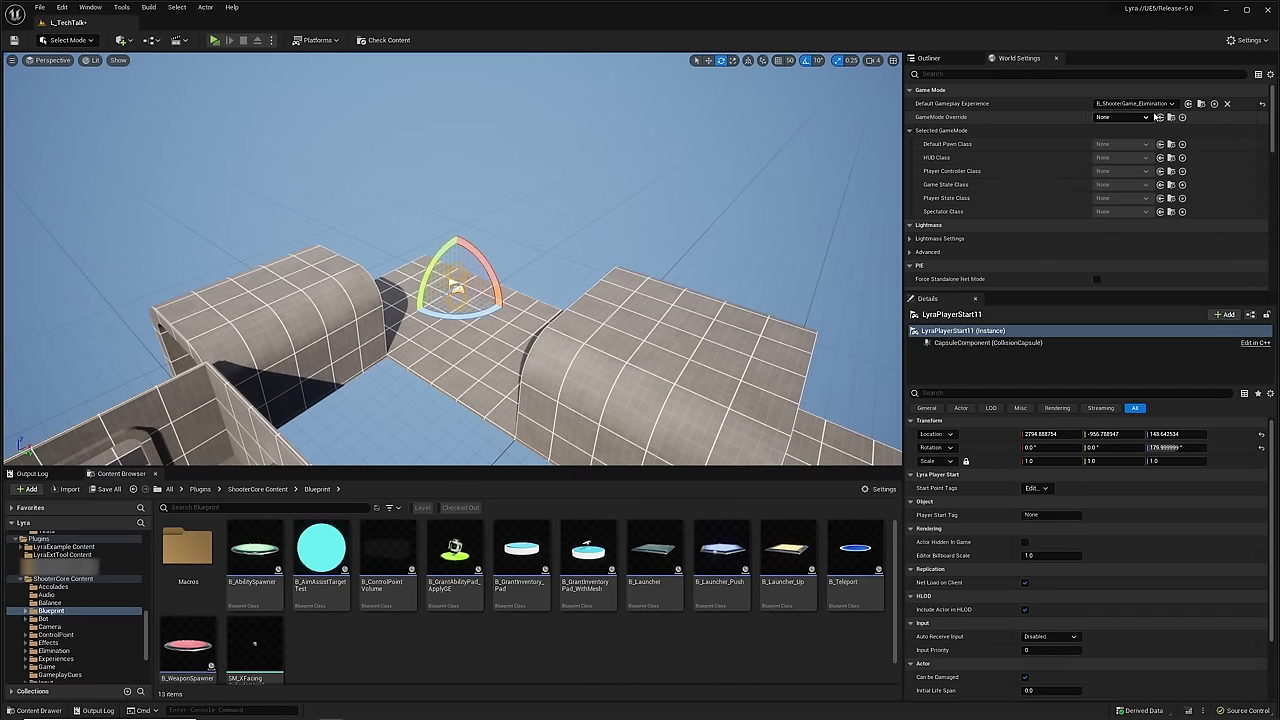
- Play the level in a preview window and run the character through a walled room to collect and equip the rifle
{"action": "right_click_drag", "start_coordinate": [620, 240], "coordinate": [270, 240]}
{"action": "right_click_drag", "start_coordinate": [432, 297], "coordinate": [544, 325]}
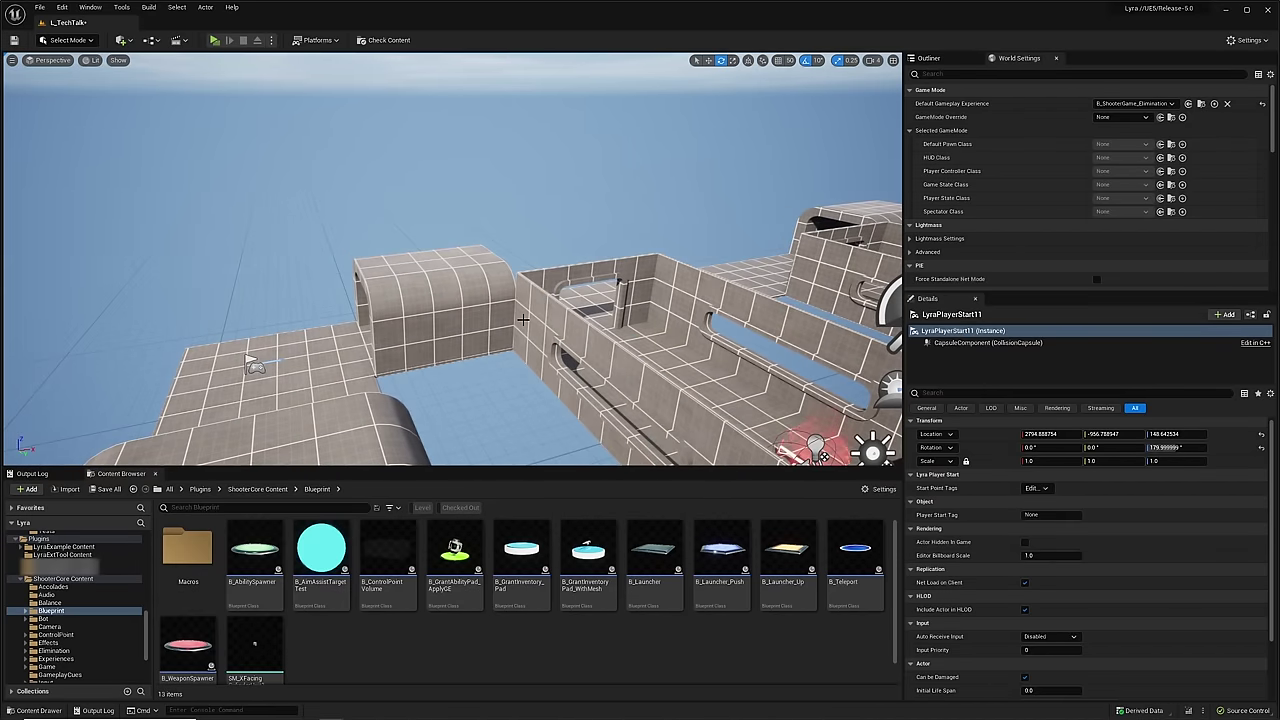
{"action": "left_click", "coordinate": [214, 40]}
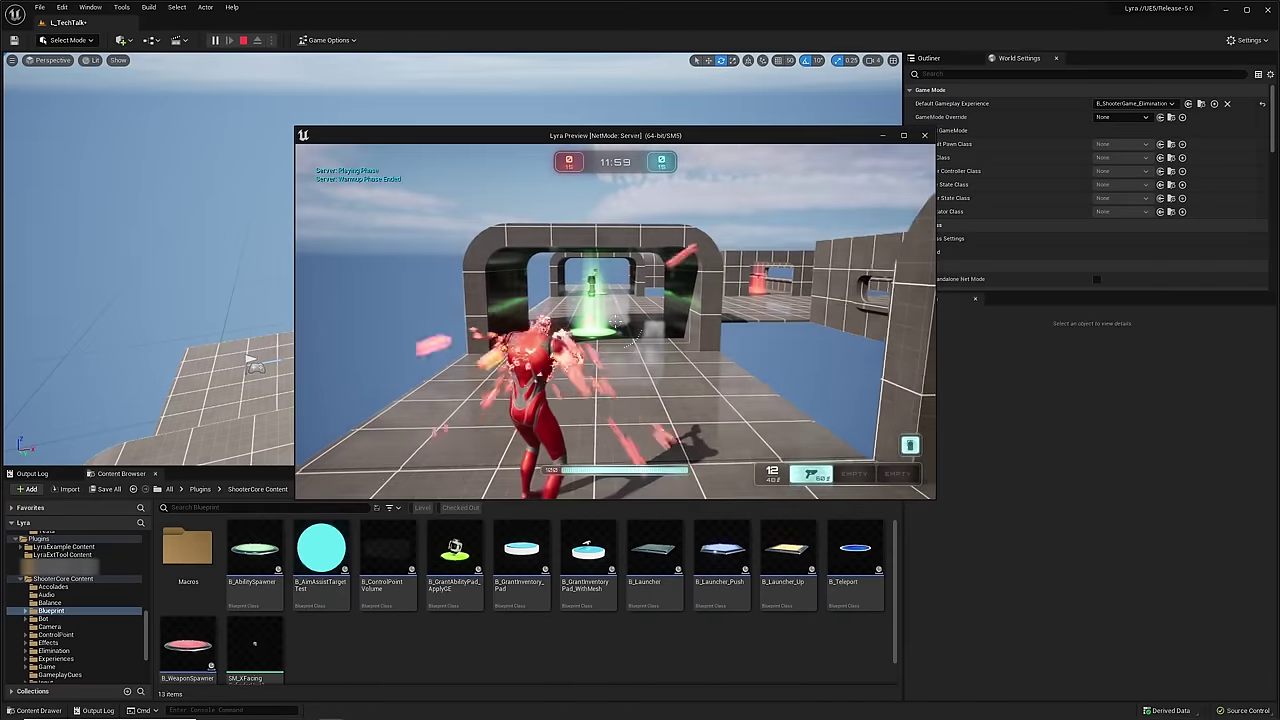
{"action": "key", "text": "w"}
{"action": "key", "text": "shift"}
{"action": "key", "text": "w"}
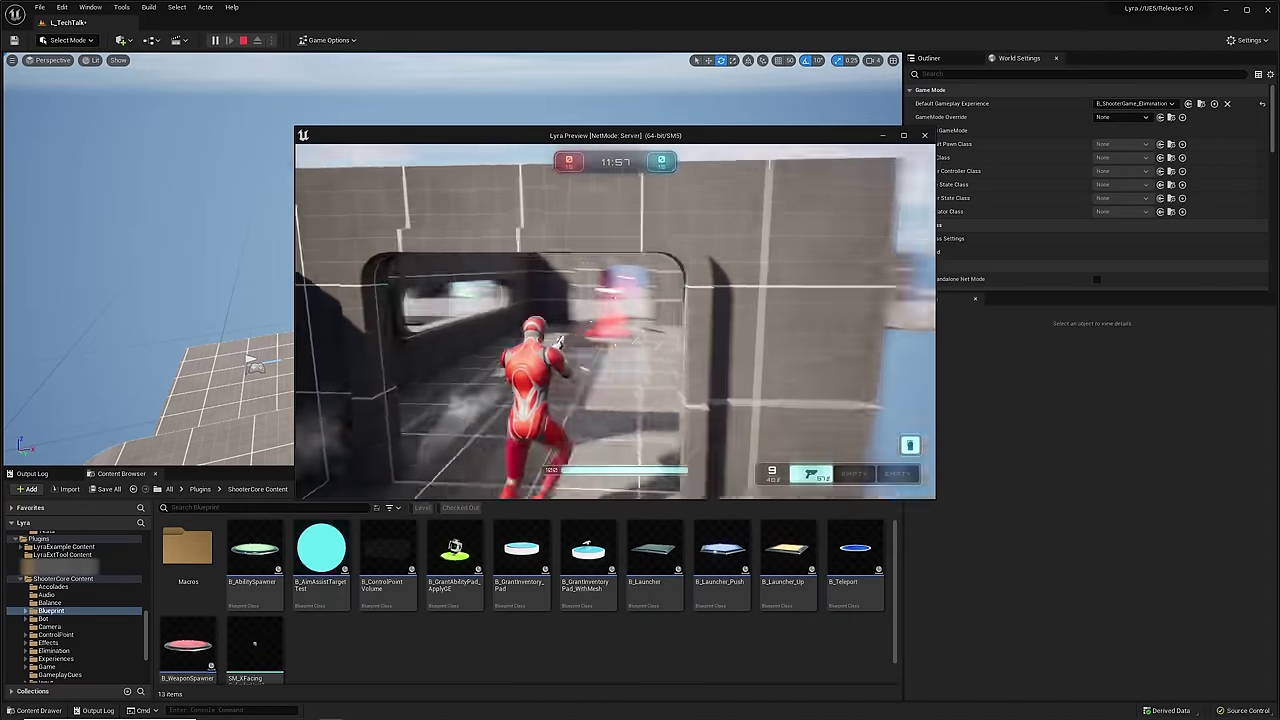
{"action": "key", "text": "2"}
{"action": "key", "text": "w"}
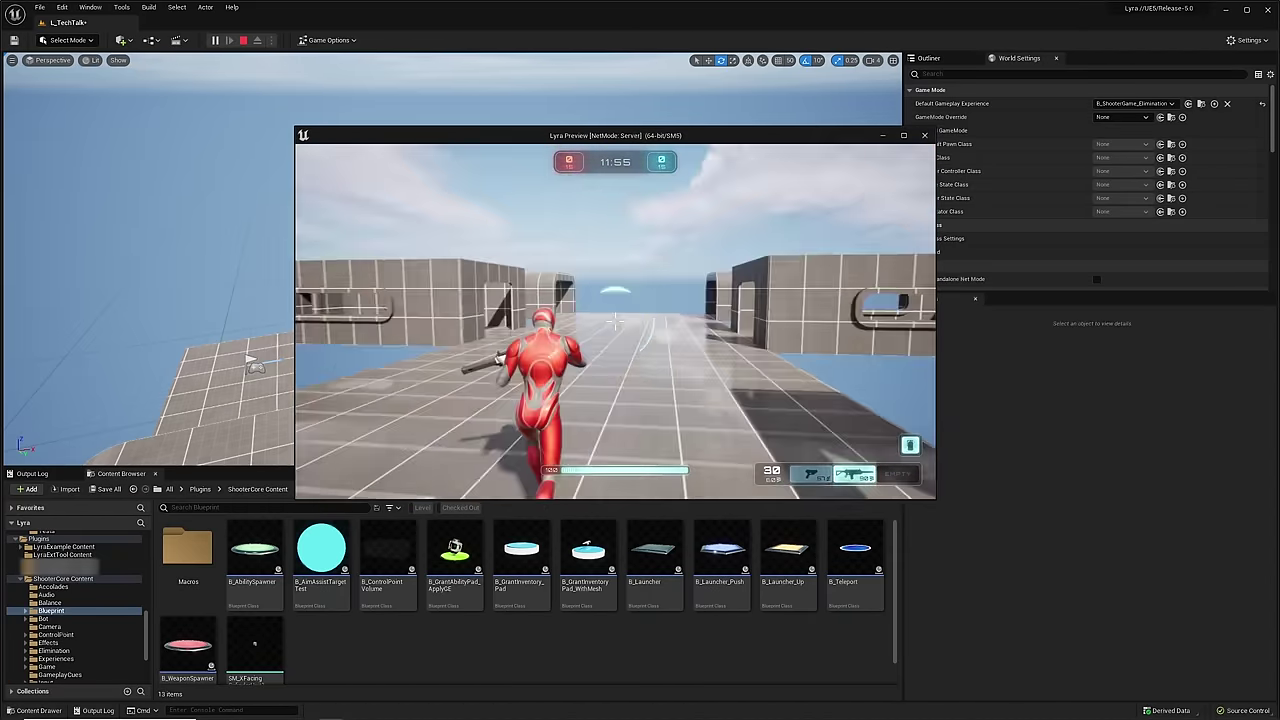
- Test firing and reloading the rifle while running across the arena, and stop the play session
{"action": "left_click", "coordinate": [615, 321]}
{"action": "key", "text": "w"}
{"action": "key", "text": "r"}
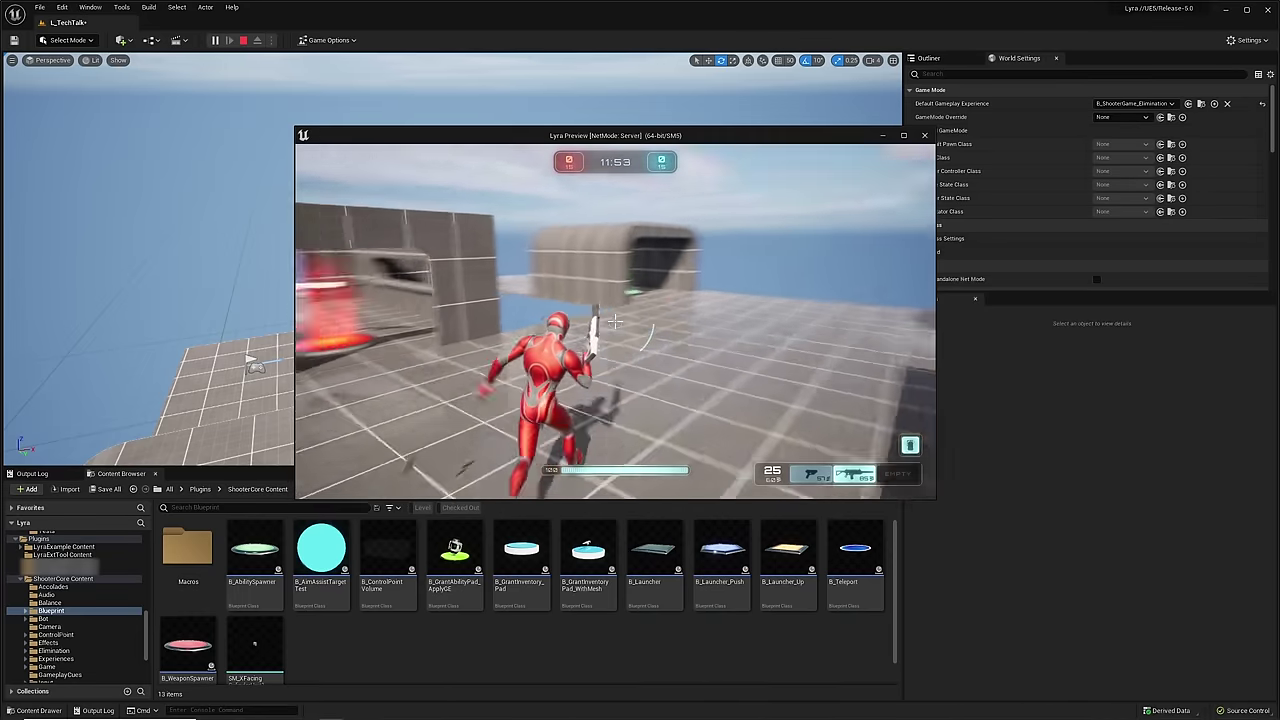
{"action": "key", "text": "w"}
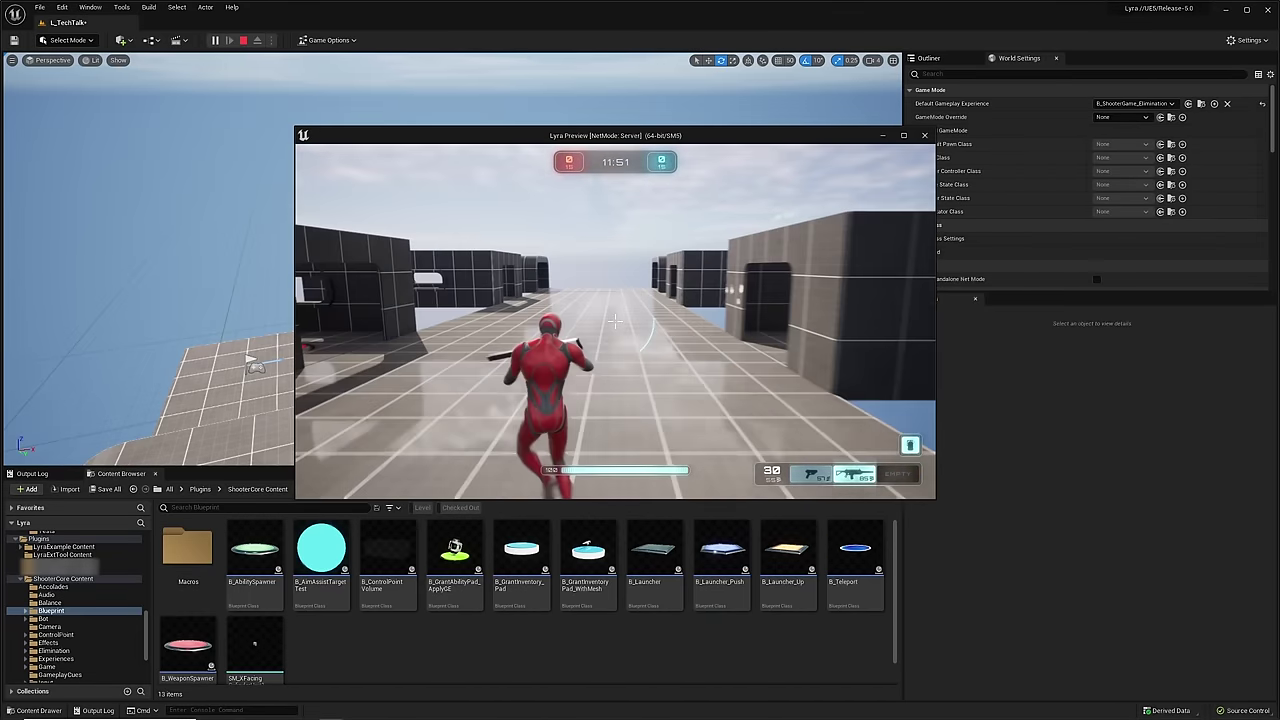
{"action": "key", "text": "Escape"}
{"action": "left_click", "coordinate": [630, 345]}
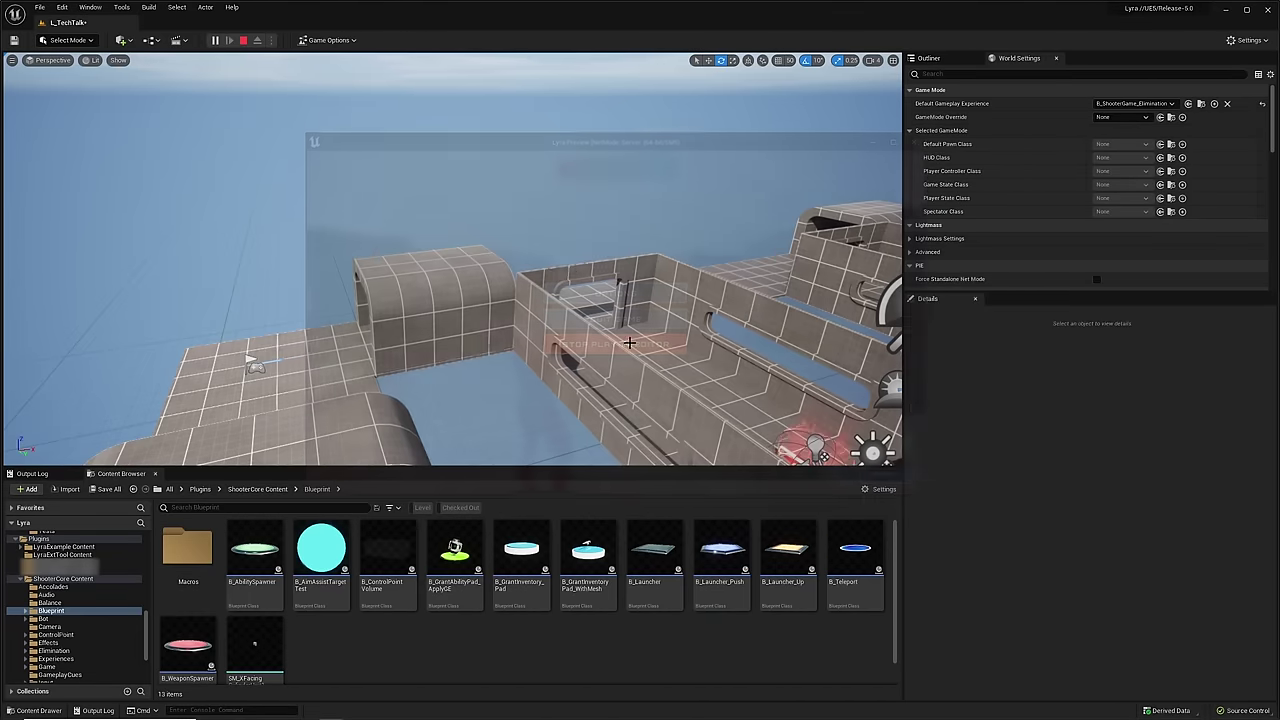
- Add a NavMeshBoundsVolume to the level
{"action": "right_click_drag", "start_coordinate": [453, 258], "coordinate": [410, 292]}
{"action": "right_click_drag", "start_coordinate": [300, 220], "coordinate": [340, 195]}
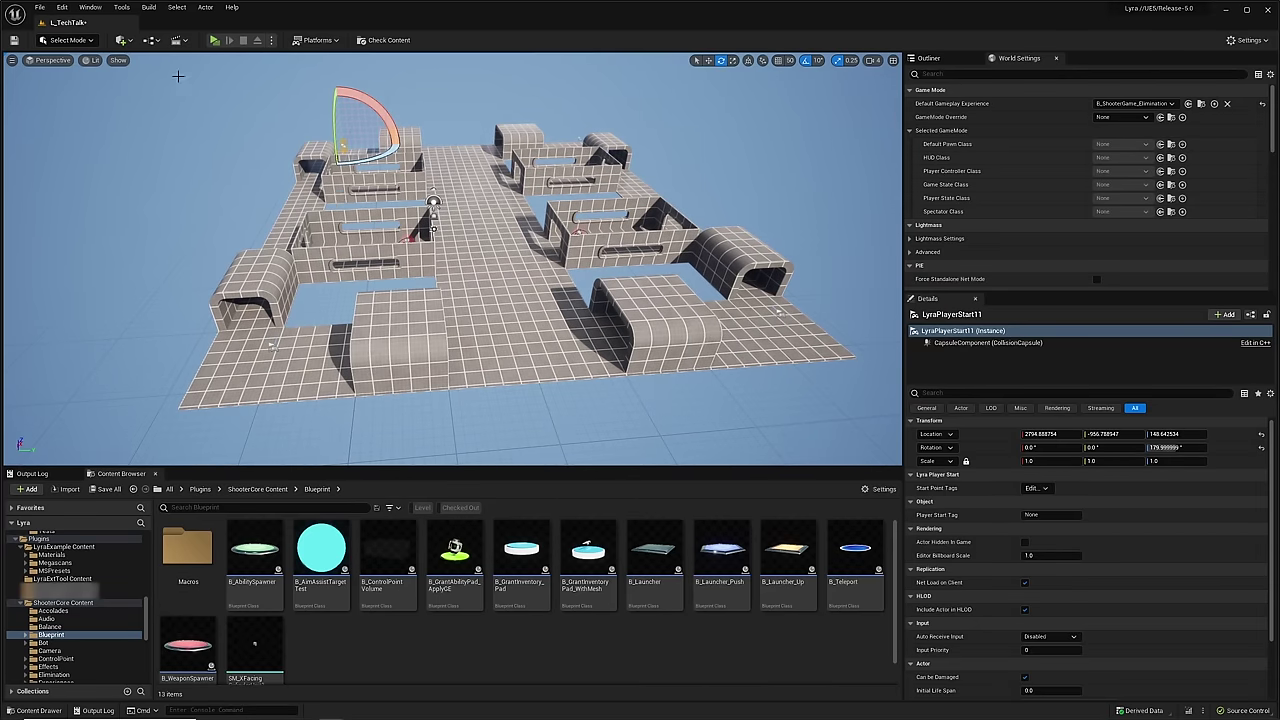
{"action": "left_click", "coordinate": [121, 40]}
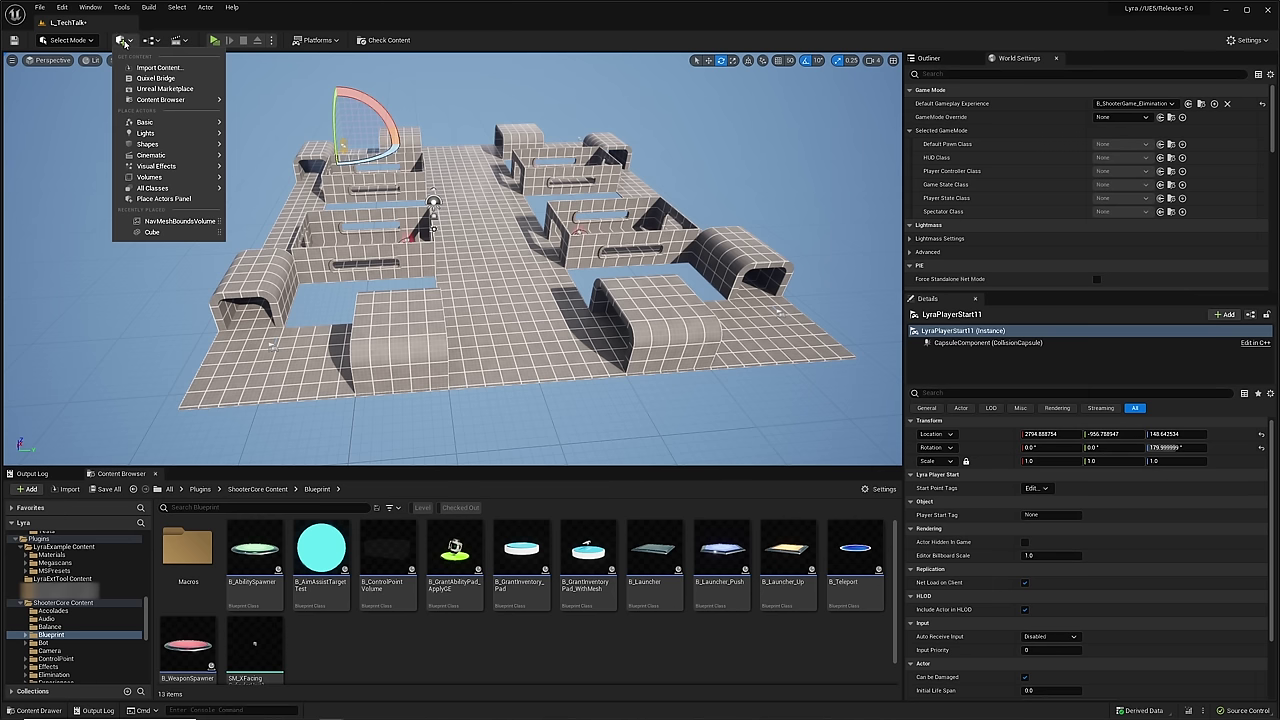
{"action": "type", "text": "nav"}
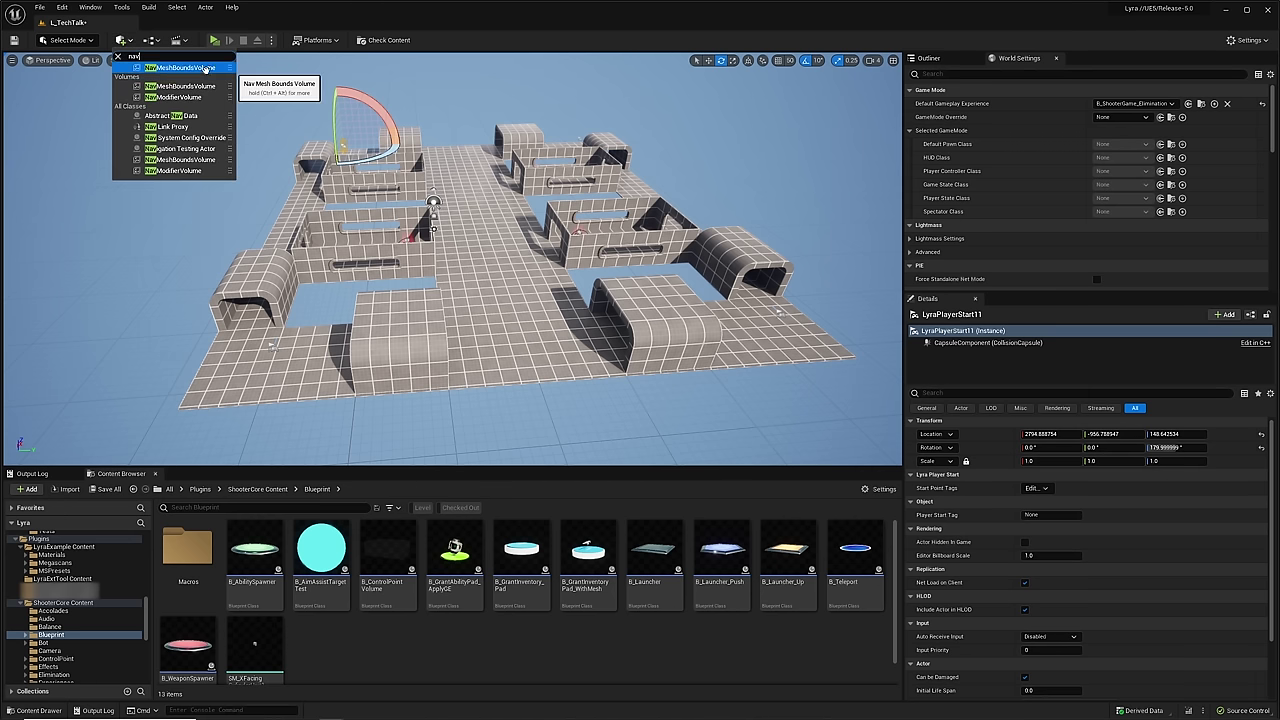
{"action": "key", "text": "Return"}
- Move the nav mesh bounds volume to the middle of the arena floor, at about X 997, Y 418, Z -19
{"action": "right_click_drag", "start_coordinate": [373, 161], "coordinate": [364, 190]}
{"action": "key", "text": "w"}
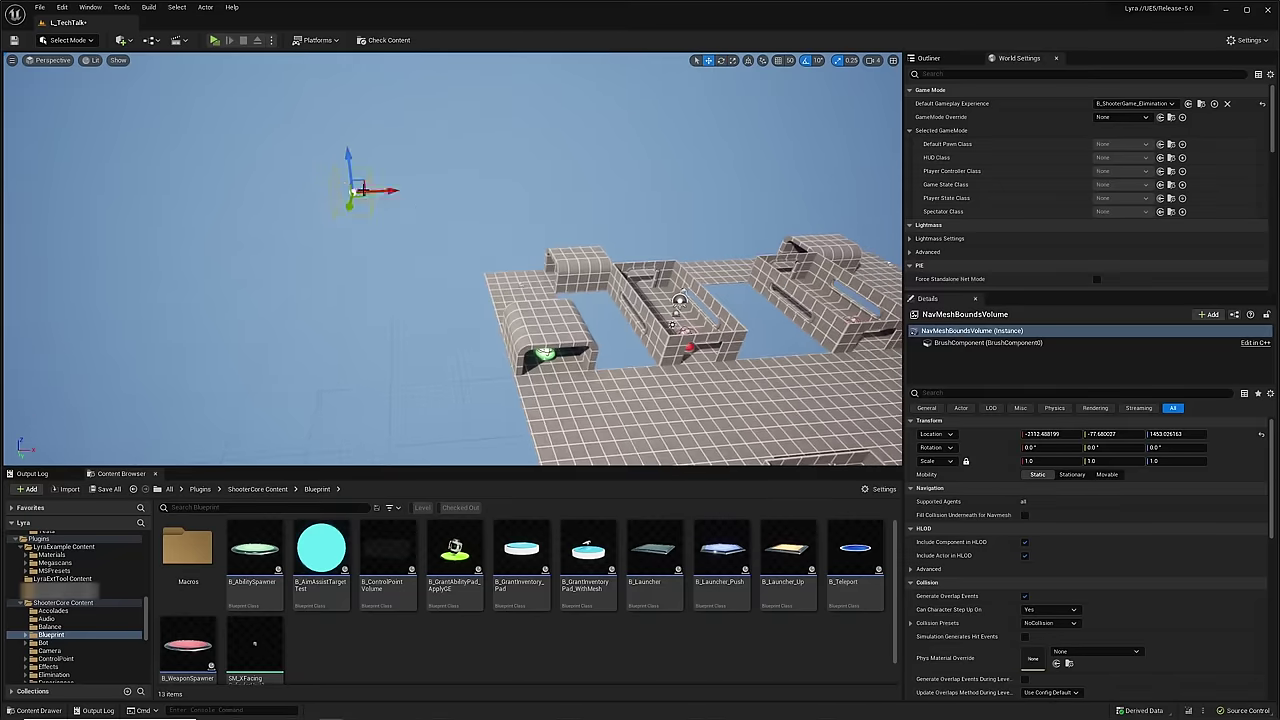
{"action": "left_click_drag", "start_coordinate": [379, 189], "coordinate": [888, 179]}
{"action": "right_click_drag", "start_coordinate": [755, 185], "coordinate": [825, 195]}
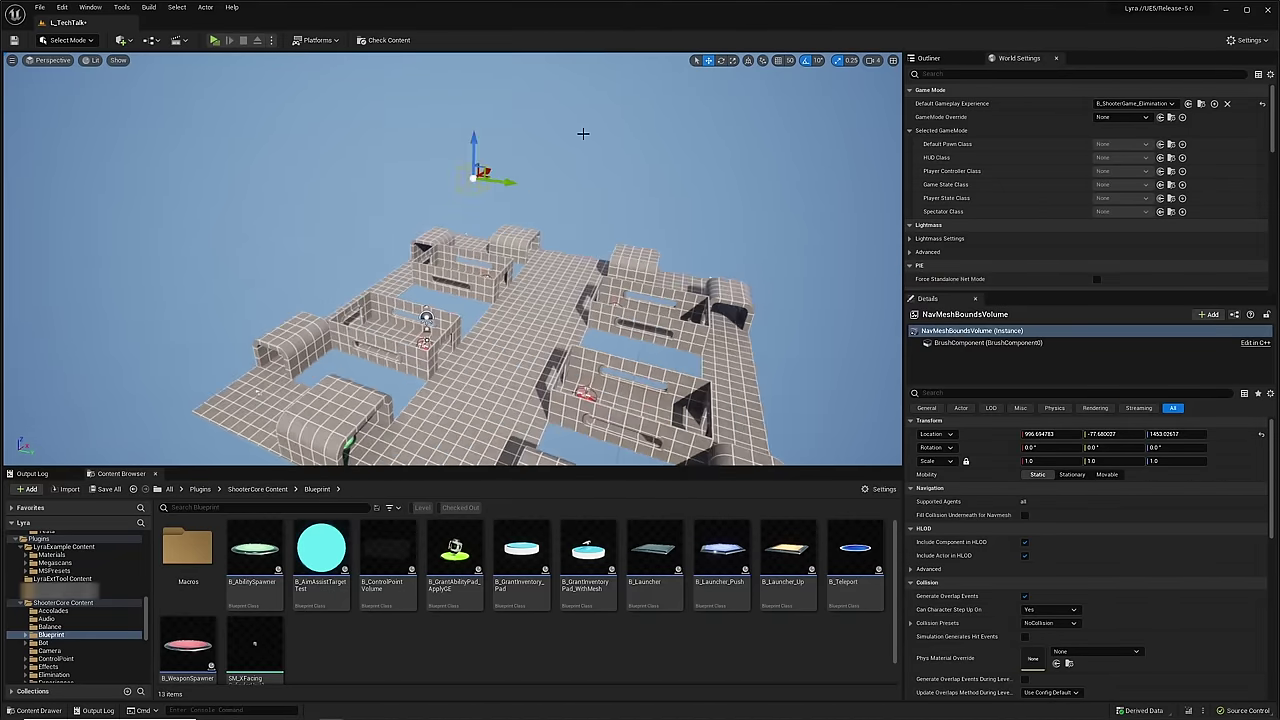
{"action": "left_click_drag", "start_coordinate": [473, 147], "coordinate": [520, 307]}
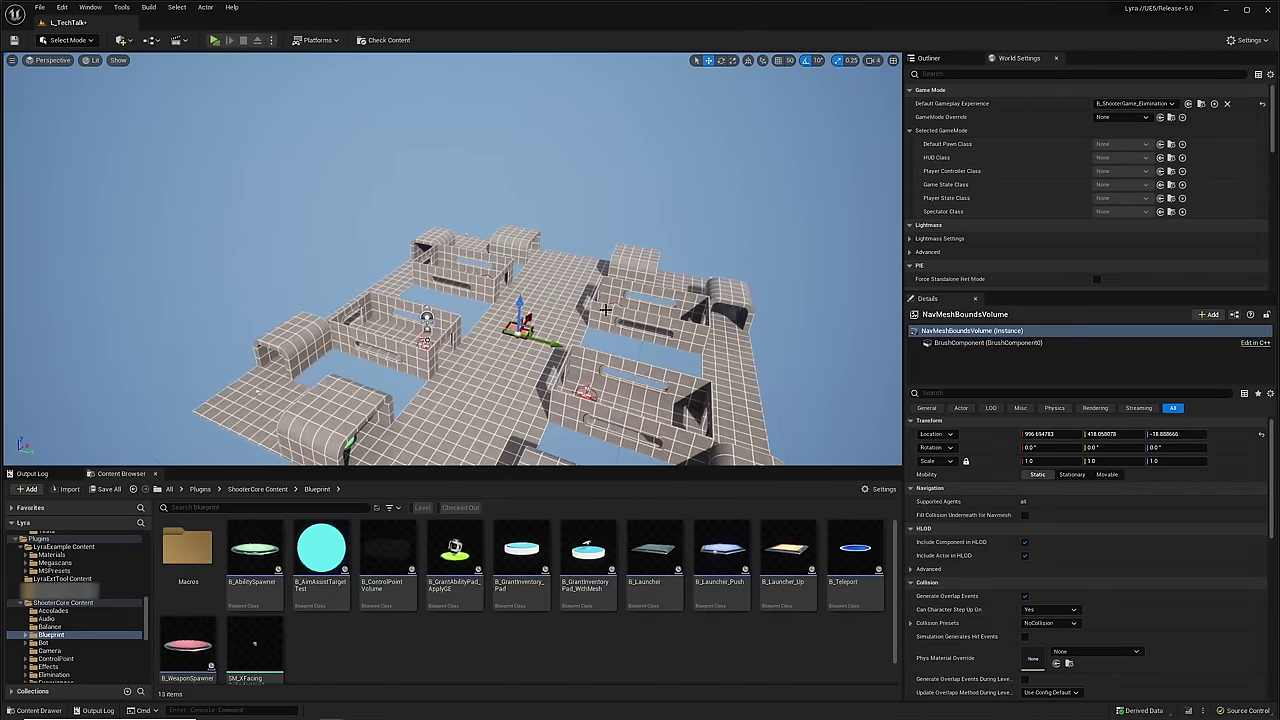
- Scale the nav mesh bounds volume to X 21, Y 21.25, Z 5 so it encloses the whole arena
{"action": "right_click_drag", "start_coordinate": [520, 307], "coordinate": [527, 270]}
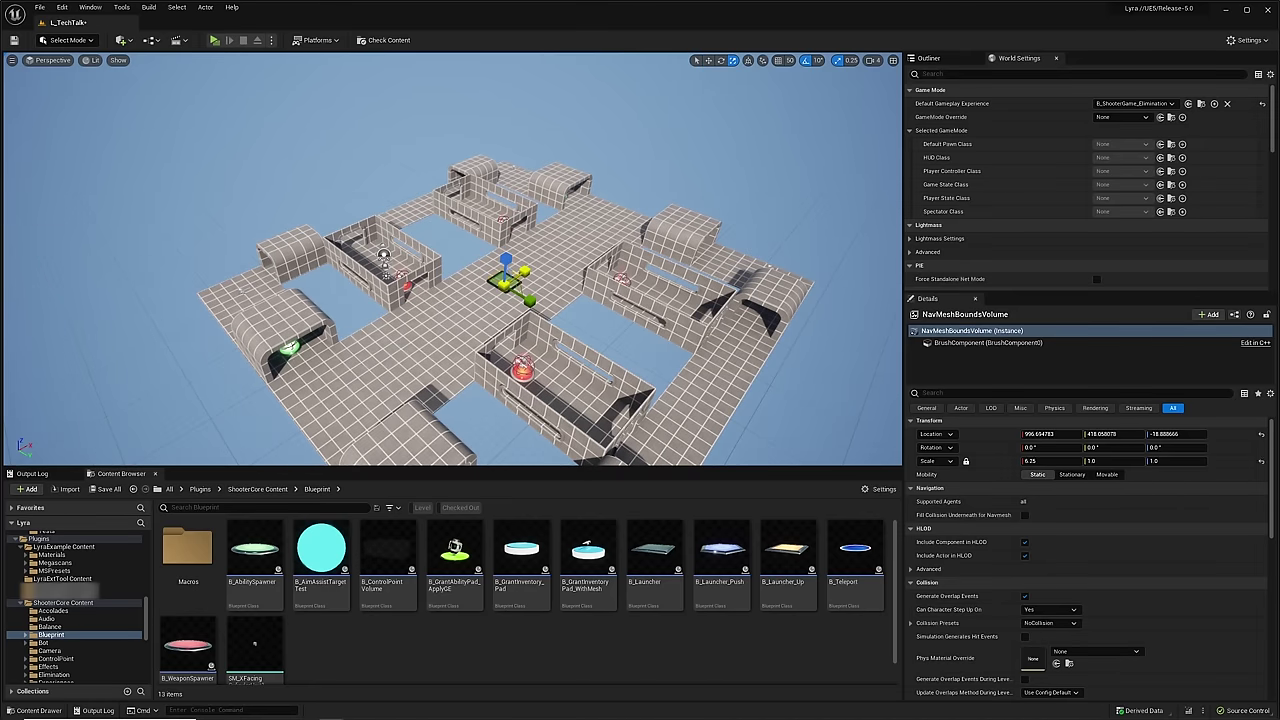
{"action": "left_click_drag", "start_coordinate": [525, 271], "coordinate": [533, 266]}
{"action": "right_click_drag", "start_coordinate": [524, 271], "coordinate": [560, 264]}
{"action": "left_click_drag", "start_coordinate": [484, 329], "coordinate": [486, 326]}
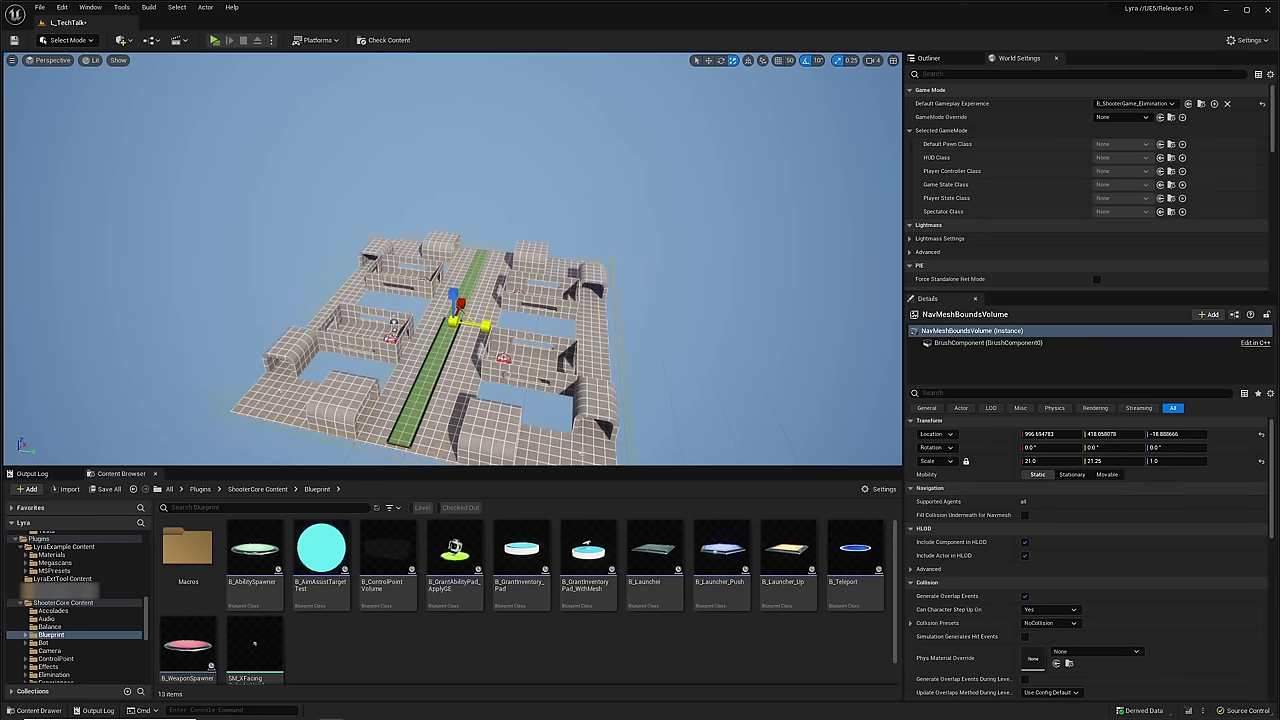
{"action": "left_click_drag", "start_coordinate": [454, 294], "coordinate": [454, 290]}
{"action": "right_click_drag", "start_coordinate": [454, 290], "coordinate": [420, 304]}
{"action": "key", "text": "w"}
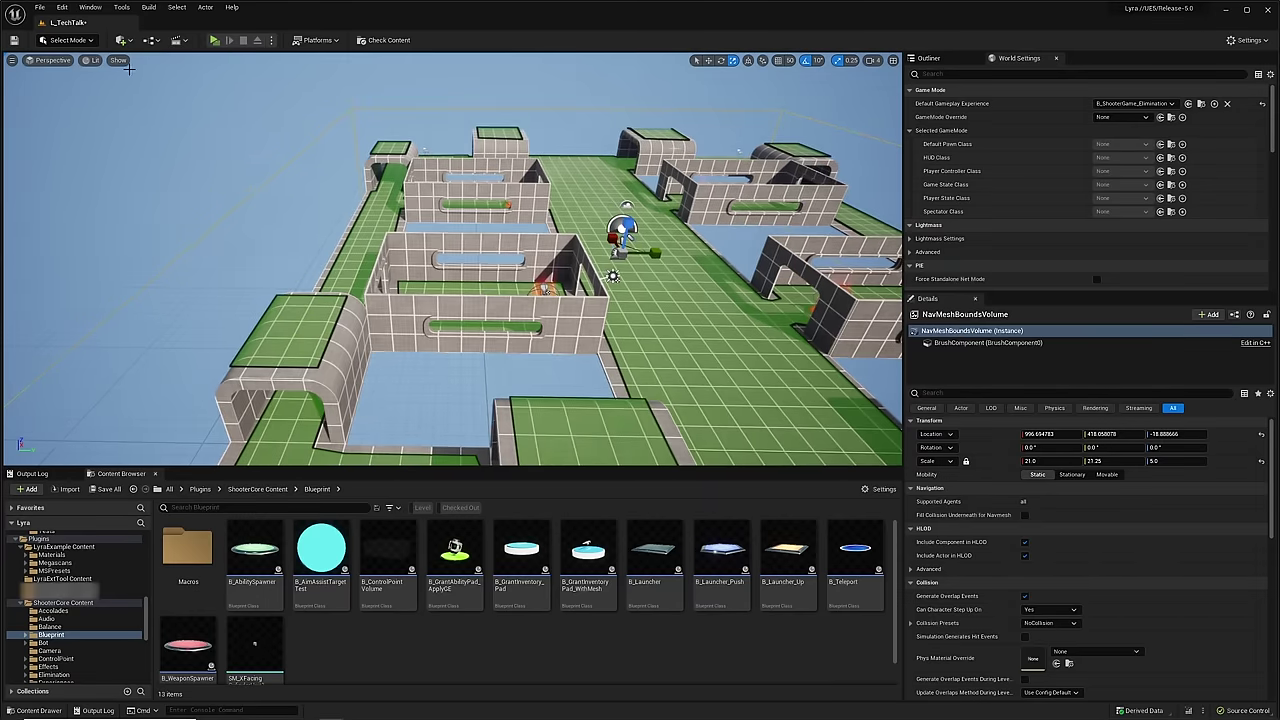
- Set Override Num Player Bots to Spawn to 3 in the Lyra Developer Settings of the editor preferences
{"action": "left_click", "coordinate": [62, 8]}
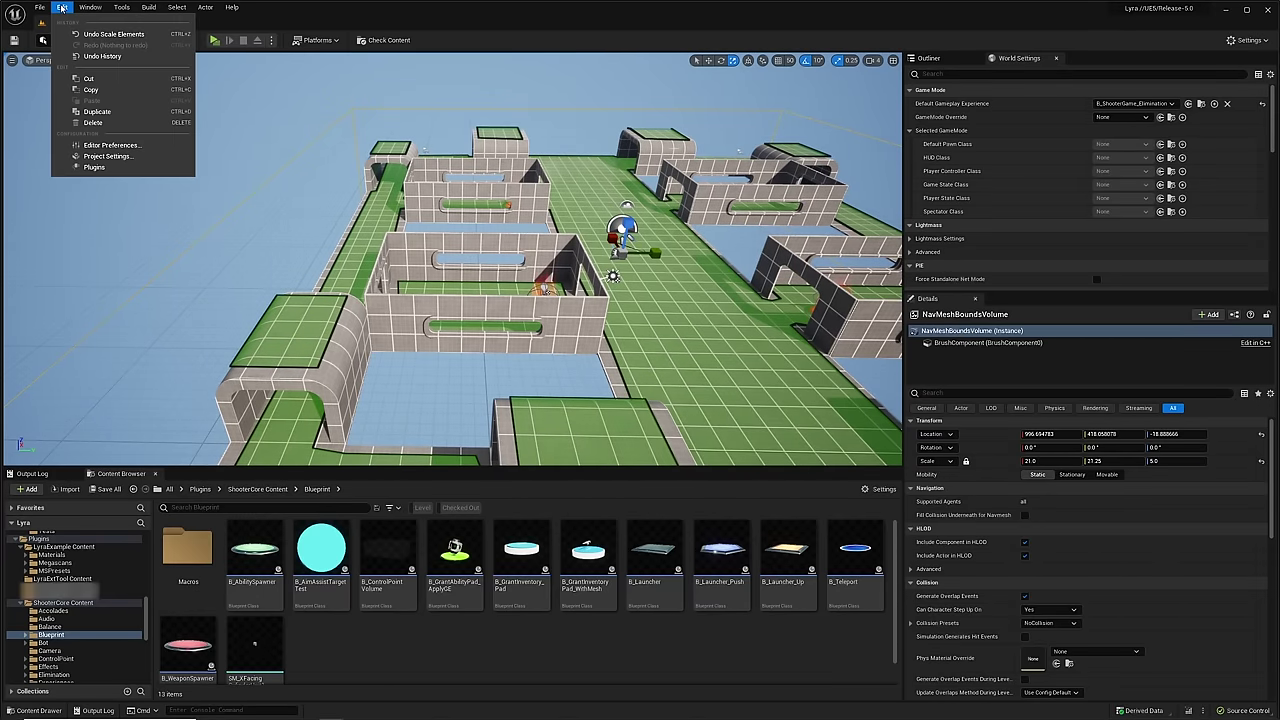
{"action": "left_click", "coordinate": [112, 146]}
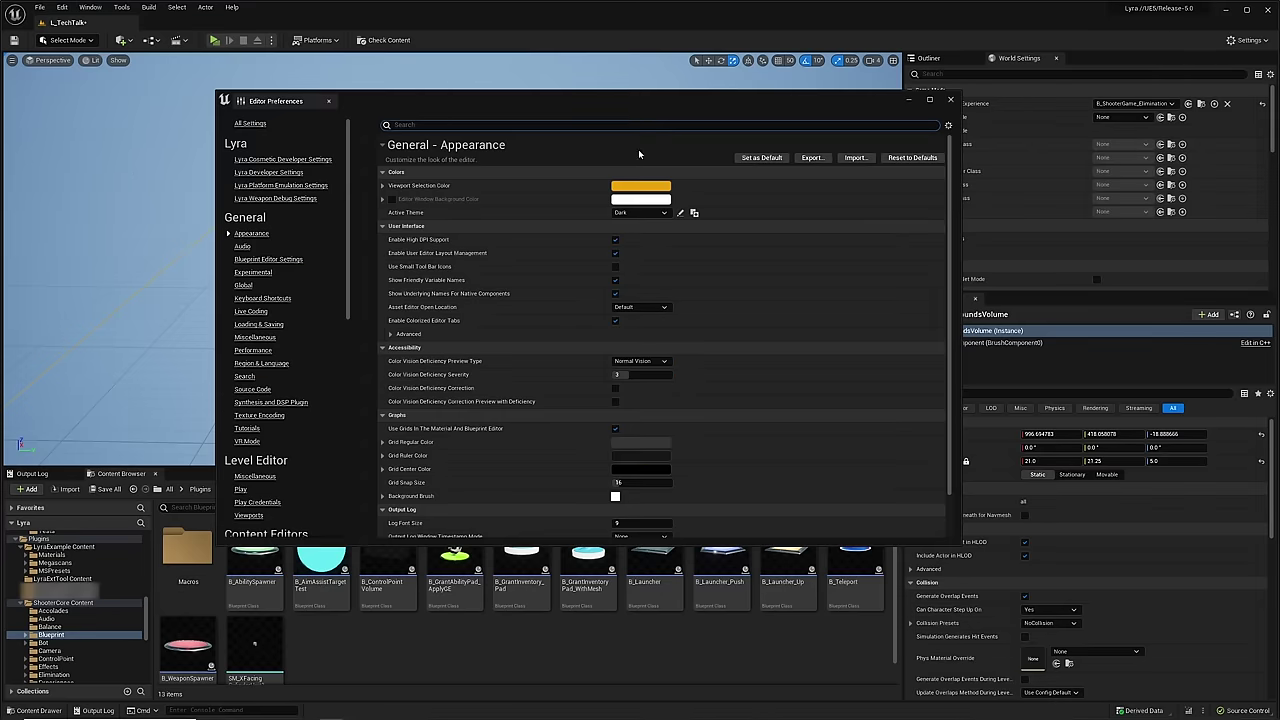
{"action": "left_click", "coordinate": [272, 159]}
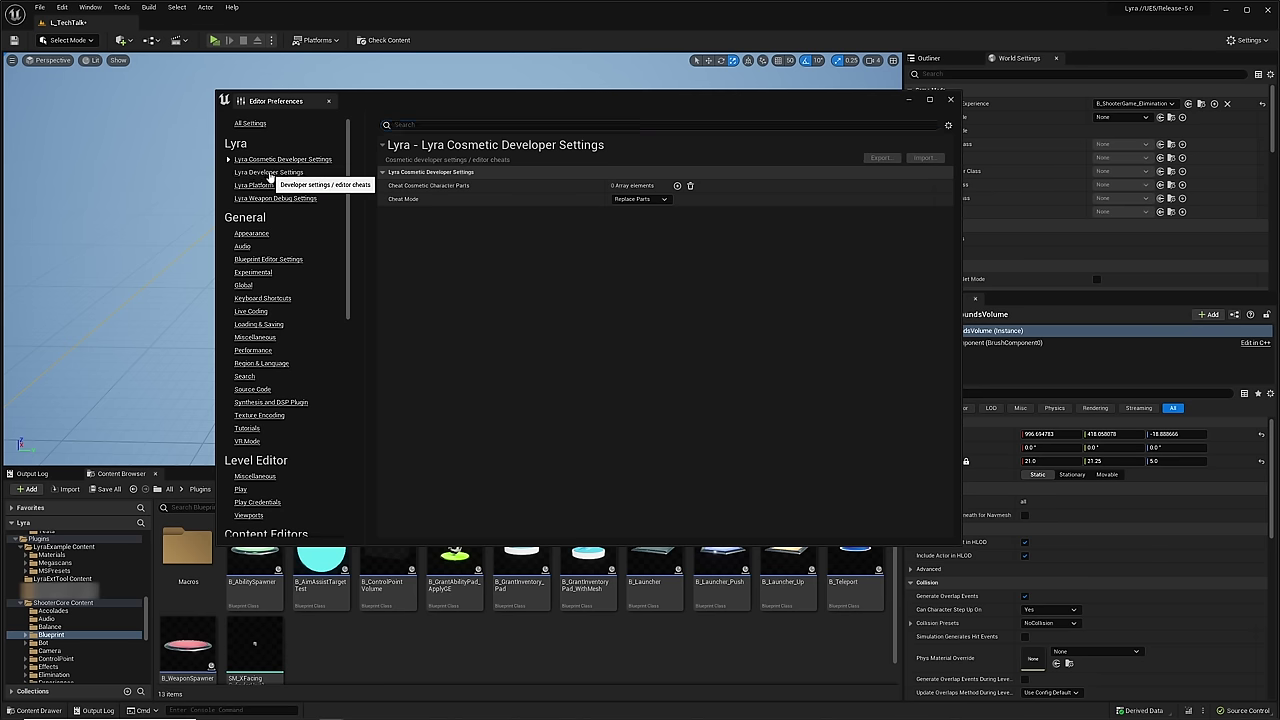
{"action": "left_click", "coordinate": [268, 172]}
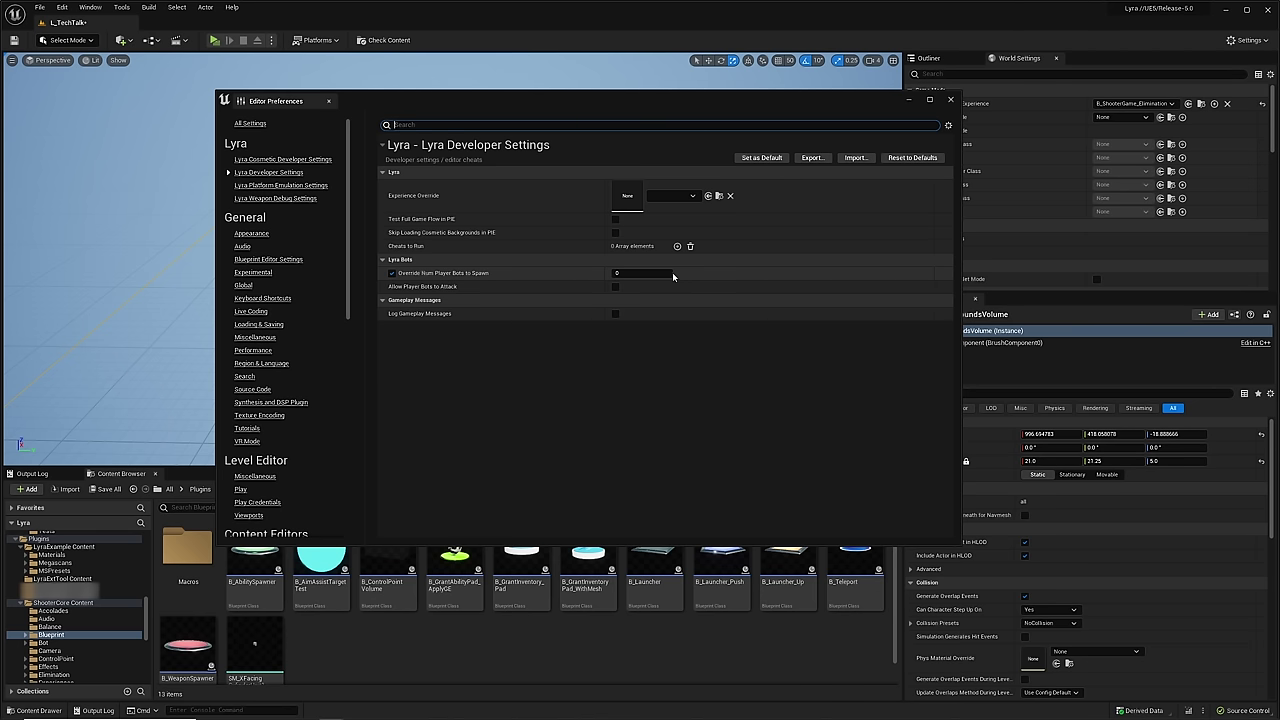
{"action": "left_click", "coordinate": [633, 272]}
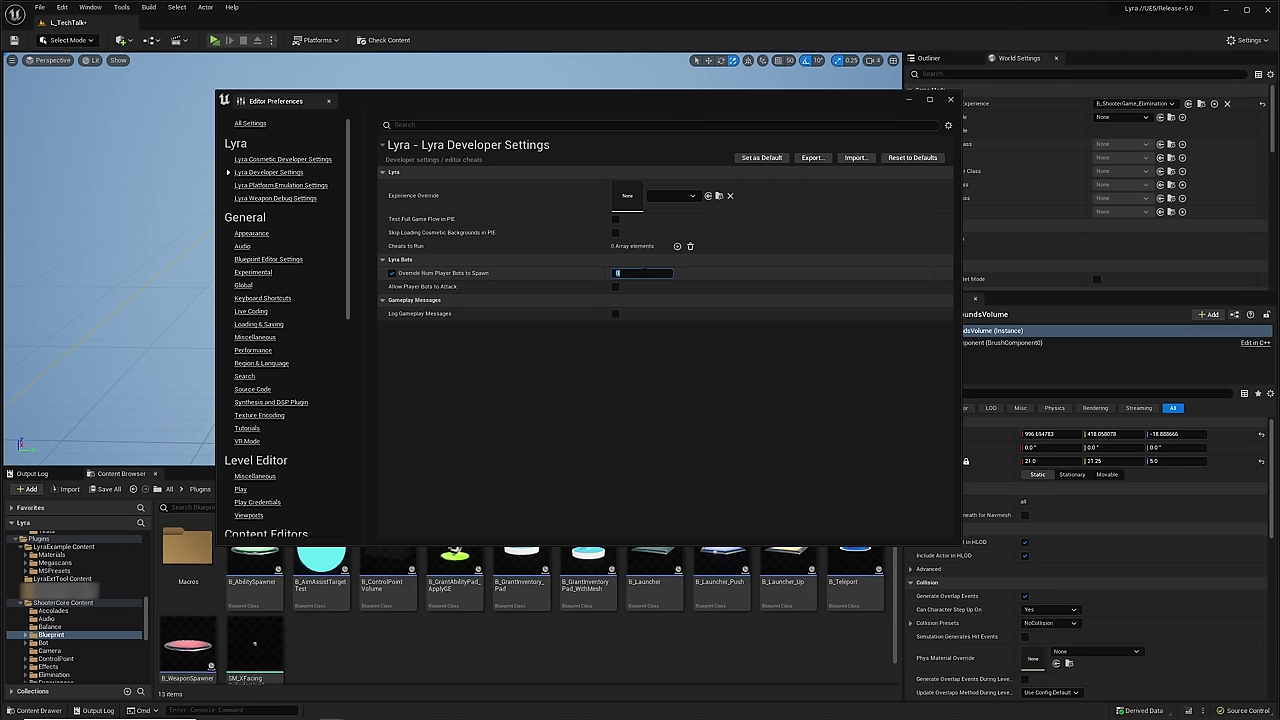
{"action": "type", "text": "3"}
{"action": "key", "text": "Return"}
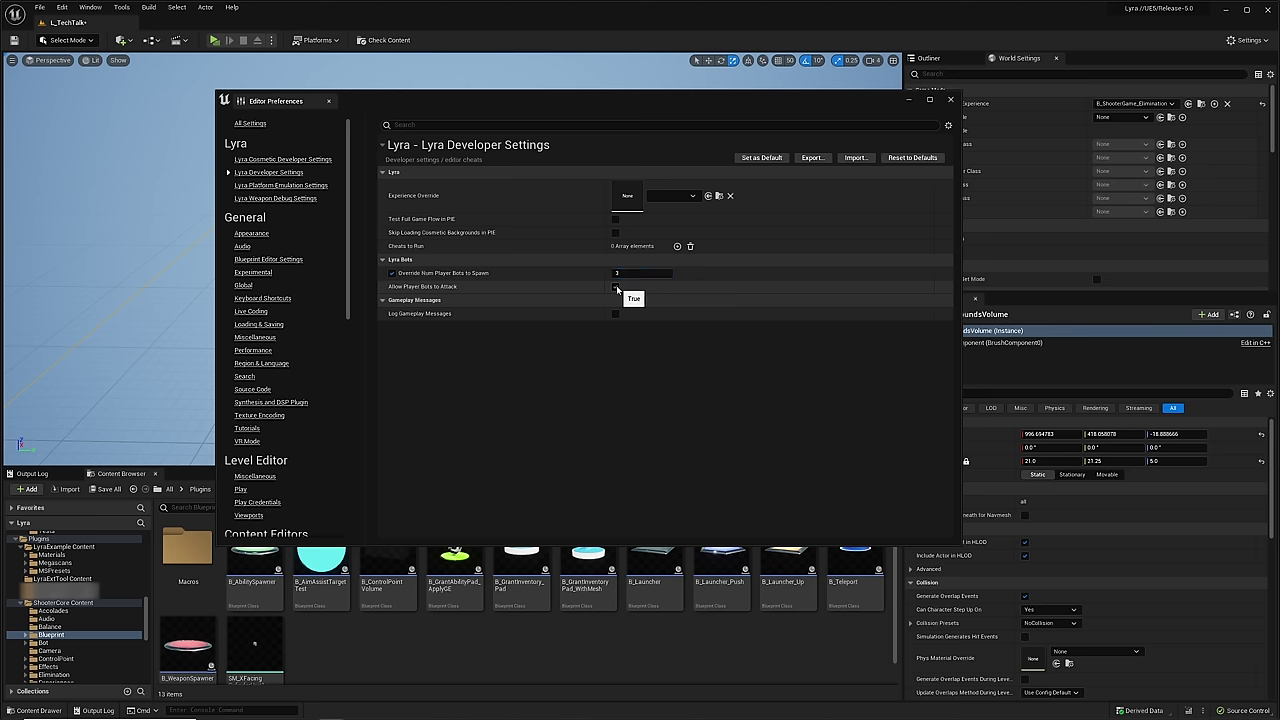
- Close the editor preferences and play-test the TechTalk arena, running through it, shooting at the bots and reloading
{"action": "left_click", "coordinate": [951, 103]}
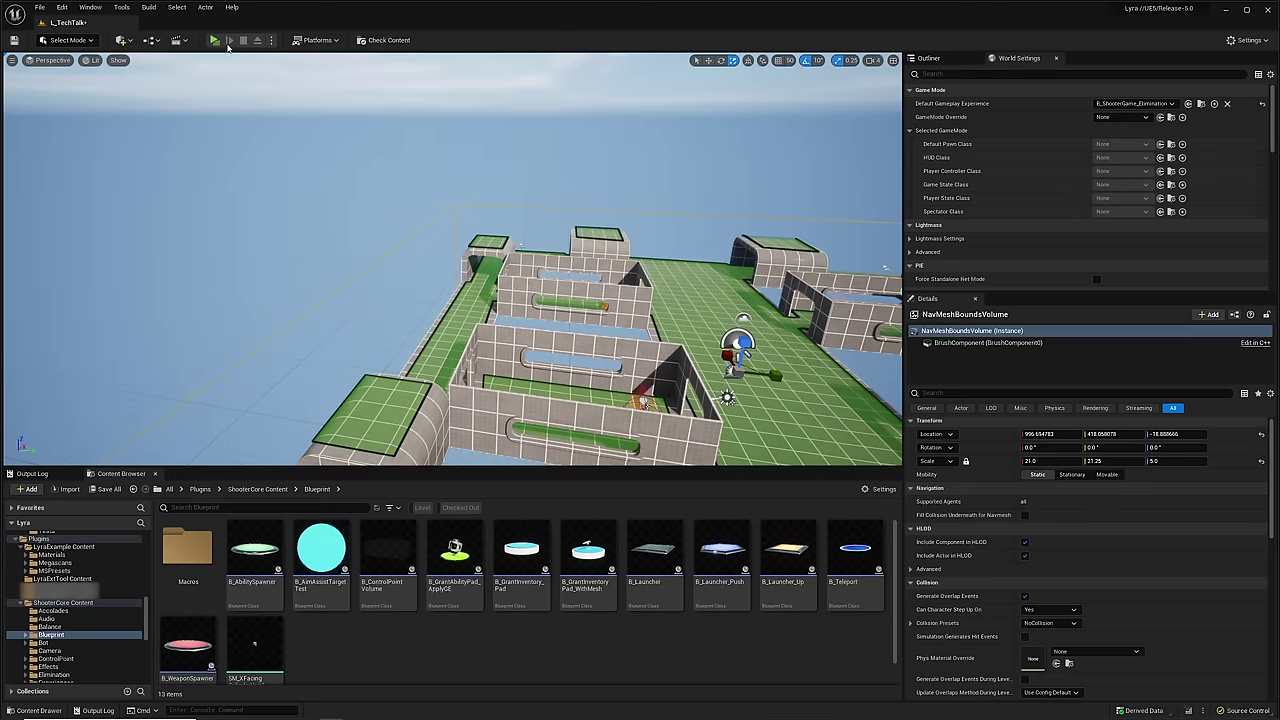
{"action": "left_click", "coordinate": [214, 40]}
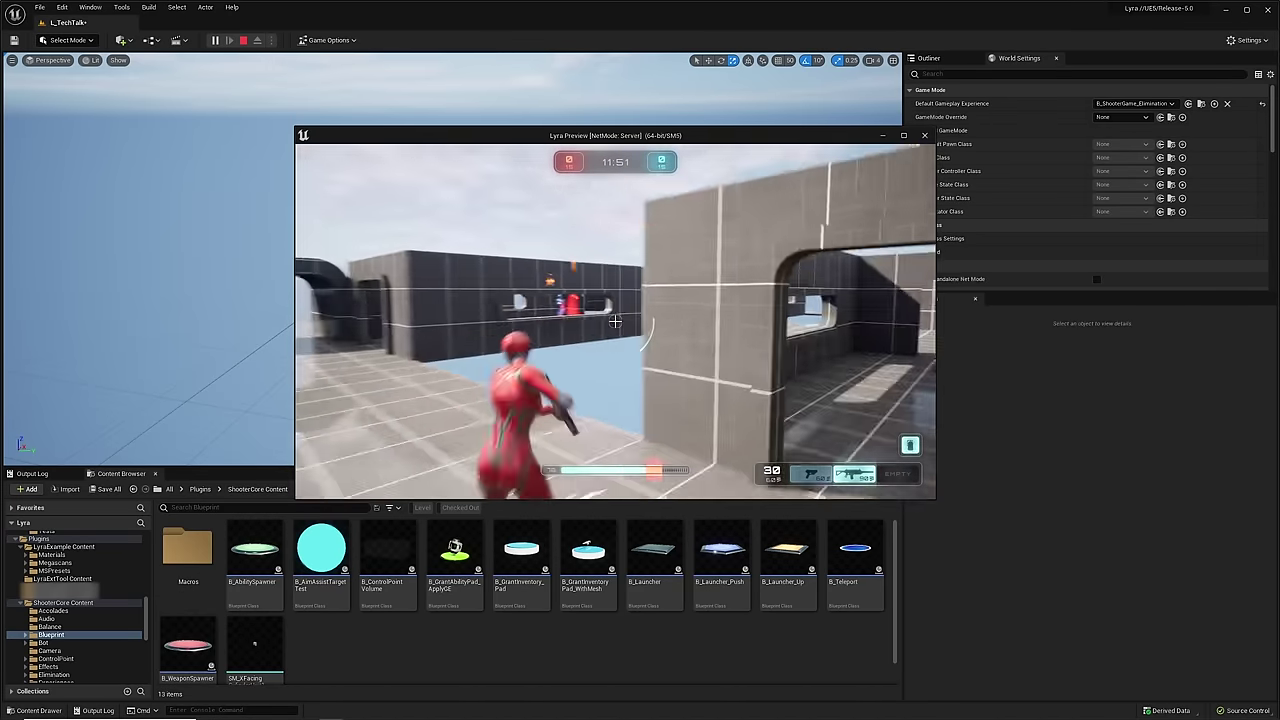
{"action": "left_click", "coordinate": [615, 321]}
{"action": "key", "text": "w"}
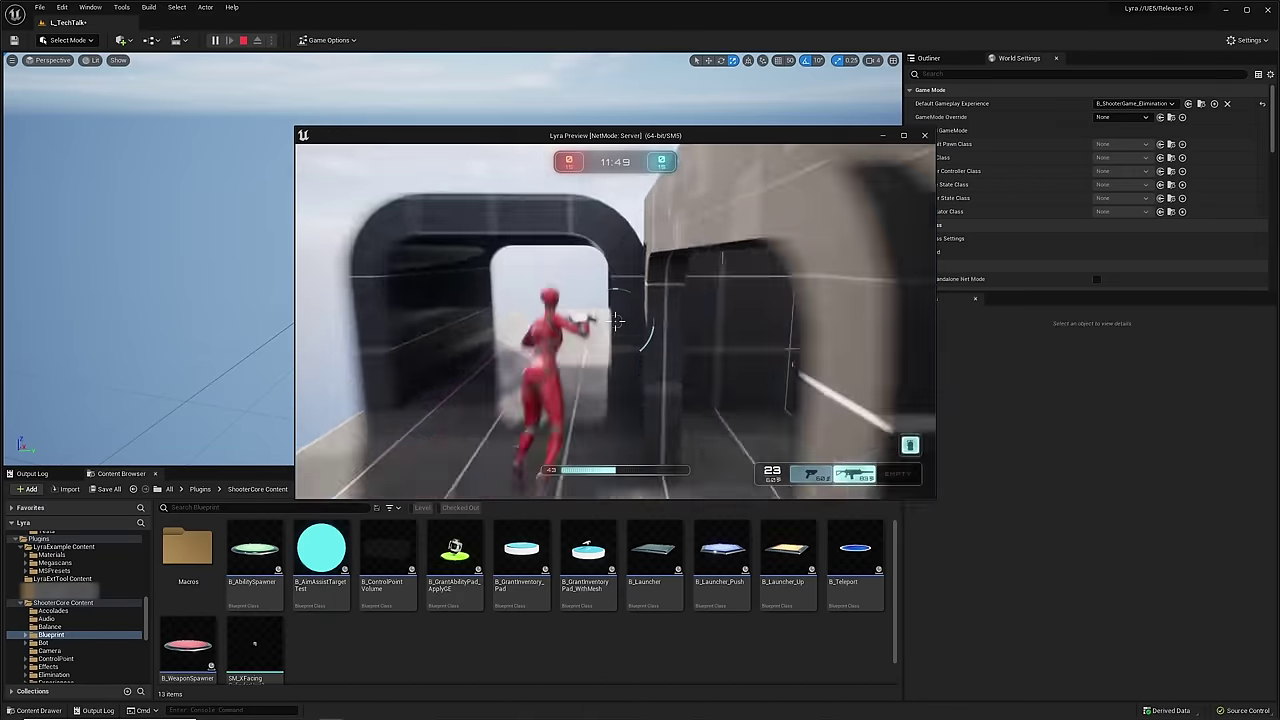
{"action": "key", "text": "w"}
{"action": "right_click", "coordinate": [615, 321]}
{"action": "left_click", "coordinate": [615, 321]}
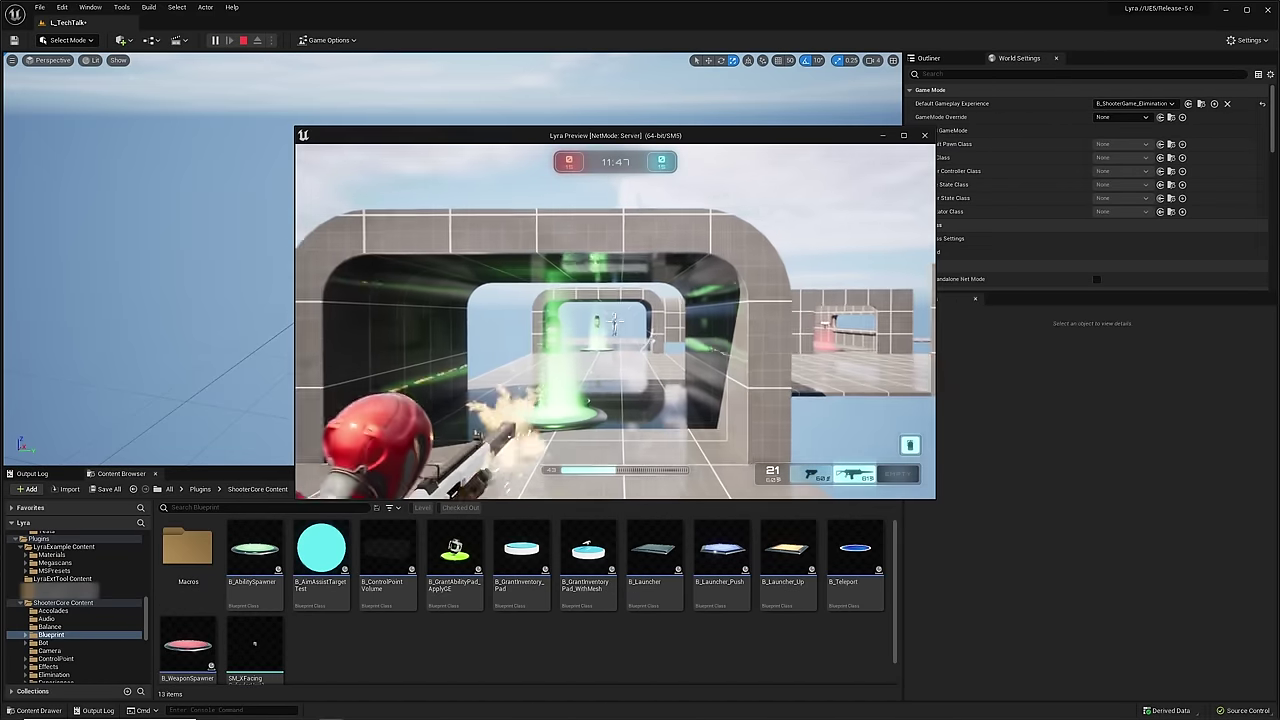
{"action": "left_click", "coordinate": [615, 321]}
{"action": "key", "text": "w"}
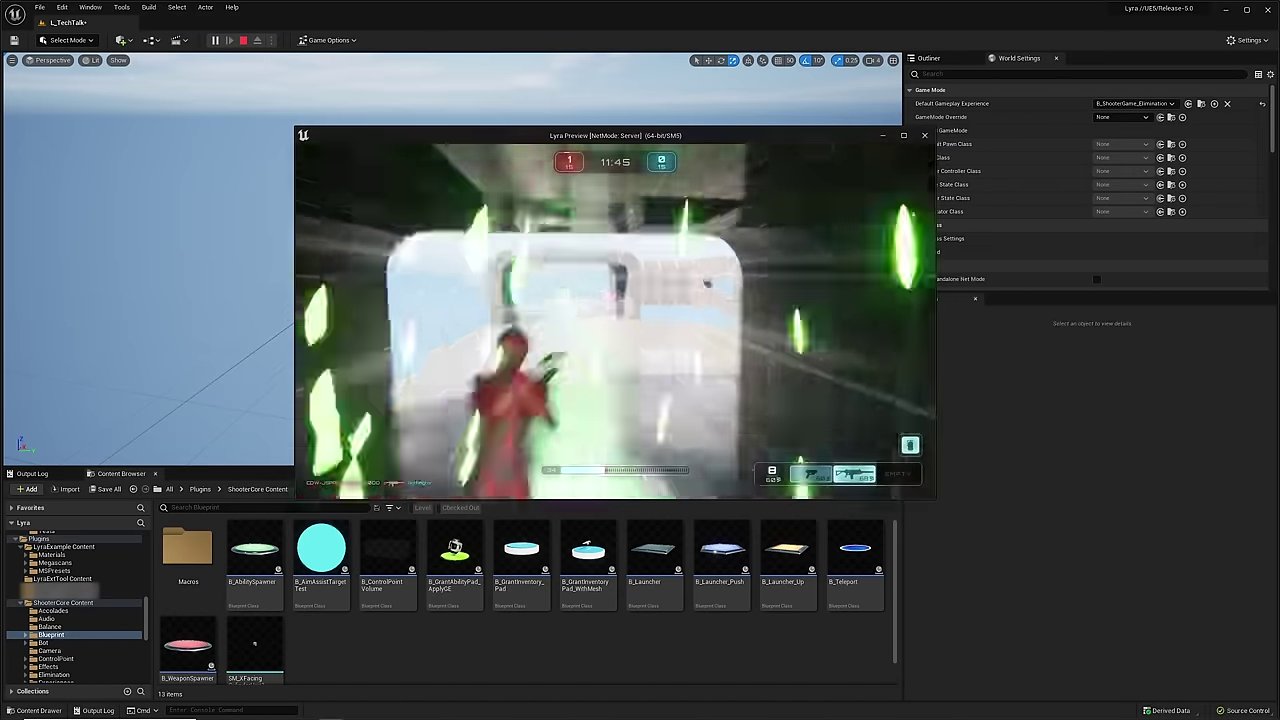
{"action": "key", "text": "r"}
{"action": "key", "text": "w"}
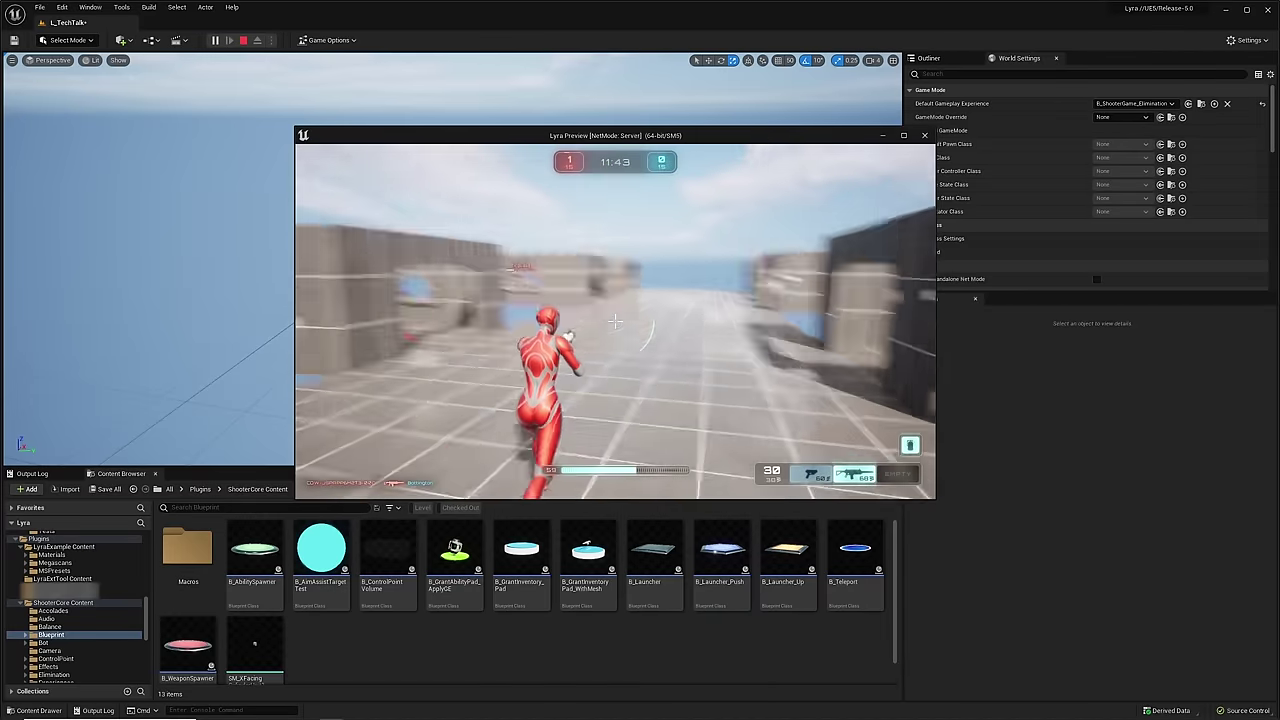
{"action": "key", "text": "w"}
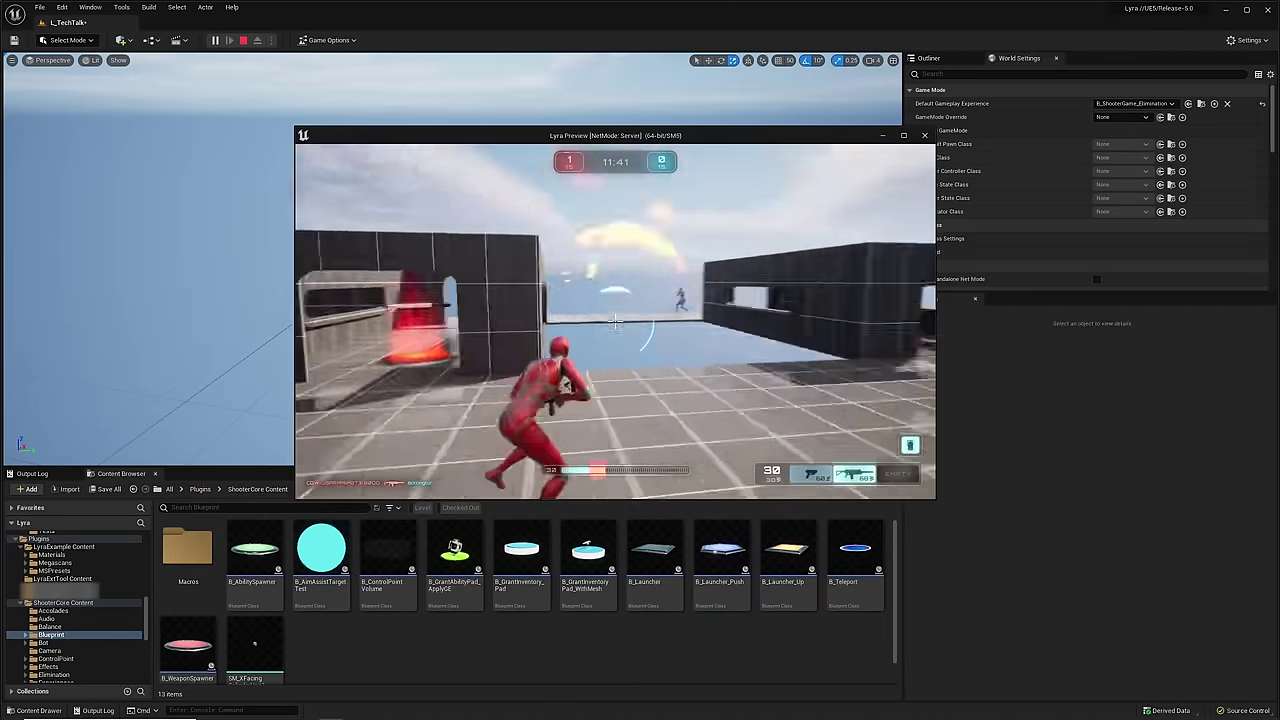
{"action": "left_click", "coordinate": [615, 320]}
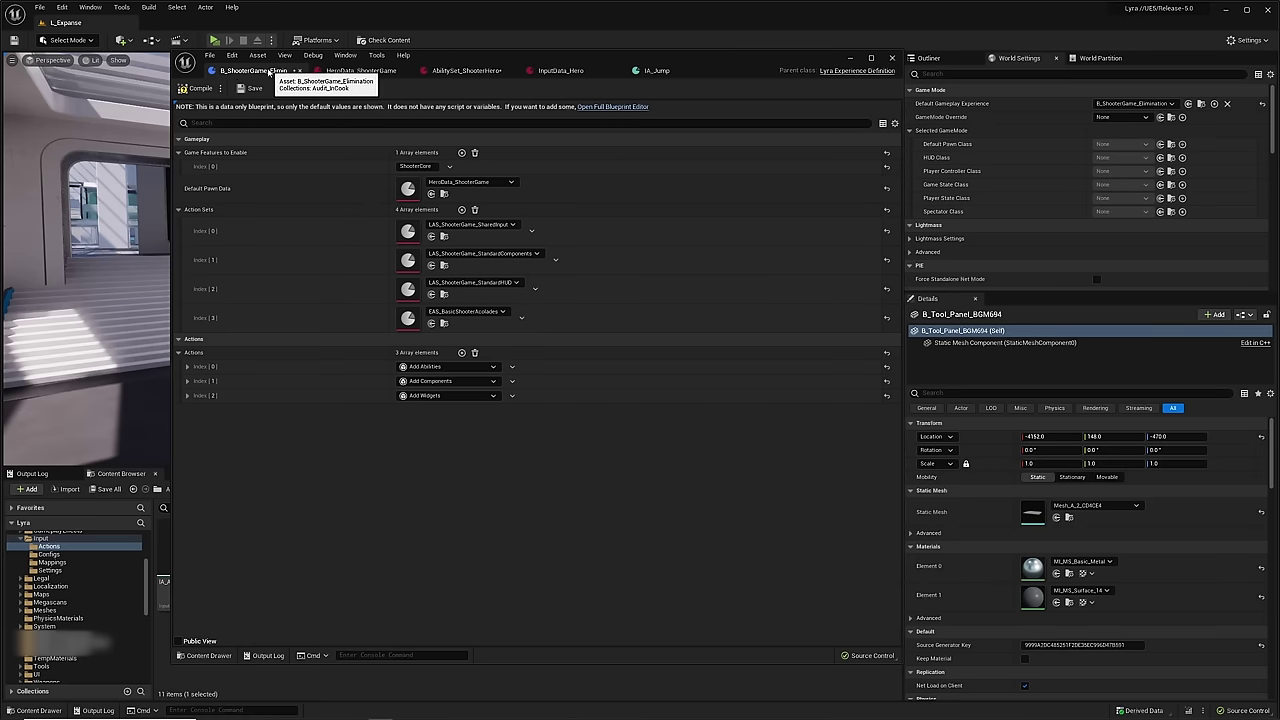
- Inspect the elimination experience's HeroData_ShooterGame pawn data and its AbilitySet_ShooterHero, including the dash ability's input tag
{"action": "double_click", "coordinate": [407, 189]}
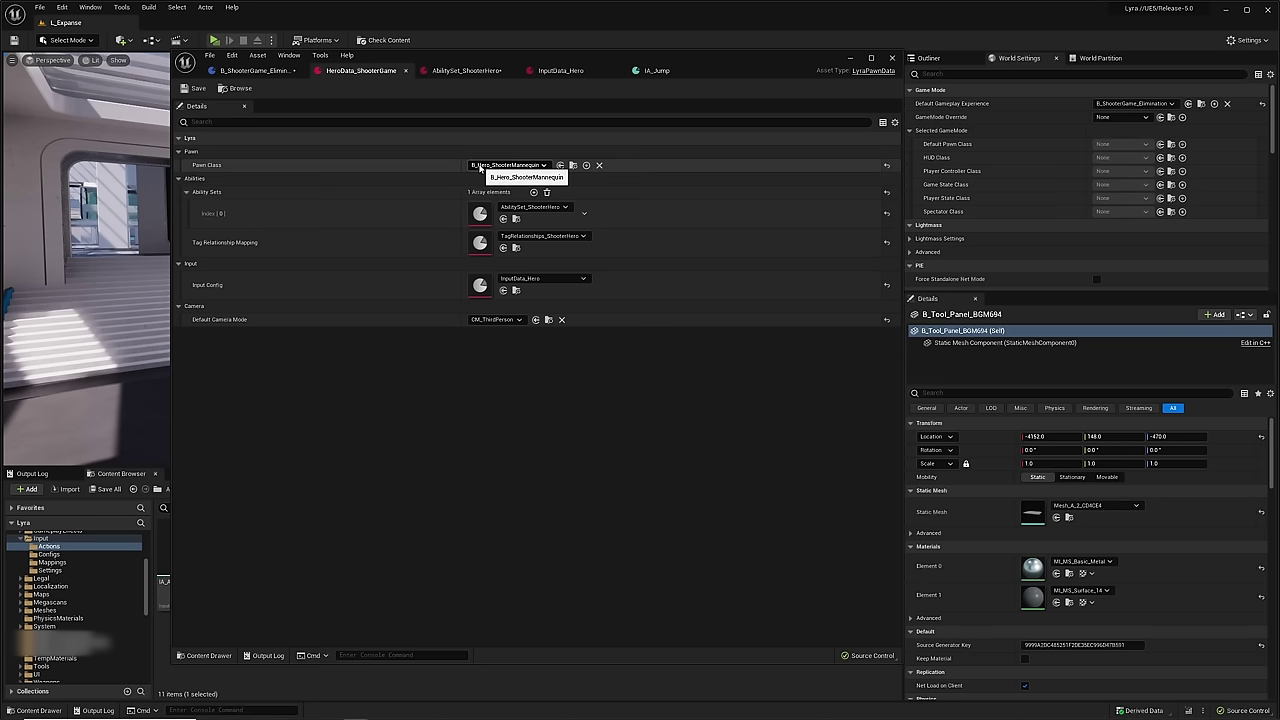
{"action": "double_click", "coordinate": [478, 216]}
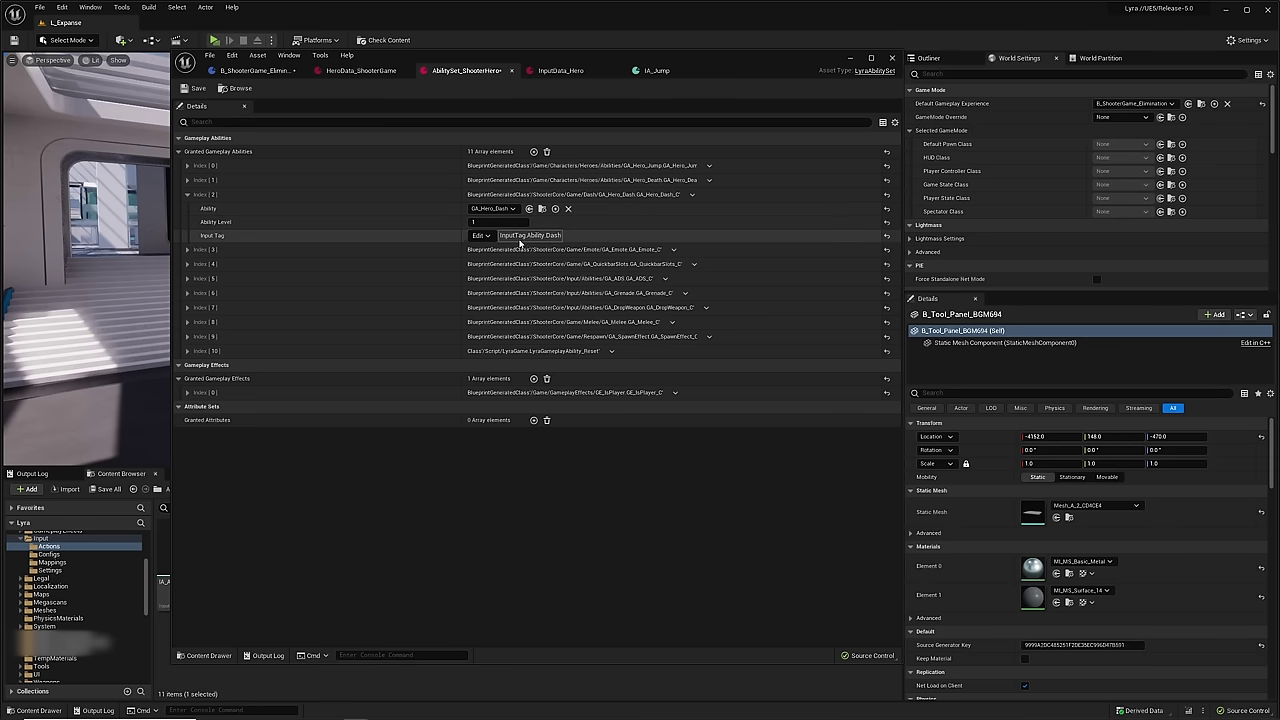
{"action": "left_click", "coordinate": [365, 71]}
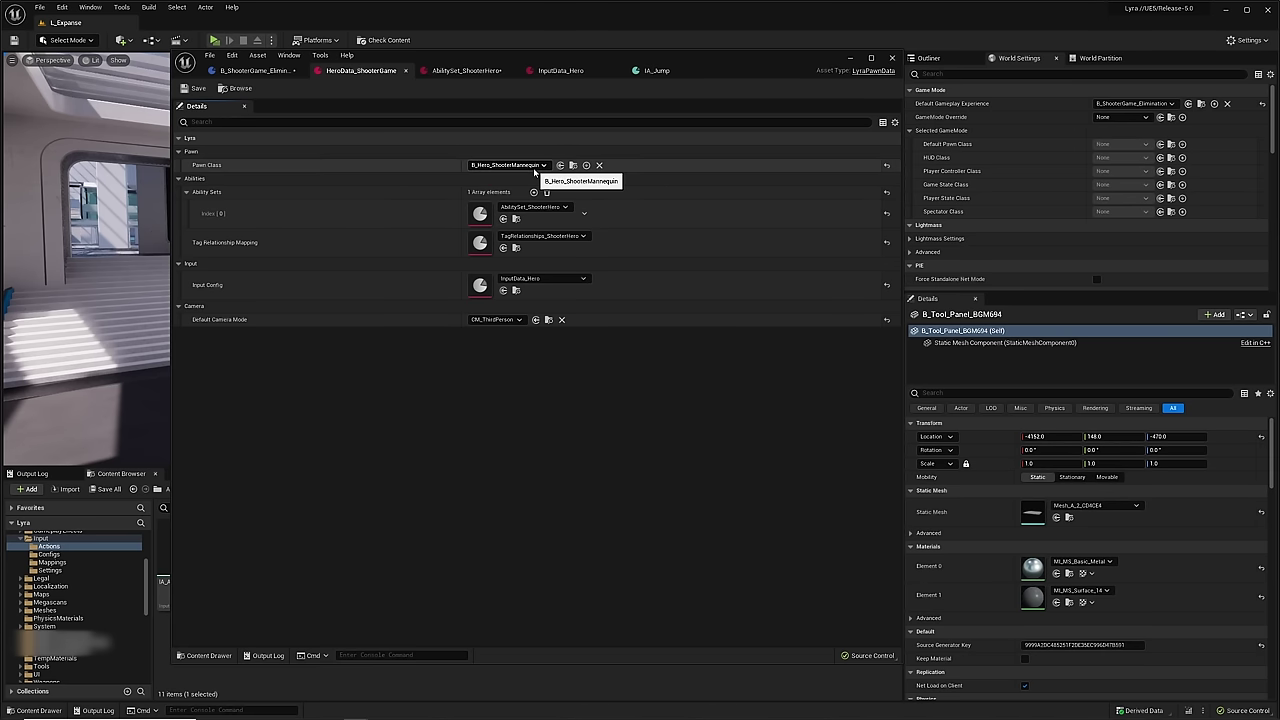
{"action": "left_click", "coordinate": [466, 71]}
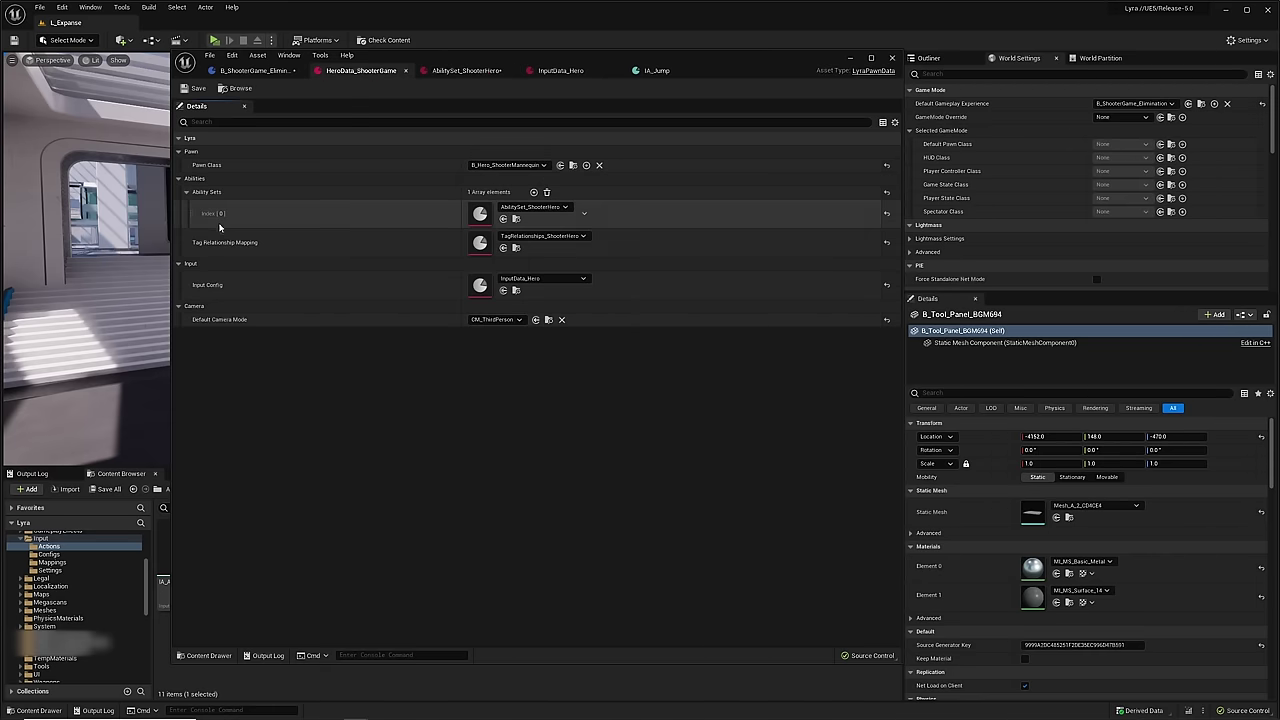
- Review the InputData_Hero input config and the value type of the IA_Jump input action, ending on the hero pawn data
{"action": "double_click", "coordinate": [478, 287]}
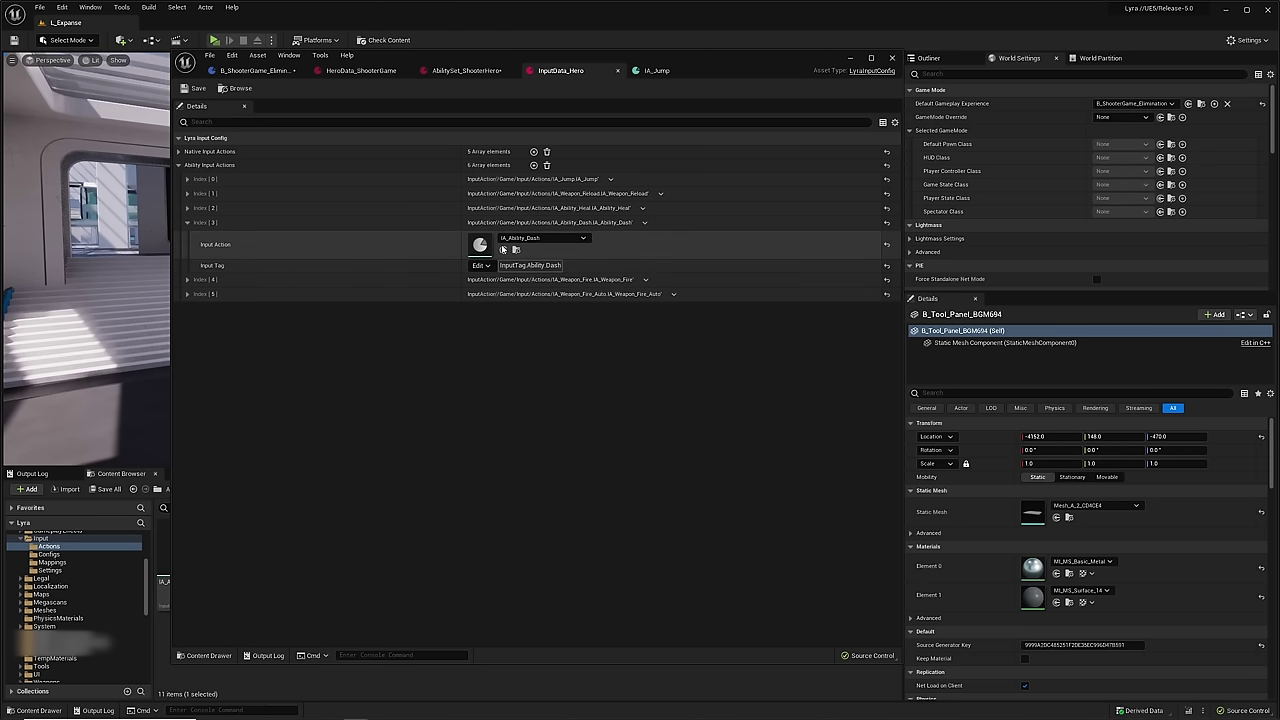
{"action": "left_click", "coordinate": [660, 72]}
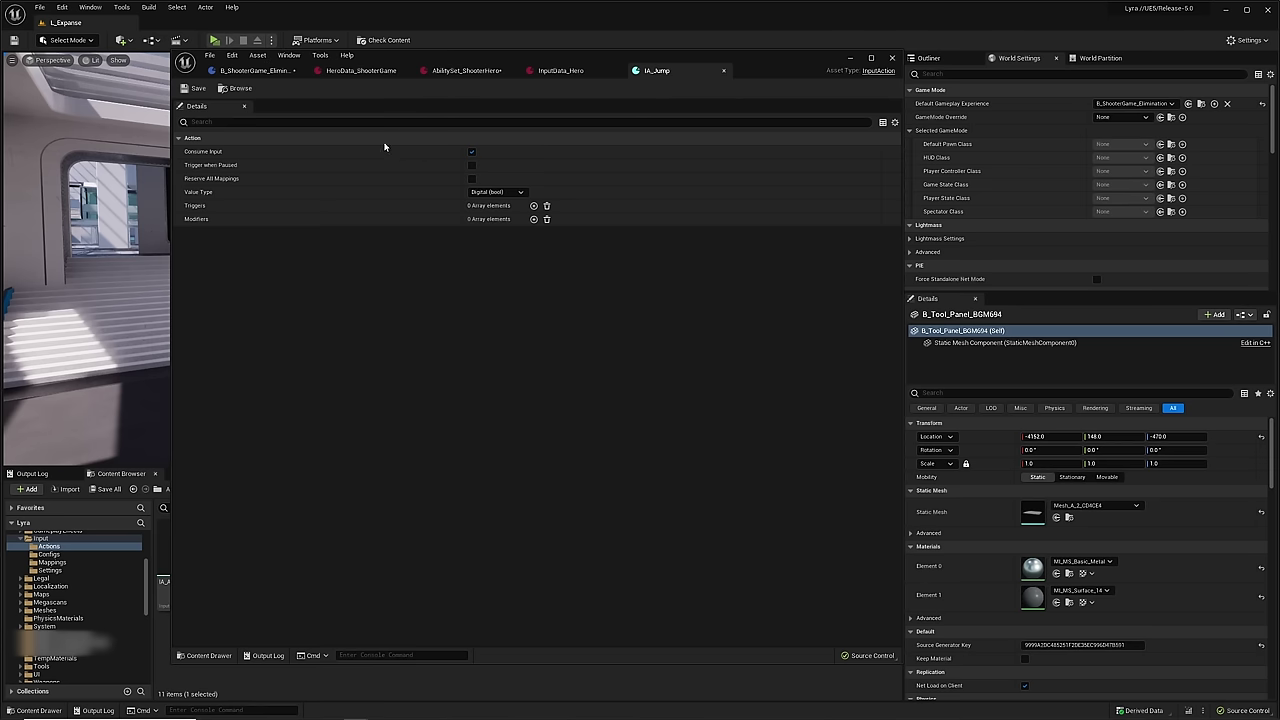
{"action": "left_click", "coordinate": [517, 193]}
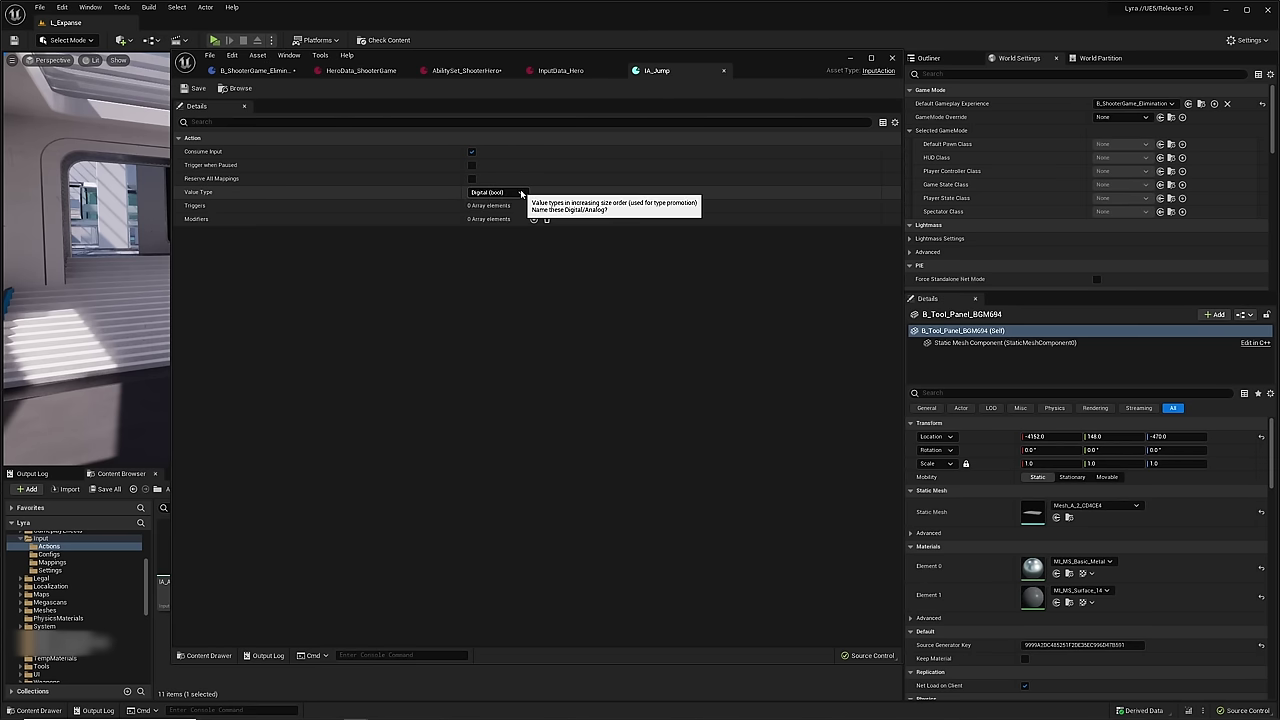
{"action": "left_click", "coordinate": [487, 201]}
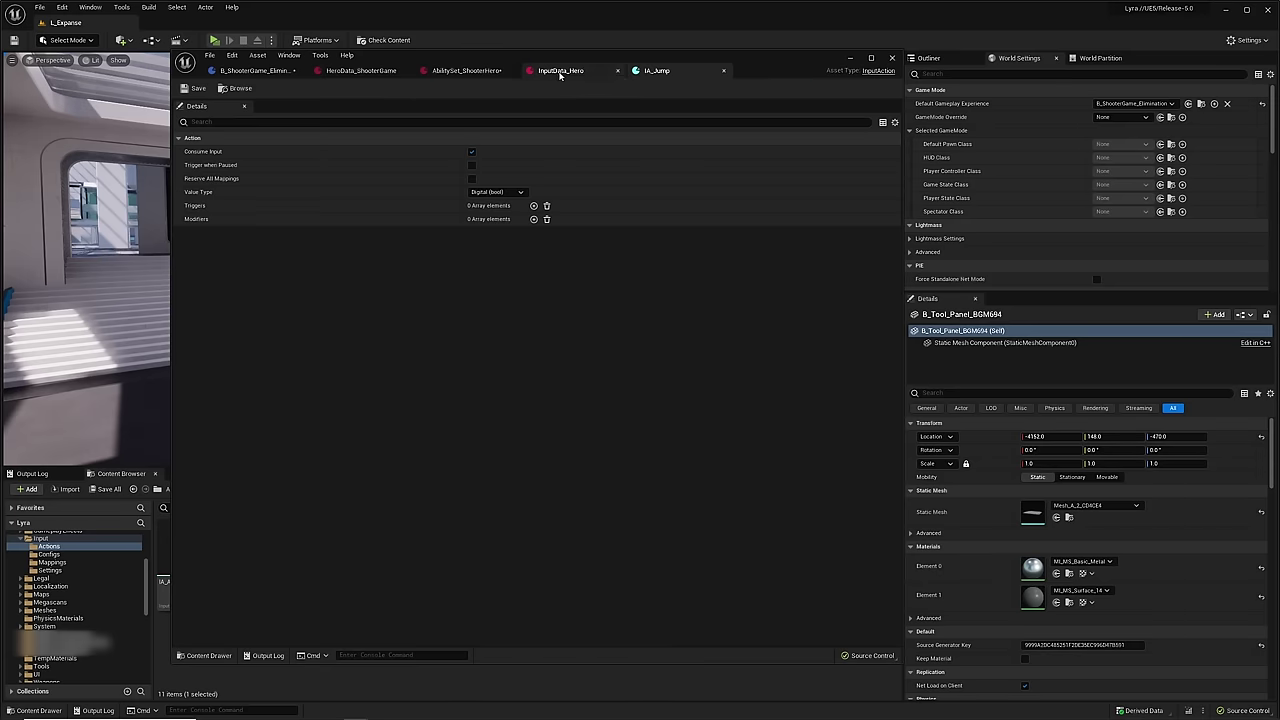
{"action": "left_click", "coordinate": [528, 72]}
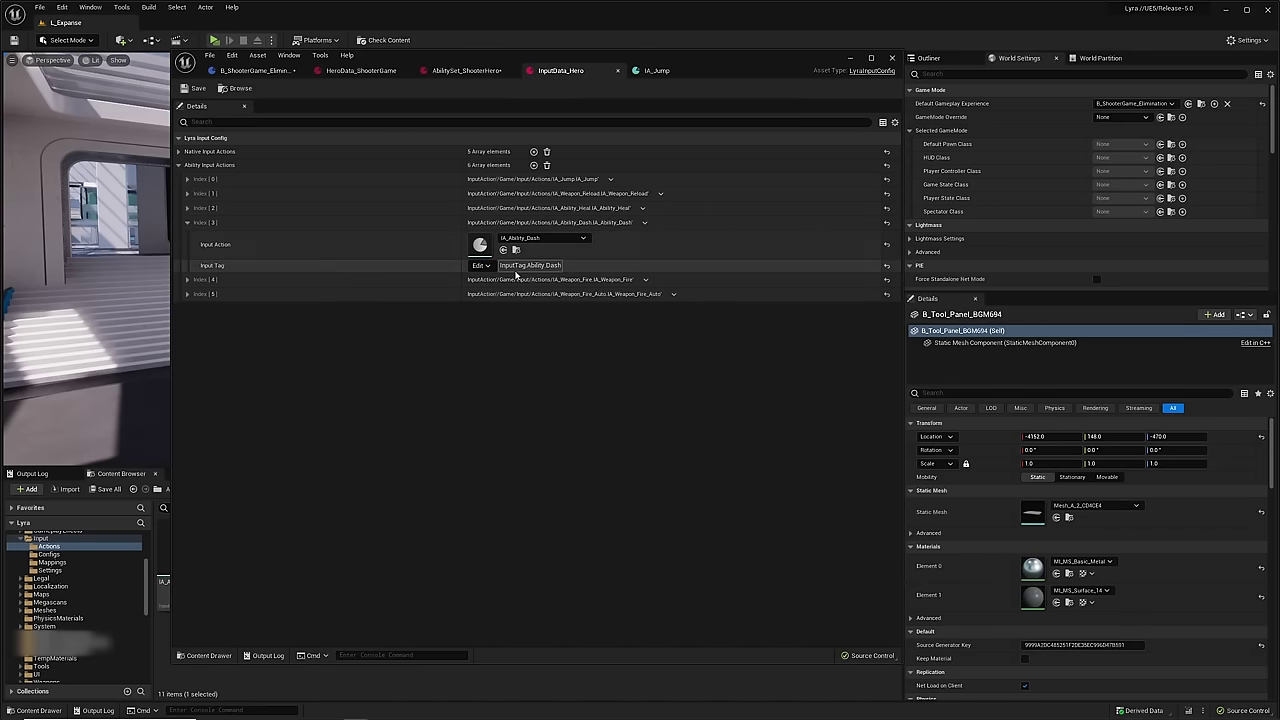
{"action": "left_click", "coordinate": [360, 72]}
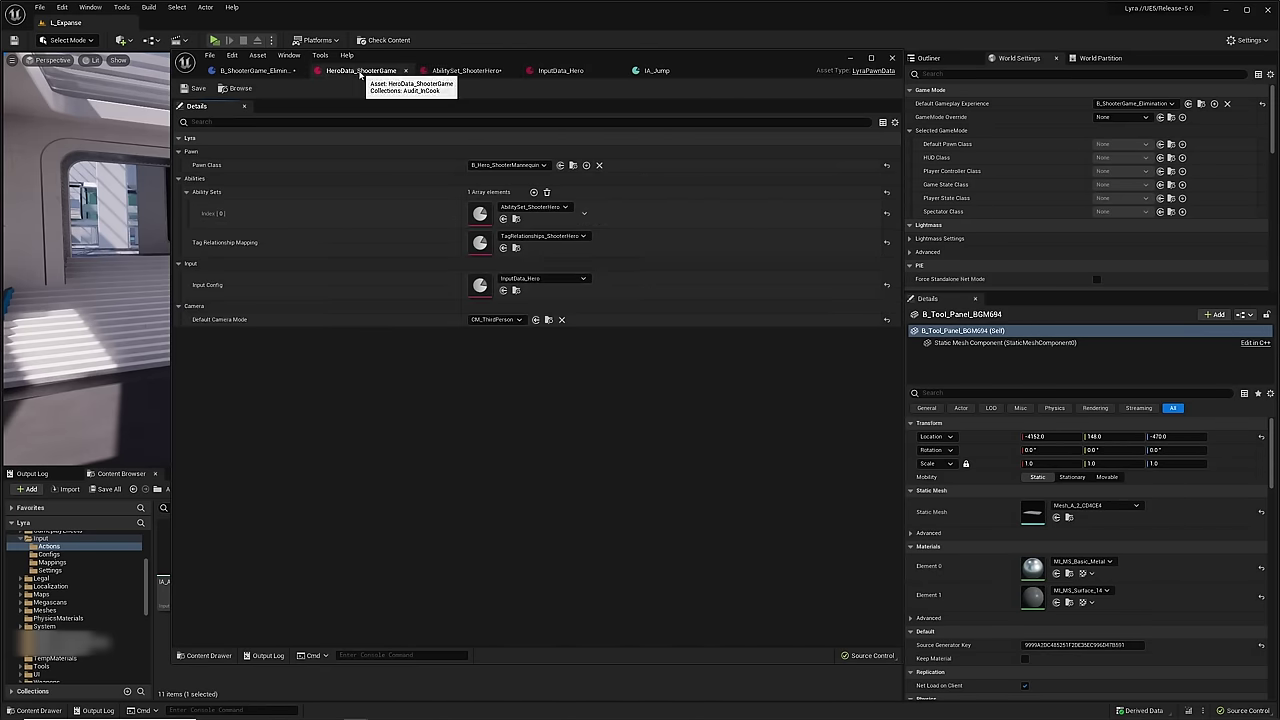
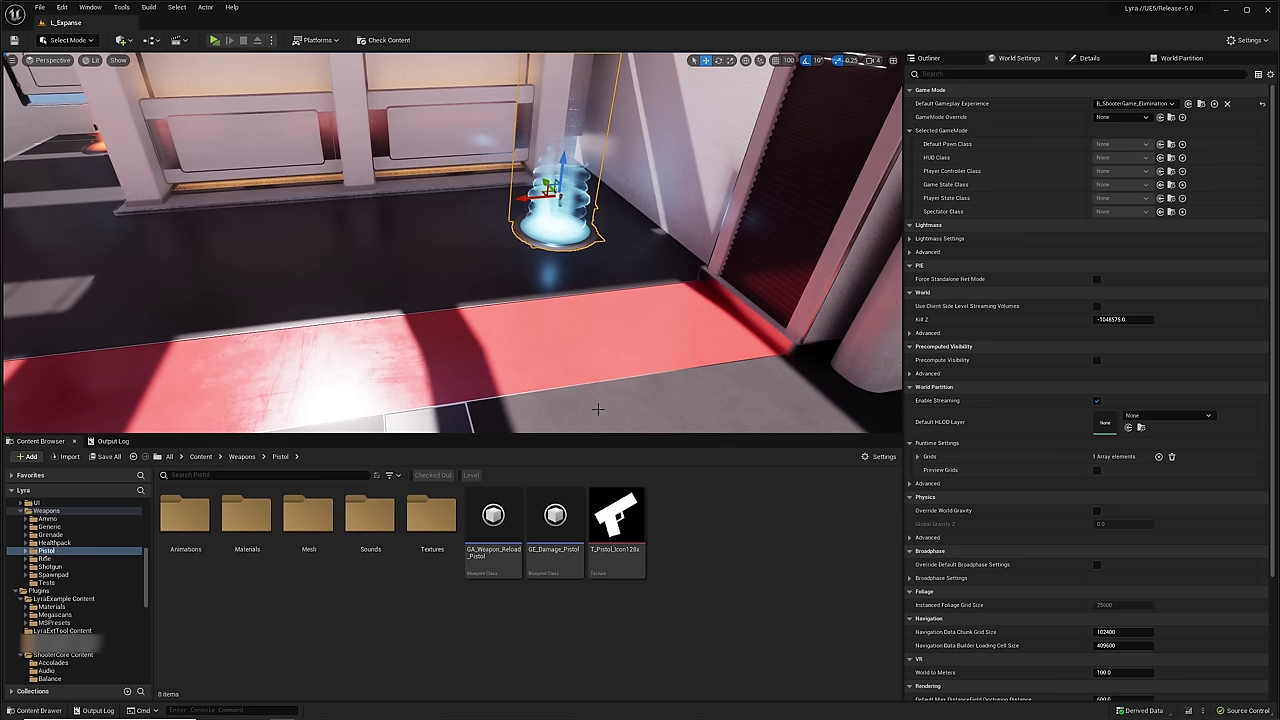
- Bring up the ID_Pistol item definition and examine the available fragment types and the equippable item fragment's equipment definition
{"action": "right_click_drag", "start_coordinate": [498, 344], "coordinate": [490, 306]}
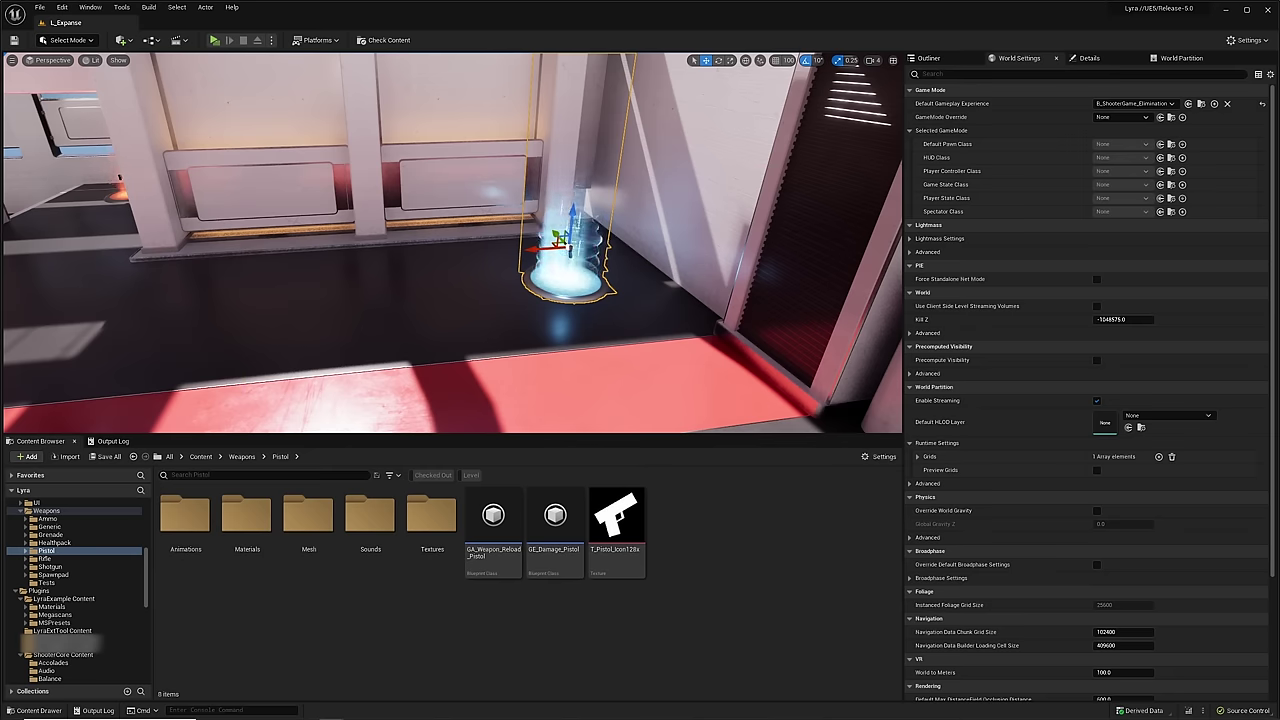
{"action": "left_click_drag", "start_coordinate": [1279, 346], "coordinate": [343, 77]}
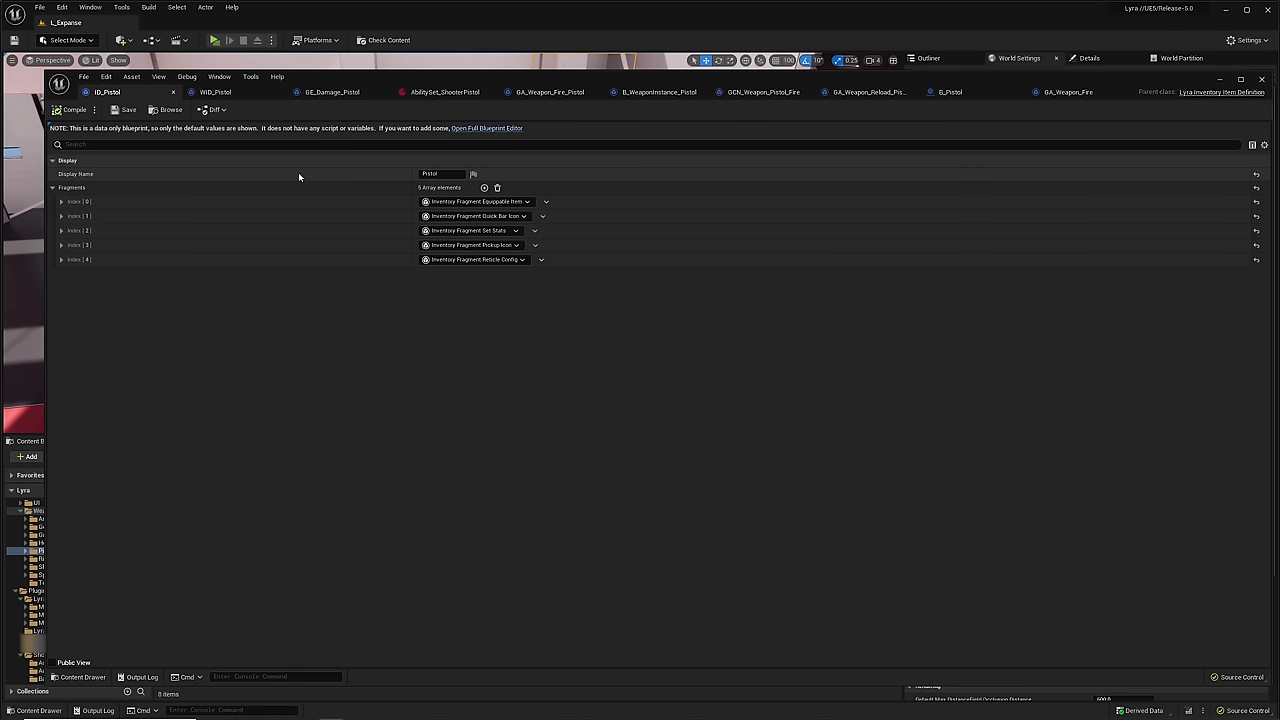
{"action": "left_click", "coordinate": [62, 202]}
{"action": "left_click", "coordinate": [524, 202]}
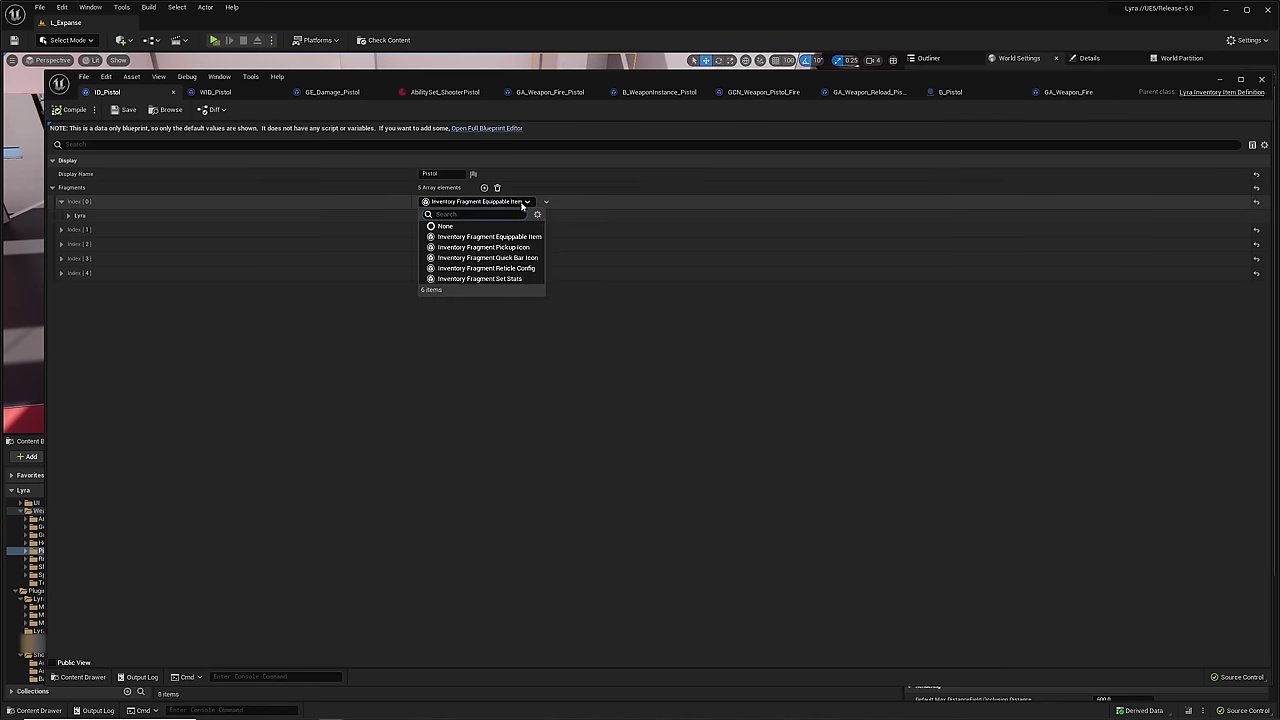
{"action": "left_click", "coordinate": [502, 345]}
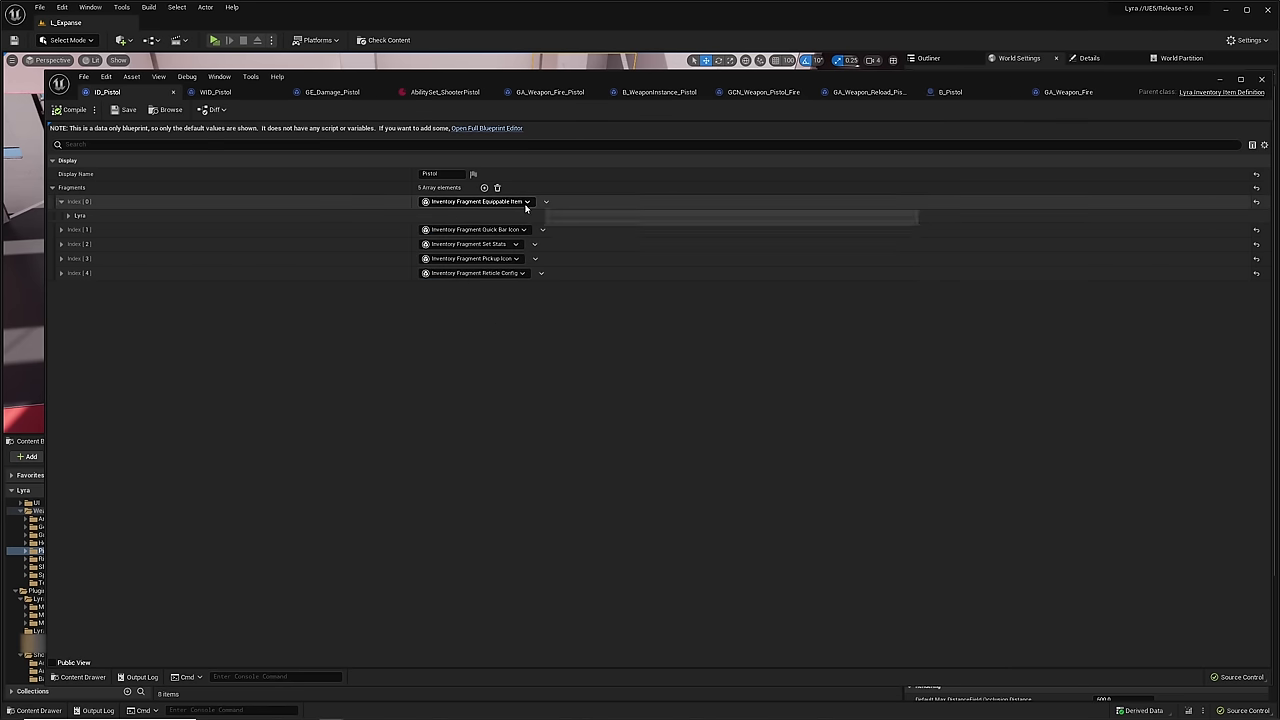
{"action": "left_click", "coordinate": [68, 215]}
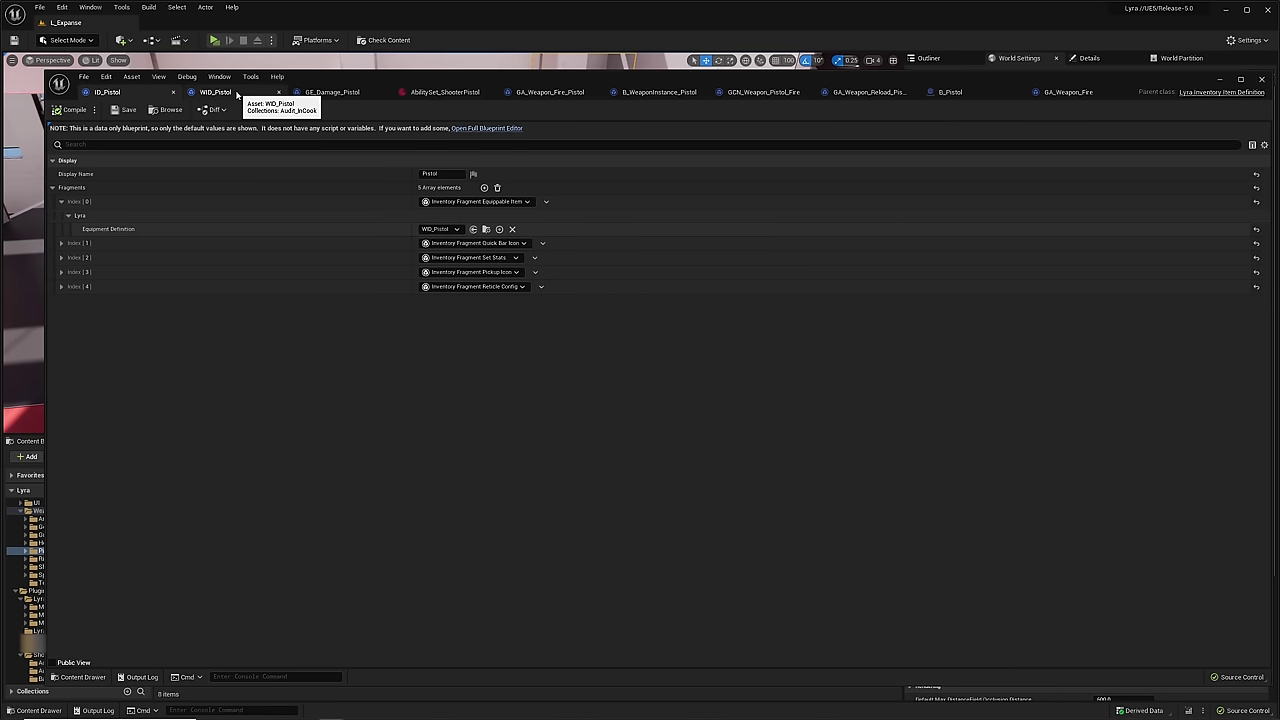
- Examine the pistol's quick bar icon brushes and the initial item stats in its Set Stats fragment
{"action": "left_click", "coordinate": [61, 243]}
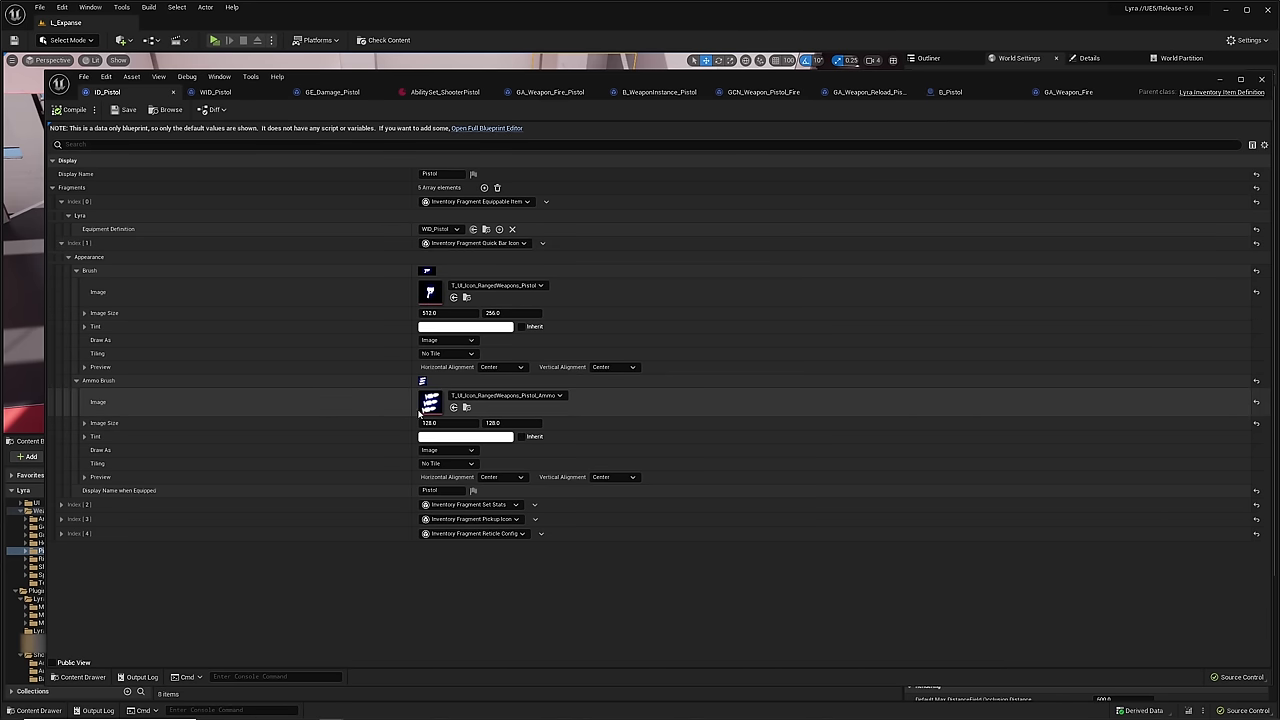
{"action": "left_click", "coordinate": [64, 256]}
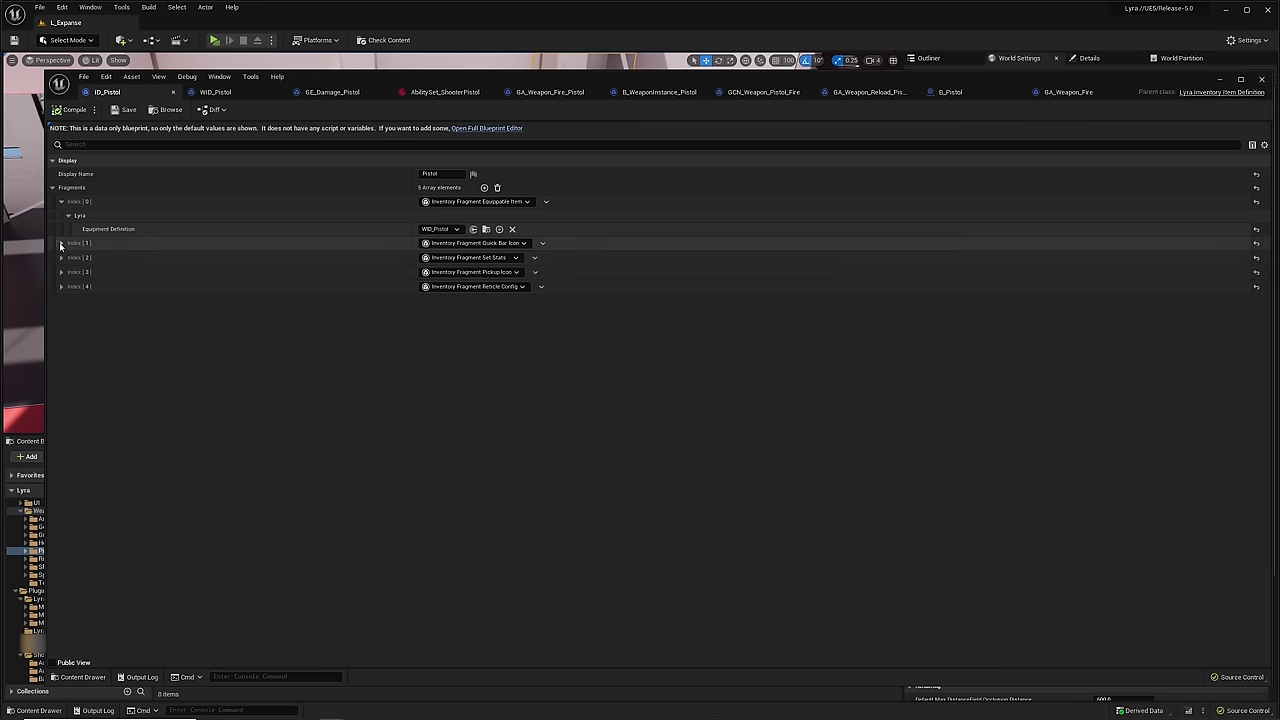
{"action": "left_click", "coordinate": [61, 243]}
{"action": "left_click", "coordinate": [61, 257]}
{"action": "left_click", "coordinate": [68, 271]}
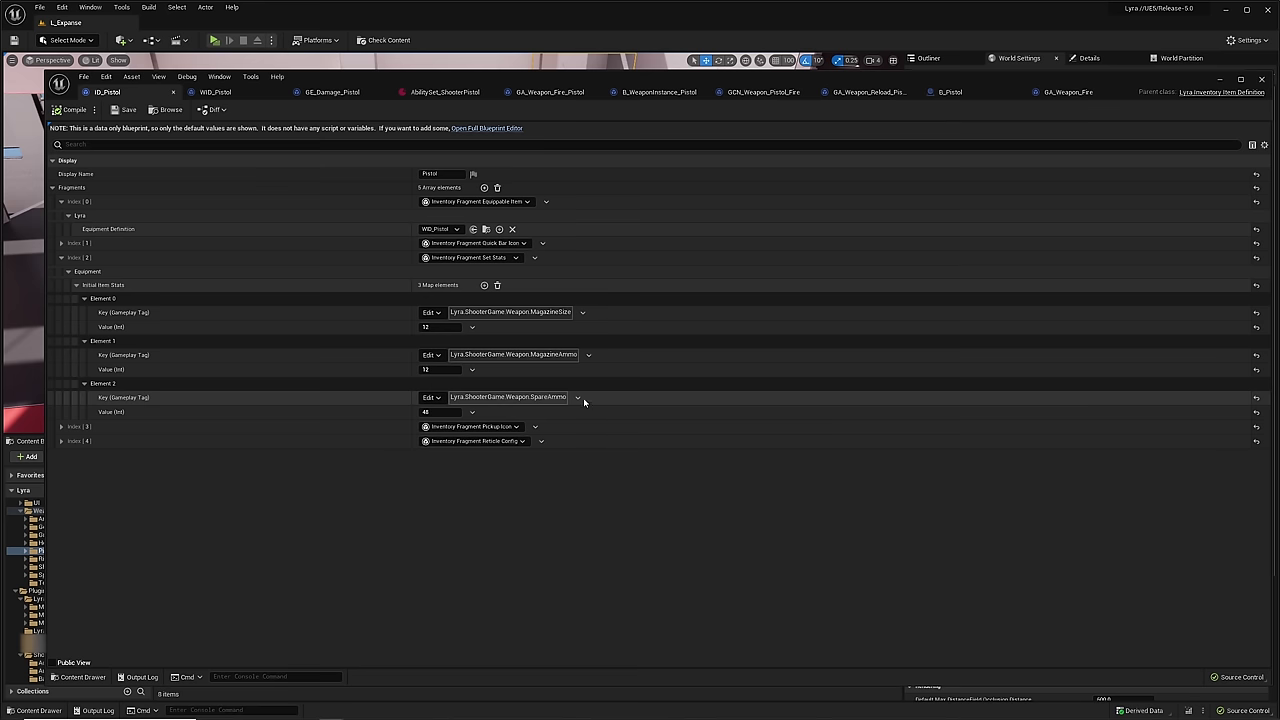
{"action": "left_click", "coordinate": [76, 285]}
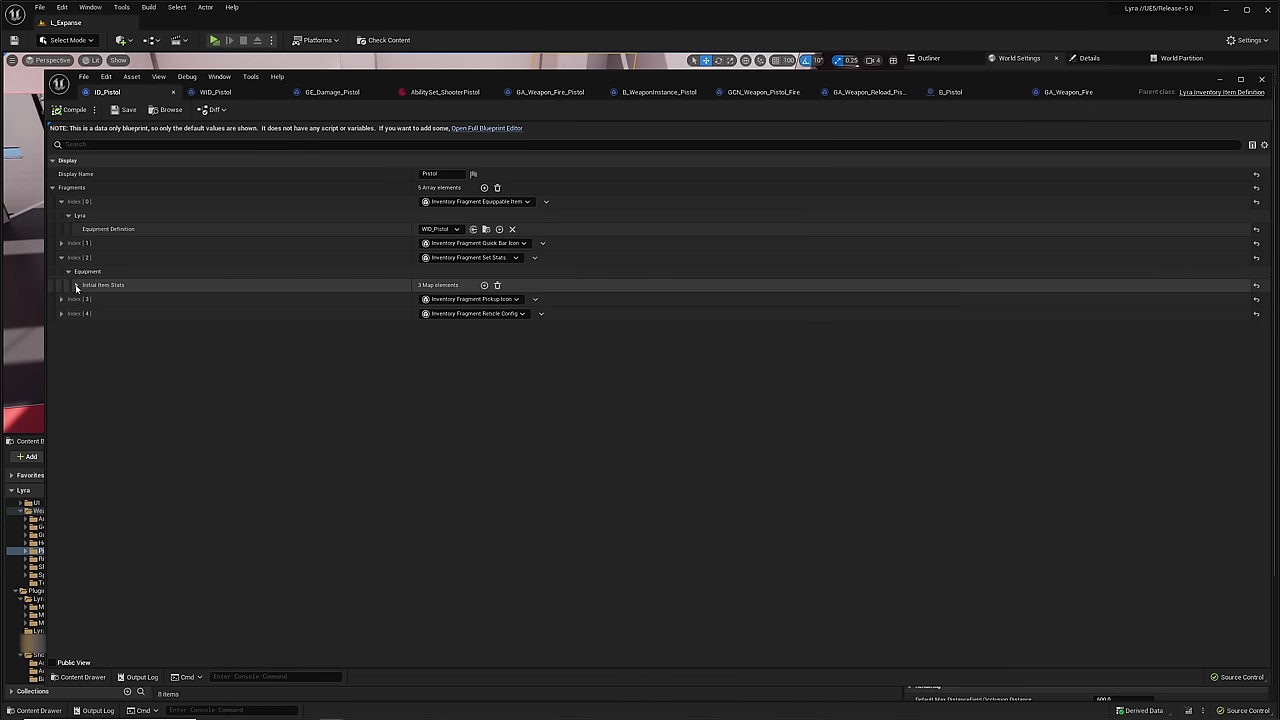
- Examine the pistol's pickup icon fragment and the reticle widgets in its reticle config fragment
{"action": "left_click", "coordinate": [61, 299]}
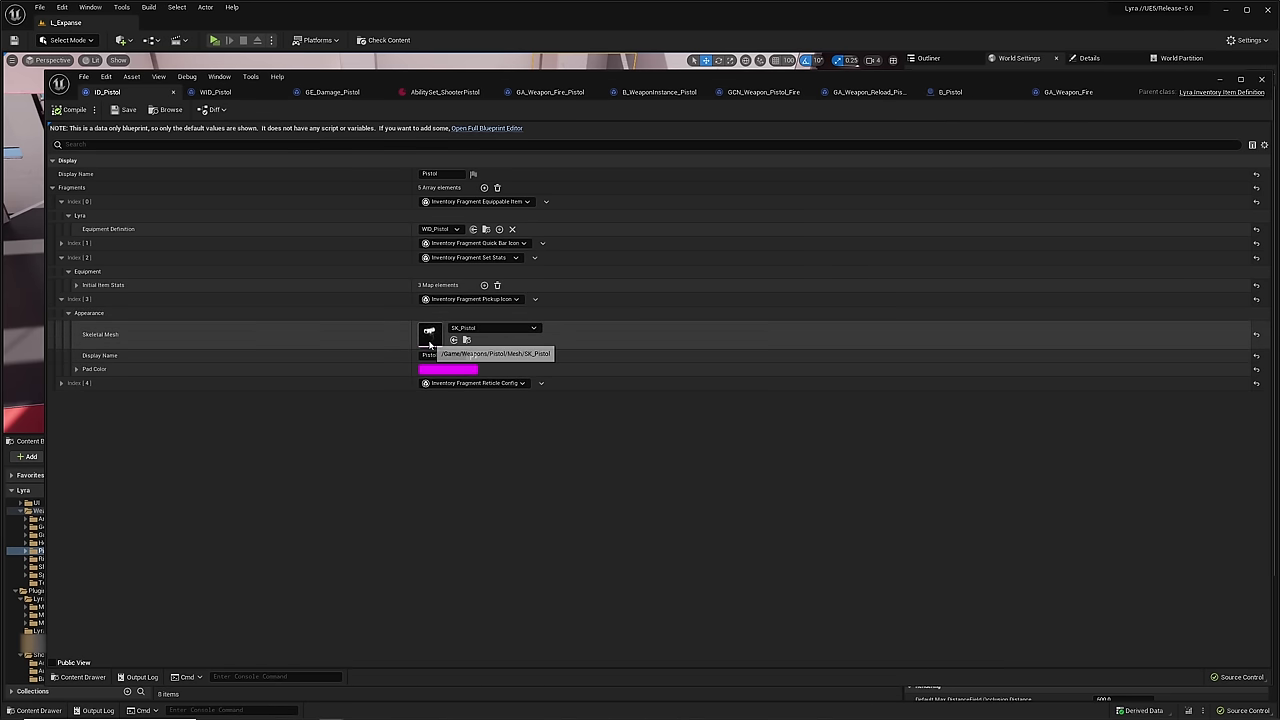
{"action": "left_click", "coordinate": [61, 299]}
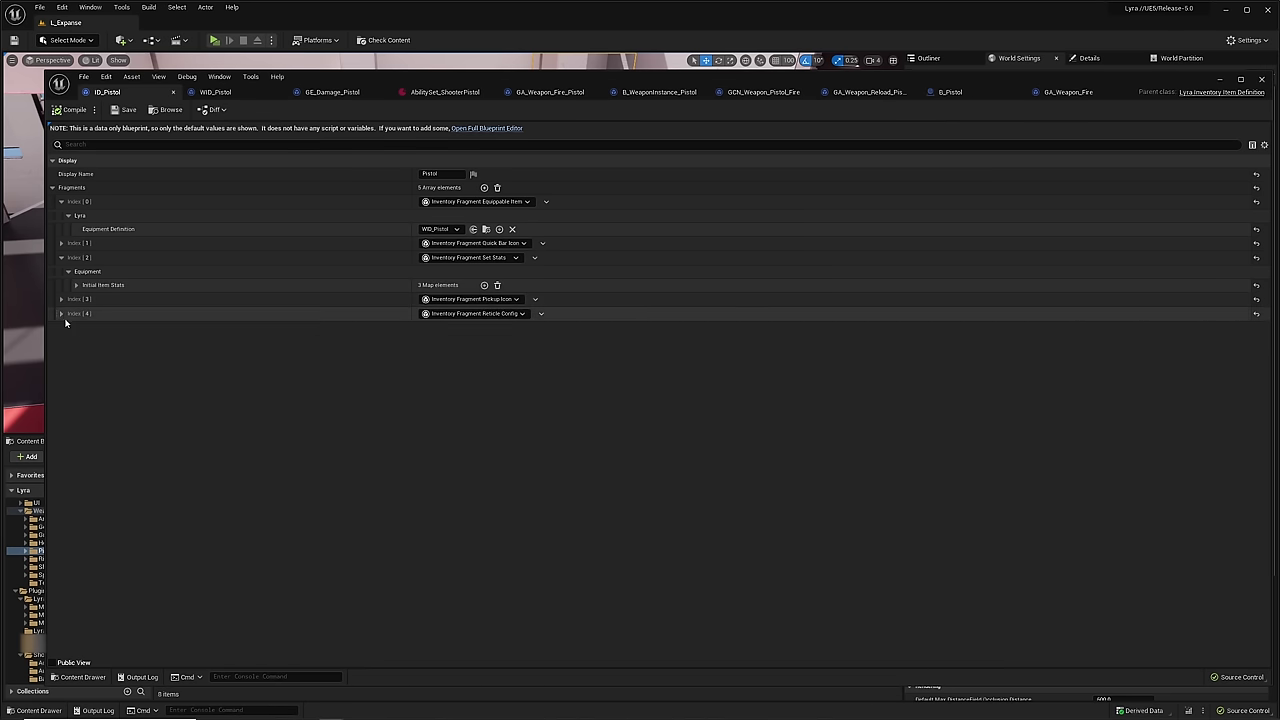
{"action": "left_click", "coordinate": [61, 313]}
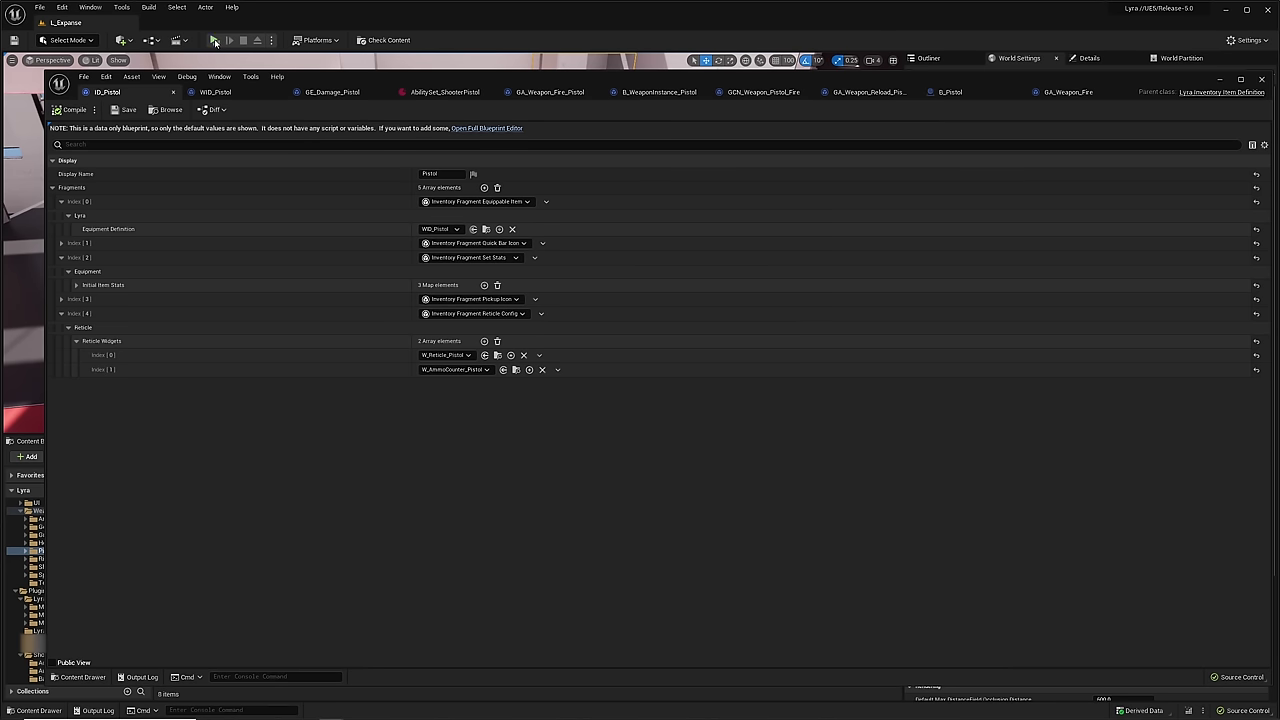
- Play-test the level, run the character to a weapon pad to collect a second weapon, and stop the play session
{"action": "key", "text": "alt+p"}
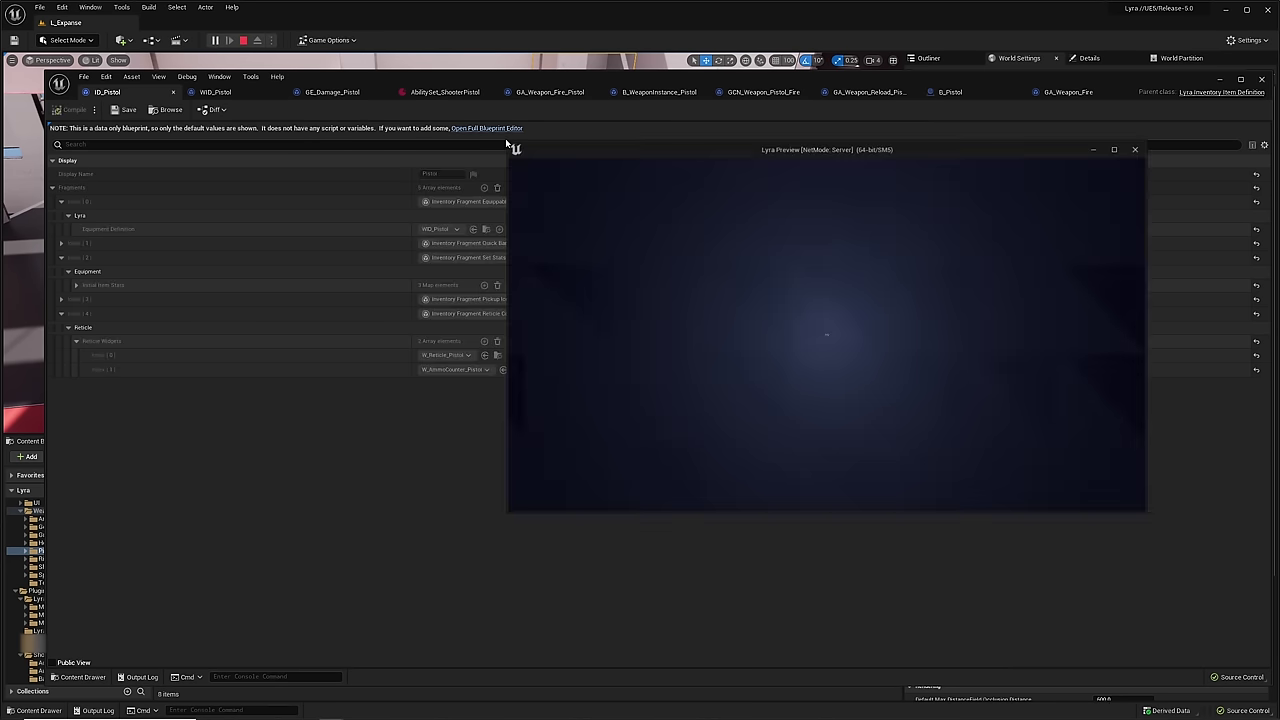
{"action": "key", "text": "w"}
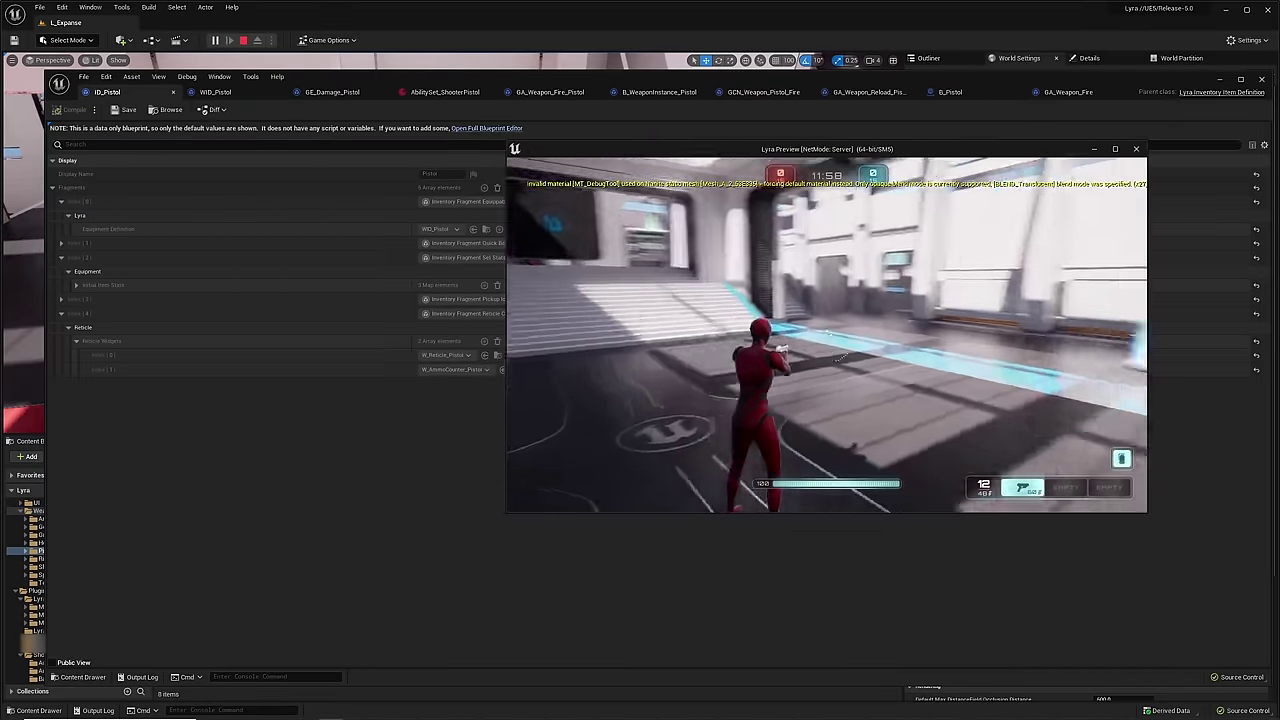
{"action": "key", "text": "w"}
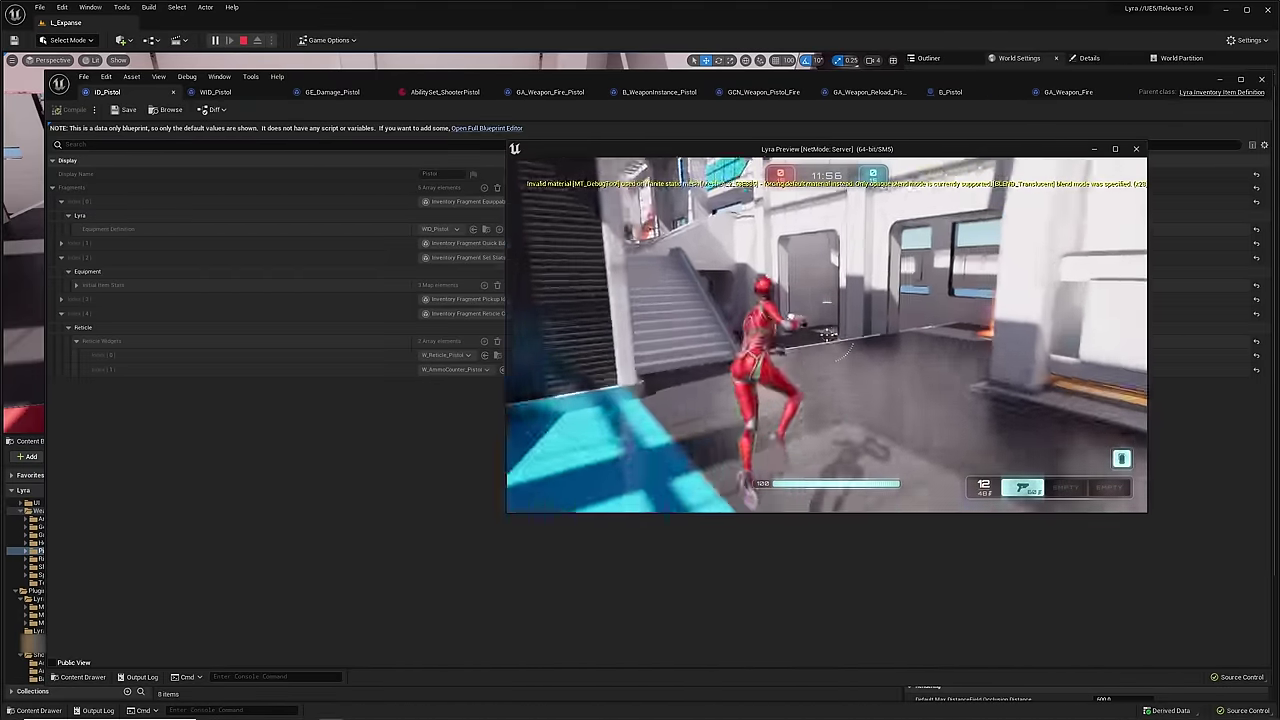
{"action": "key", "text": "w"}
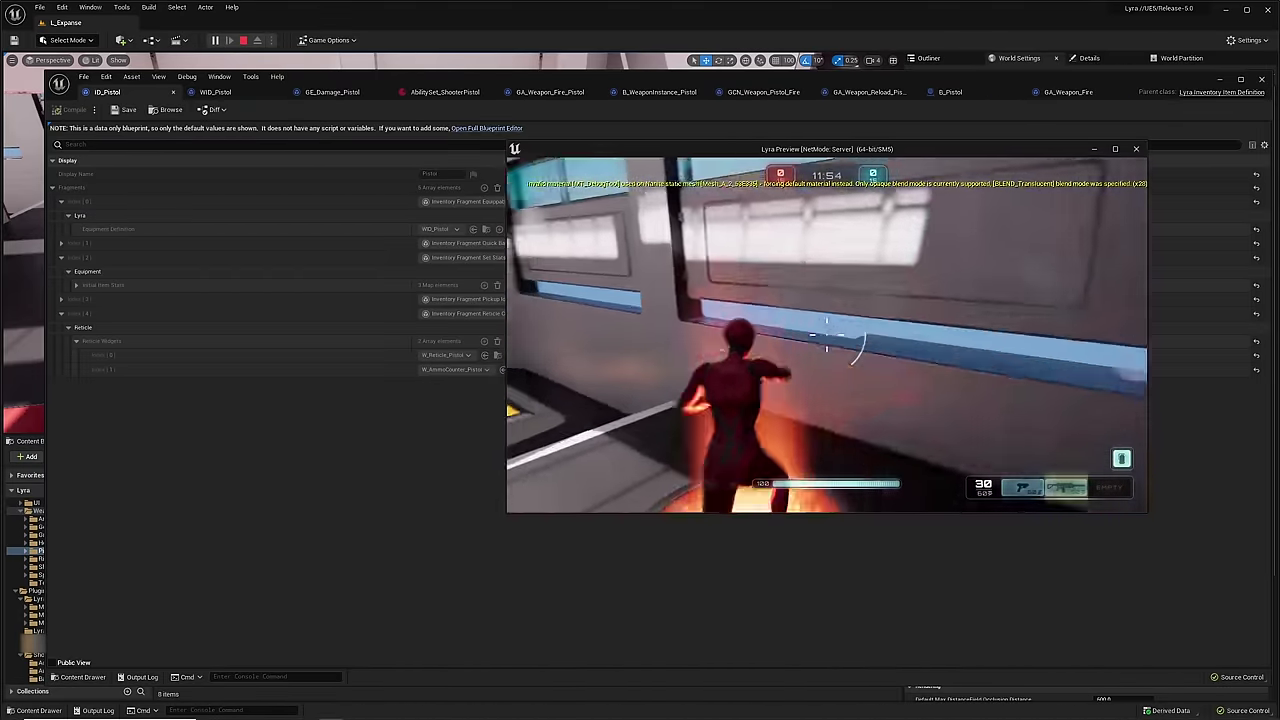
{"action": "key", "text": "super"}
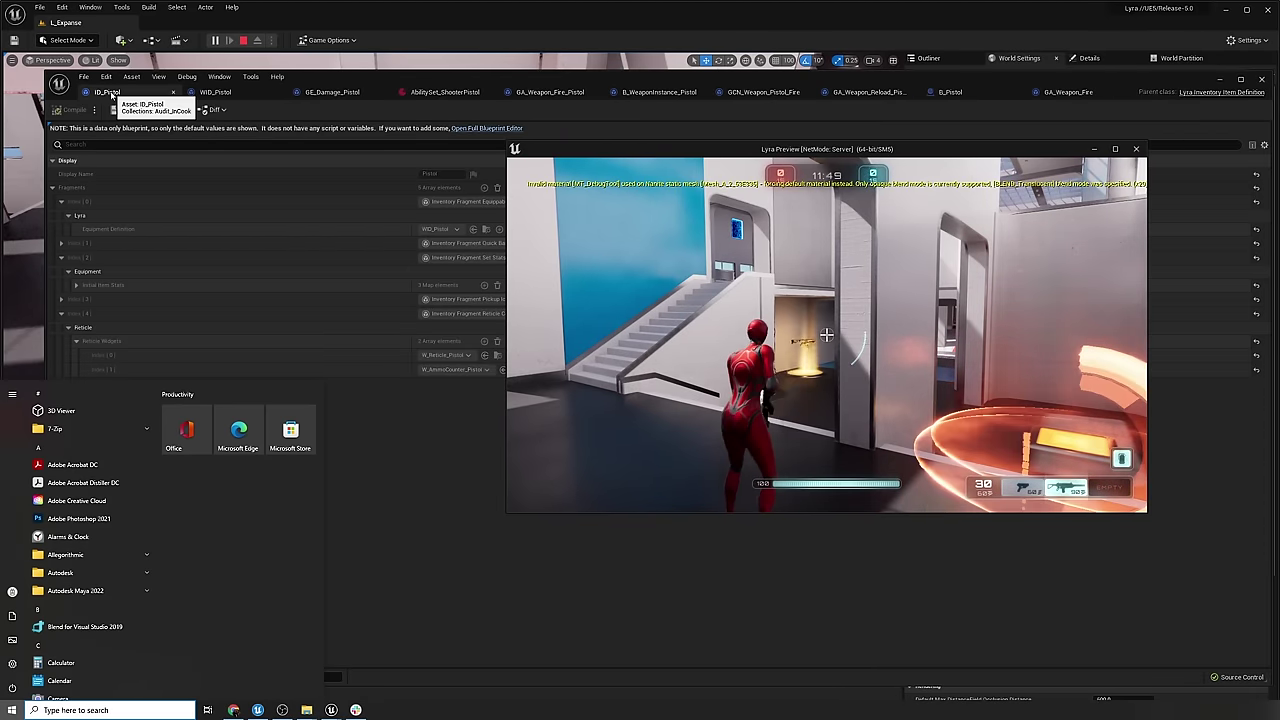
{"action": "left_click", "coordinate": [903, 384]}
{"action": "key", "text": "Escape"}
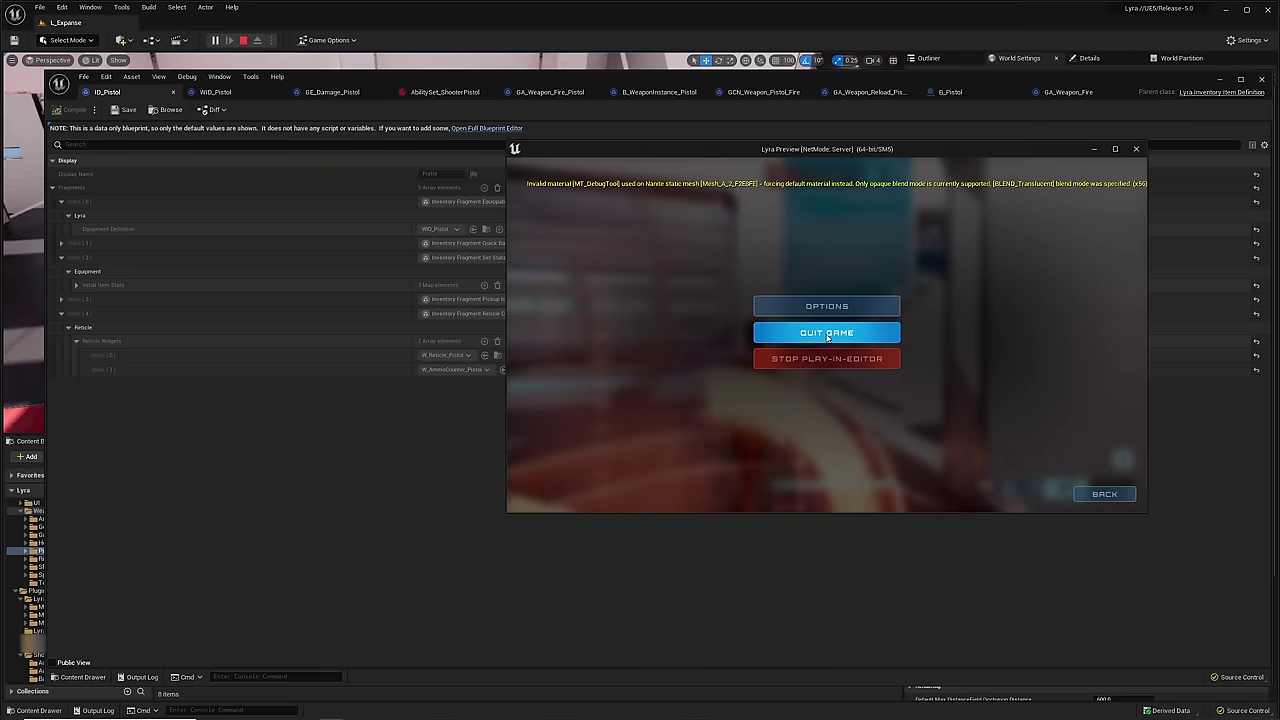
{"action": "left_click", "coordinate": [818, 359]}
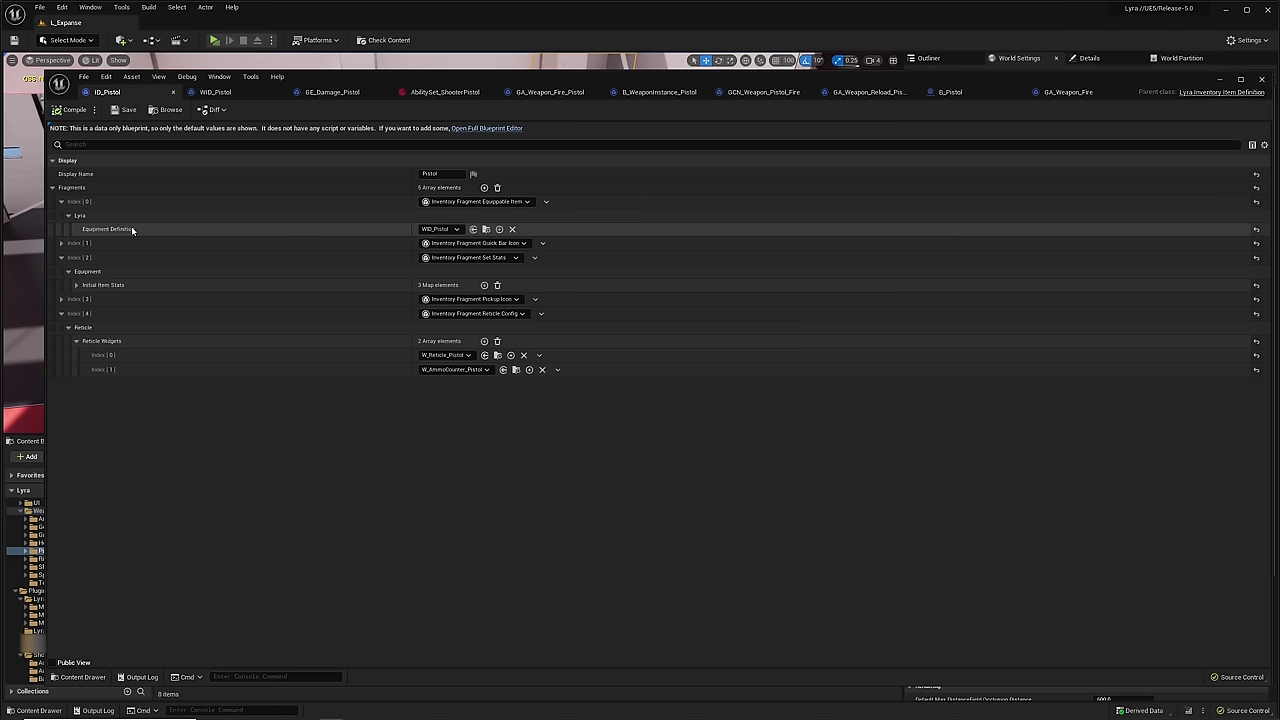
- Compare the ID_Pistol item definition with the WID_Pistol equipment definition and view the available weapon instance types
{"action": "left_click", "coordinate": [215, 91]}
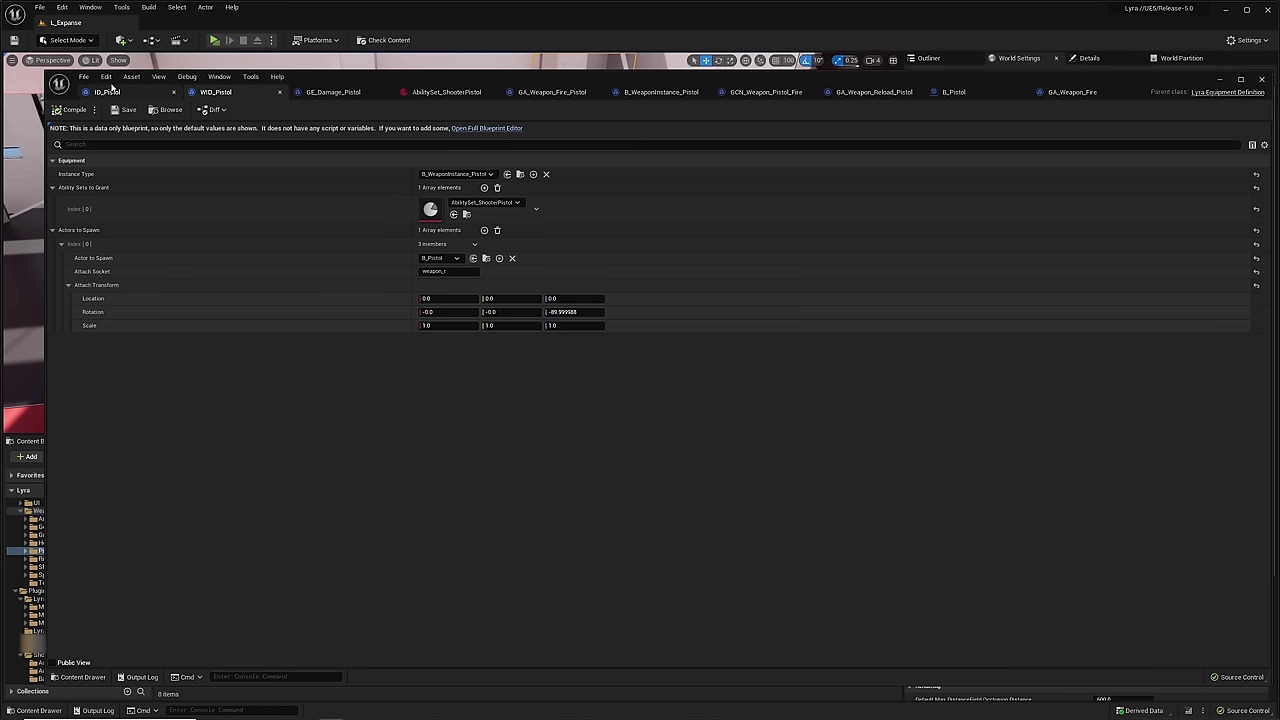
{"action": "left_click", "coordinate": [107, 91]}
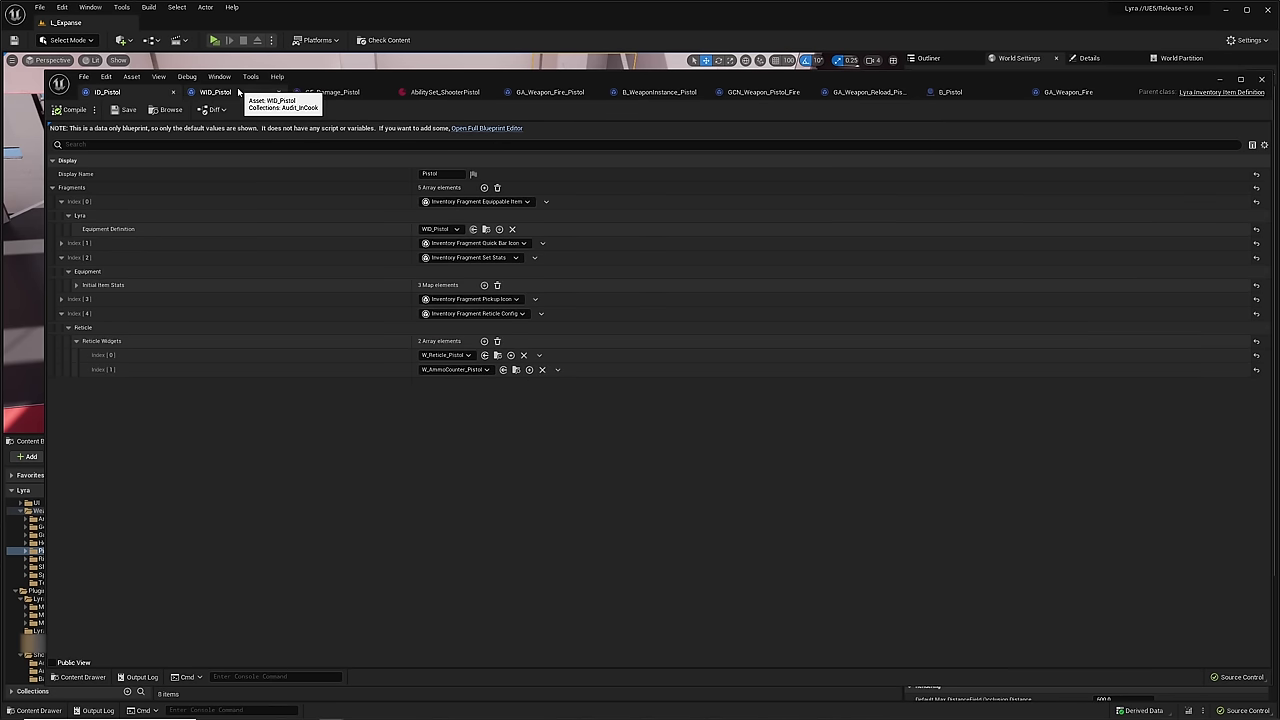
{"action": "left_click", "coordinate": [215, 91]}
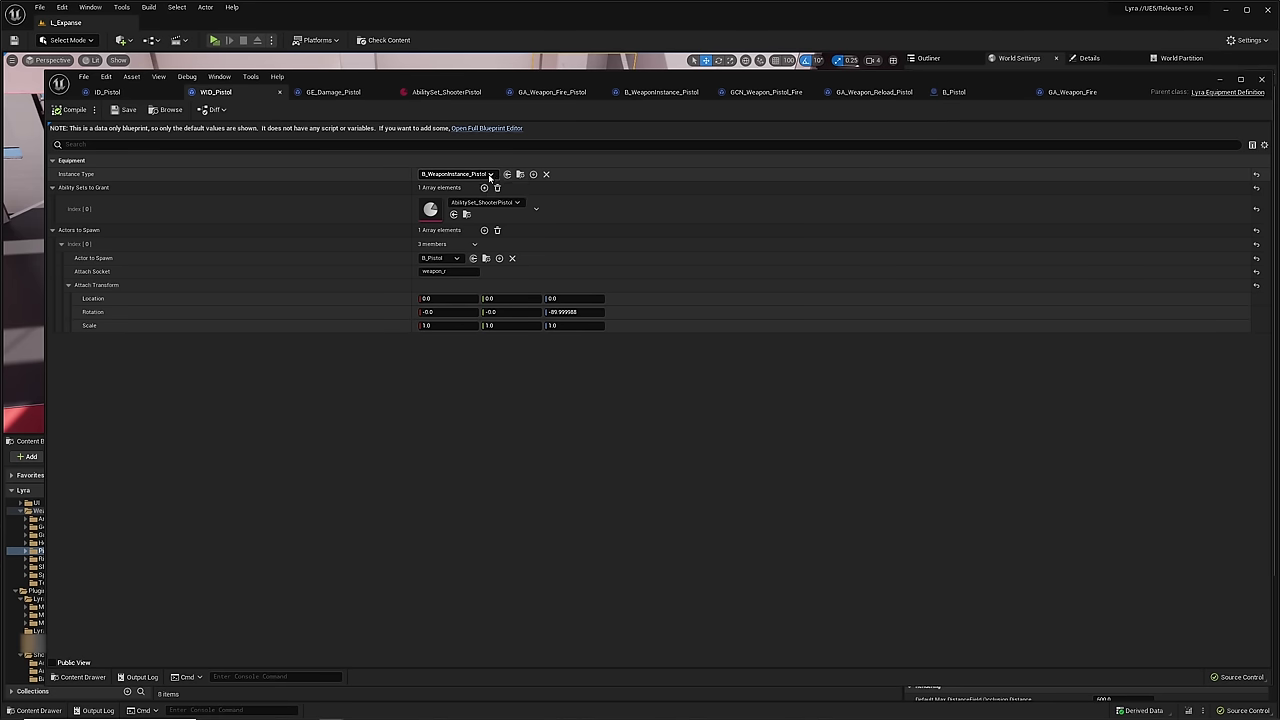
{"action": "left_click", "coordinate": [489, 175]}
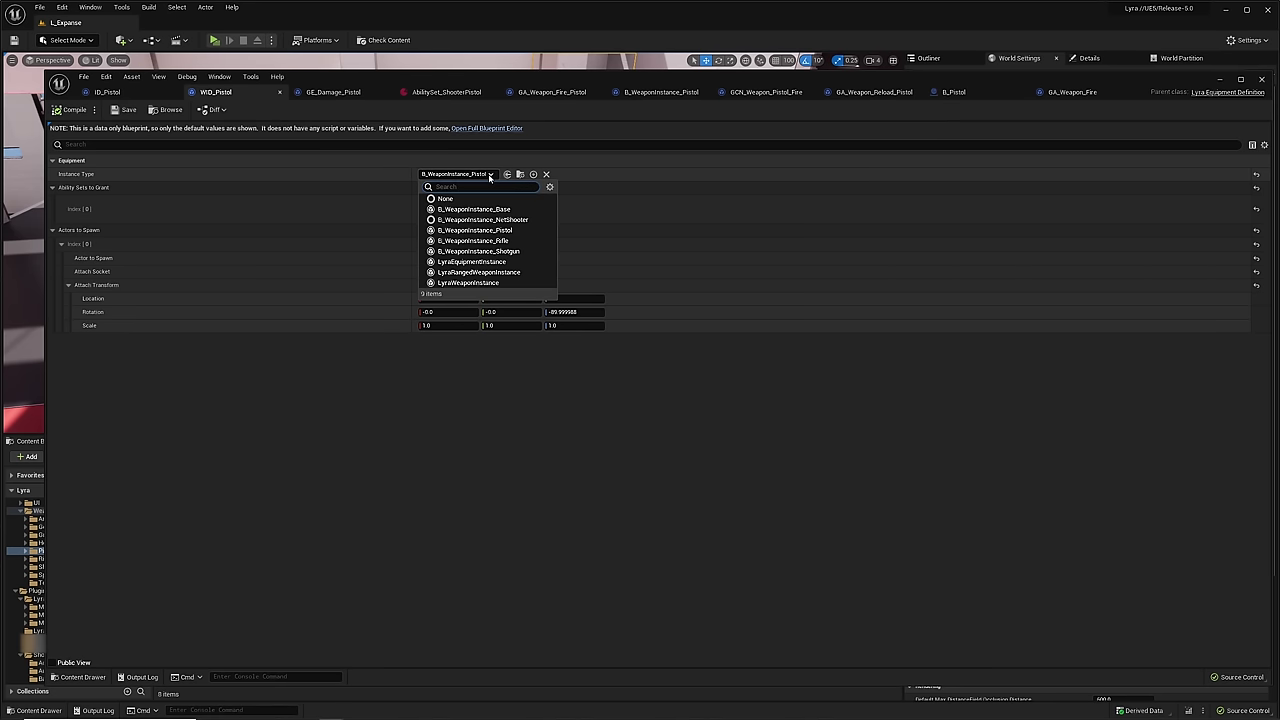
{"action": "left_click", "coordinate": [616, 174]}
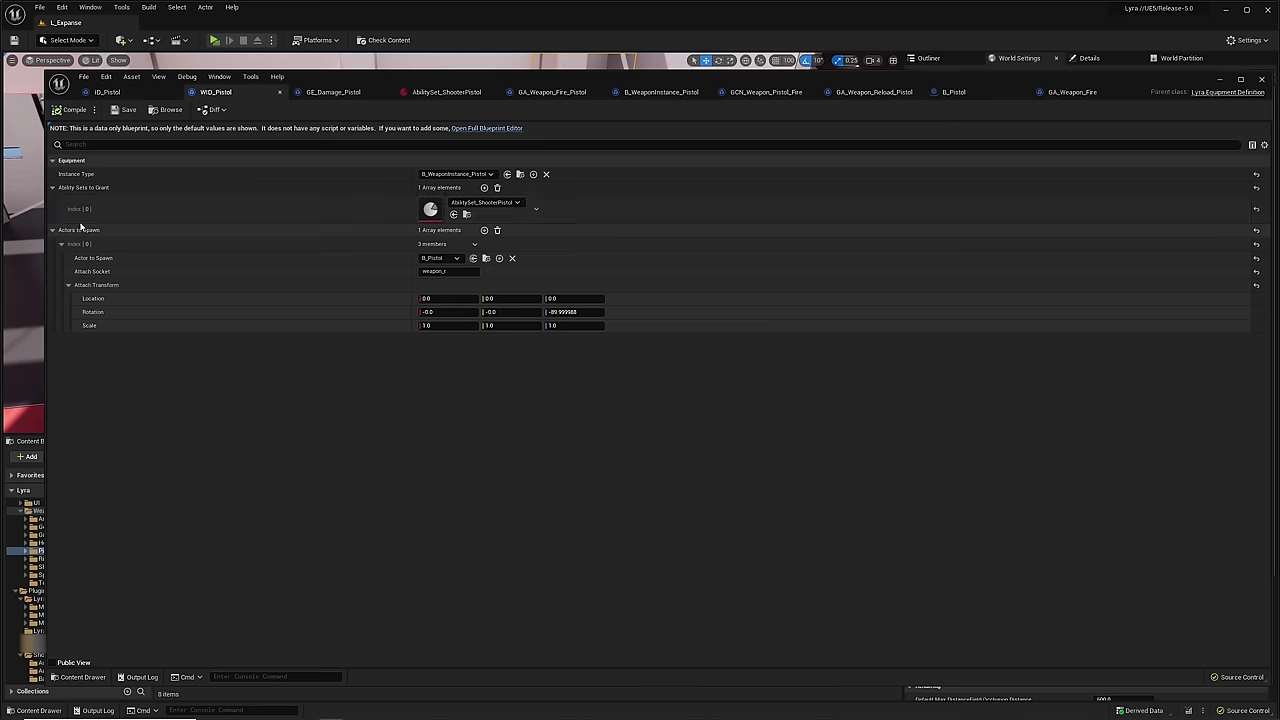
- Examine the abilities and input tags granted by AbilitySet_ShooterPistol alongside the WID_Pistol equipment definition that references it
{"action": "double_click", "coordinate": [424, 210]}
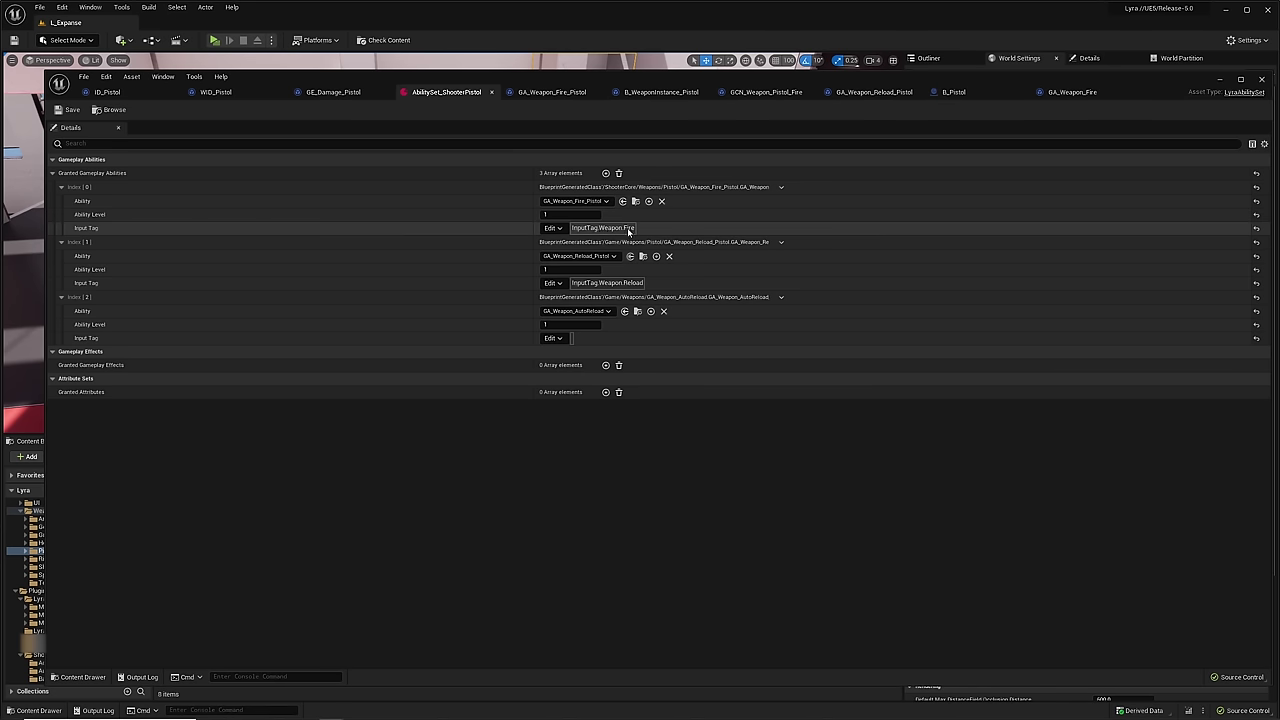
{"action": "left_click", "coordinate": [218, 91]}
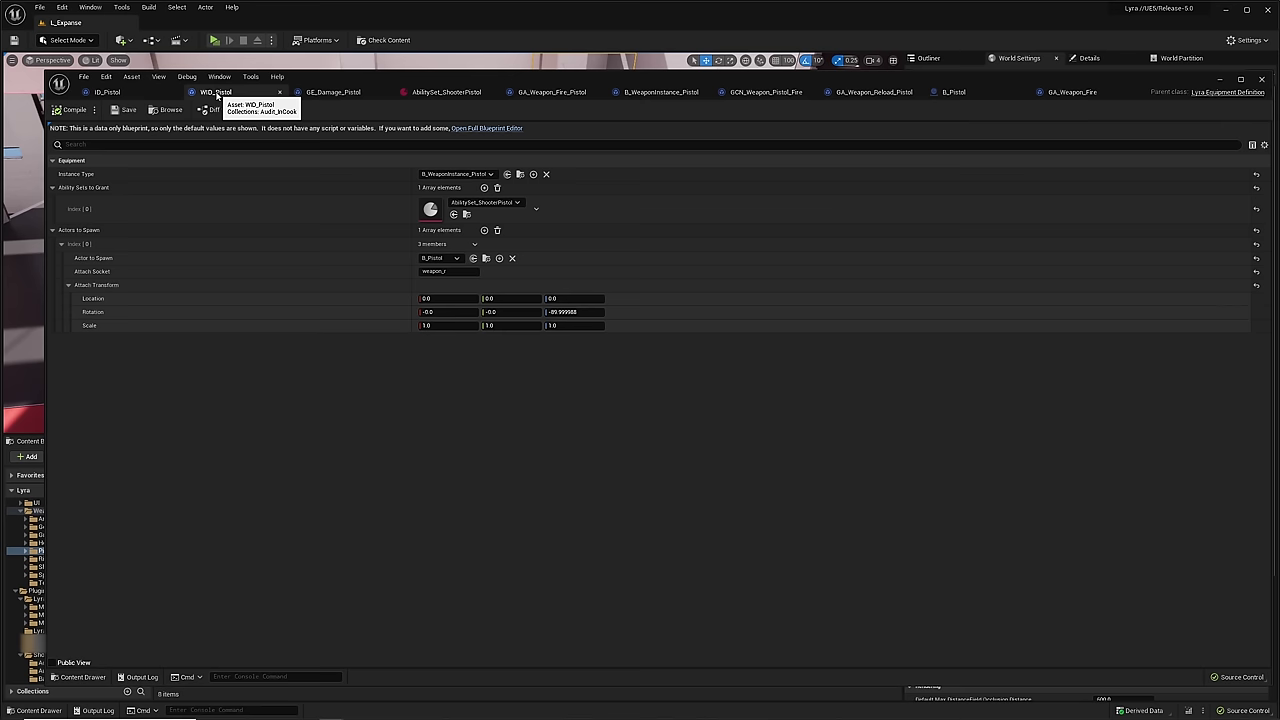
{"action": "left_click", "coordinate": [446, 91]}
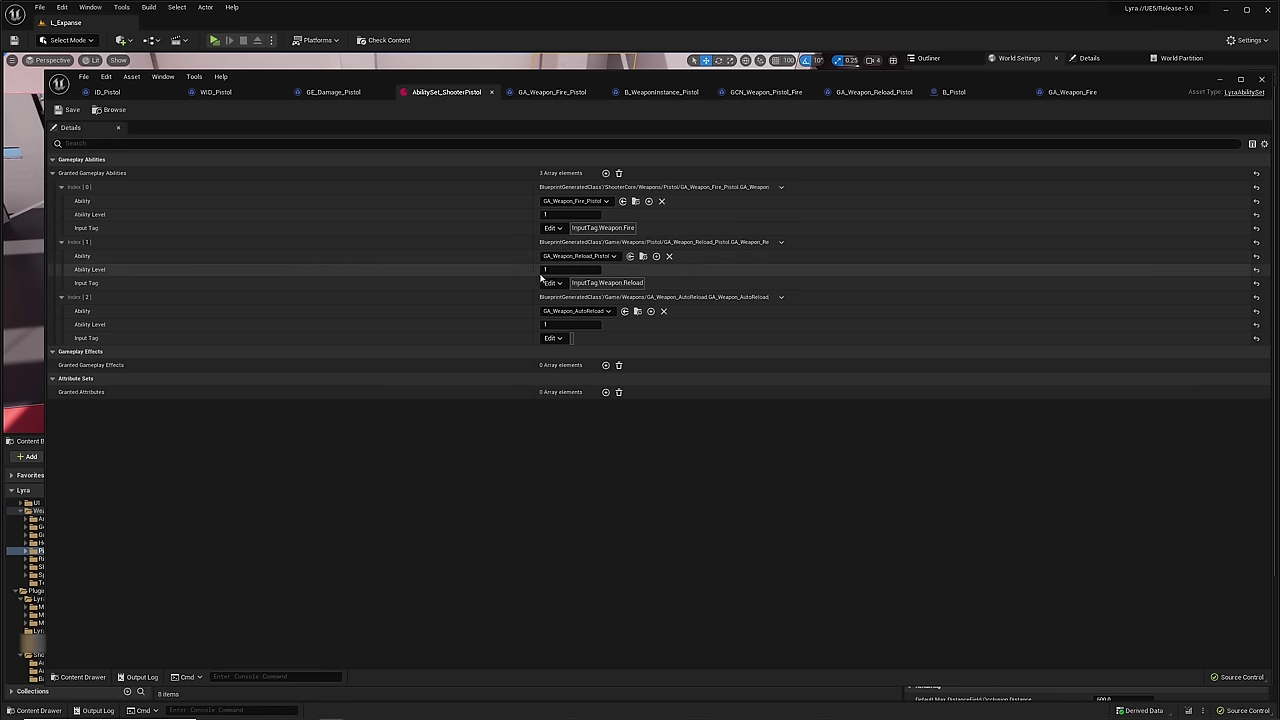
{"action": "left_click", "coordinate": [205, 92]}
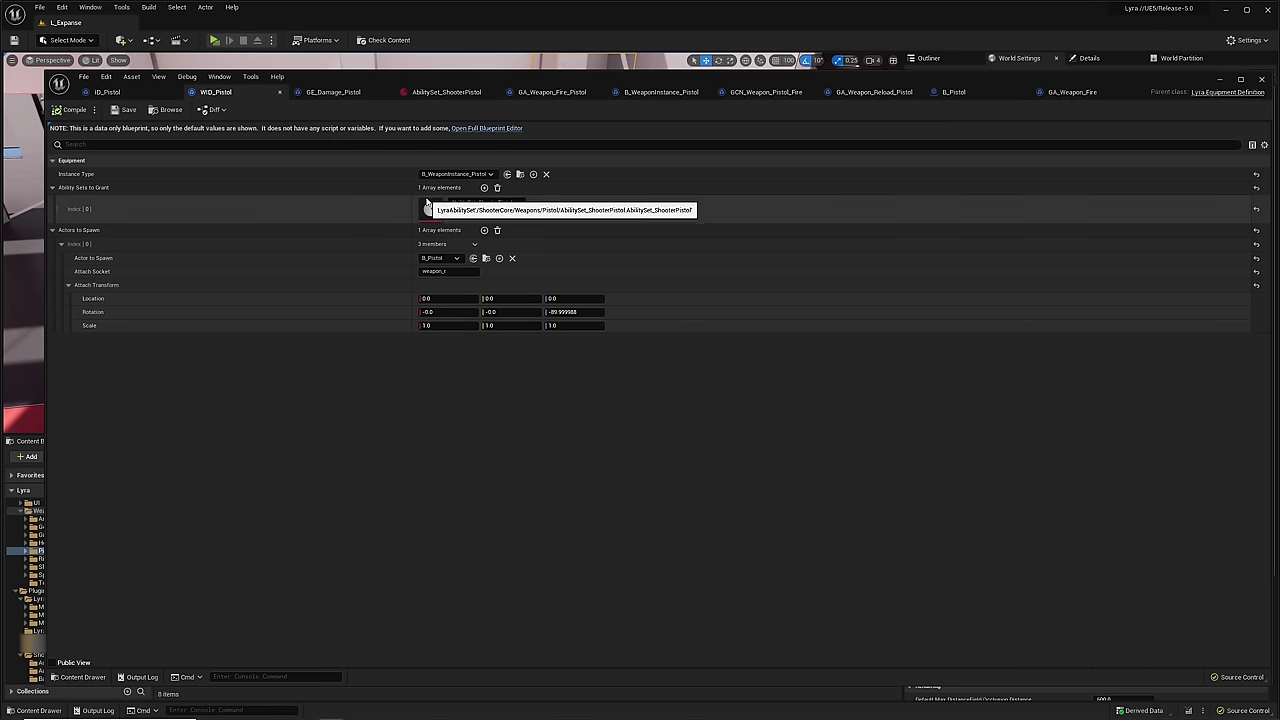
{"action": "left_click", "coordinate": [446, 92]}
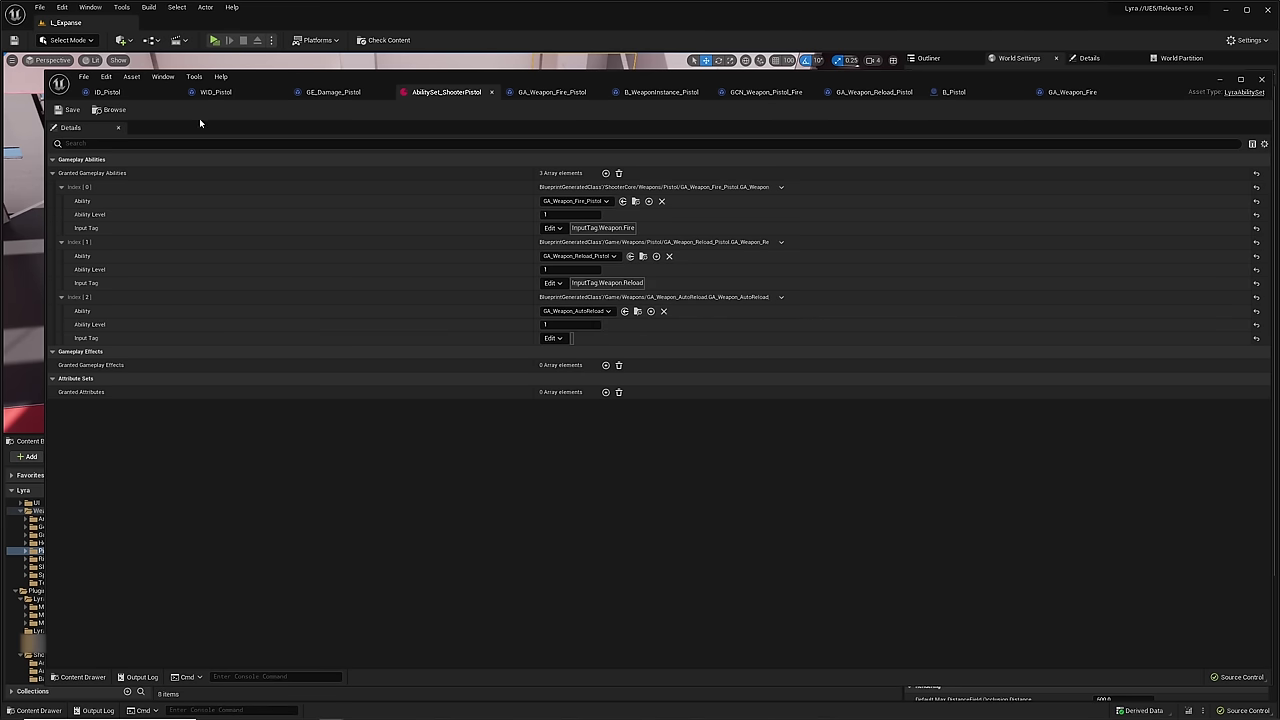
- Check the actor to spawn in WID_Pistol and inspect the B_Pistol blueprint's skeletal mesh and animation settings
{"action": "left_click", "coordinate": [226, 93]}
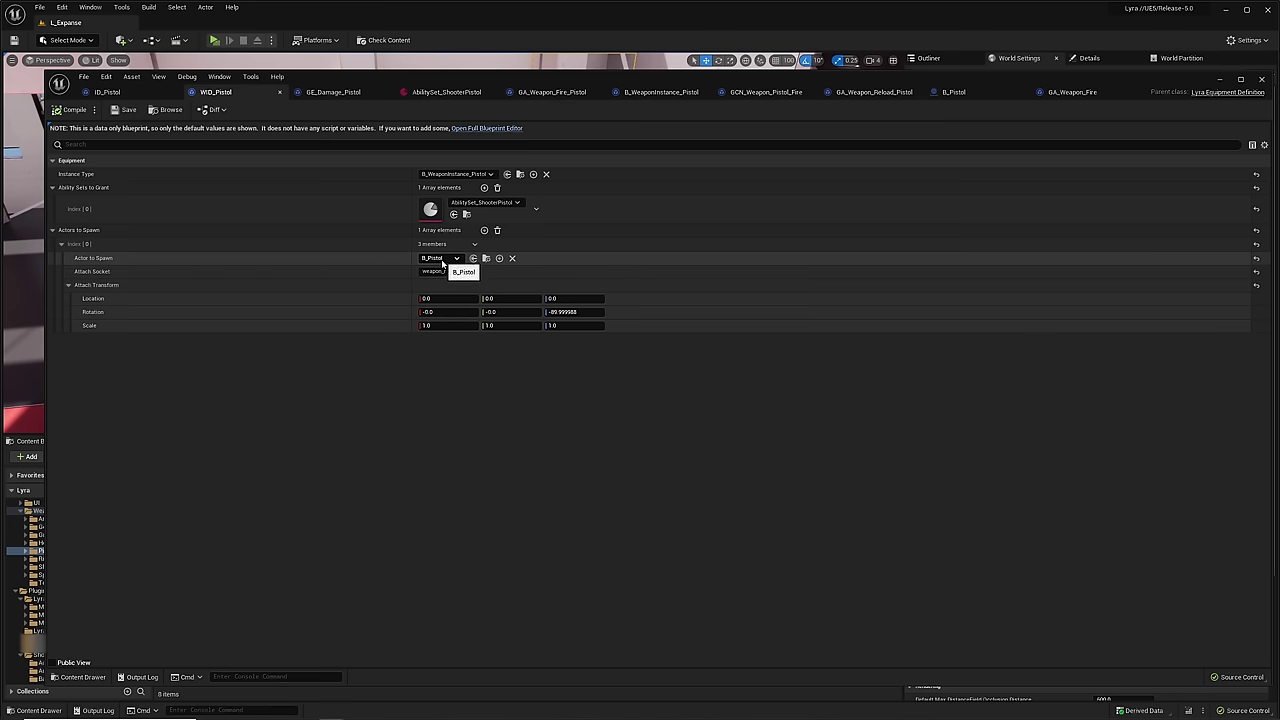
{"action": "left_click", "coordinate": [955, 93]}
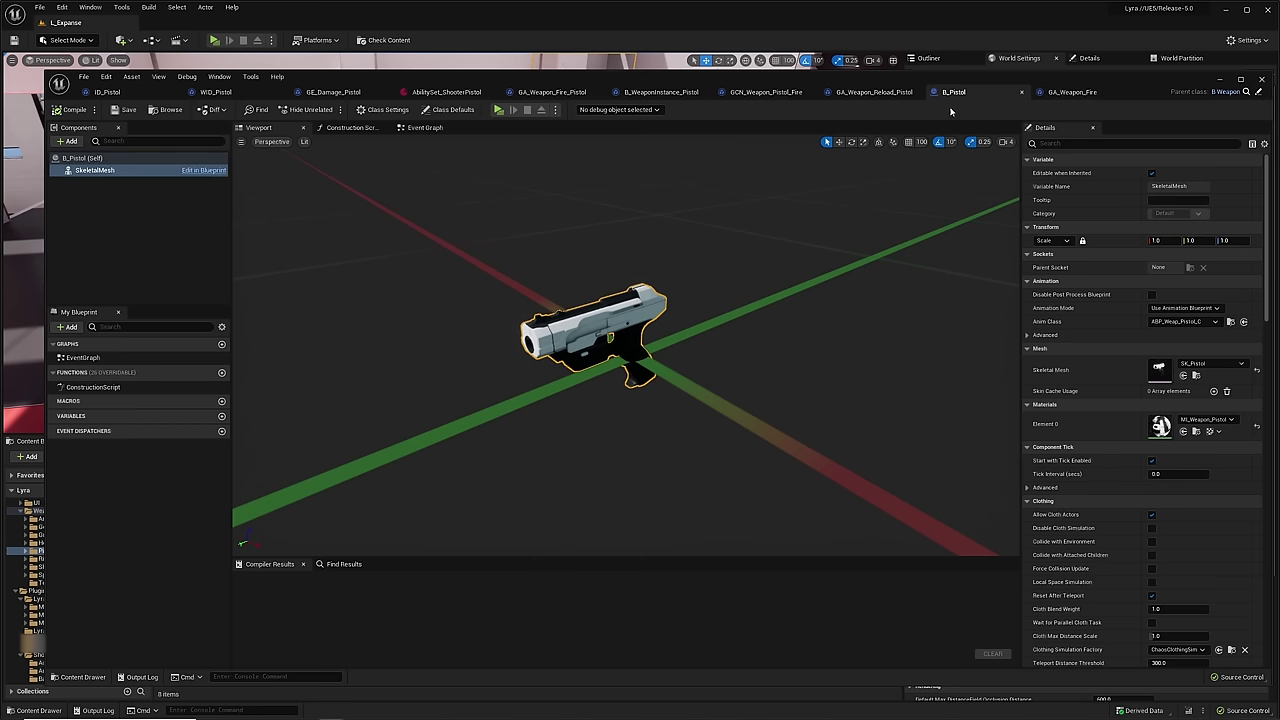
{"action": "right_click_drag", "start_coordinate": [745, 327], "coordinate": [708, 321]}
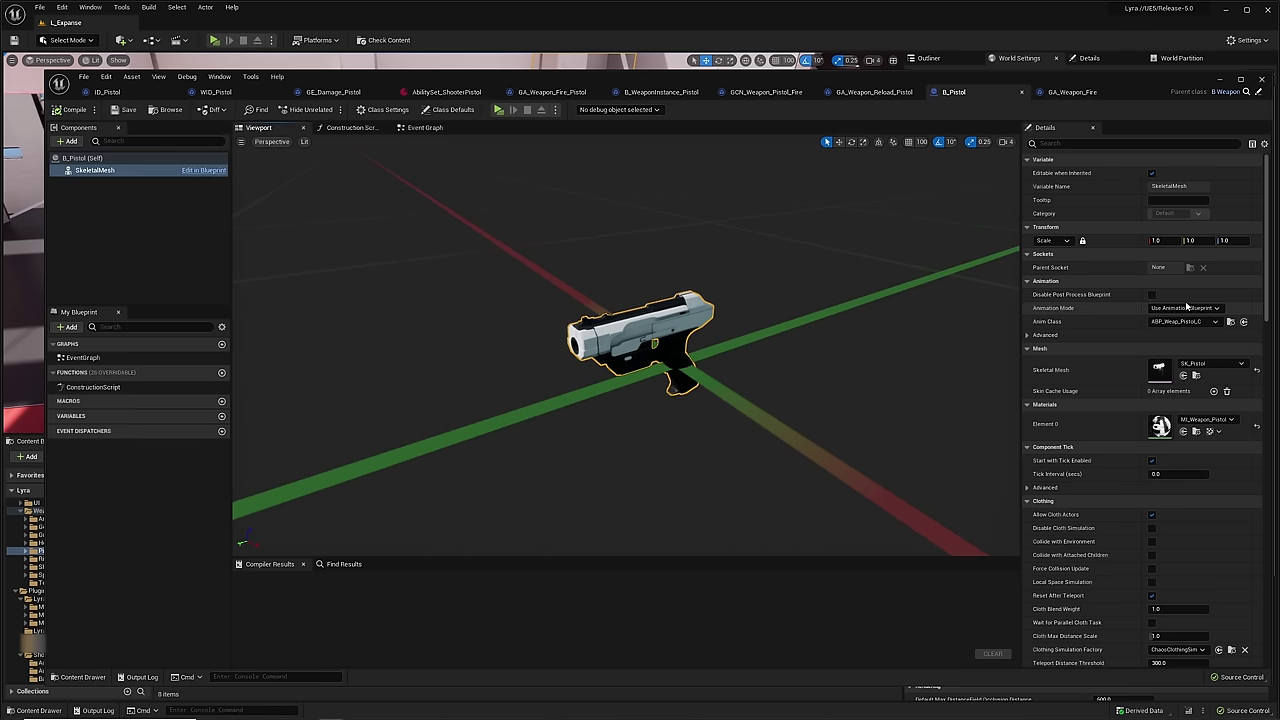
- Trace the pistol's ability set through GA_Weapon_Fire_Pistol to its parent GA_Weapon_Fire and check the parent's ability trigger tag
{"action": "left_click", "coordinate": [220, 92]}
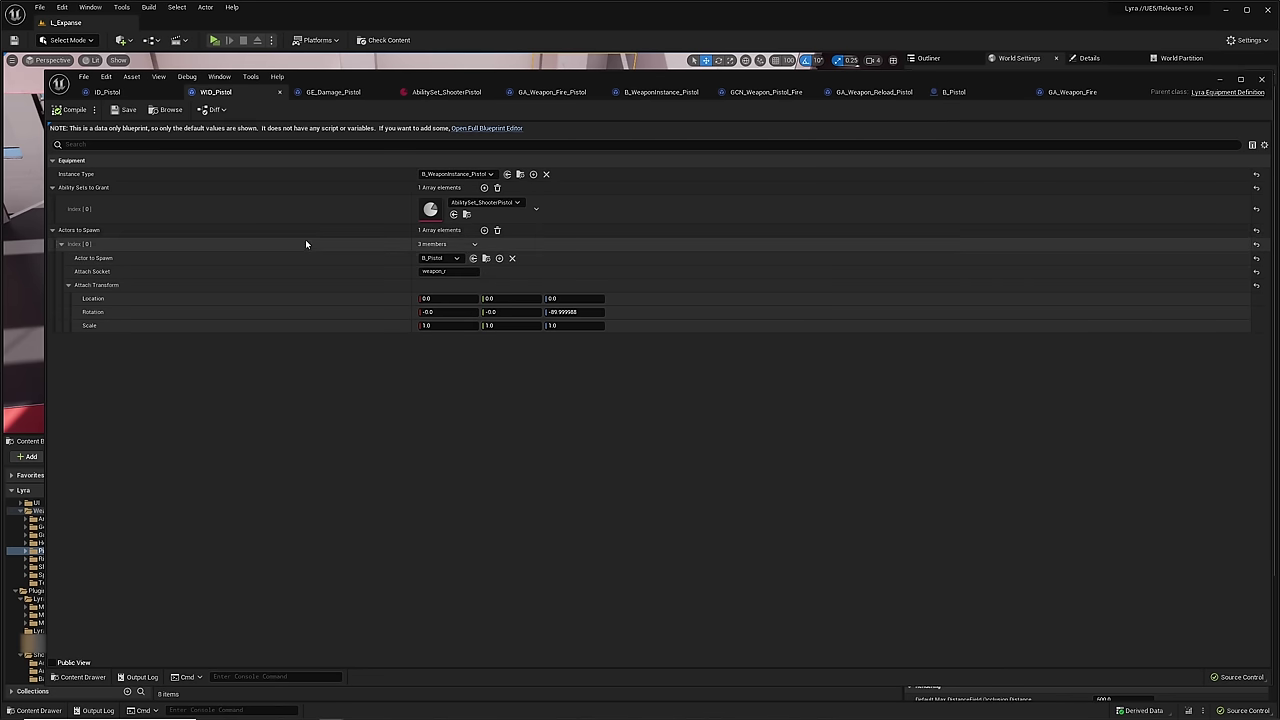
{"action": "double_click", "coordinate": [431, 210]}
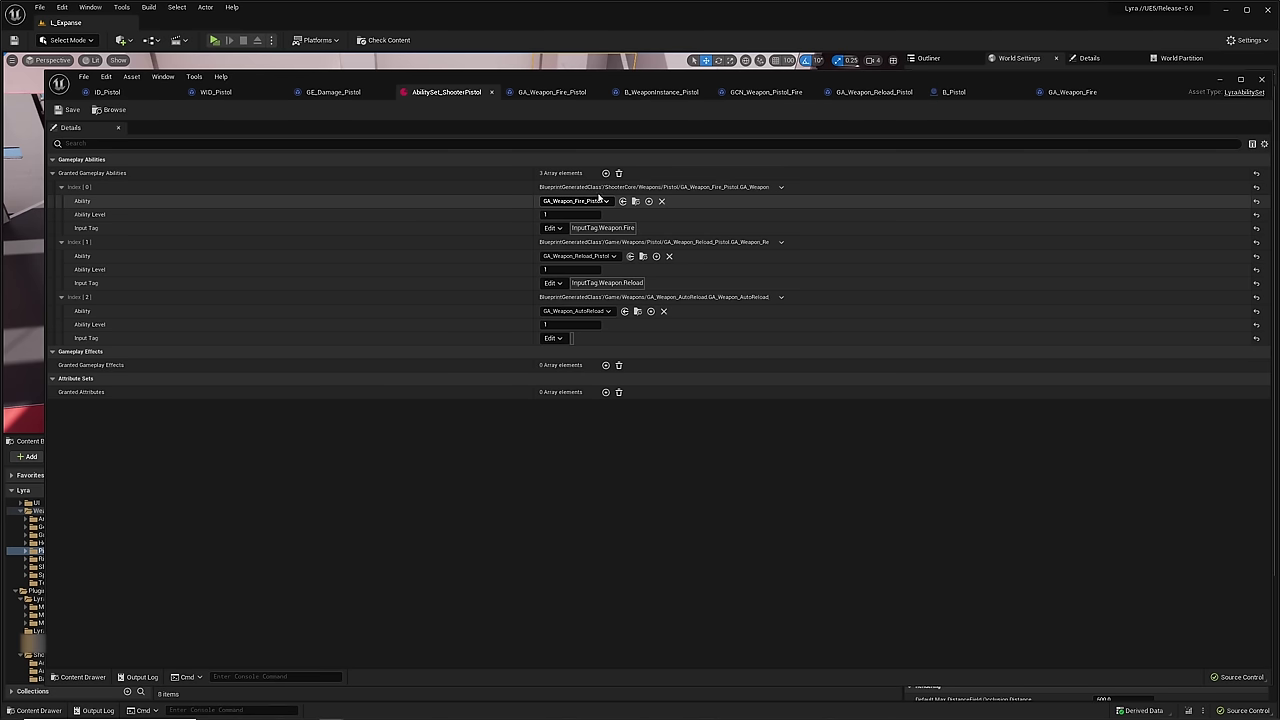
{"action": "left_click", "coordinate": [552, 92]}
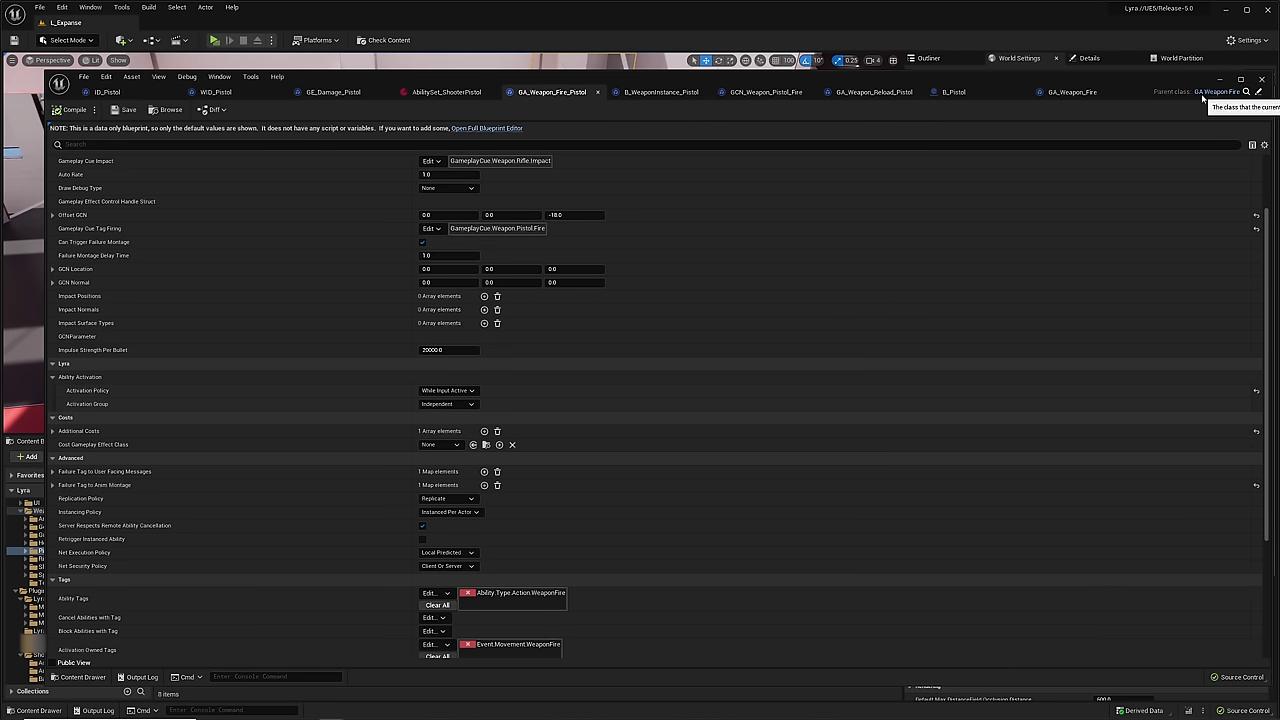
{"action": "left_click", "coordinate": [1259, 93]}
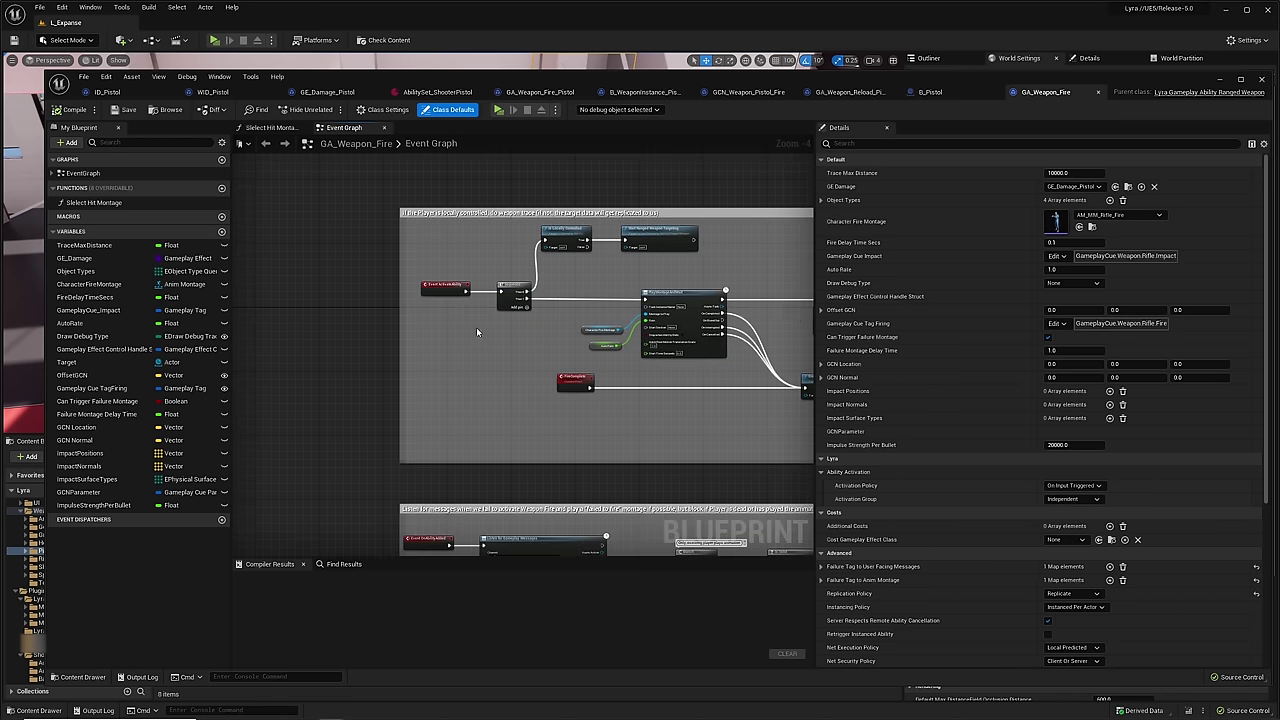
{"action": "scroll", "coordinate": [920, 508], "scroll_direction": "down", "scroll_amount": 10}
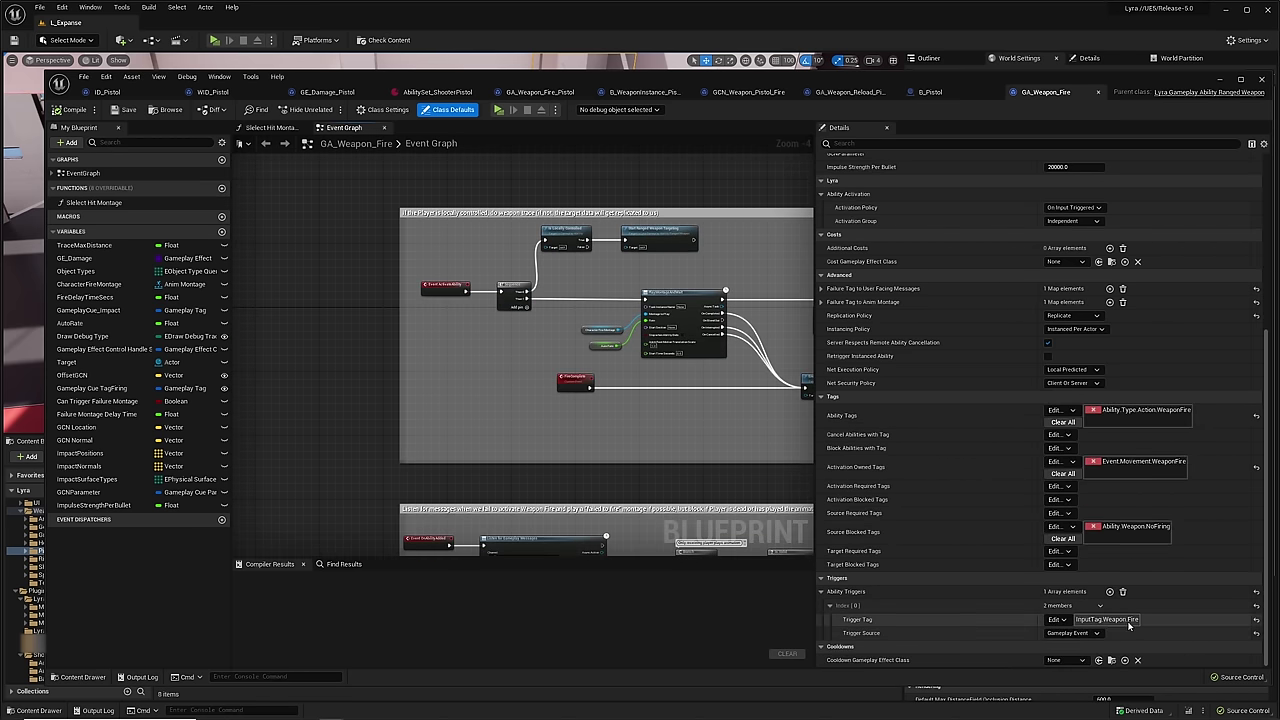
- Examine the GA_Weapon_Fire event graph from ability activation through the hit handling and damage effect nodes
{"action": "right_click_drag", "start_coordinate": [496, 360], "coordinate": [398, 358]}
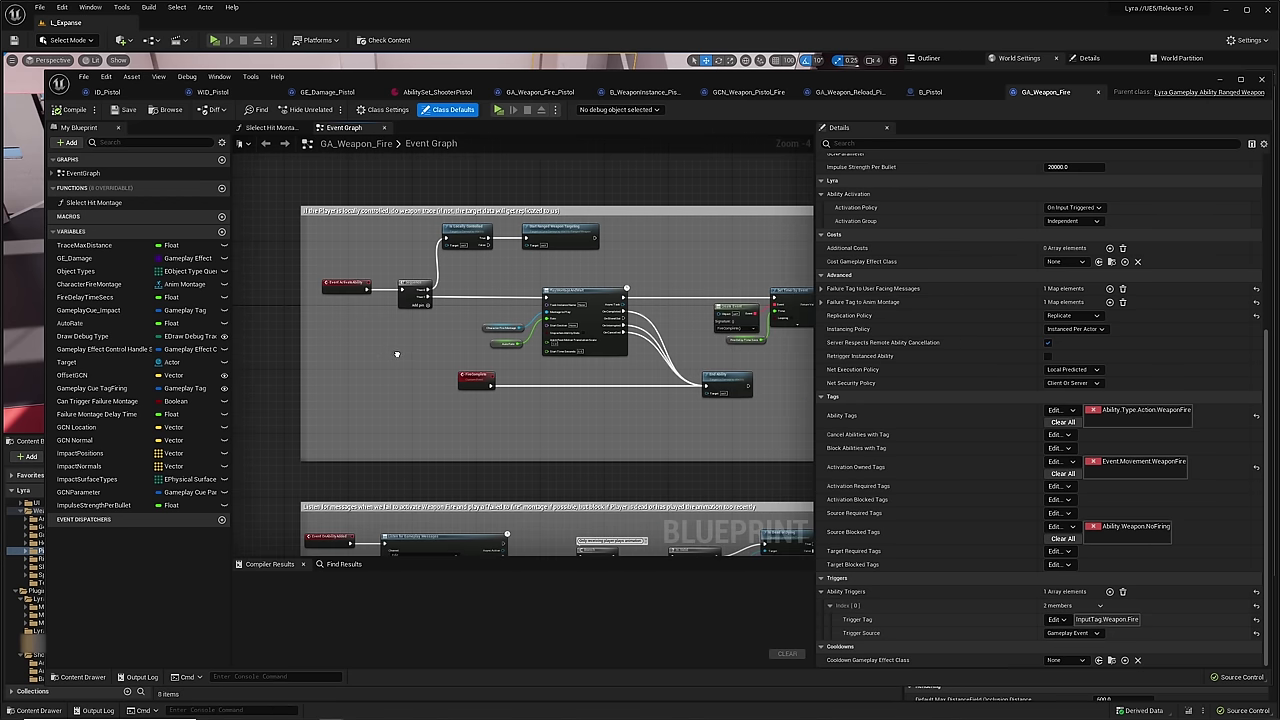
{"action": "right_click_drag", "start_coordinate": [696, 276], "coordinate": [234, 249]}
{"action": "right_click_drag", "start_coordinate": [561, 300], "coordinate": [271, 277]}
{"action": "right_click_drag", "start_coordinate": [650, 333], "coordinate": [334, 316]}
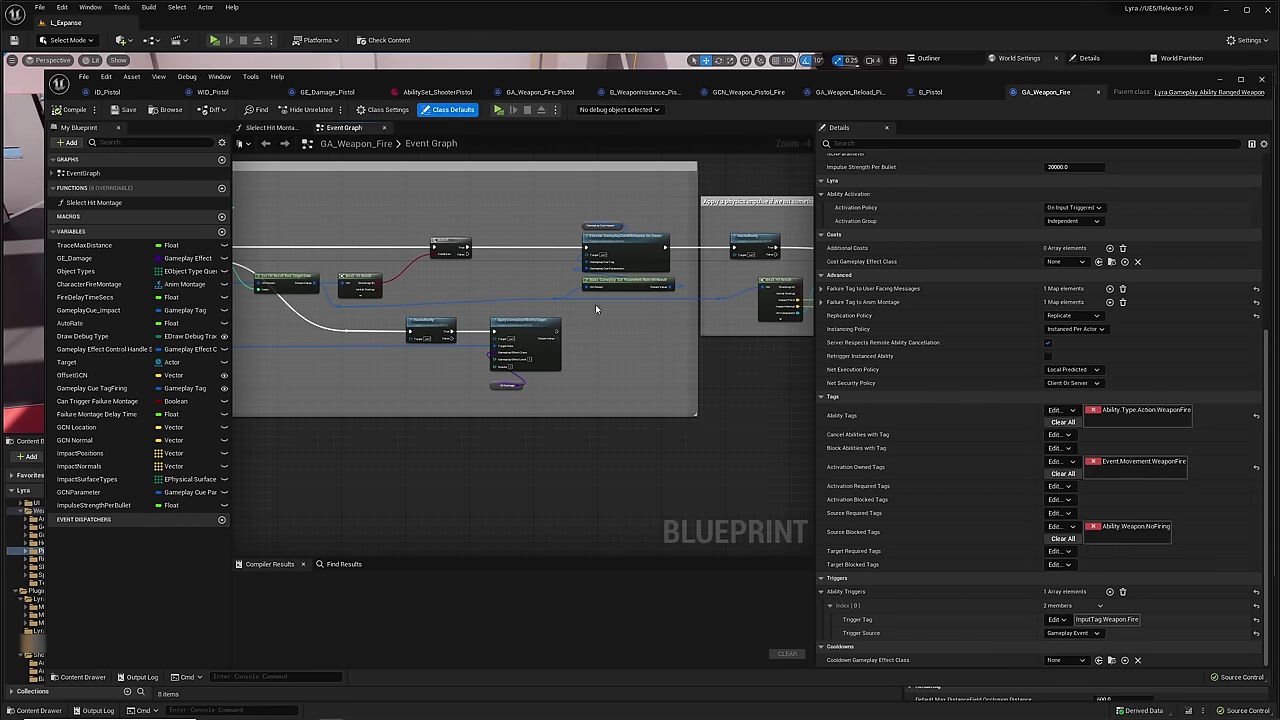
- Review the GA_Weapon_Fire_Pistol defaults, including the damage effect, fire montage, fire delay, activation policy and costs
{"action": "left_click", "coordinate": [535, 92]}
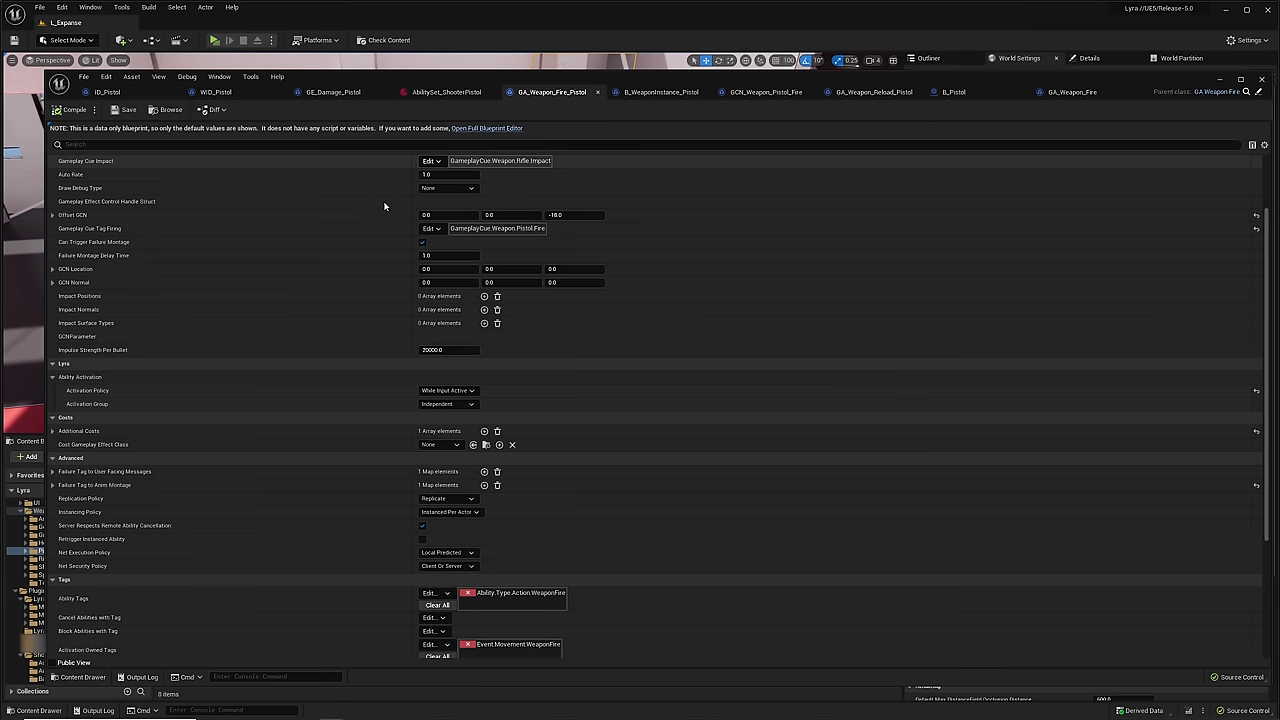
{"action": "scroll", "coordinate": [338, 227], "scroll_direction": "up", "scroll_amount": 3}
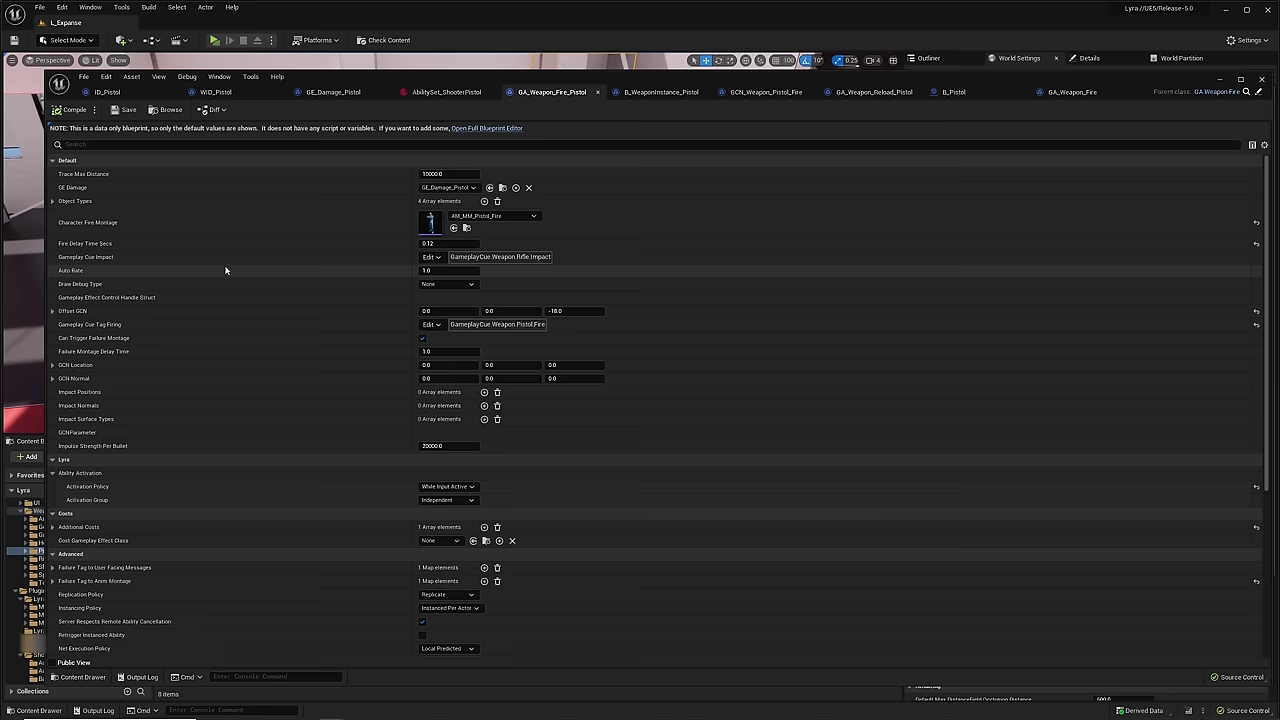
{"action": "scroll", "coordinate": [300, 306], "scroll_direction": "down", "scroll_amount": 5}
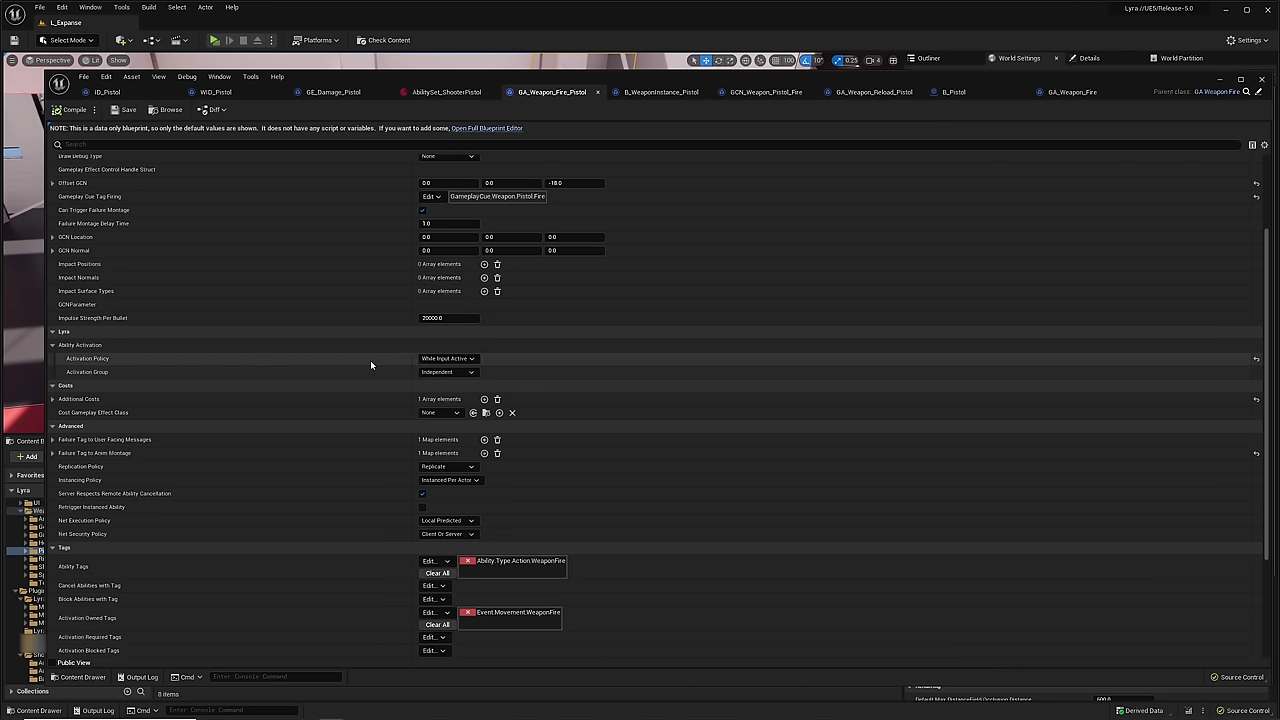
{"action": "scroll", "coordinate": [370, 365], "scroll_direction": "up", "scroll_amount": 5}
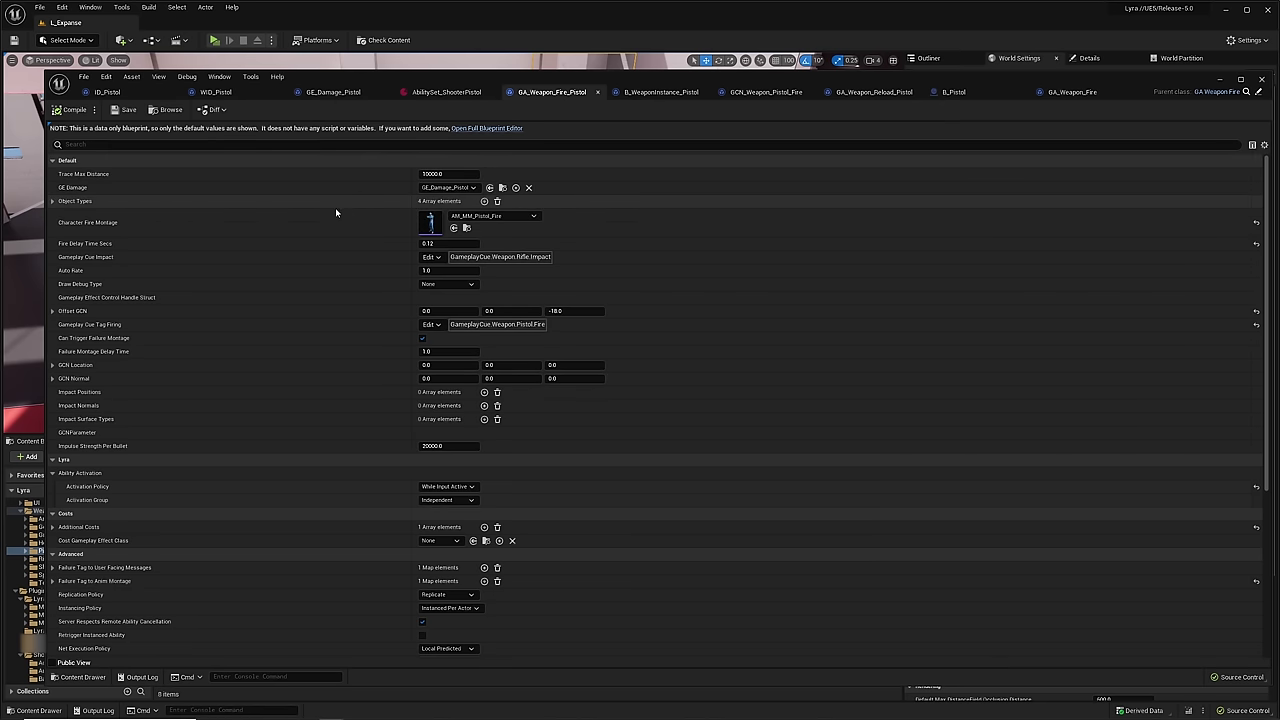
- Check the instance type in WID_Pistol and review B_WeaponInstance_Pistol's damage range, falloff, animation montages and spread parameters
{"action": "left_click", "coordinate": [228, 96]}
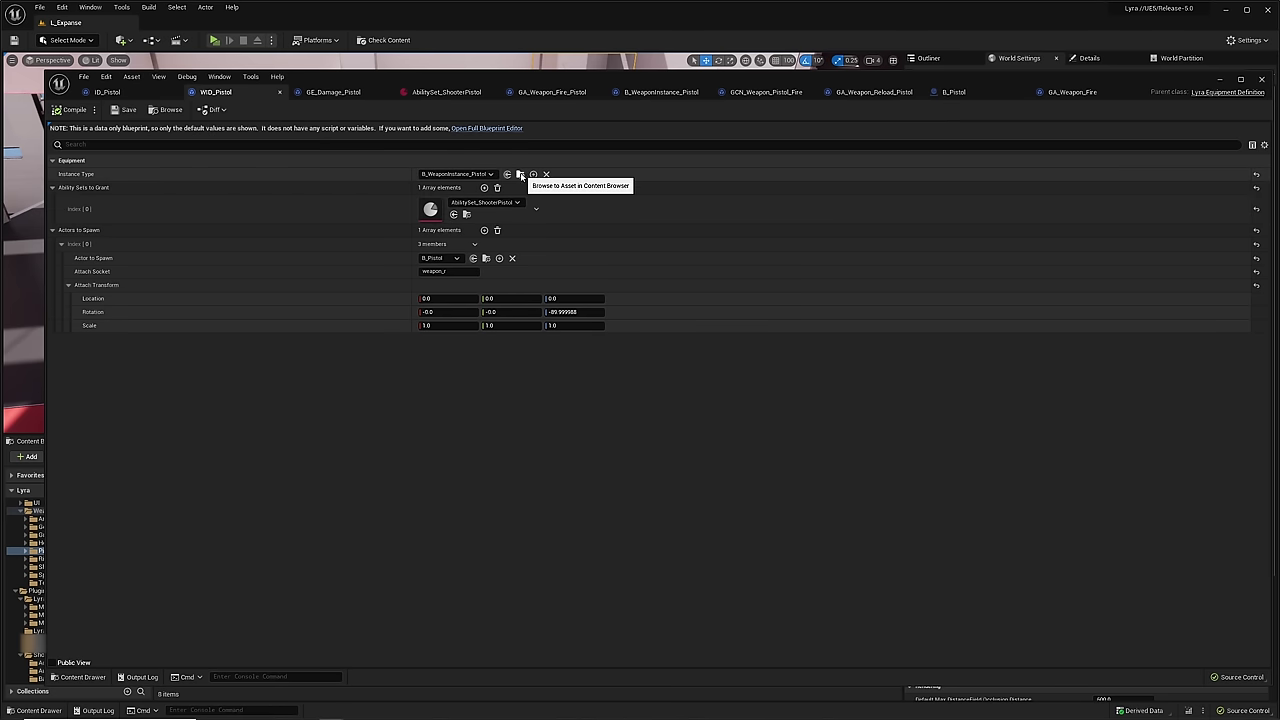
{"action": "left_click", "coordinate": [520, 175]}
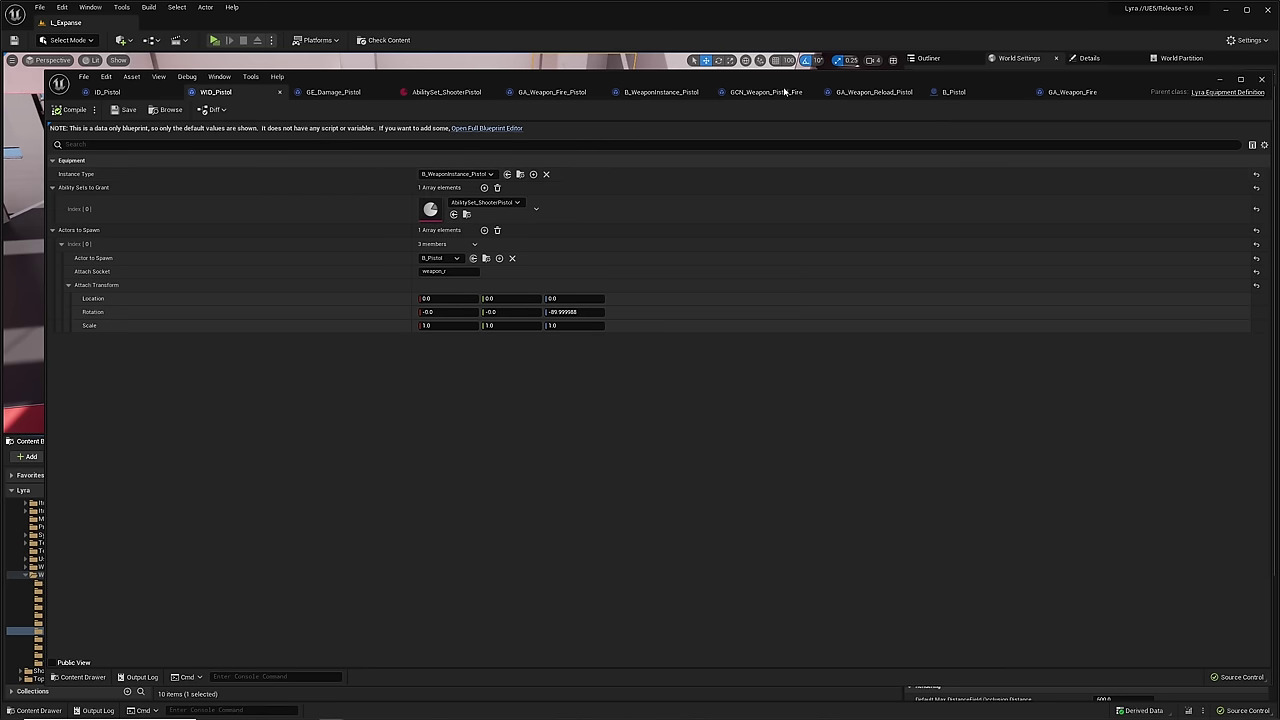
{"action": "left_click", "coordinate": [658, 92]}
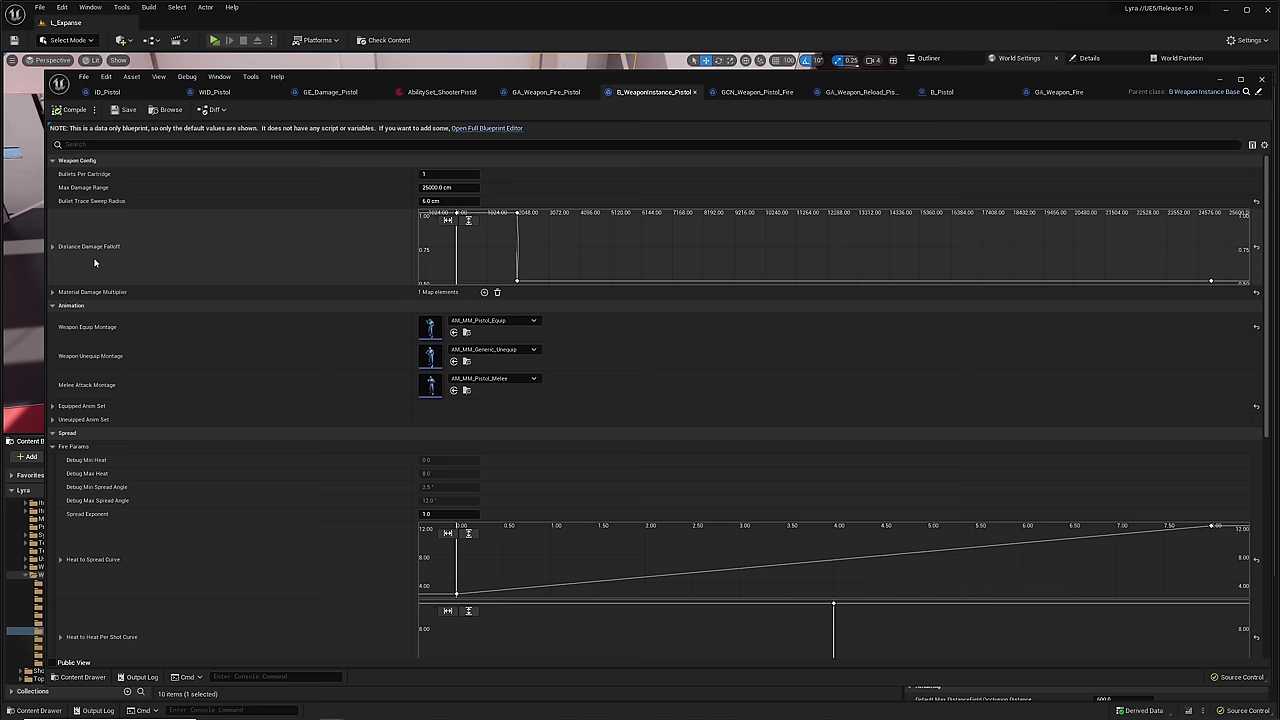
{"action": "scroll", "coordinate": [207, 267], "scroll_direction": "down", "scroll_amount": 2}
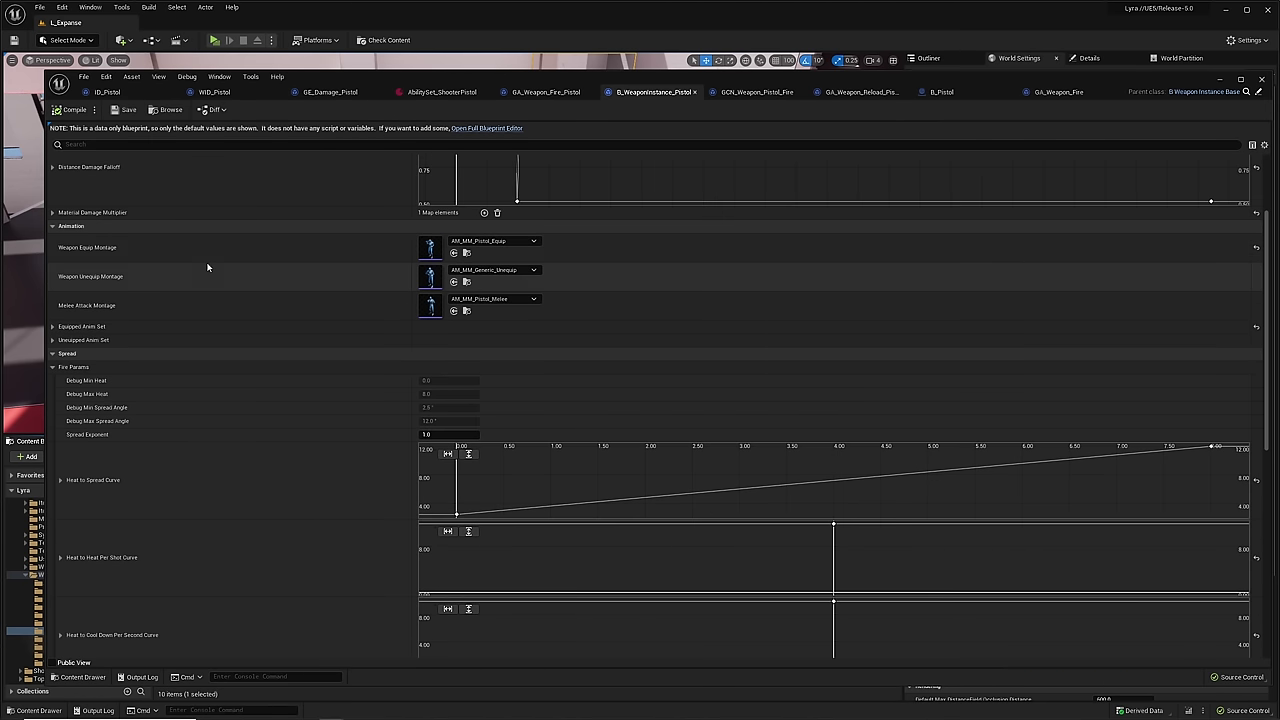
{"action": "scroll", "coordinate": [214, 297], "scroll_direction": "down", "scroll_amount": 2}
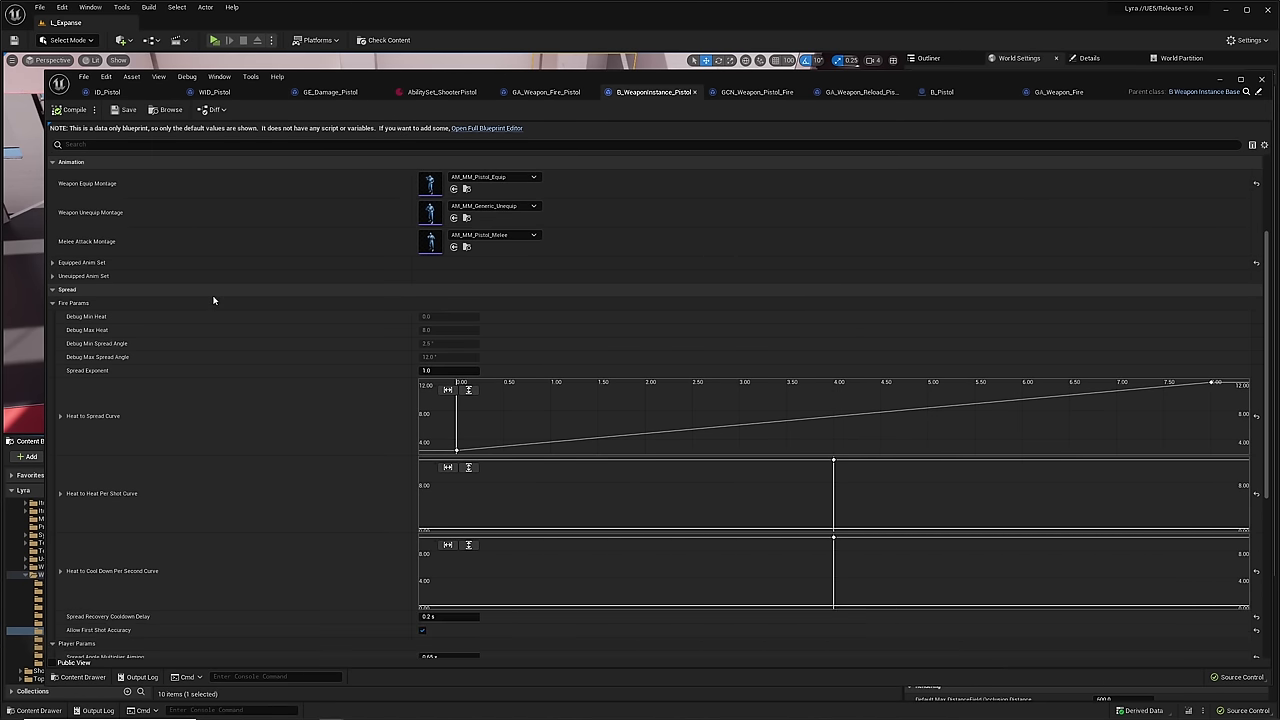
{"action": "scroll", "coordinate": [213, 300], "scroll_direction": "down", "scroll_amount": 5}
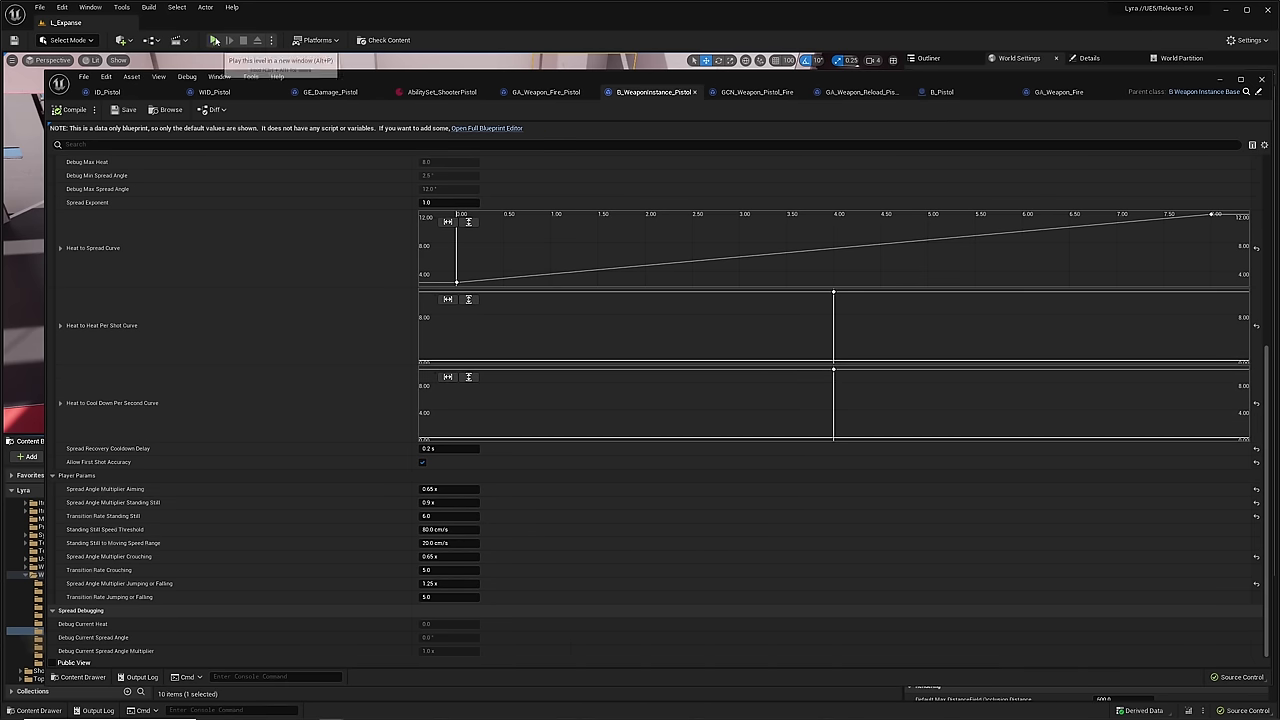
- Start a play test of the level and fire the pistol while aiming and standing still to examine its spread
{"action": "key", "text": "alt+p"}
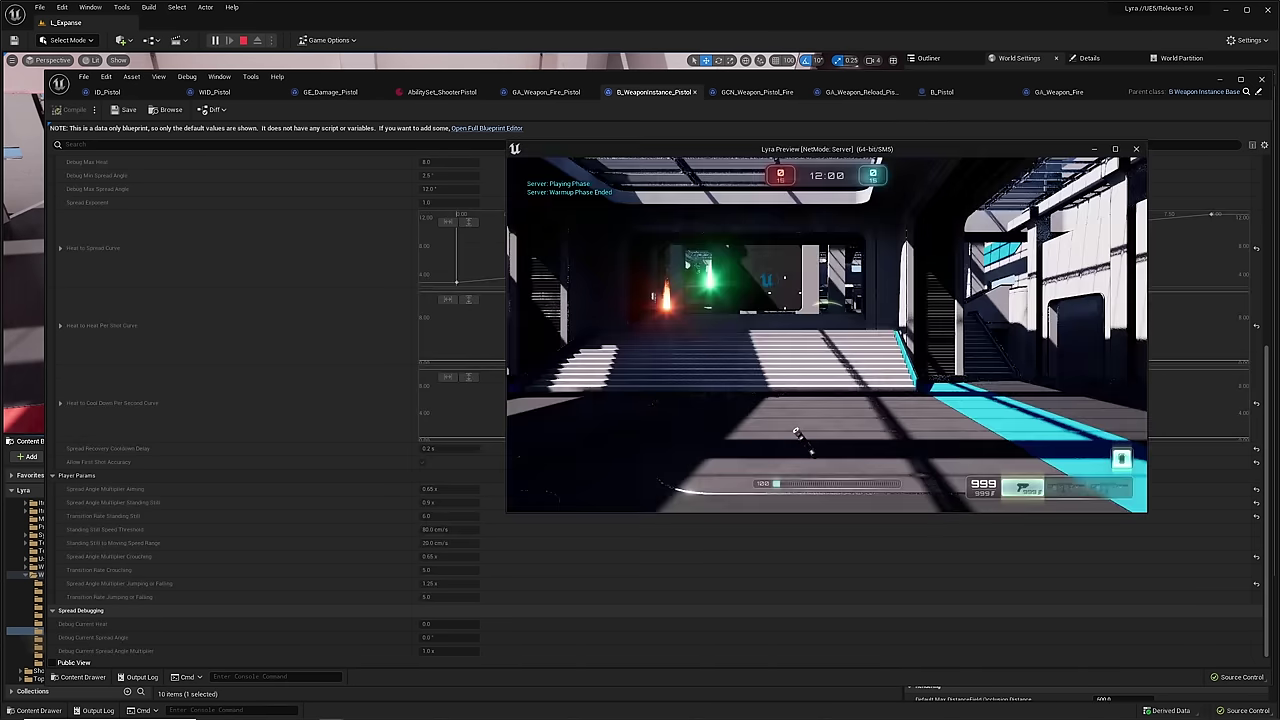
{"action": "right_click", "coordinate": [827, 335]}
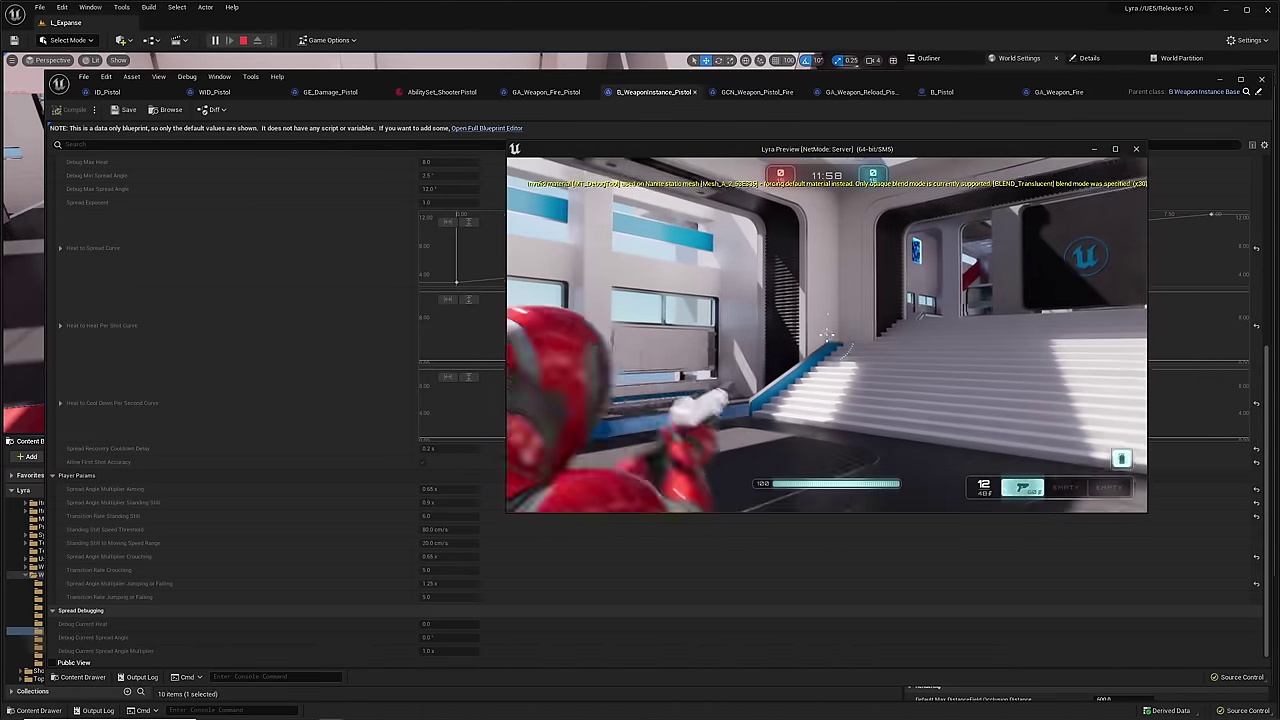
{"action": "left_click", "coordinate": [827, 335]}
{"action": "left_click", "coordinate": [827, 335]}
{"action": "left_click", "coordinate": [826, 335]}
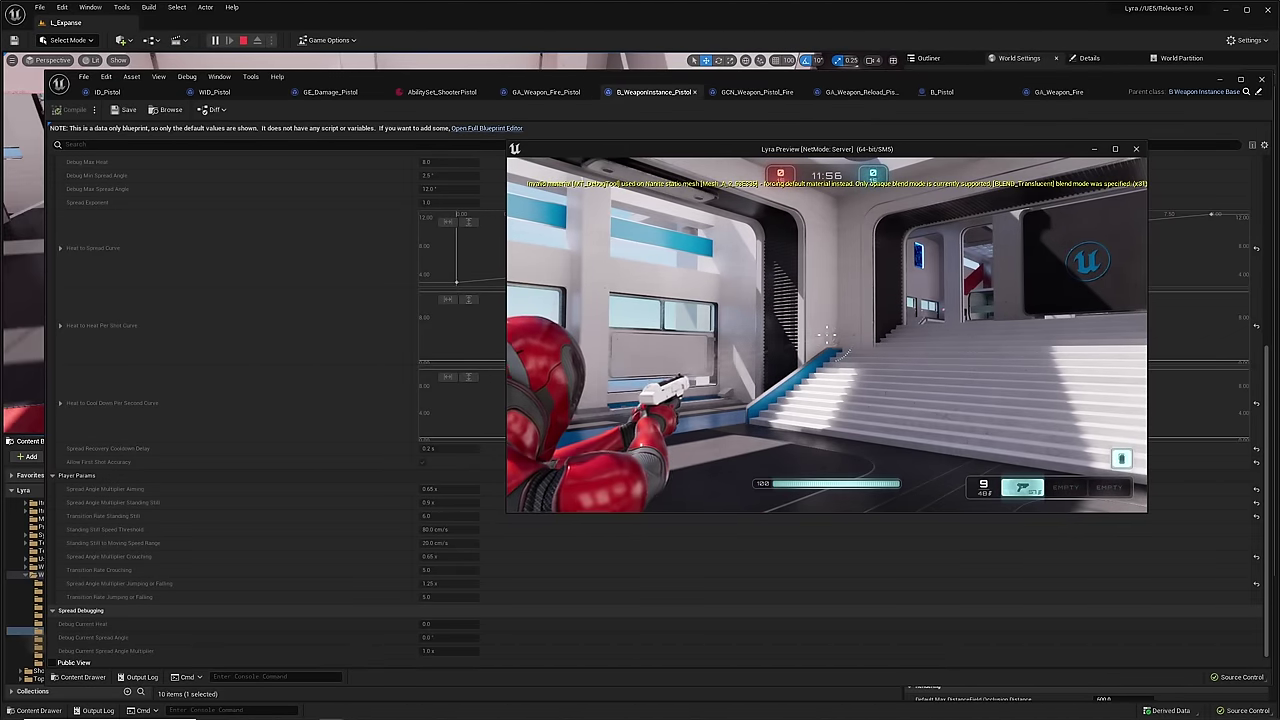
- Test the pistol's spread while moving, crouching and aiming, fire at the wall, and stop the play session
{"action": "key", "text": "w"}
{"action": "right_click", "coordinate": [827, 335]}
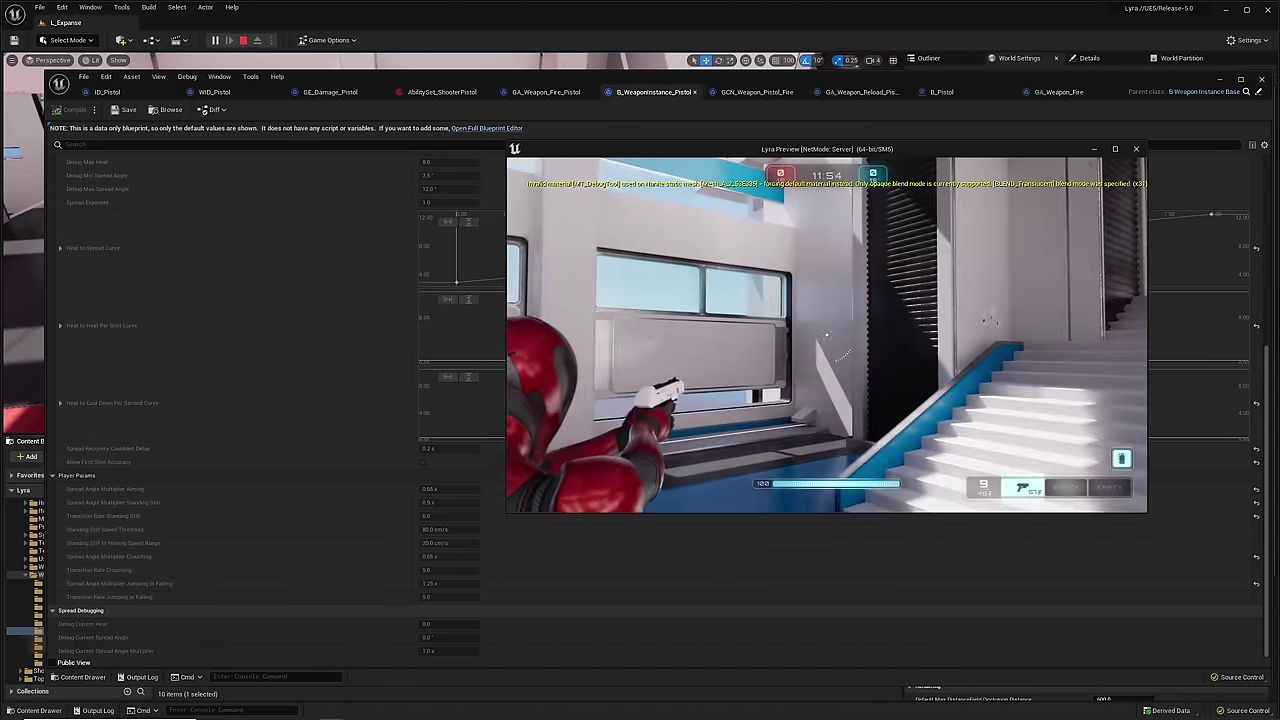
{"action": "key", "text": "ctrl"}
{"action": "key", "text": "w"}
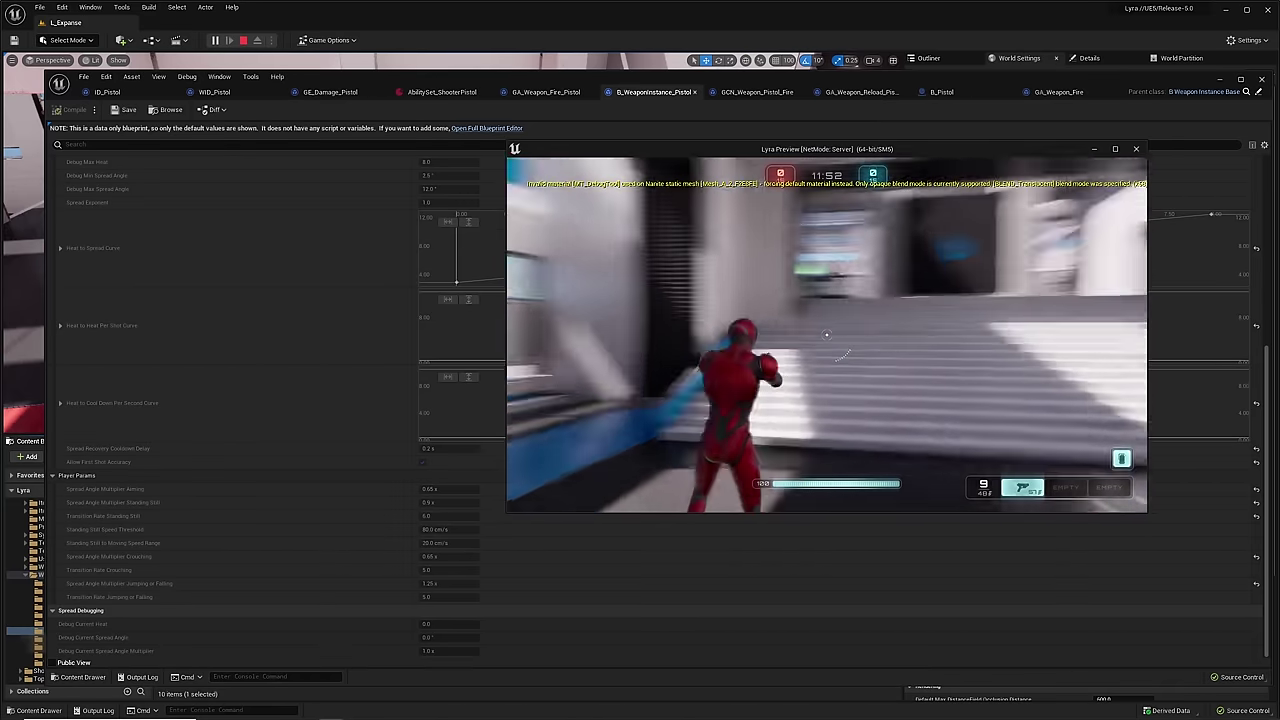
{"action": "left_click", "coordinate": [826, 335]}
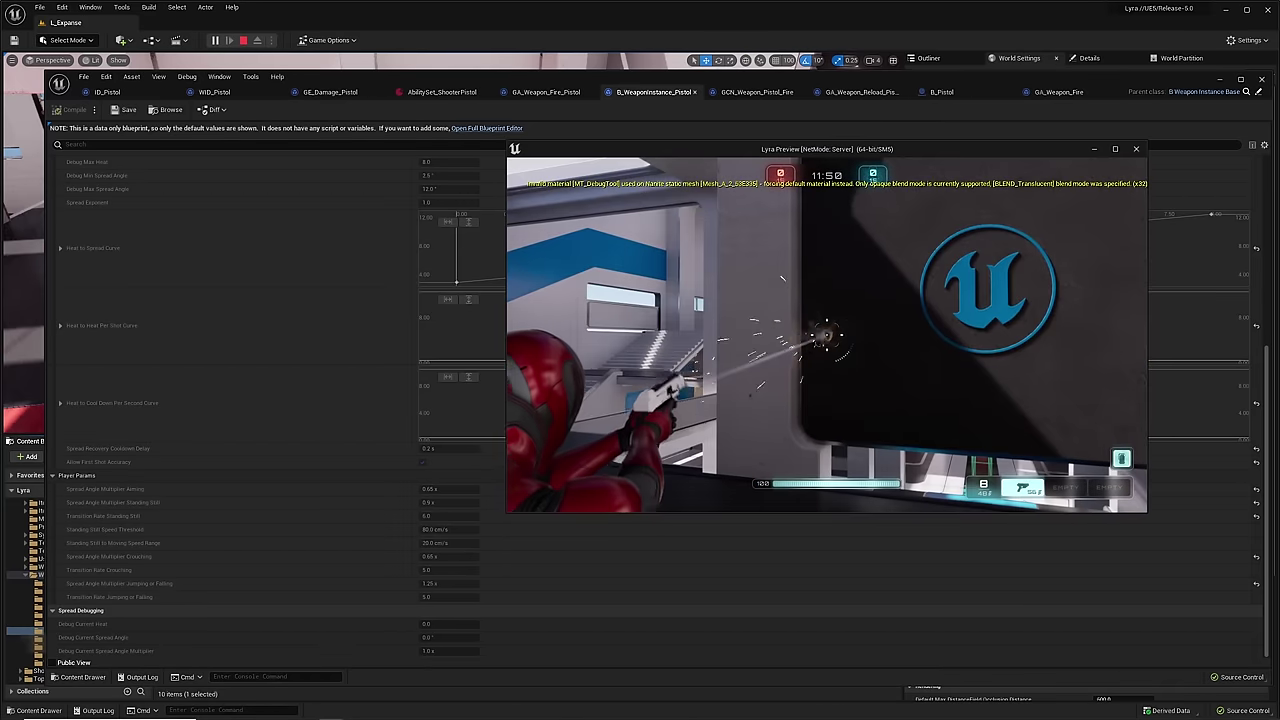
{"action": "left_click", "coordinate": [826, 335]}
{"action": "key", "text": "Escape"}
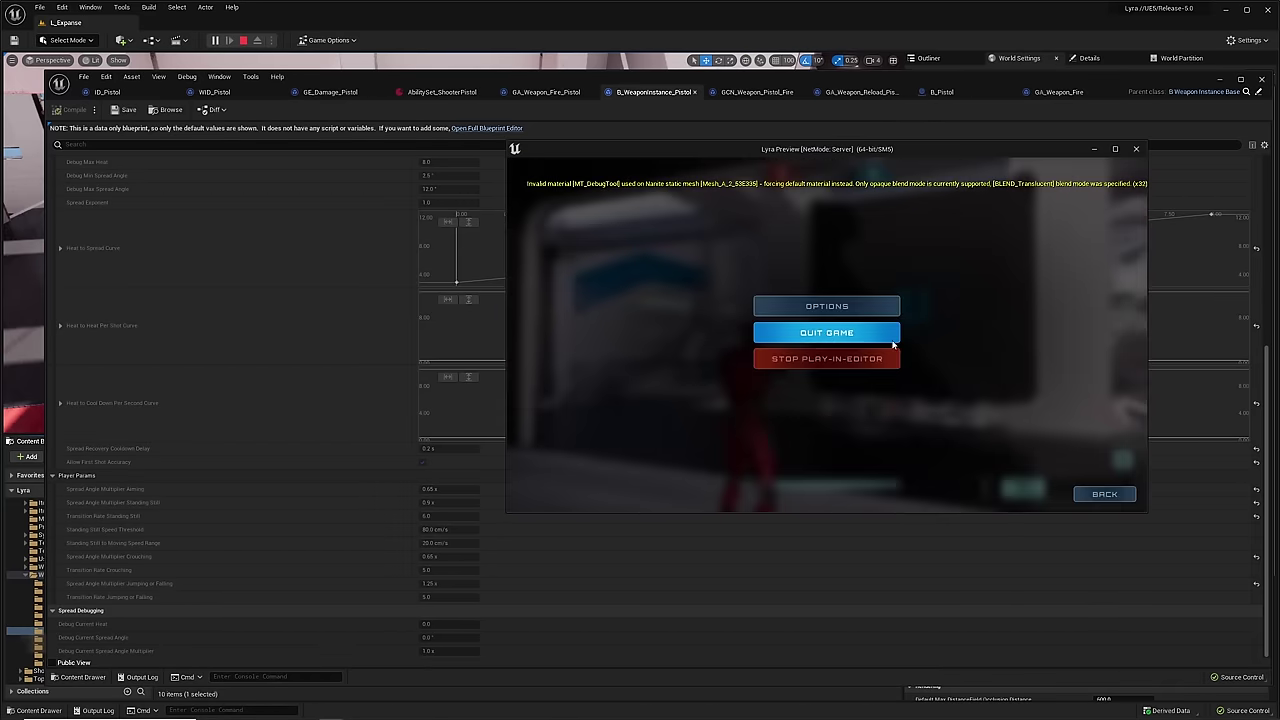
{"action": "left_click", "coordinate": [866, 358]}
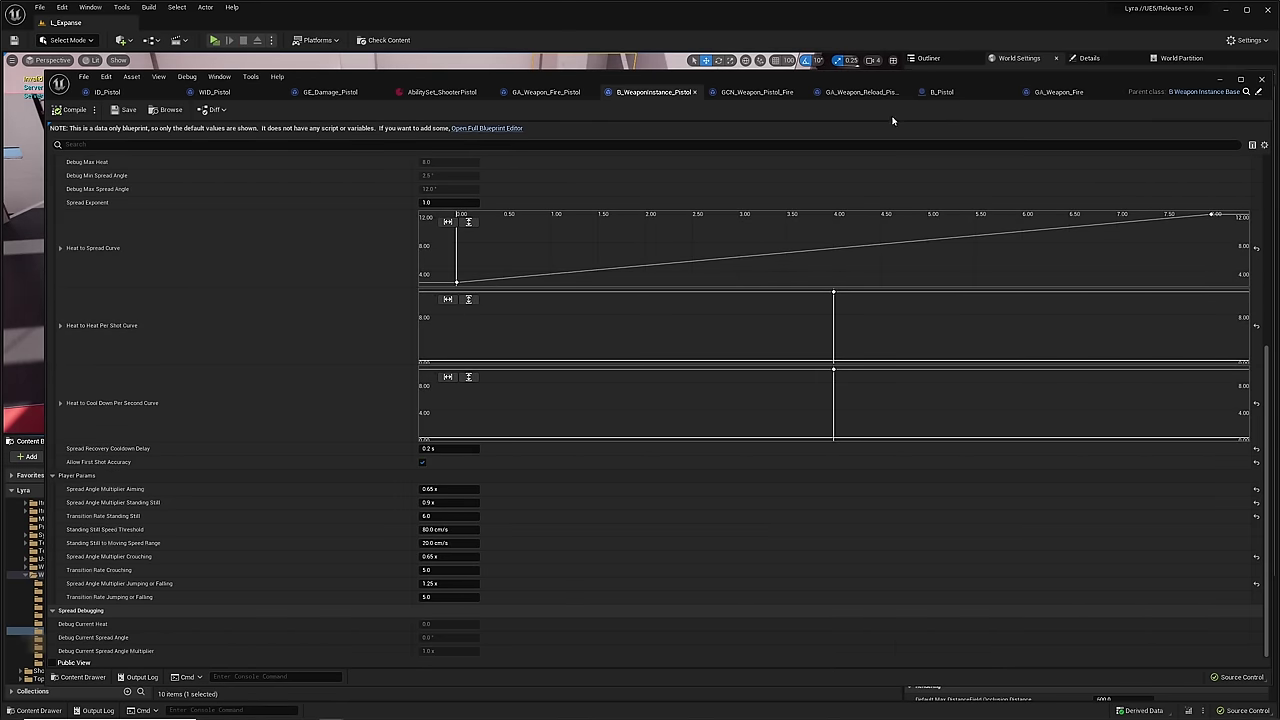
- Recap how B_WeaponInstance_Pistol, ID_Pistol, AbilitySet_ShooterPistol and WID_Pistol reference one another
{"action": "scroll", "coordinate": [457, 214], "scroll_direction": "up", "scroll_amount": 2}
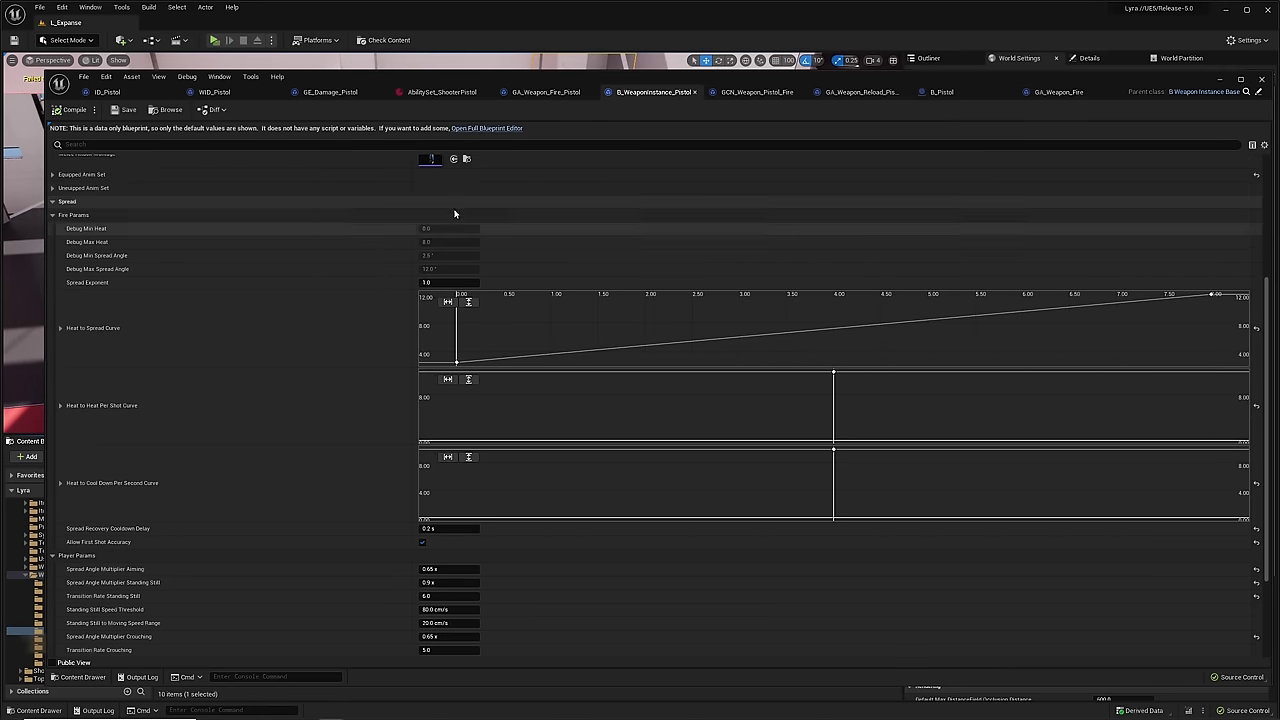
{"action": "scroll", "coordinate": [586, 191], "scroll_direction": "up", "scroll_amount": 6}
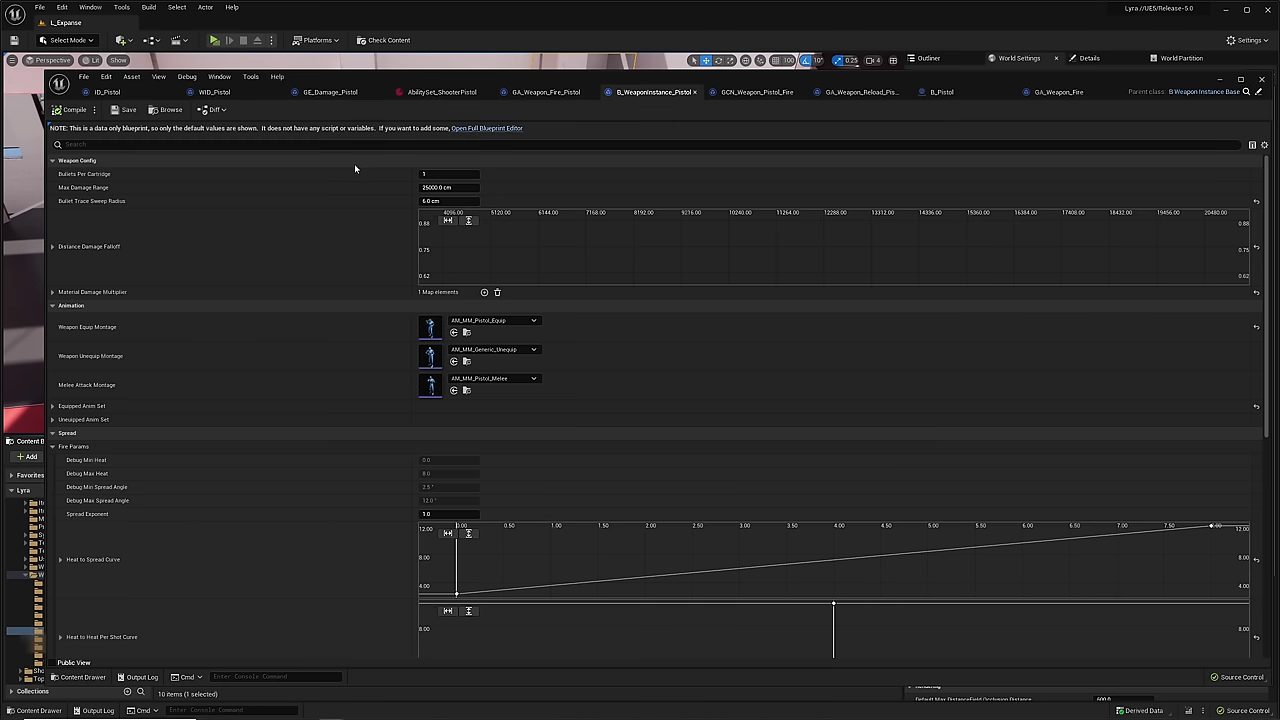
{"action": "left_click", "coordinate": [107, 92]}
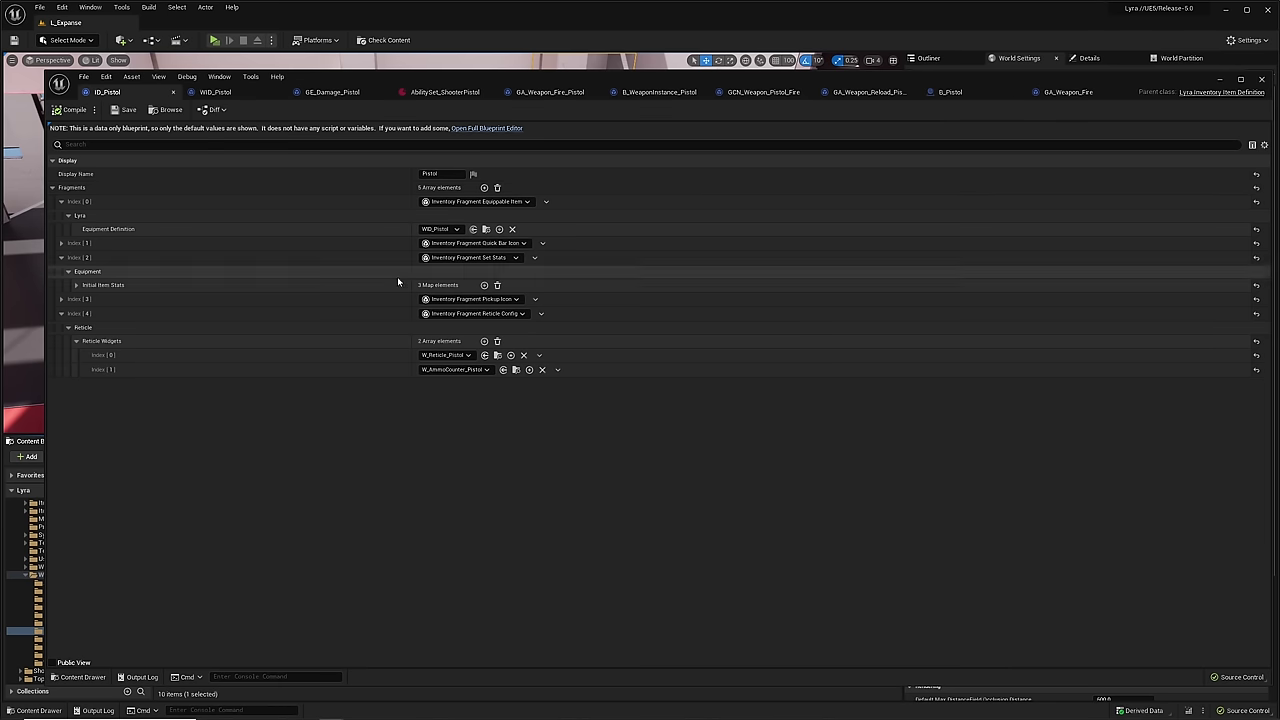
{"action": "left_click", "coordinate": [446, 92]}
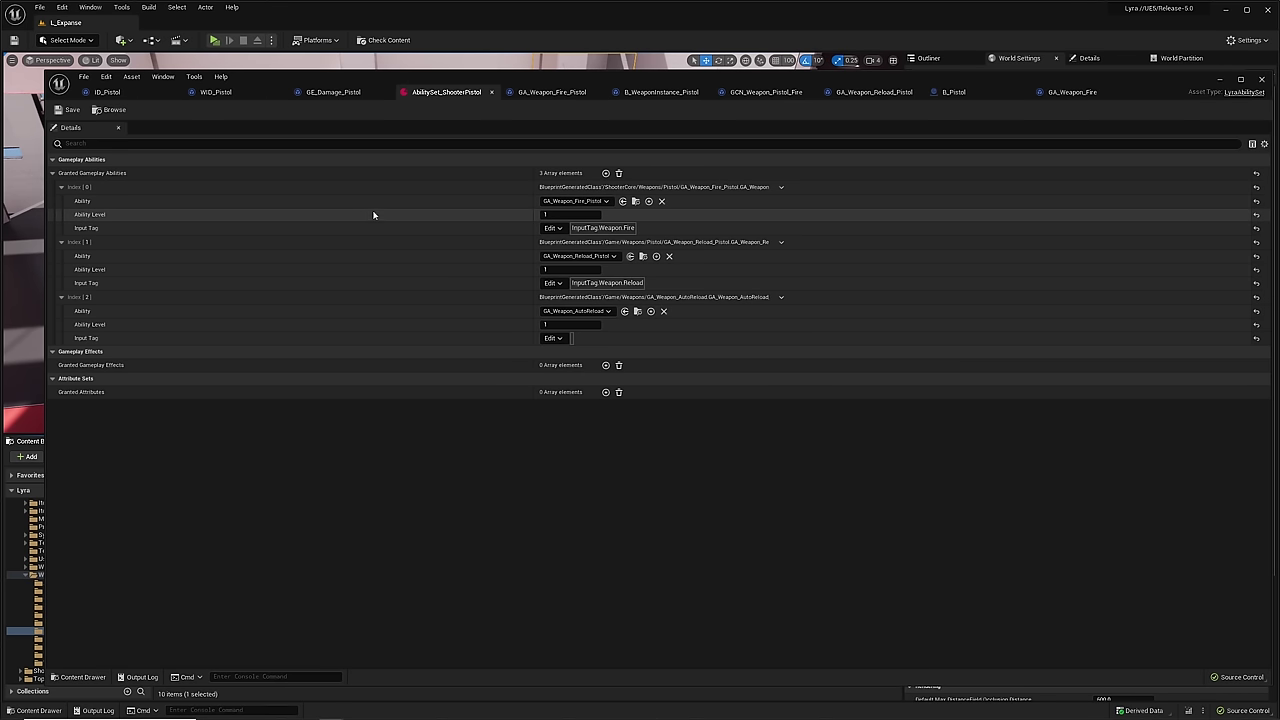
{"action": "left_click", "coordinate": [153, 90]}
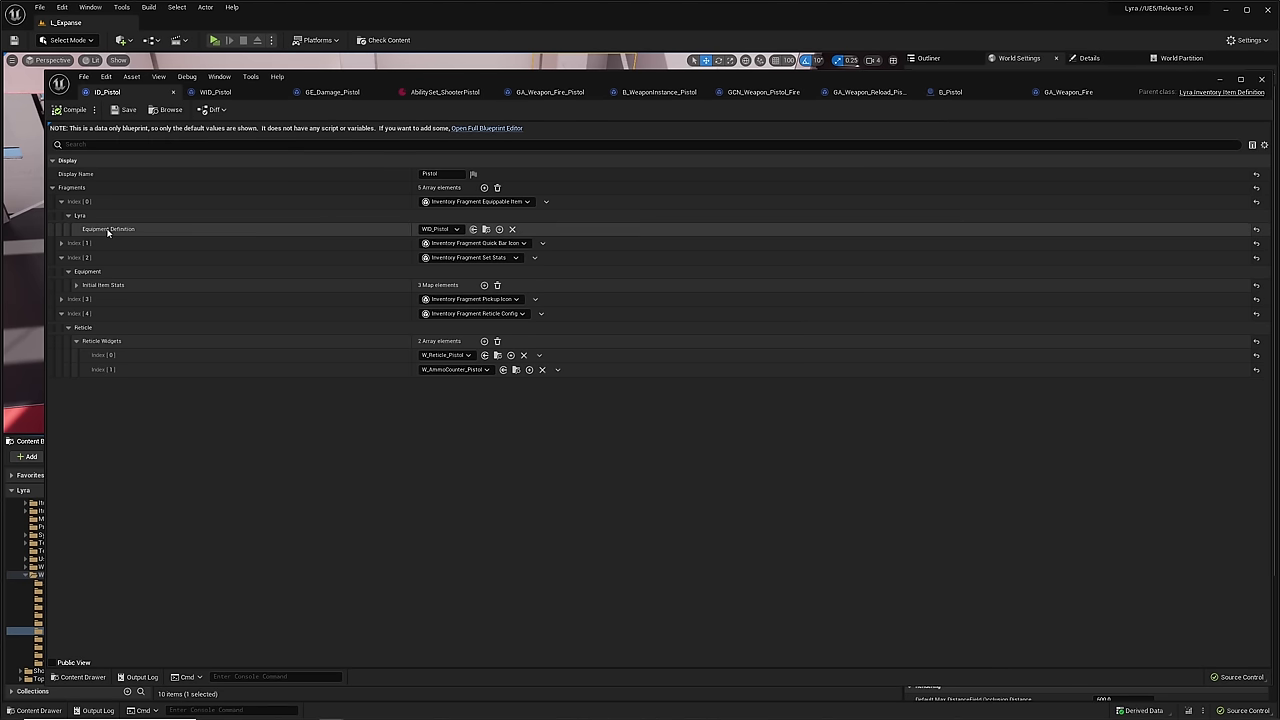
{"action": "left_click", "coordinate": [216, 92]}
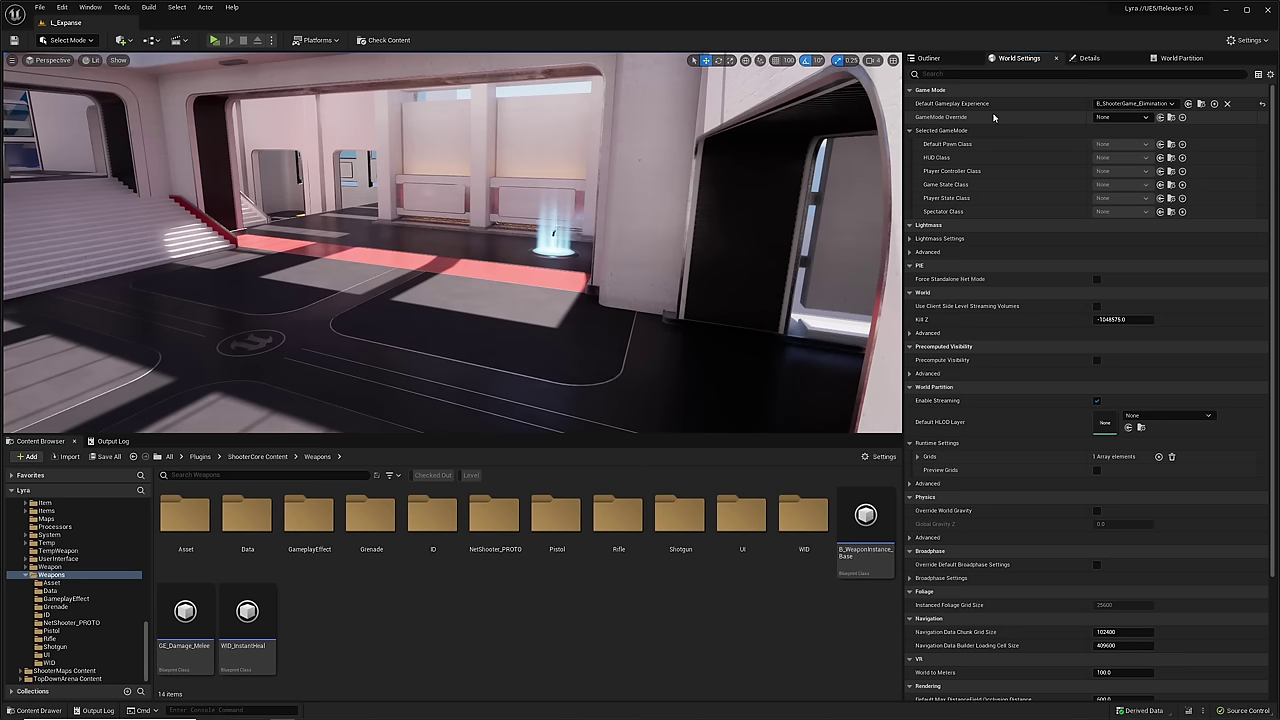
- Create a folder named SMG inside the ShooterCore Weapons folder and open it
{"action": "right_click", "coordinate": [431, 598]}
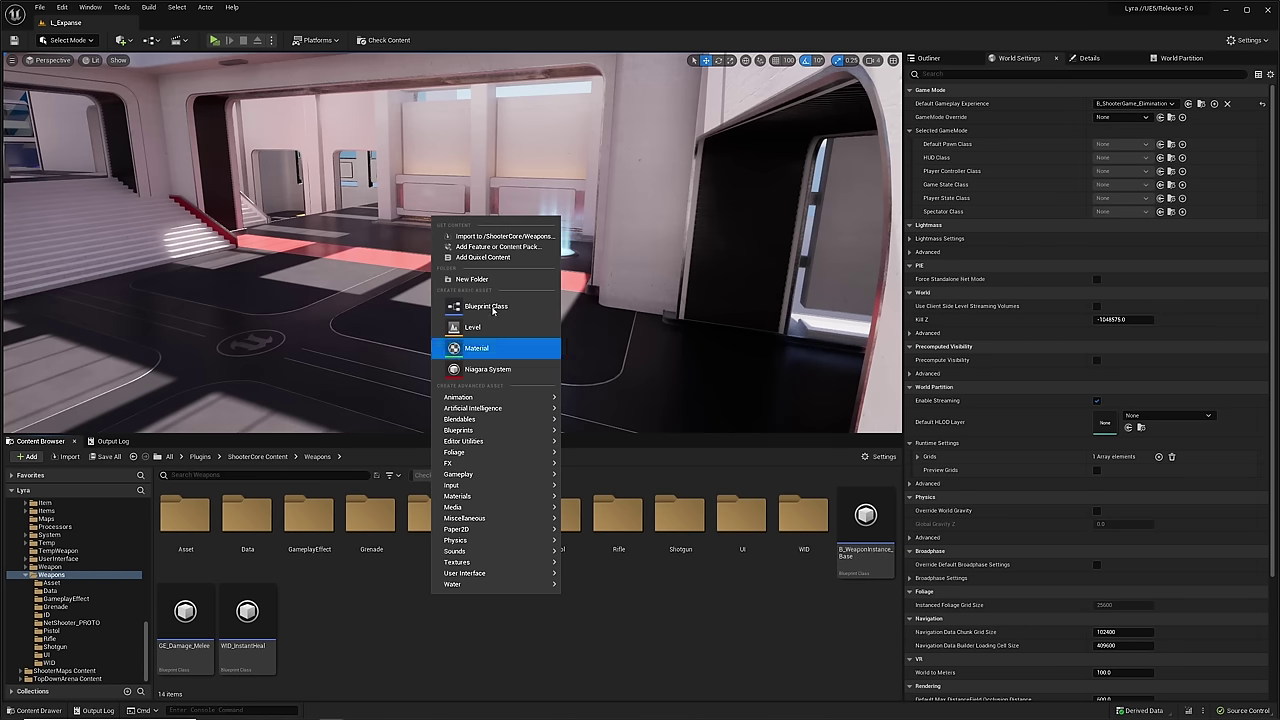
{"action": "left_click", "coordinate": [474, 279]}
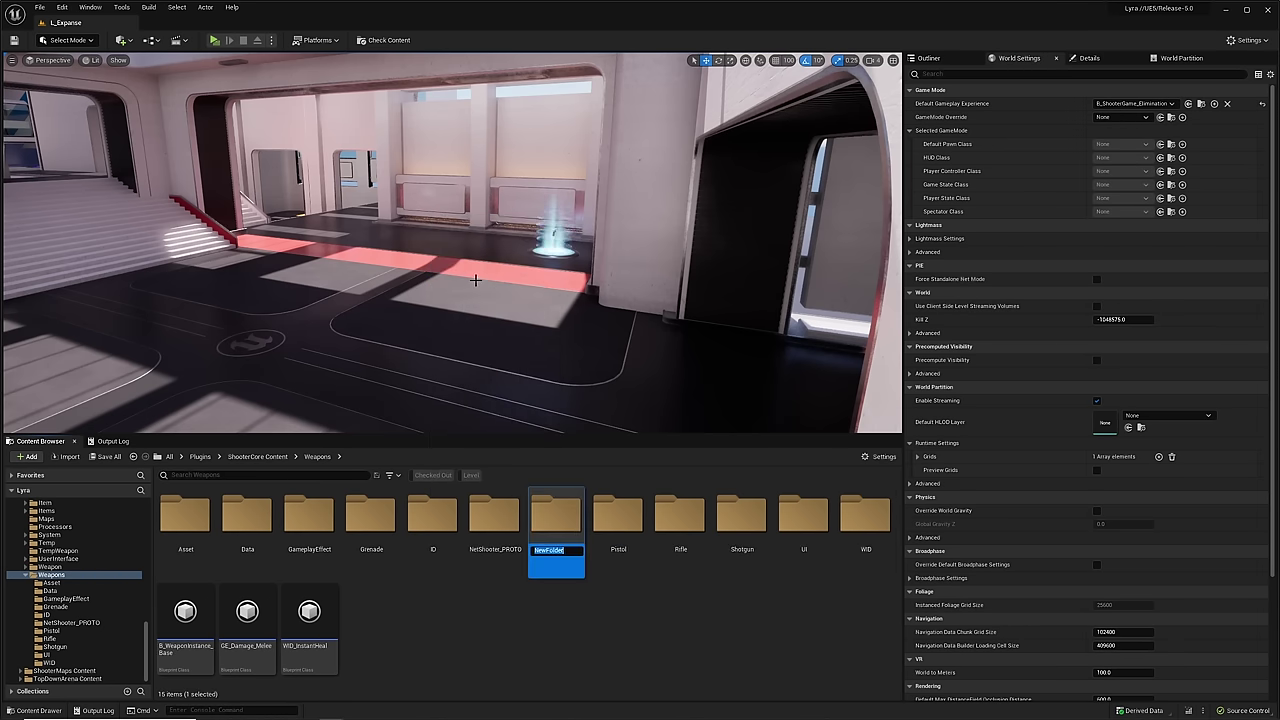
{"action": "type", "text": "SMG"}
{"action": "key", "text": "Return"}
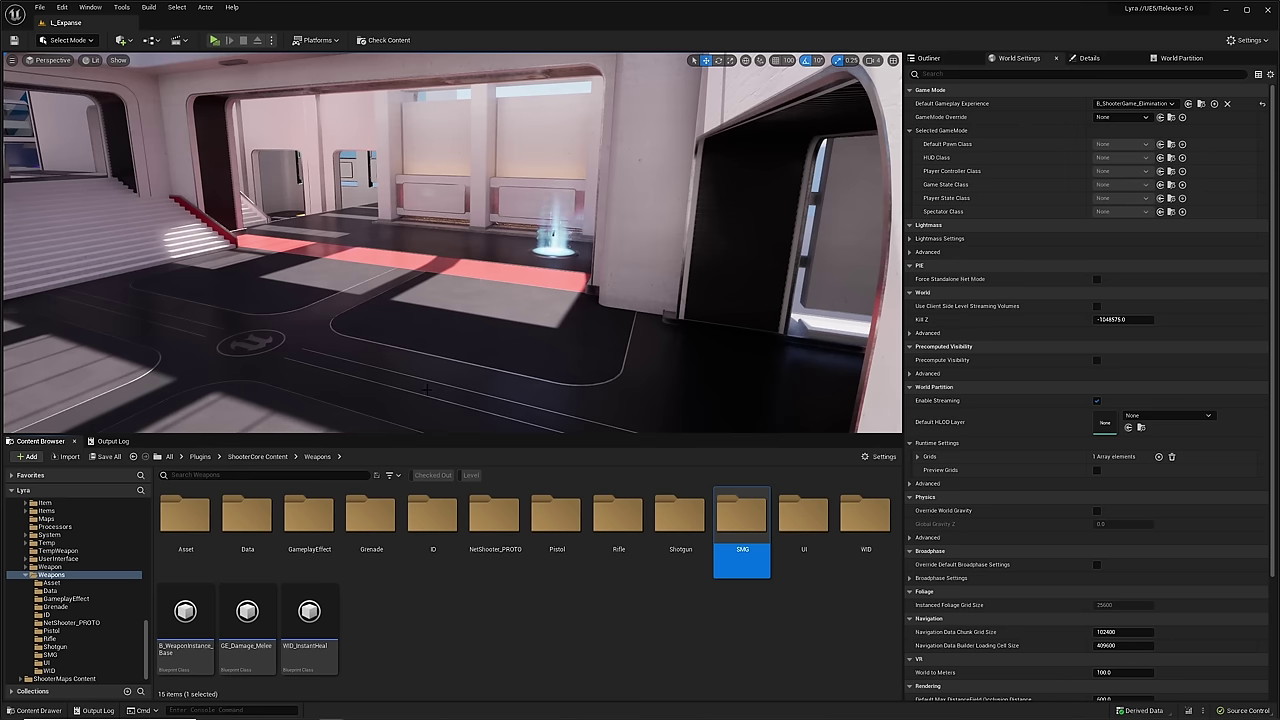
{"action": "double_click", "coordinate": [743, 519]}
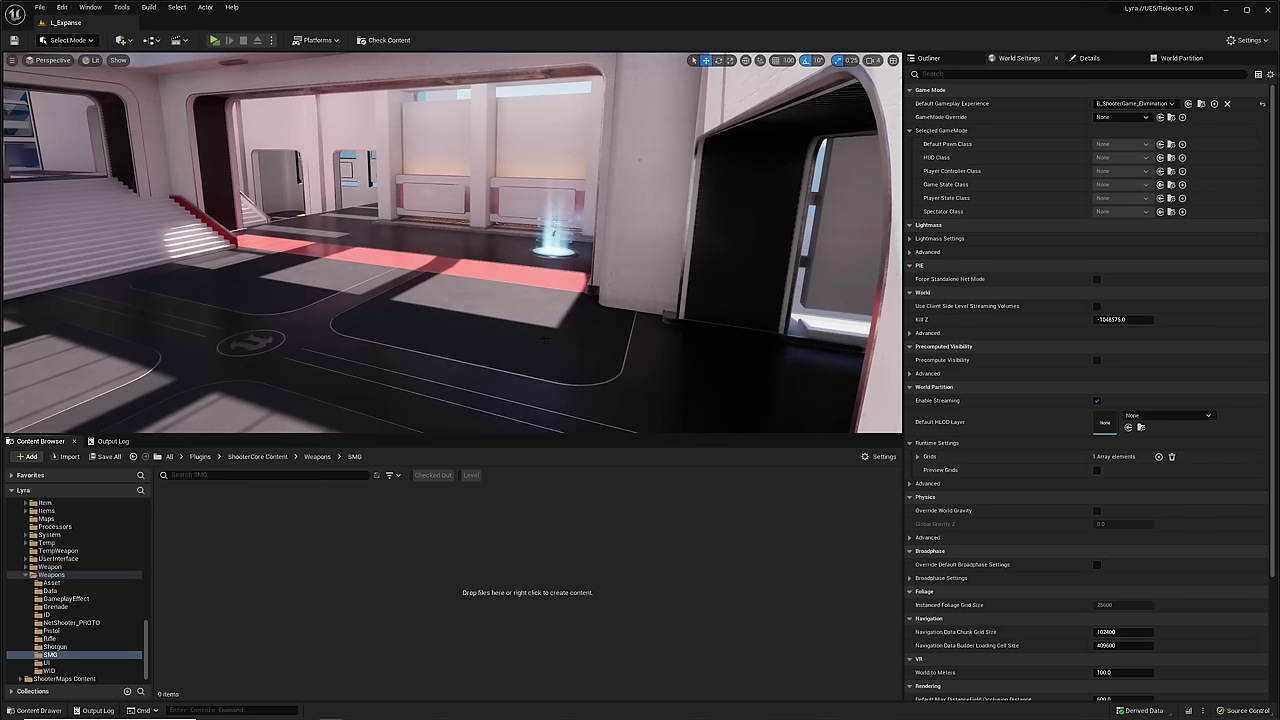
{"action": "right_click_drag", "start_coordinate": [510, 320], "coordinate": [508, 280]}
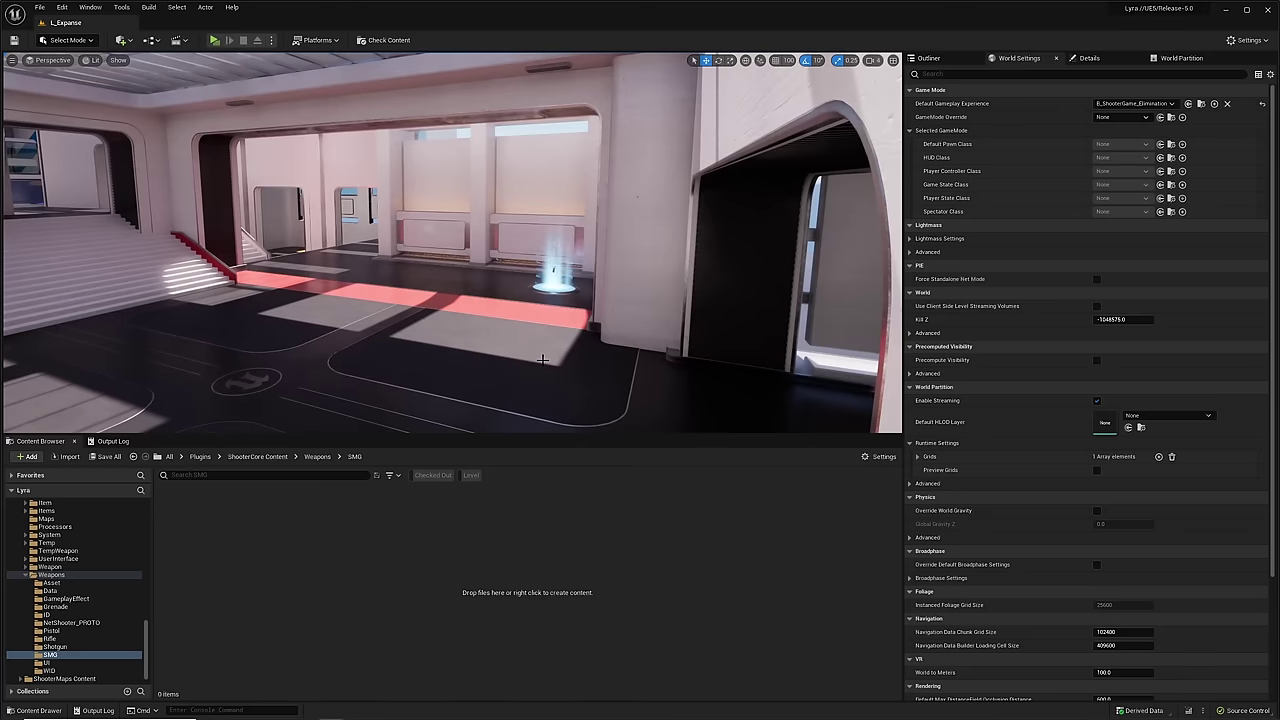
- Create a Blueprint class named ID_SMG in the SMG folder with LyraInventoryItemDefinition as its parent class
{"action": "right_click", "coordinate": [455, 543]}
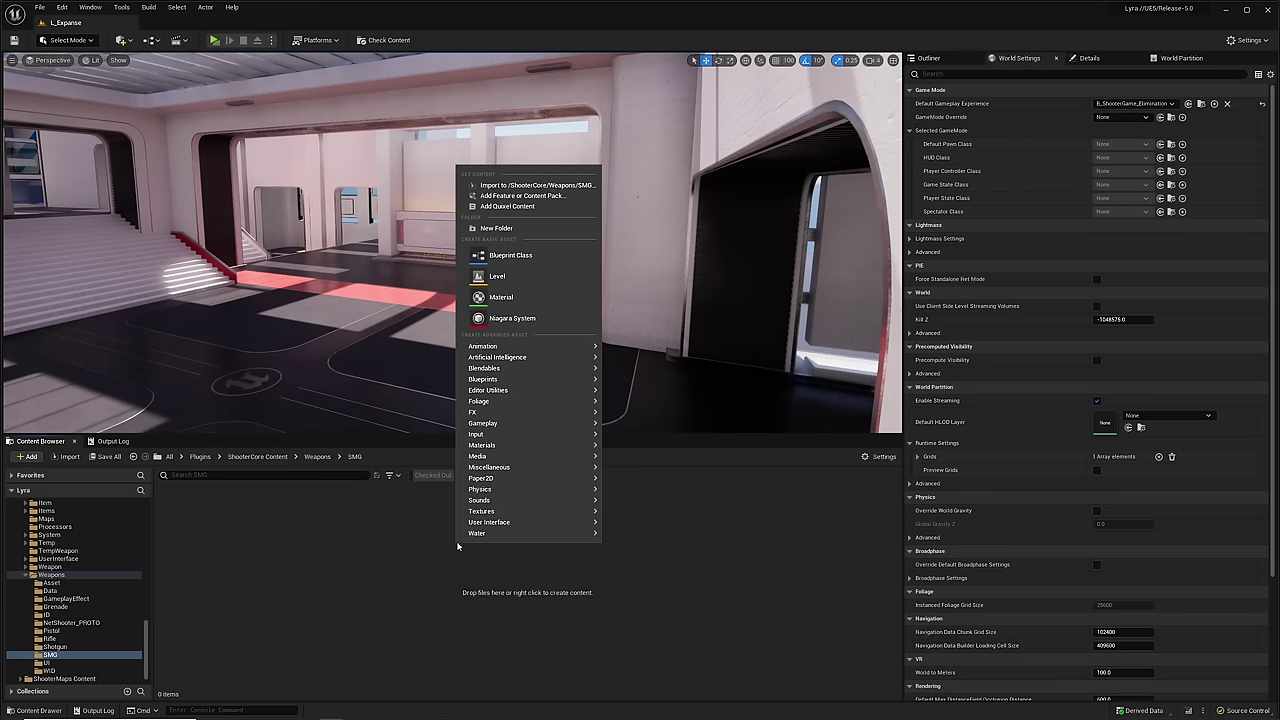
{"action": "left_click", "coordinate": [508, 255]}
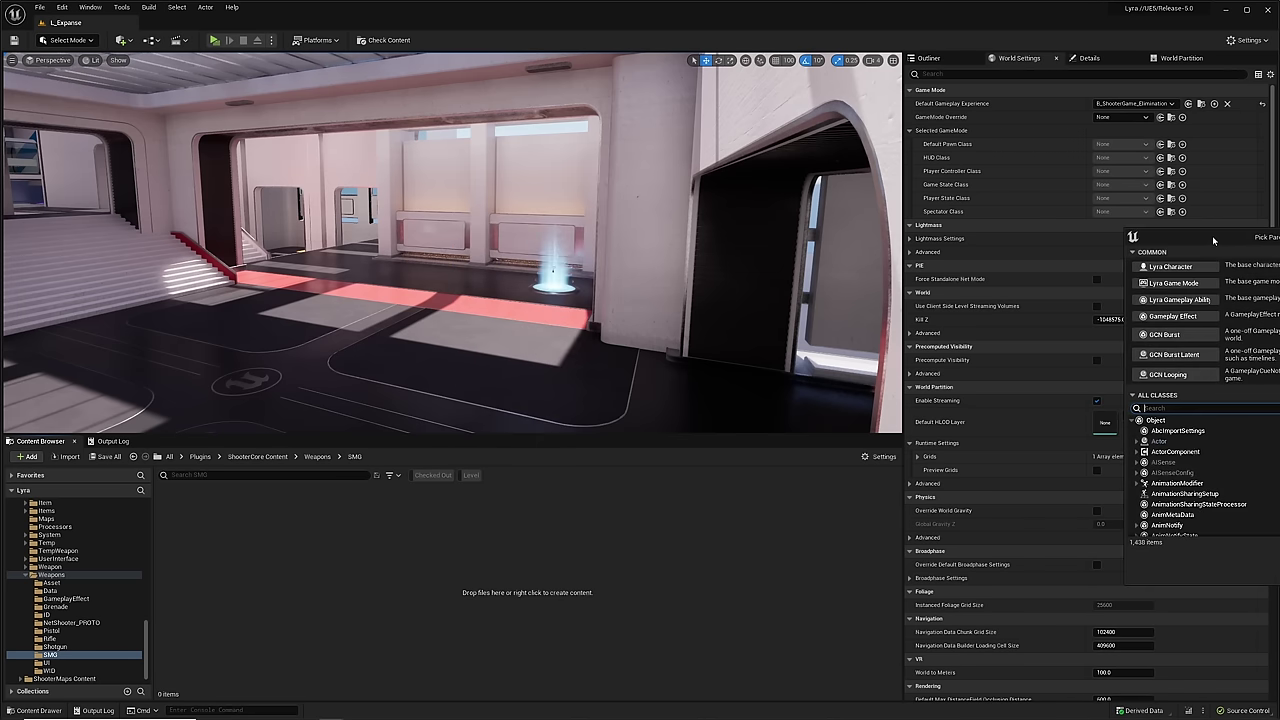
{"action": "type", "text": "l"}
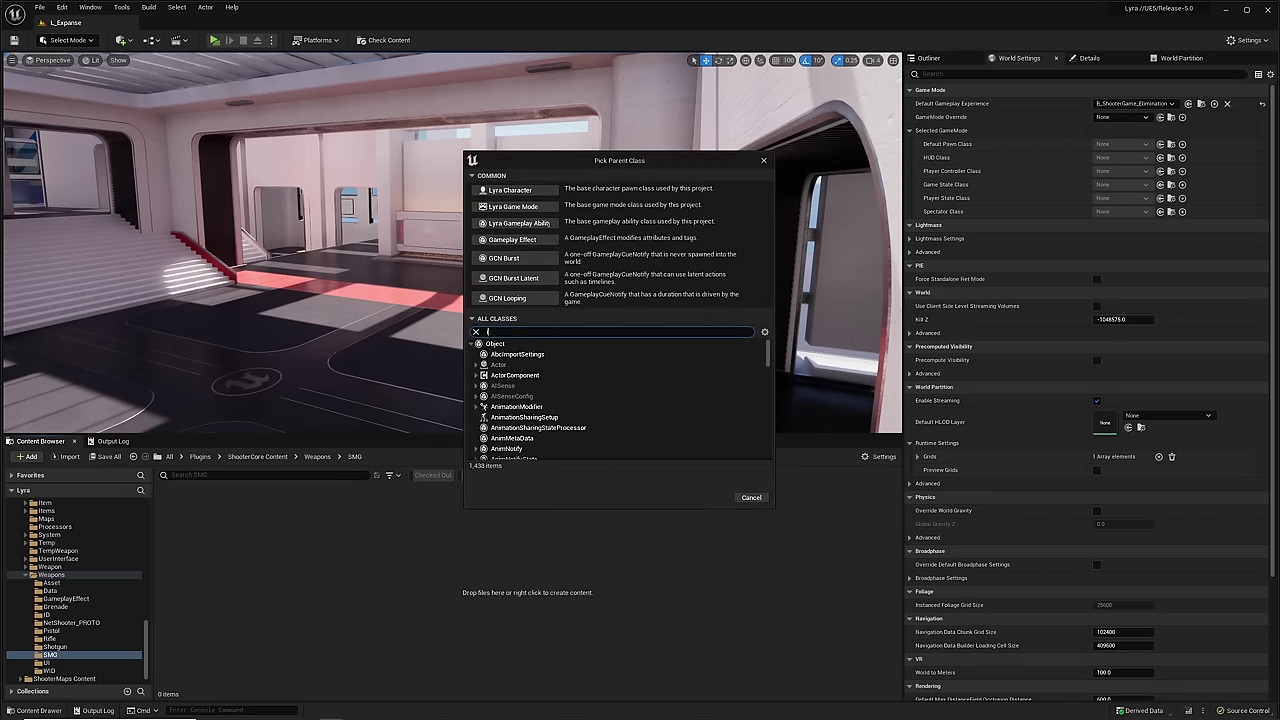
{"action": "type", "text": "tem defi"}
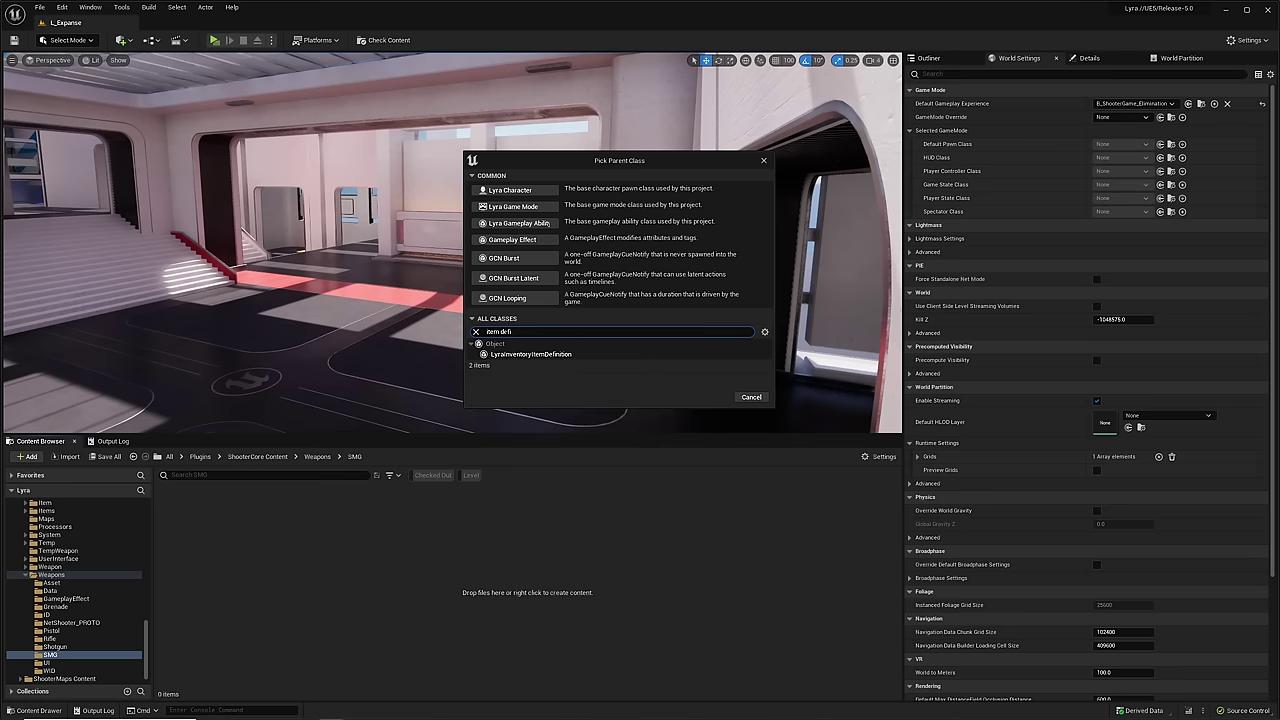
{"action": "left_click", "coordinate": [527, 354]}
{"action": "left_click", "coordinate": [714, 397]}
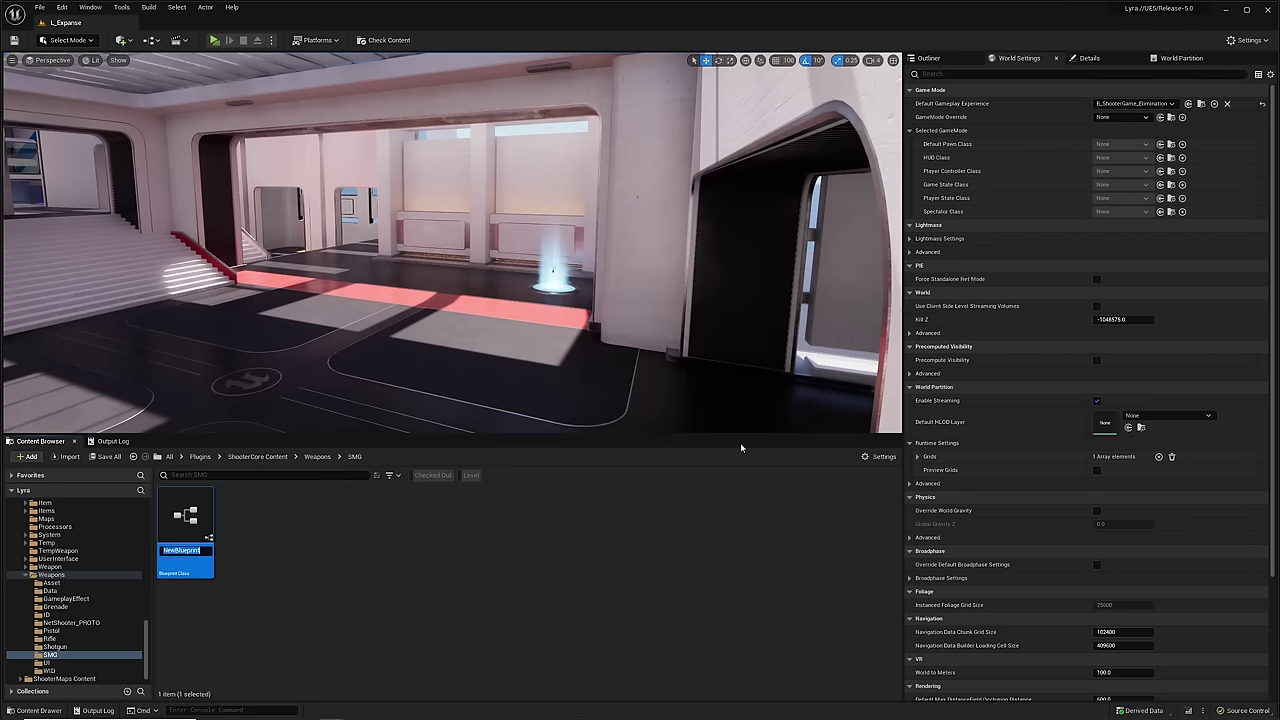
{"action": "type", "text": "ID_SMG"}
{"action": "key", "text": "Return"}
- Open the ID_SMG blueprint and set its display name to SMG
{"action": "double_click", "coordinate": [185, 515]}
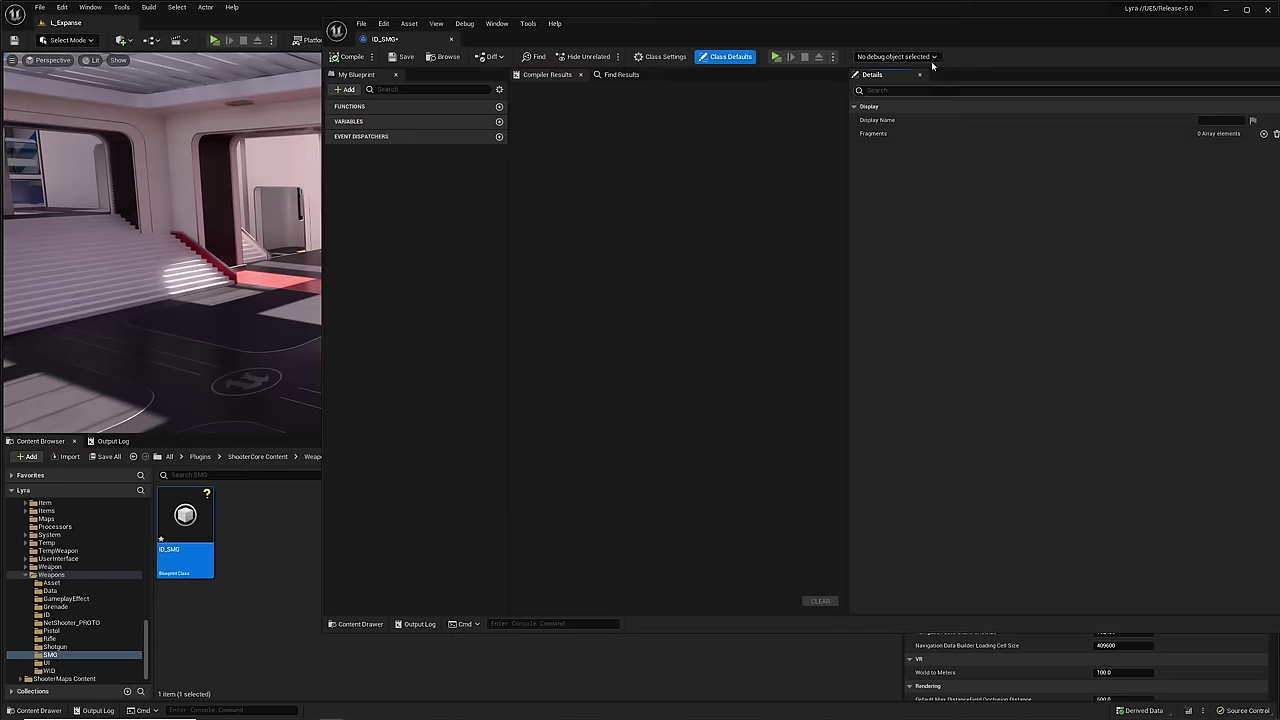
{"action": "left_click_drag", "start_coordinate": [1060, 35], "coordinate": [770, 62]}
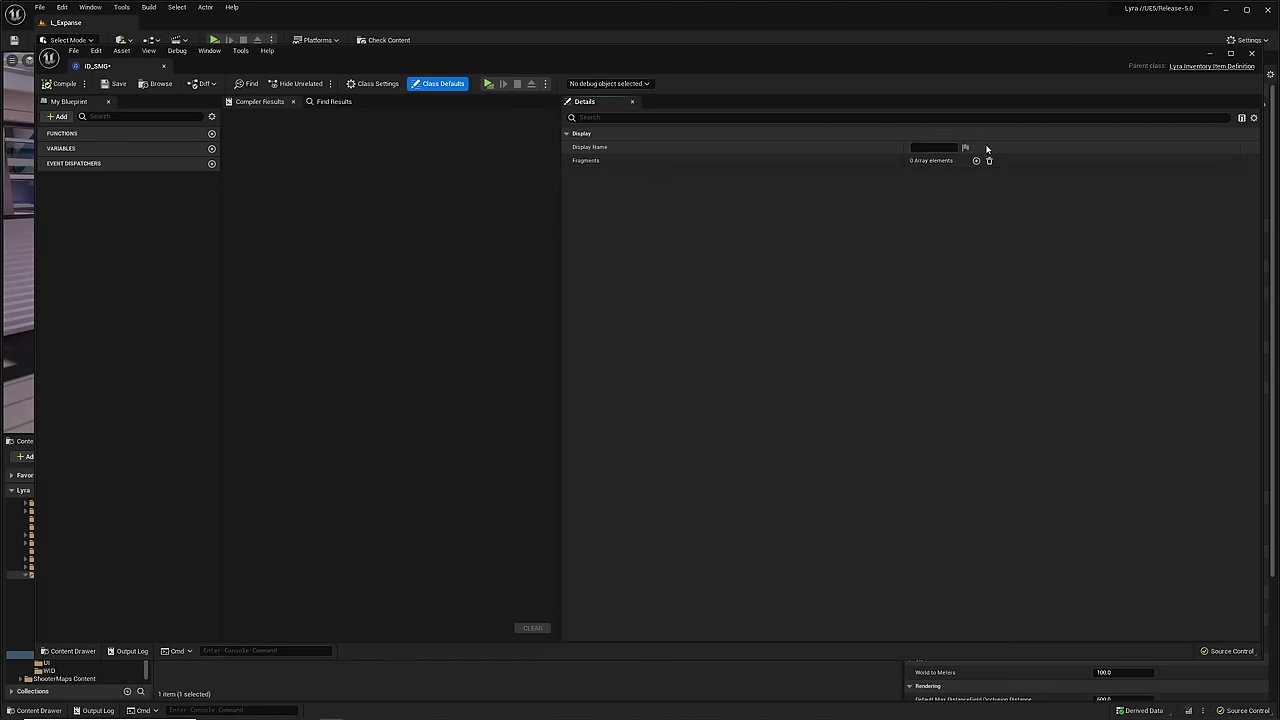
{"action": "left_click", "coordinate": [935, 147]}
{"action": "type", "text": "SMG"}
{"action": "key", "text": "Return"}
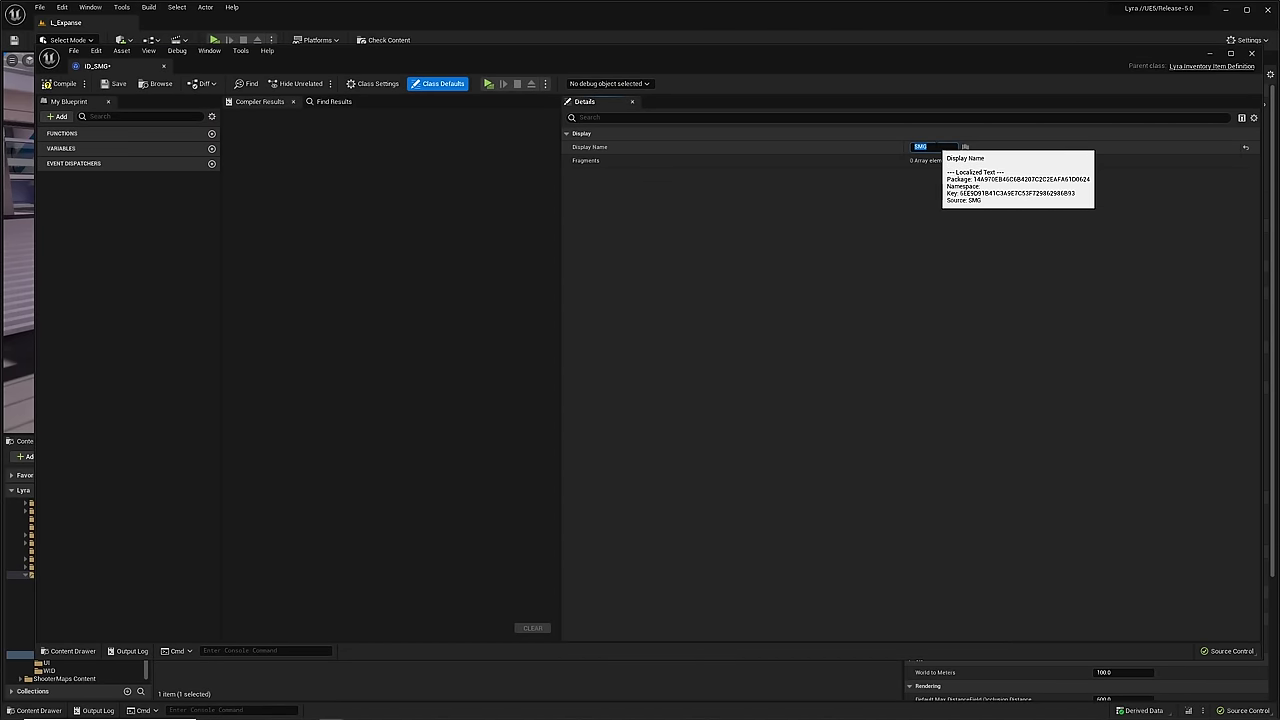
{"action": "left_click", "coordinate": [893, 208]}
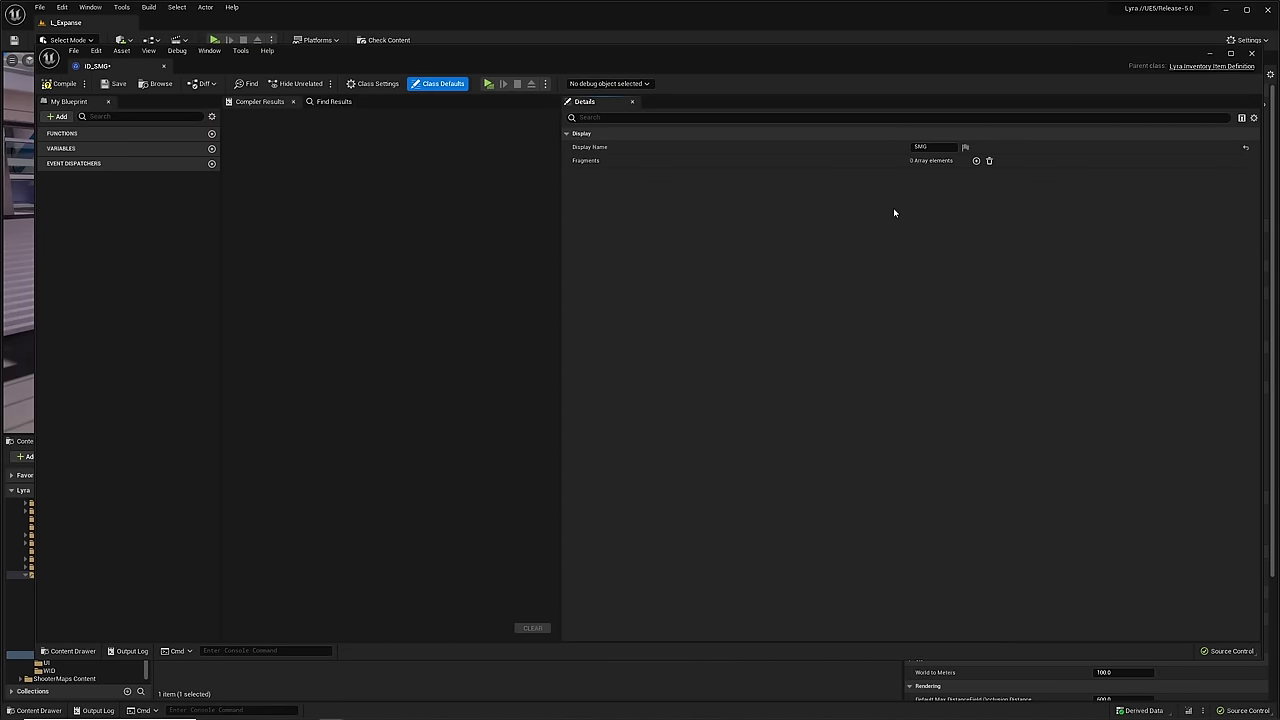
- Add an Inventory Fragment Equippable Item as the first entry in the SMG item definition's Fragments array and expand it
{"action": "left_click", "coordinate": [976, 161]}
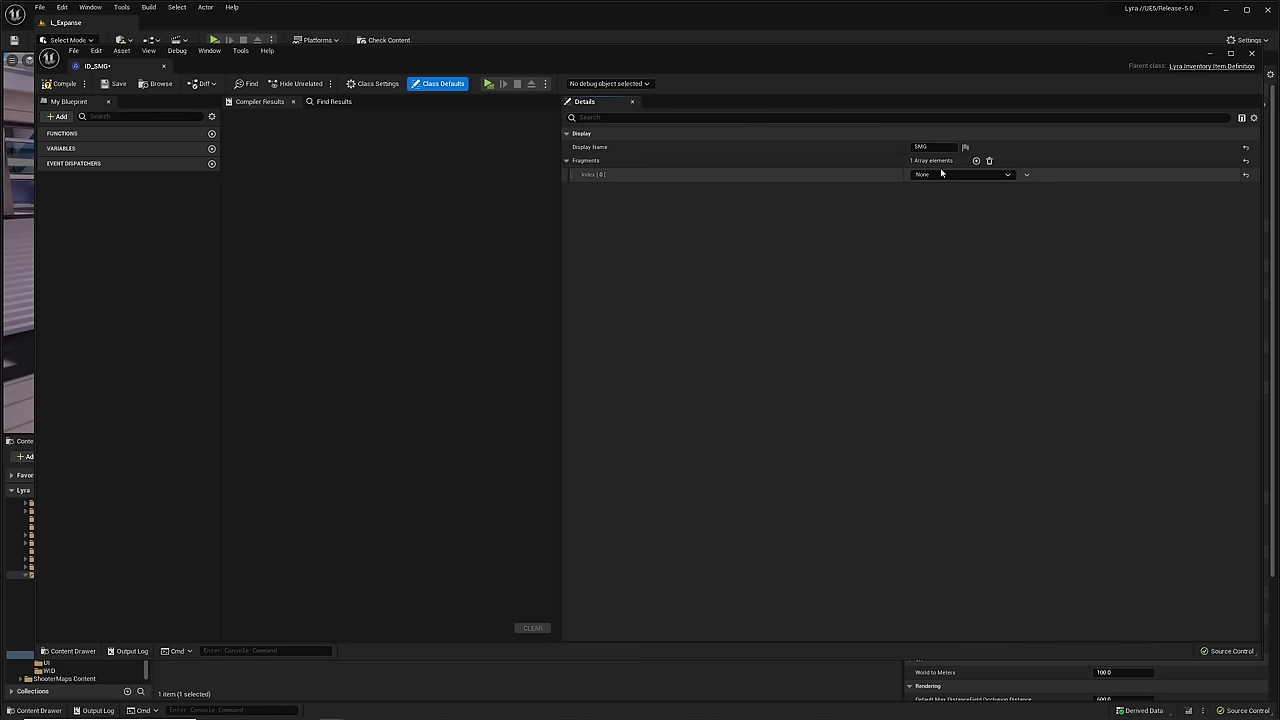
{"action": "left_click", "coordinate": [940, 174]}
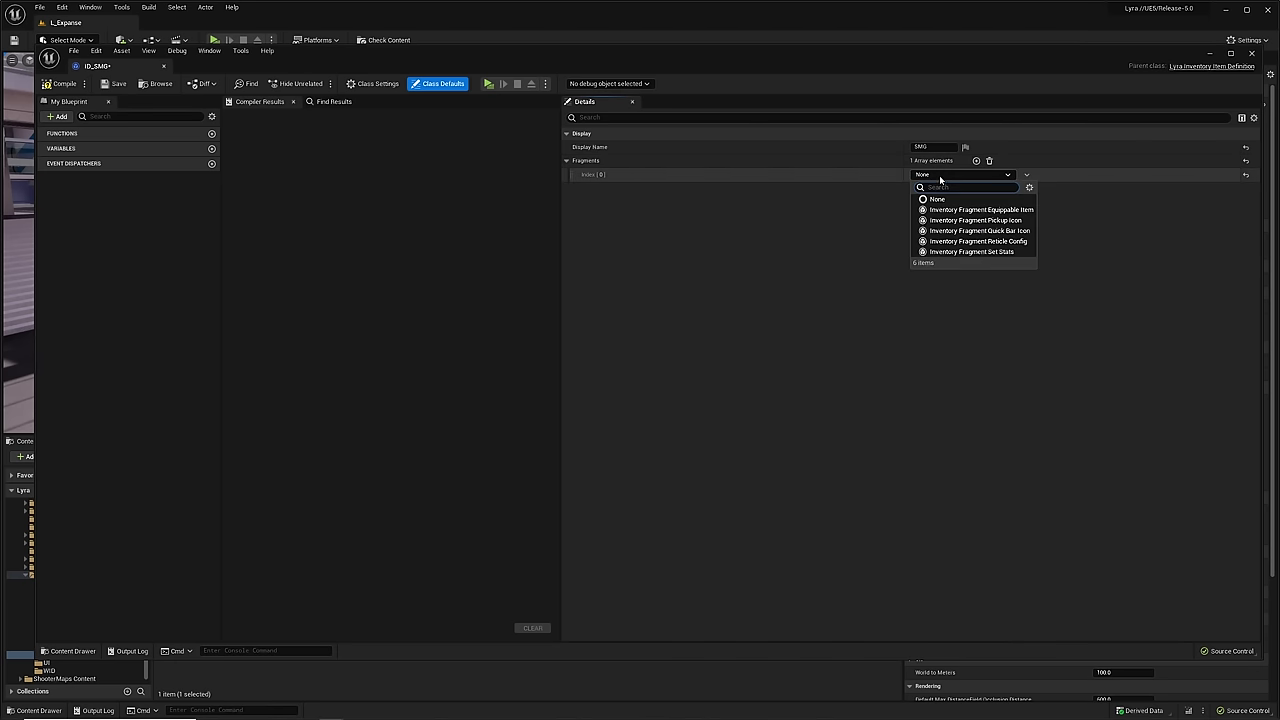
{"action": "left_click", "coordinate": [995, 211]}
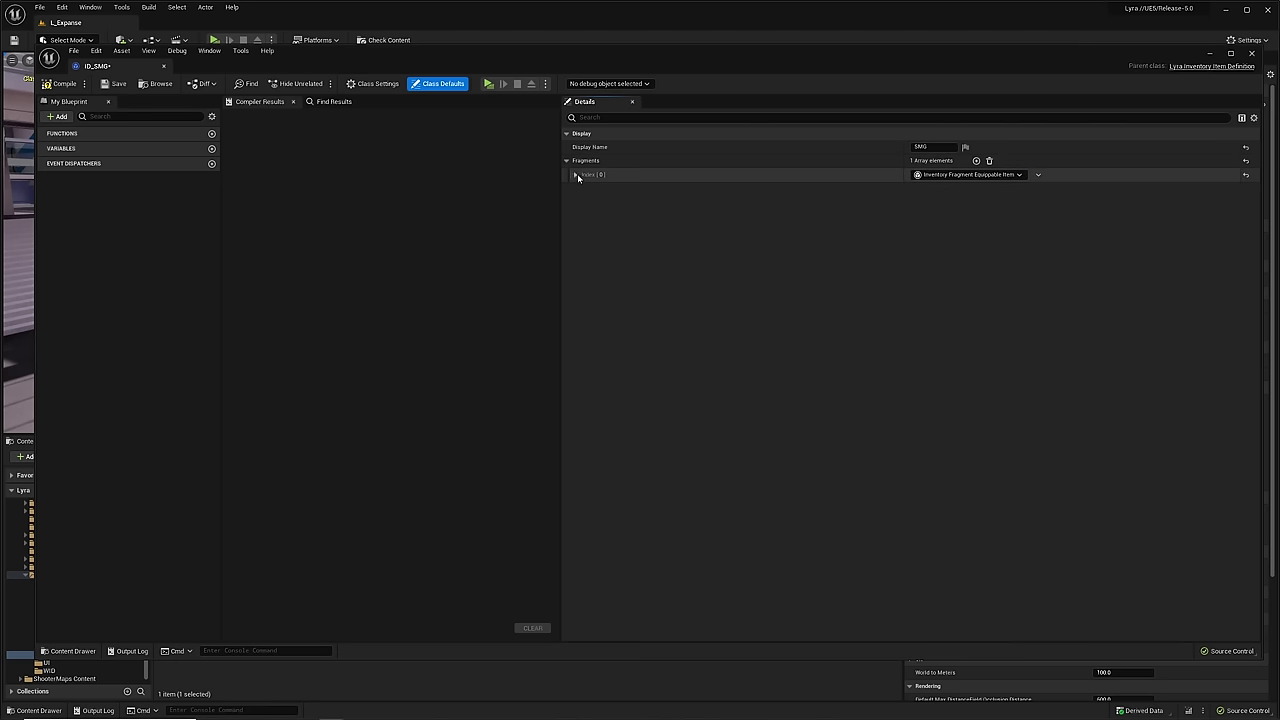
{"action": "left_click", "coordinate": [577, 174]}
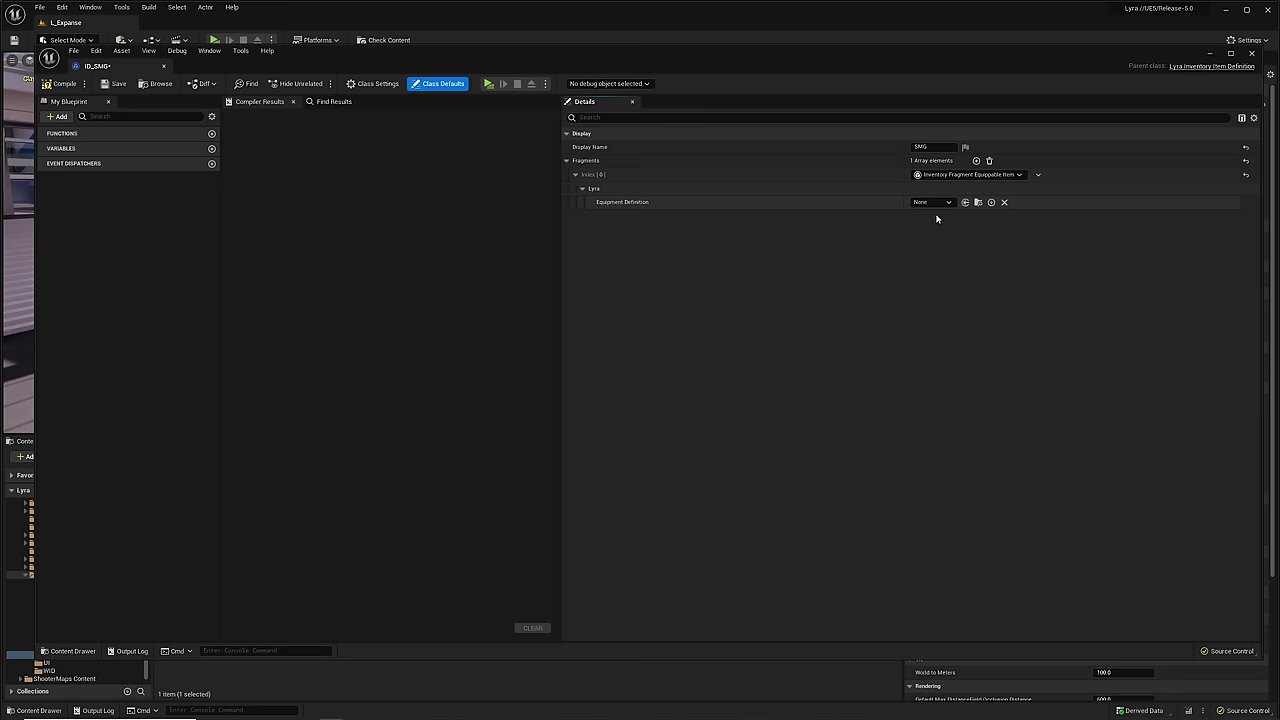
- Add a second fragment of type Inventory Fragment Quick Bar Icon to the item definition
{"action": "left_click", "coordinate": [976, 161]}
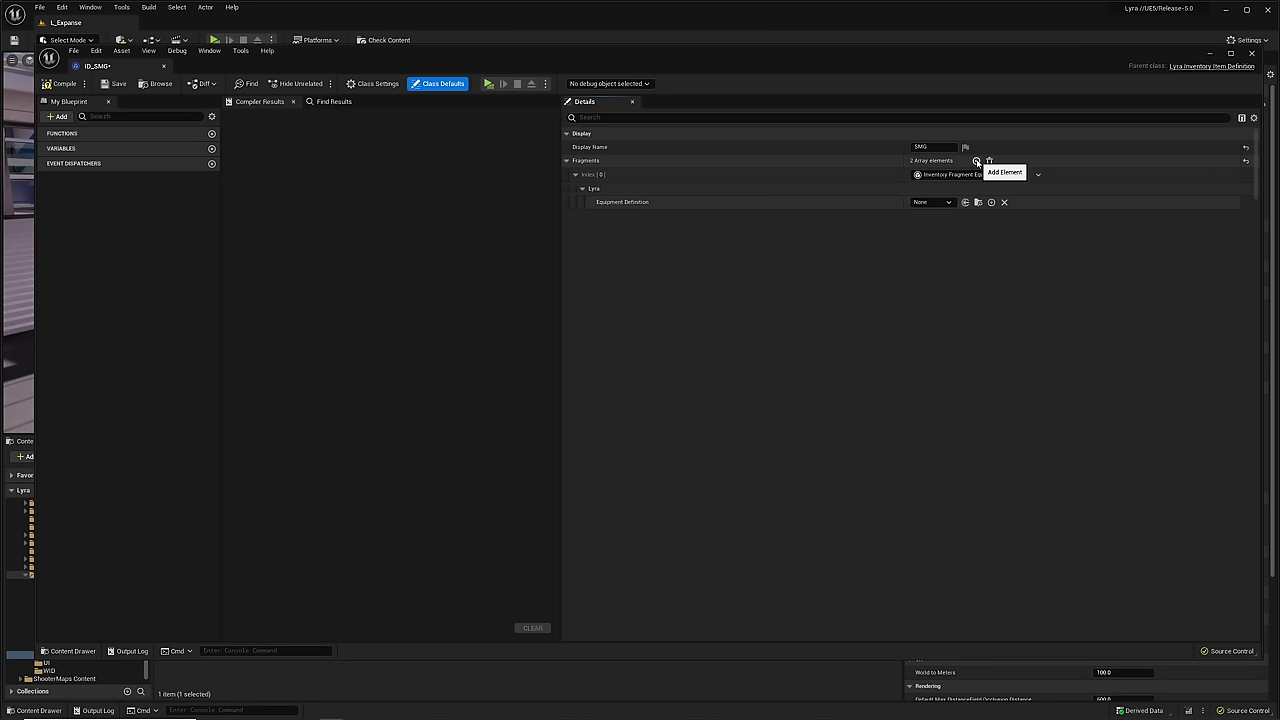
{"action": "left_click", "coordinate": [956, 216]}
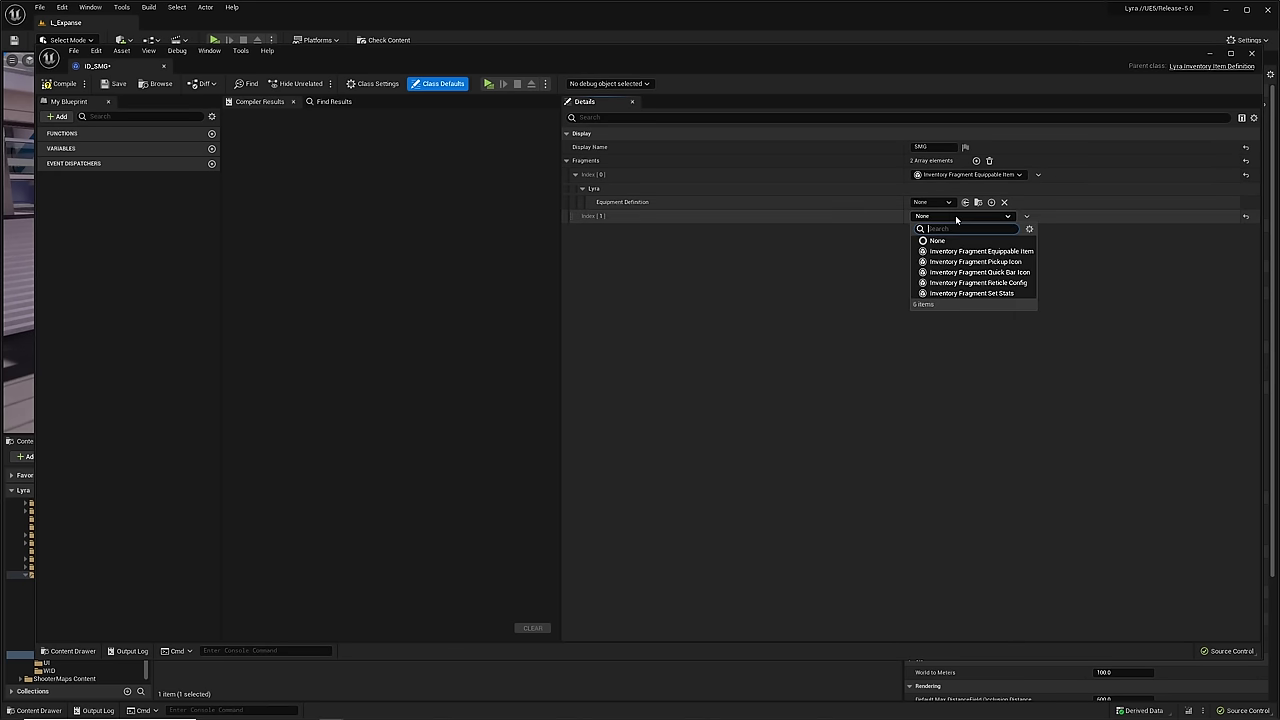
{"action": "left_click", "coordinate": [965, 273]}
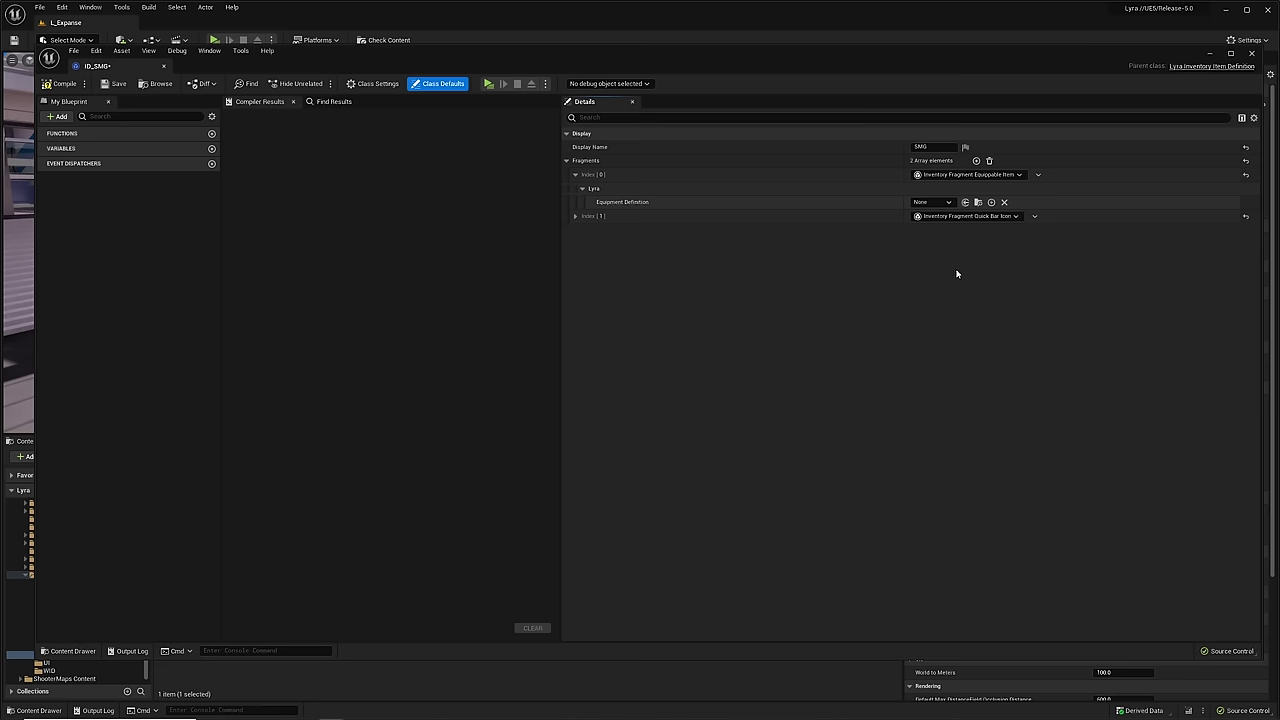
- Set the Quick Bar Icon fragment's Brush image to the T_UI_Icon_RangedWeapons_Pistol texture
{"action": "left_click", "coordinate": [575, 216]}
{"action": "left_click", "coordinate": [583, 230]}
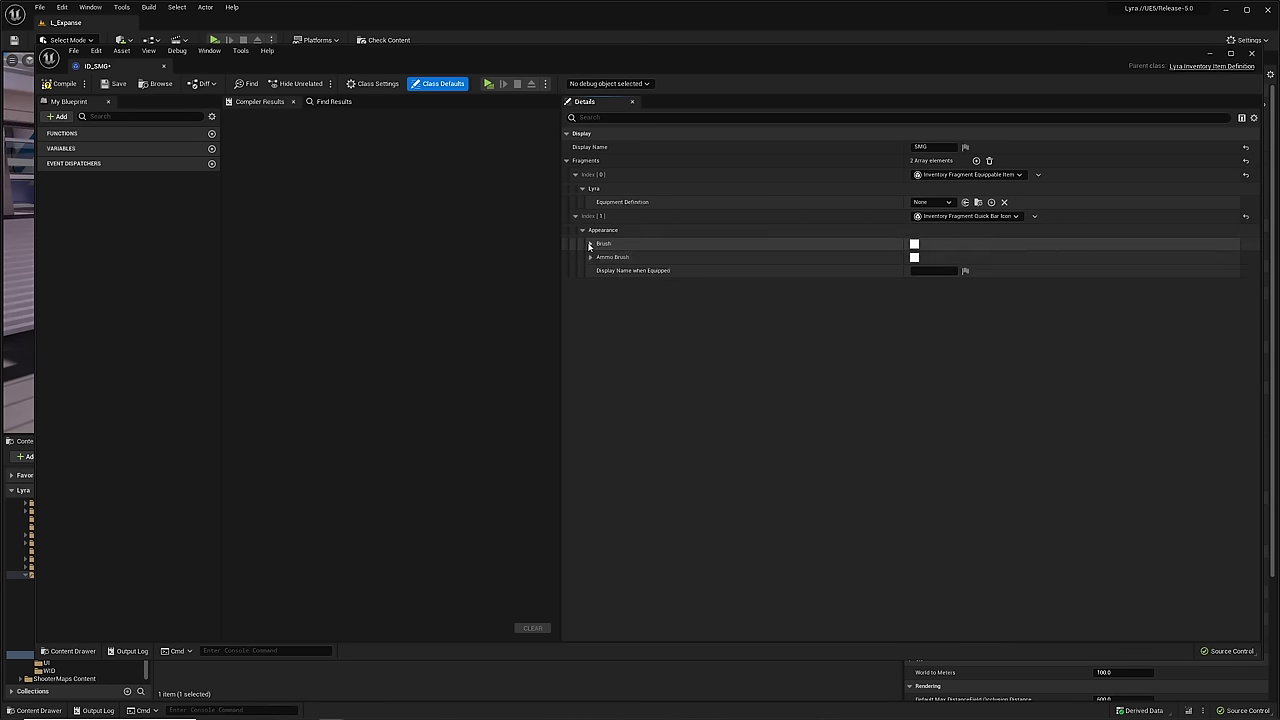
{"action": "left_click", "coordinate": [590, 243]}
{"action": "left_click", "coordinate": [970, 258]}
{"action": "type", "text": "p"}
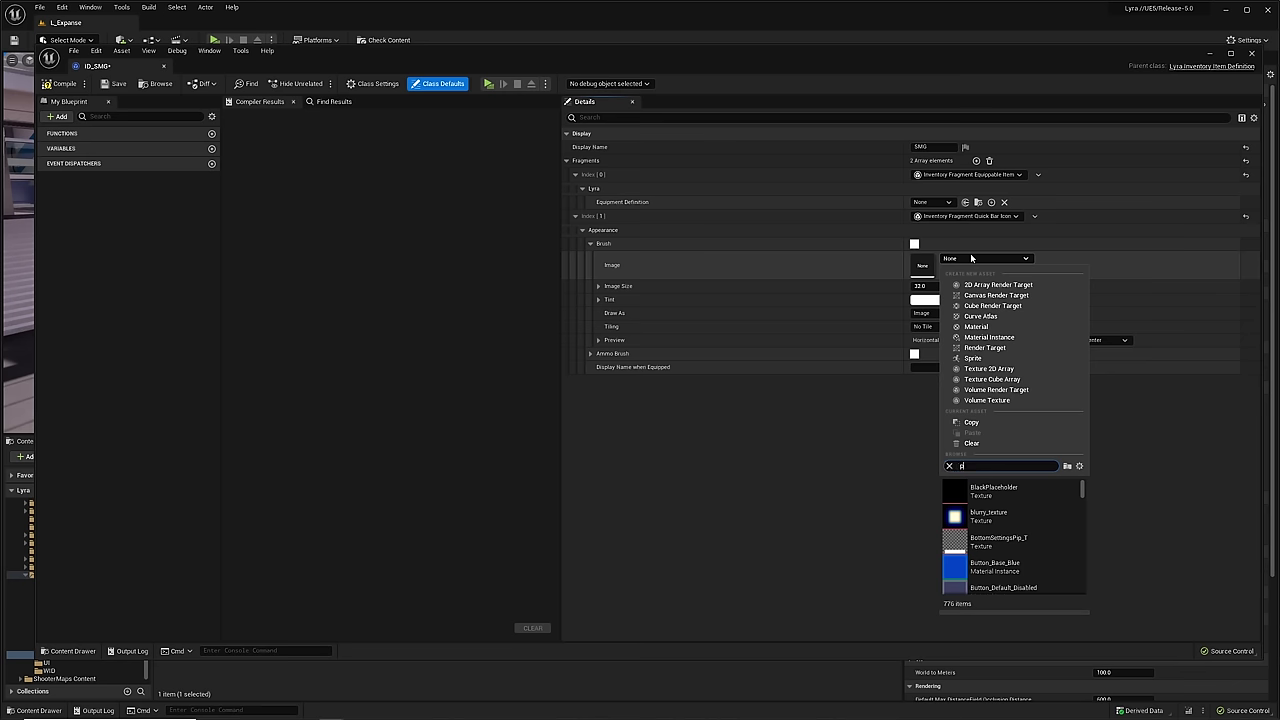
{"action": "type", "text": "istol"}
{"action": "scroll", "coordinate": [1011, 561], "scroll_direction": "down", "scroll_amount": 3}
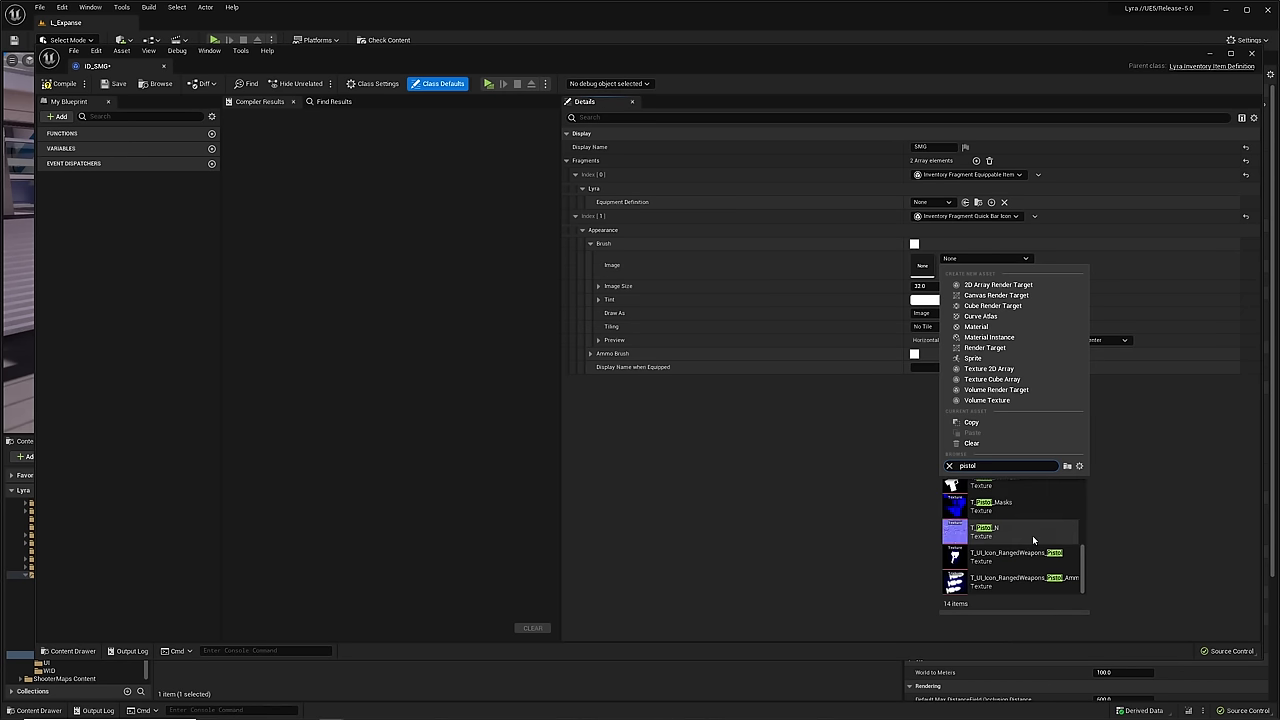
{"action": "left_click", "coordinate": [1011, 557]}
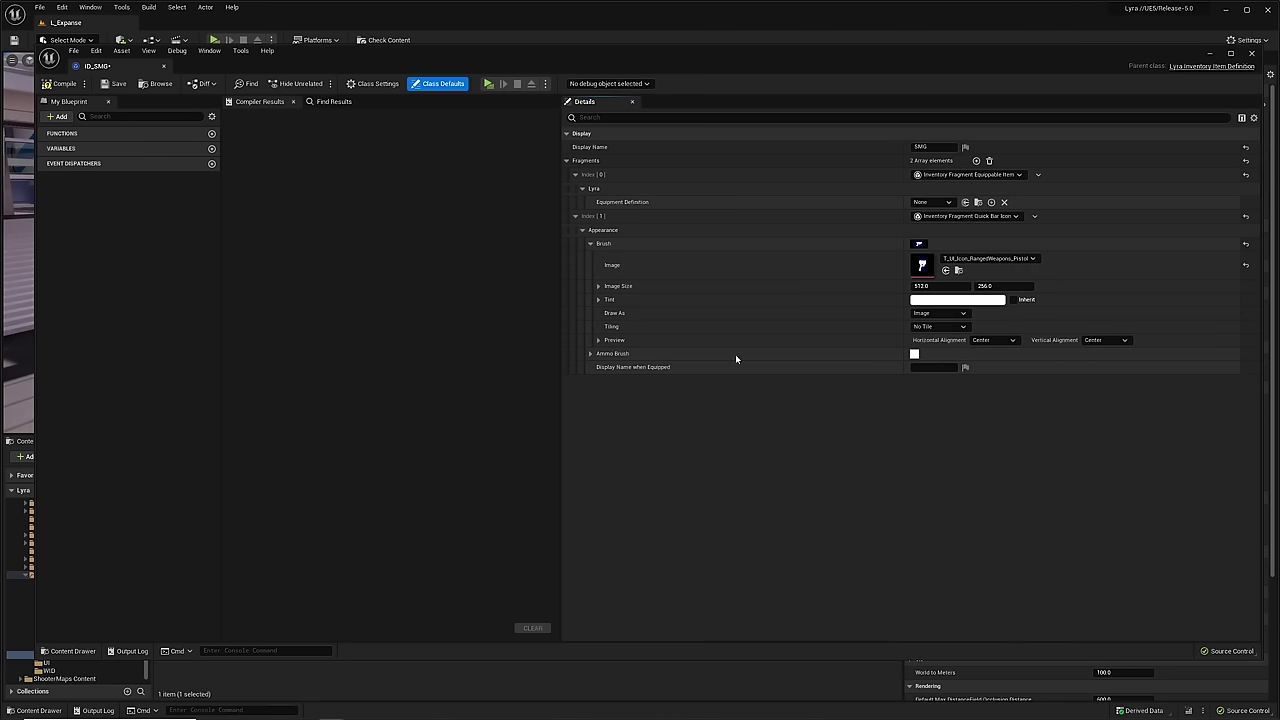
- Set the Ammo Brush image to T_UI_Icon_RangedWeapons_Shotgun_Ammo and the Display Name when Equipped to SMG
{"action": "left_click", "coordinate": [591, 354]}
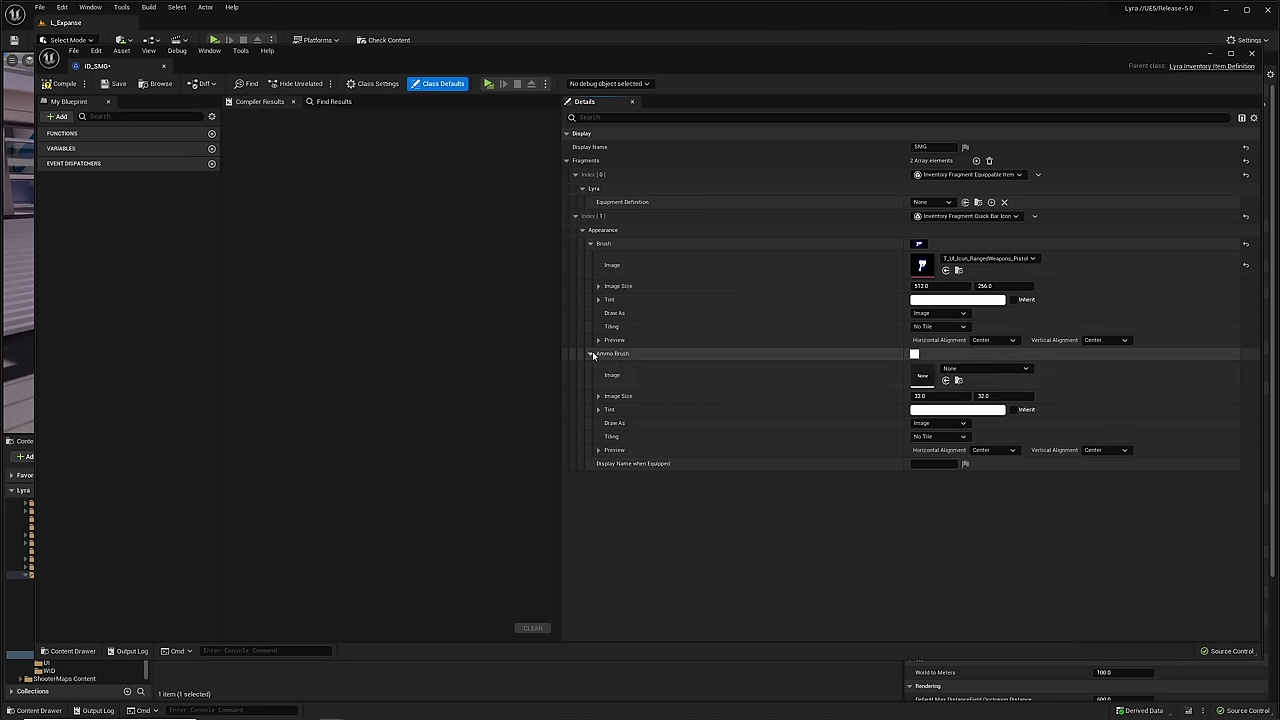
{"action": "left_click", "coordinate": [969, 369]}
{"action": "type", "text": "shotgun"}
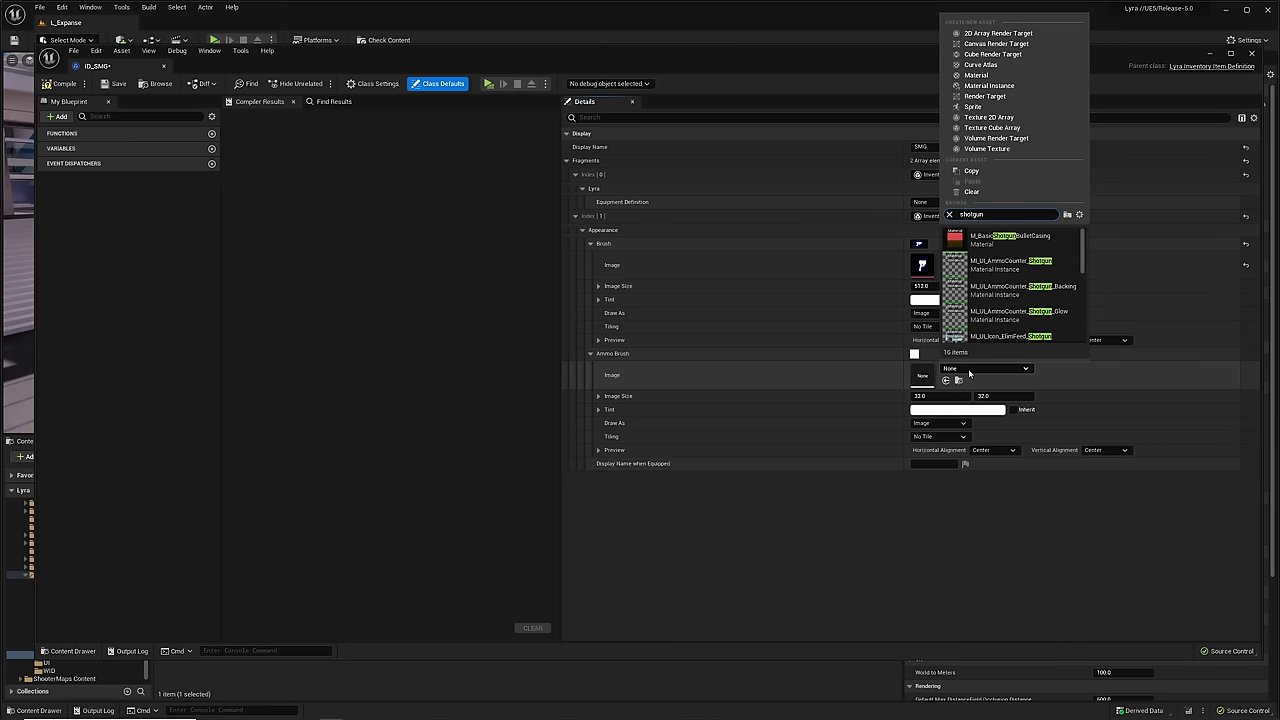
{"action": "scroll", "coordinate": [1006, 289], "scroll_direction": "down", "scroll_amount": 4}
{"action": "left_click", "coordinate": [1005, 322]}
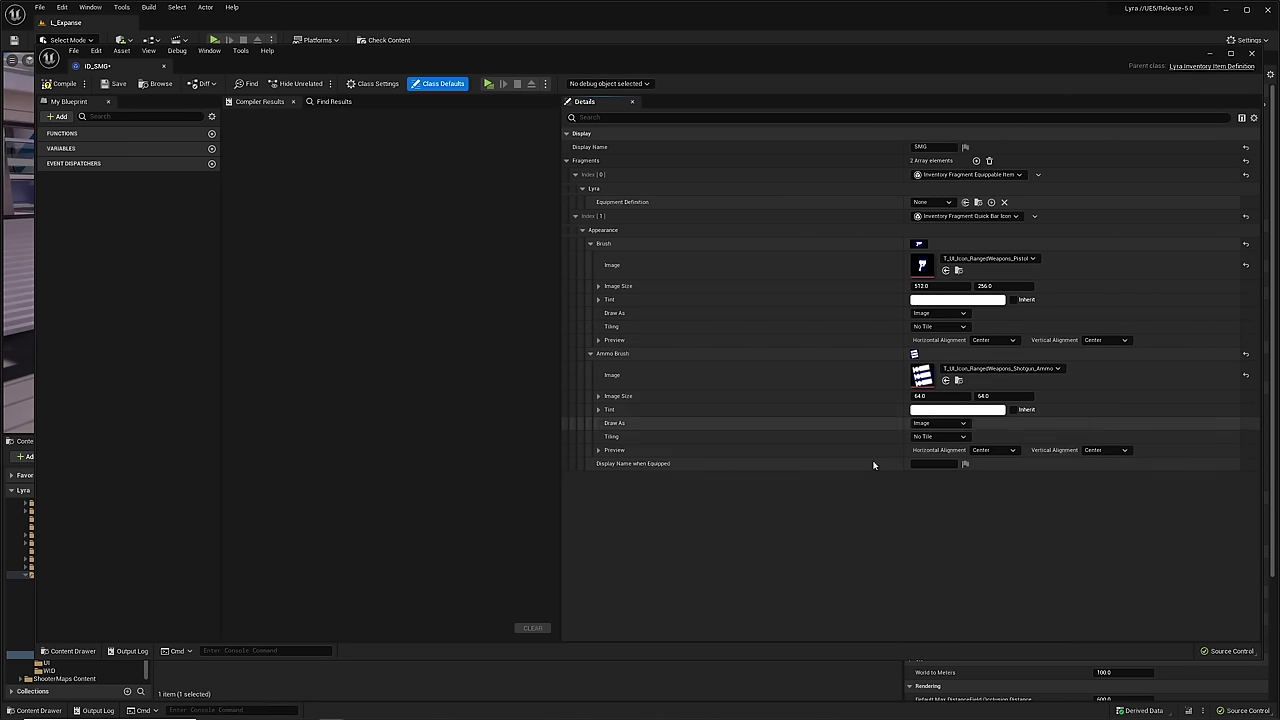
{"action": "left_click", "coordinate": [918, 463]}
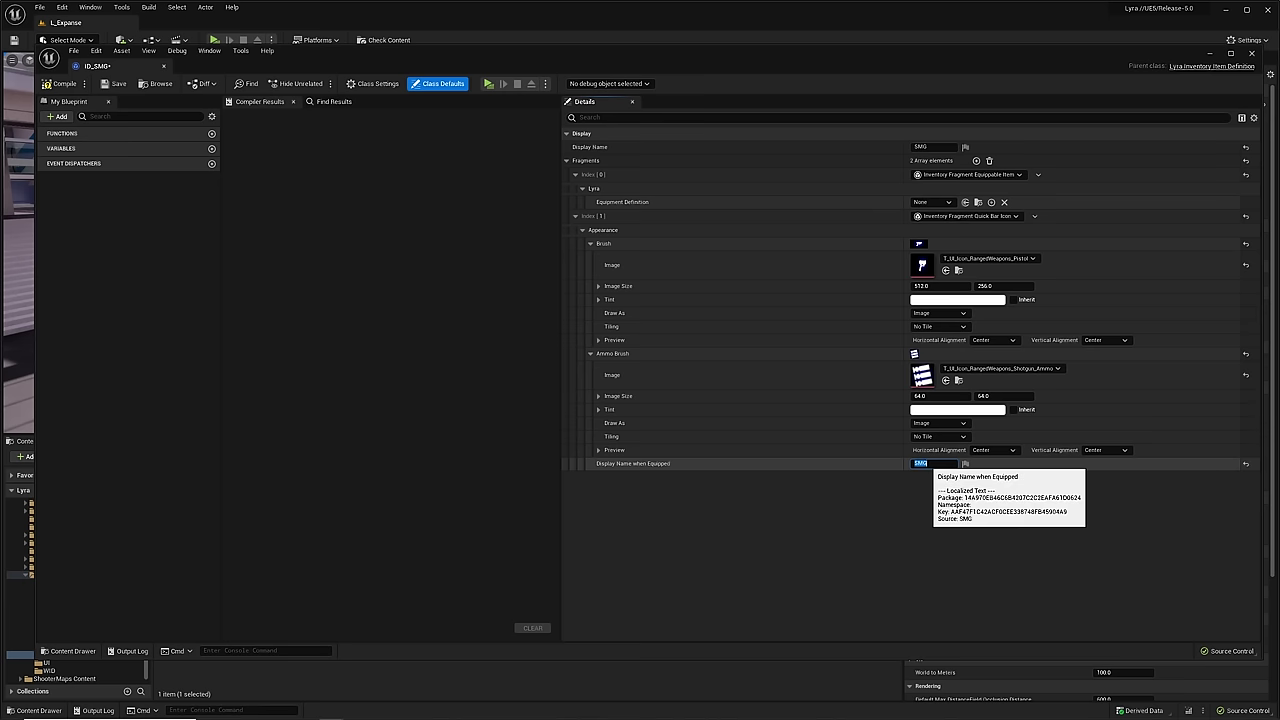
{"action": "left_click", "coordinate": [882, 512]}
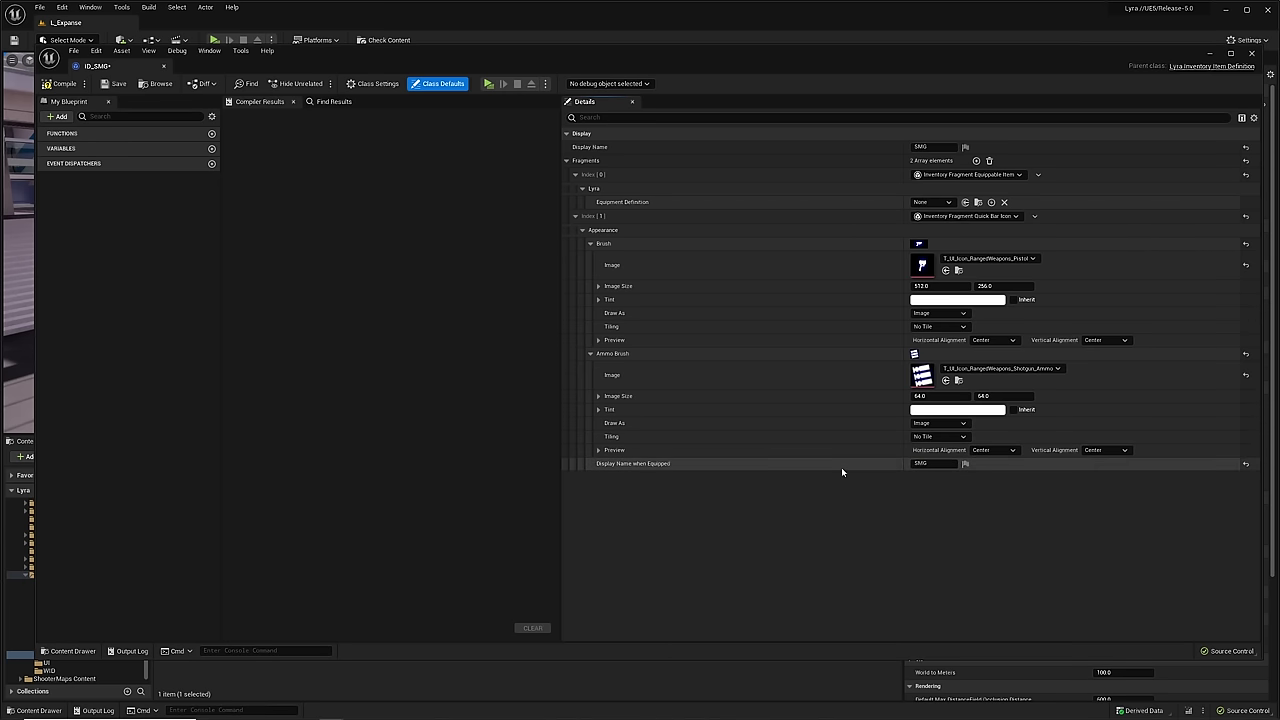
- Add a third fragment of type Inventory Fragment Set Stats to the item definition
{"action": "left_click", "coordinate": [976, 161]}
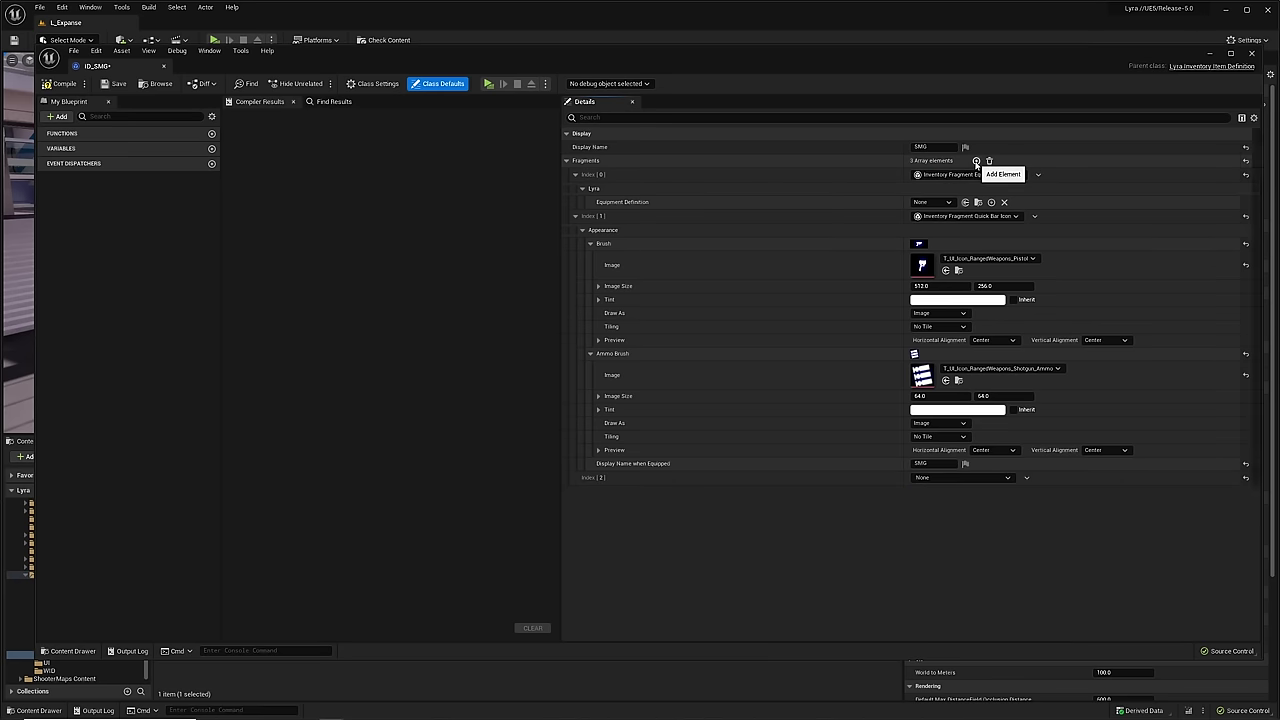
{"action": "left_click", "coordinate": [961, 477]}
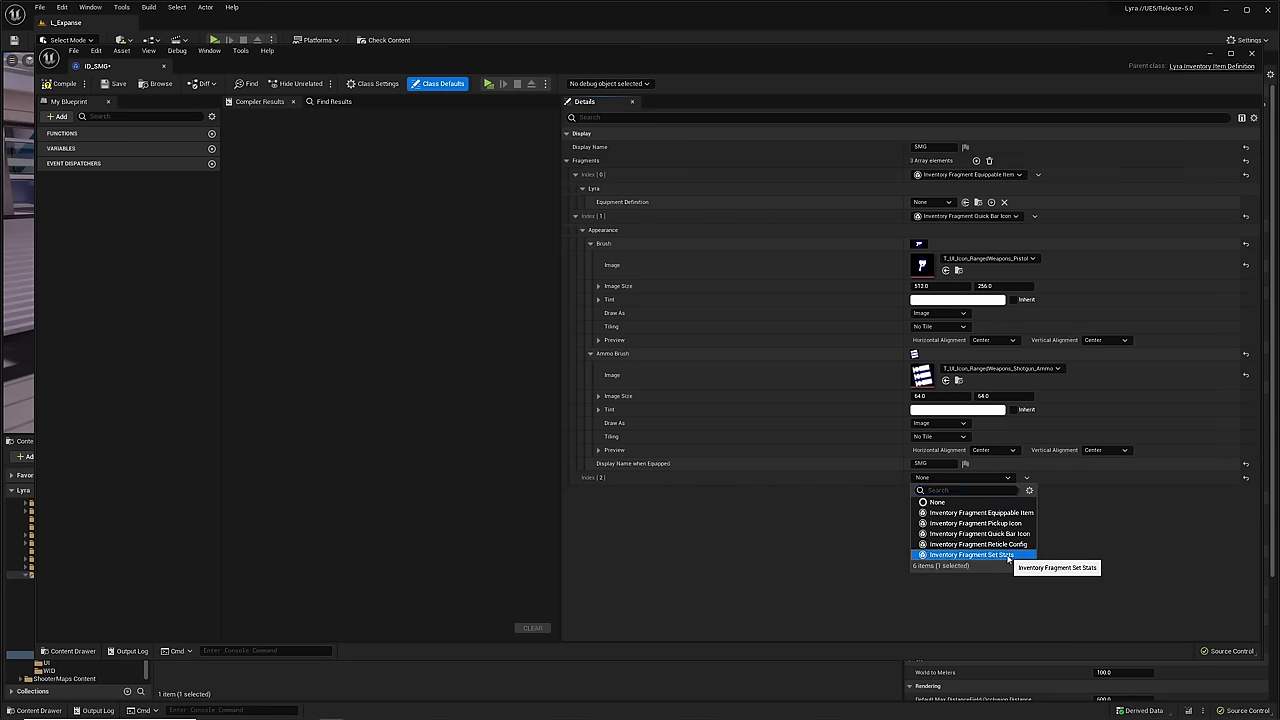
{"action": "left_click", "coordinate": [971, 554]}
- Add an initial item stat with the tag Lyra.ShooterGame.Weapon.MagazineSize and the value 32
{"action": "left_click", "coordinate": [580, 477]}
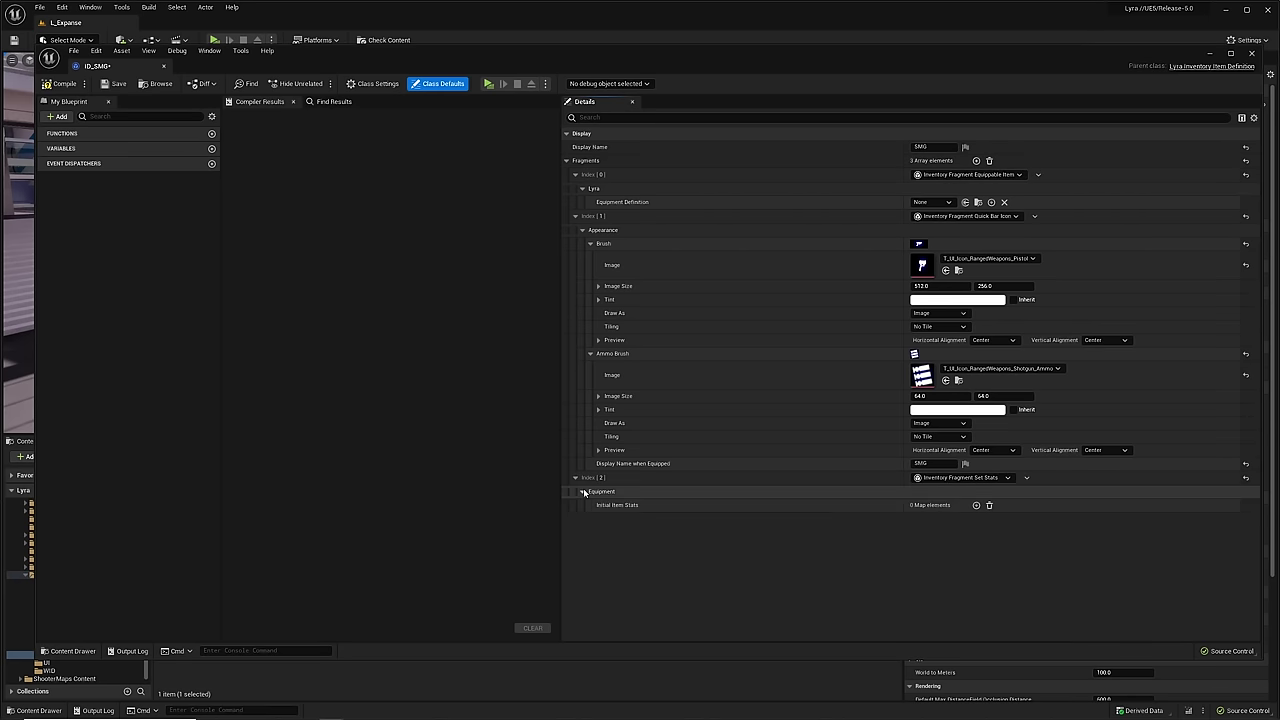
{"action": "left_click", "coordinate": [976, 505]}
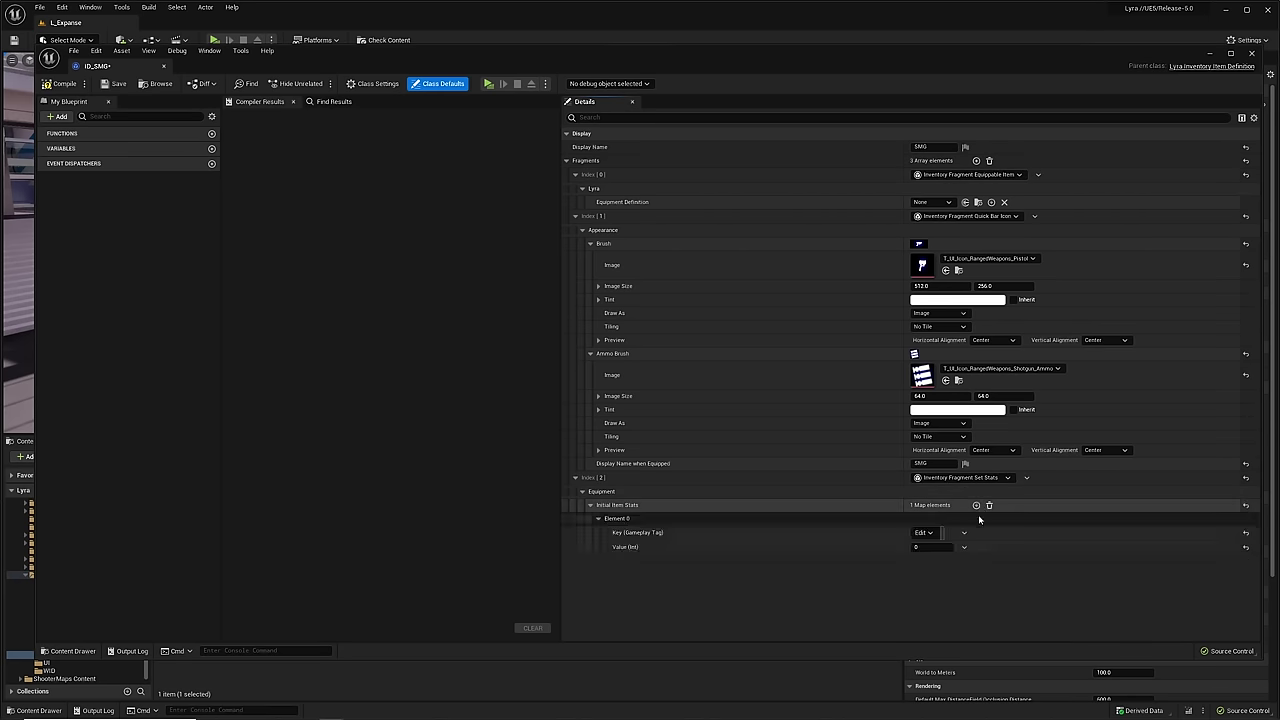
{"action": "left_click", "coordinate": [922, 532]}
{"action": "type", "text": "magazine"}
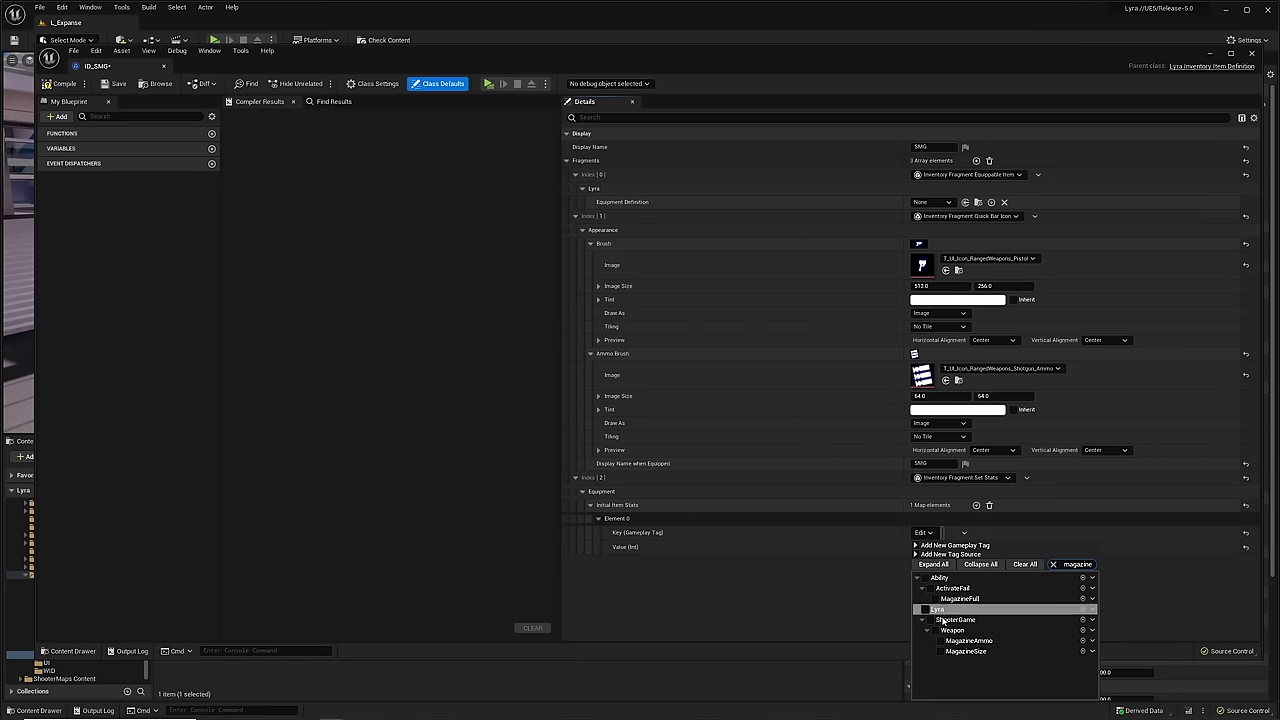
{"action": "left_click", "coordinate": [944, 652]}
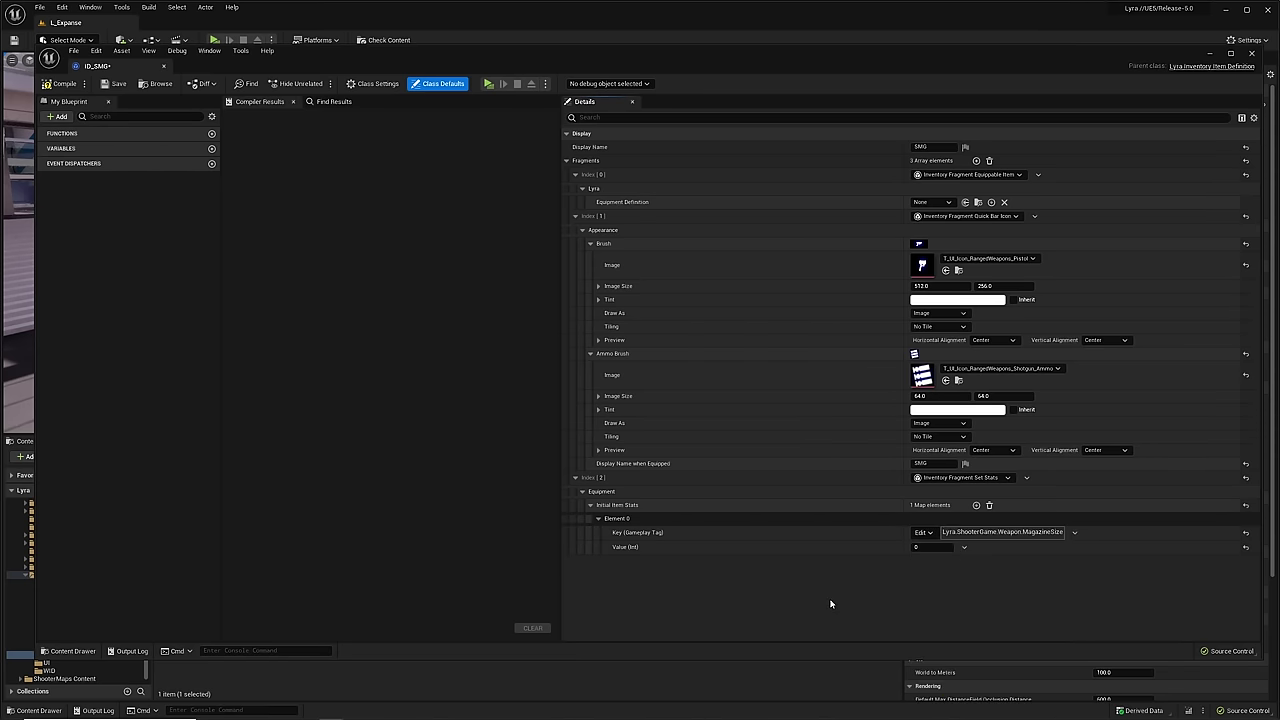
{"action": "left_click", "coordinate": [921, 548]}
{"action": "type", "text": "32"}
{"action": "key", "text": "Return"}
- Add a second initial item stat with the tag Lyra.ShooterGame.Weapon.MagazineAmmo and the value 32
{"action": "left_click", "coordinate": [976, 505]}
{"action": "left_click", "coordinate": [921, 577]}
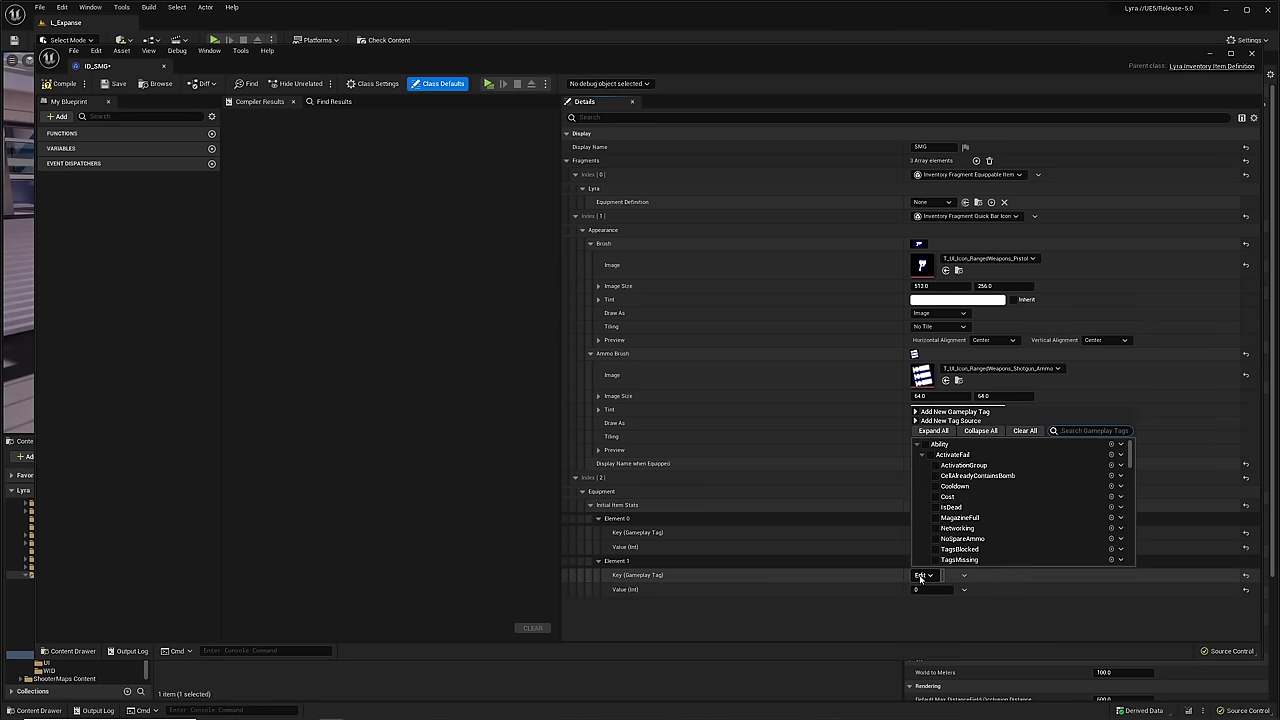
{"action": "type", "text": "magazin"}
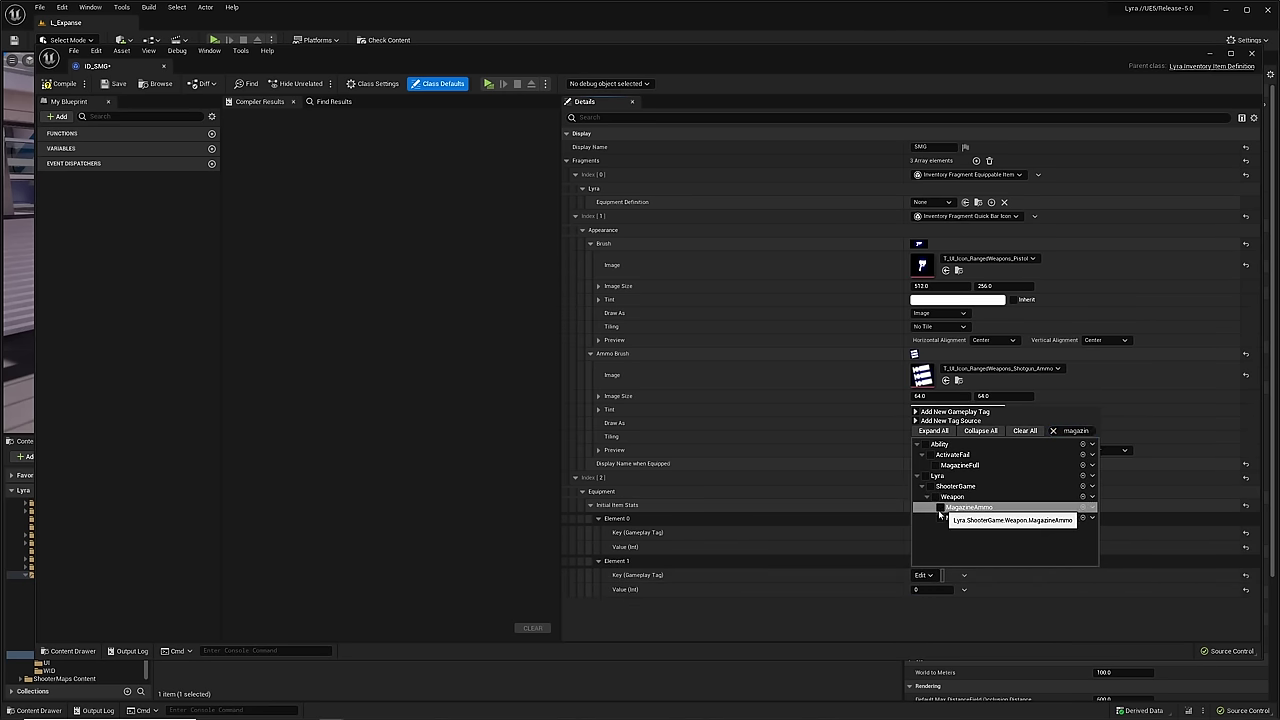
{"action": "left_click", "coordinate": [968, 507]}
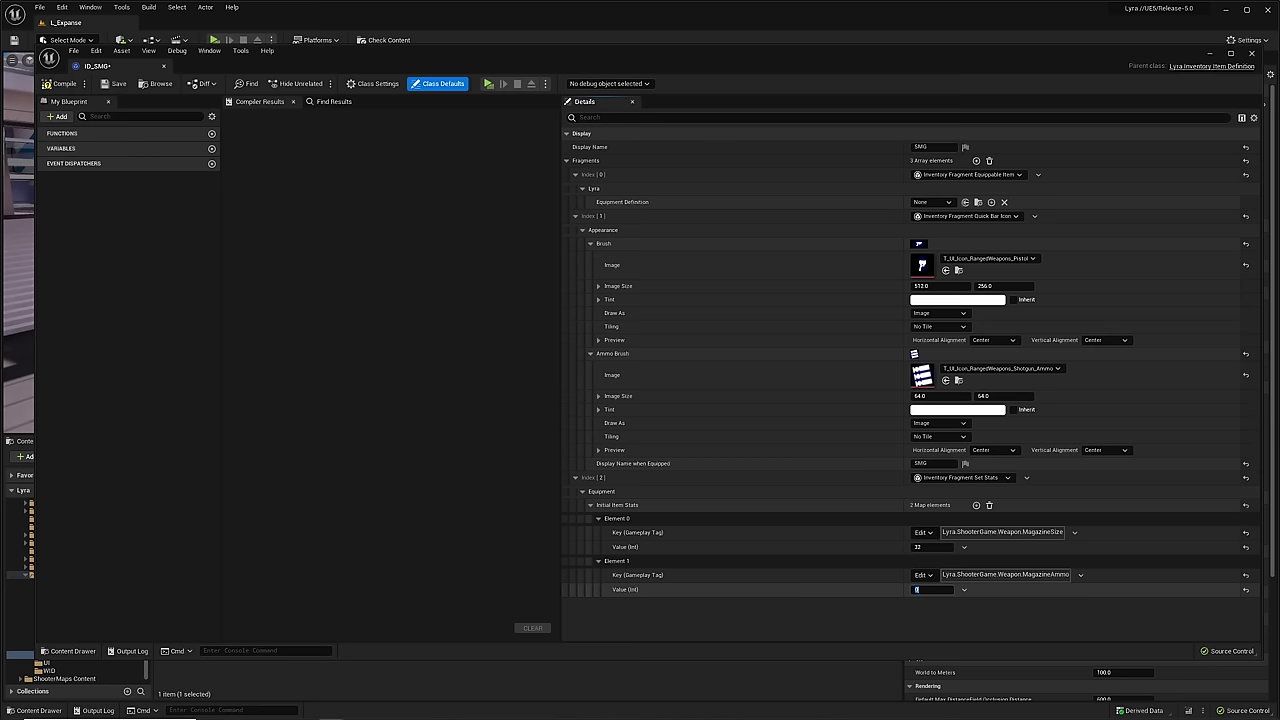
{"action": "left_click", "coordinate": [935, 590]}
{"action": "type", "text": "32"}
{"action": "key", "text": "Return"}
- Add a third initial item stat with the tag Lyra.ShooterGame.Weapon.SpareAmmo and the value 64
{"action": "left_click", "coordinate": [976, 505]}
{"action": "left_click", "coordinate": [927, 620]}
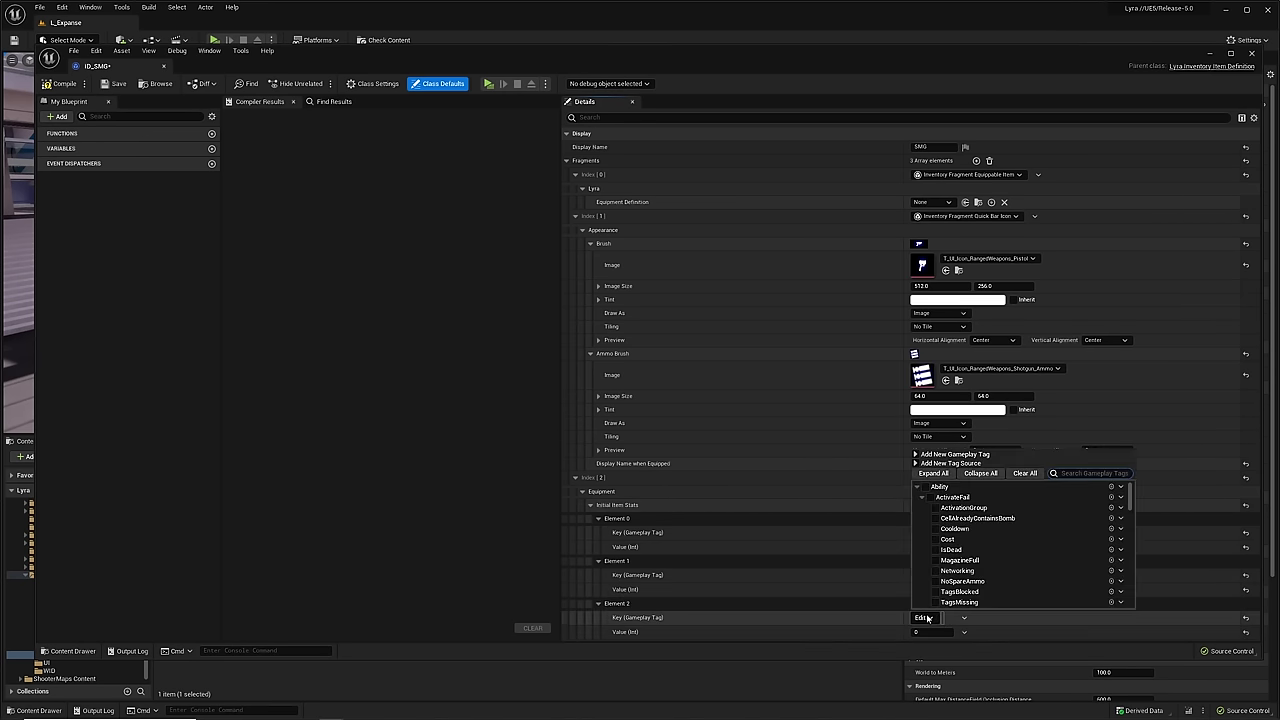
{"action": "type", "text": "spare"}
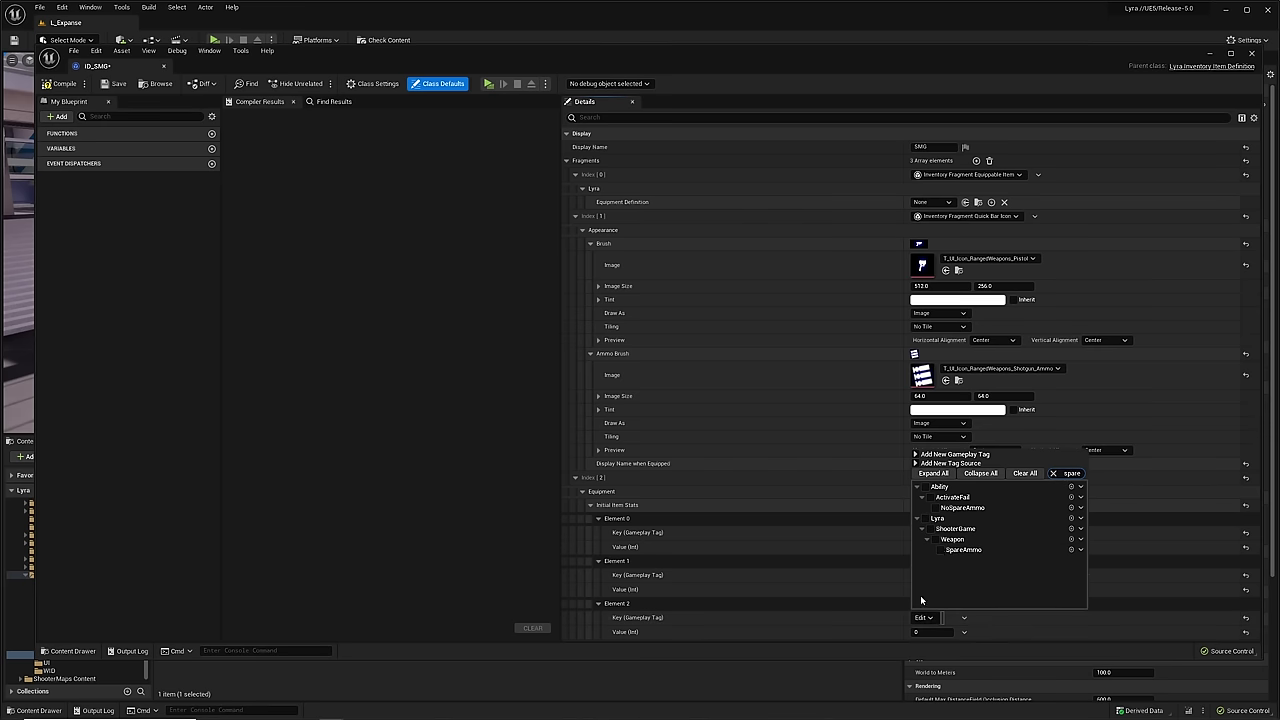
{"action": "left_click", "coordinate": [942, 549]}
{"action": "left_click", "coordinate": [930, 632]}
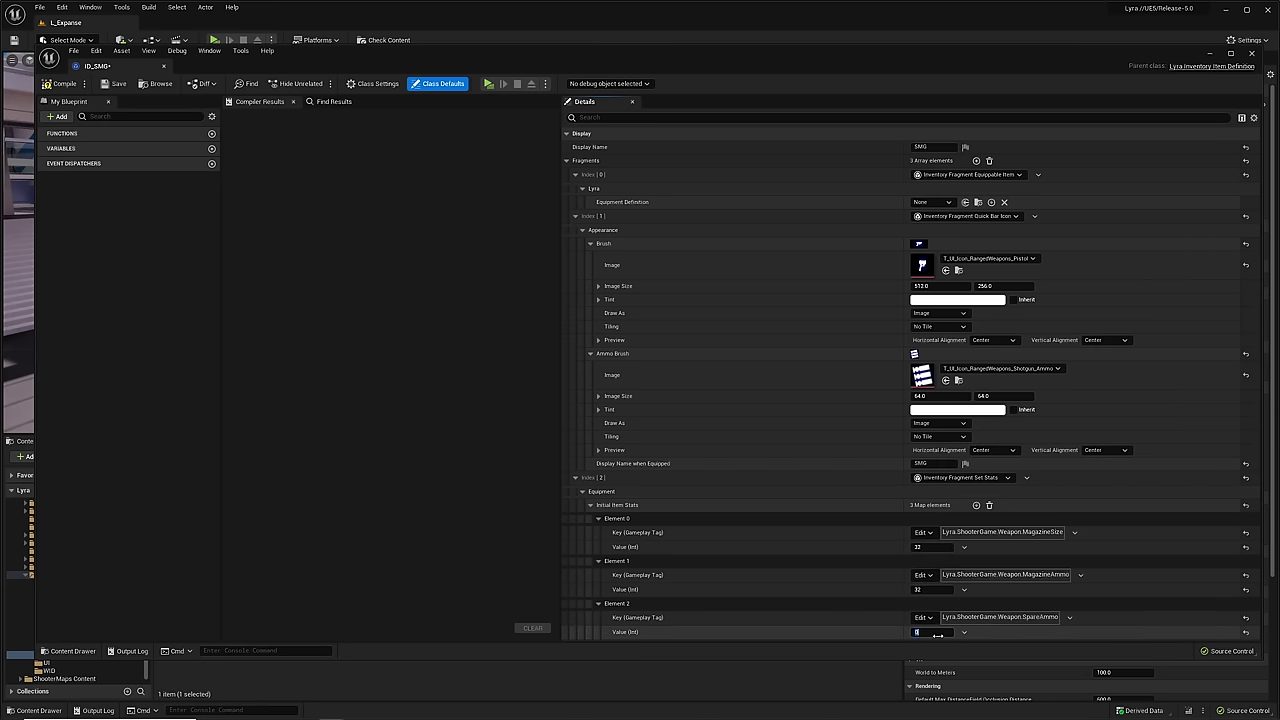
{"action": "type", "text": "64"}
{"action": "key", "text": "Return"}
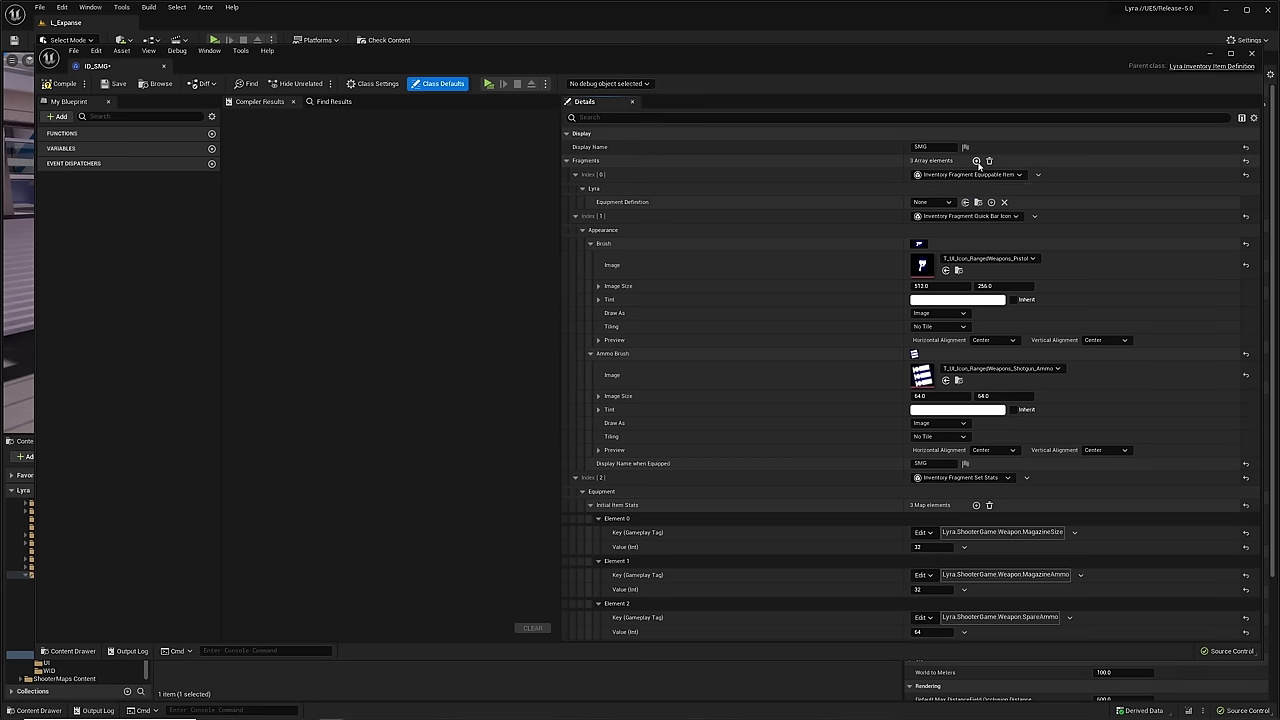
- Add a fourth fragment of type Inventory Fragment Reticle Config to the item definition
{"action": "left_click", "coordinate": [976, 160]}
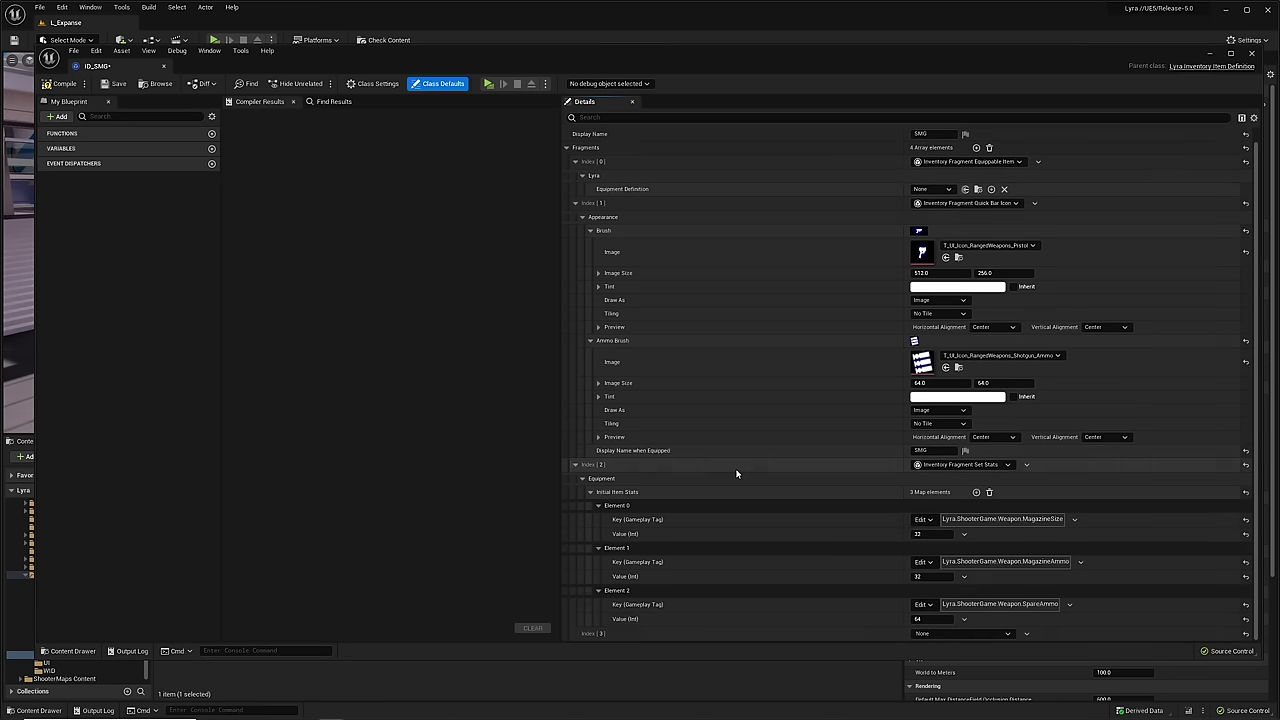
{"action": "left_click", "coordinate": [960, 633]}
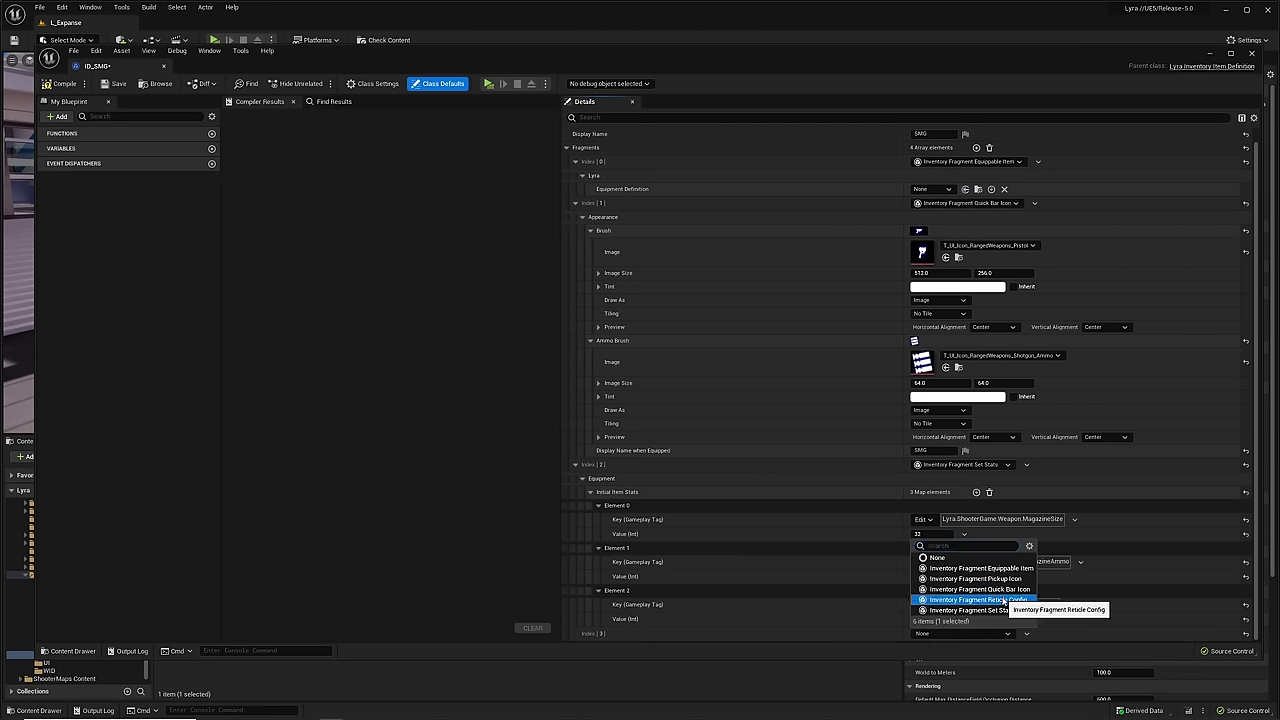
{"action": "left_click", "coordinate": [1002, 600]}
- Add W_Reticle_Pistol as the first reticle widget of the Reticle Config fragment
{"action": "left_click", "coordinate": [576, 162]}
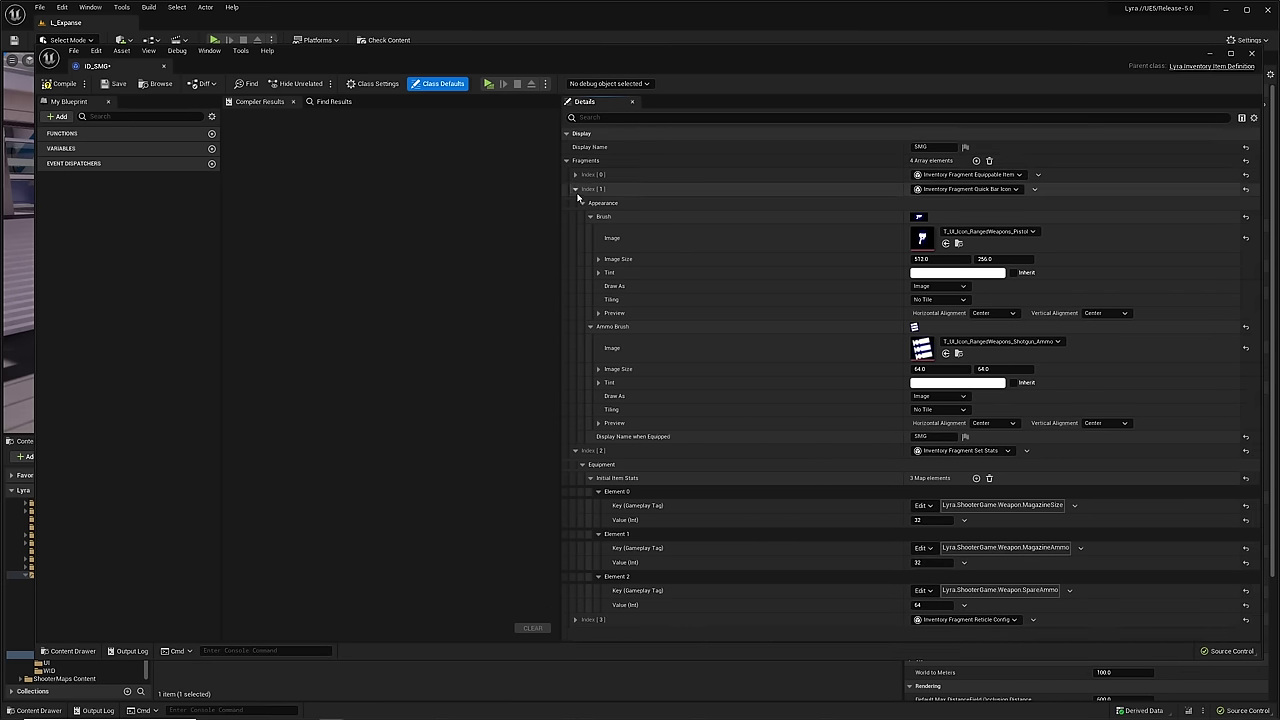
{"action": "left_click", "coordinate": [575, 189]}
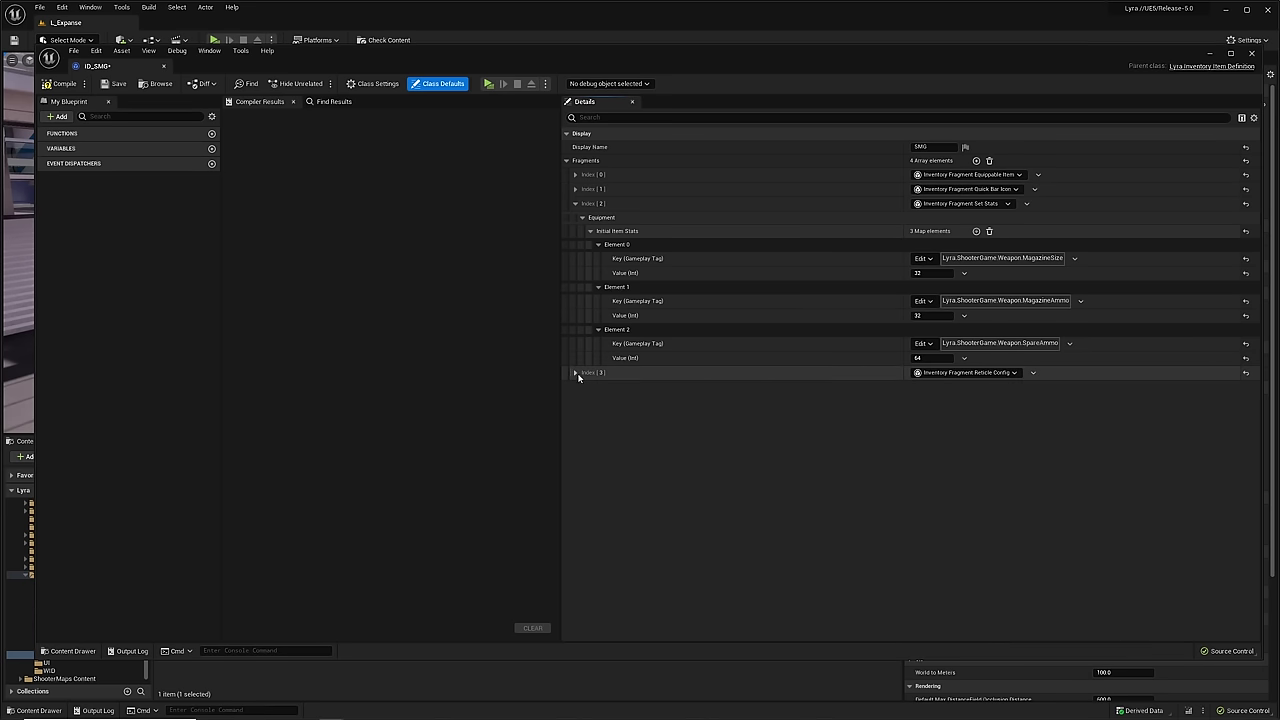
{"action": "left_click", "coordinate": [582, 387]}
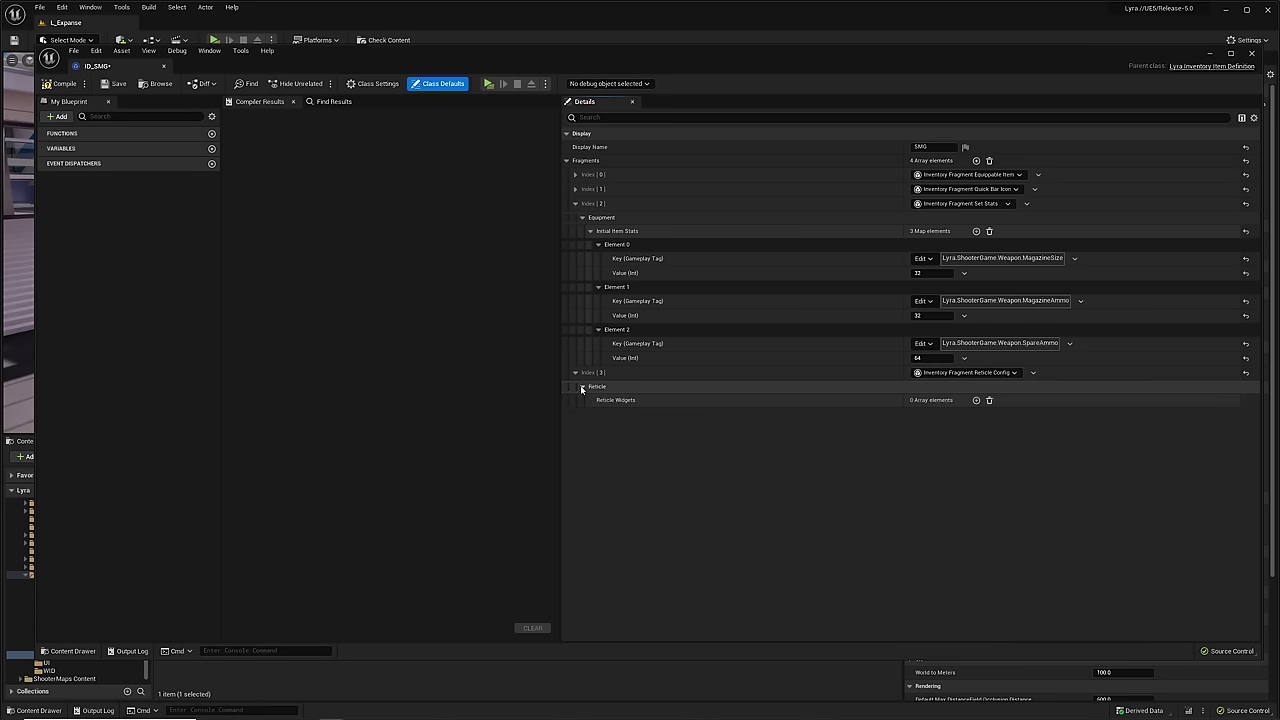
{"action": "left_click", "coordinate": [976, 400]}
{"action": "left_click", "coordinate": [926, 414]}
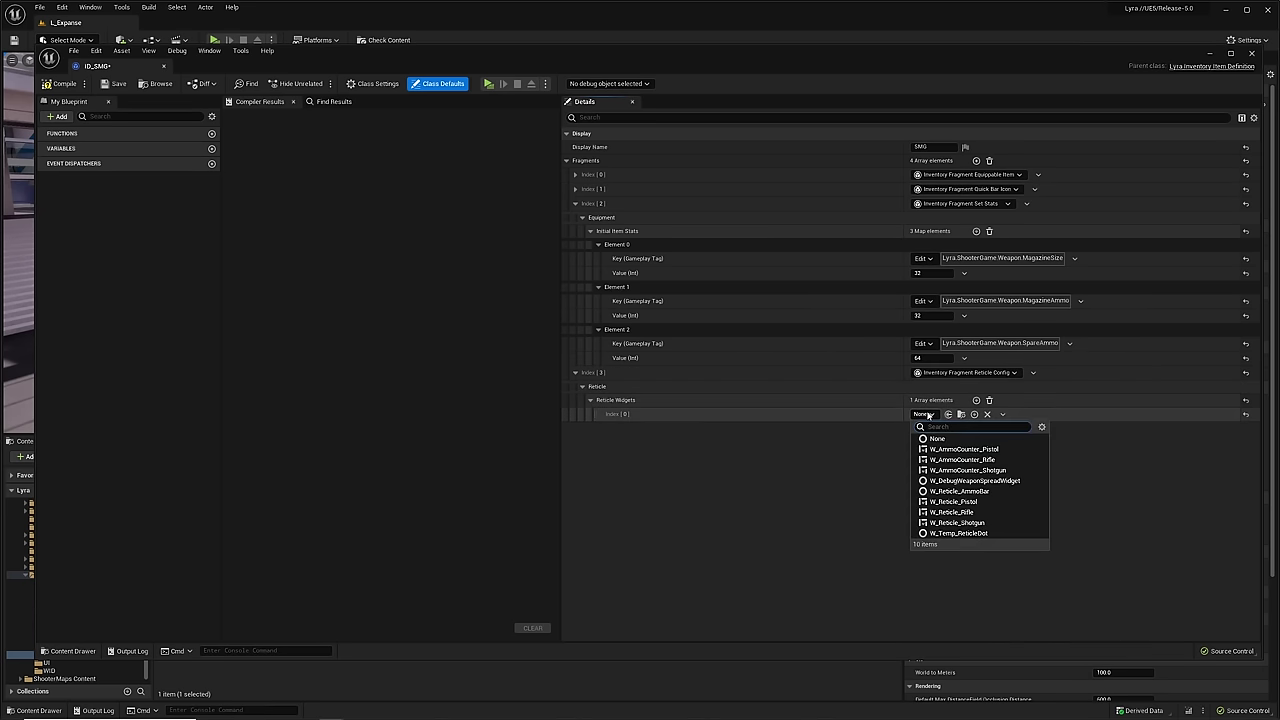
{"action": "left_click", "coordinate": [955, 501]}
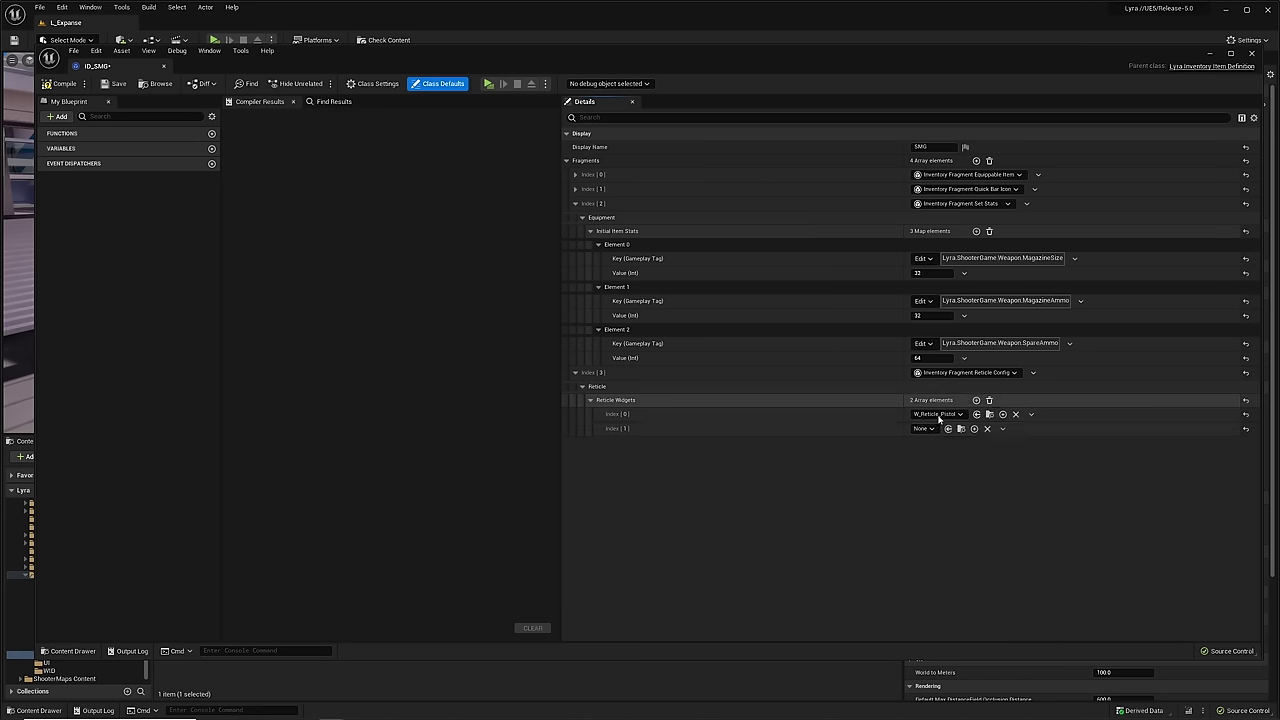
- Add W_AmmoCounter_Pistol as the second reticle widget, and compile and save ID_SMG
{"action": "left_click", "coordinate": [976, 400]}
{"action": "left_click", "coordinate": [926, 428]}
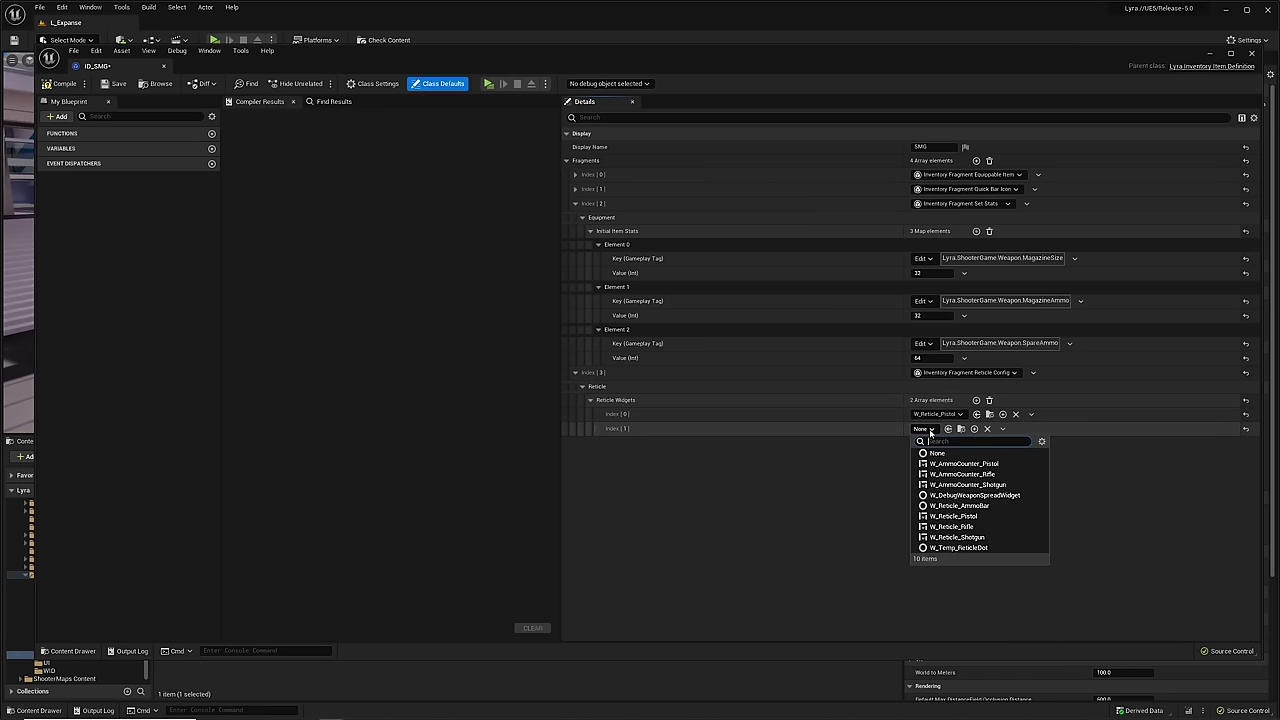
{"action": "left_click", "coordinate": [985, 463]}
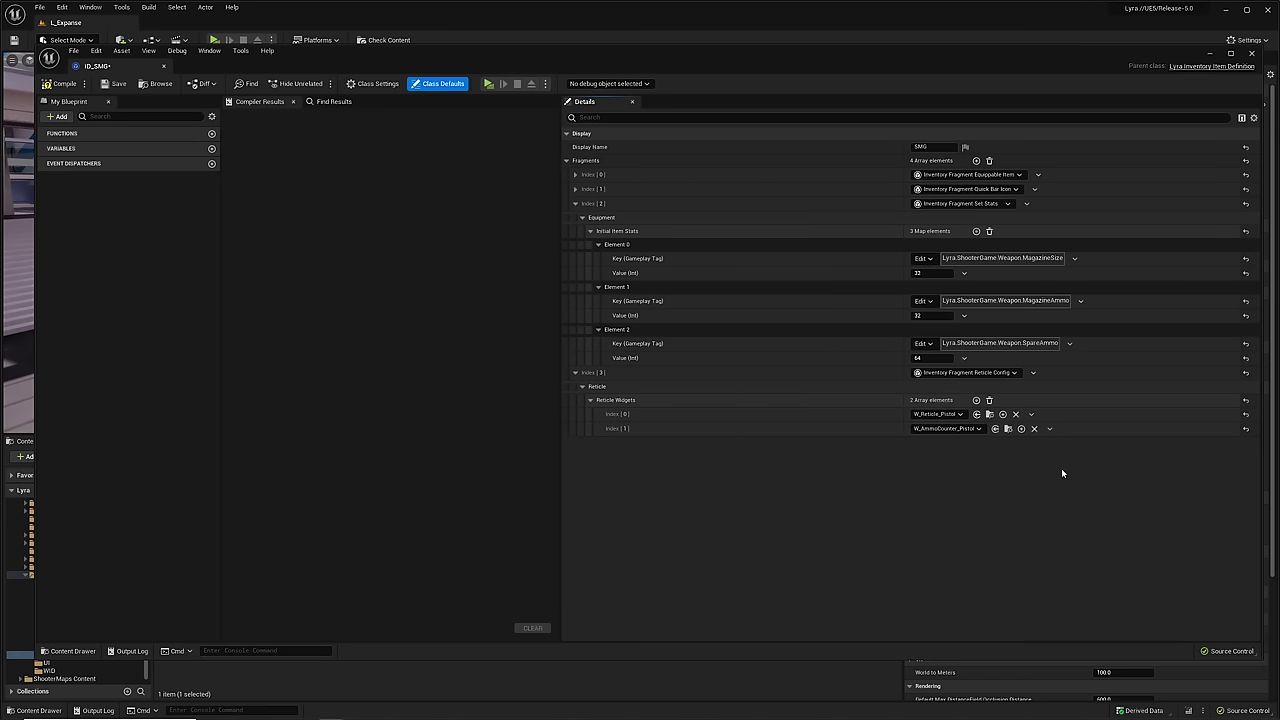
{"action": "left_click", "coordinate": [60, 83]}
{"action": "key", "text": "ctrl+s"}
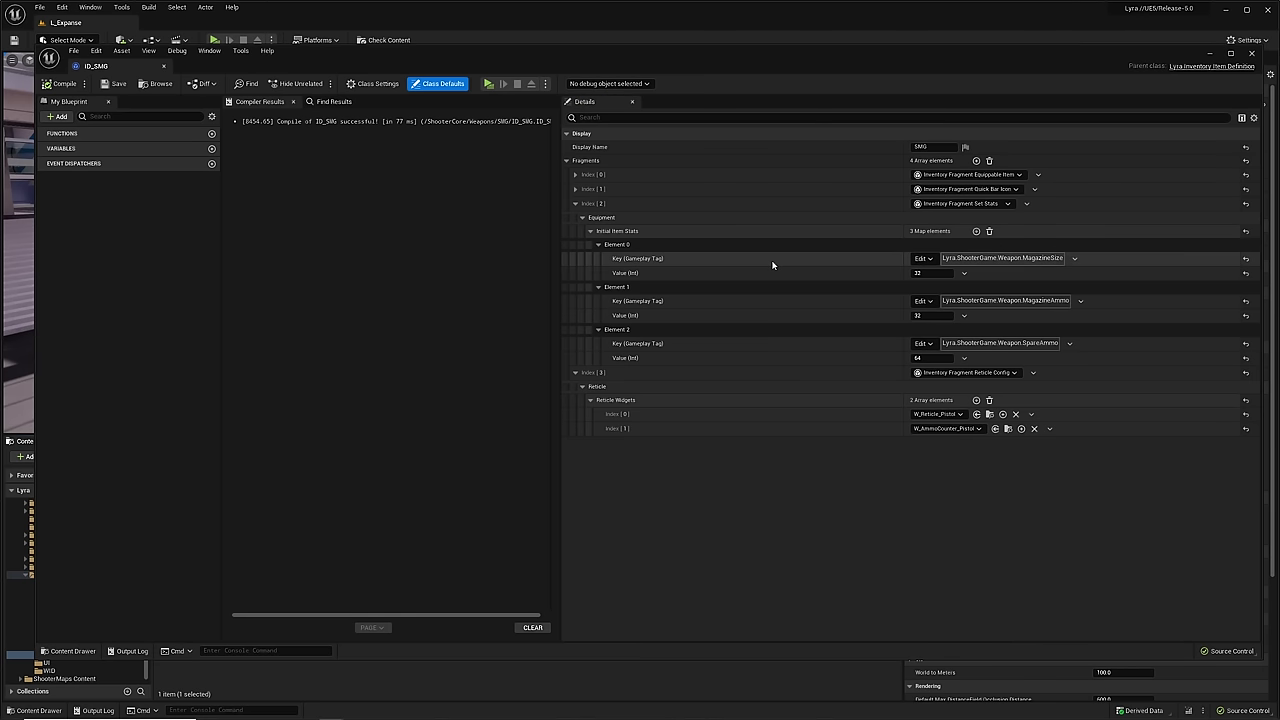
- Create a Blueprint class in the SMG folder with LyraEquipmentDefinition as its parent and name it WID_SMG
{"action": "left_click", "coordinate": [575, 174]}
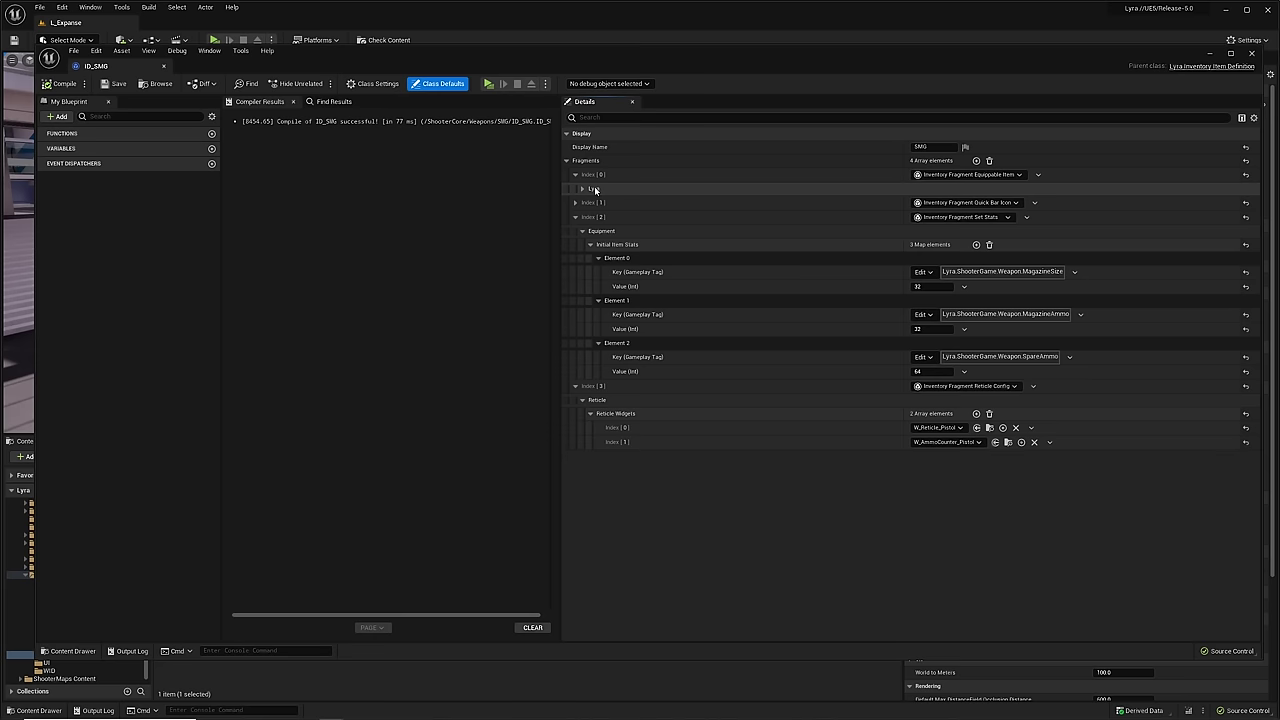
{"action": "left_click", "coordinate": [582, 188]}
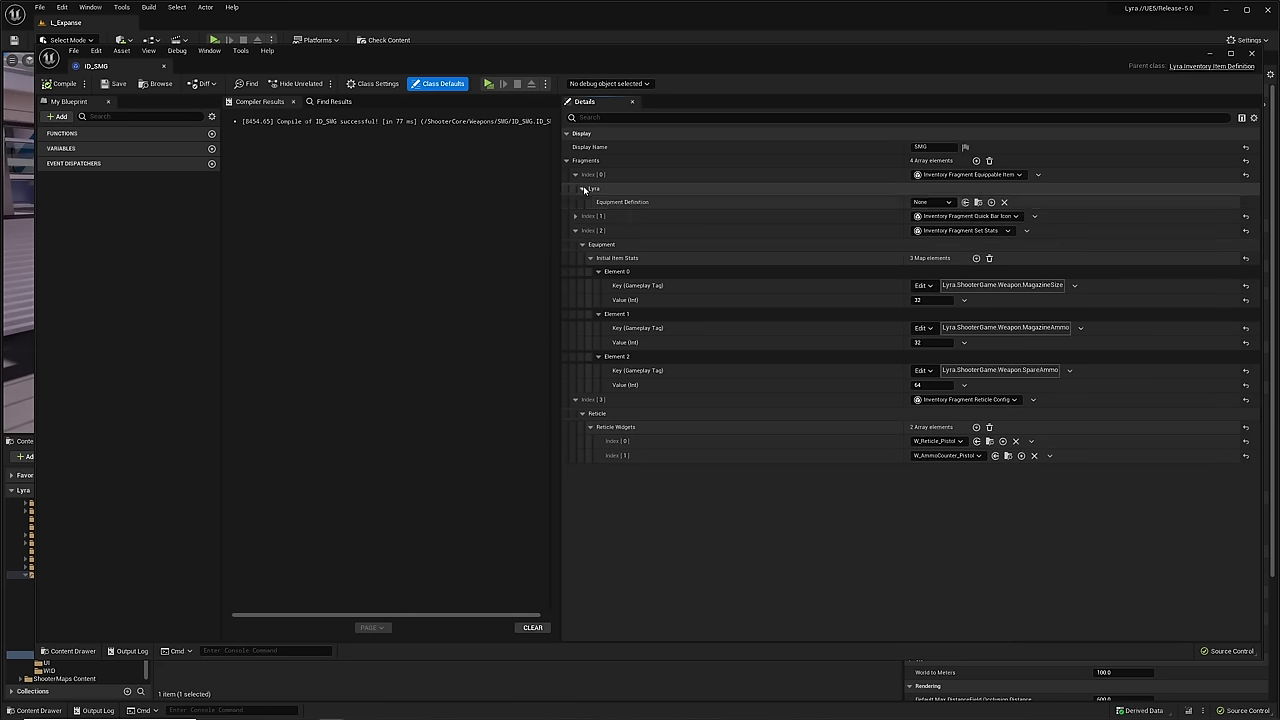
{"action": "double_click", "coordinate": [652, 63]}
{"action": "right_click", "coordinate": [289, 528]}
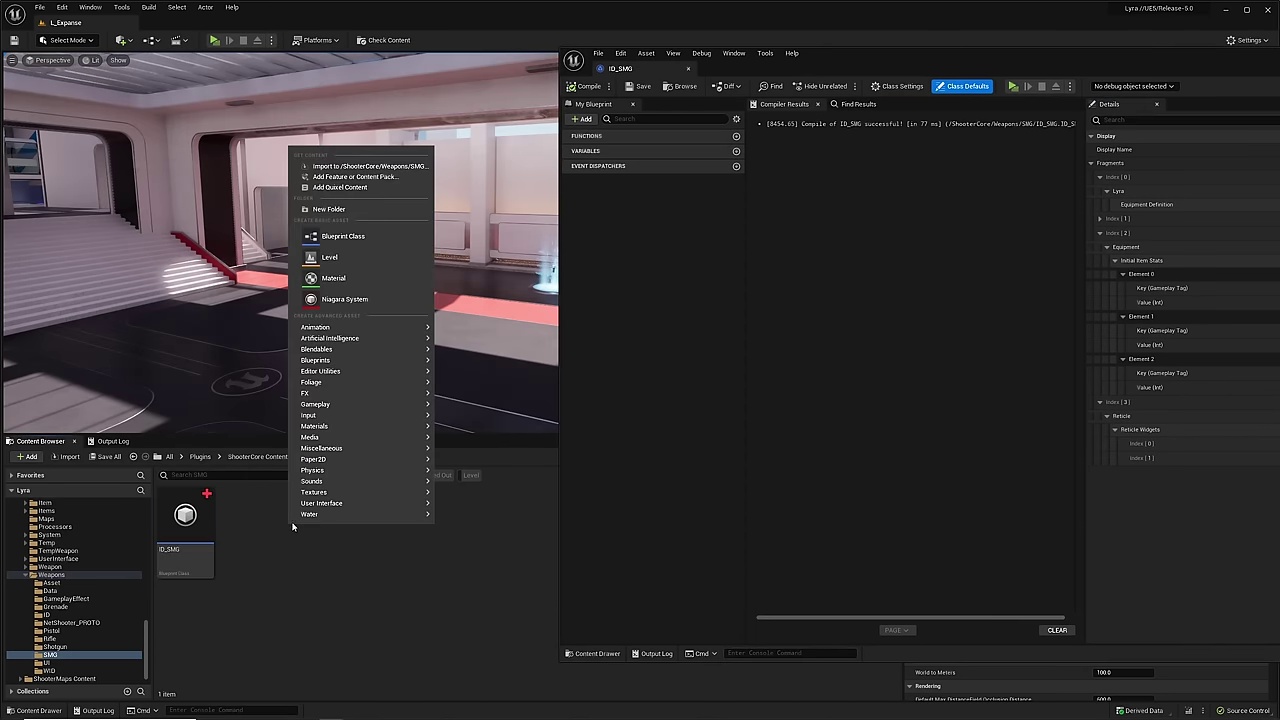
{"action": "left_click", "coordinate": [343, 236]}
{"action": "left_click_drag", "start_coordinate": [710, 208], "coordinate": [570, 207]}
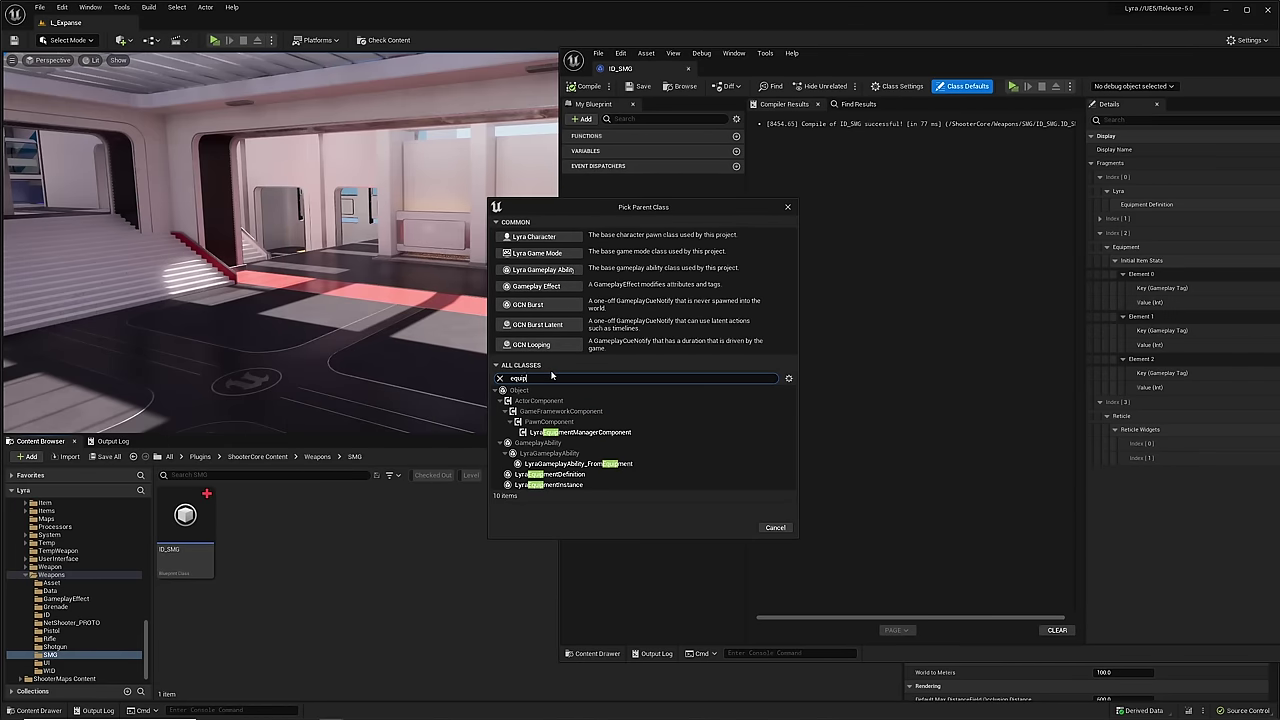
{"action": "left_click", "coordinate": [550, 473]}
{"action": "left_click", "coordinate": [736, 526]}
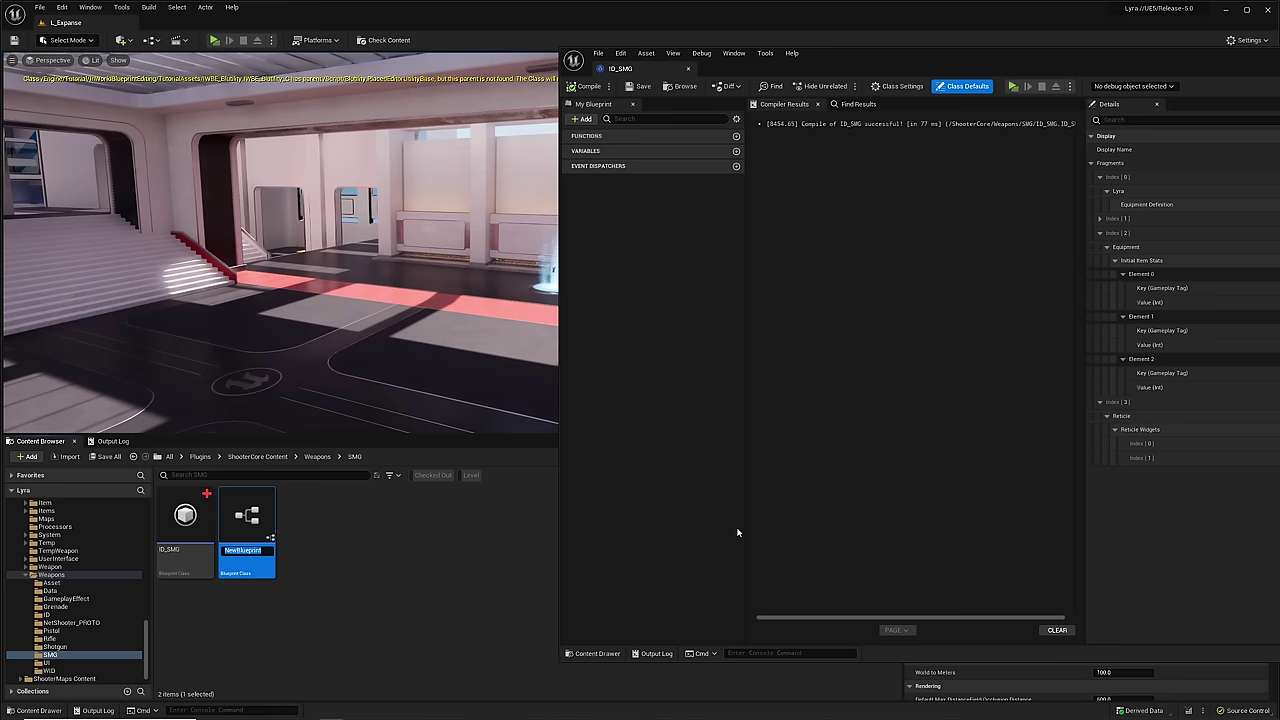
{"action": "type", "text": "WID_SMG"}
{"action": "key", "text": "Return"}
- Open WID_SMG and add one empty entry each to Ability Sets to Grant and Actors to Spawn
{"action": "double_click", "coordinate": [247, 515]}
{"action": "left_click_drag", "start_coordinate": [1242, 62], "coordinate": [694, 51]}
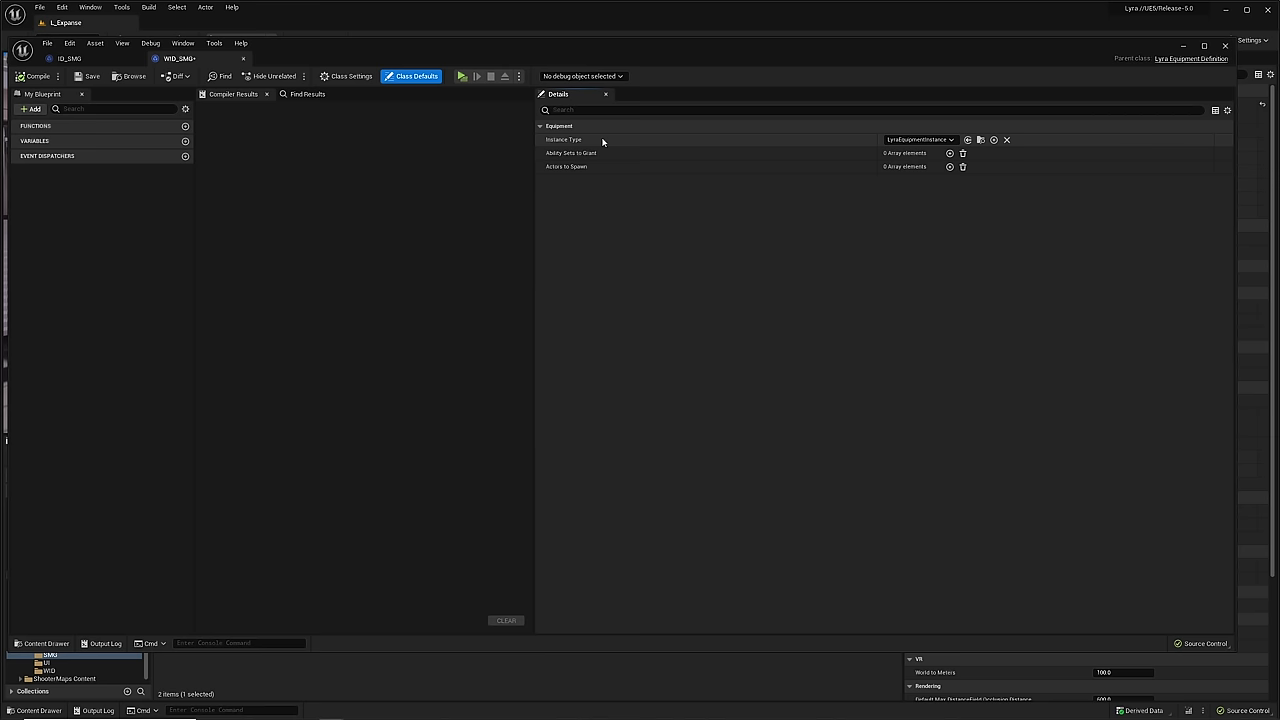
{"action": "left_click", "coordinate": [950, 153]}
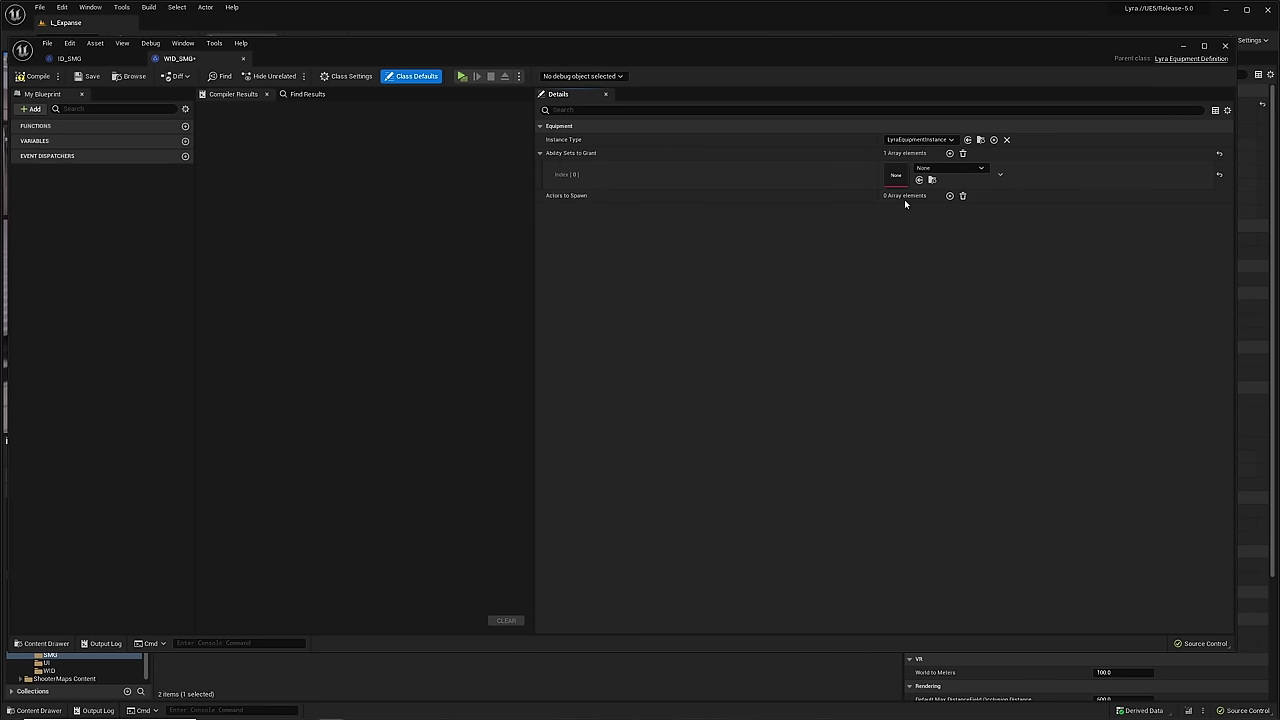
{"action": "left_click", "coordinate": [950, 195]}
{"action": "left_click", "coordinate": [550, 210]}
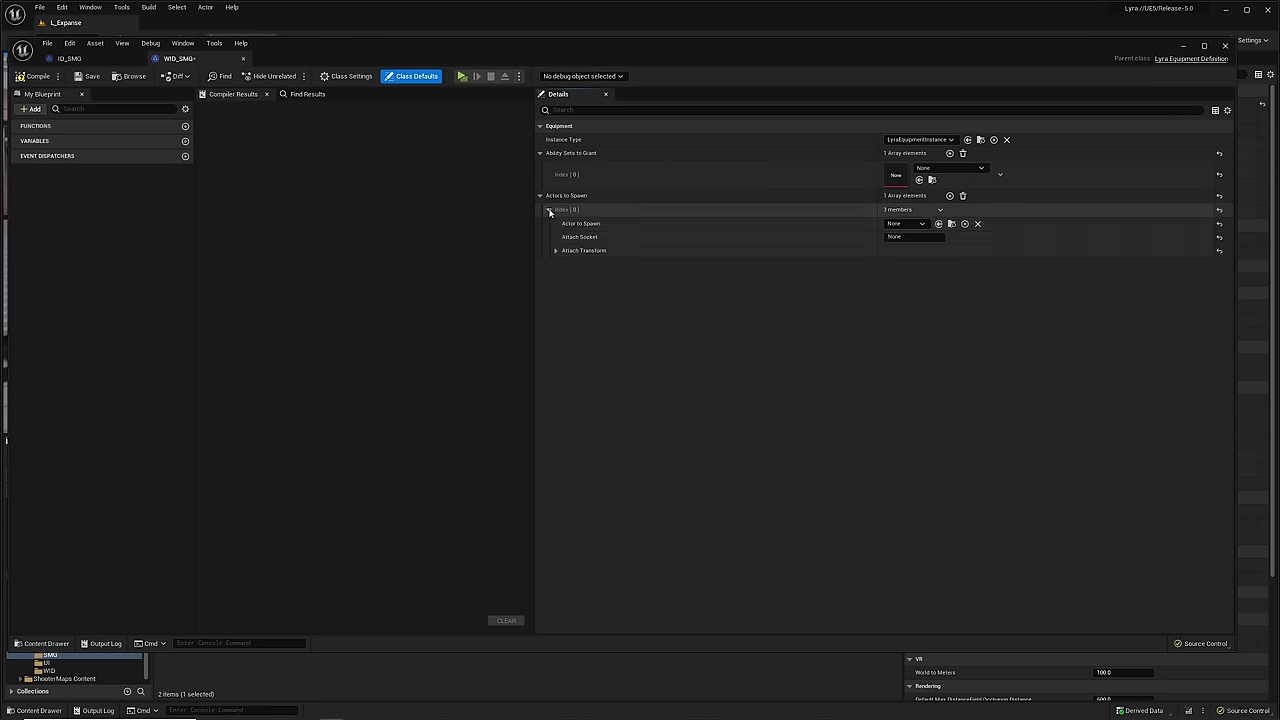
- Set B_Pistol as the actor to spawn in the Actors to Spawn entry
{"action": "left_click", "coordinate": [913, 223]}
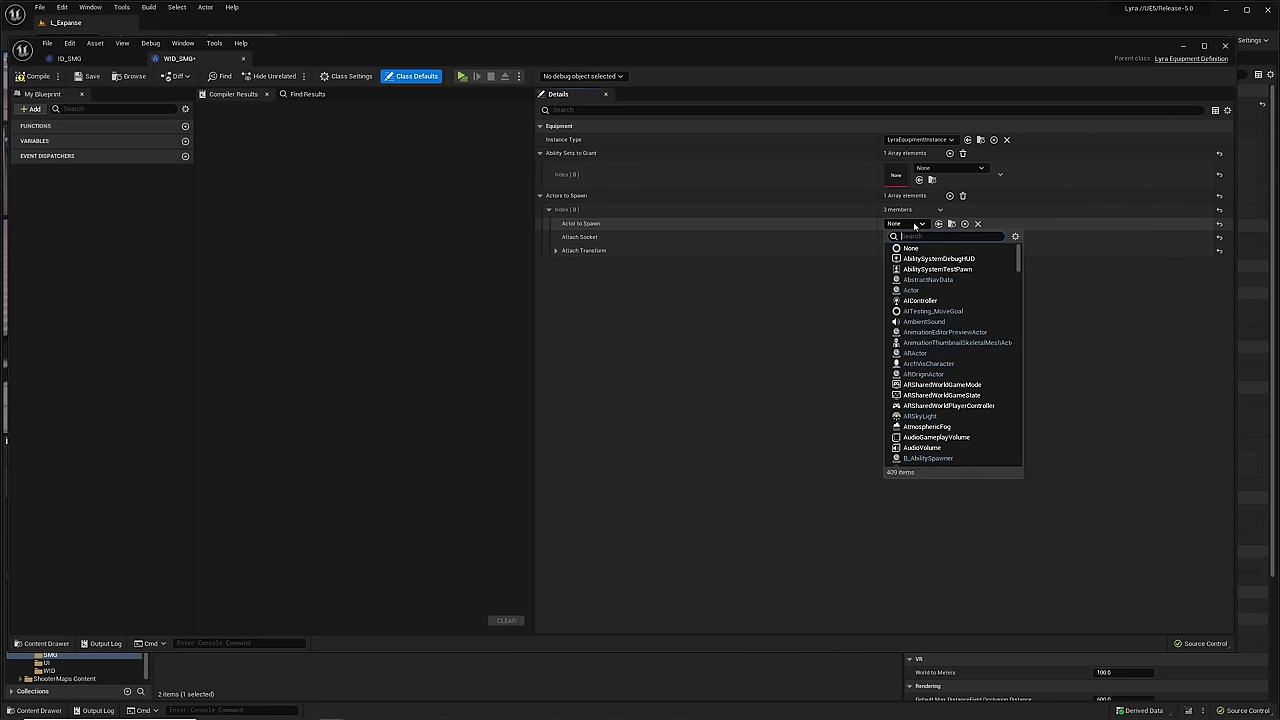
{"action": "type", "text": "w"}
{"action": "key", "text": "BackSpace"}
{"action": "type", "text": "smg"}
{"action": "left_click", "coordinate": [920, 258]}
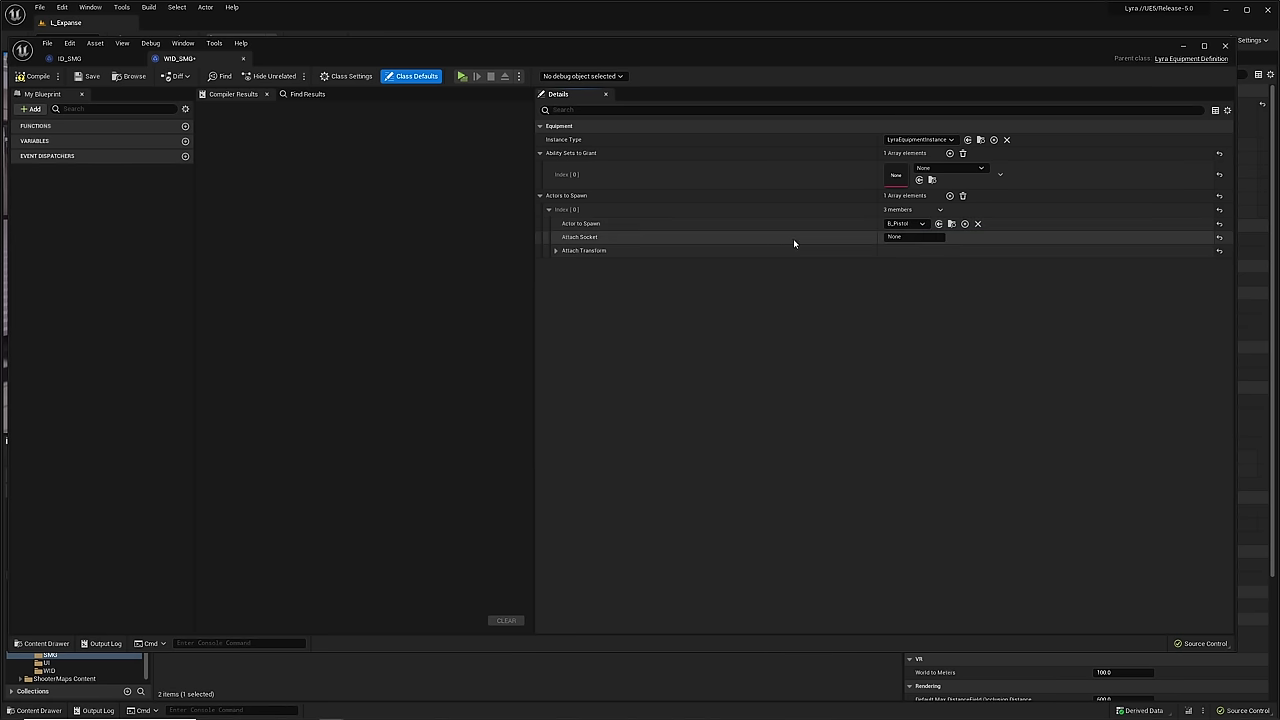
- Set the spawned actor's attach socket to weapon_r and its attach transform's Z rotation to -90
{"action": "left_click", "coordinate": [925, 240]}
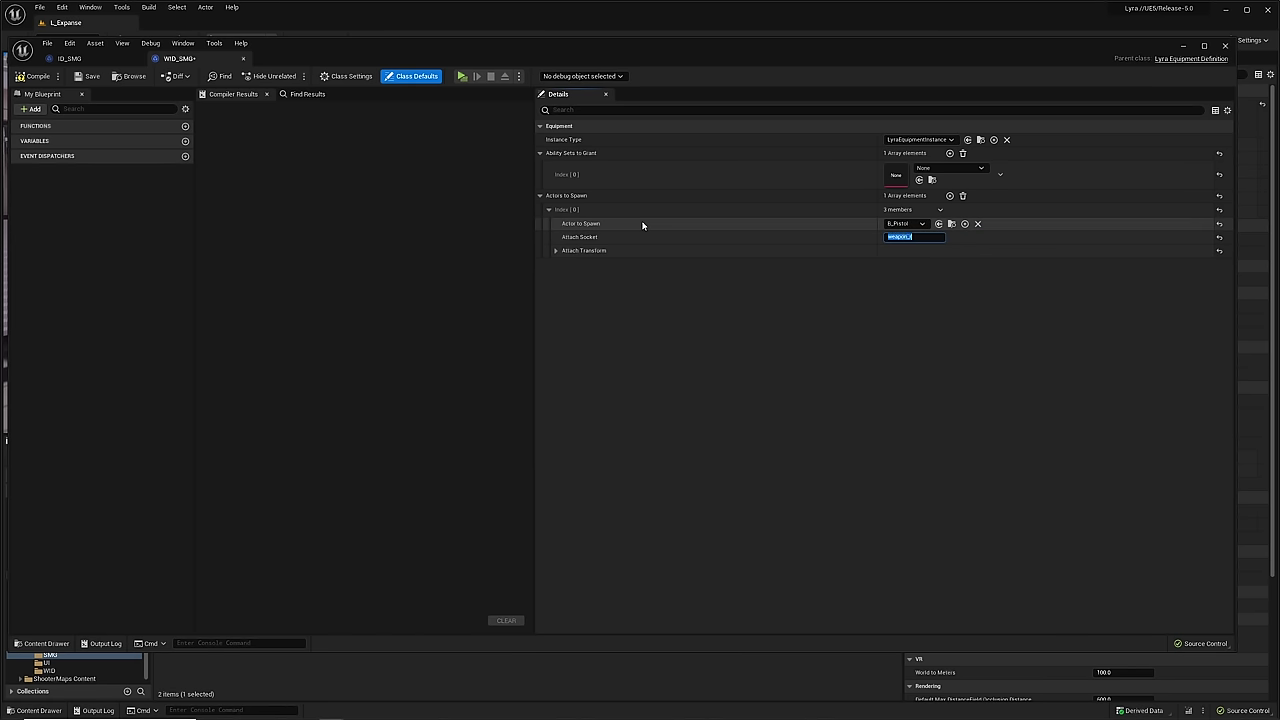
{"action": "left_click", "coordinate": [555, 251]}
{"action": "left_click", "coordinate": [1020, 277]}
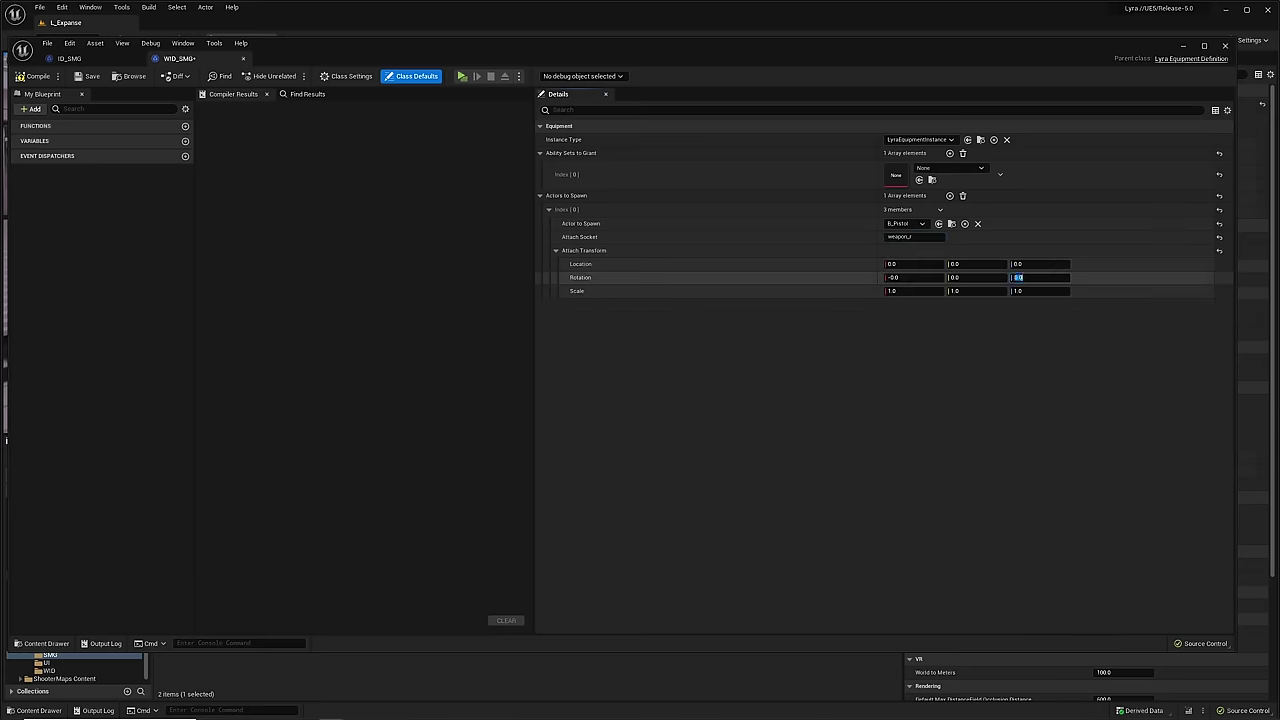
{"action": "type", "text": "-90"}
{"action": "key", "text": "Return"}
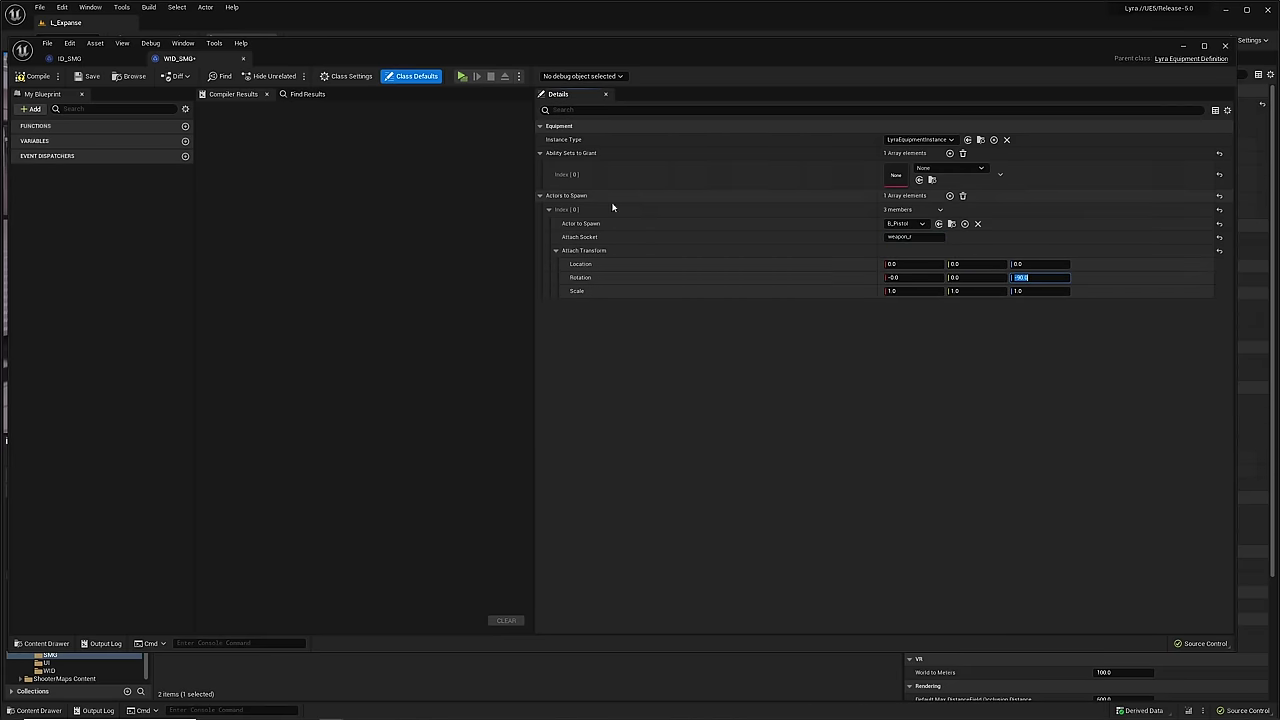
- Create a data asset of class LyraAbilitySet in the SMG folder and name it AbilitySet_SMG
{"action": "left_click_drag", "start_coordinate": [434, 47], "coordinate": [551, 34]}
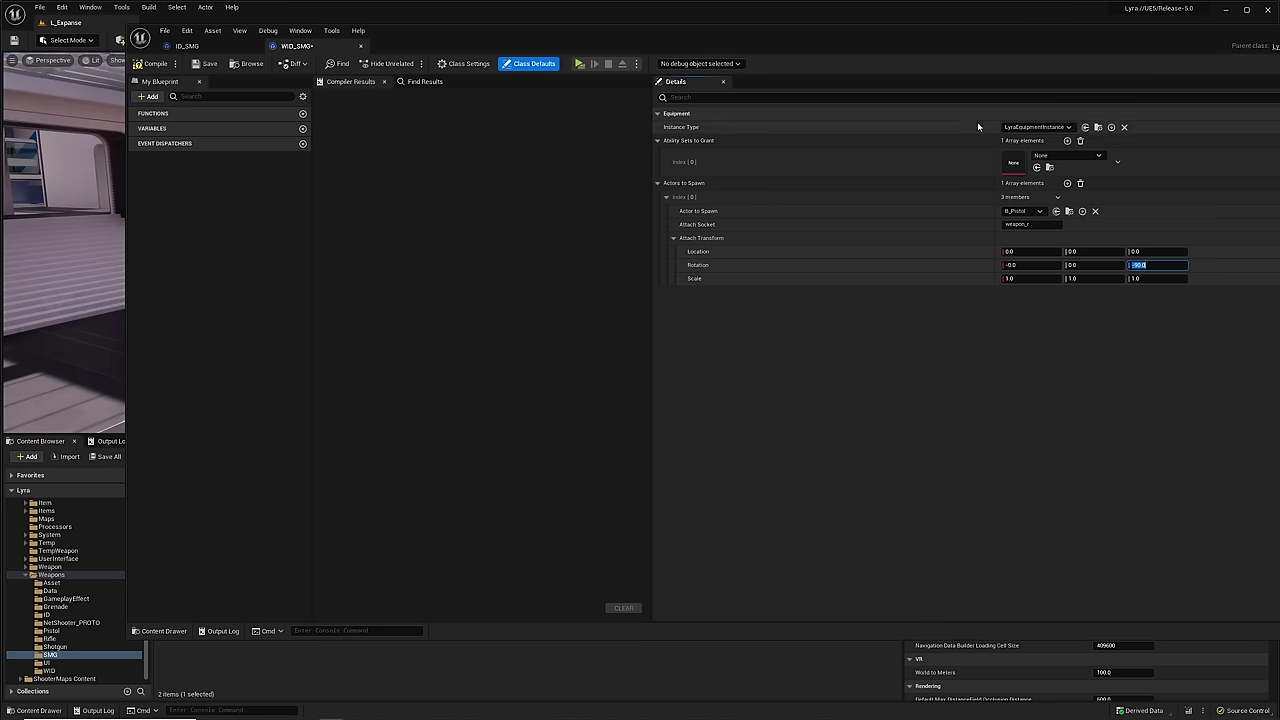
{"action": "left_click_drag", "start_coordinate": [982, 55], "coordinate": [902, 57]}
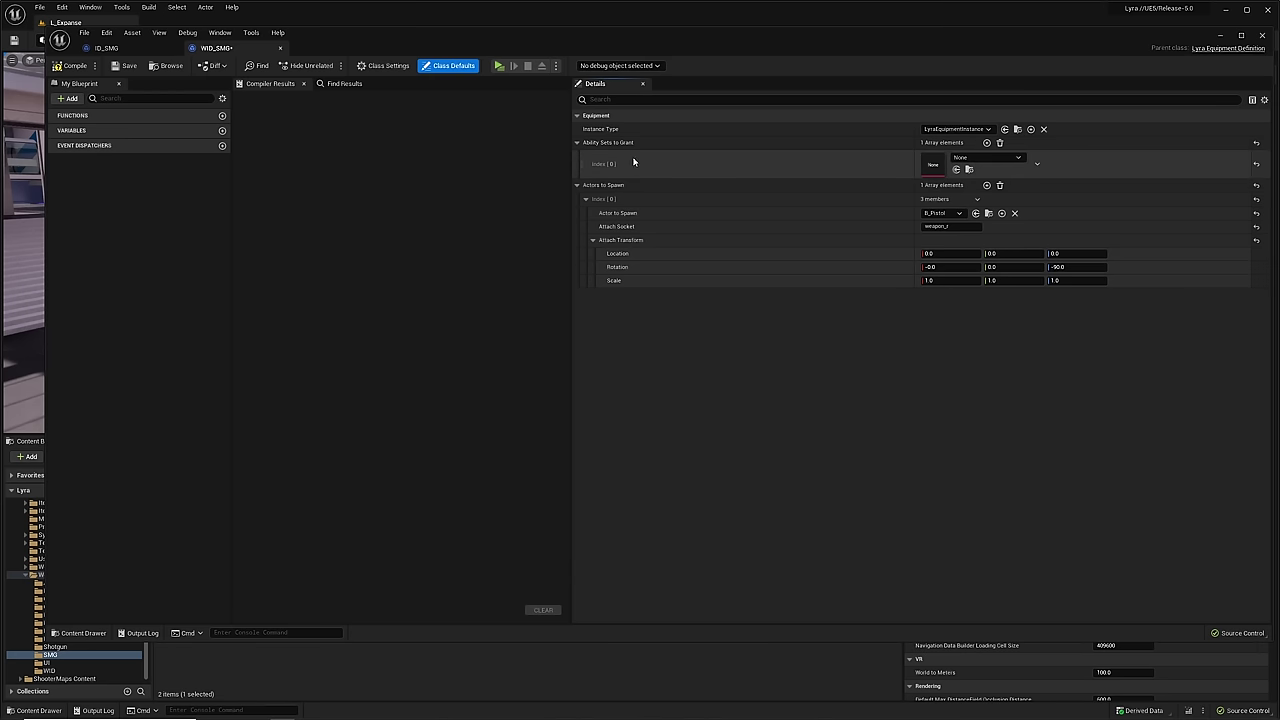
{"action": "left_click_drag", "start_coordinate": [580, 40], "coordinate": [952, 60]}
{"action": "right_click", "coordinate": [318, 518]}
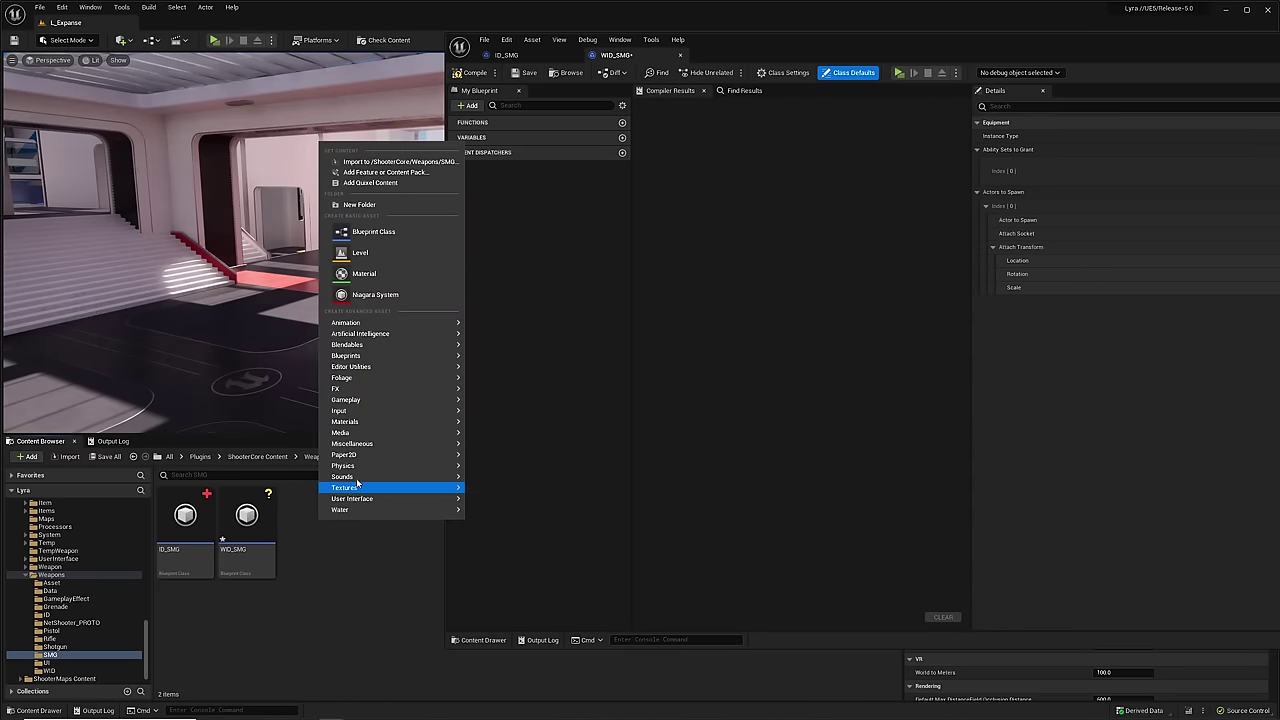
{"action": "mouse_move", "coordinate": [362, 447]}
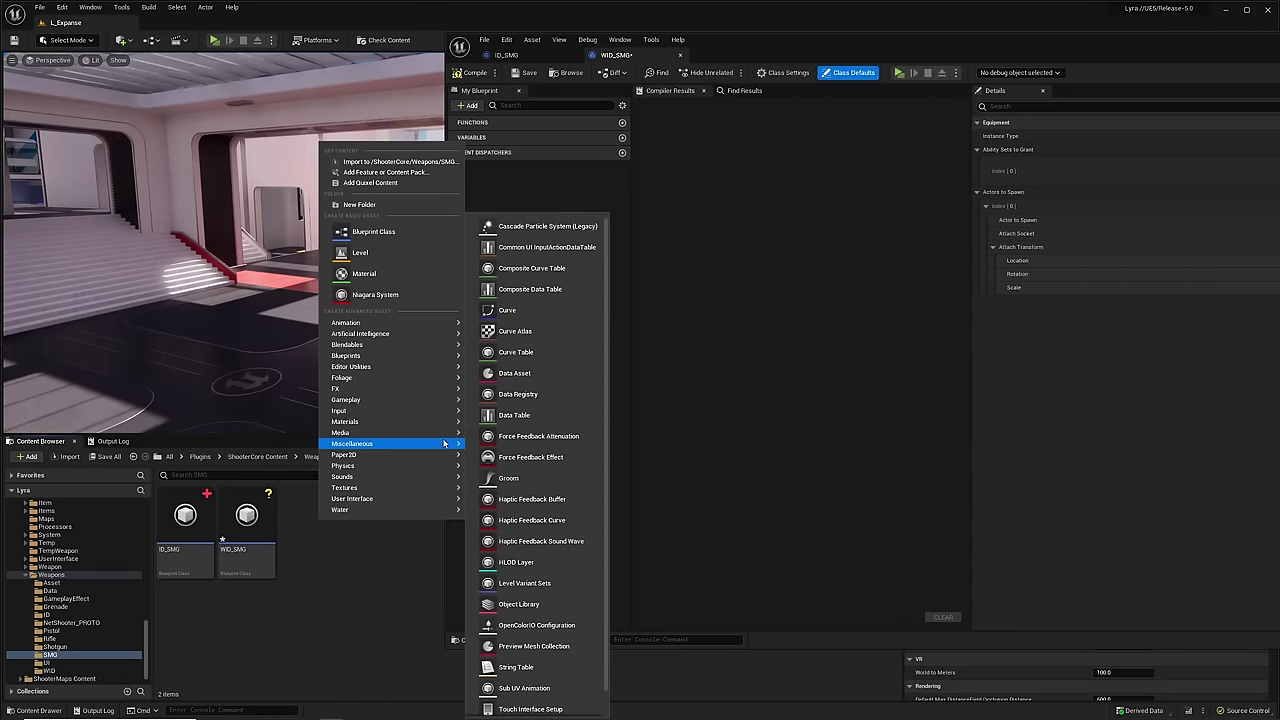
{"action": "left_click", "coordinate": [530, 373]}
{"action": "left_click_drag", "start_coordinate": [767, 210], "coordinate": [543, 204]}
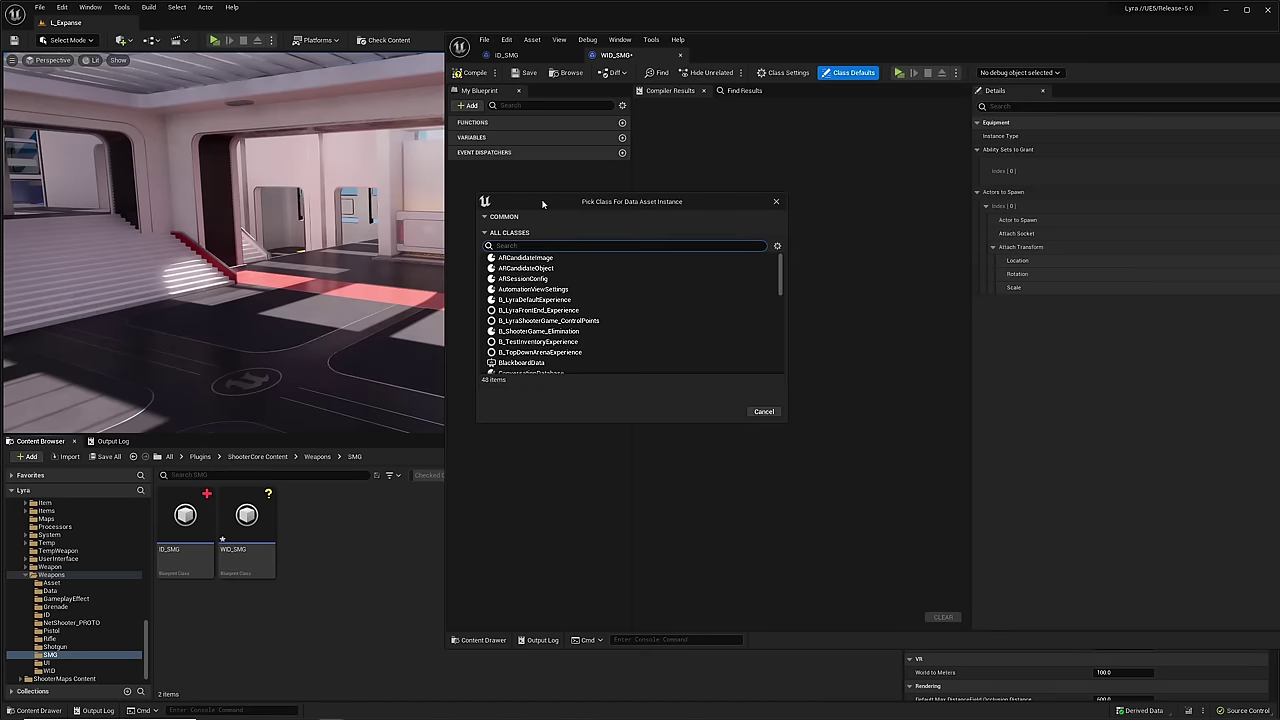
{"action": "type", "text": "lyra"}
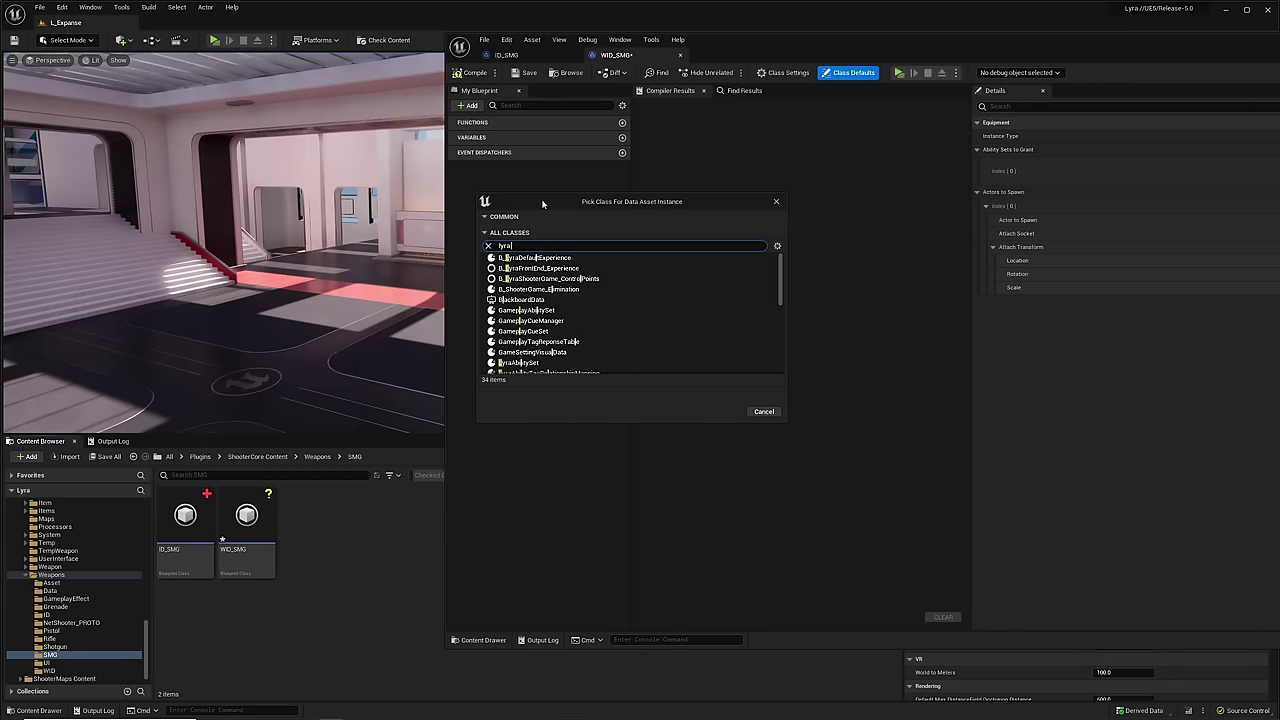
{"action": "type", "text": " abili"}
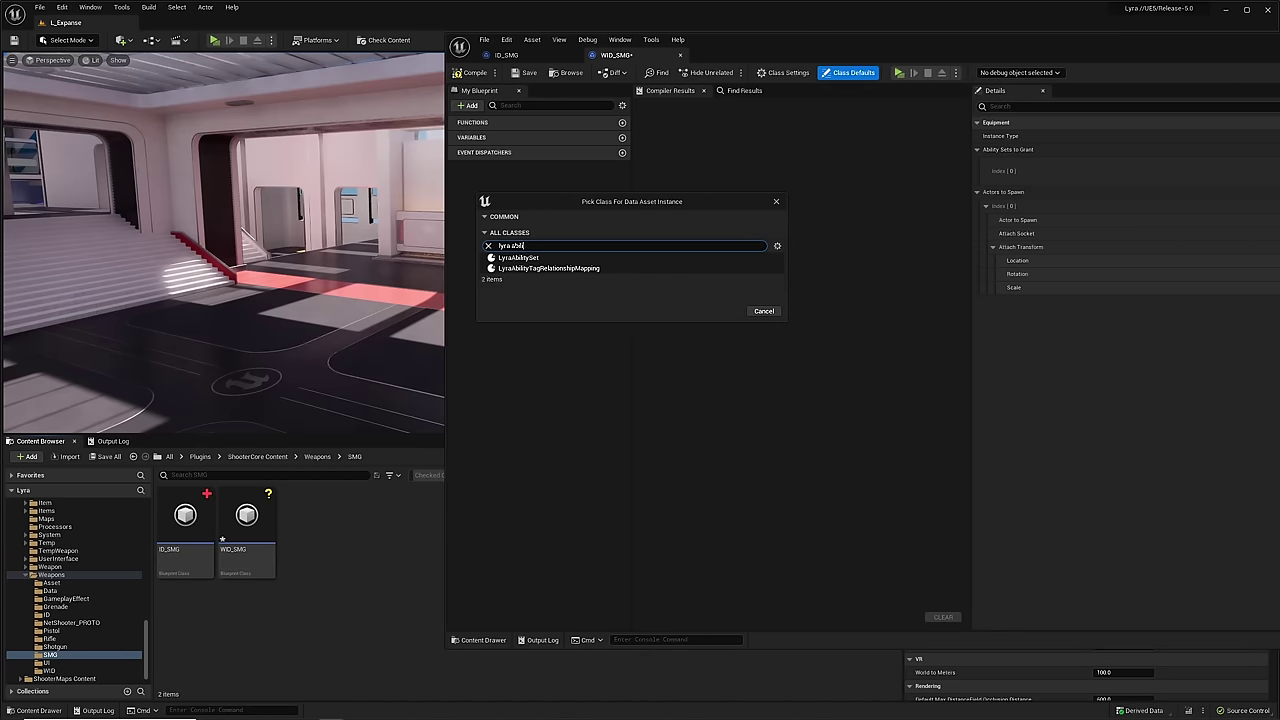
{"action": "left_click", "coordinate": [518, 258]}
{"action": "left_click", "coordinate": [727, 311]}
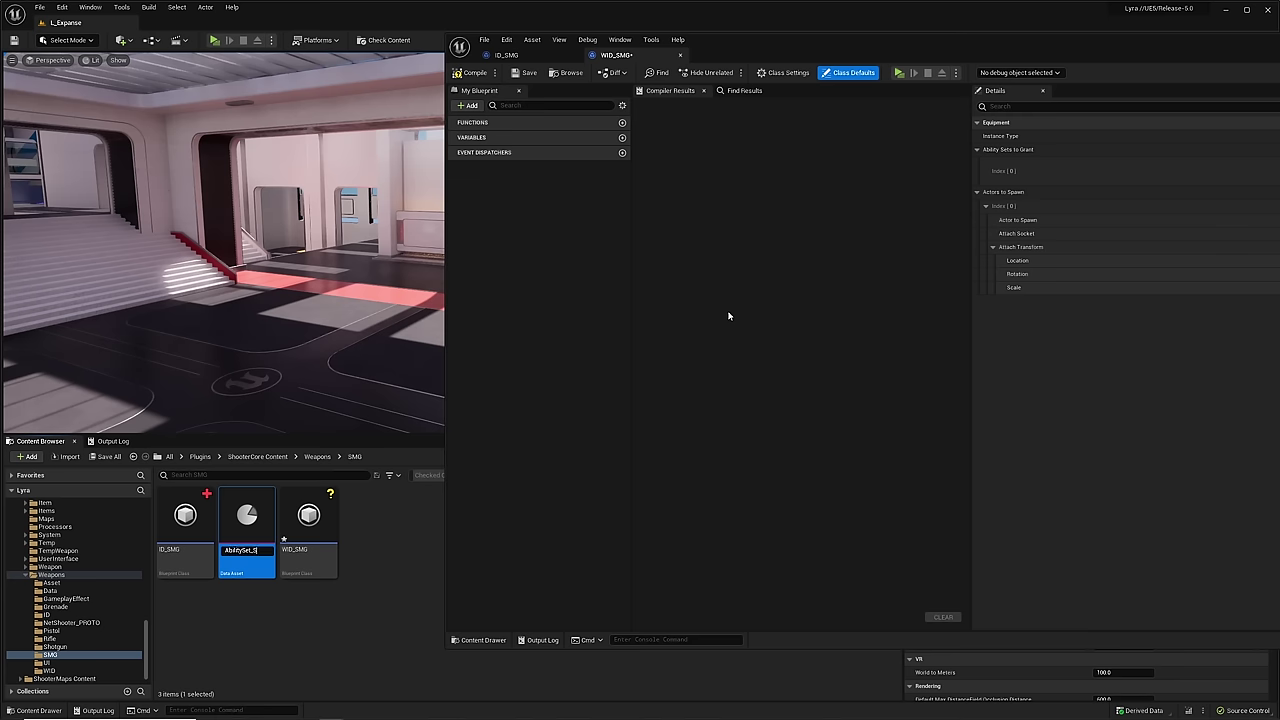
{"action": "type", "text": "AbilitySet_SMG"}
{"action": "key", "text": "Return"}
- Open AbilitySet_SMG, add three empty entries to Granted Gameplay Abilities and expand their settings
{"action": "double_click", "coordinate": [185, 520]}
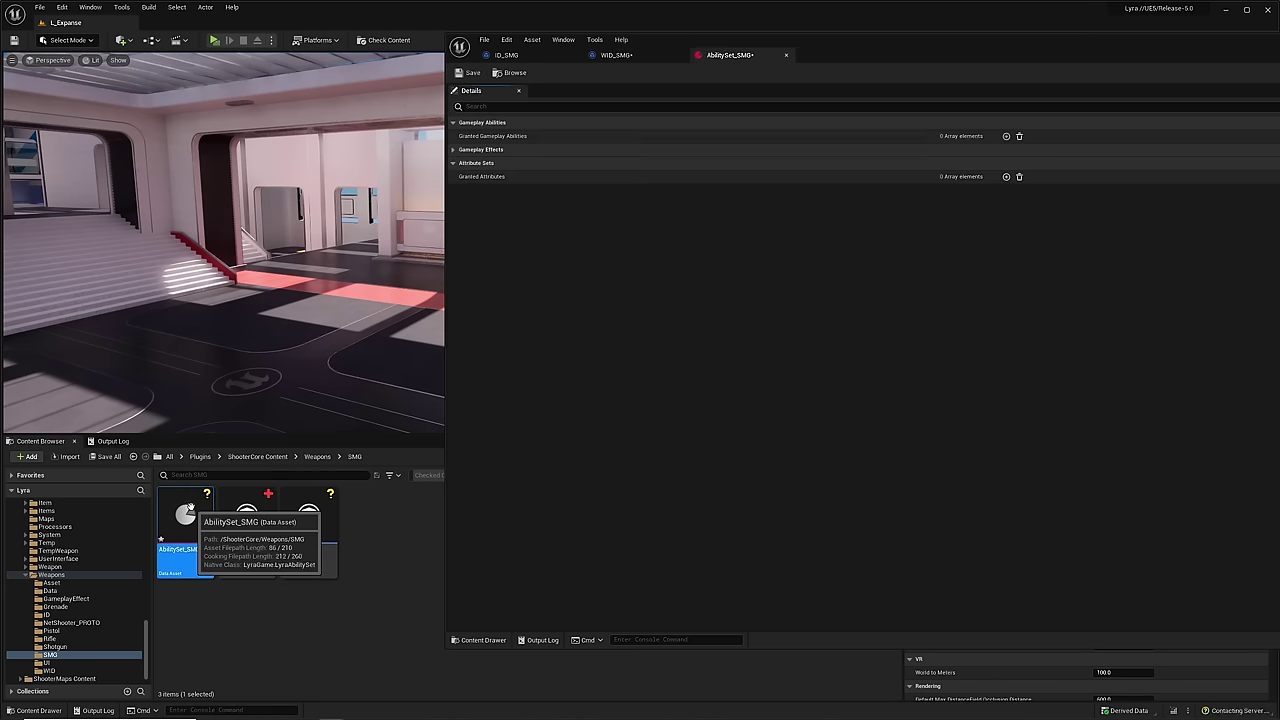
{"action": "left_click_drag", "start_coordinate": [984, 52], "coordinate": [585, 46]}
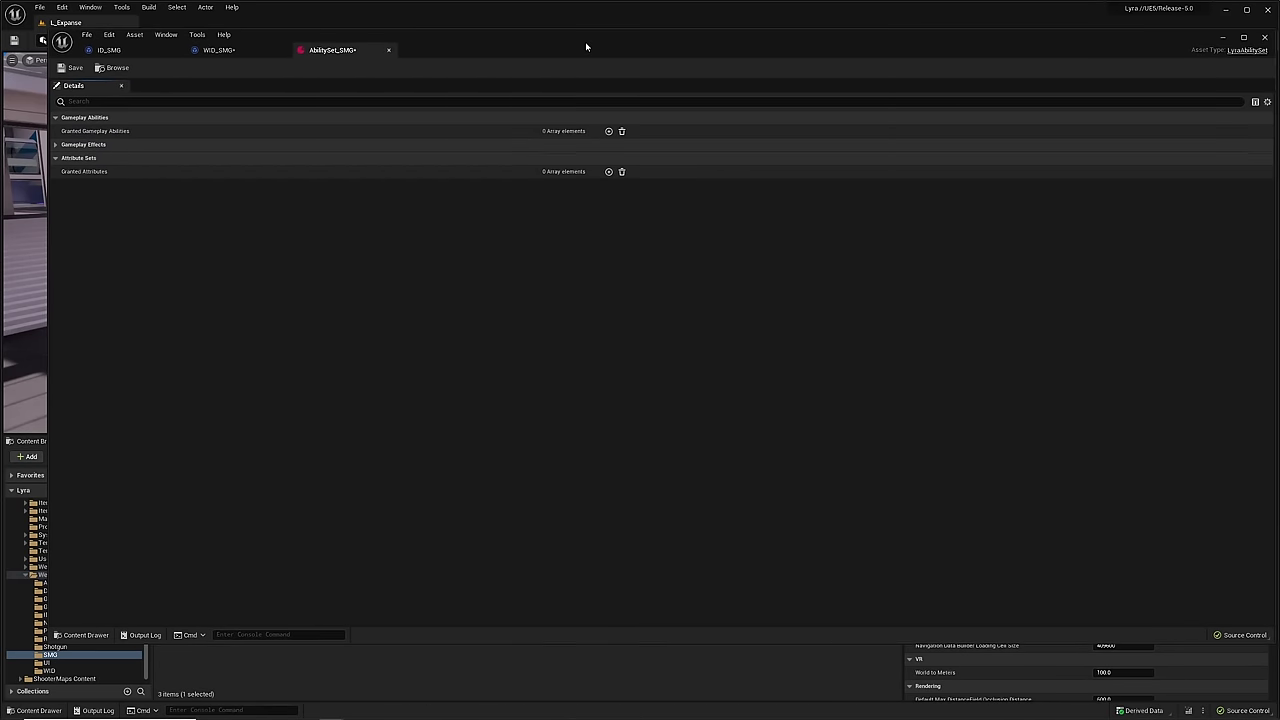
{"action": "left_click", "coordinate": [601, 131]}
{"action": "left_click", "coordinate": [601, 131]}
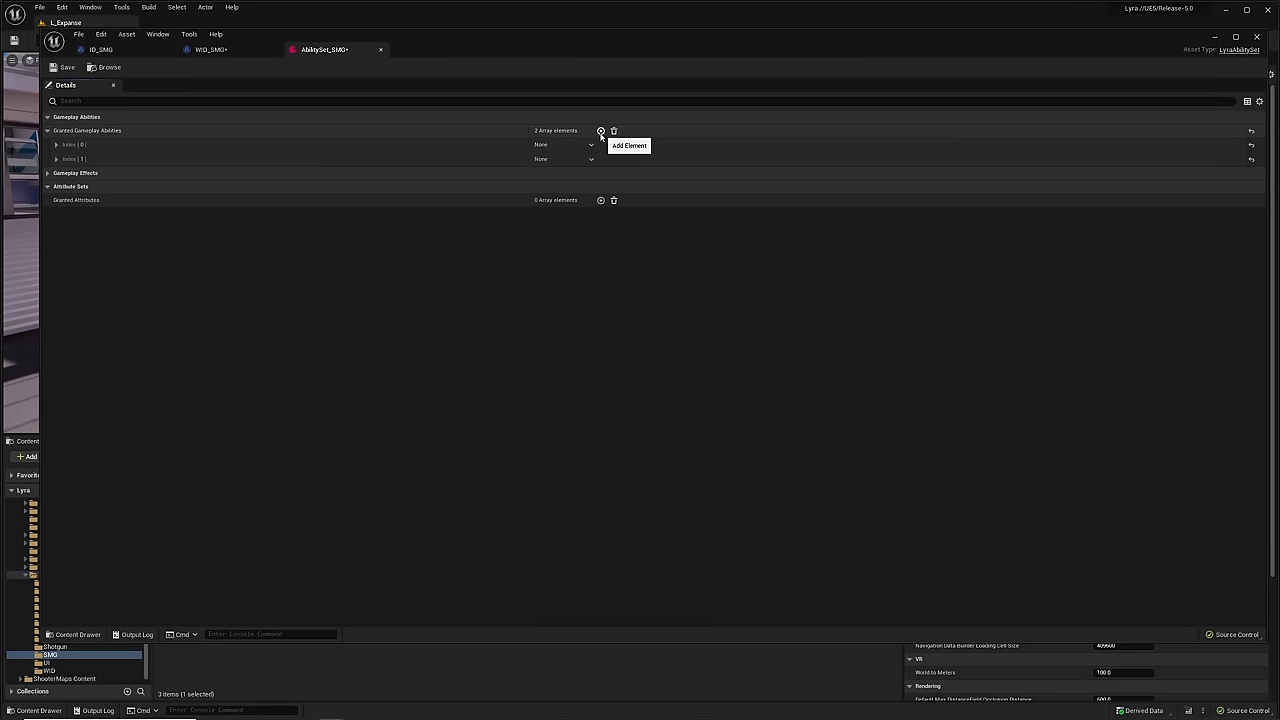
{"action": "left_click", "coordinate": [57, 145]}
{"action": "left_click", "coordinate": [57, 200]}
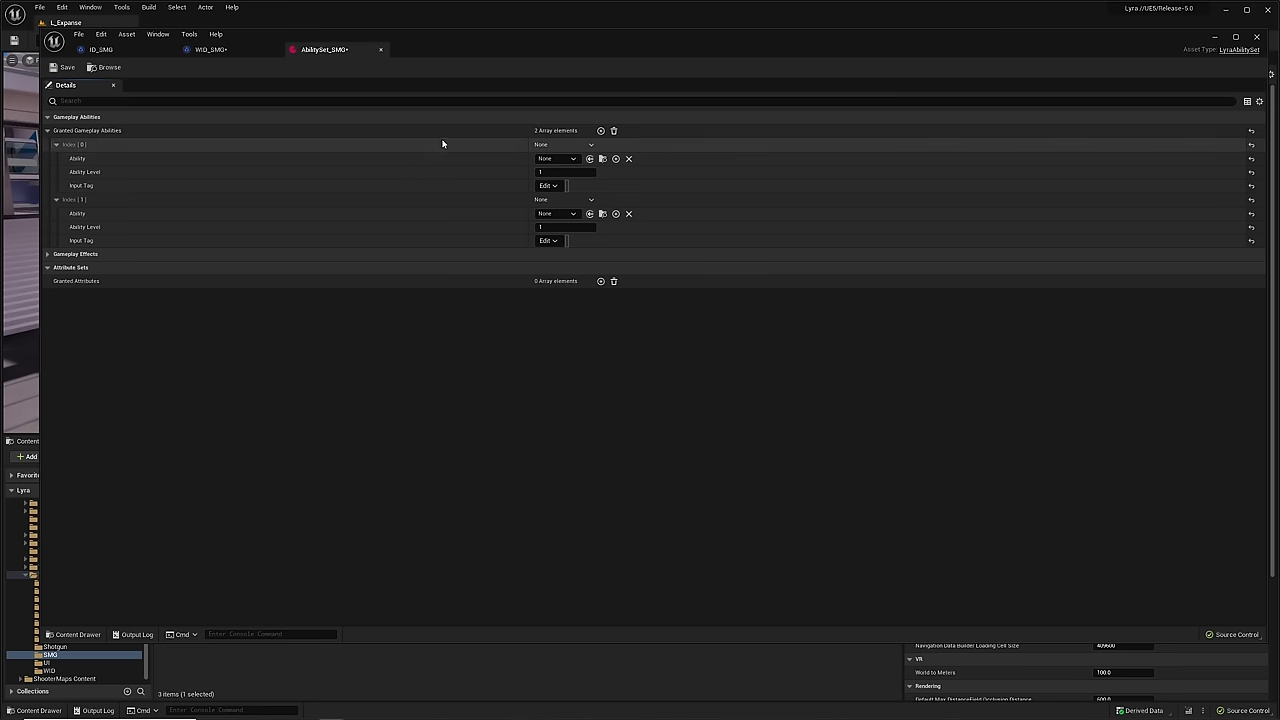
{"action": "left_click", "coordinate": [600, 131]}
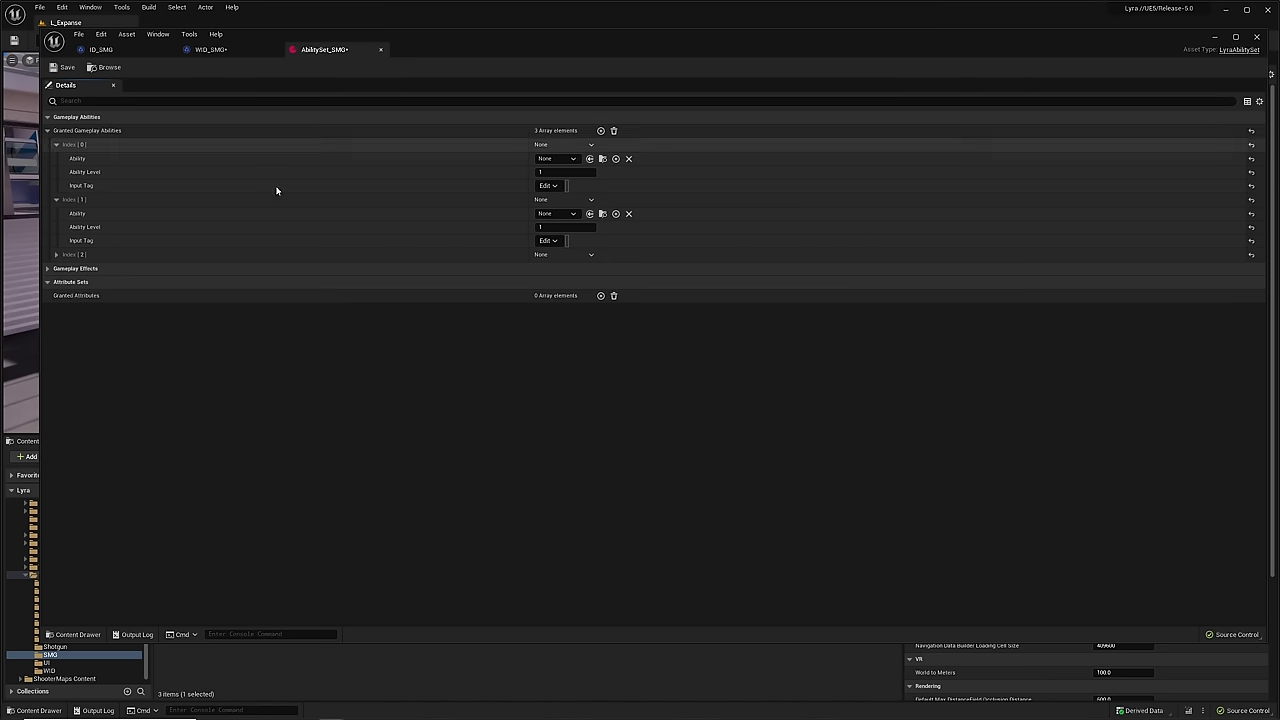
{"action": "left_click", "coordinate": [56, 255]}
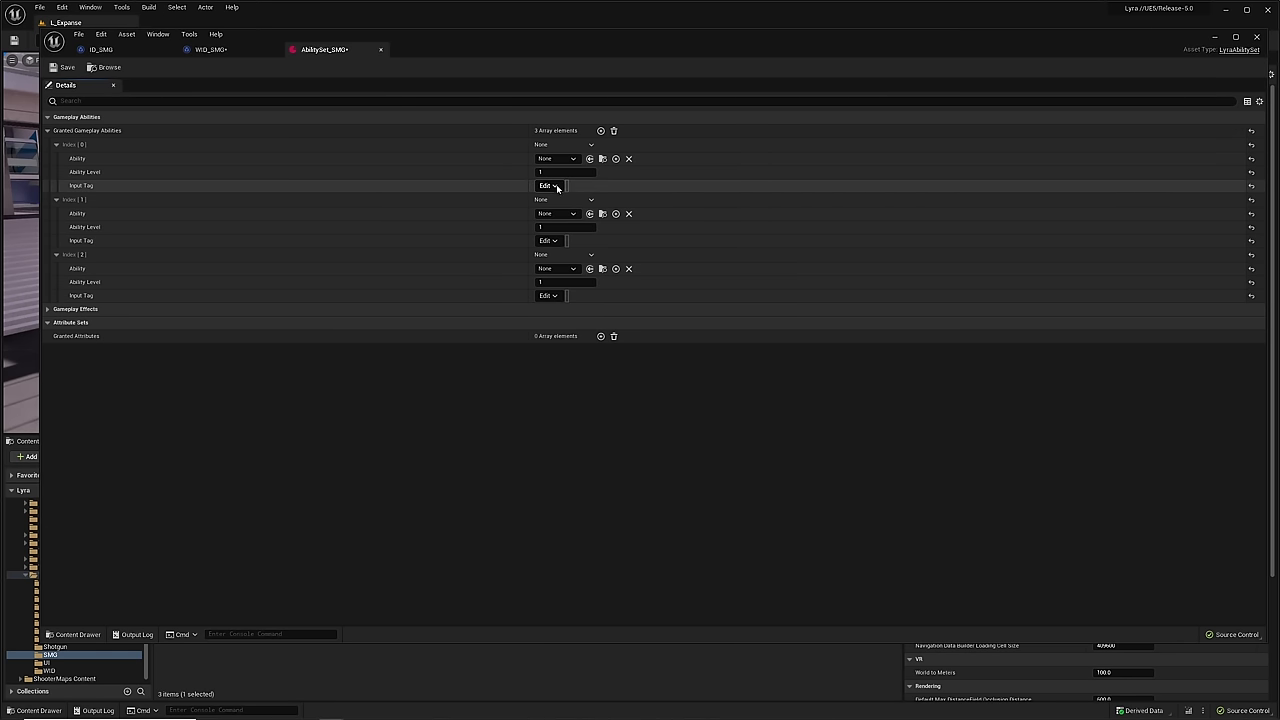
- Set the input tag of the first granted ability to InputTag.Weapon.FireAuto
{"action": "left_click", "coordinate": [549, 186]}
{"action": "type", "text": "weapon"}
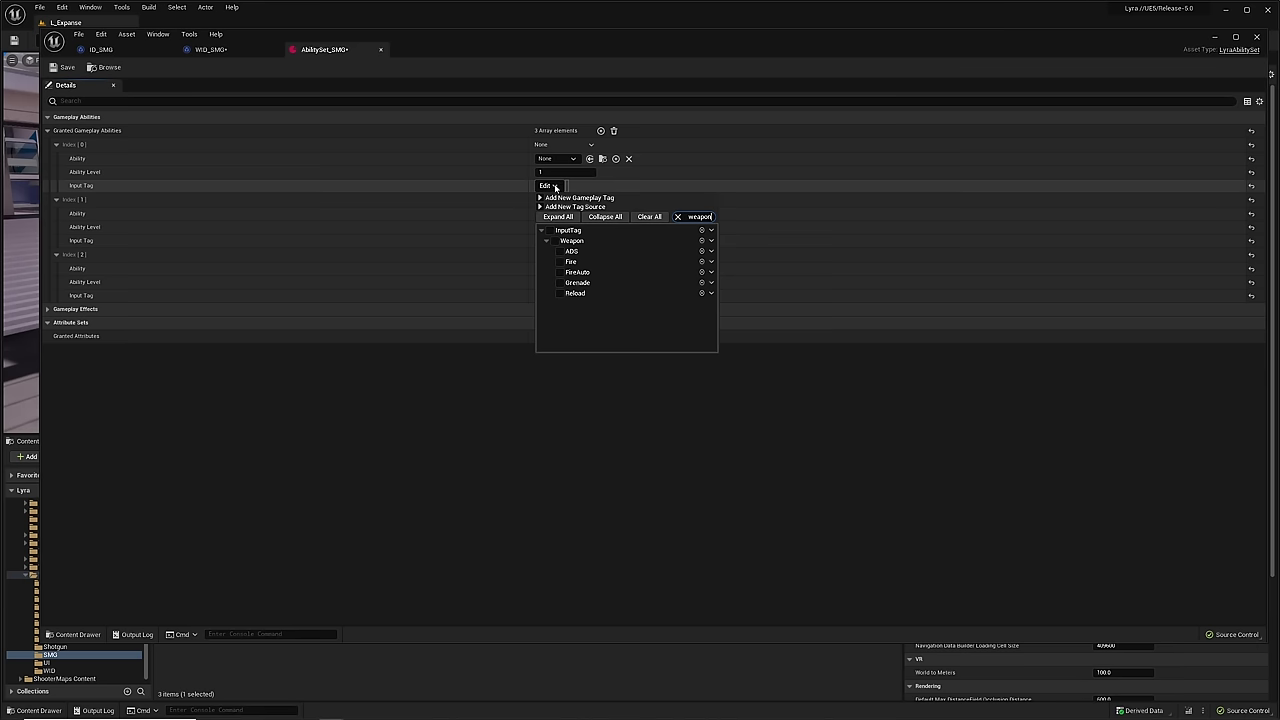
{"action": "left_click", "coordinate": [561, 273]}
{"action": "left_click", "coordinate": [686, 440]}
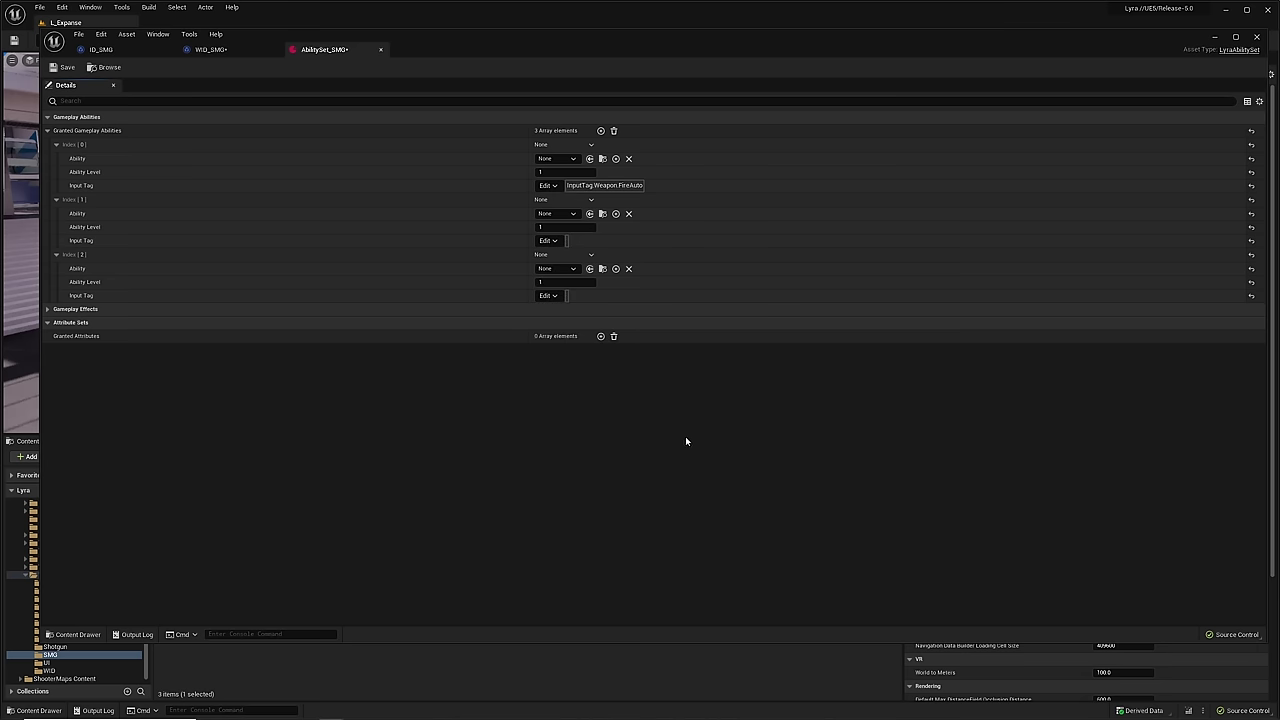
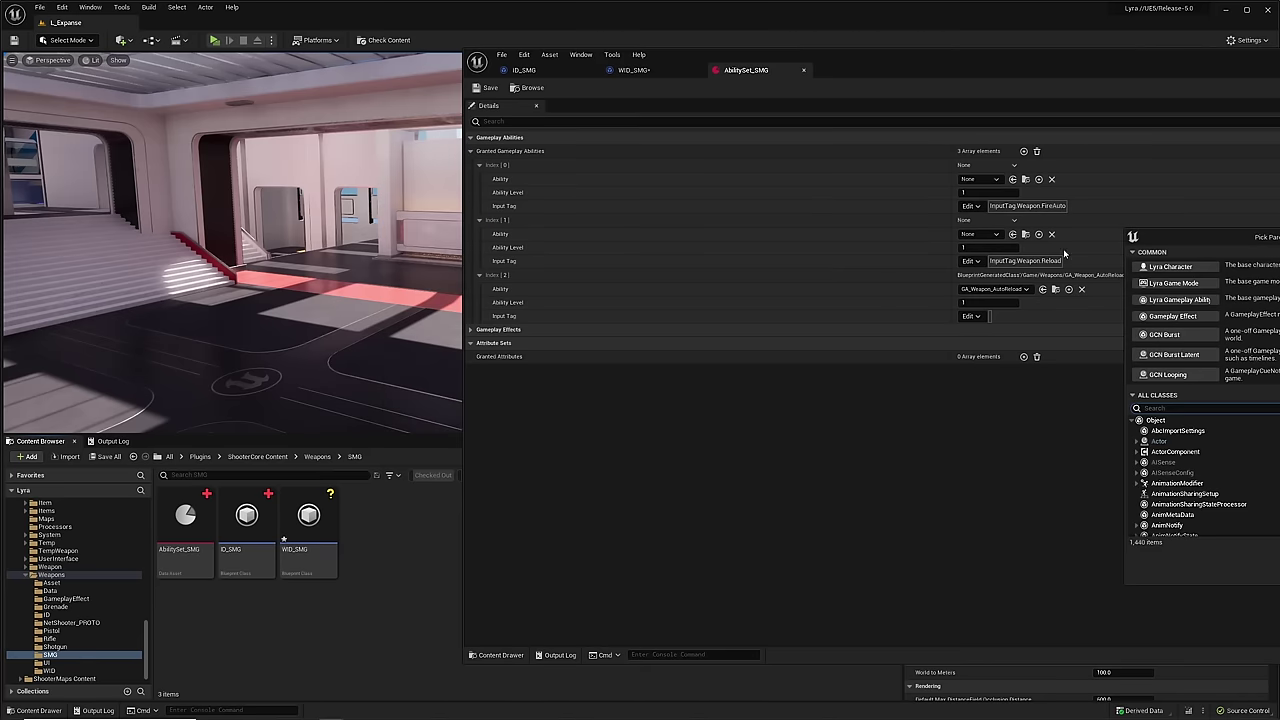
- Create a Blueprint class with parent GA_Weapon_Fire in the SMG folder and name it GA_WeaponFire_SMG
{"action": "left_click_drag", "start_coordinate": [1258, 240], "coordinate": [550, 198]}
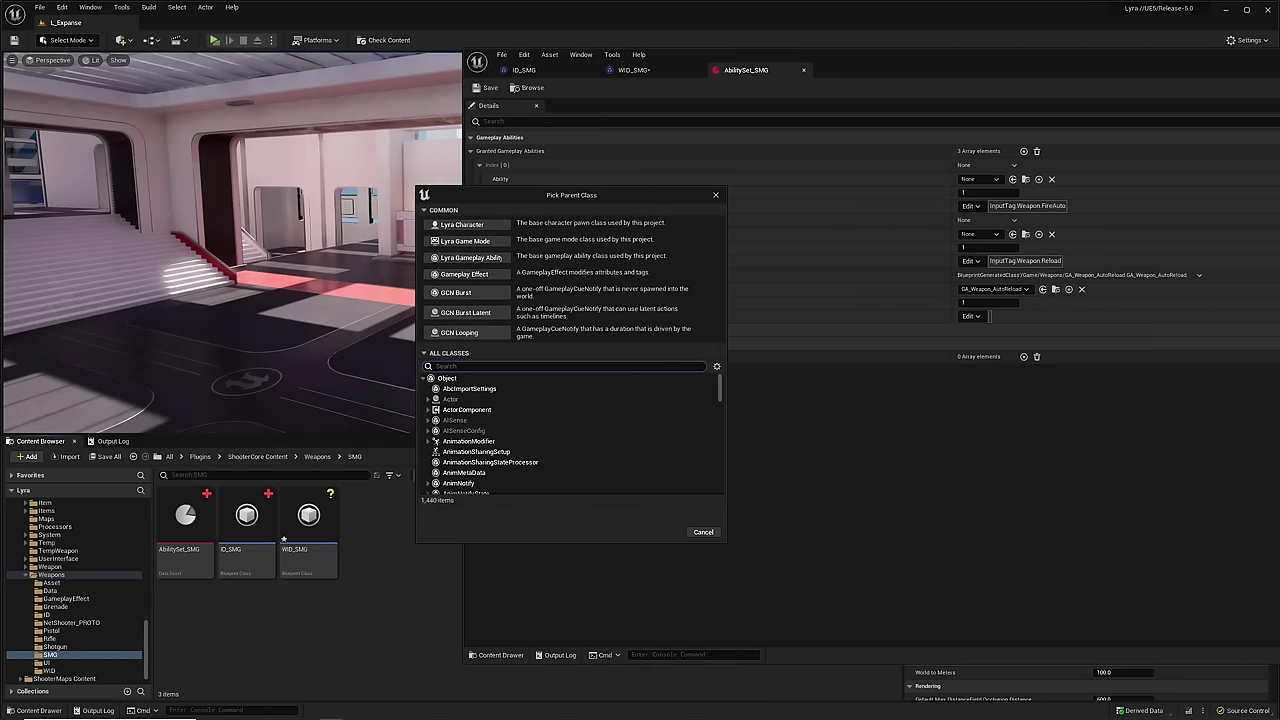
{"action": "type", "text": "weapon fire"}
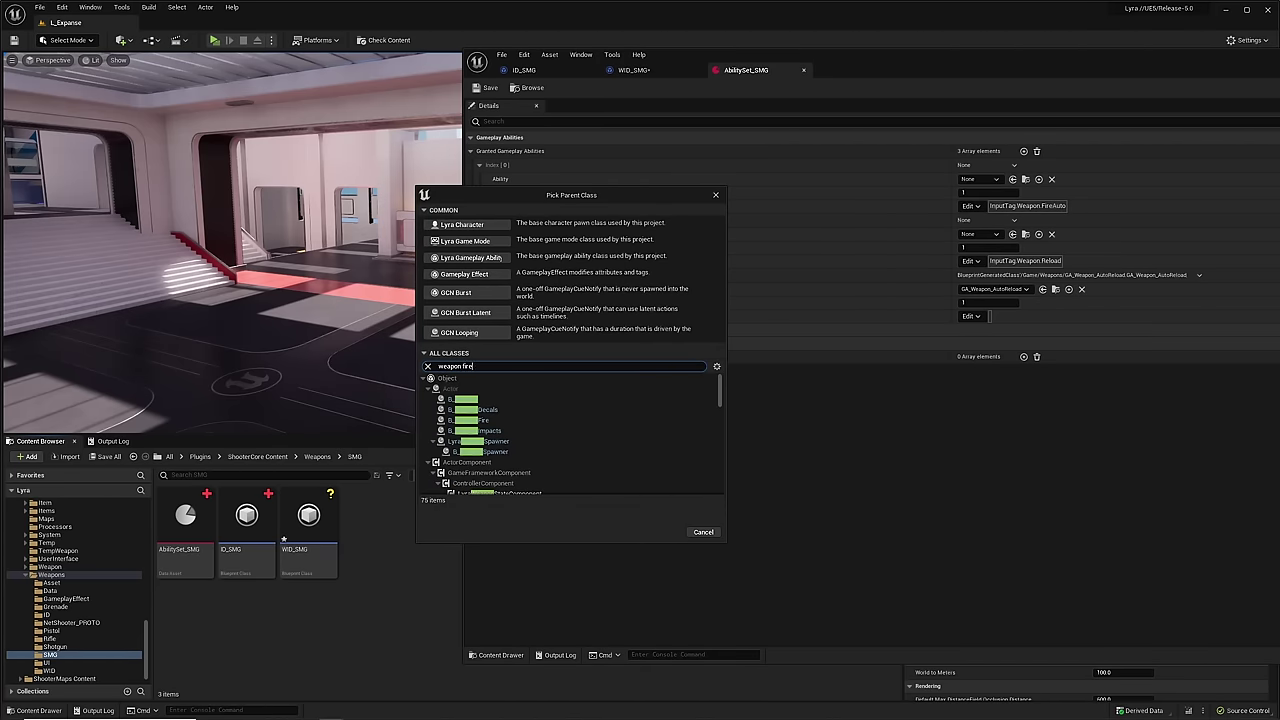
{"action": "scroll", "coordinate": [562, 450], "scroll_direction": "down", "scroll_amount": 5}
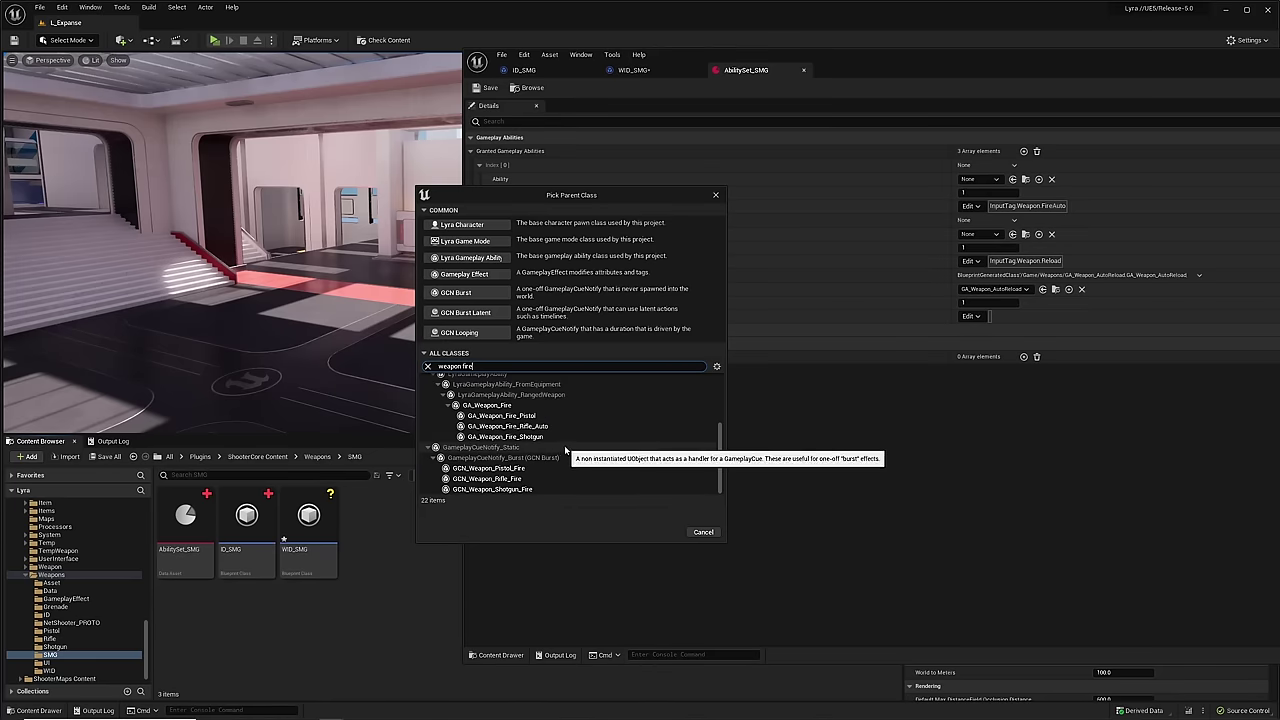
{"action": "left_click", "coordinate": [500, 405]}
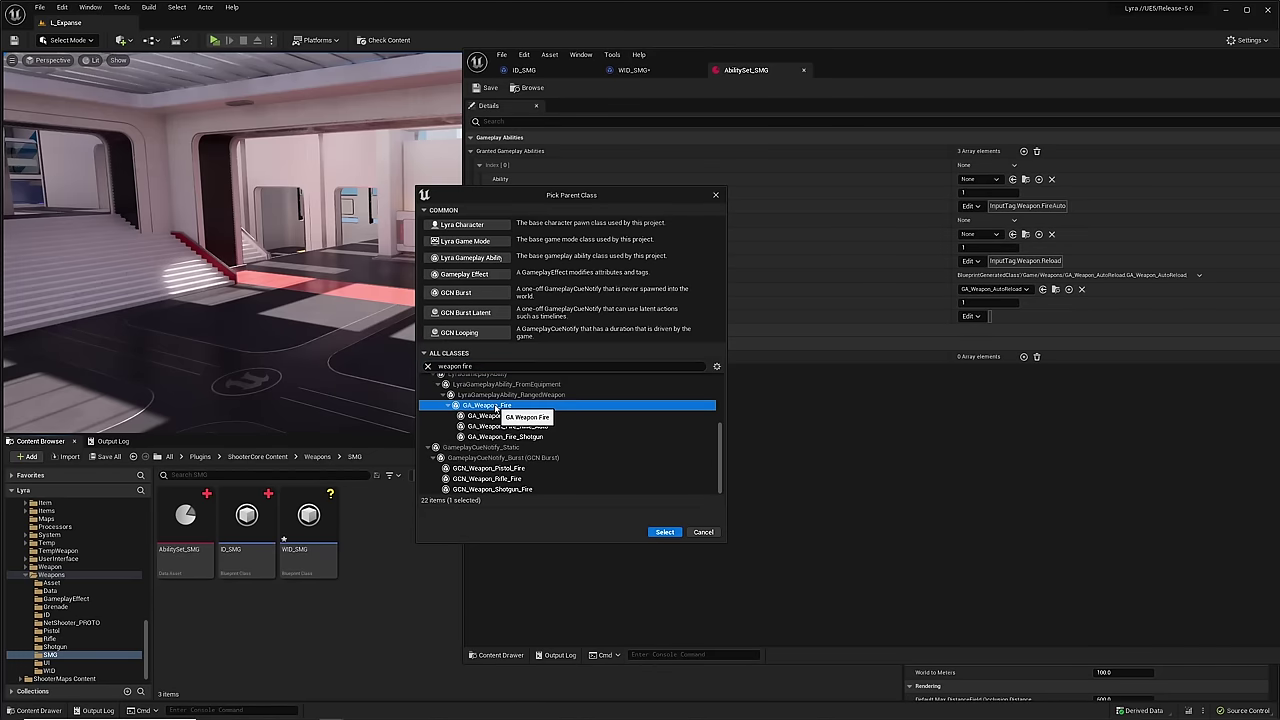
{"action": "left_click", "coordinate": [665, 532]}
{"action": "type", "text": "G"}
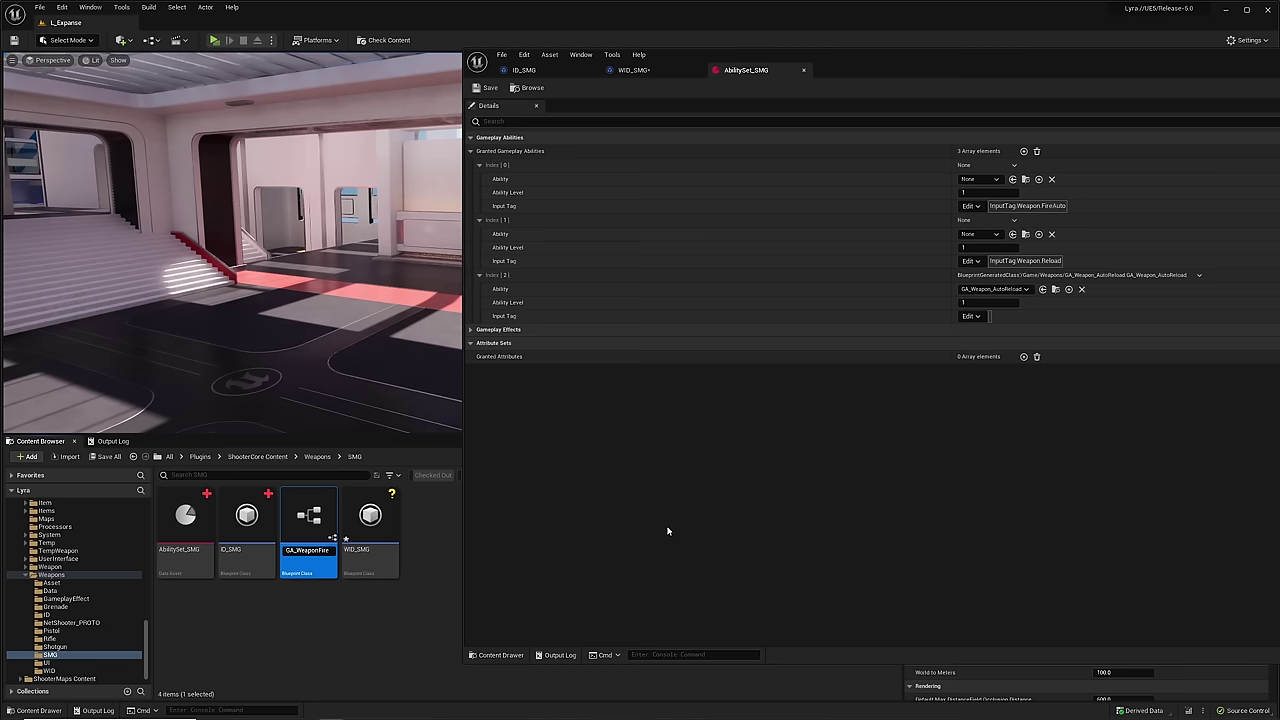
{"action": "key", "text": "Return"}
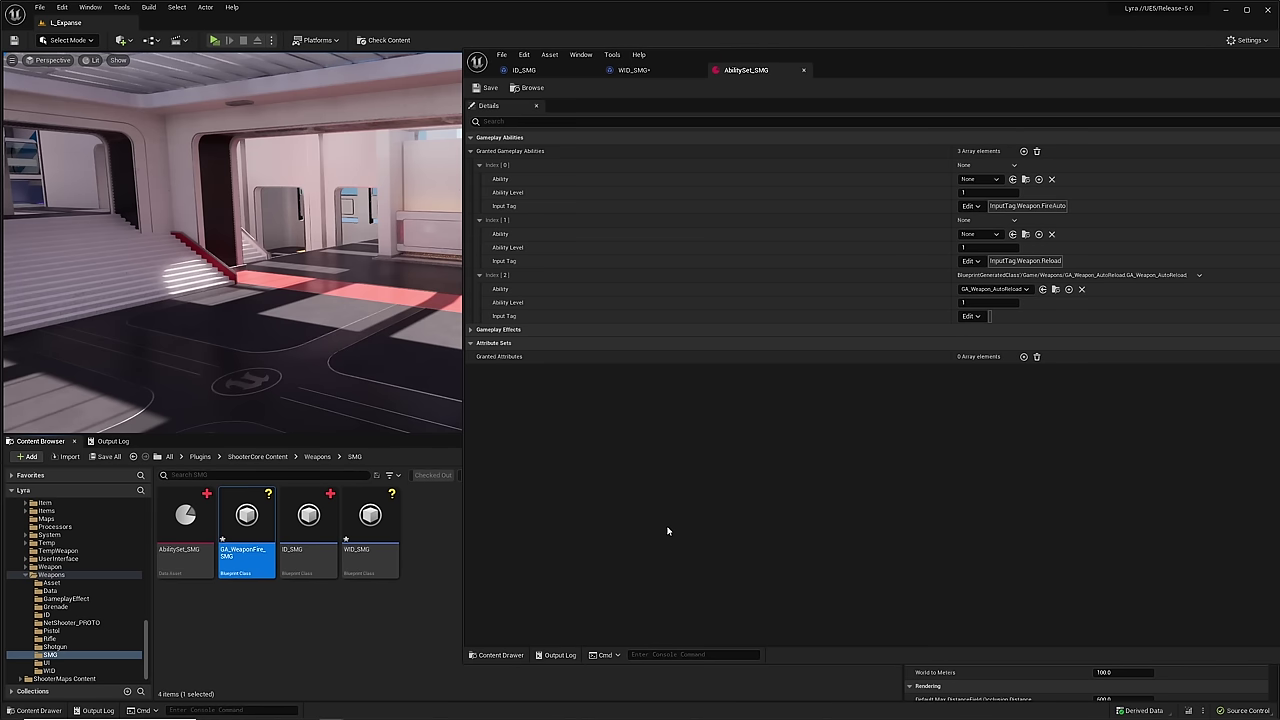
- Open GA_WeaponFire_SMG and set its Character Fire Montage to AM_MM_Pistol_Fire
{"action": "double_click", "coordinate": [247, 515]}
{"action": "left_click_drag", "start_coordinate": [1131, 63], "coordinate": [725, 46]}
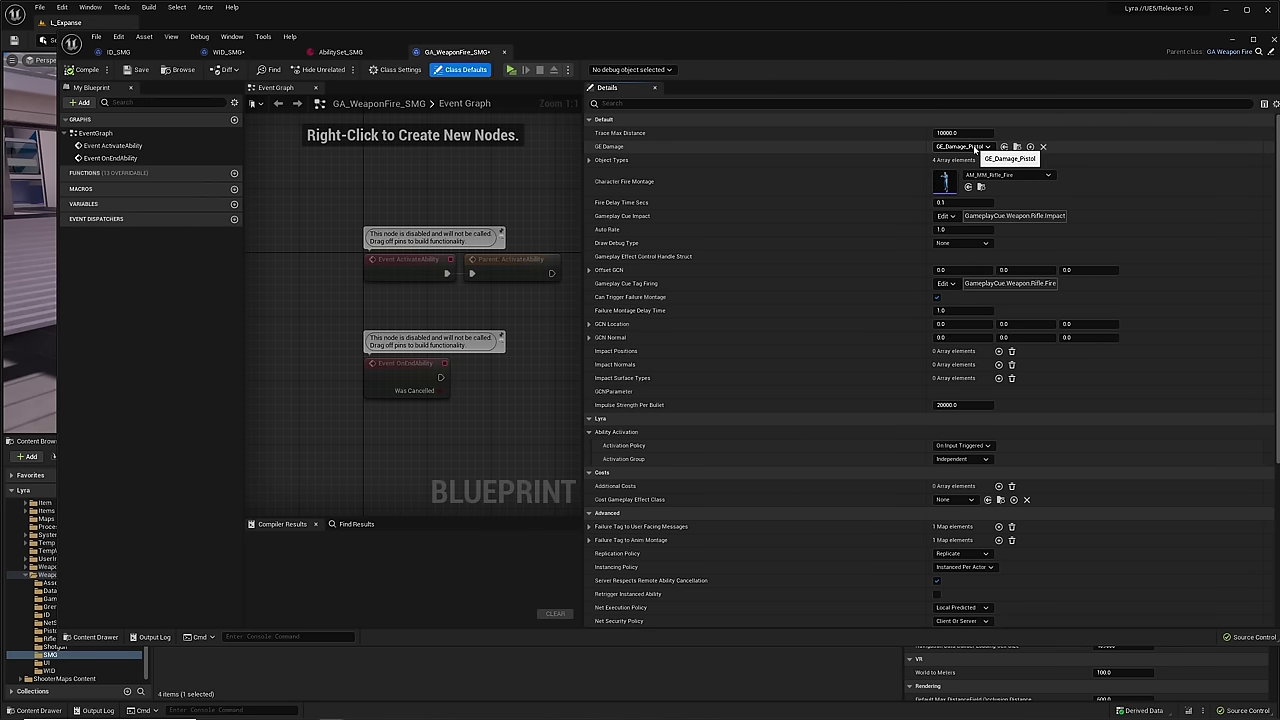
{"action": "left_click", "coordinate": [1029, 175]}
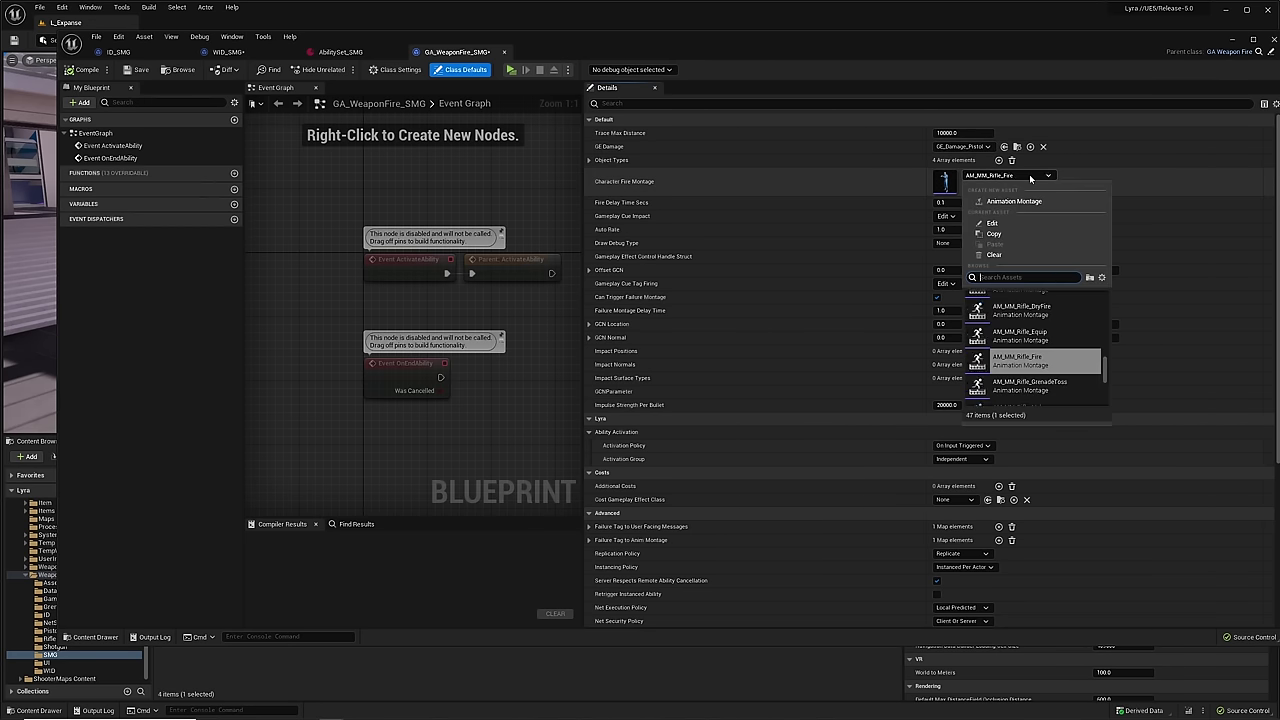
{"action": "type", "text": "Ristol"}
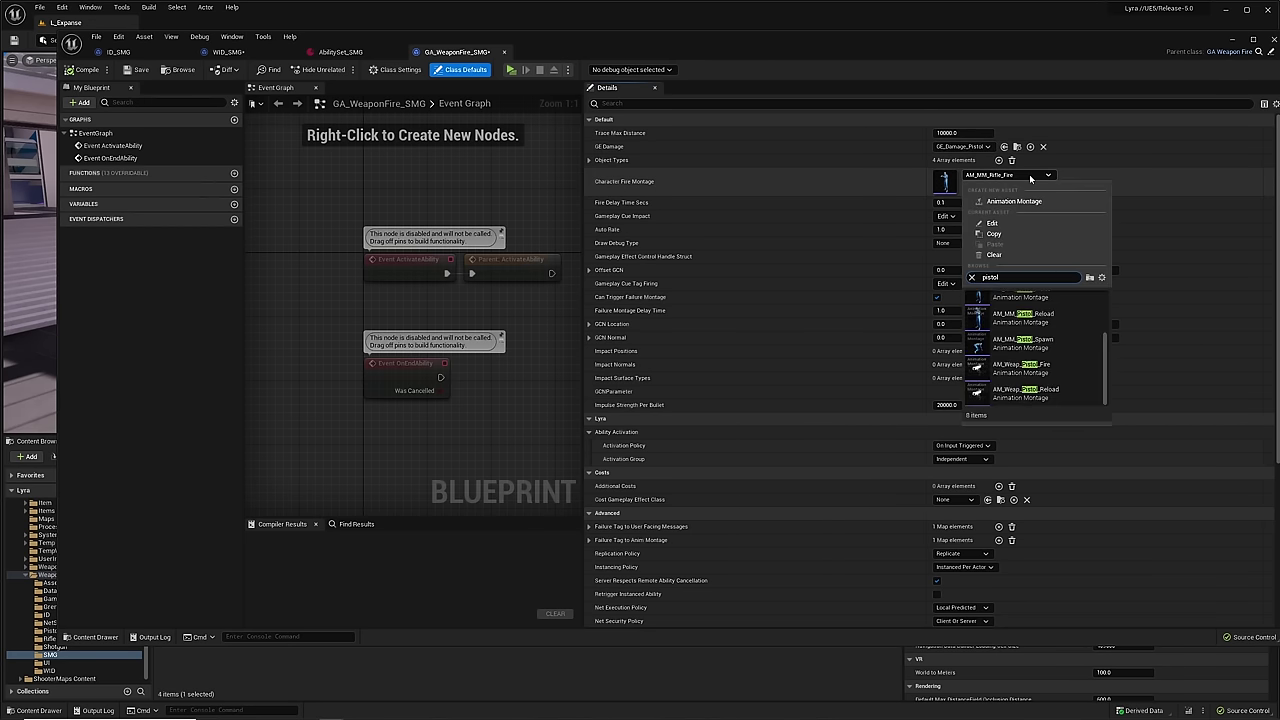
{"action": "left_click", "coordinate": [1040, 318]}
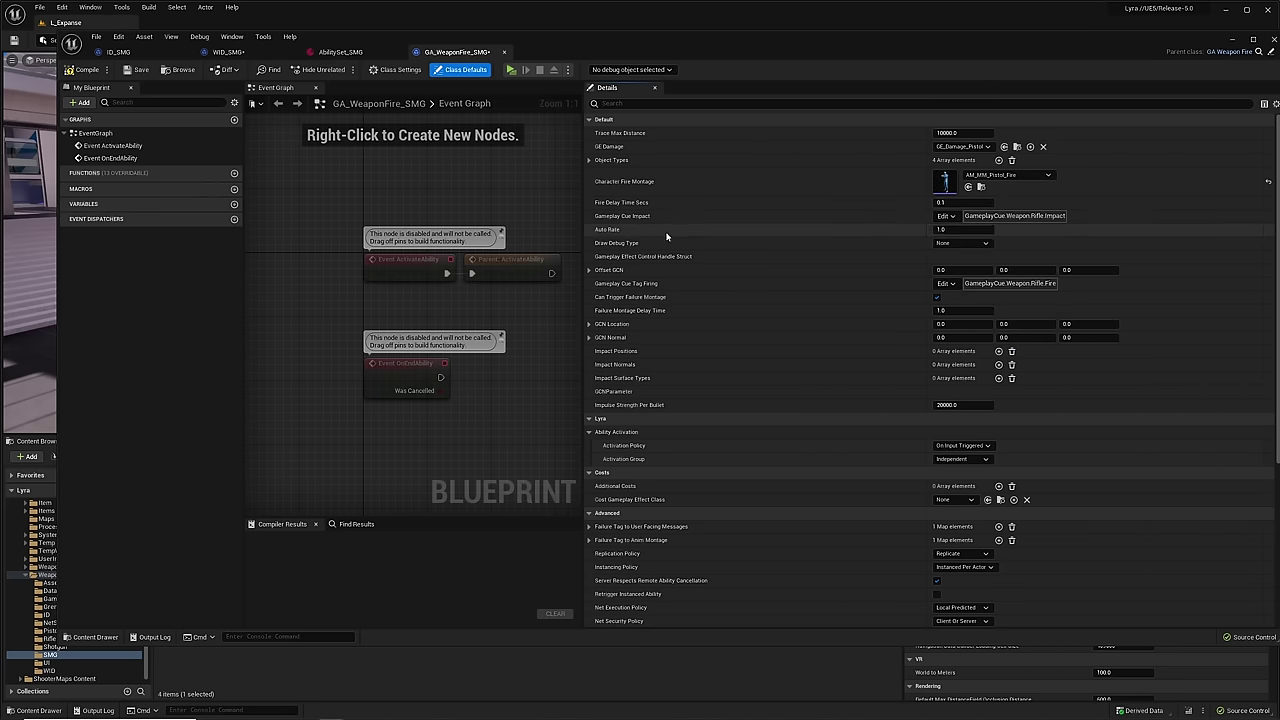
- Set the Auto Rate of GA_WeaponFire_SMG to 2.0
{"action": "left_click", "coordinate": [964, 231]}
{"action": "type", "text": "2"}
{"action": "key", "text": "Return"}
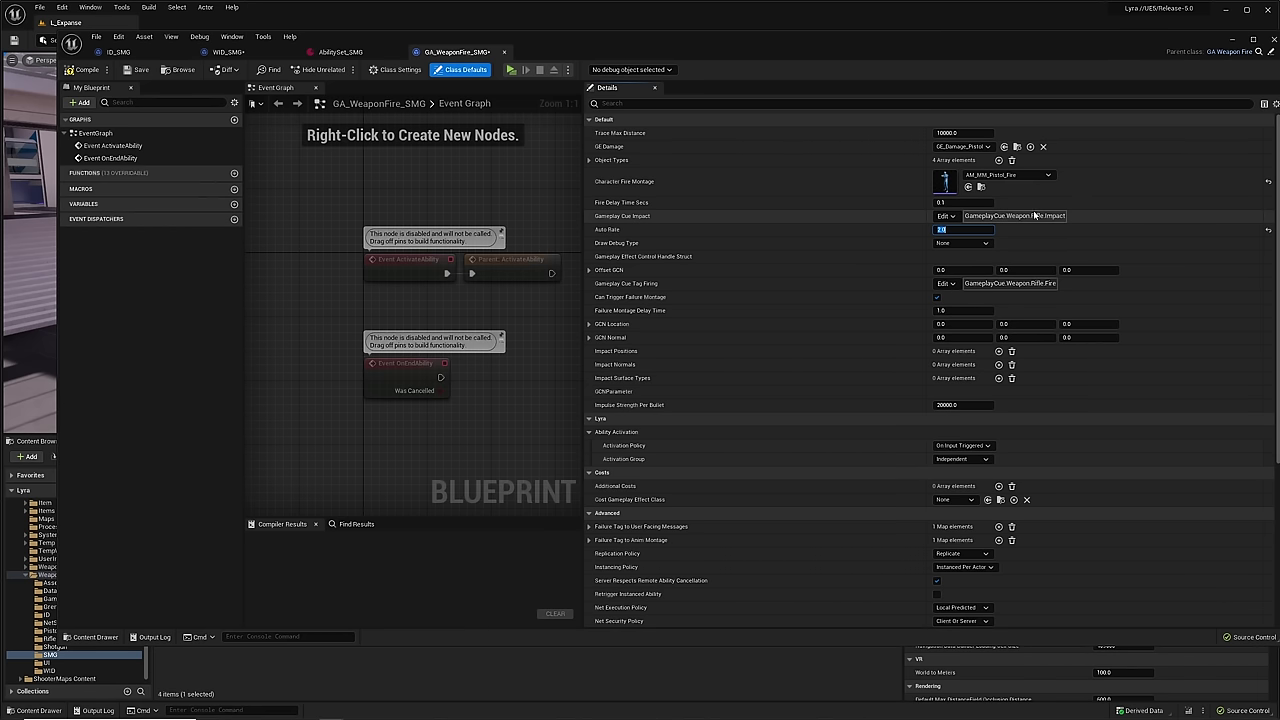
{"action": "key", "text": "Return"}
- Set the Gameplay Cue Tag Firing to GameplayCue.Weapon.Pistol.Fire
{"action": "left_click", "coordinate": [945, 284]}
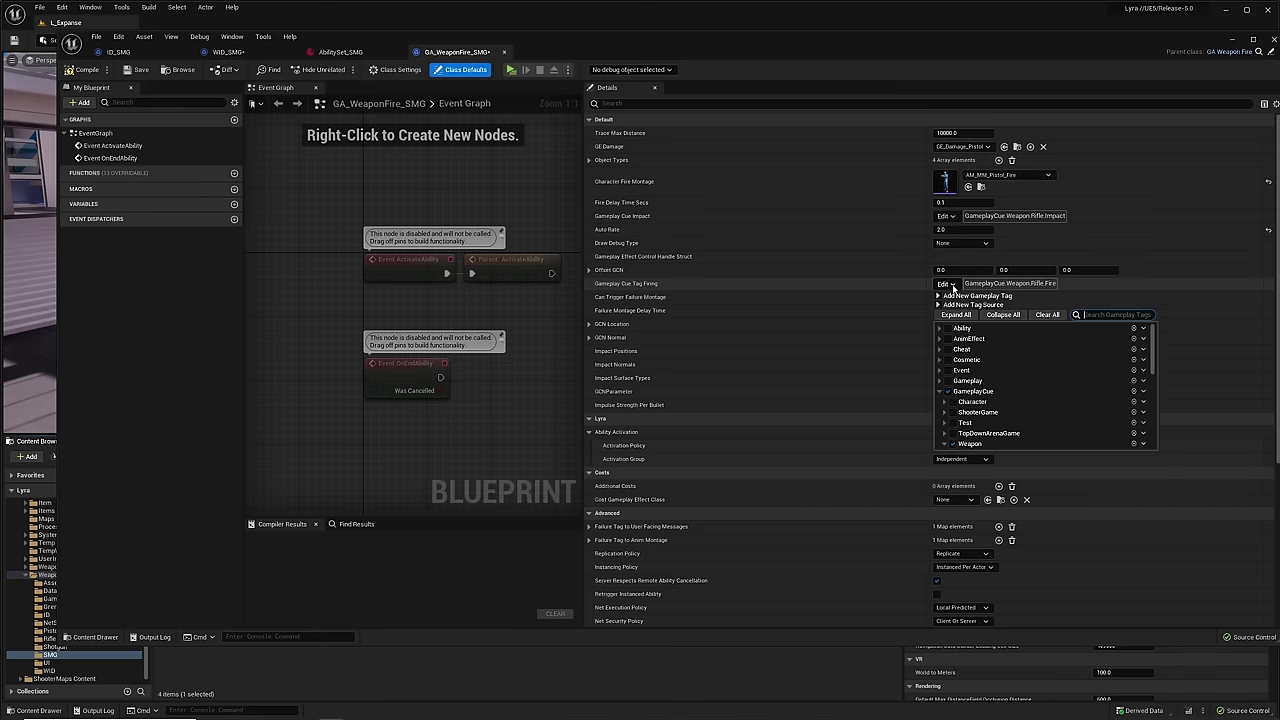
{"action": "scroll", "coordinate": [1031, 400], "scroll_direction": "down", "scroll_amount": 3}
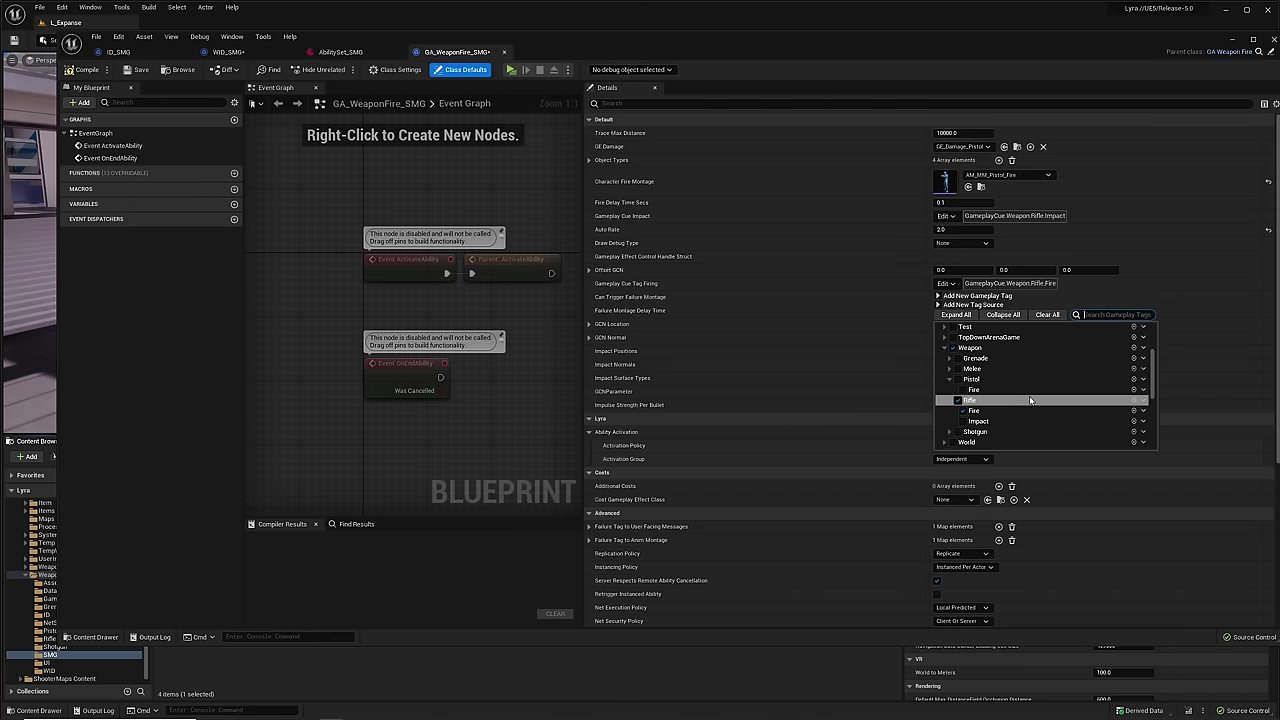
{"action": "left_click", "coordinate": [962, 389]}
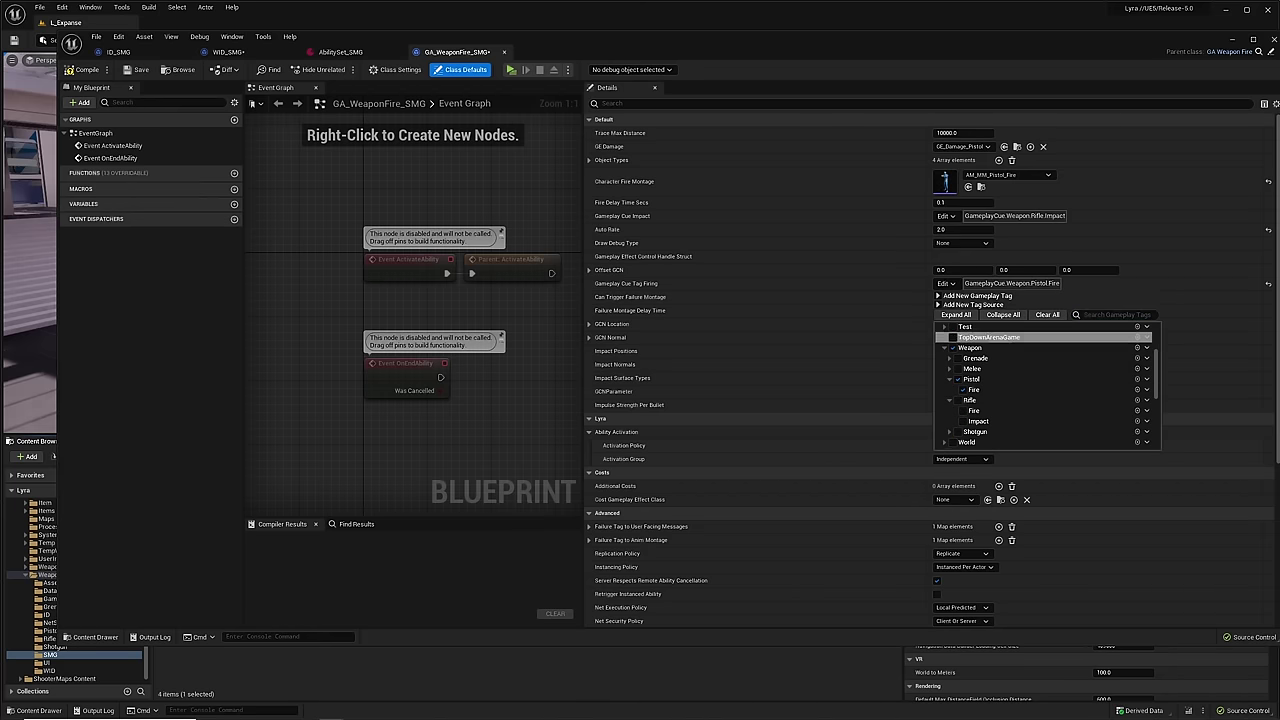
{"action": "left_click", "coordinate": [1177, 288]}
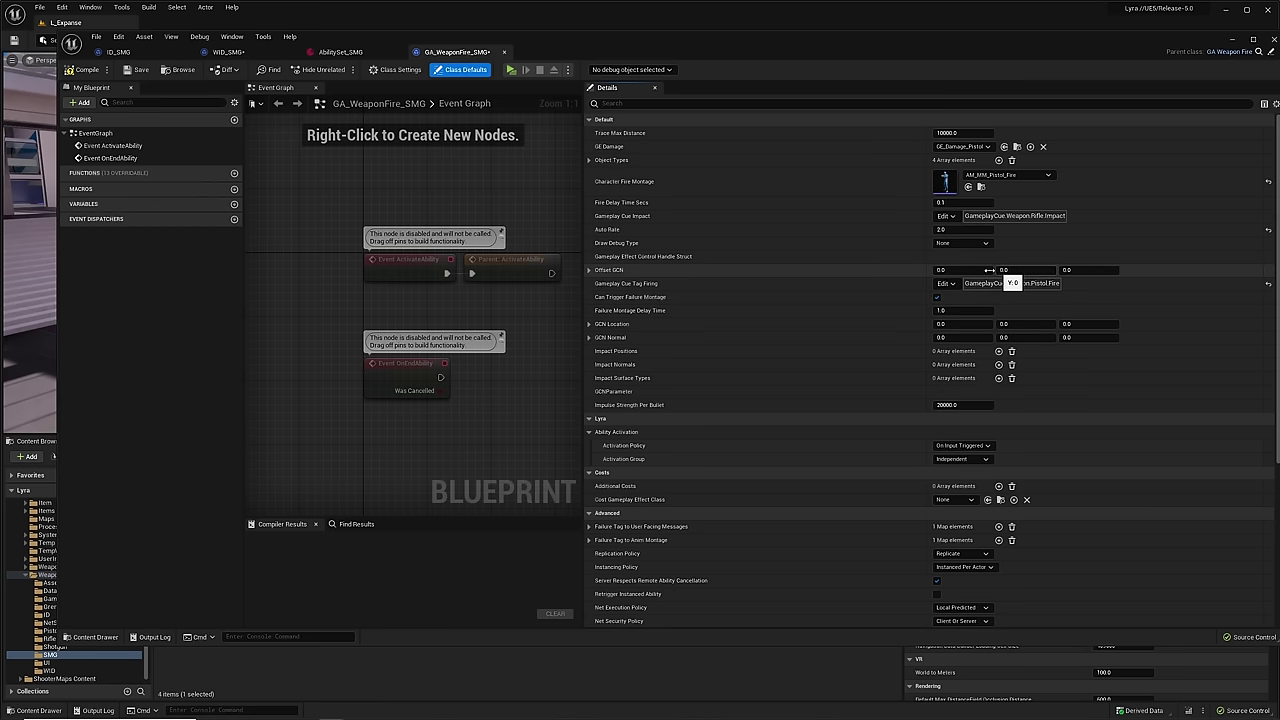
- Add an Item Tag Stack entry to Additional Costs and expand its cost settings
{"action": "scroll", "coordinate": [788, 371], "scroll_direction": "down", "scroll_amount": 2}
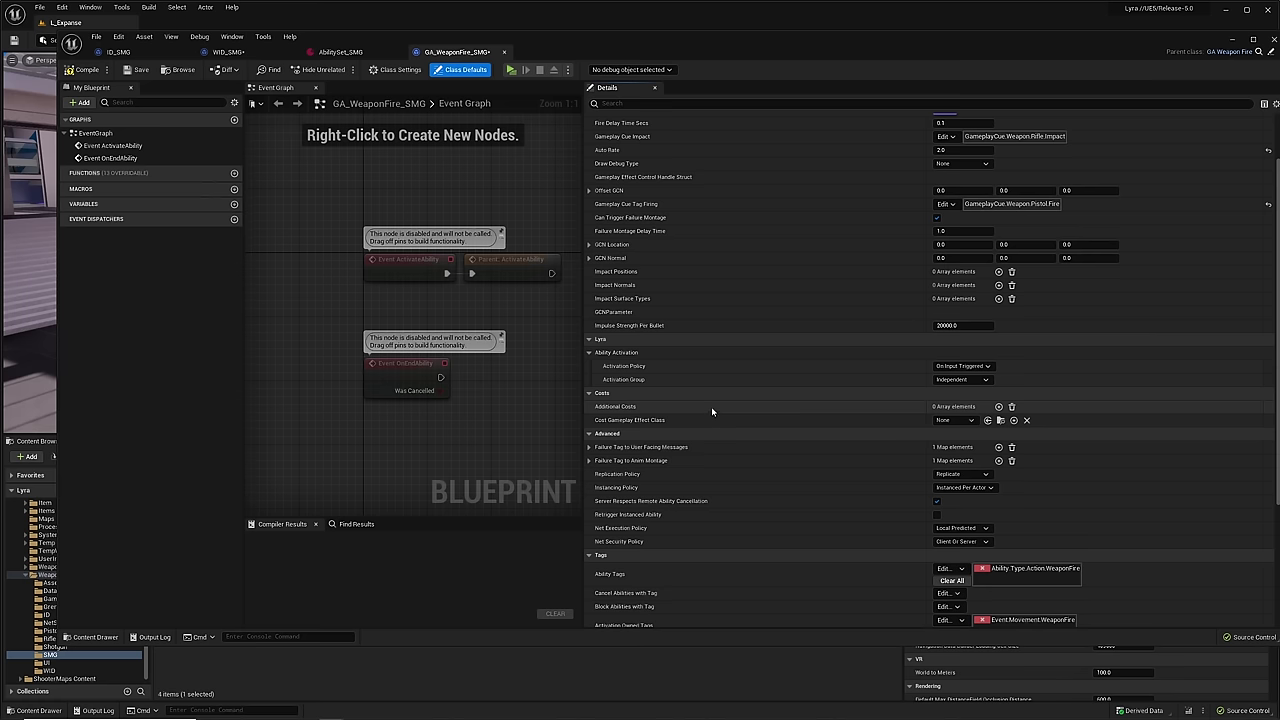
{"action": "left_click", "coordinate": [998, 407]}
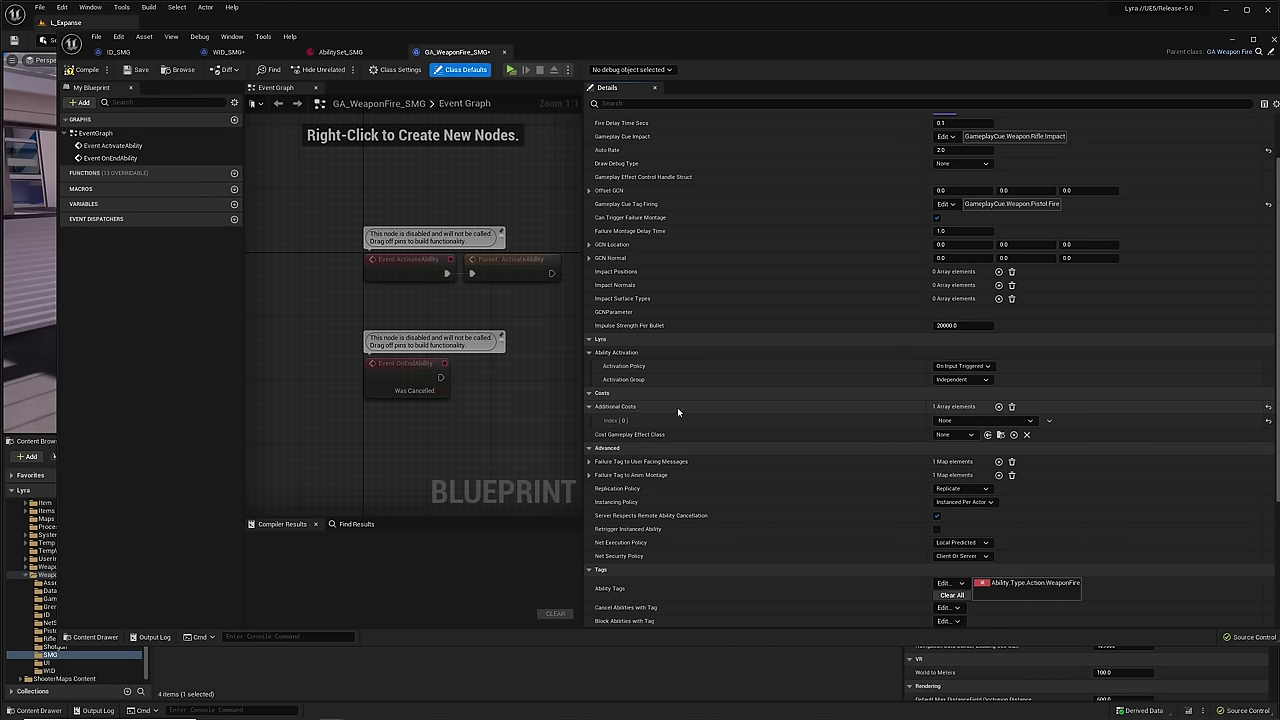
{"action": "left_click", "coordinate": [1014, 422]}
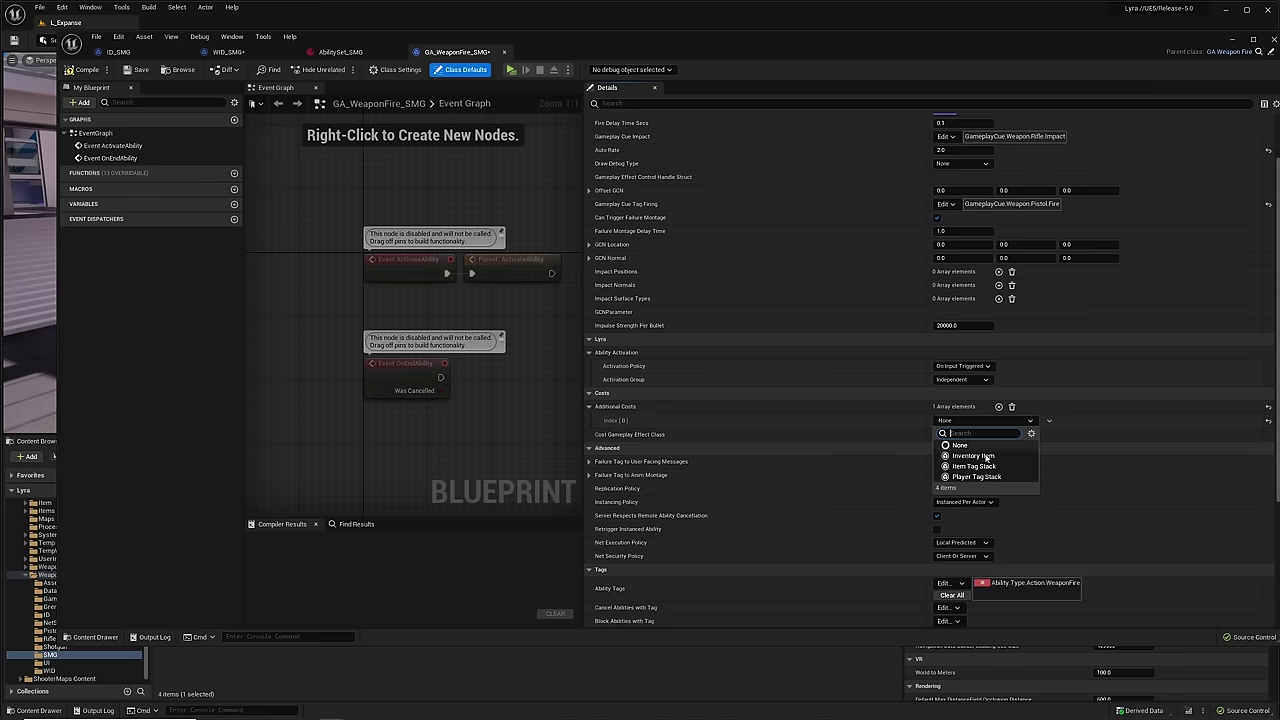
{"action": "left_click", "coordinate": [975, 466]}
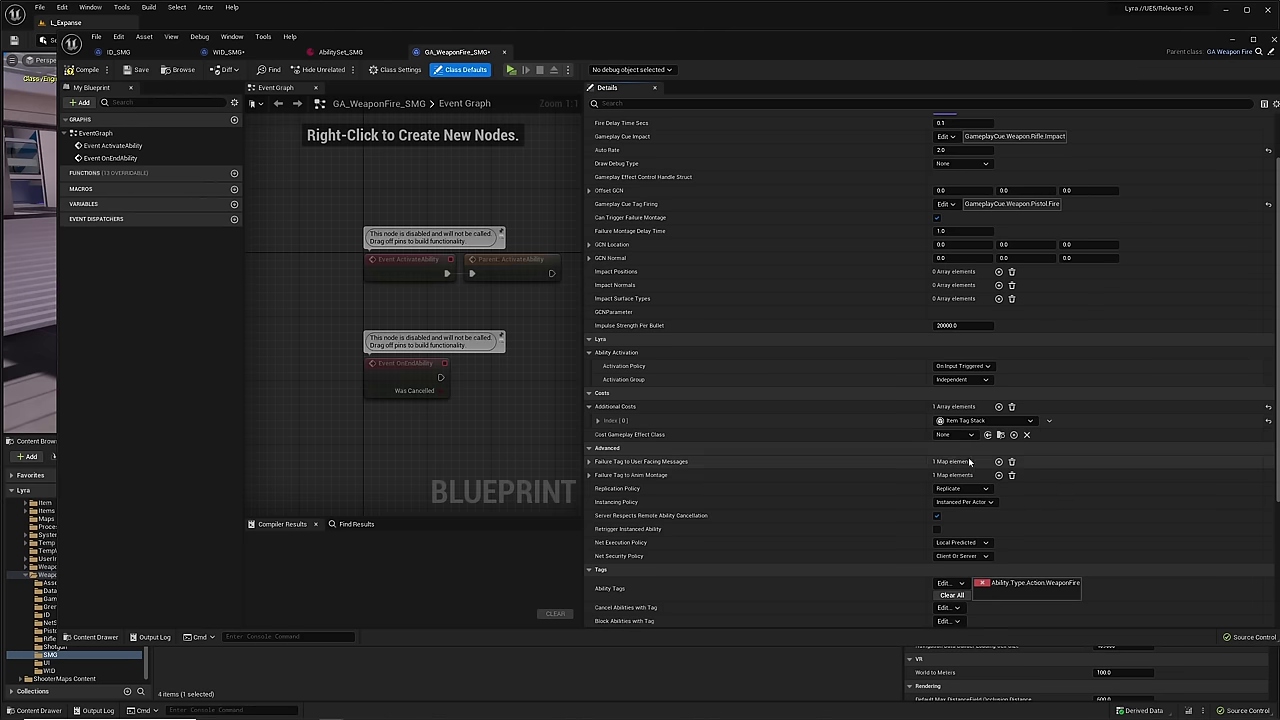
{"action": "left_click", "coordinate": [598, 422]}
{"action": "left_click", "coordinate": [604, 434]}
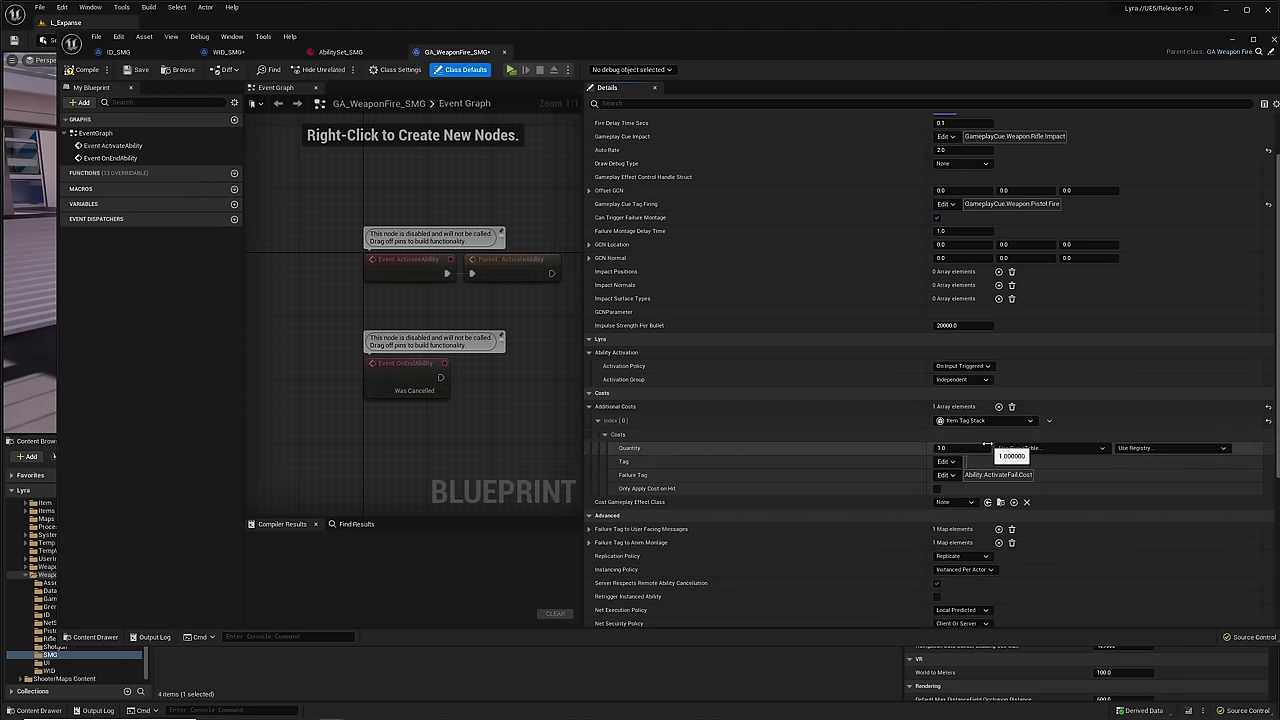
- Set the cost's tag to Lyra.ShooterGame.Weapon.MagazineAmmo, then compile and save GA_WeaponFire_SMG
{"action": "left_click", "coordinate": [946, 461]}
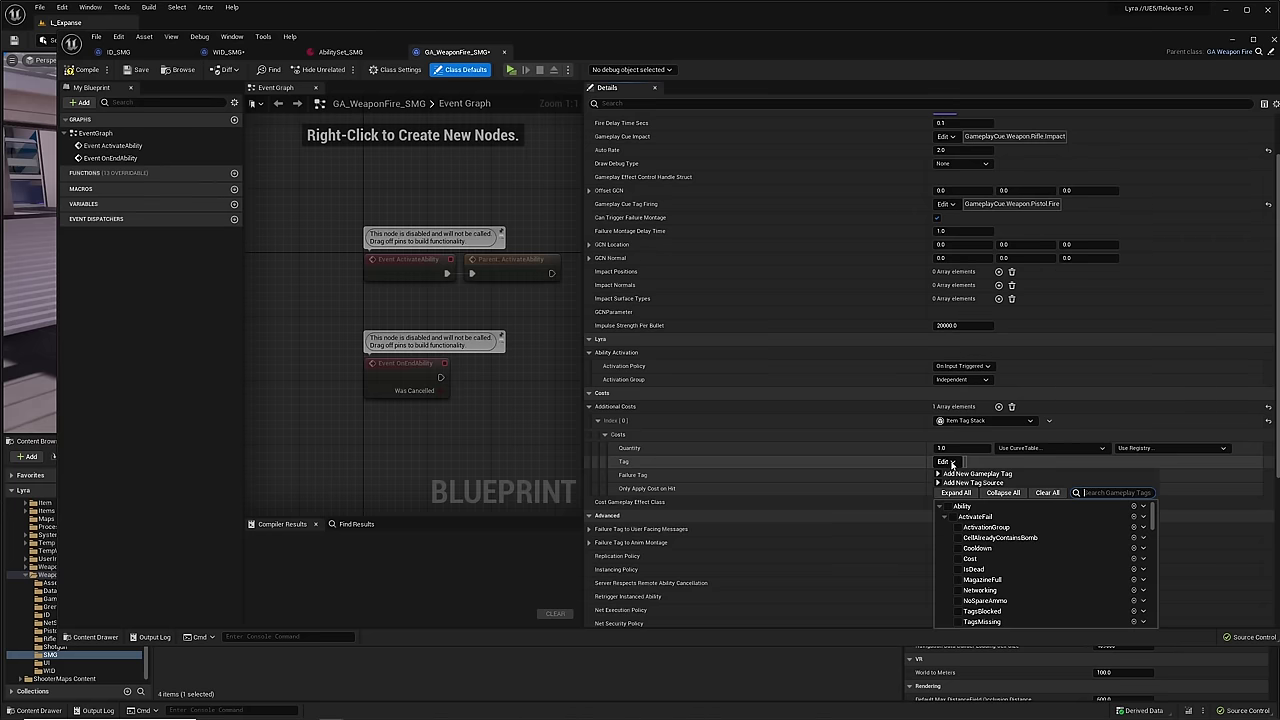
{"action": "type", "text": "maga"}
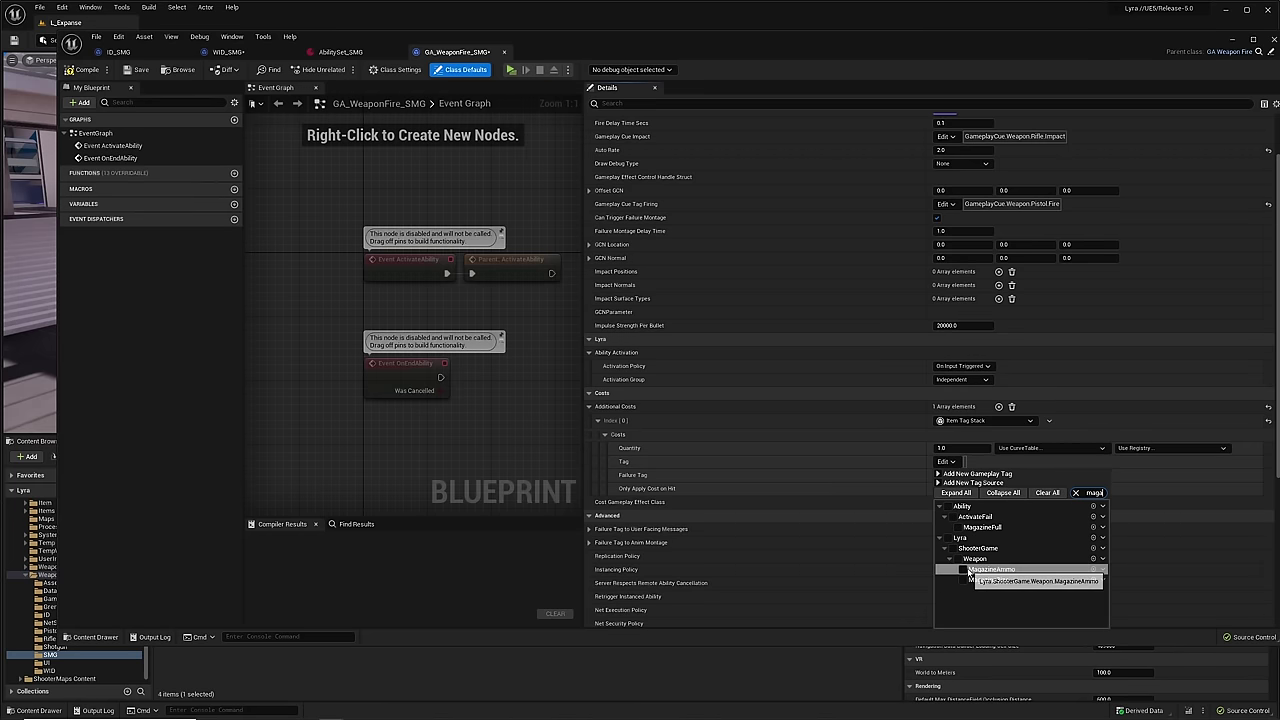
{"action": "left_click", "coordinate": [964, 570]}
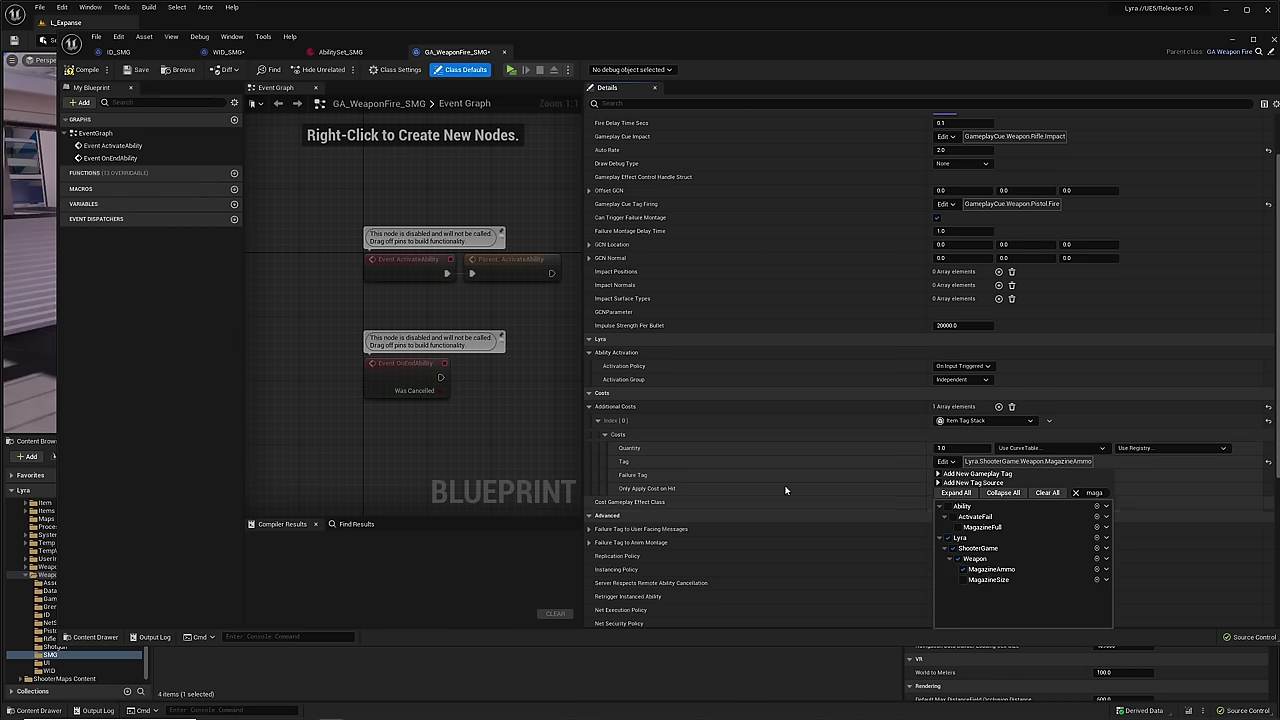
{"action": "left_click", "coordinate": [728, 455]}
{"action": "left_click", "coordinate": [93, 69]}
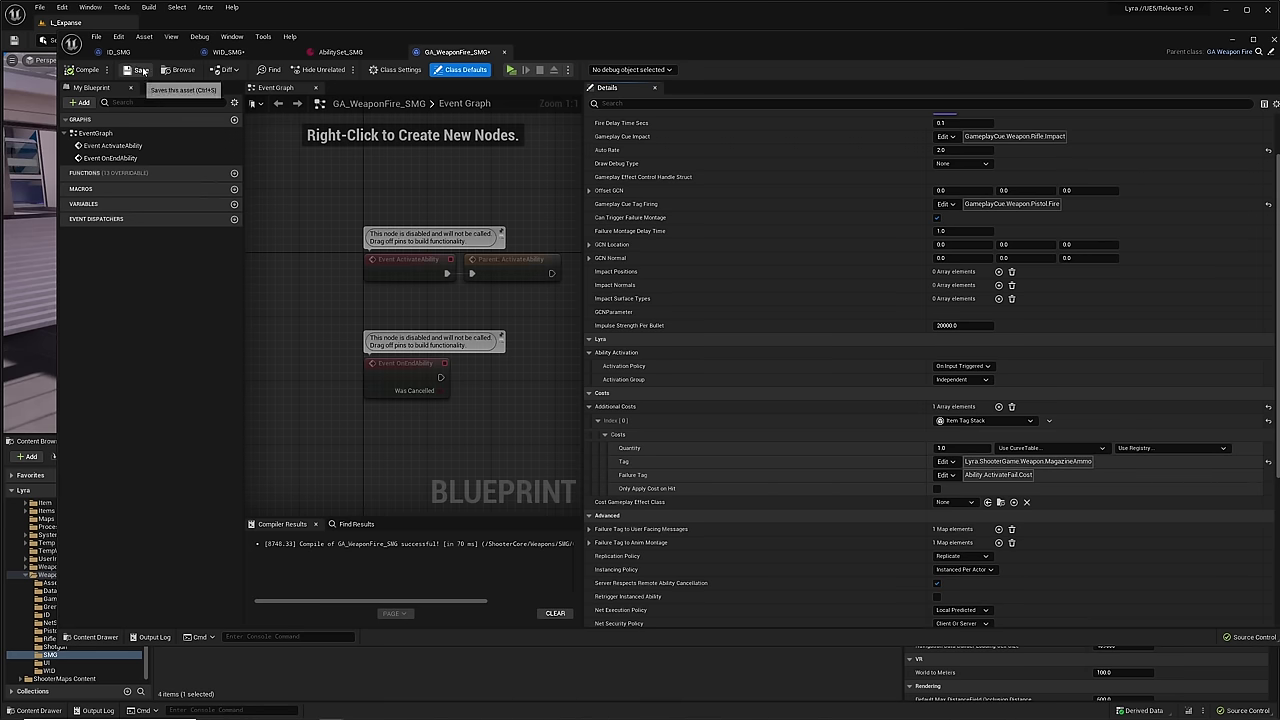
{"action": "scroll", "coordinate": [687, 190], "scroll_direction": "up", "scroll_amount": 3}
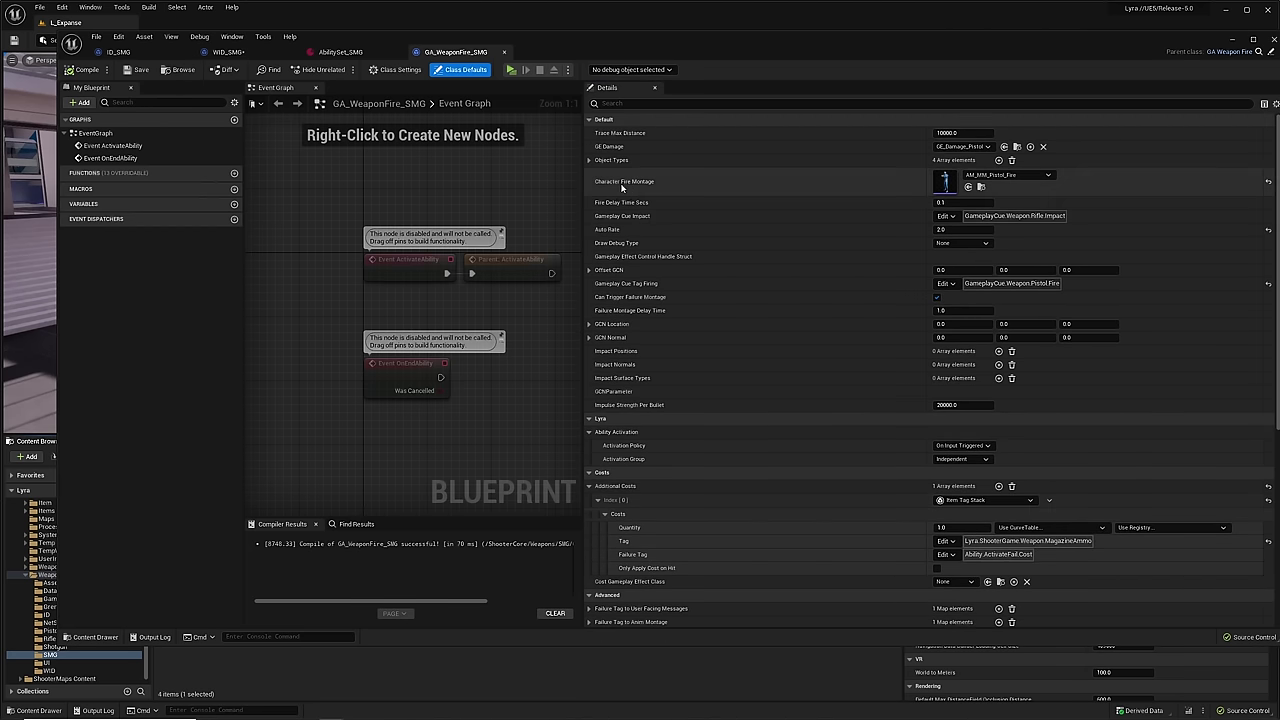
- Assign GA_WeaponFire_SMG as the ability of the first granted entry in AbilitySet_SMG and save the ability set
{"action": "left_click", "coordinate": [342, 52]}
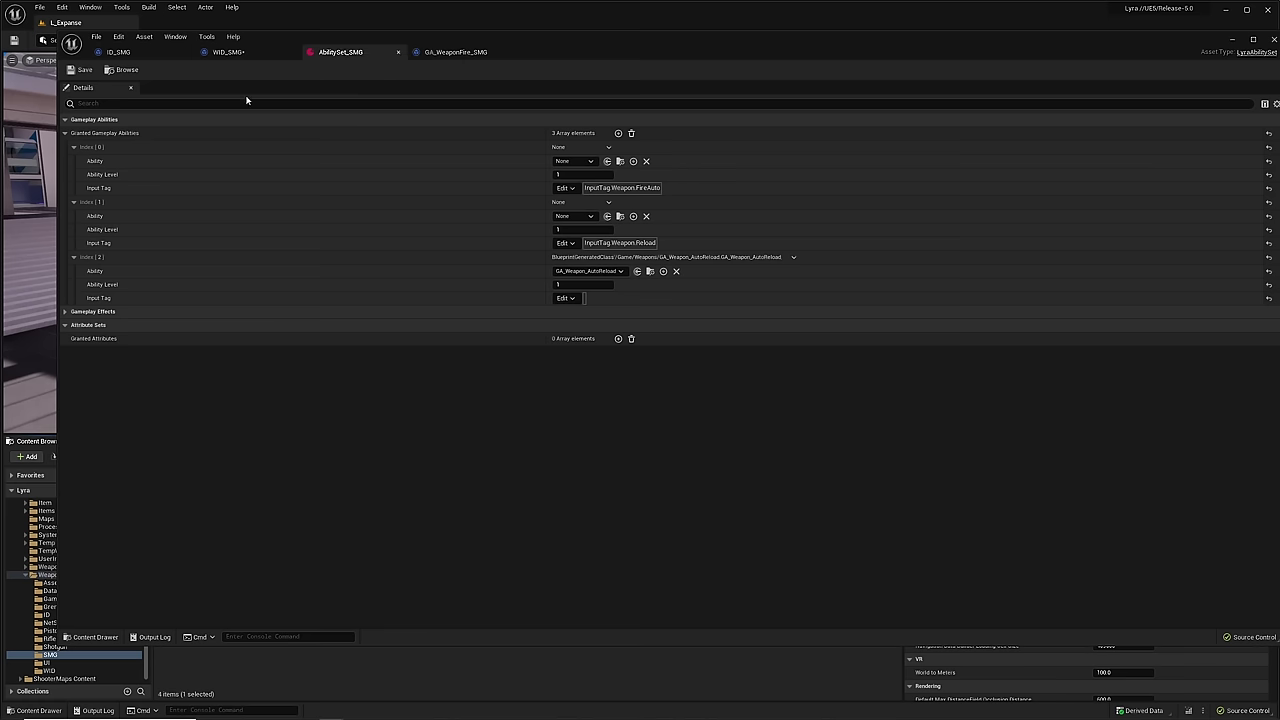
{"action": "left_click", "coordinate": [583, 162]}
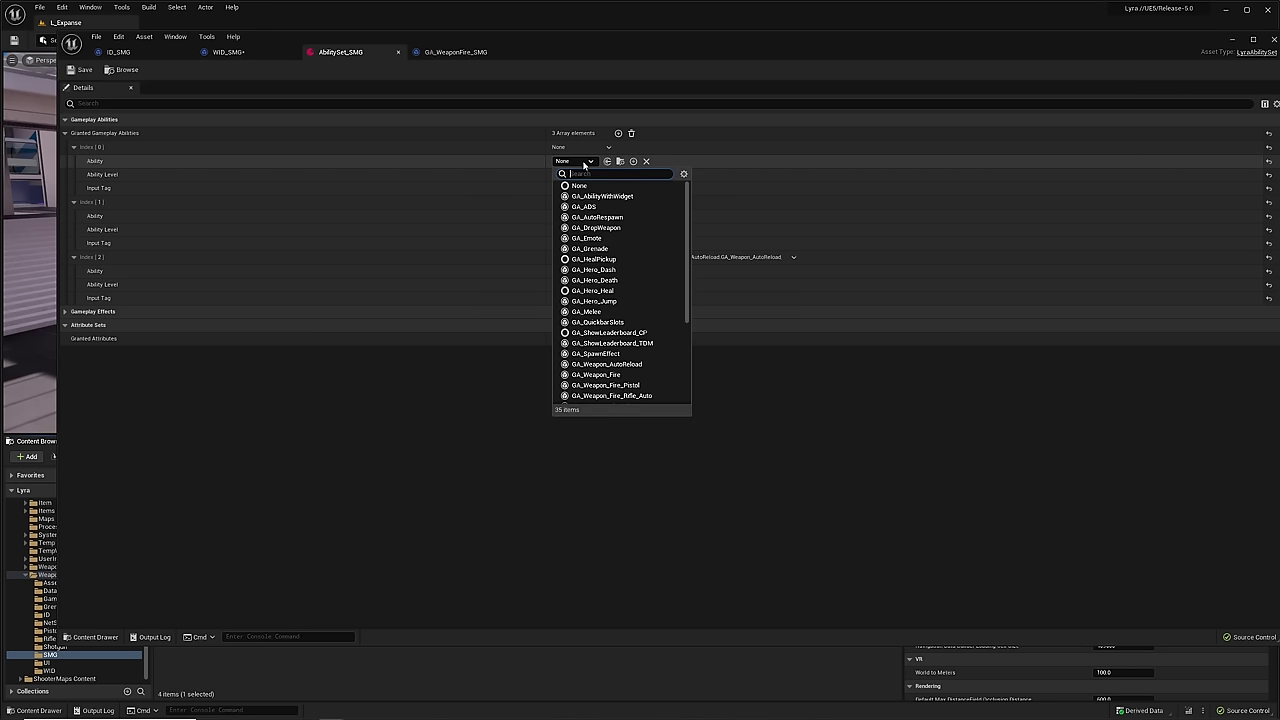
{"action": "left_click", "coordinate": [600, 206]}
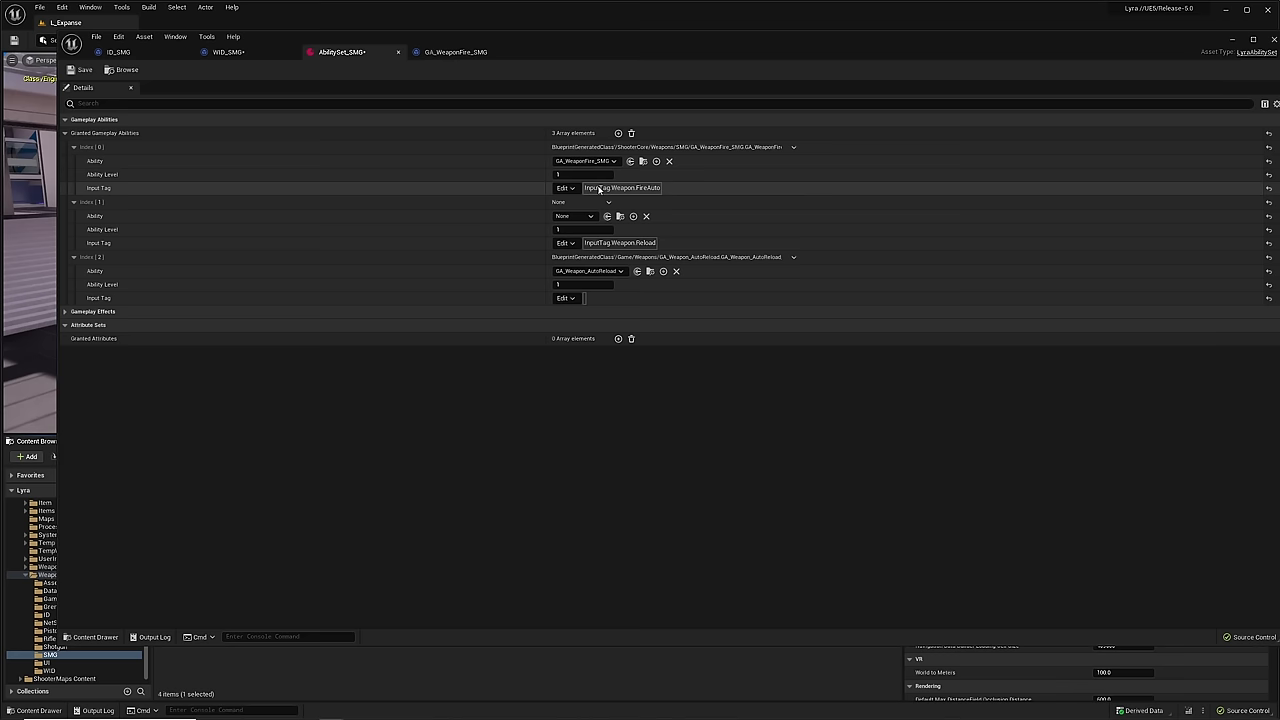
{"action": "double_click", "coordinate": [586, 58]}
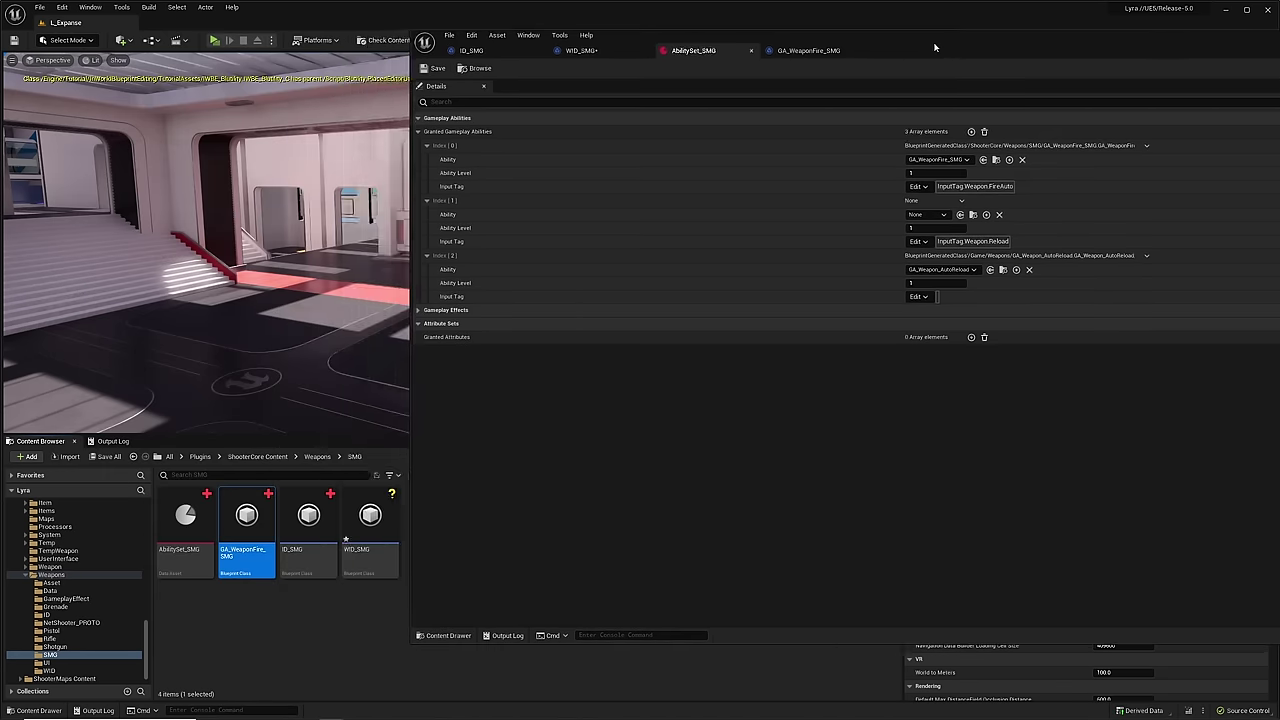
- Create a new blueprint class in the SMG folder with GA_Weapon_Reload_Pistol as its parent
{"action": "left_click_drag", "start_coordinate": [778, 41], "coordinate": [1132, 68]}
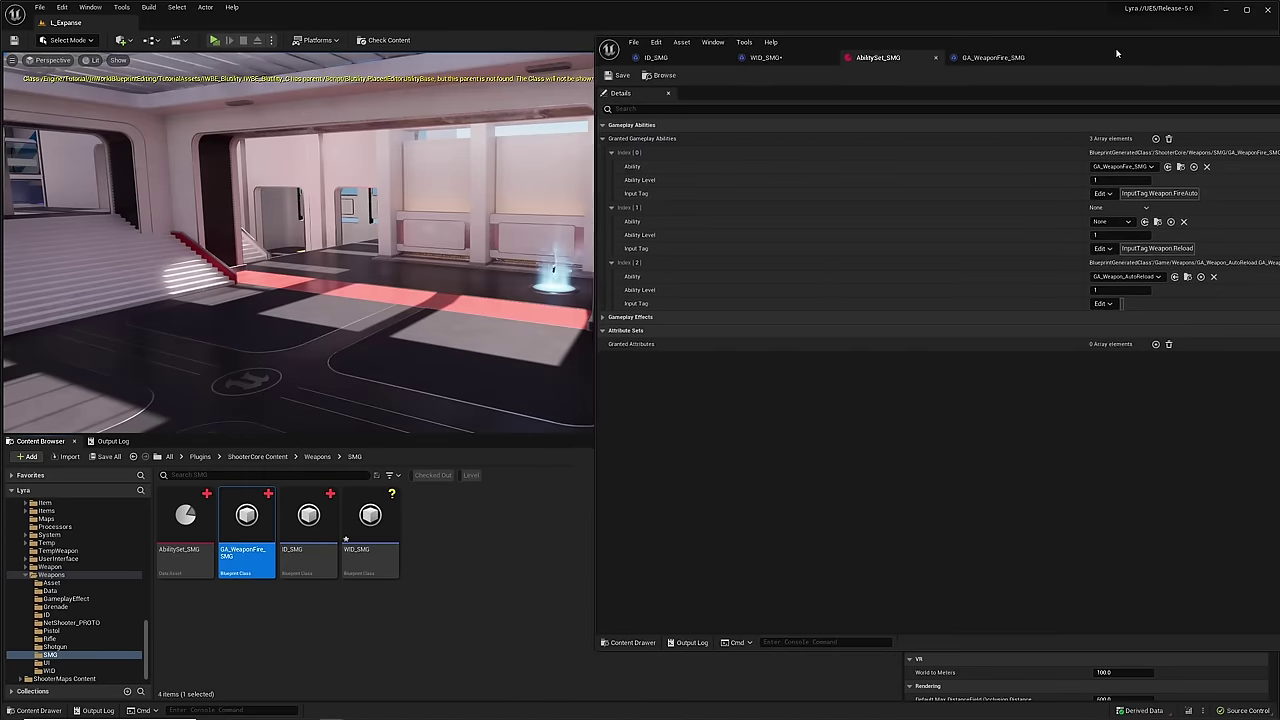
{"action": "right_click", "coordinate": [429, 526]}
{"action": "left_click", "coordinate": [490, 230]}
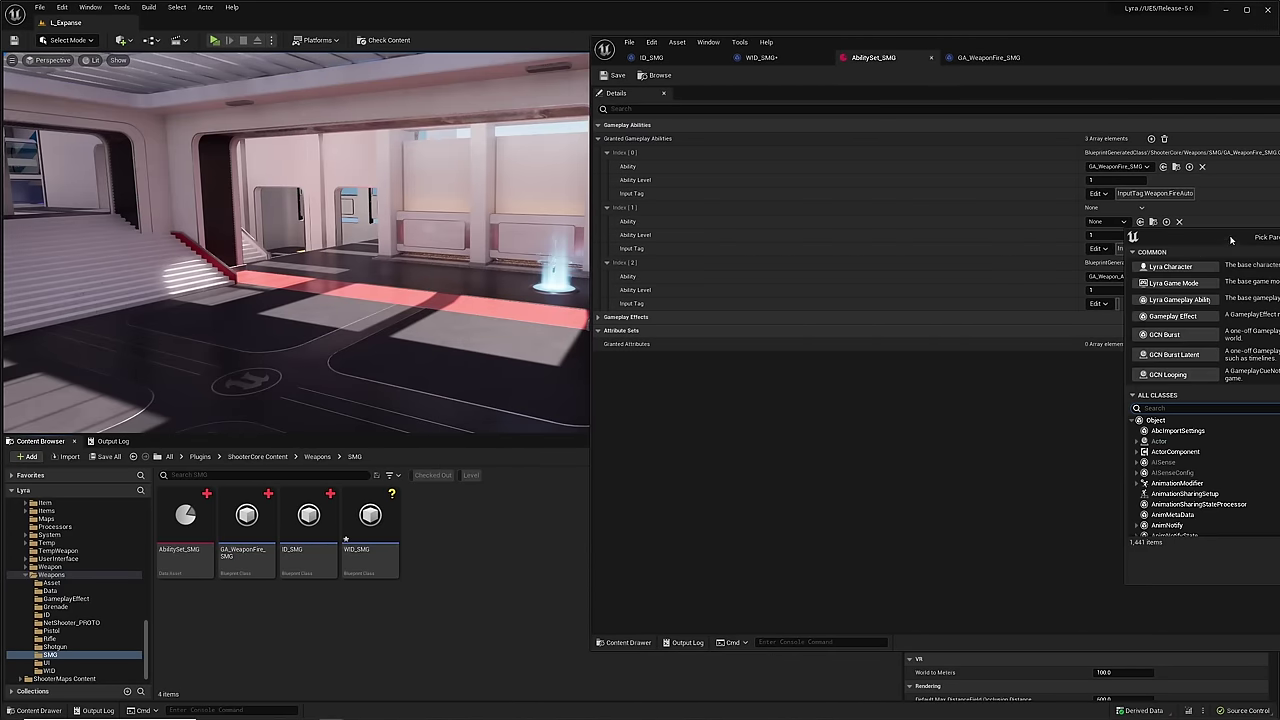
{"action": "type", "text": "reload"}
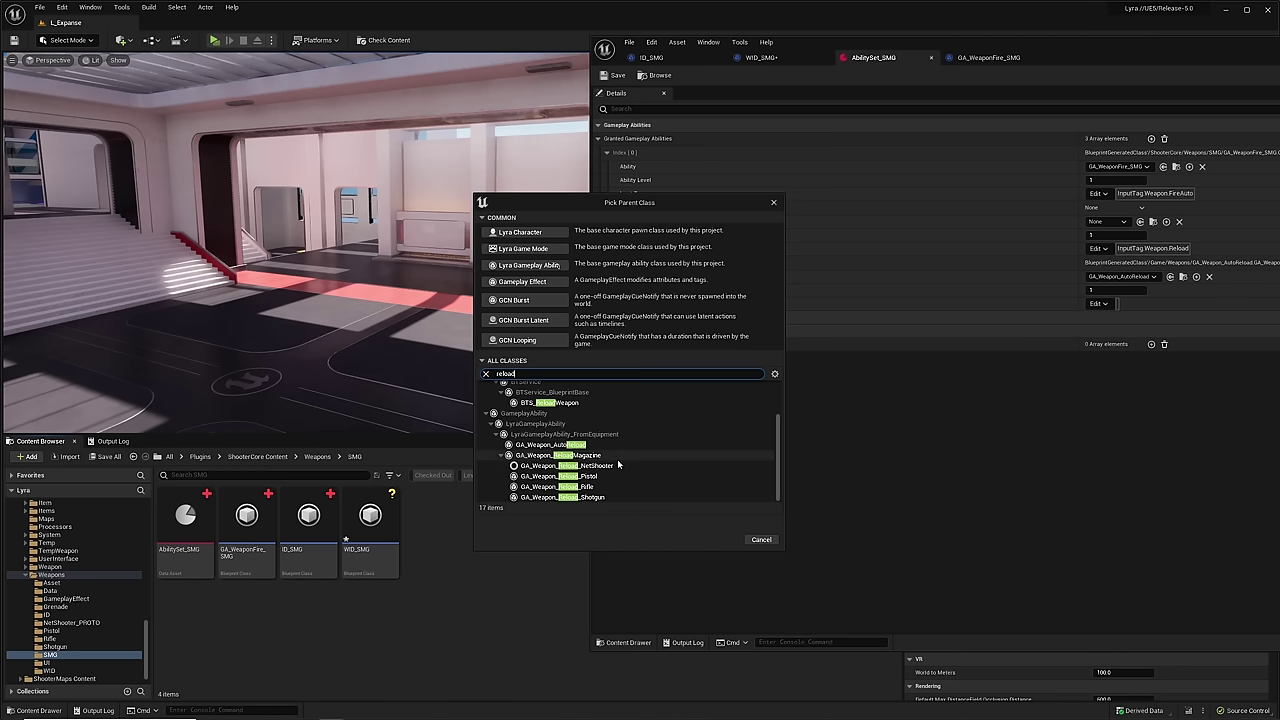
{"action": "left_click", "coordinate": [585, 476]}
{"action": "left_click", "coordinate": [721, 540]}
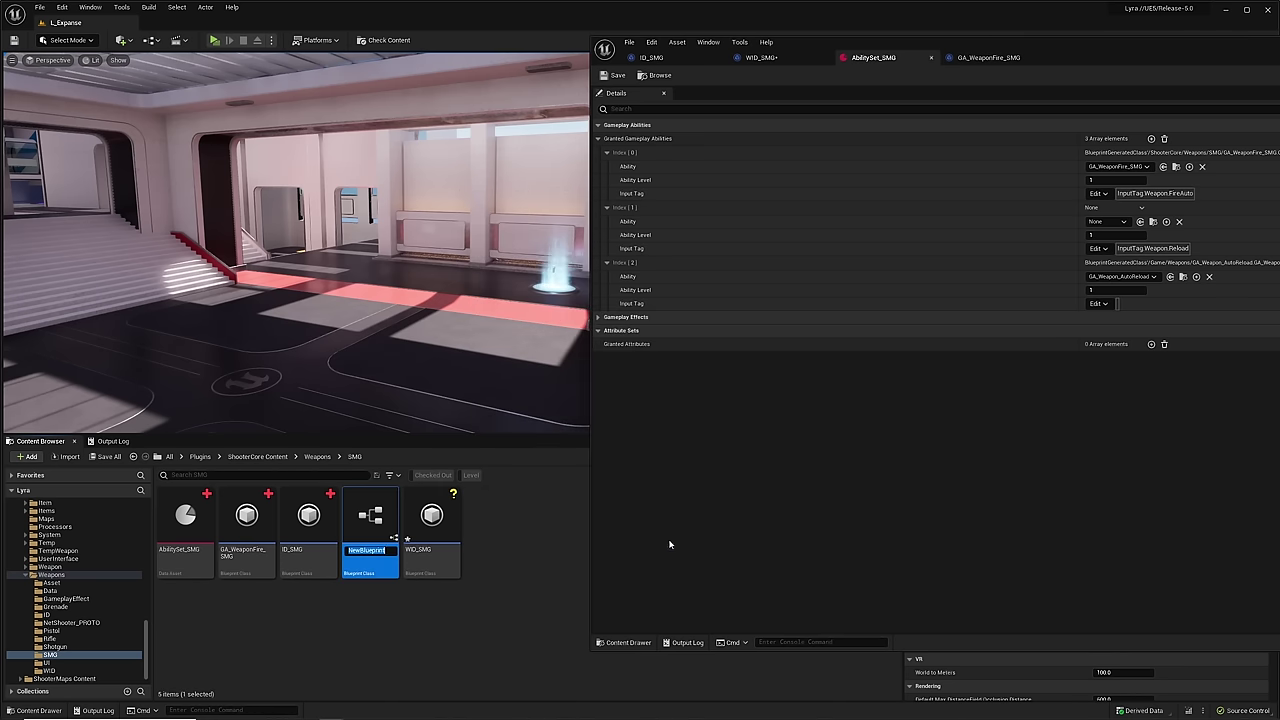
- Name the new reload ability blueprint GA_WeaponReload_SMG
{"action": "type", "text": "GA_Reload"}
{"action": "key", "text": "BackSpace"}
{"action": "key", "text": "BackSpace"}
{"action": "key", "text": "BackSpace"}
{"action": "key", "text": "BackSpace"}
{"action": "key", "text": "BackSpace"}
{"action": "key", "text": "BackSpace"}
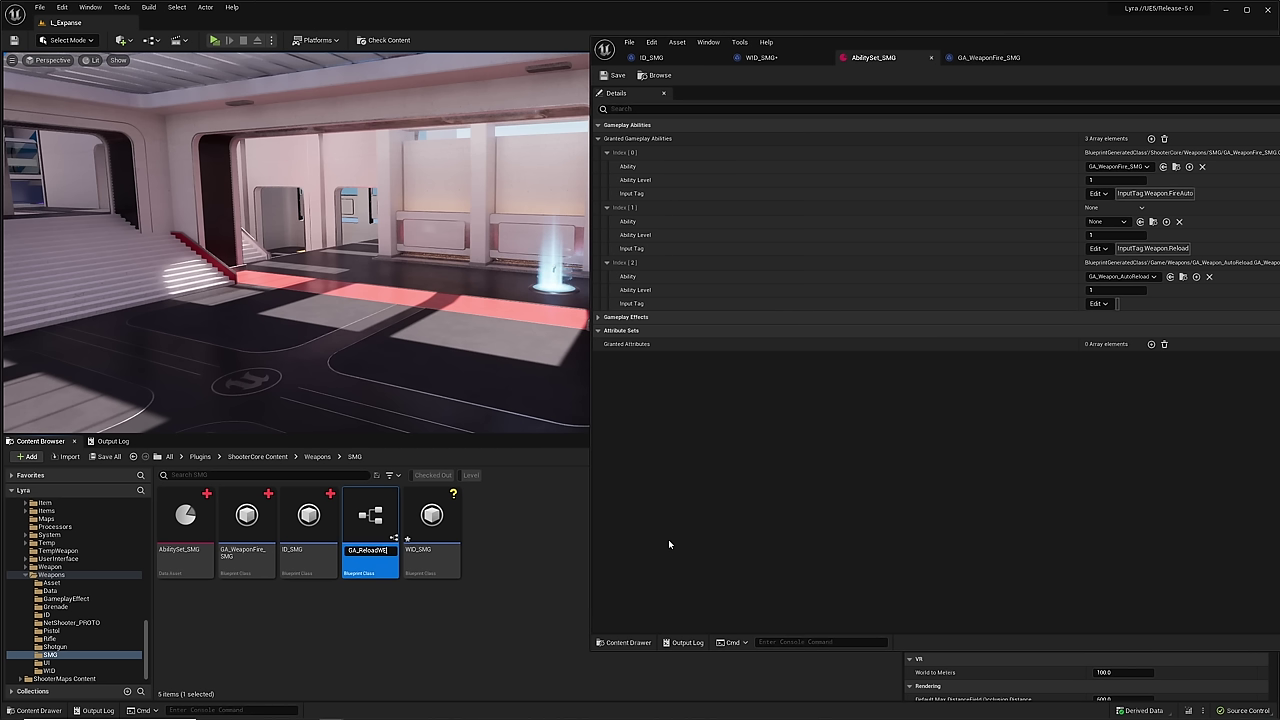
{"action": "type", "text": "We"}
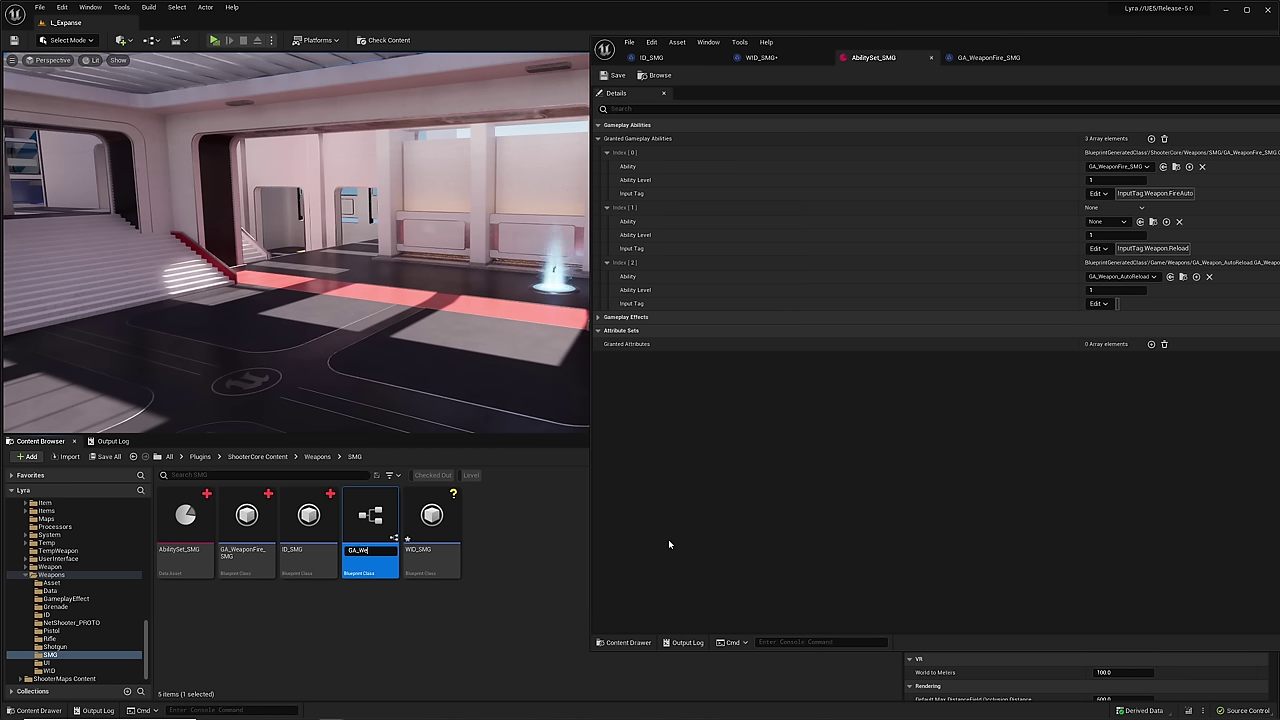
{"action": "type", "text": "aponReload_"}
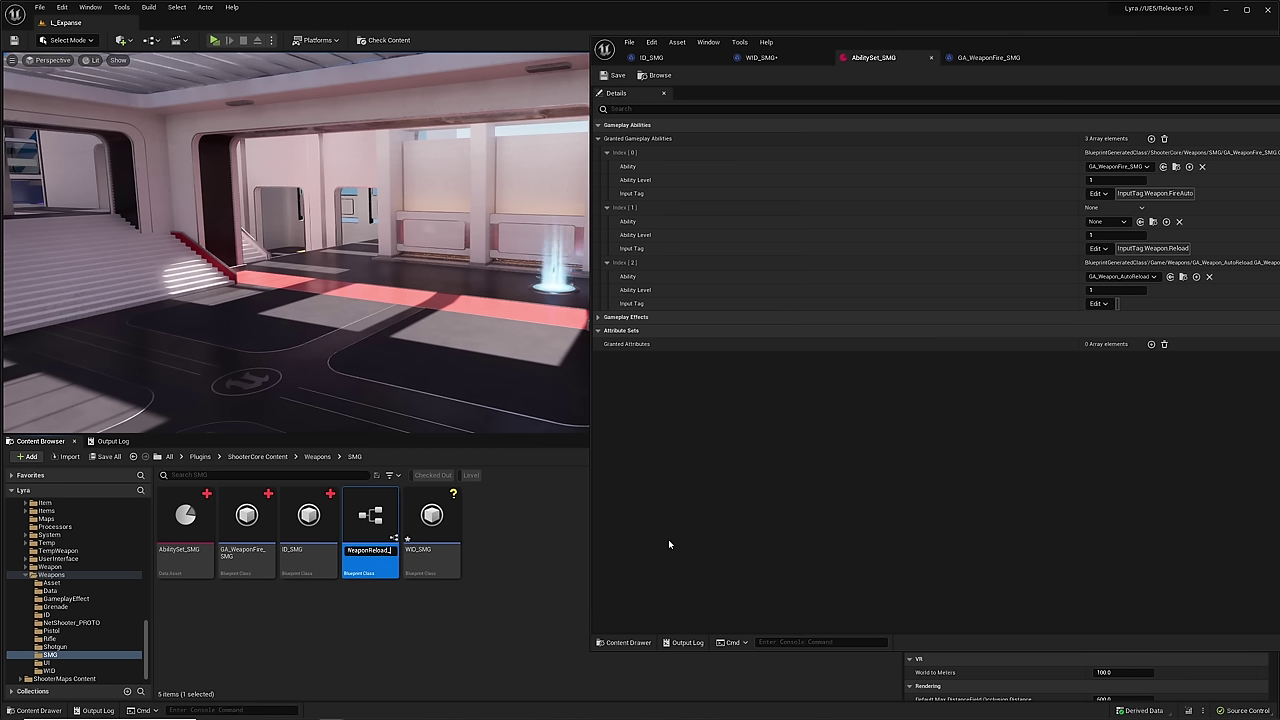
{"action": "type", "text": "SMG"}
{"action": "key", "text": "Return"}
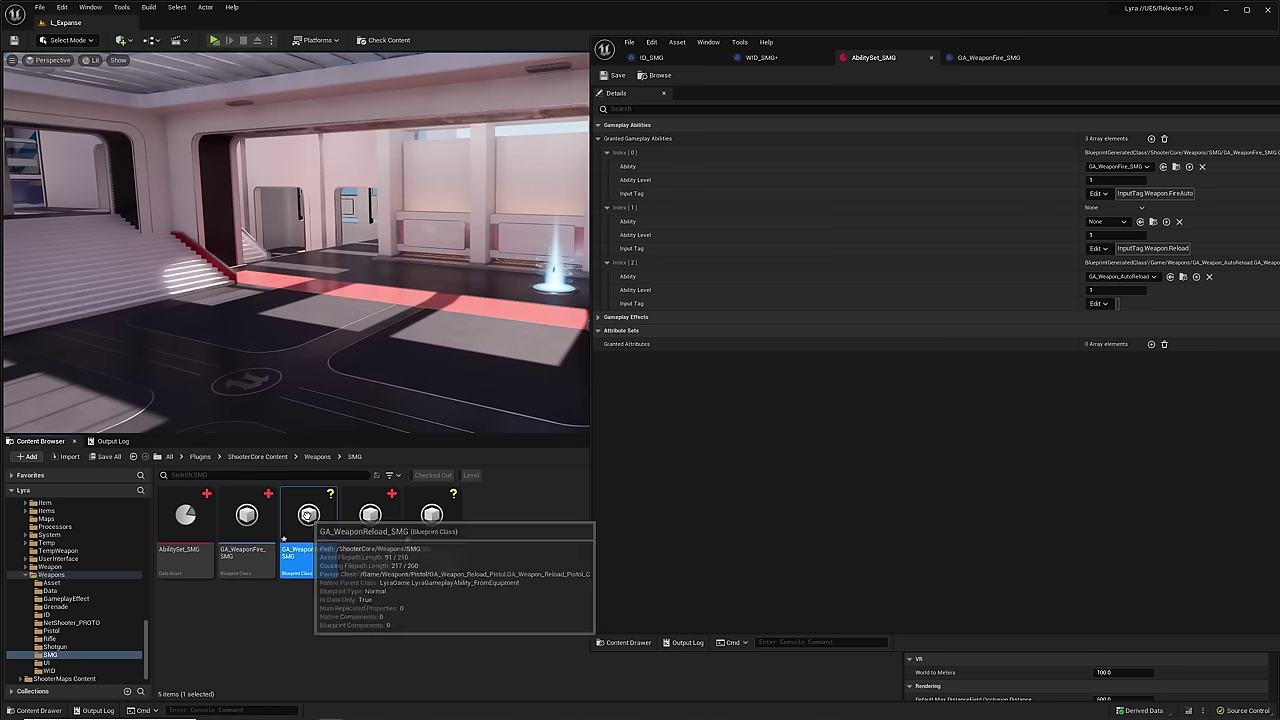
- Set the Playrate of GA_WeaponReload_SMG to 2.0, then compile and save the blueprint
{"action": "double_click", "coordinate": [307, 515]}
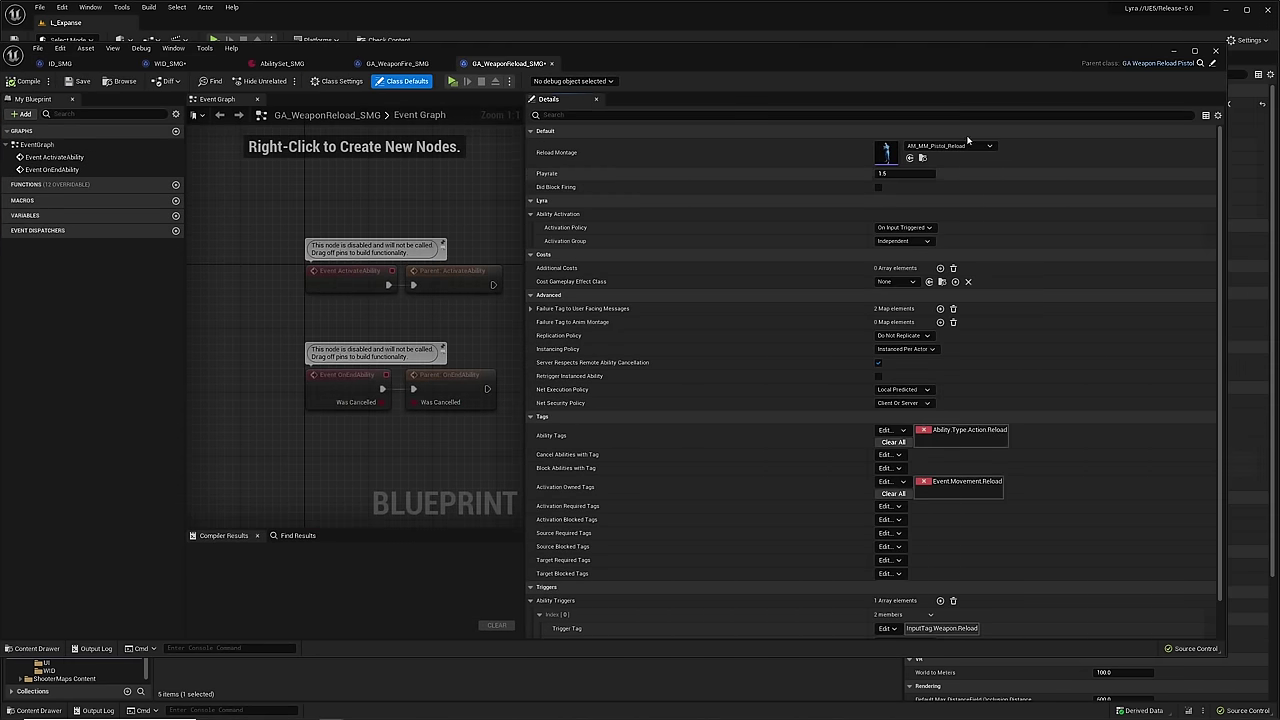
{"action": "left_click", "coordinate": [886, 175]}
{"action": "type", "text": "2"}
{"action": "key", "text": "Return"}
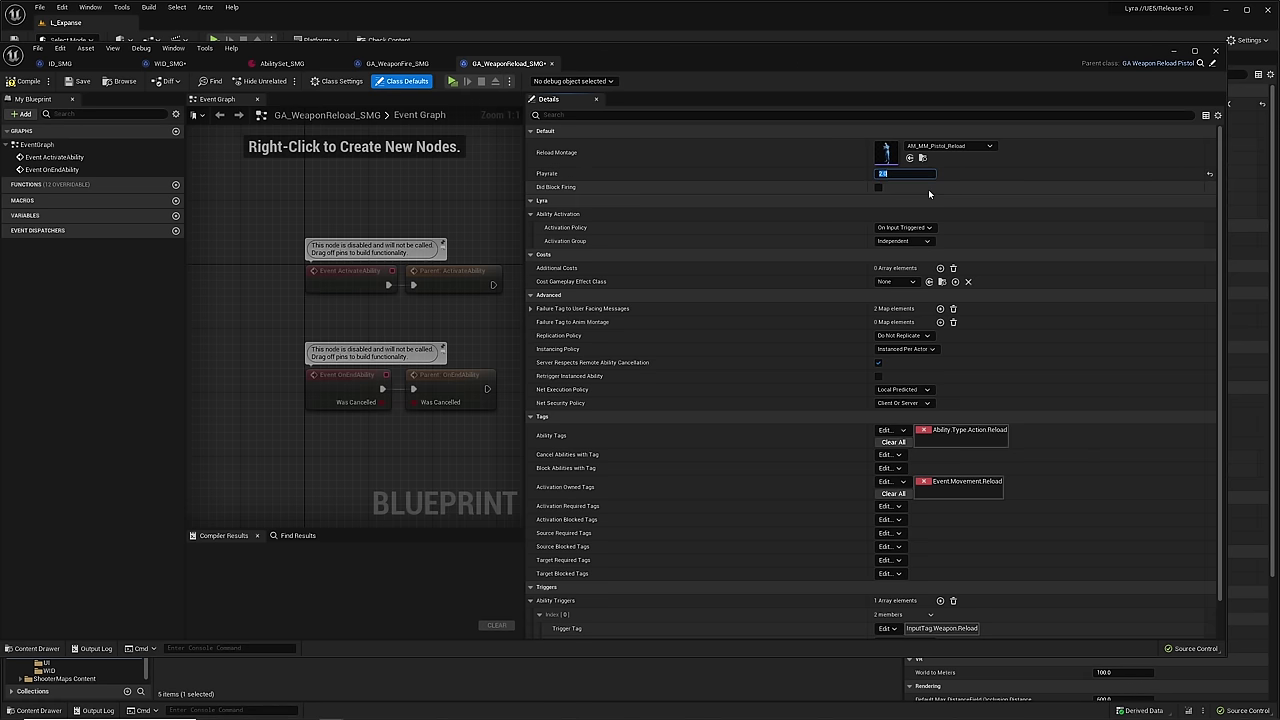
{"action": "left_click", "coordinate": [24, 81]}
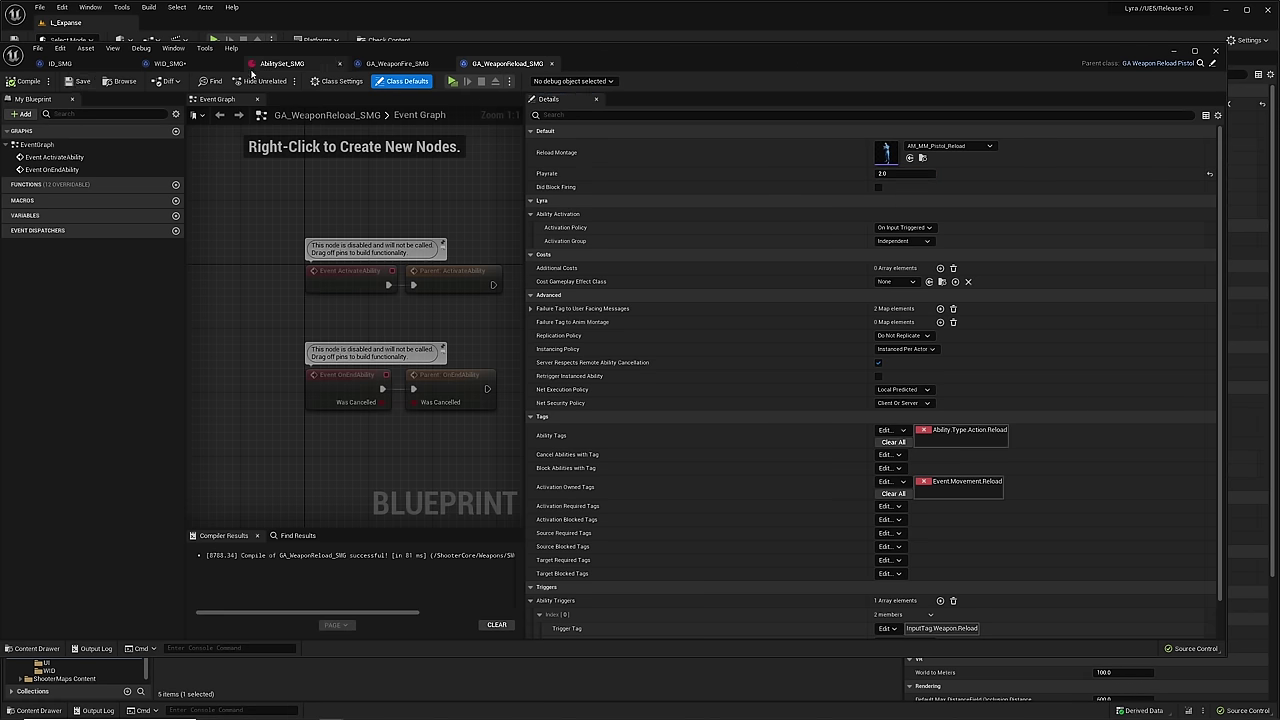
- Assign GA_WeaponReload_SMG as the ability of the second granted entry in AbilitySet_SMG
{"action": "left_click", "coordinate": [282, 63]}
{"action": "left_click", "coordinate": [527, 228]}
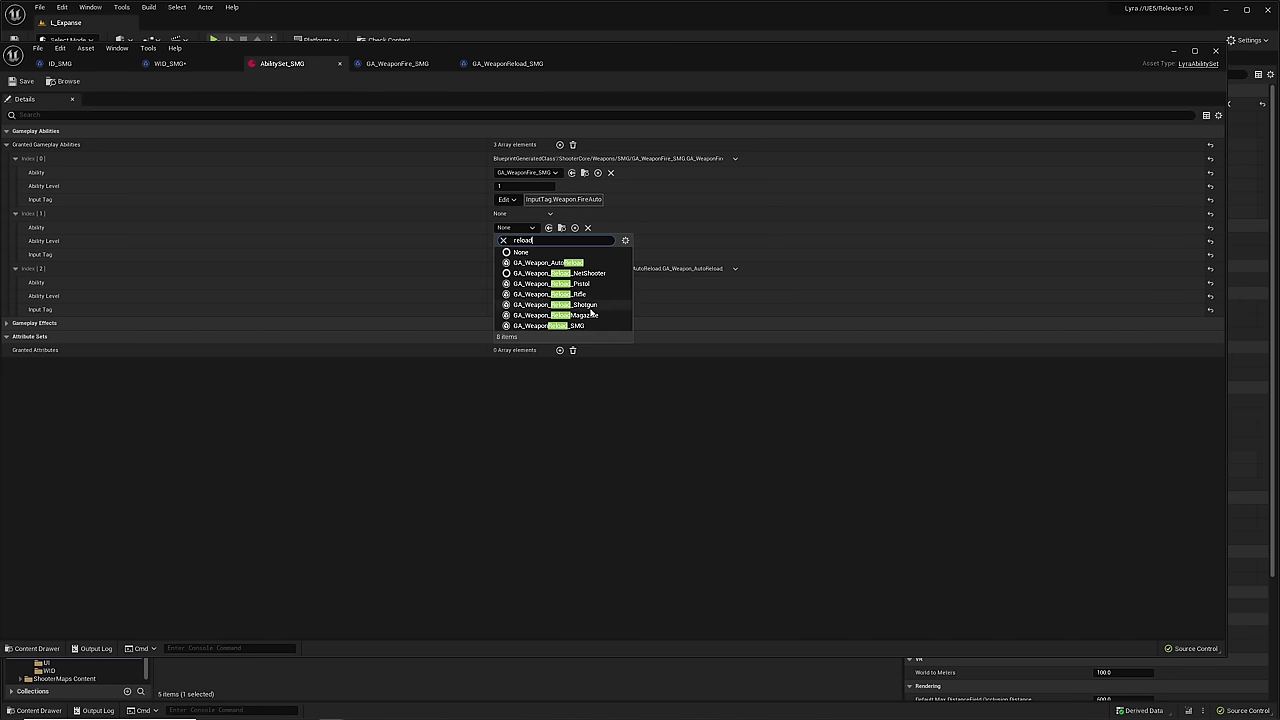
{"action": "left_click", "coordinate": [548, 328]}
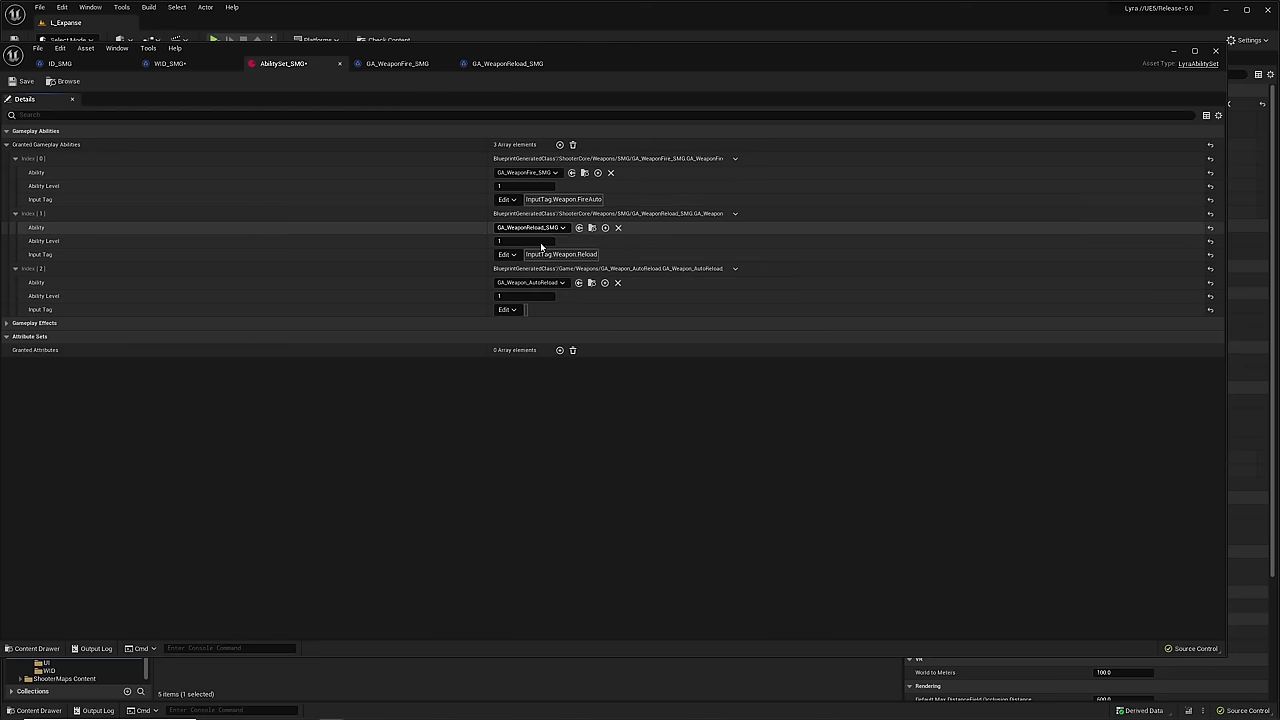
- Create another blueprint class in the SMG folder with B_WeaponInstance_Pistol as its parent
{"action": "left_click", "coordinate": [188, 67]}
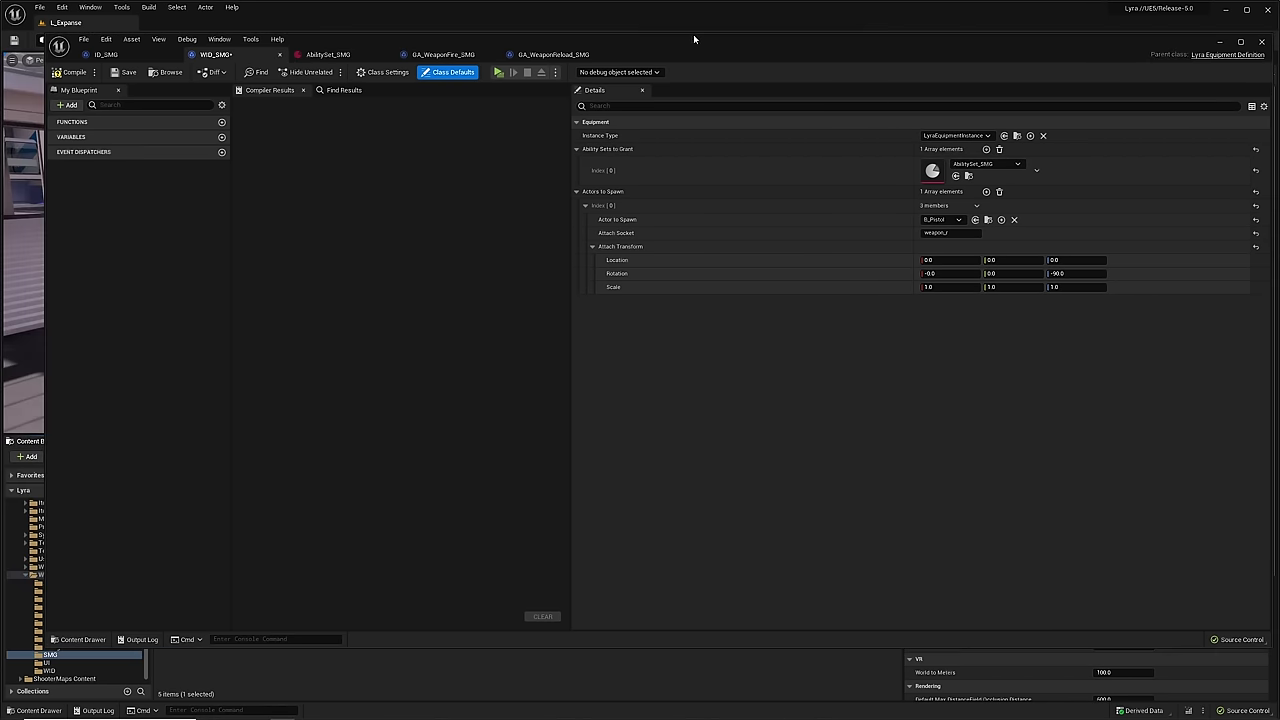
{"action": "left_click_drag", "start_coordinate": [693, 34], "coordinate": [706, 30]}
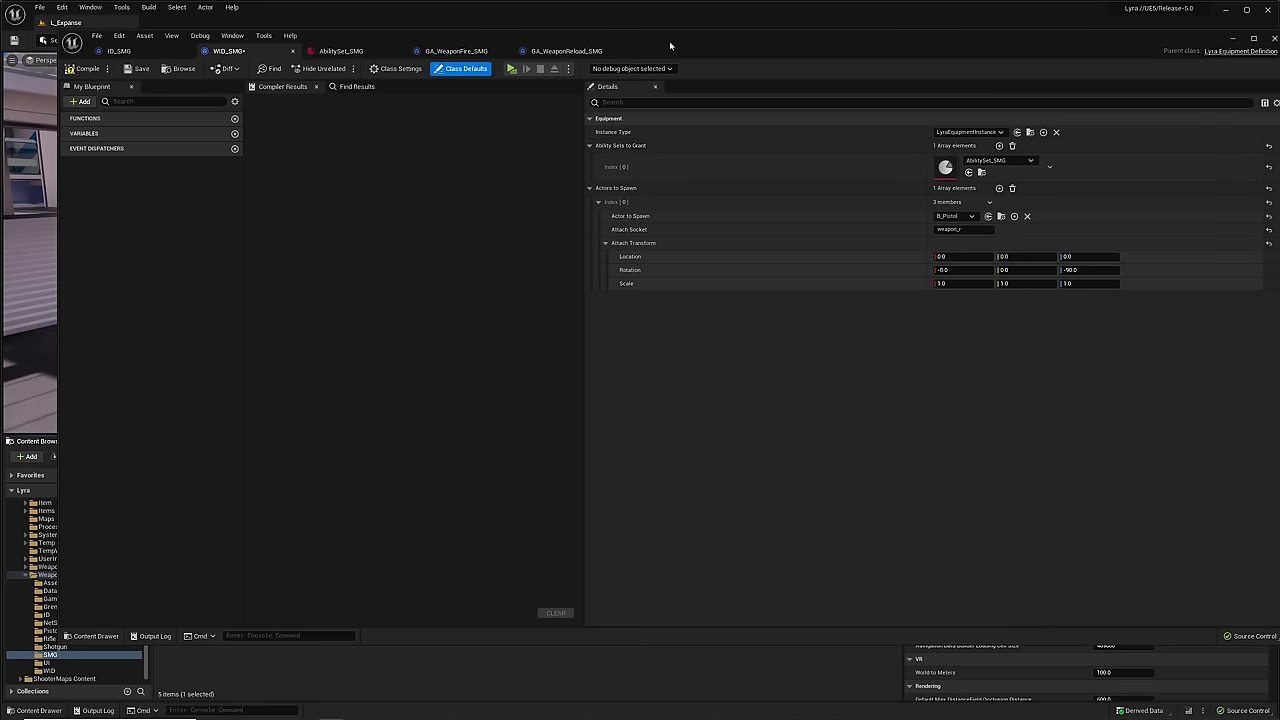
{"action": "left_click_drag", "start_coordinate": [669, 40], "coordinate": [1130, 42]}
{"action": "right_click", "coordinate": [484, 519]}
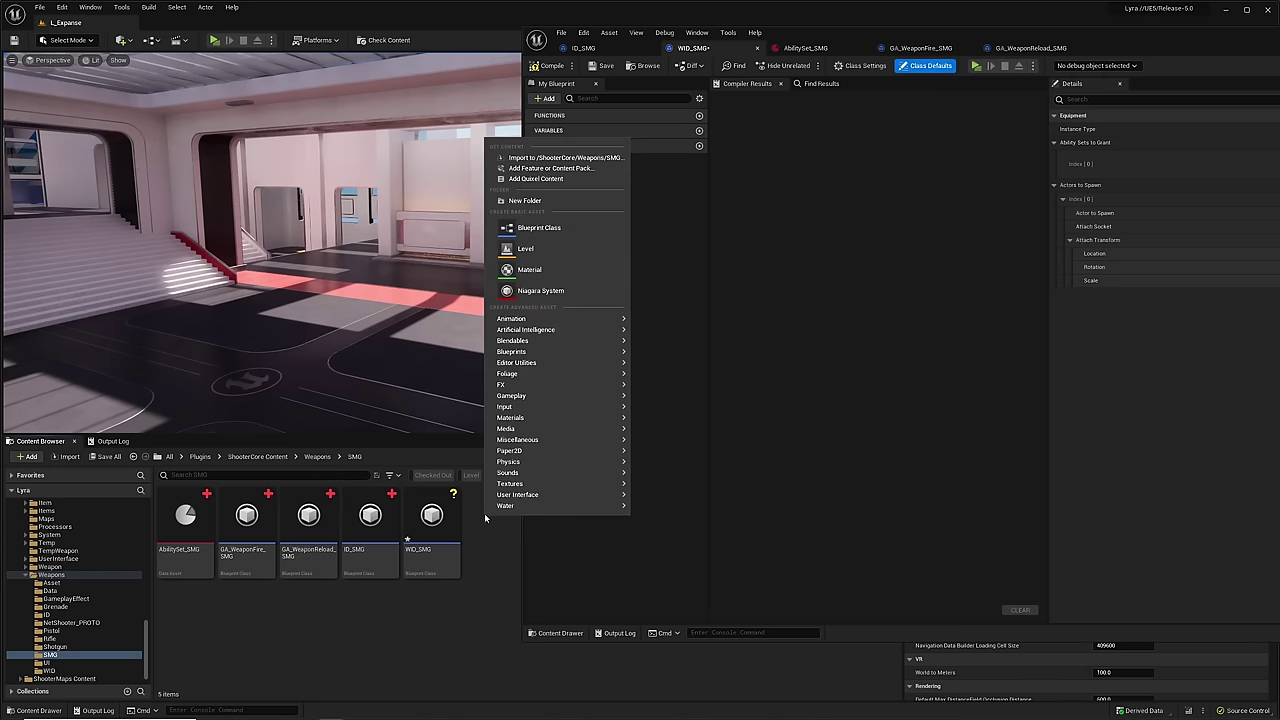
{"action": "left_click", "coordinate": [548, 248]}
{"action": "left_click_drag", "start_coordinate": [1180, 245], "coordinate": [440, 153]}
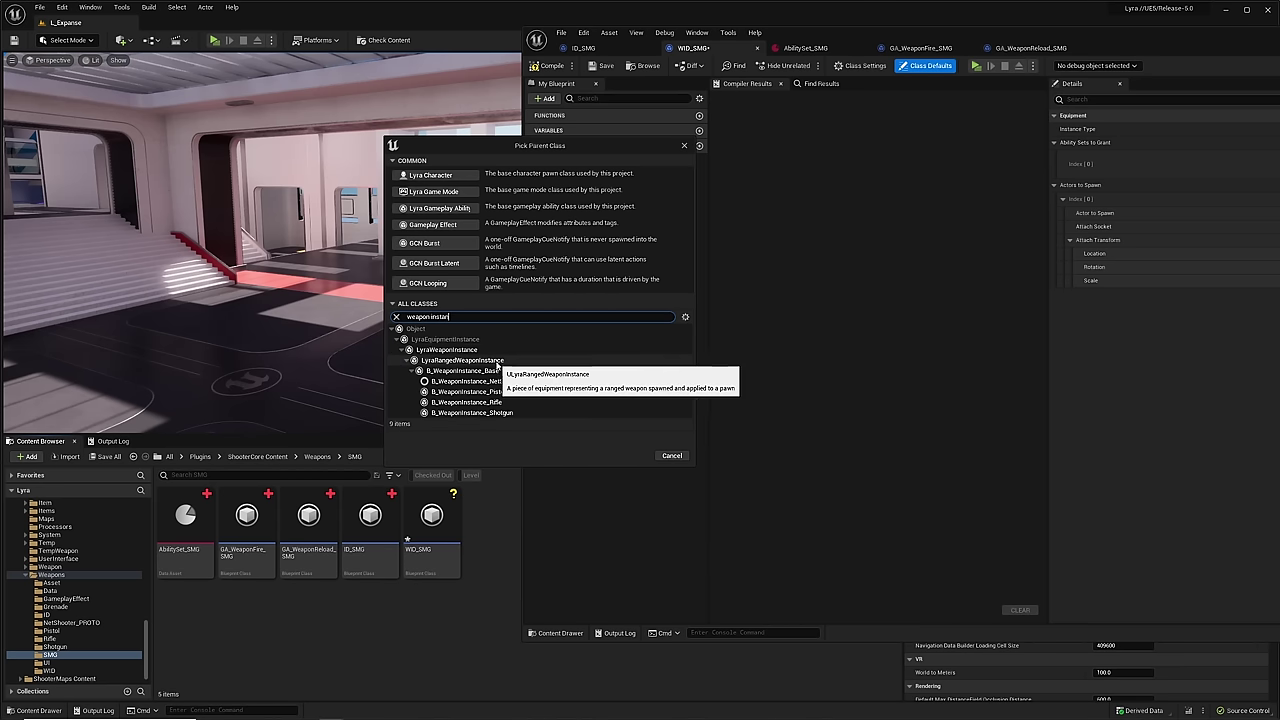
{"action": "left_click", "coordinate": [550, 391]}
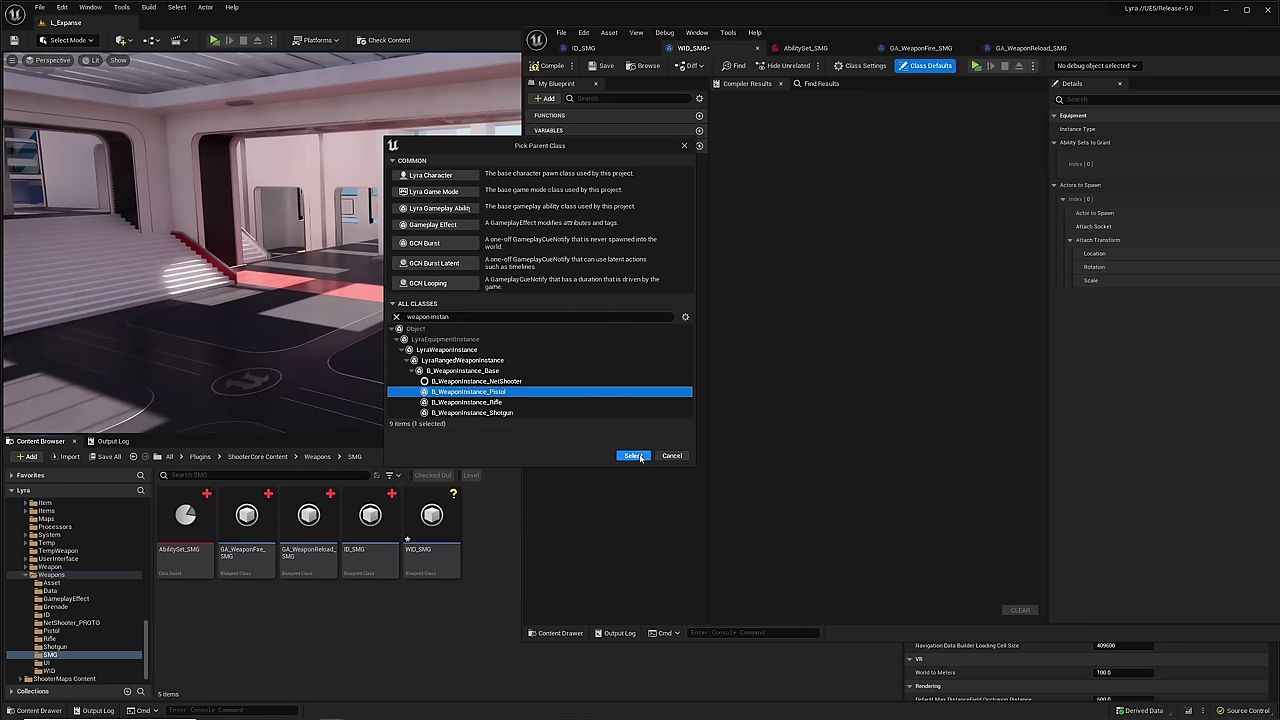
{"action": "left_click", "coordinate": [636, 457]}
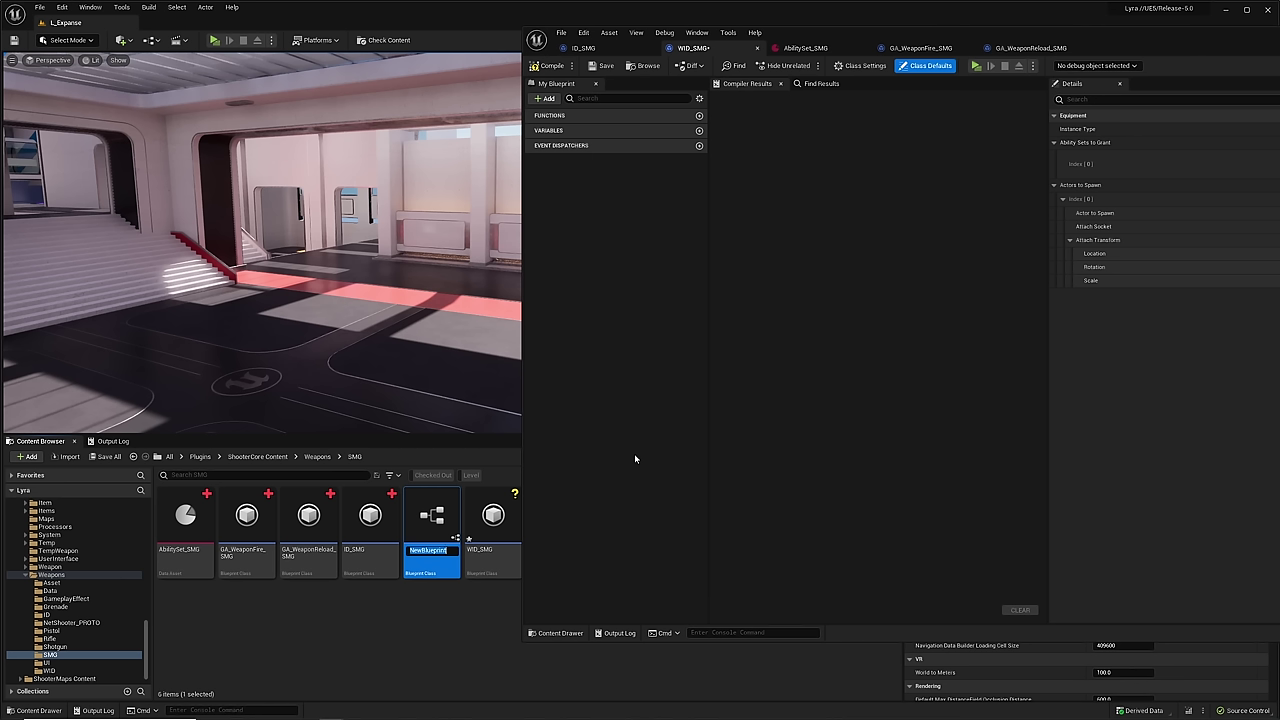
- Name the new weapon instance blueprint WeaponInstance_SMG and open it for editing
{"action": "type", "text": "WEa"}
{"action": "key", "text": "Return"}
{"action": "double_click", "coordinate": [435, 514]}
{"action": "left_click_drag", "start_coordinate": [1250, 32], "coordinate": [828, 29]}
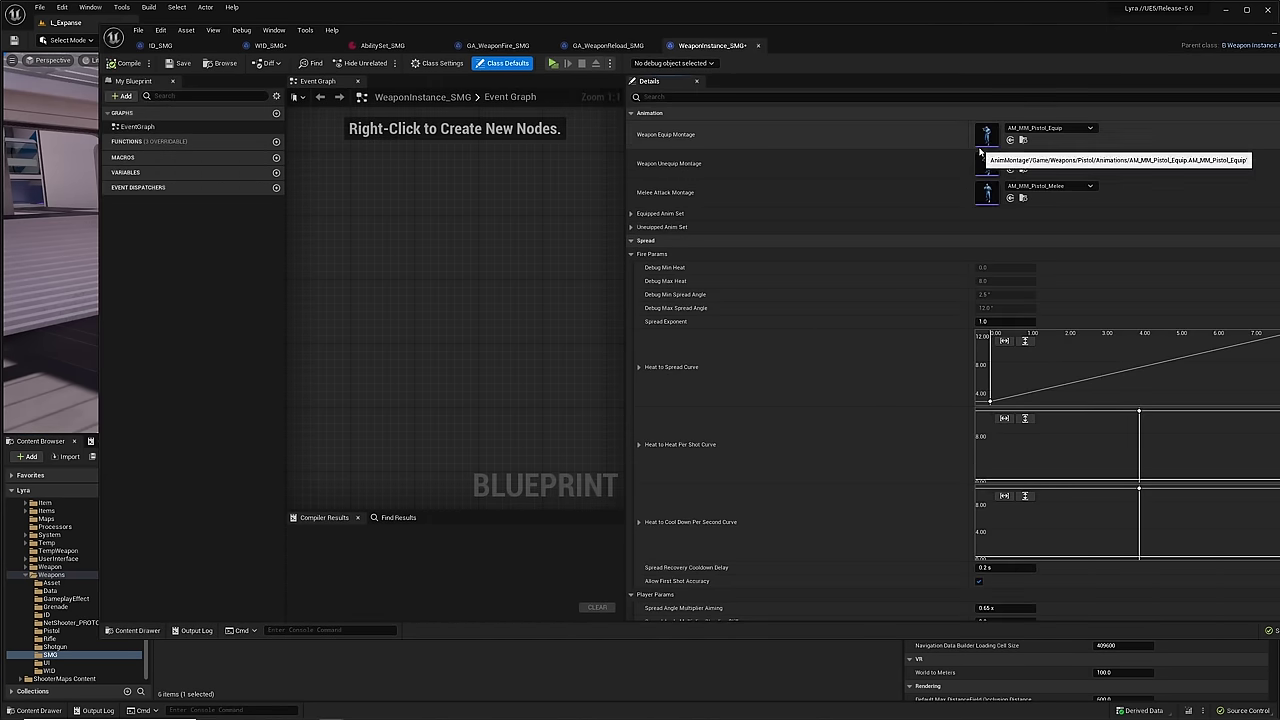
{"action": "left_click_drag", "start_coordinate": [1007, 32], "coordinate": [827, 29]}
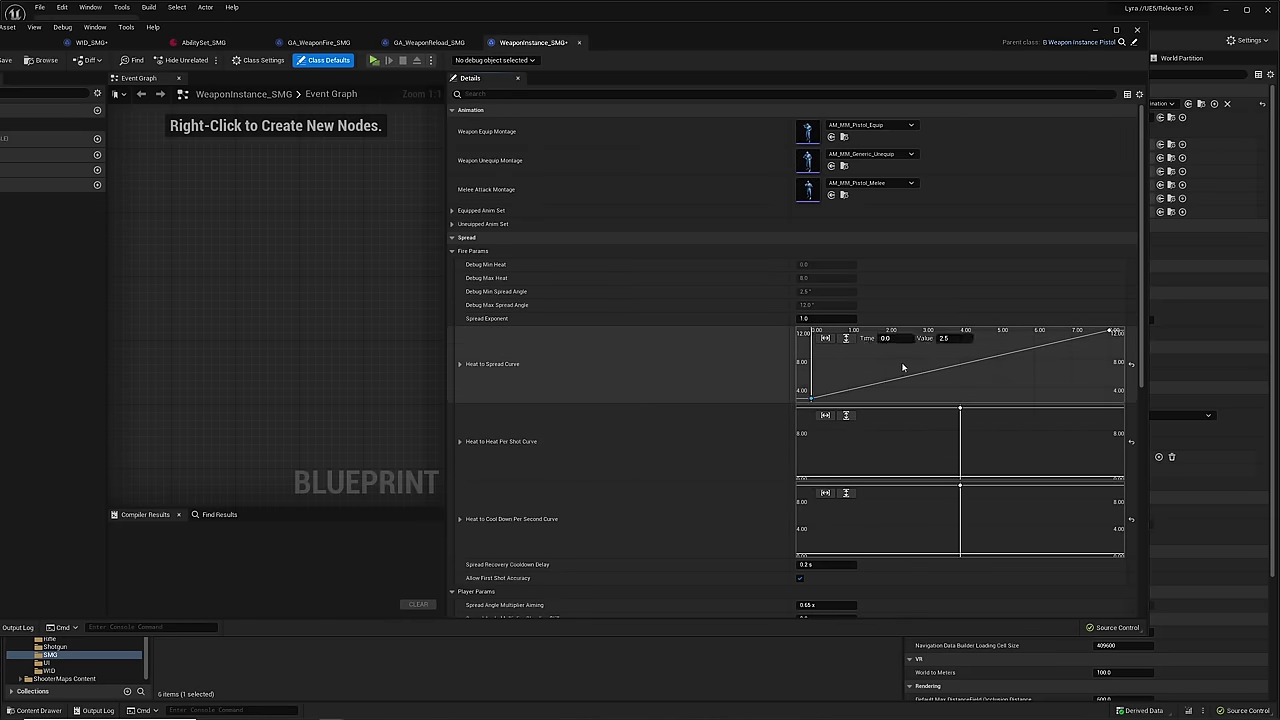
- Set the first key of the Heat to Spread Curve to 4 and its last key to 18
{"action": "left_click", "coordinate": [946, 338]}
{"action": "type", "text": "4"}
{"action": "key", "text": "Return"}
{"action": "left_click", "coordinate": [1113, 331]}
{"action": "key", "text": "Return"}
- Set the key value of the Heat to Cool Down Per Second Curve to 3
{"action": "left_click", "coordinate": [724, 437]}
{"action": "left_click", "coordinate": [960, 408]}
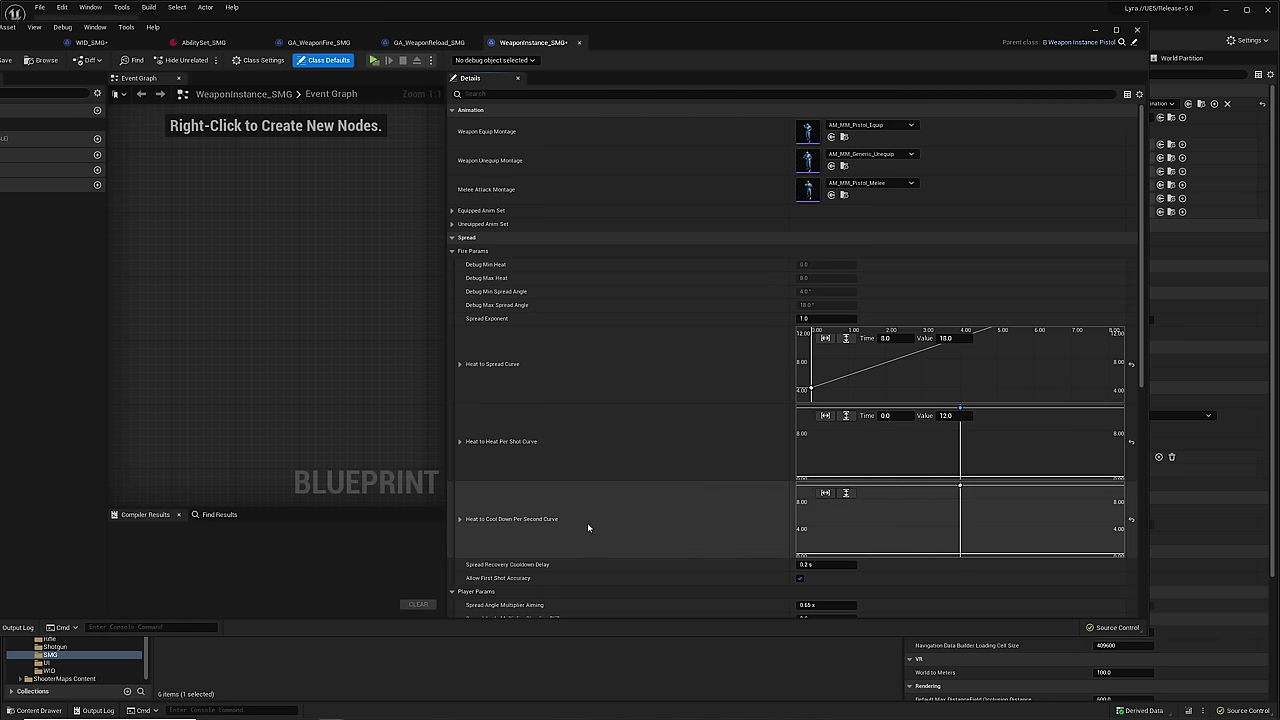
{"action": "left_click_drag", "start_coordinate": [940, 540], "coordinate": [1008, 478]}
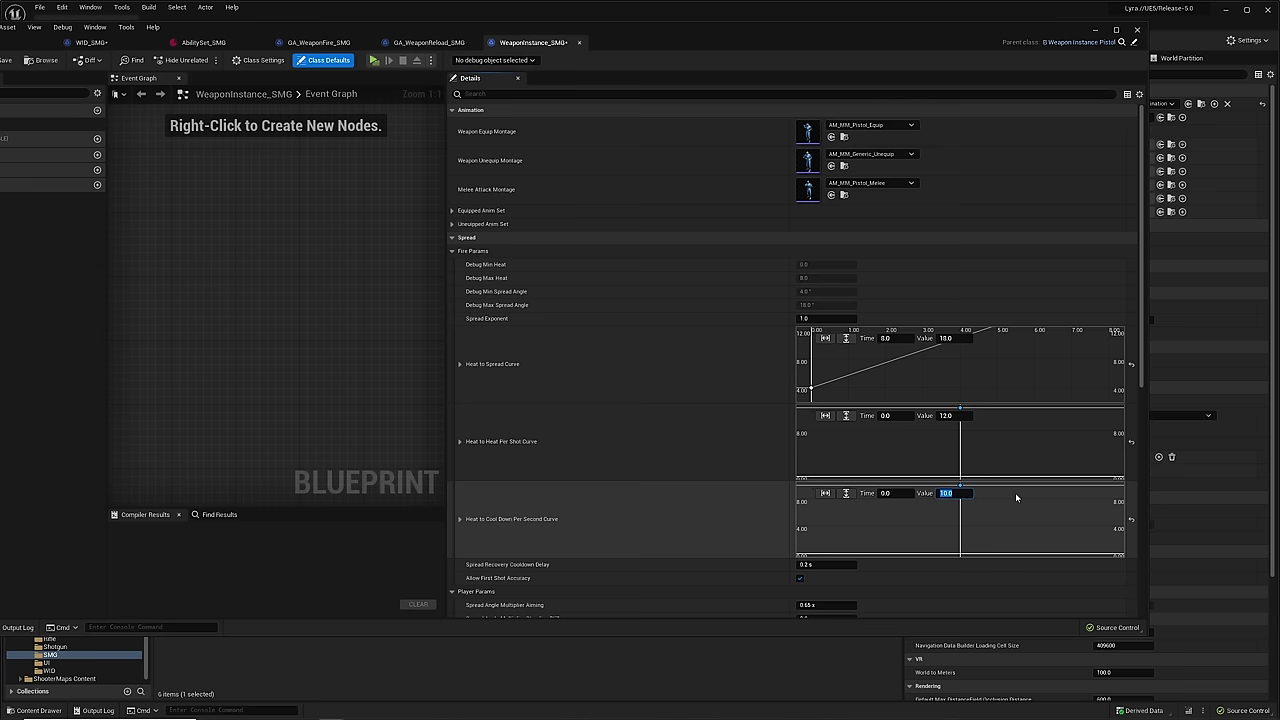
{"action": "type", "text": "3"}
{"action": "key", "text": "Return"}
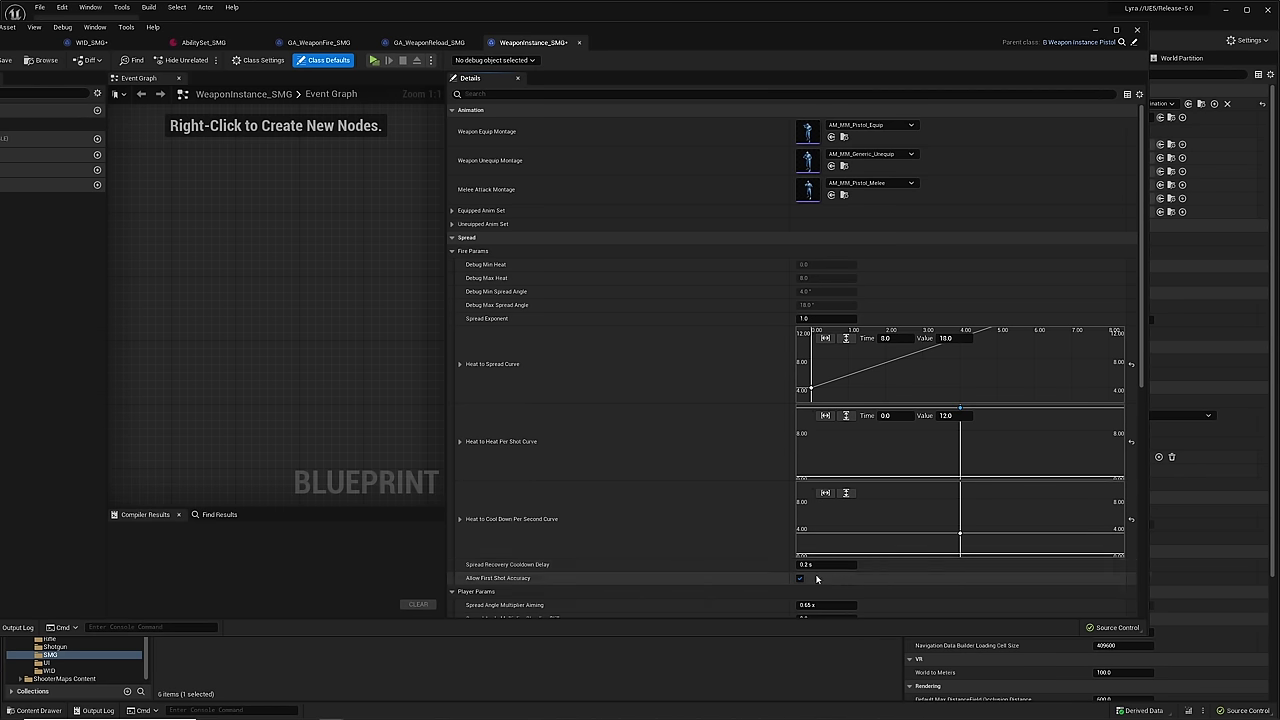
- Set the Spread Recovery Cooldown Delay to 0.5 s, then compile and save WeaponInstance_SMG
{"action": "left_click", "coordinate": [806, 564]}
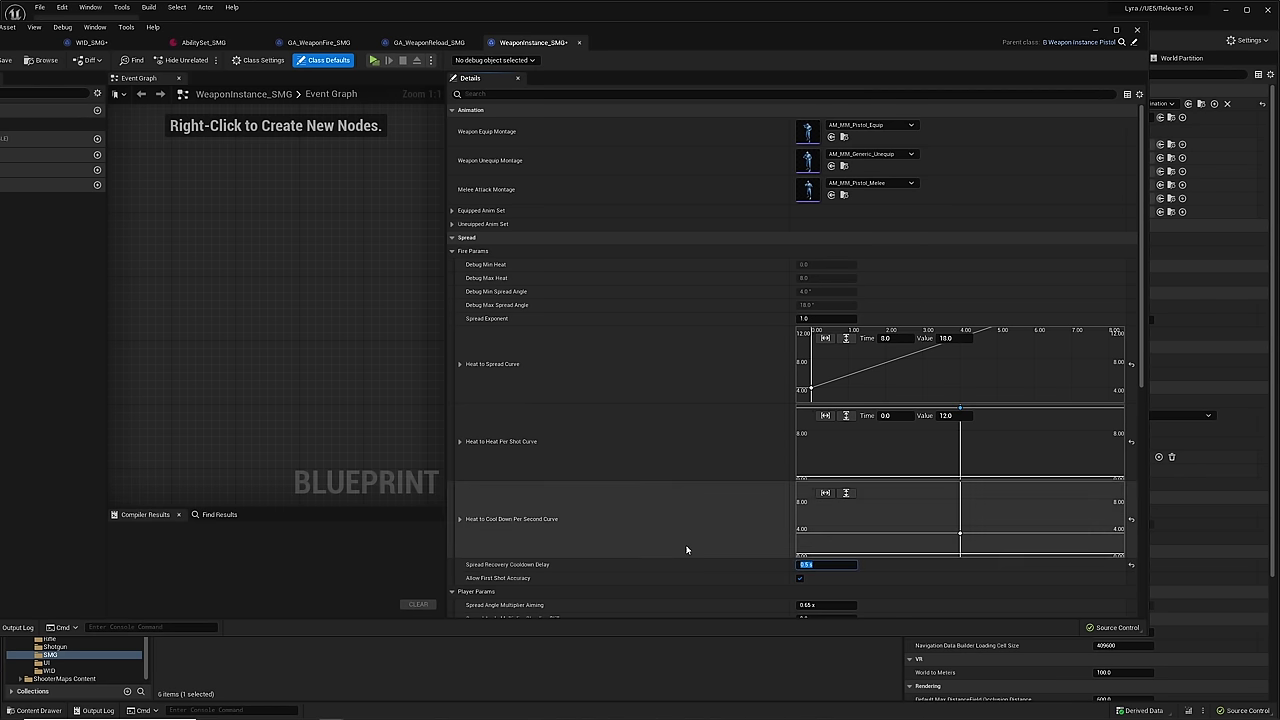
{"action": "left_click", "coordinate": [631, 591]}
{"action": "scroll", "coordinate": [674, 543], "scroll_direction": "down", "scroll_amount": 4}
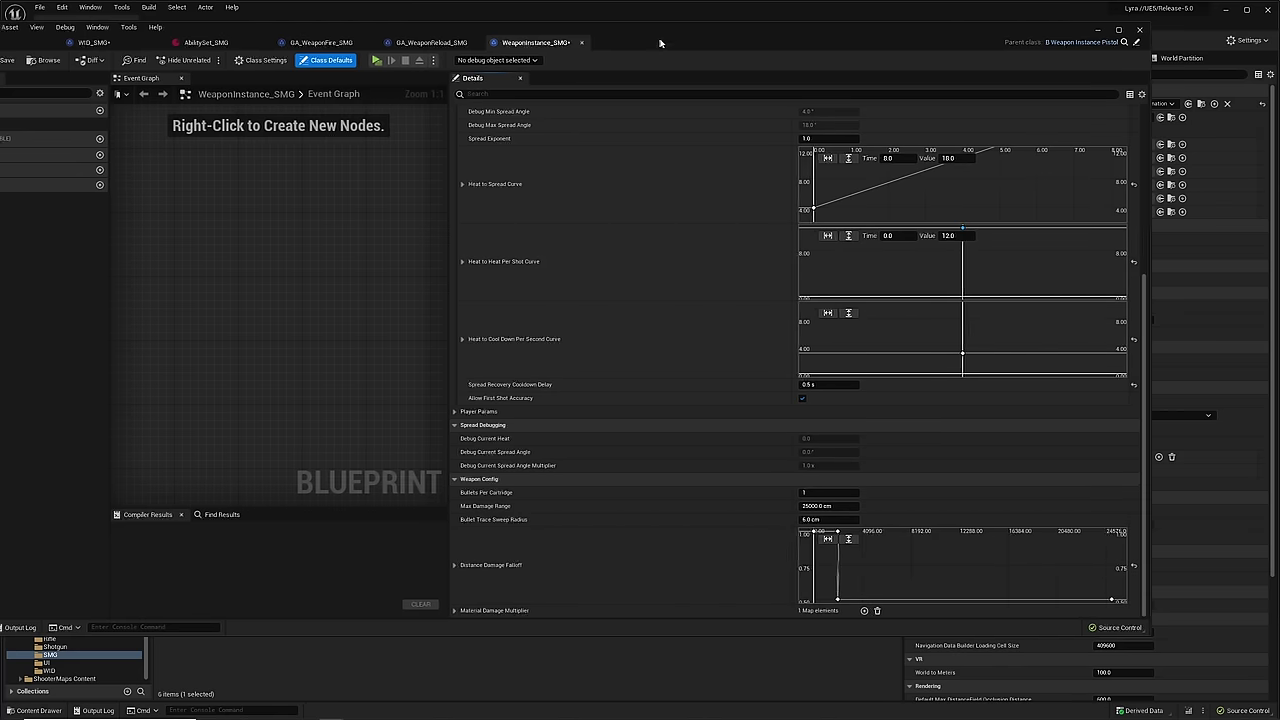
{"action": "left_click_drag", "start_coordinate": [658, 40], "coordinate": [825, 53]}
{"action": "left_click", "coordinate": [117, 75]}
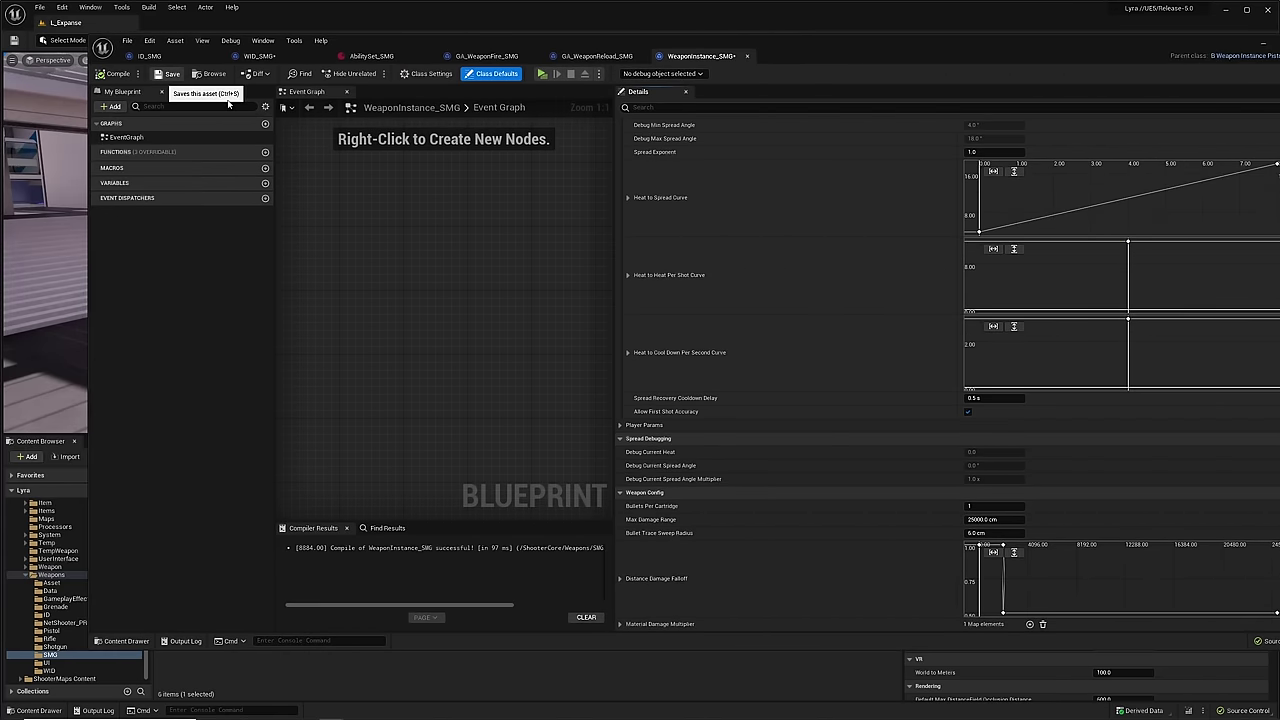
- Set the Instance Type of WID_SMG to WeaponInstance_SMG, then compile and save the equipment definition
{"action": "left_click", "coordinate": [293, 57]}
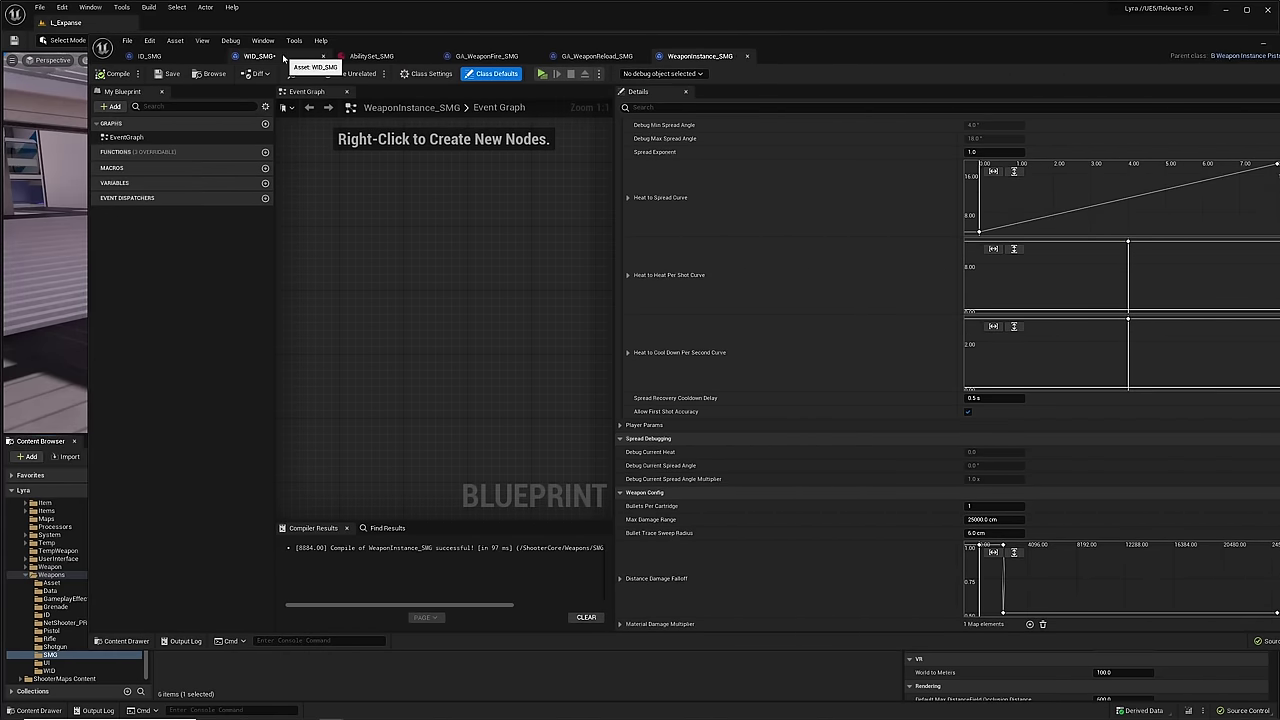
{"action": "left_click_drag", "start_coordinate": [905, 45], "coordinate": [802, 43]}
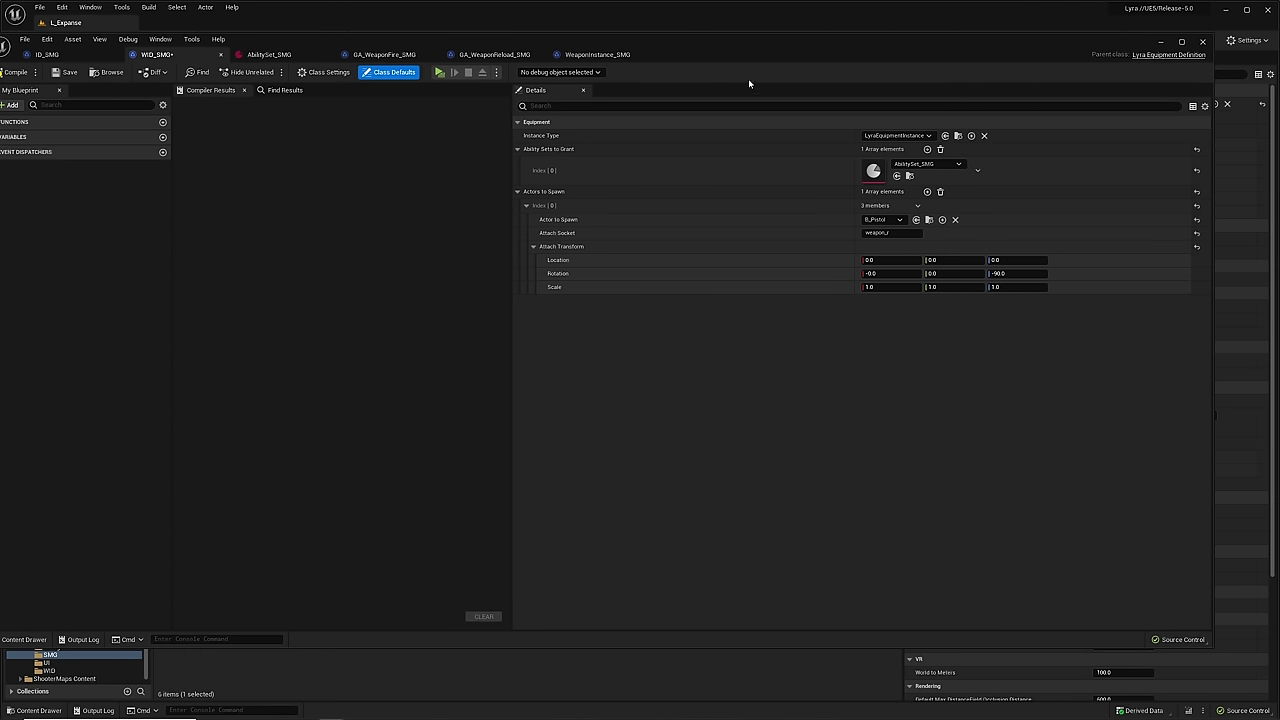
{"action": "left_click", "coordinate": [918, 136]}
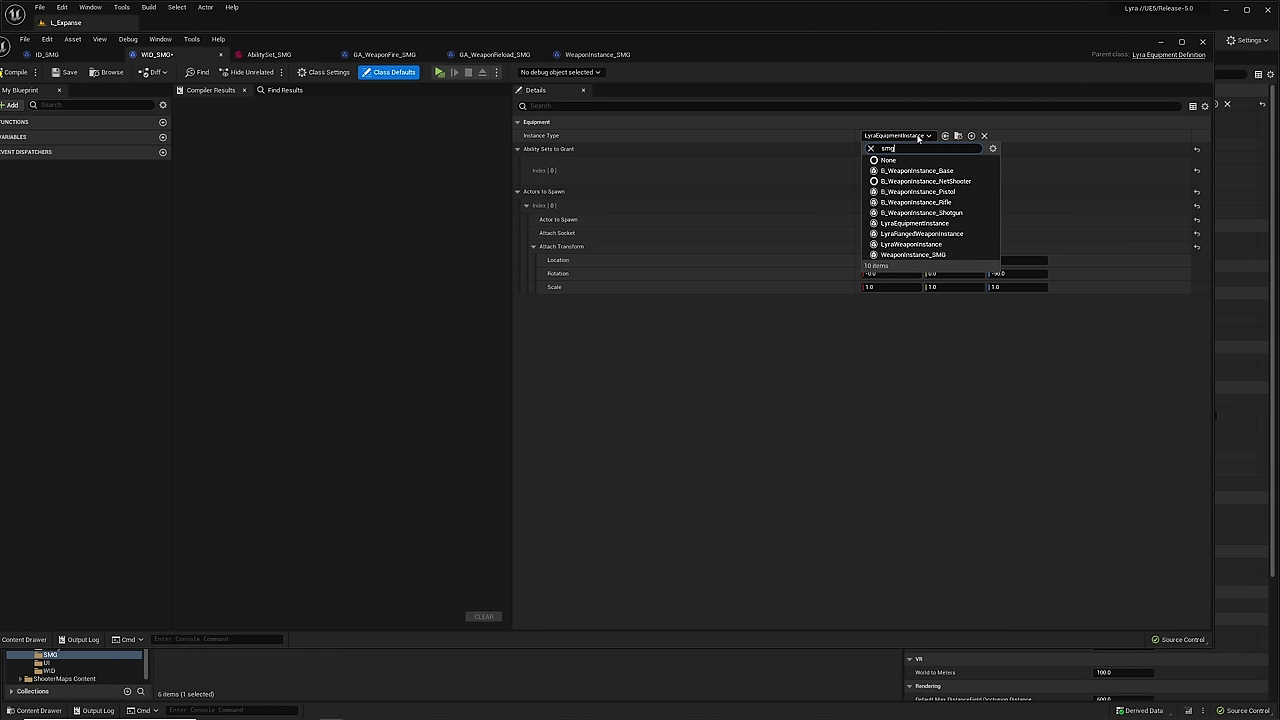
{"action": "type", "text": "smg"}
{"action": "left_click", "coordinate": [892, 177]}
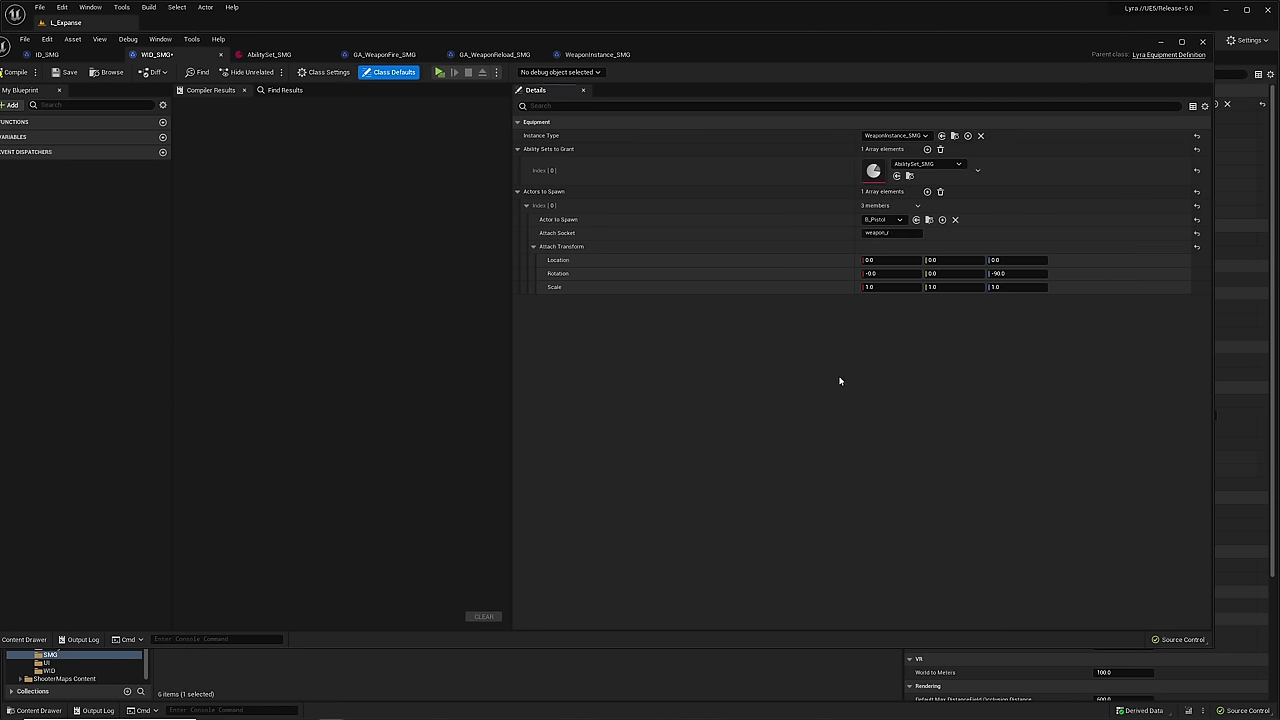
{"action": "left_click_drag", "start_coordinate": [428, 44], "coordinate": [531, 48]}
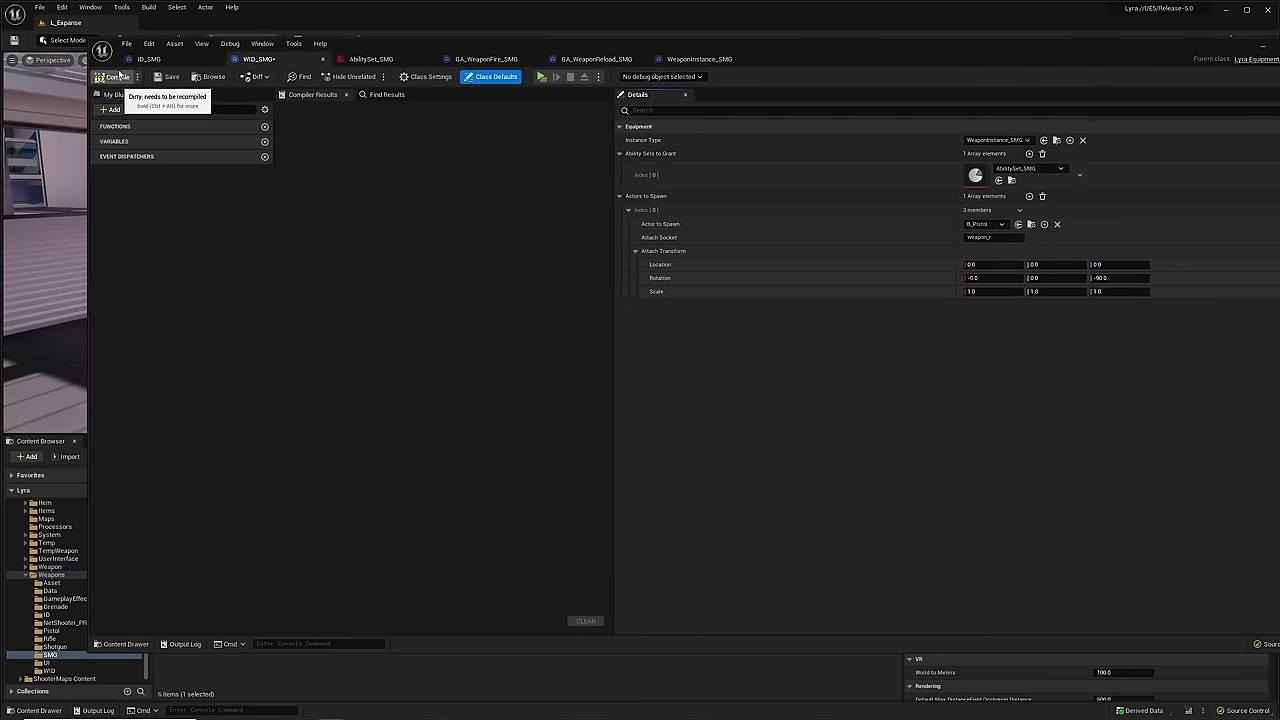
{"action": "left_click", "coordinate": [117, 77]}
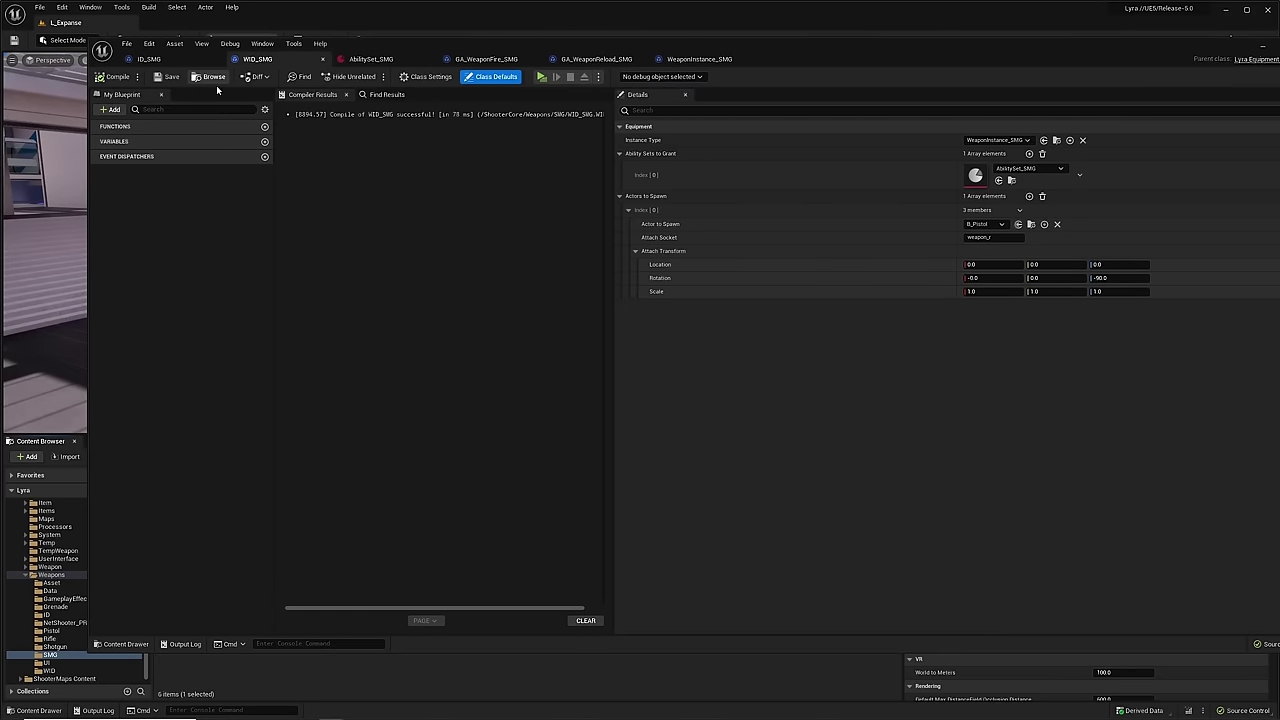
- Set the Equipment Definition of ID_SMG's equippable item fragment to WID_SMG, save the item definition, and recheck WID_SMG
{"action": "left_click", "coordinate": [148, 60]}
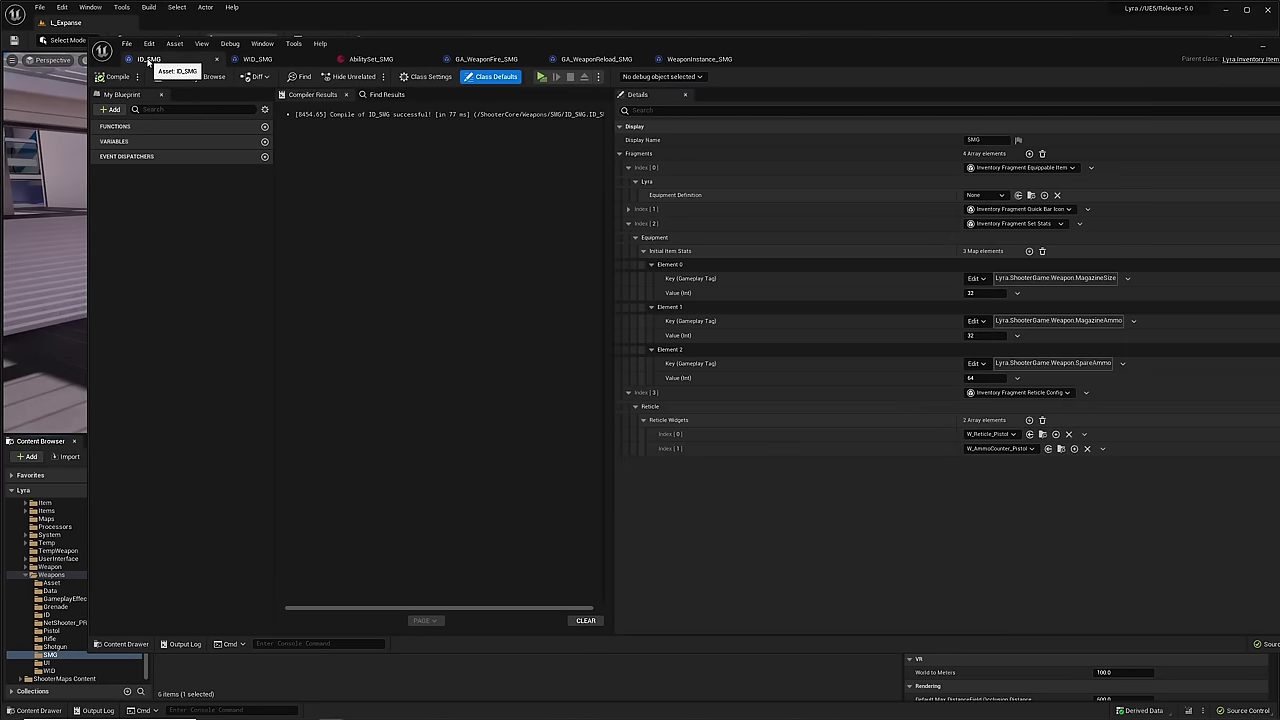
{"action": "left_click_drag", "start_coordinate": [865, 49], "coordinate": [715, 45]}
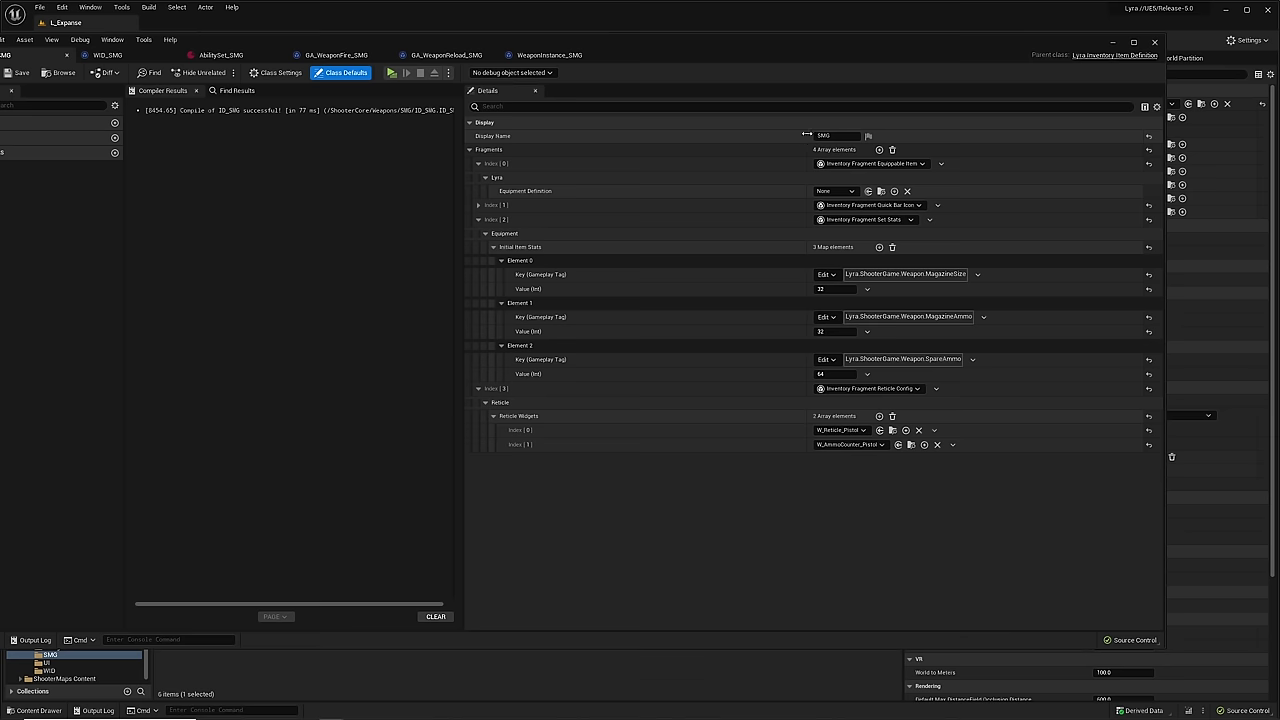
{"action": "left_click", "coordinate": [836, 191]}
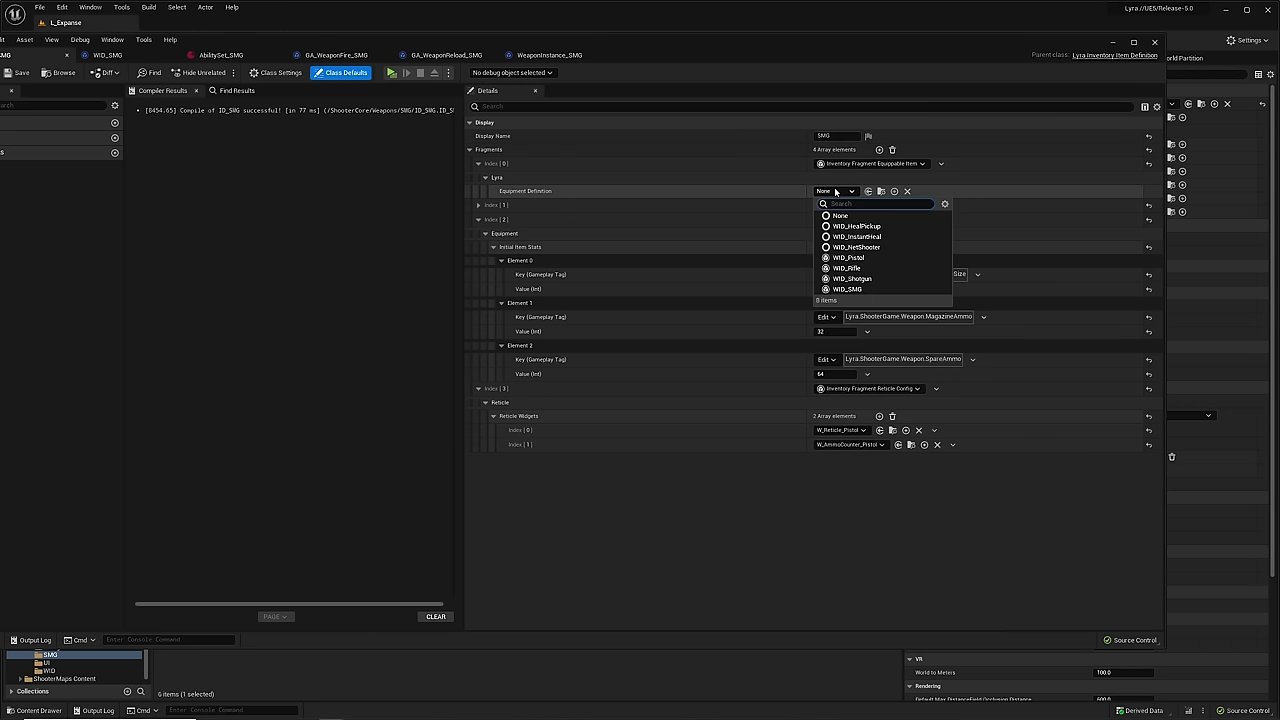
{"action": "left_click", "coordinate": [860, 289]}
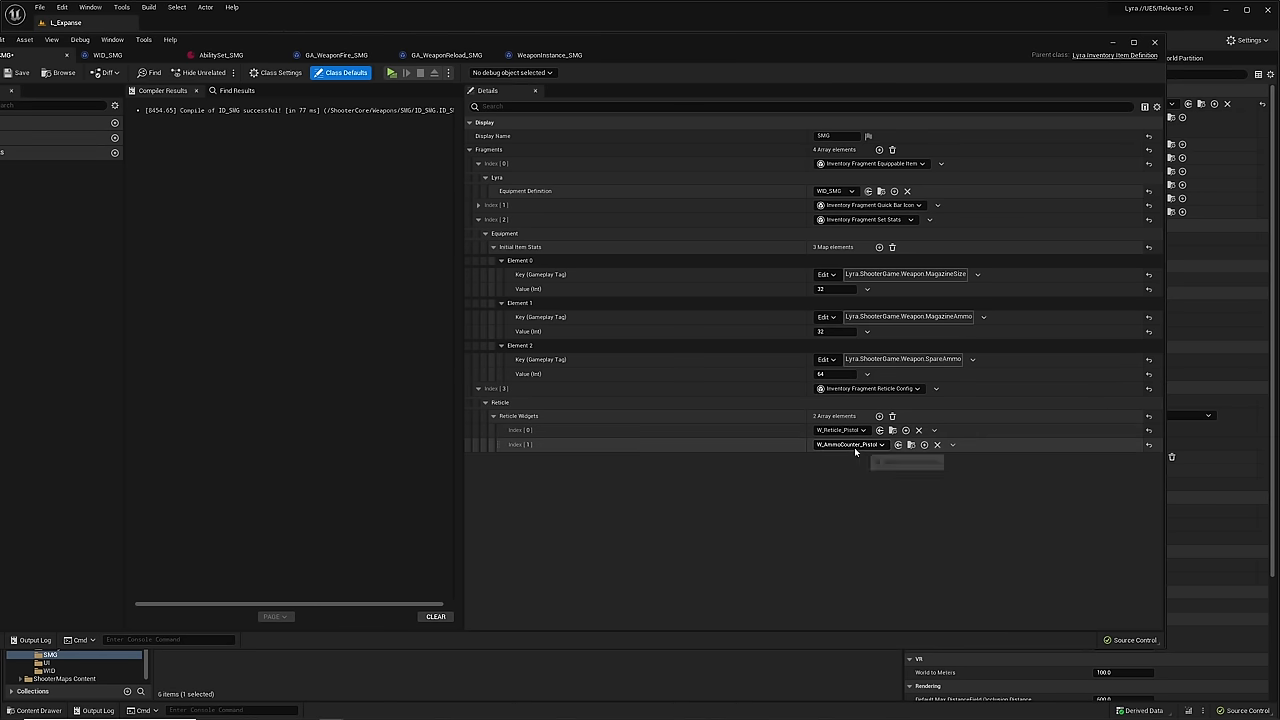
{"action": "left_click_drag", "start_coordinate": [519, 40], "coordinate": [673, 37]}
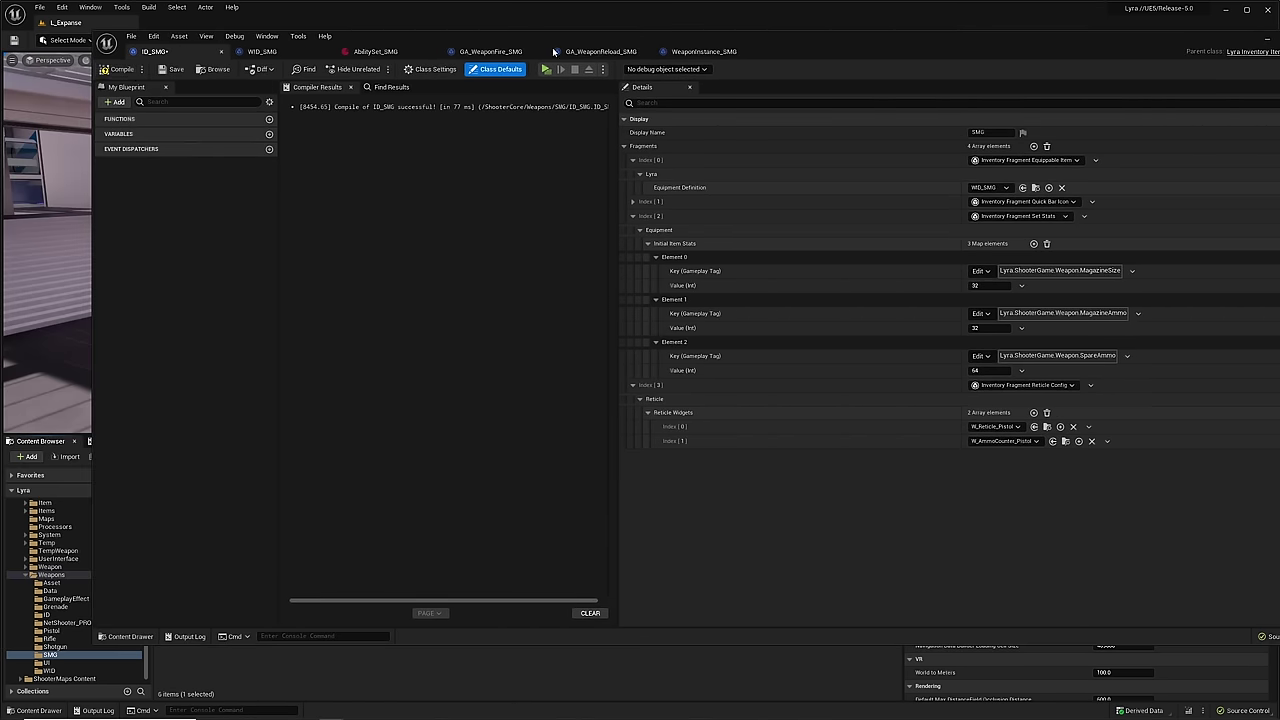
{"action": "left_click", "coordinate": [262, 51]}
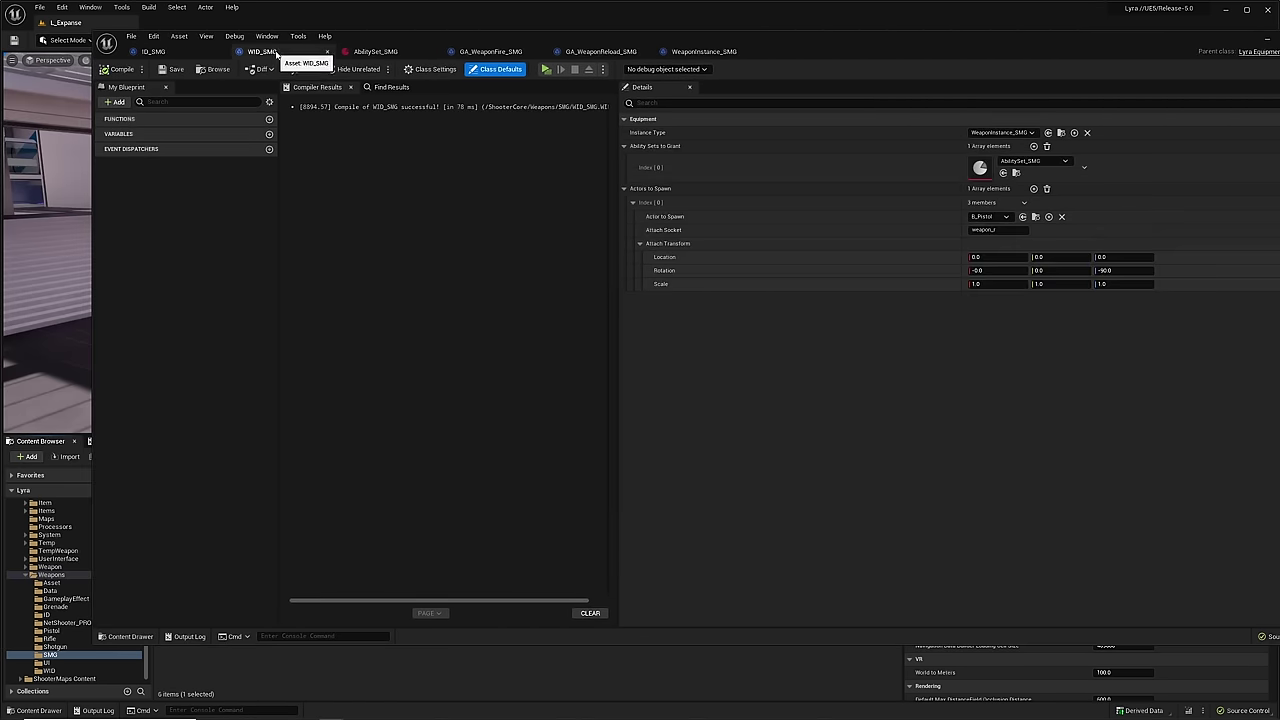
{"action": "left_click_drag", "start_coordinate": [953, 55], "coordinate": [819, 63]}
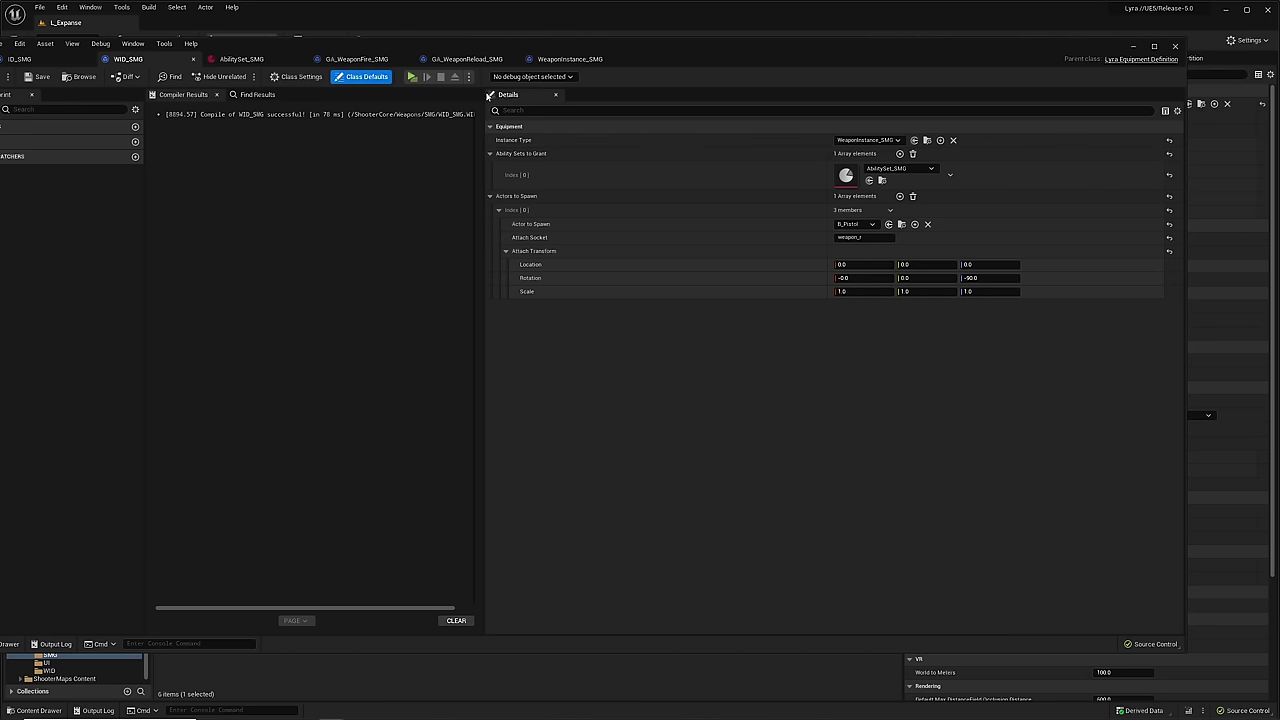
- Duplicate the blue pistol weapon spawner in the level and place the copy across the red floor stripe, nearer the stairs
{"action": "left_click", "coordinate": [1134, 47]}
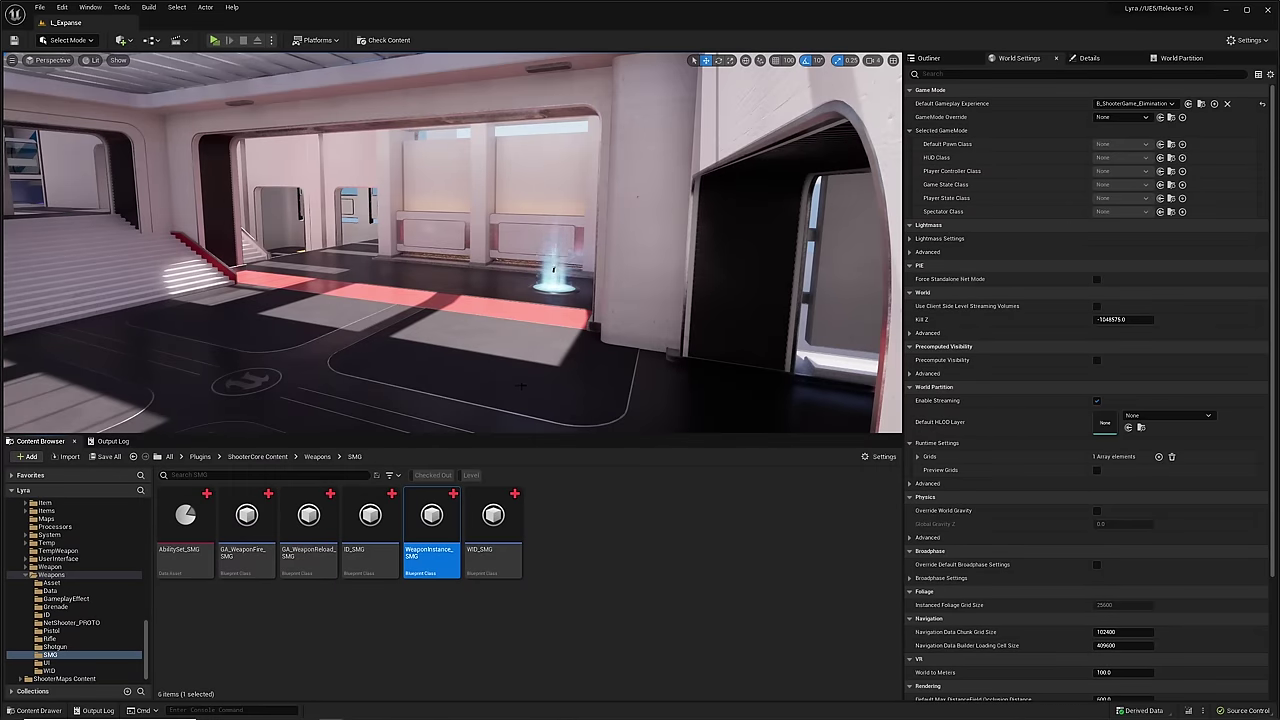
{"action": "mouse_move", "coordinate": [545, 327]}
{"action": "right_mouse_down"}
{"action": "mouse_move", "coordinate": [535, 307]}
{"action": "mouse_move", "coordinate": [547, 329]}
{"action": "mouse_move", "coordinate": [533, 328]}
{"action": "right_mouse_up"}
{"action": "key", "text": "w"}
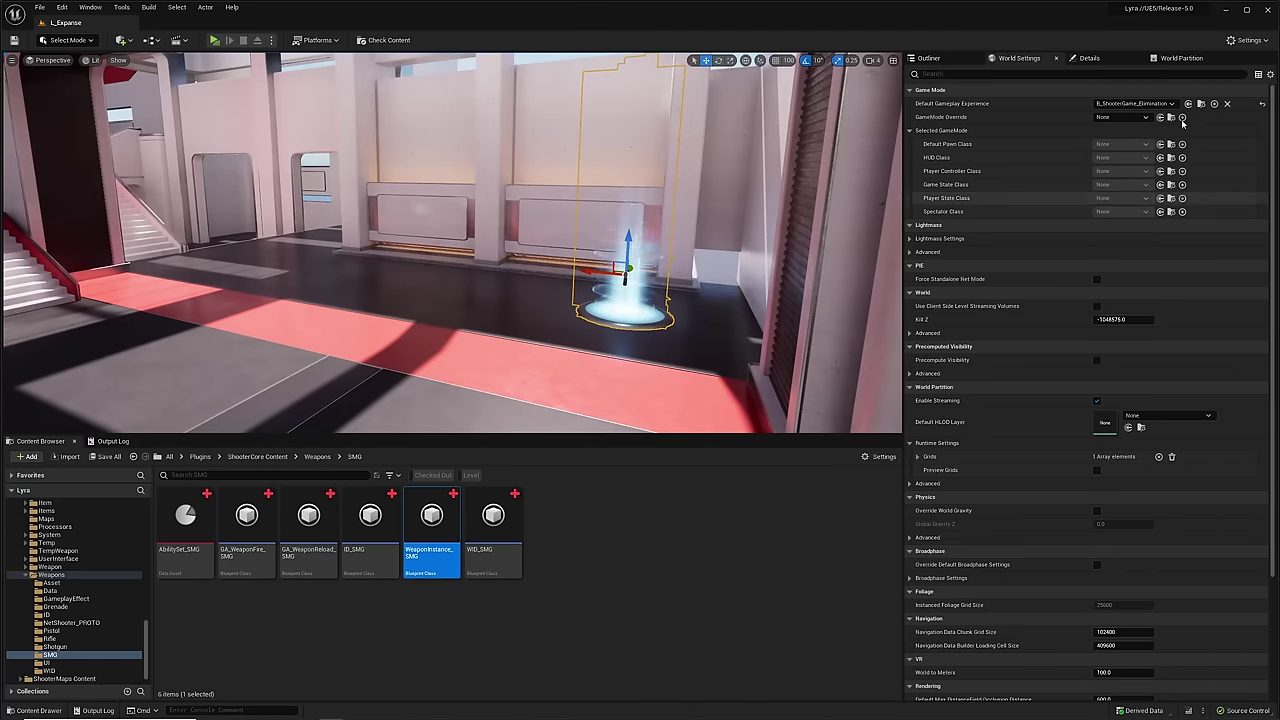
{"action": "left_click", "coordinate": [1089, 58]}
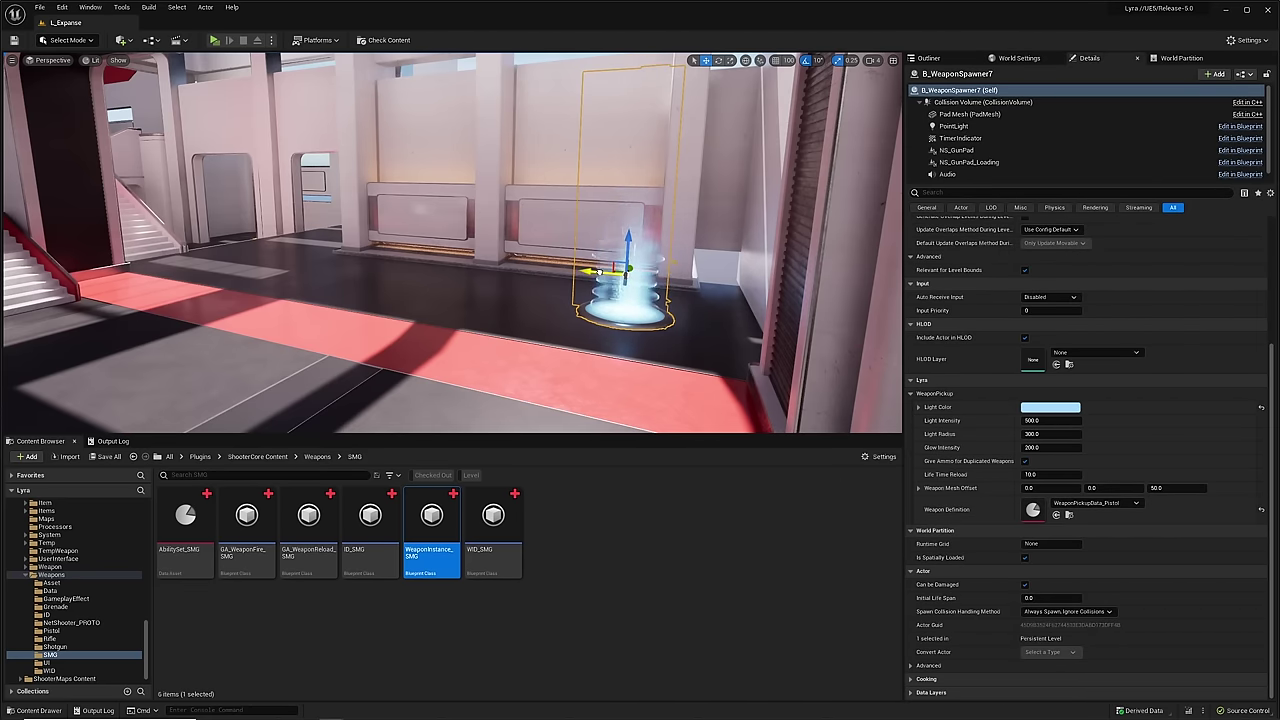
{"action": "left_click_drag", "start_coordinate": [598, 271], "coordinate": [242, 331], "text": "alt"}
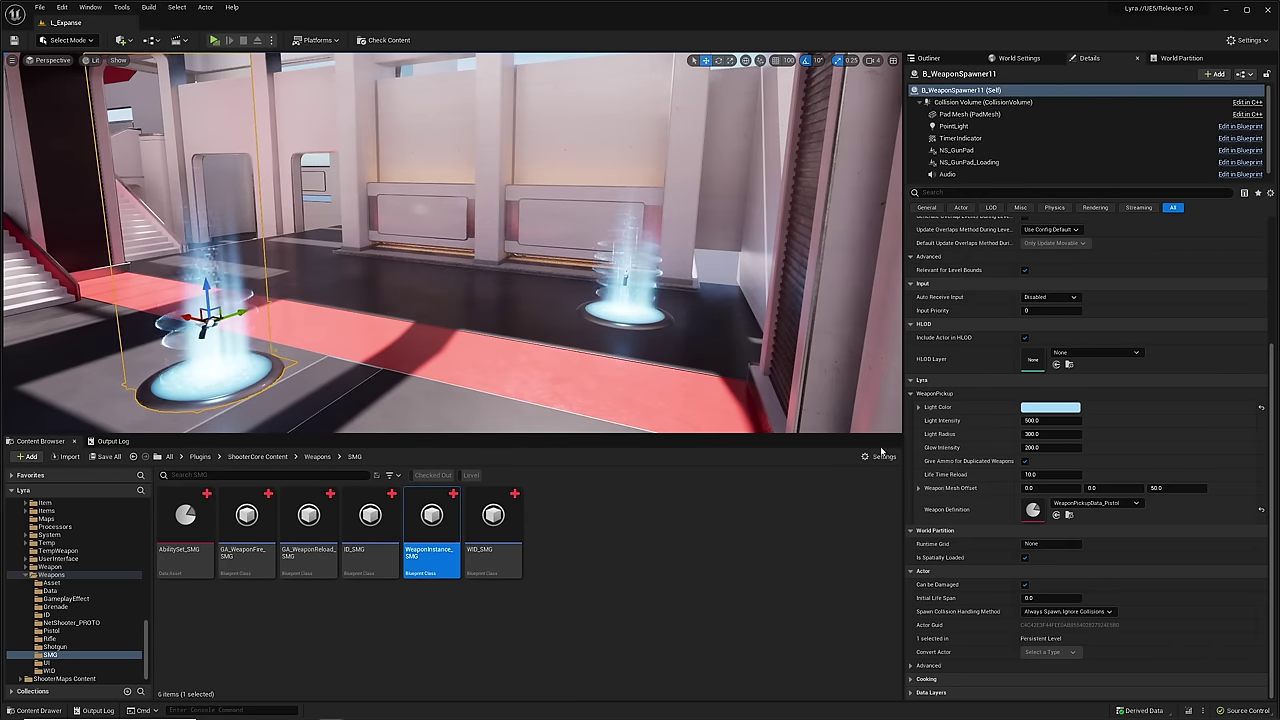
- Set the duplicated spawner's Light Color to orange-red, hex sRGB FF4E00FF
{"action": "left_click", "coordinate": [1046, 407]}
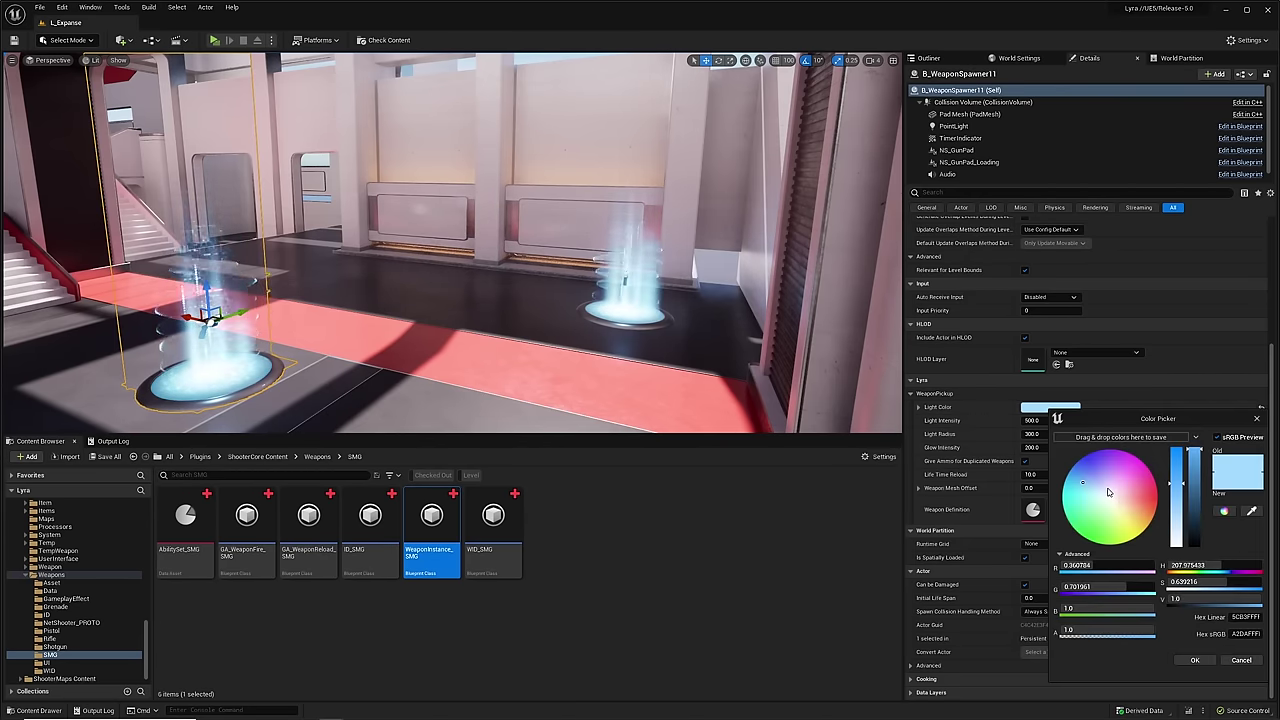
{"action": "left_click_drag", "start_coordinate": [1108, 492], "coordinate": [1157, 500]}
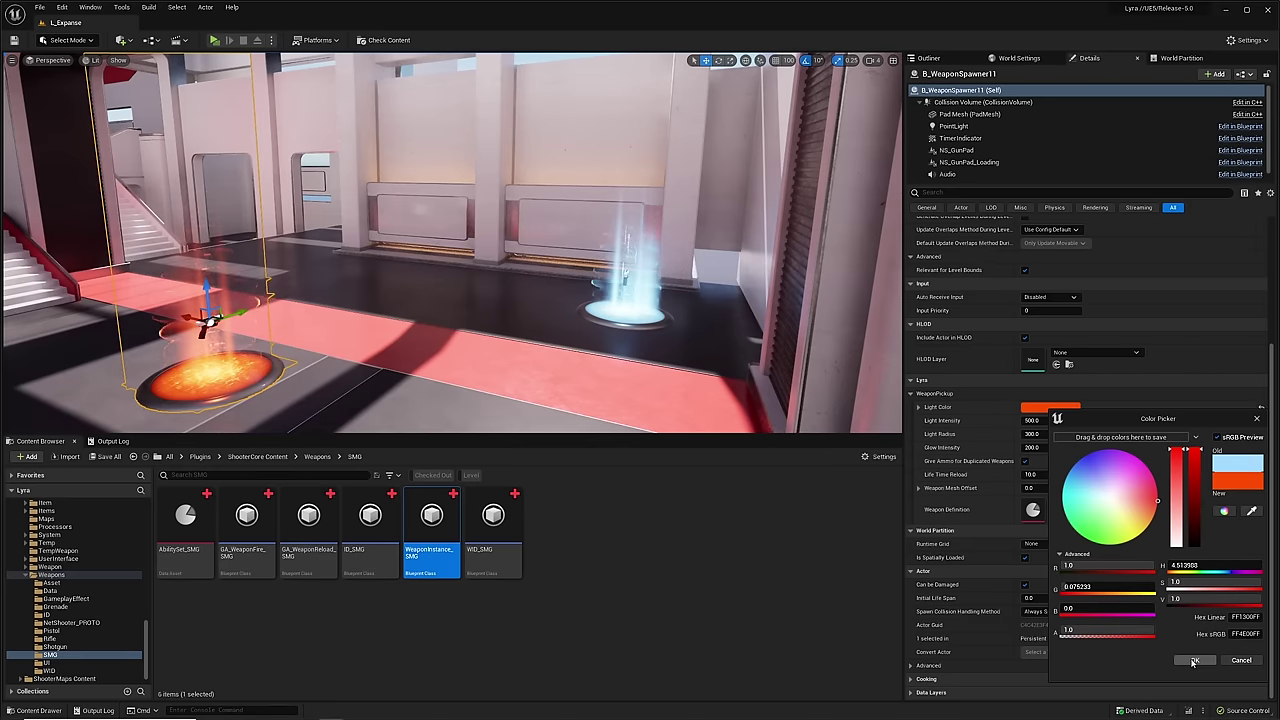
{"action": "left_click", "coordinate": [1194, 661]}
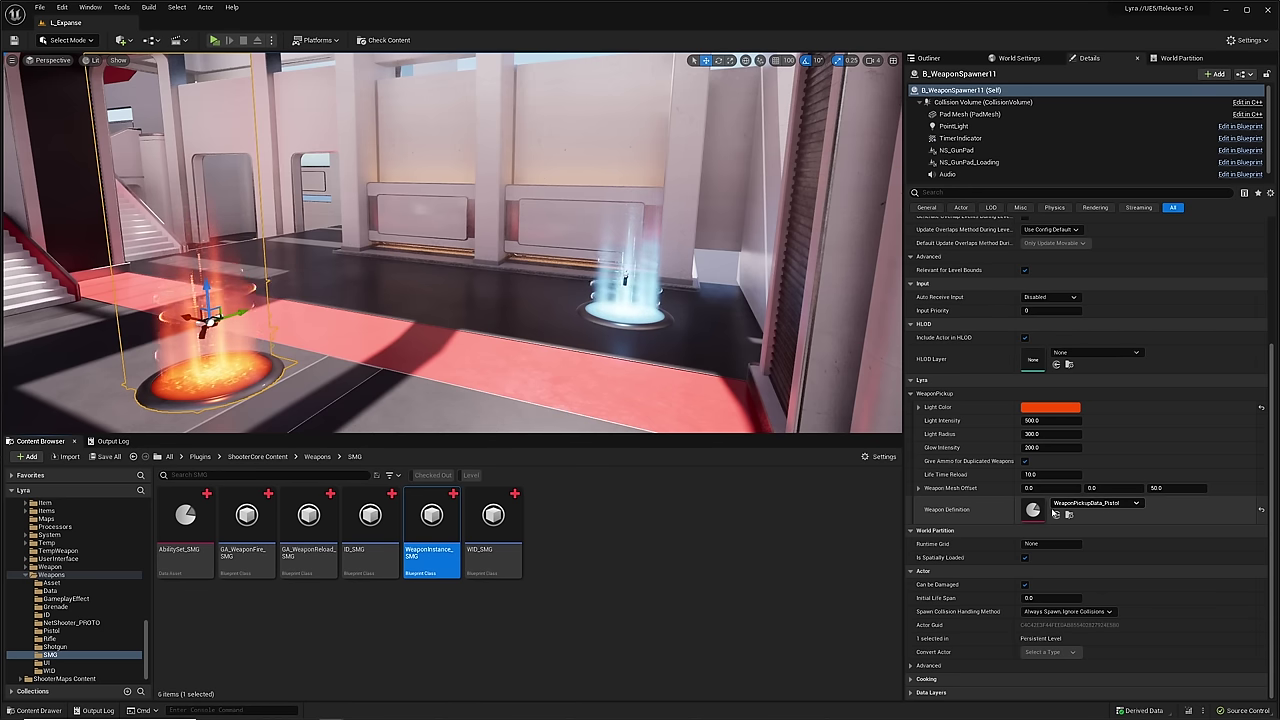
- Create a LyraWeaponPickupDefinition data asset named WEaponPickUpData_SMG in the SMG folder and open it
{"action": "right_click", "coordinate": [585, 514]}
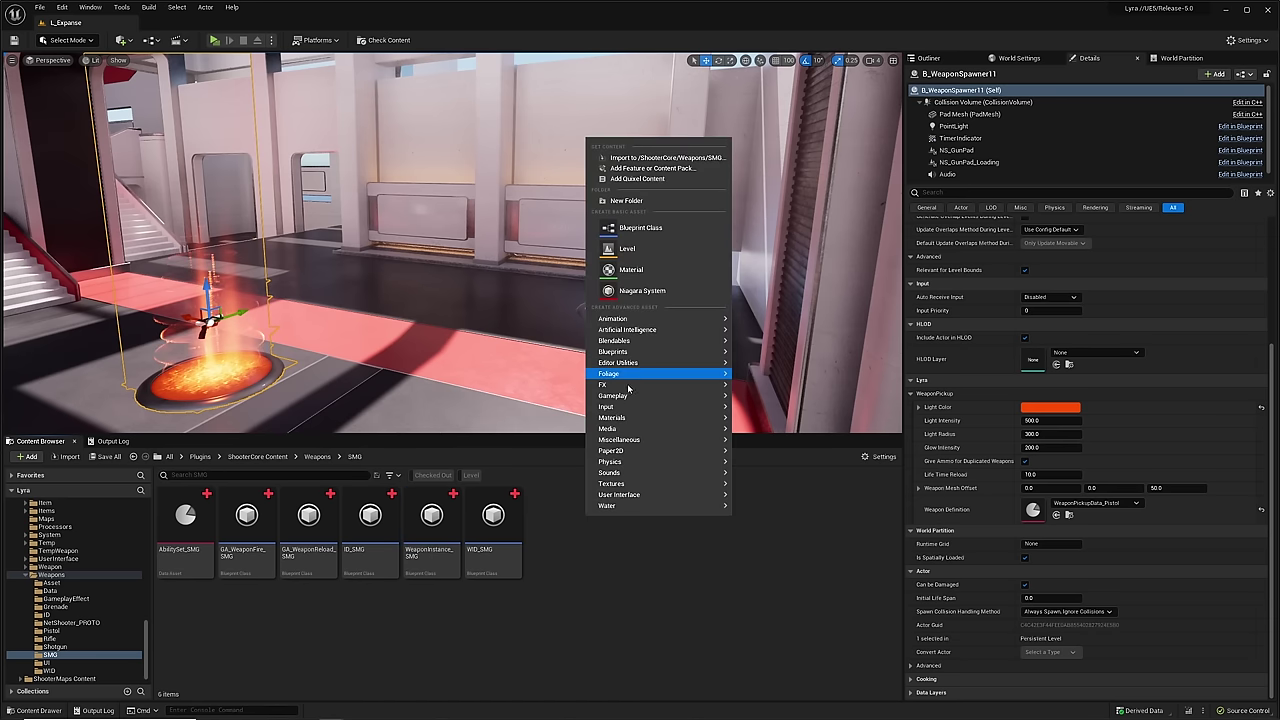
{"action": "mouse_move", "coordinate": [620, 441]}
{"action": "left_click", "coordinate": [778, 373]}
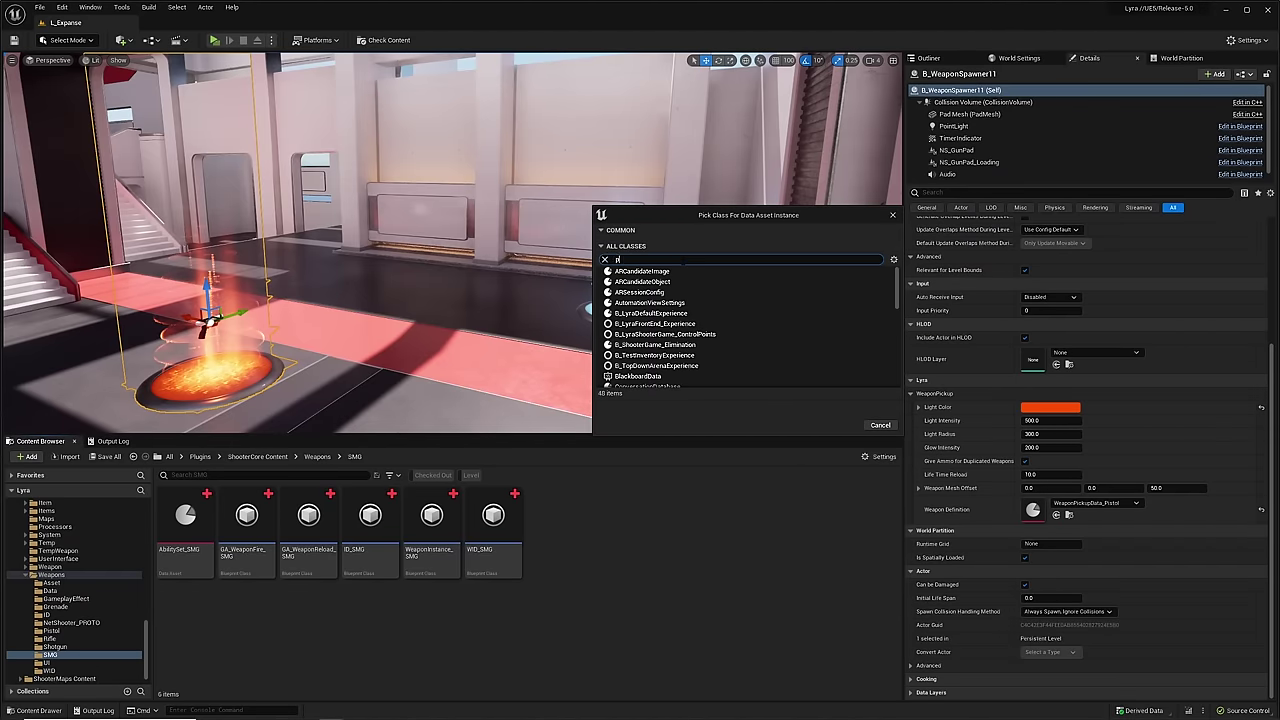
{"action": "type", "text": "pickup"}
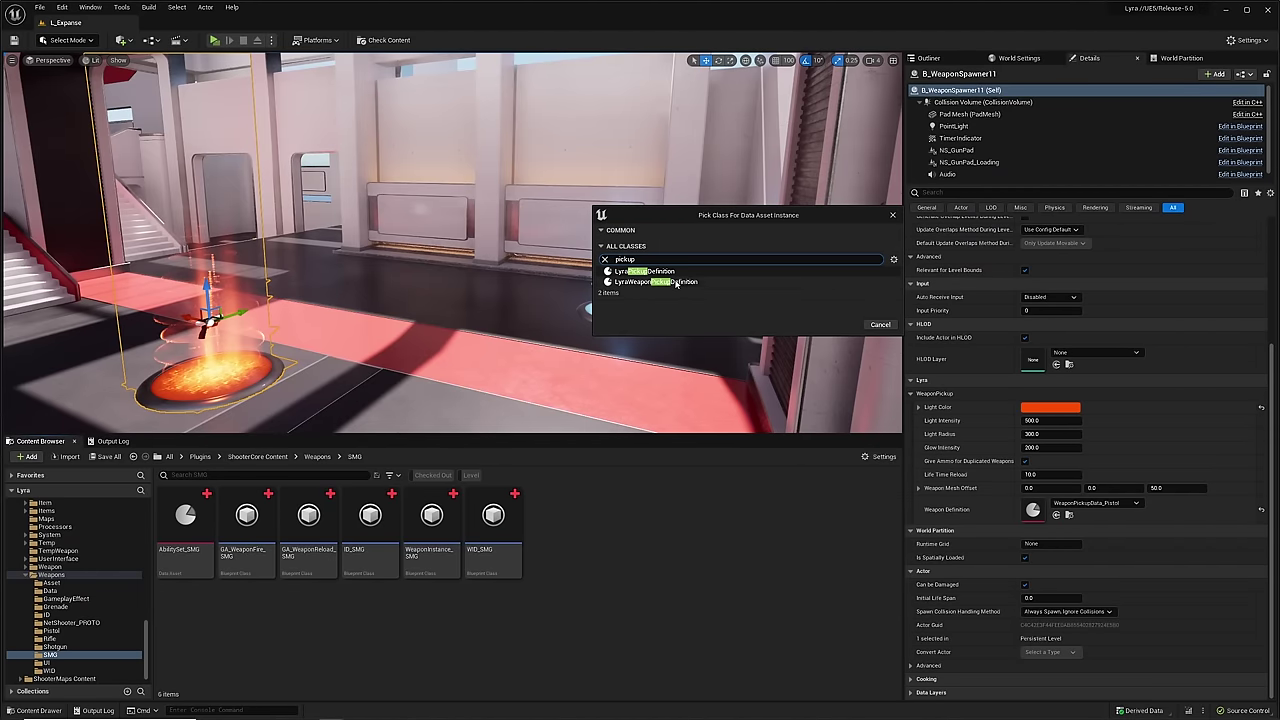
{"action": "left_click", "coordinate": [677, 283]}
{"action": "left_click", "coordinate": [842, 325]}
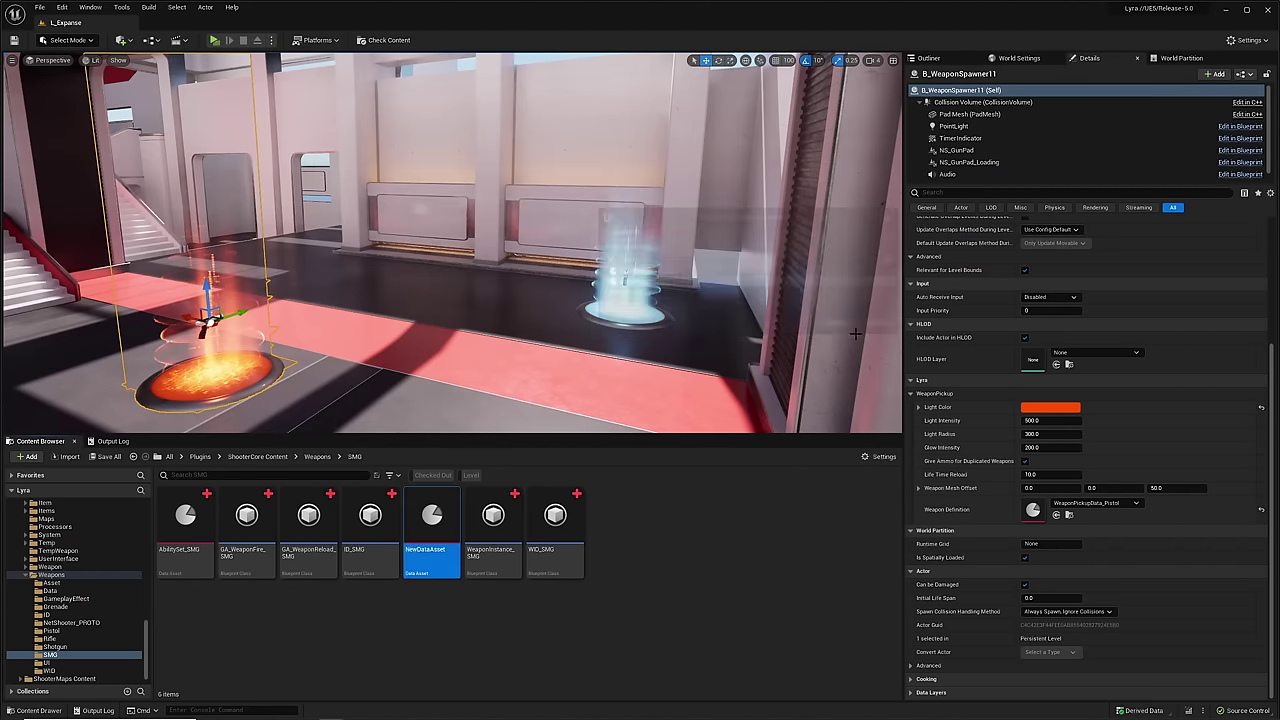
{"action": "type", "text": "WEaponP"}
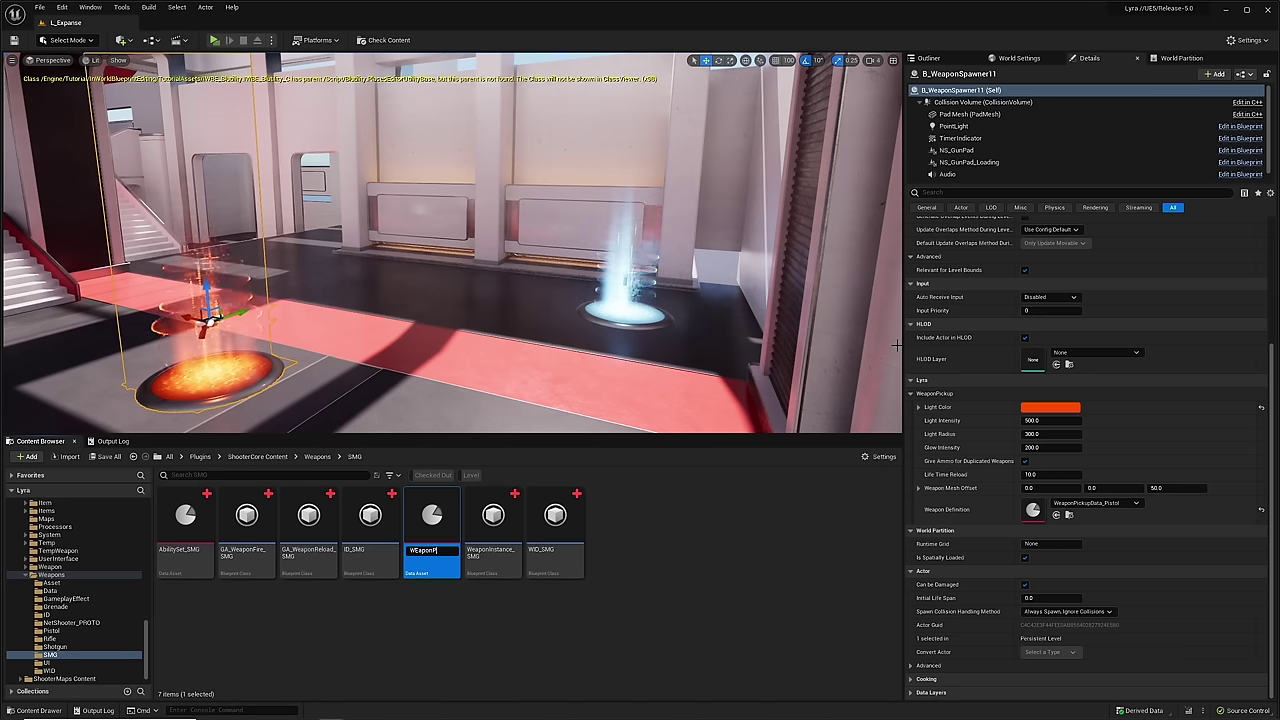
{"action": "type", "text": "ickUpData_SMG"}
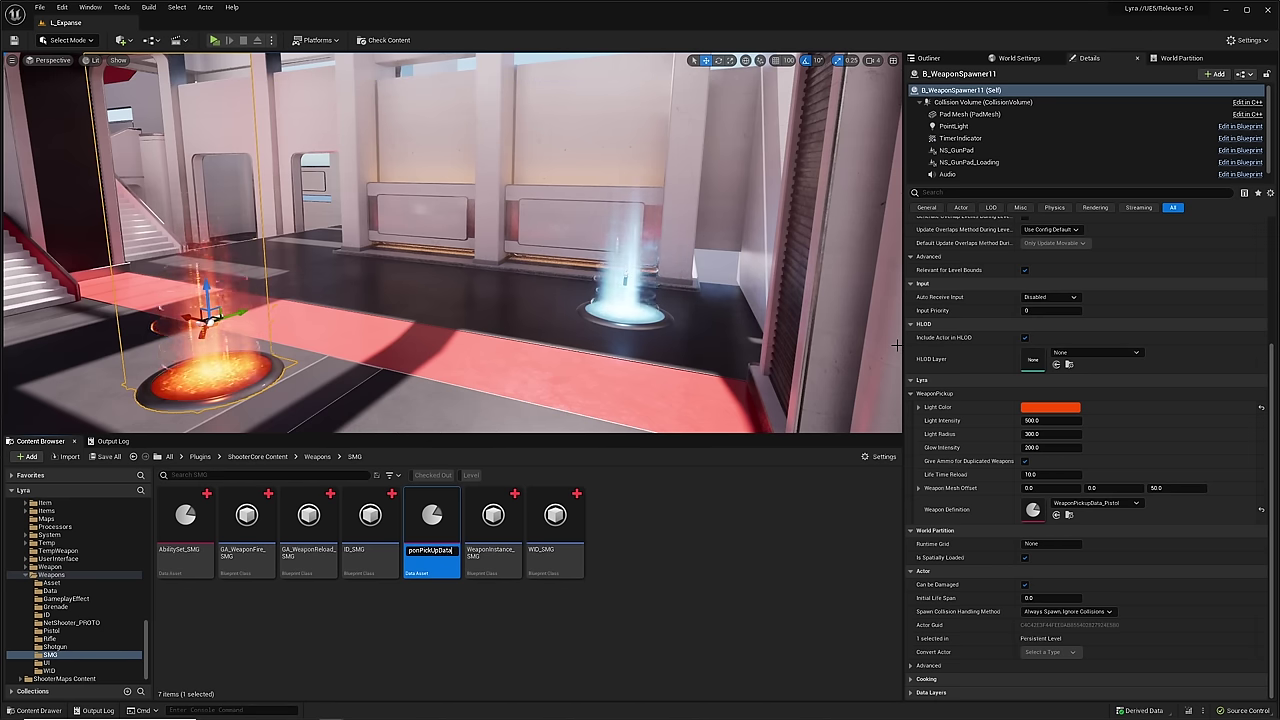
{"action": "key", "text": "Return"}
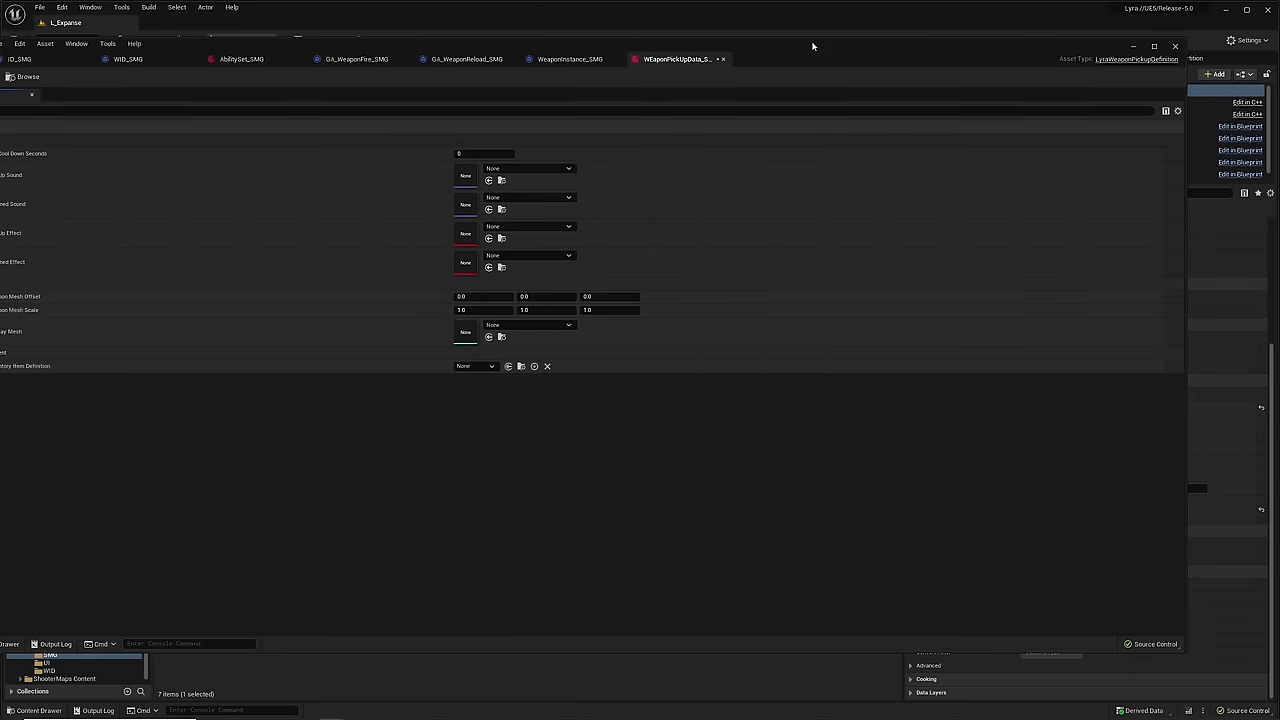
- Set the pickup data's Spawn Cool Down Seconds to 10 and its Picked Up Sound to Lyra_BasePickup_01
{"action": "left_click_drag", "start_coordinate": [812, 46], "coordinate": [882, 42]}
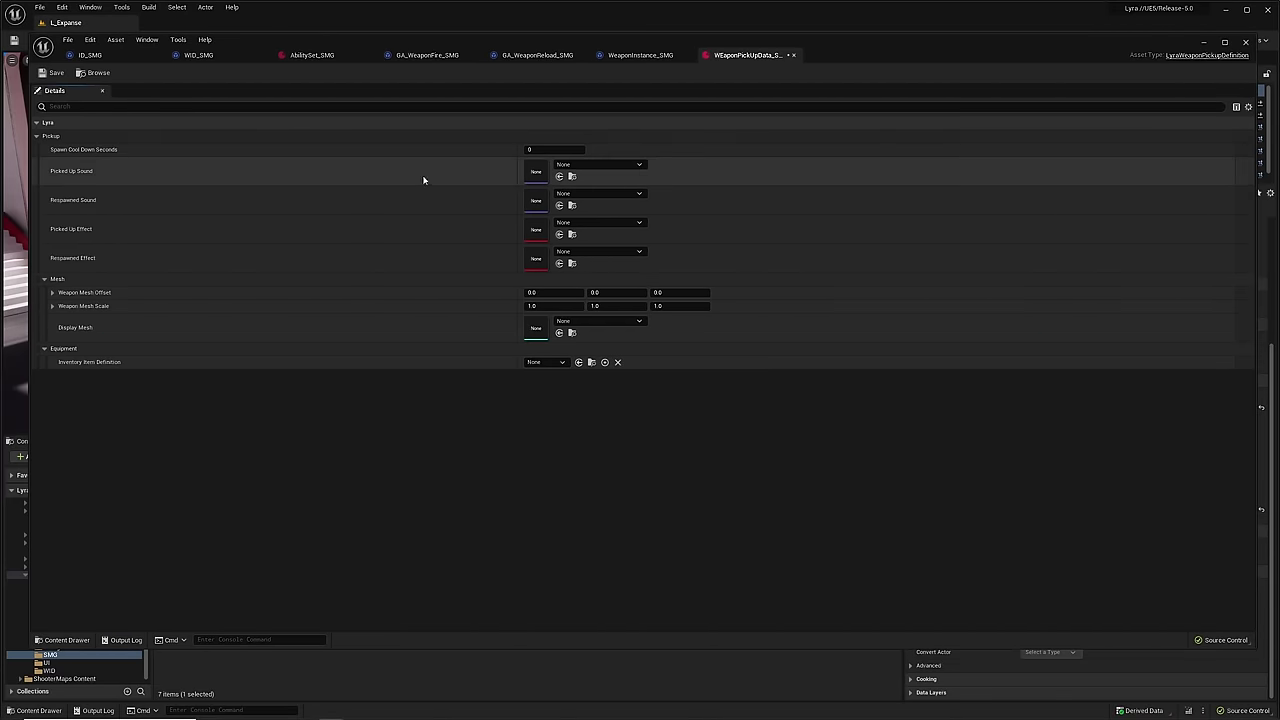
{"action": "left_click", "coordinate": [555, 150]}
{"action": "left_click", "coordinate": [602, 166]}
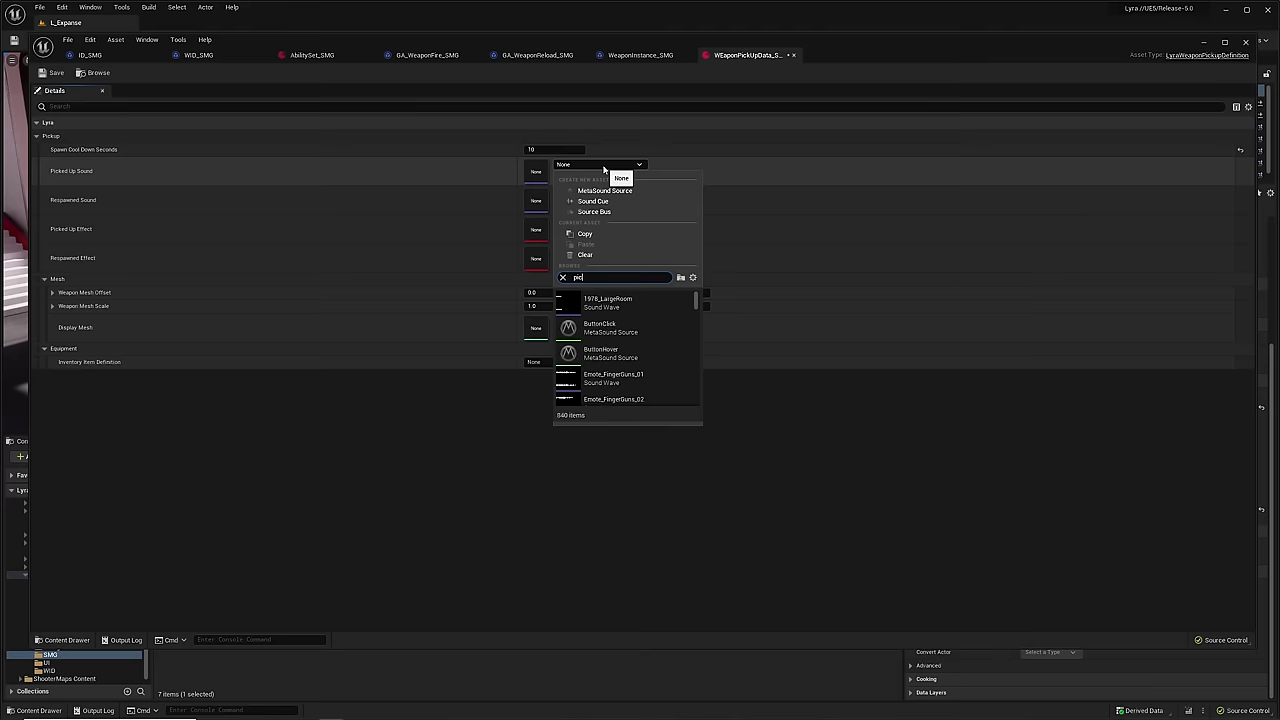
{"action": "type", "text": "picku"}
{"action": "left_click", "coordinate": [605, 302]}
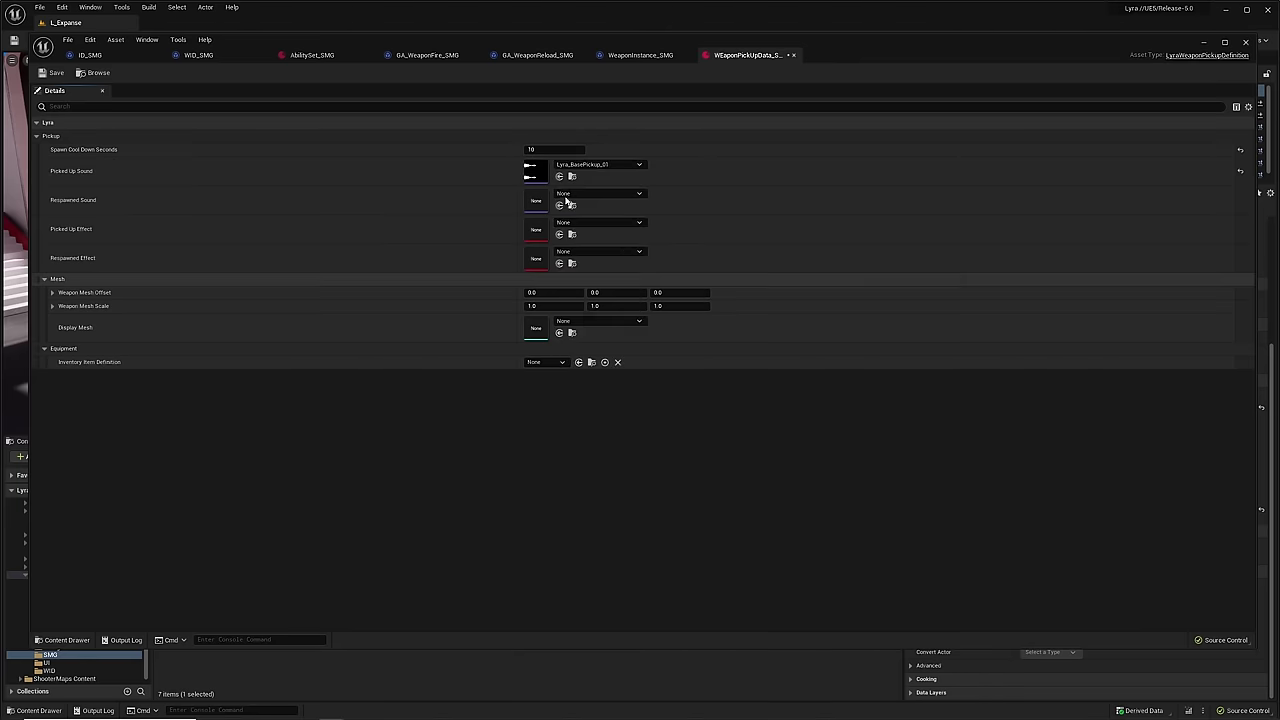
- Set the Respawned Sound of the pickup data to sfx_Character_RespawnTimer_meta
{"action": "left_click", "coordinate": [569, 194]}
{"action": "type", "text": "respawn"}
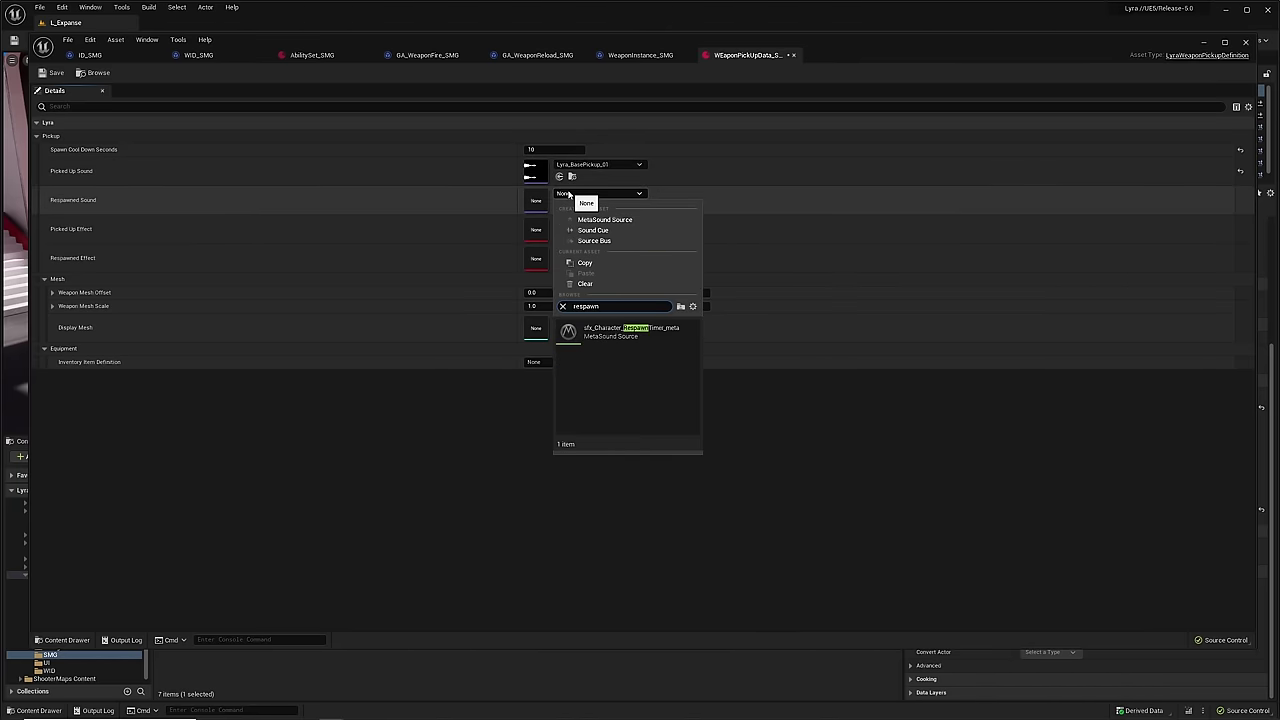
{"action": "left_click", "coordinate": [632, 328]}
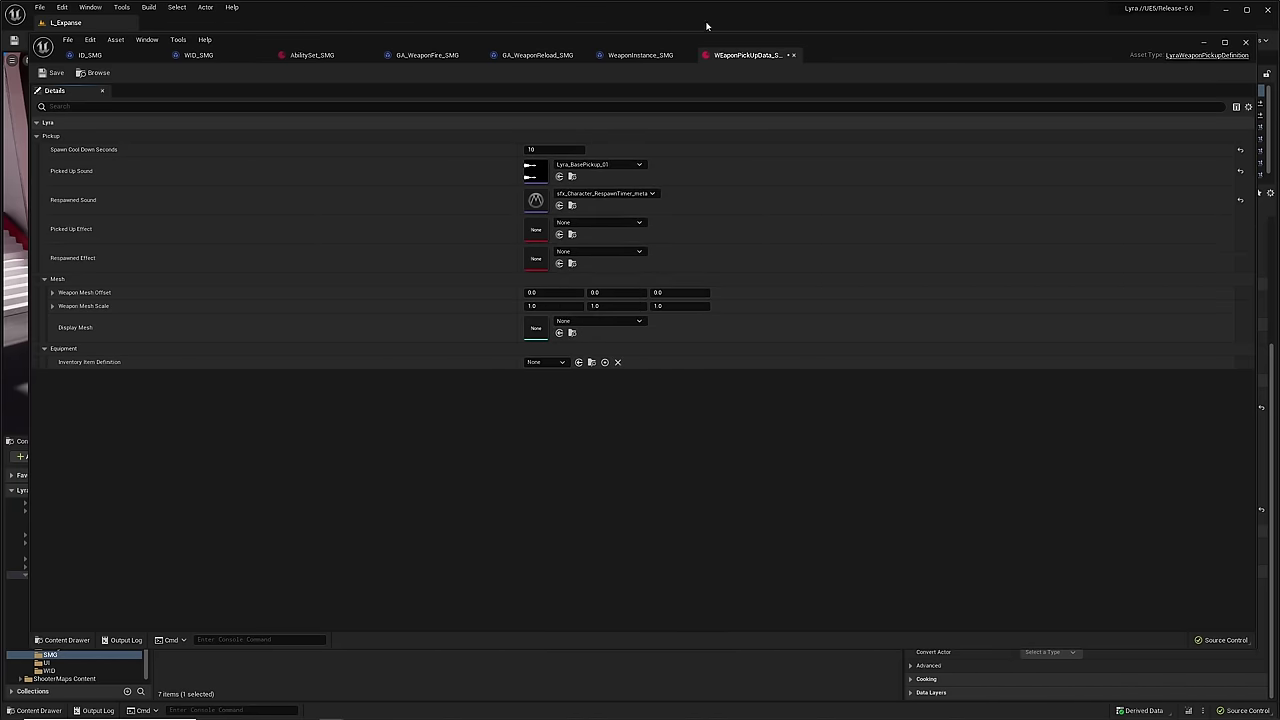
- Set the pickup data's Display Mesh to SM_Pistol and Inventory Item Definition to ID_SMG, then save the asset
{"action": "left_click_drag", "start_coordinate": [729, 40], "coordinate": [710, 381]}
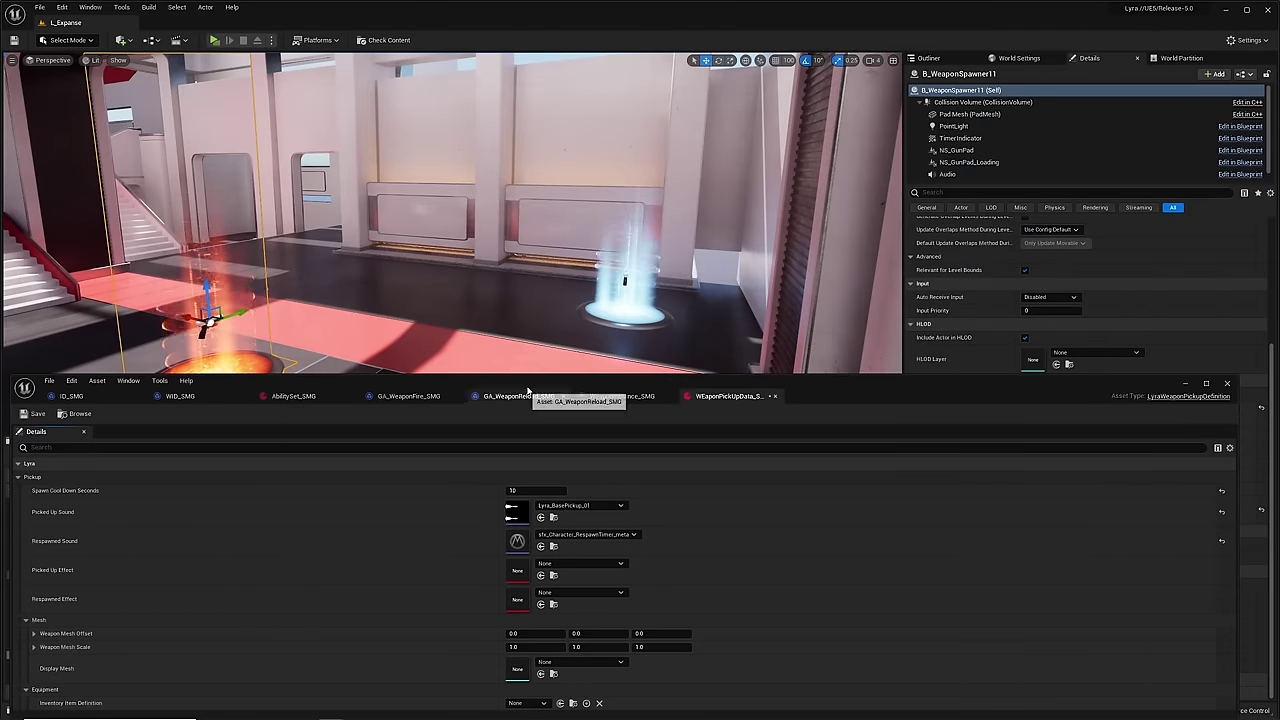
{"action": "left_click_drag", "start_coordinate": [534, 382], "coordinate": [604, 55]}
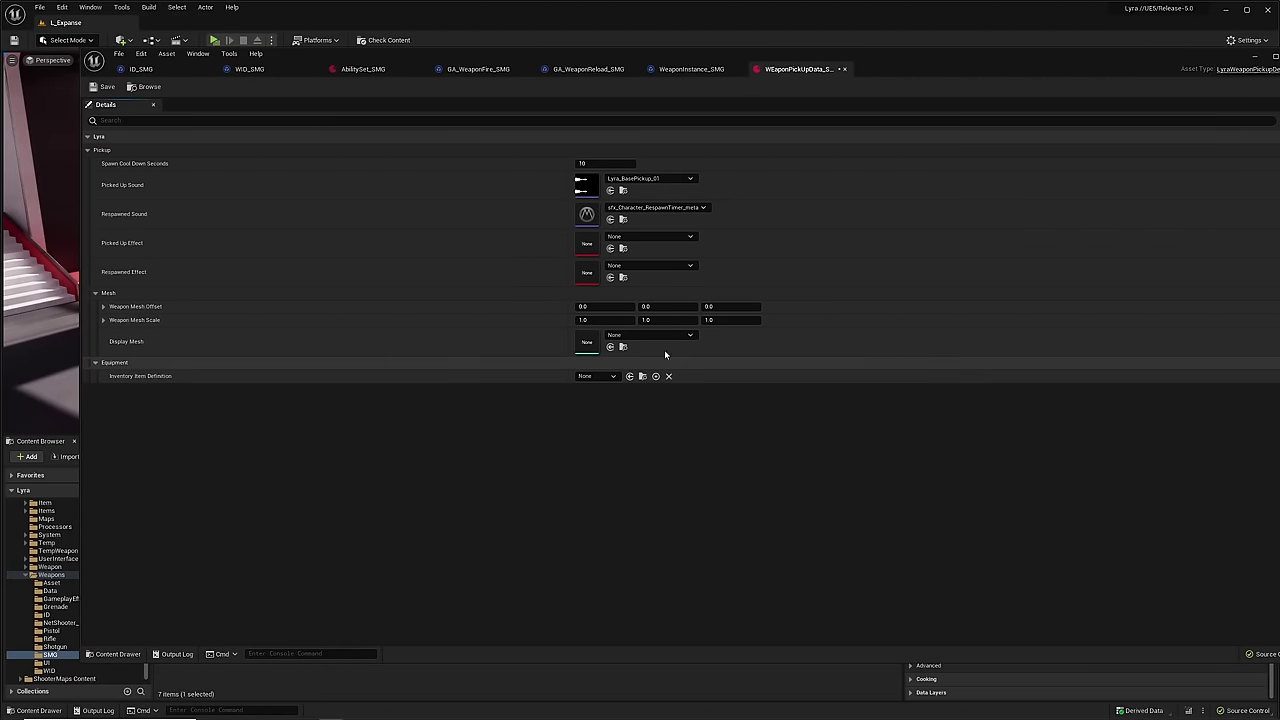
{"action": "left_click", "coordinate": [640, 335]}
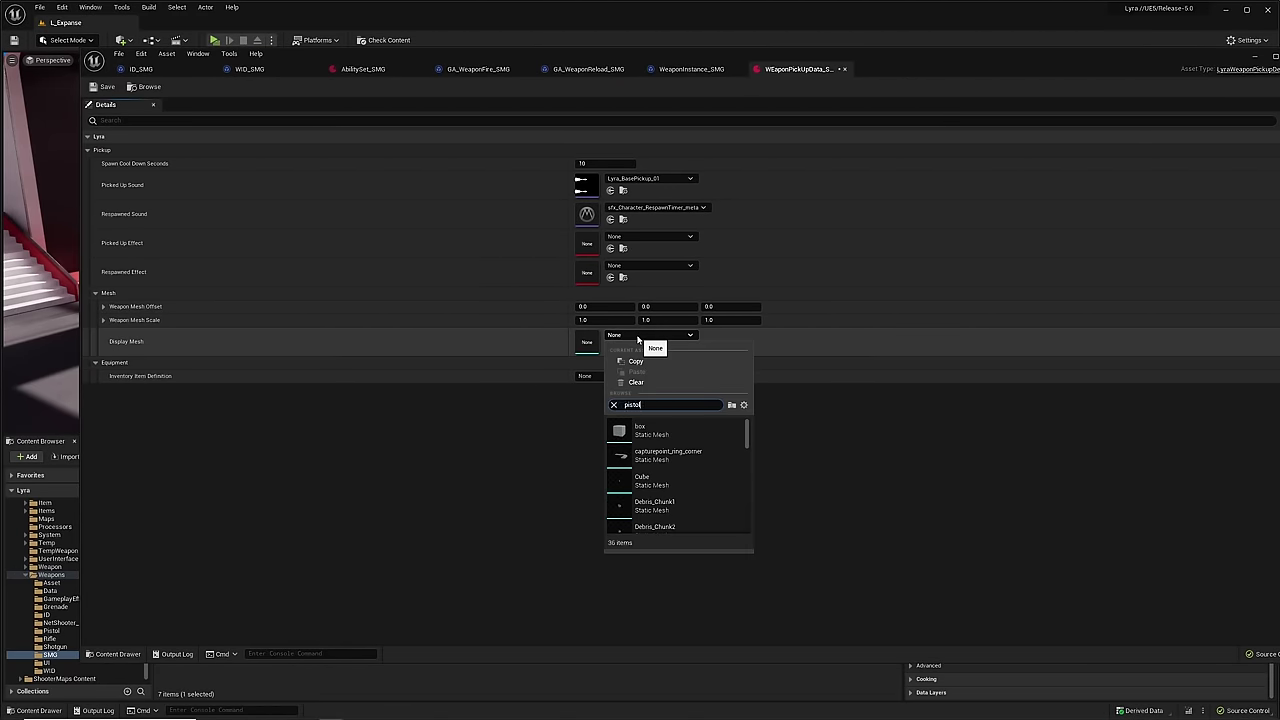
{"action": "left_click", "coordinate": [655, 436]}
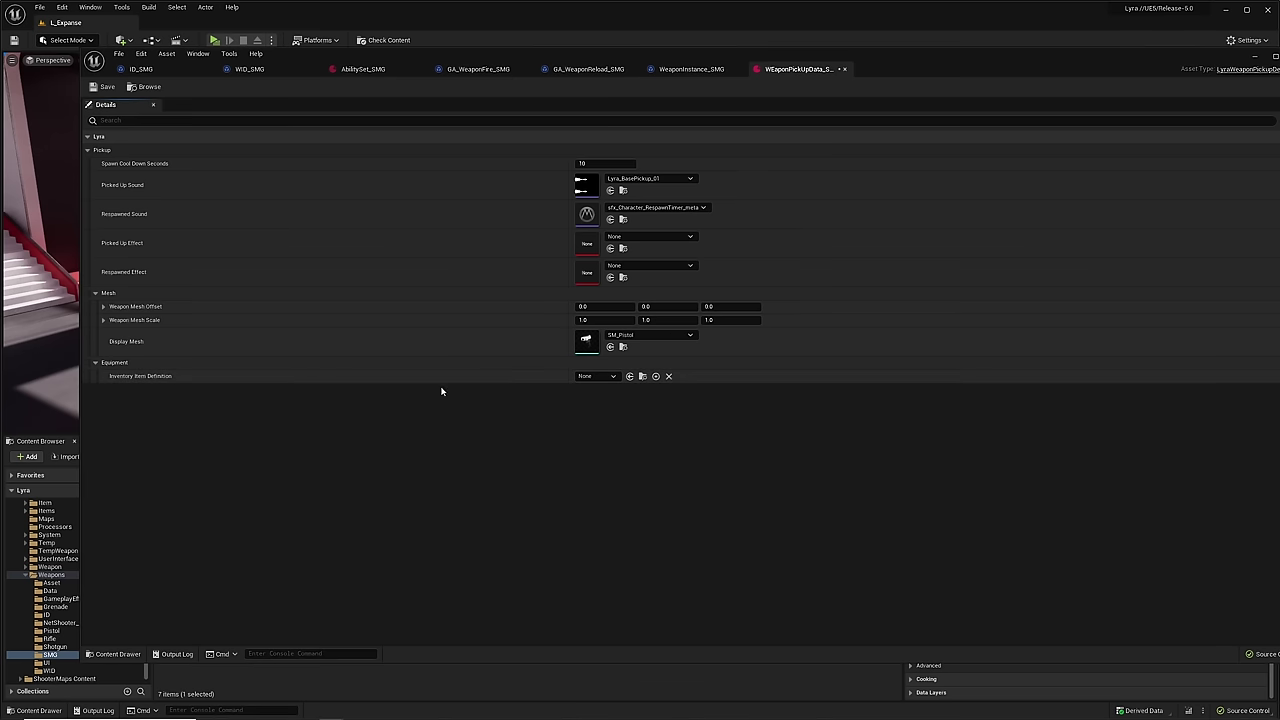
{"action": "left_click", "coordinate": [602, 376]}
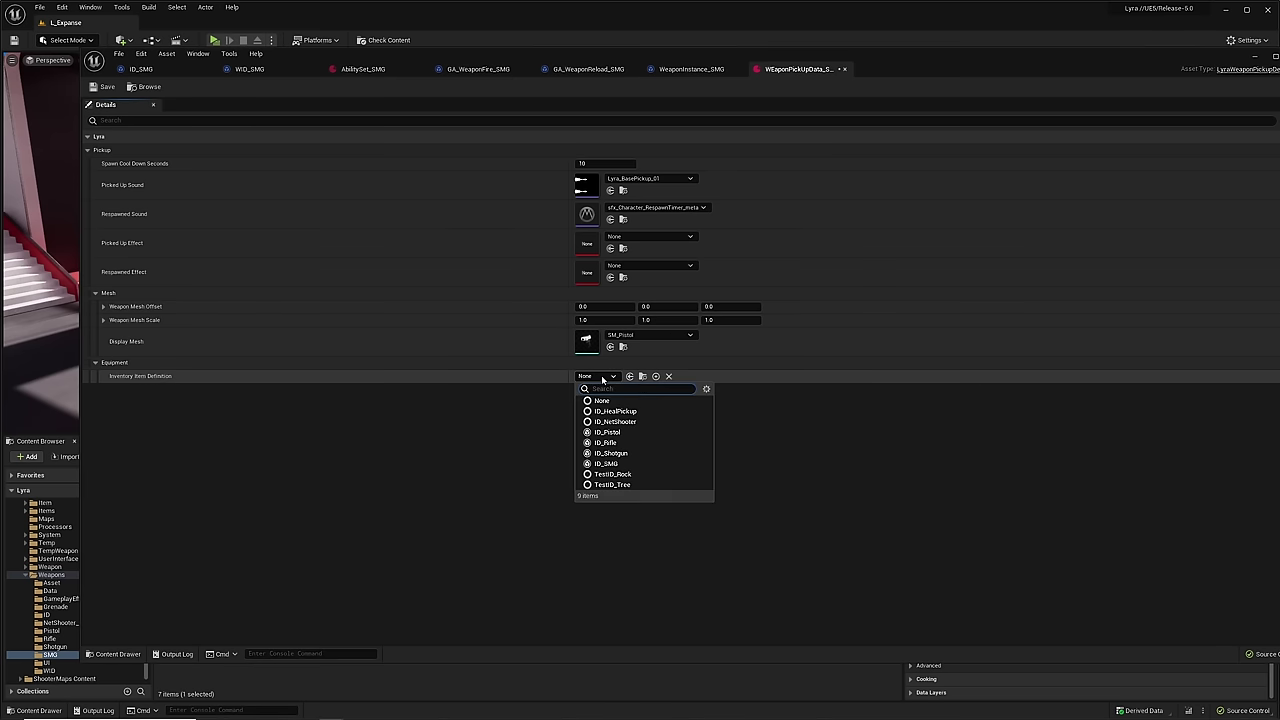
{"action": "left_click", "coordinate": [619, 464]}
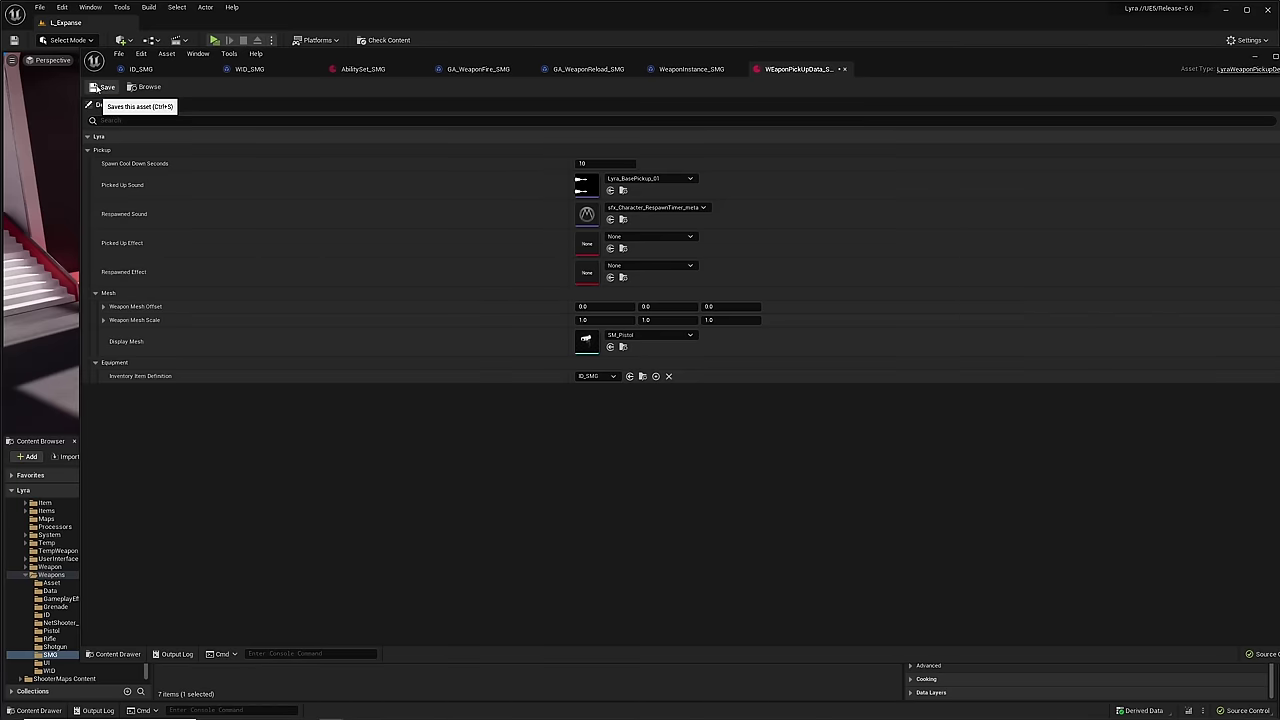
{"action": "key", "text": "ctrl+s"}
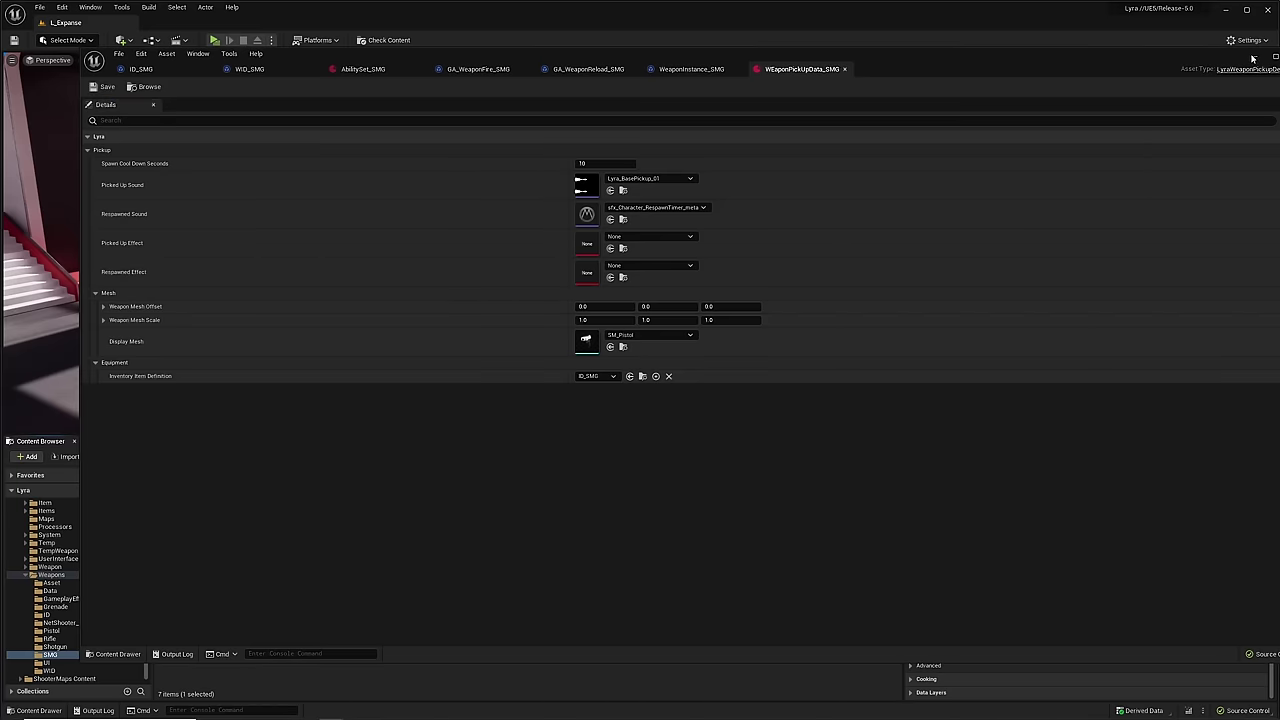
- Assign WEaponPickUpData_SMG as the Weapon Definition of the orange weapon spawner in the level
{"action": "left_click", "coordinate": [1253, 58]}
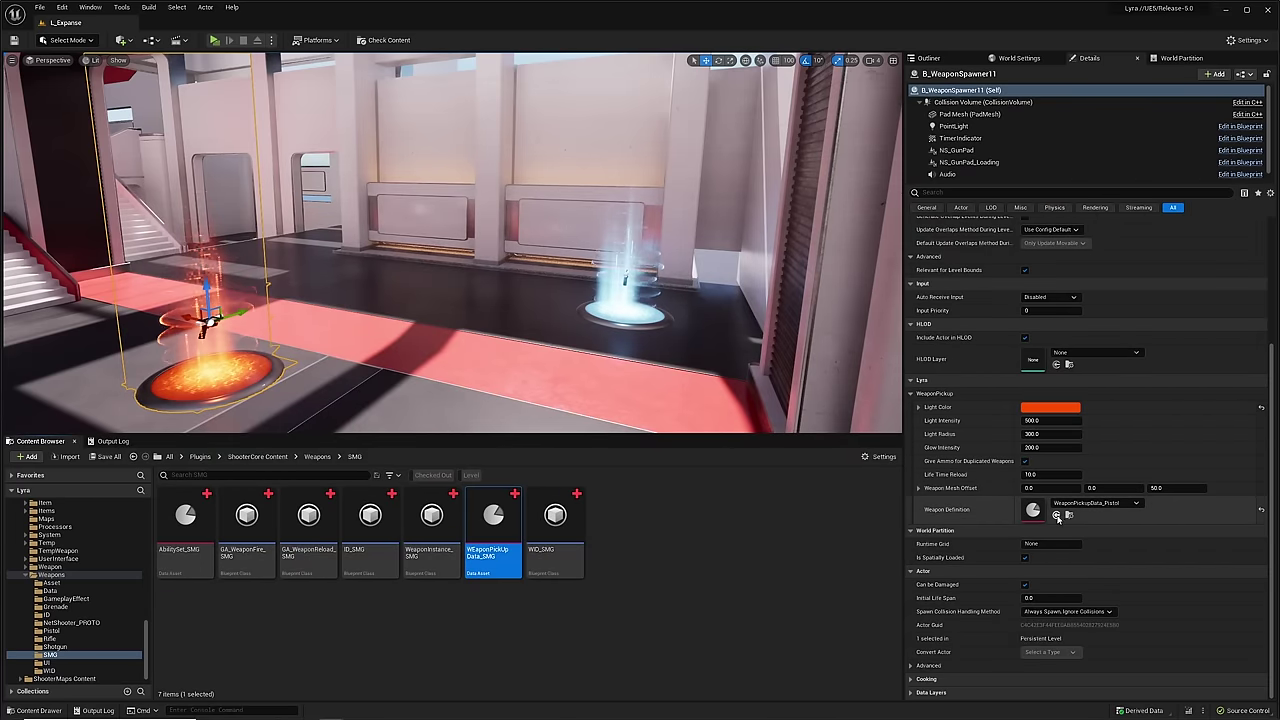
{"action": "left_click", "coordinate": [1056, 514]}
{"action": "key", "text": "f"}
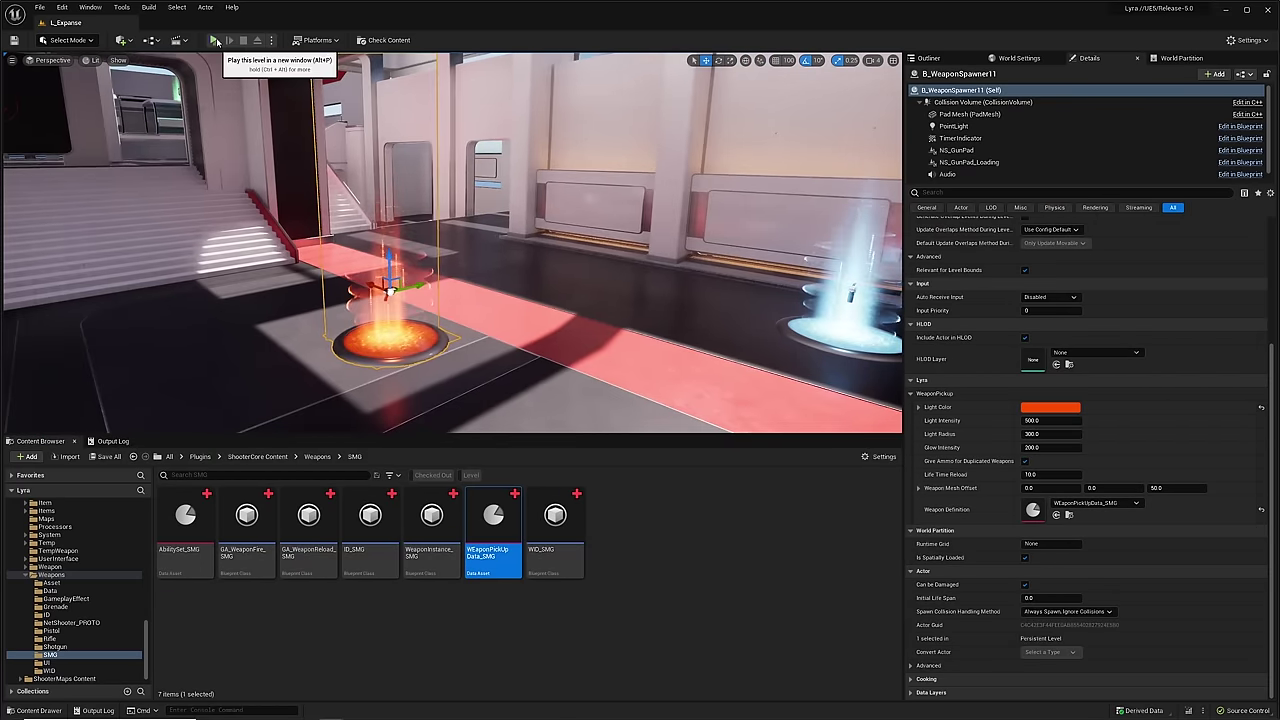
- Play-test the level in a new window and run the character to the orange weapon spawner
{"action": "key", "text": "alt+p"}
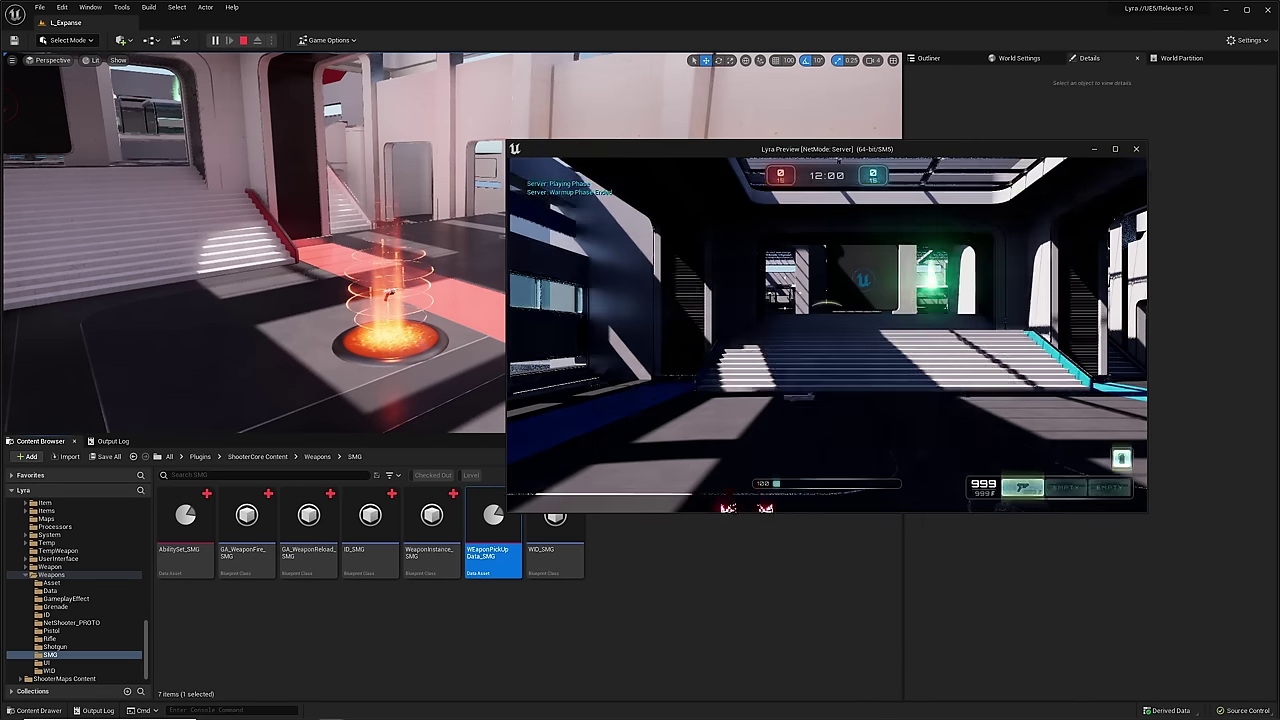
{"action": "key", "text": "w"}
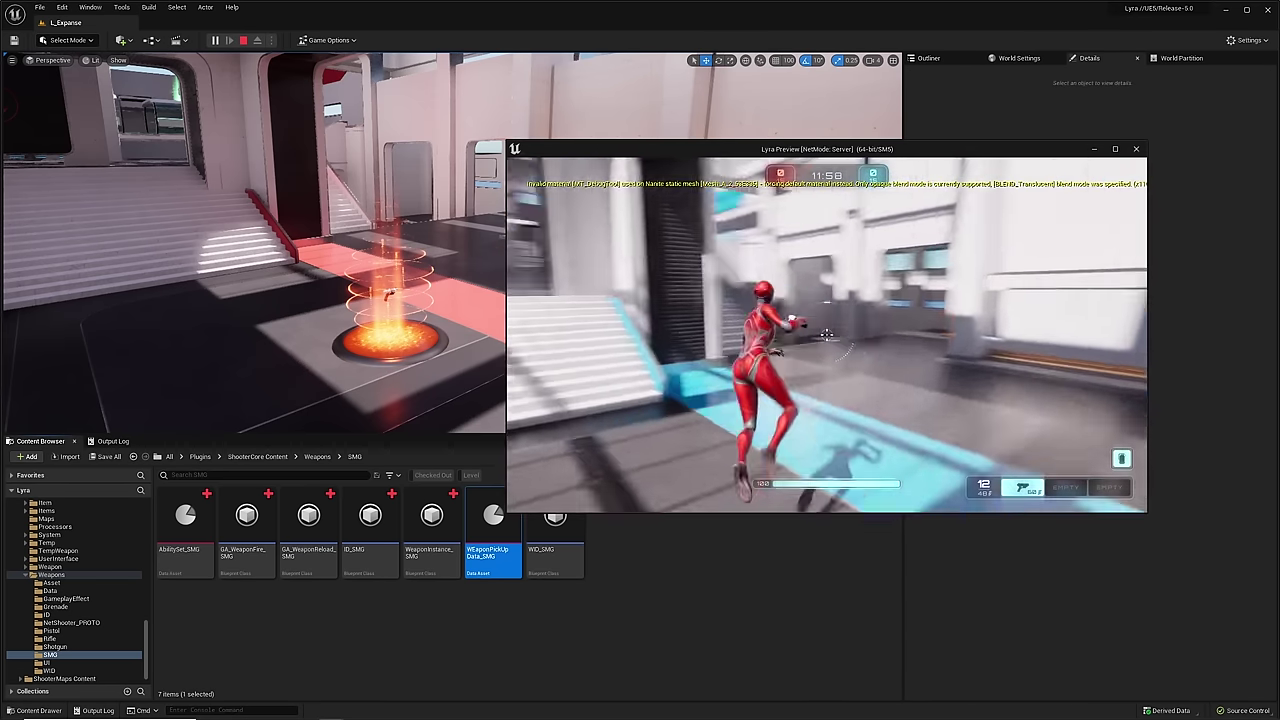
{"action": "key", "text": "w"}
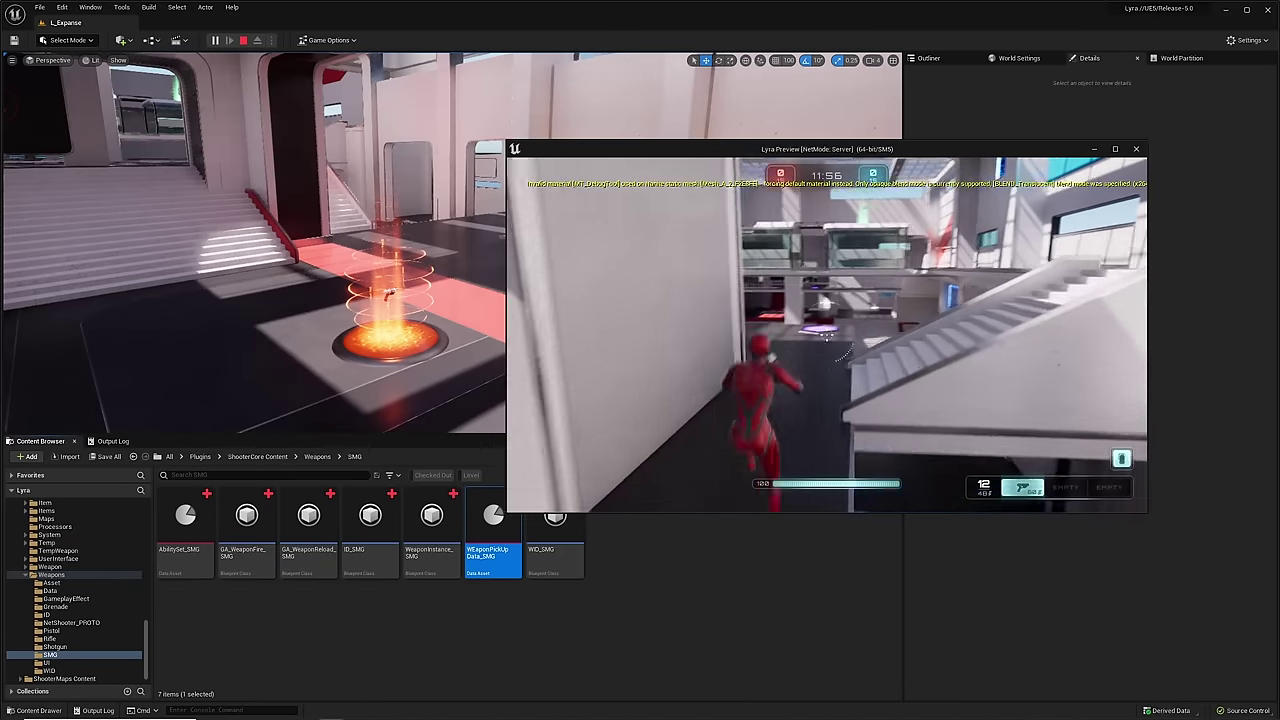
{"action": "key", "text": "w"}
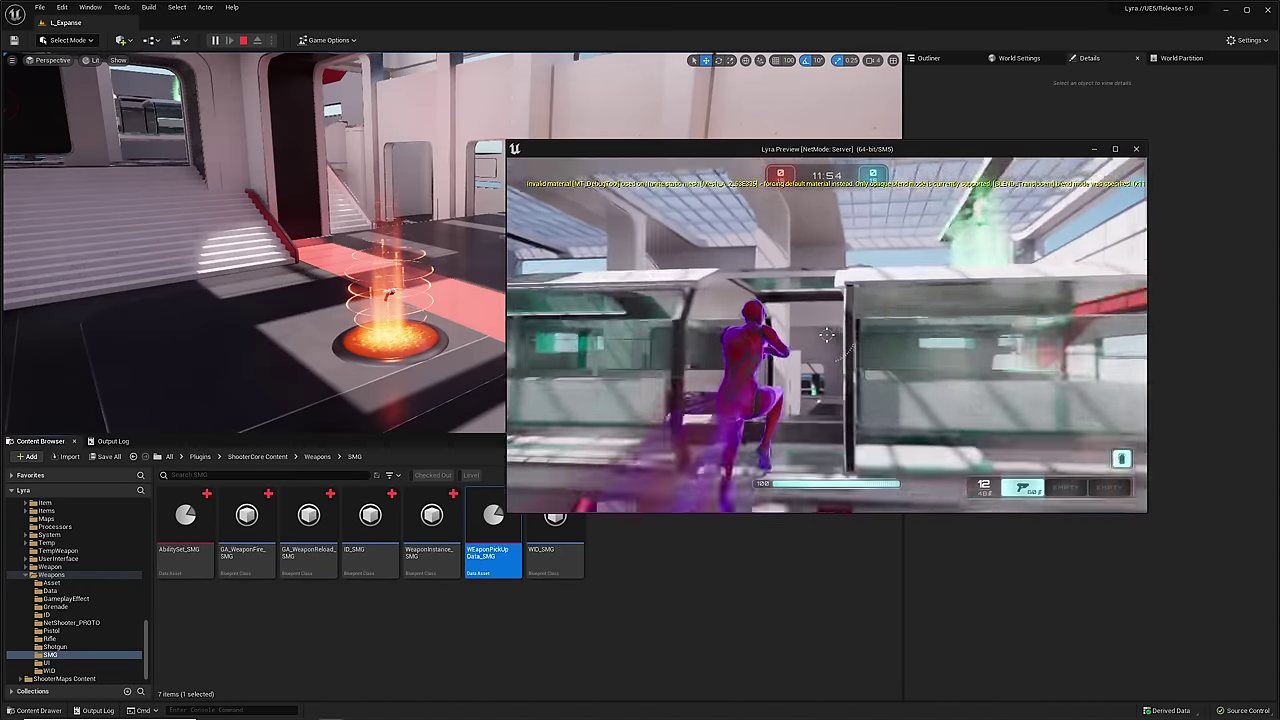
{"action": "key", "text": "w"}
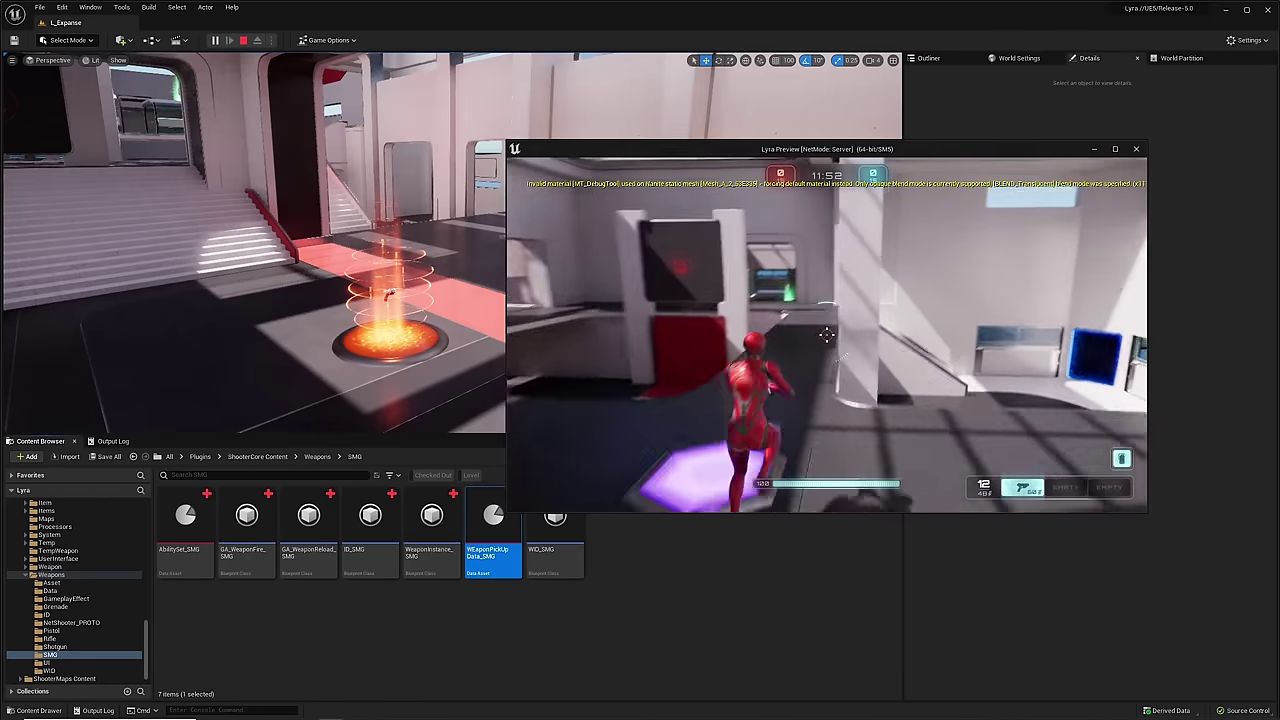
{"action": "key", "text": "w"}
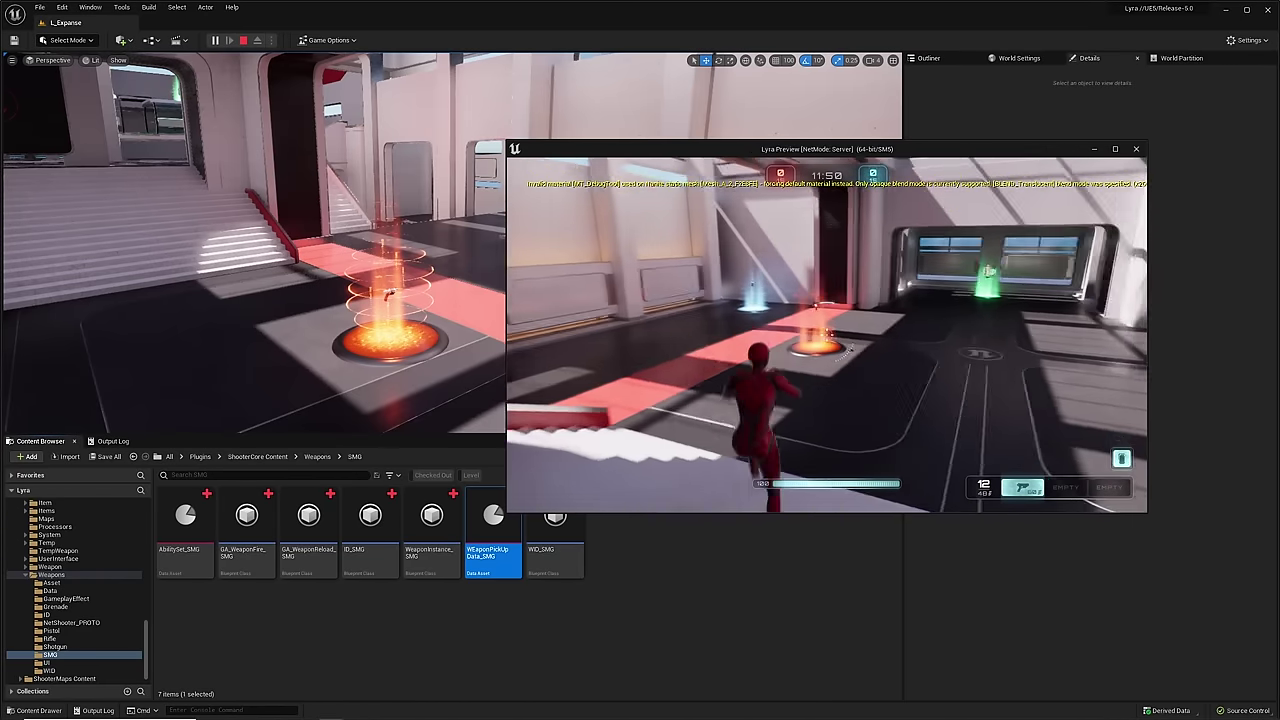
{"action": "key", "text": "w"}
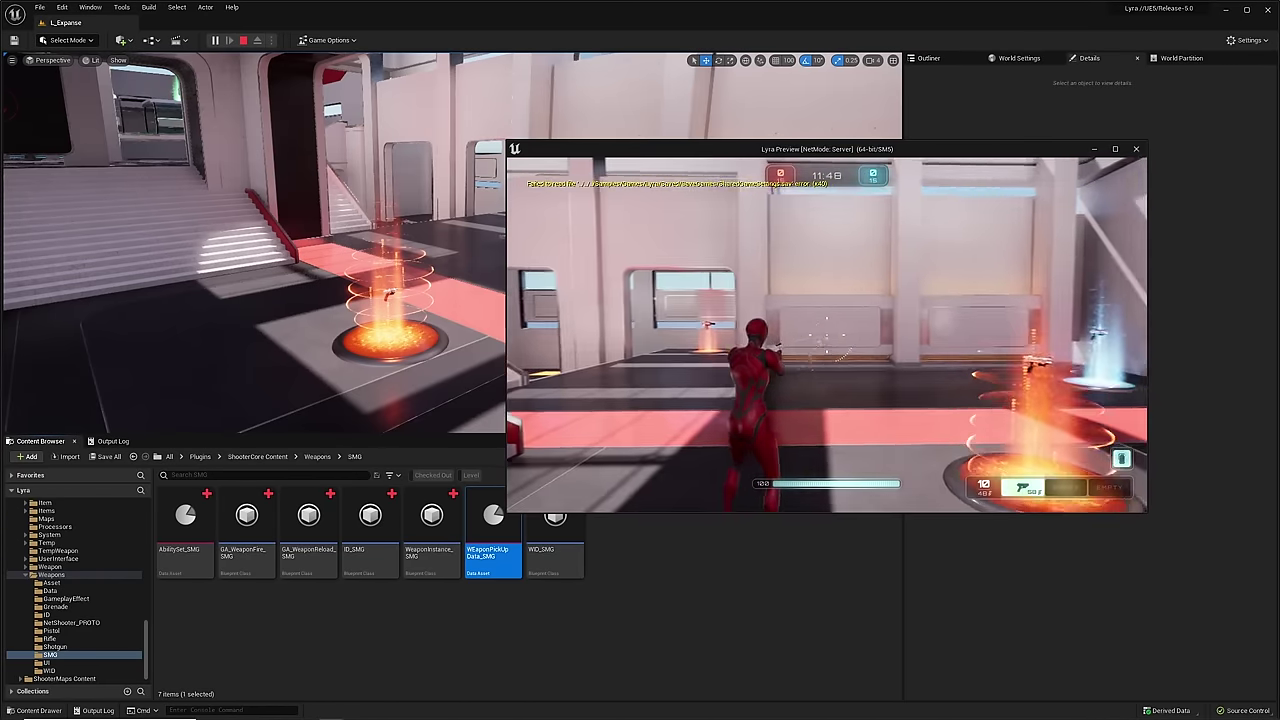
- Fire the pistol, pick up the SMG from the orange spawner and alternate between the first and second weapon slots
{"action": "left_click", "coordinate": [827, 335]}
{"action": "left_click", "coordinate": [827, 335]}
{"action": "key", "text": "w"}
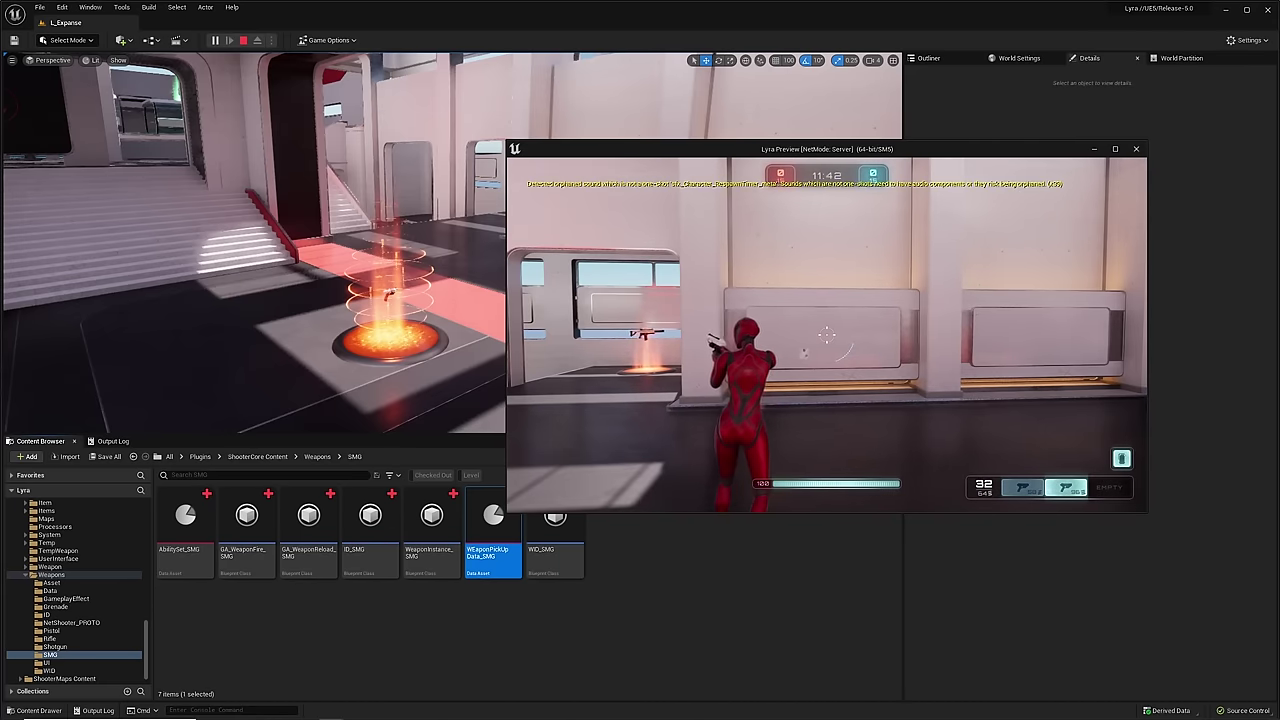
{"action": "key", "text": "a"}
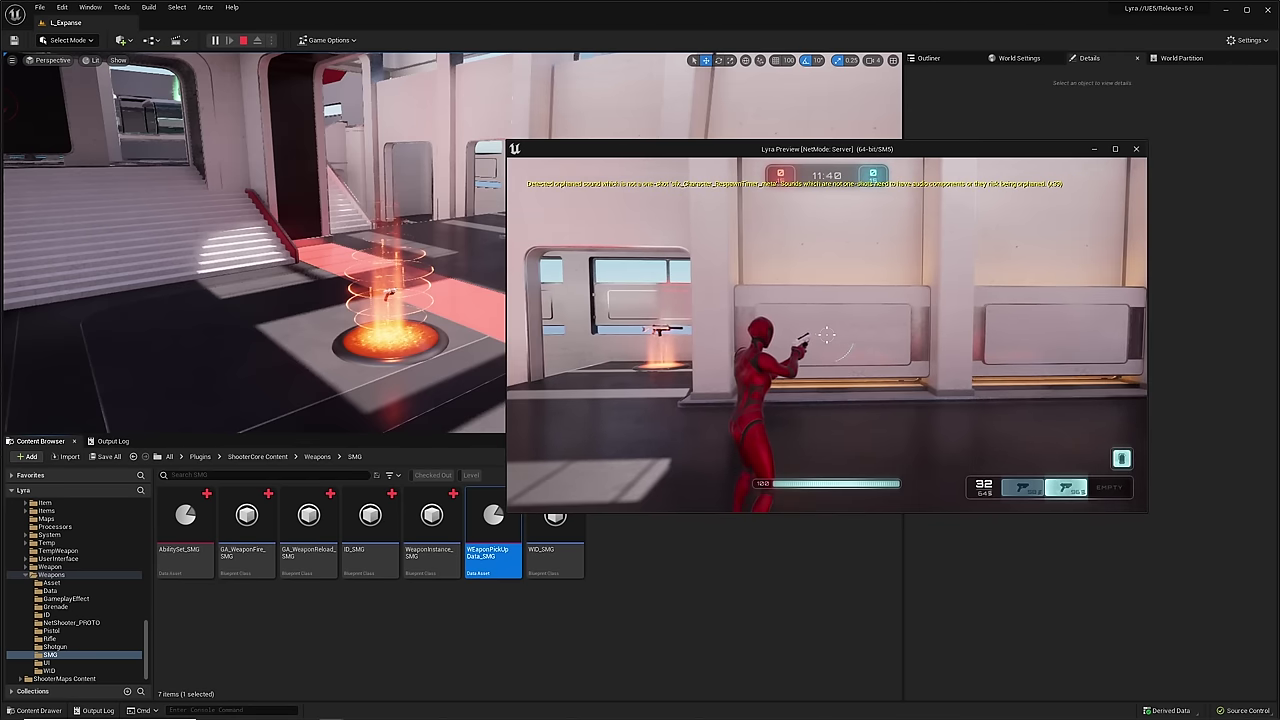
{"action": "key", "text": "1"}
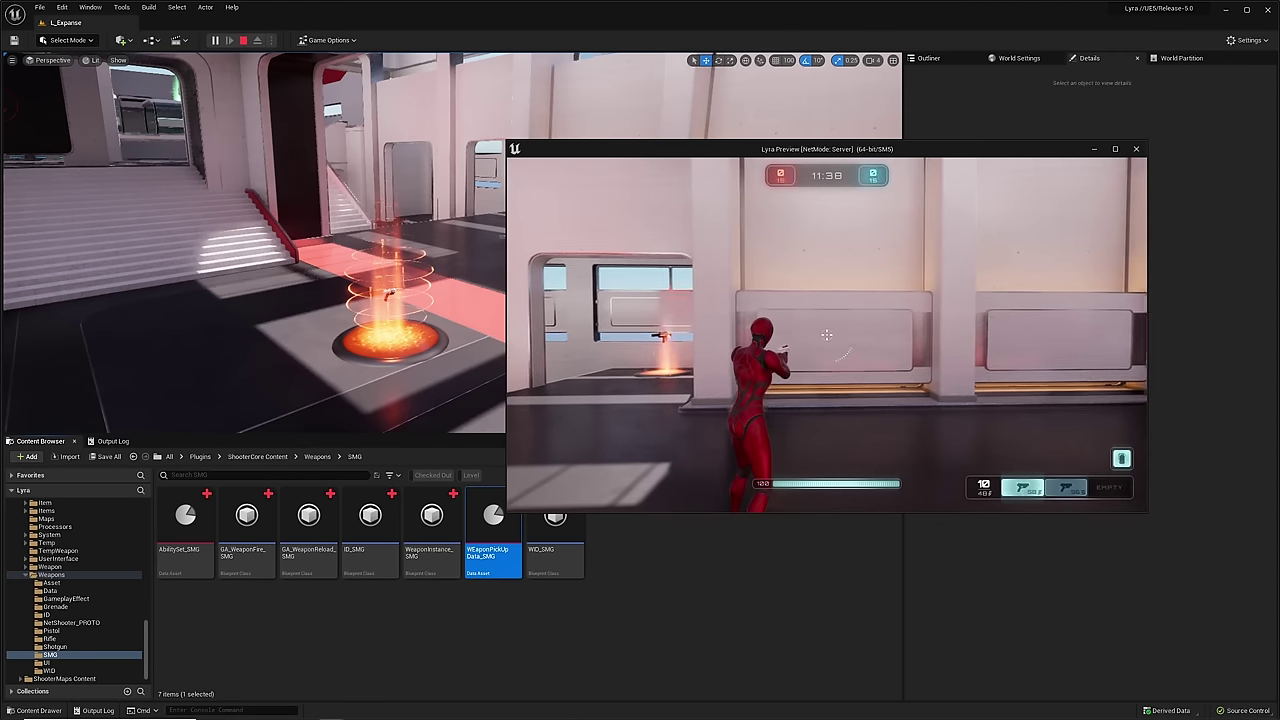
{"action": "key", "text": "2"}
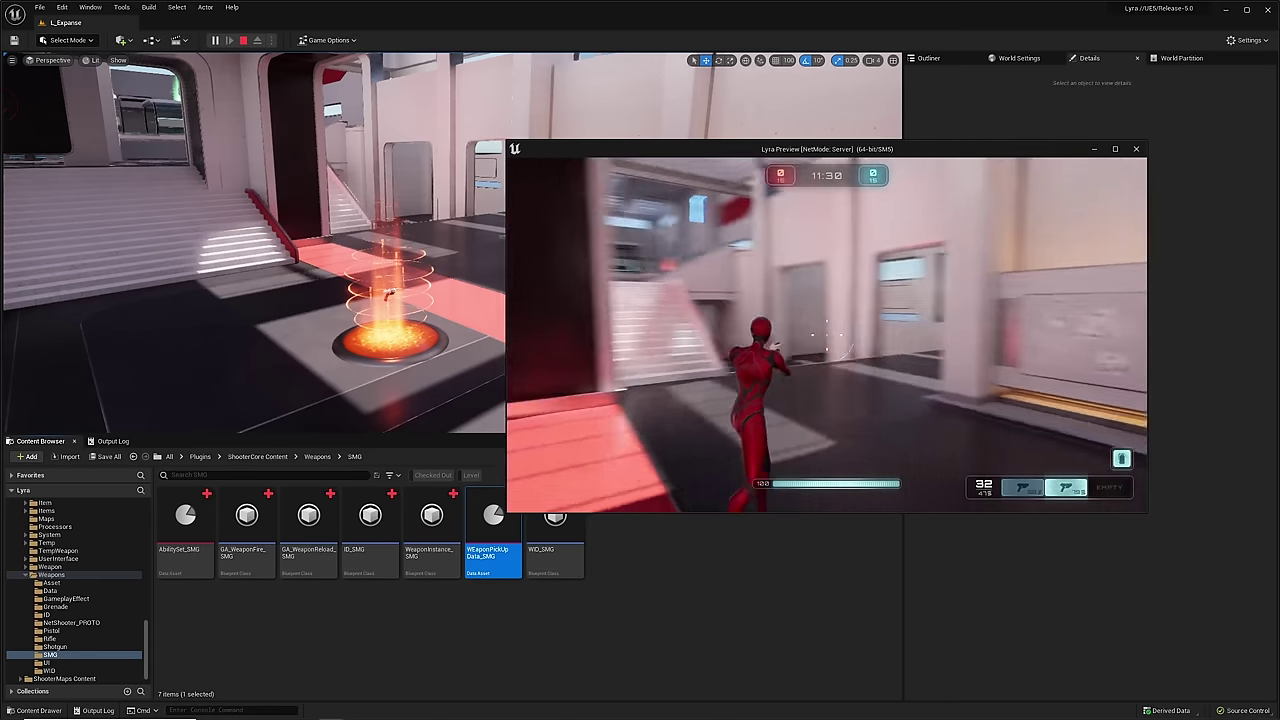
{"action": "key", "text": "1"}
- Run around the spawner area and test-fire the SMG from the second weapon slot at the wall panels
{"action": "key", "text": "w"}
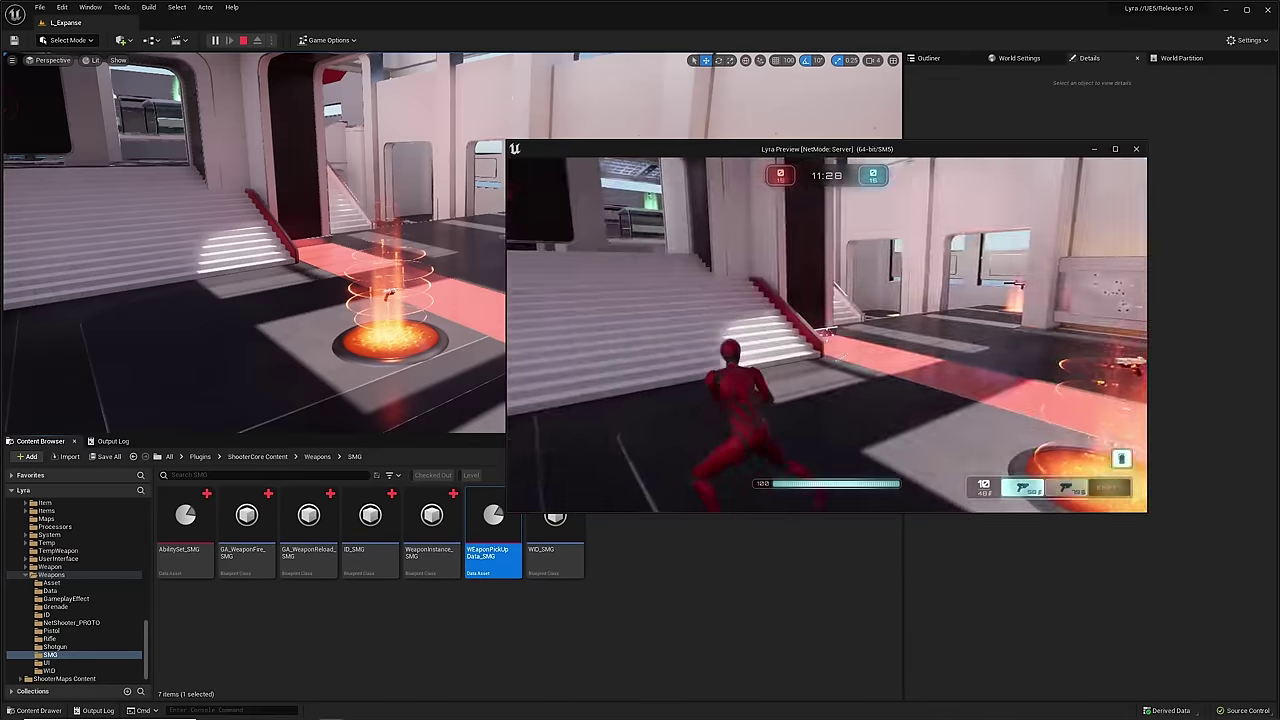
{"action": "key", "text": "w"}
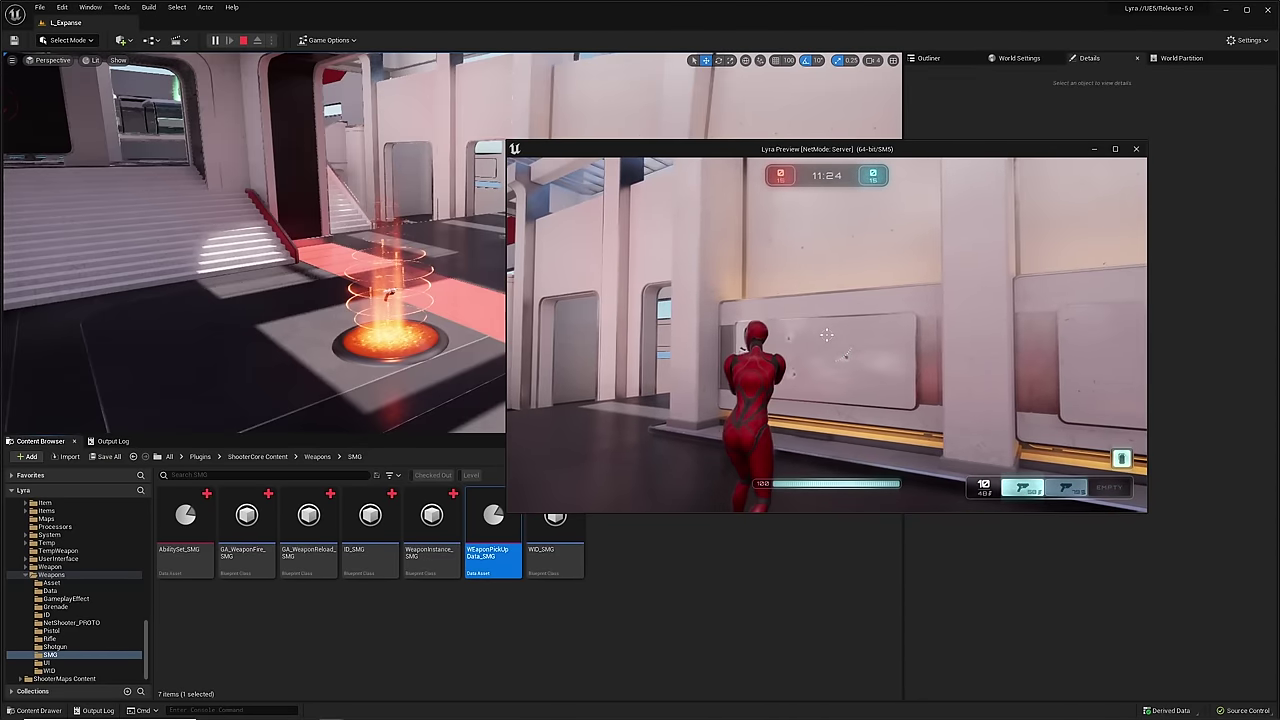
{"action": "key", "text": "2"}
{"action": "left_click", "coordinate": [826, 335]}
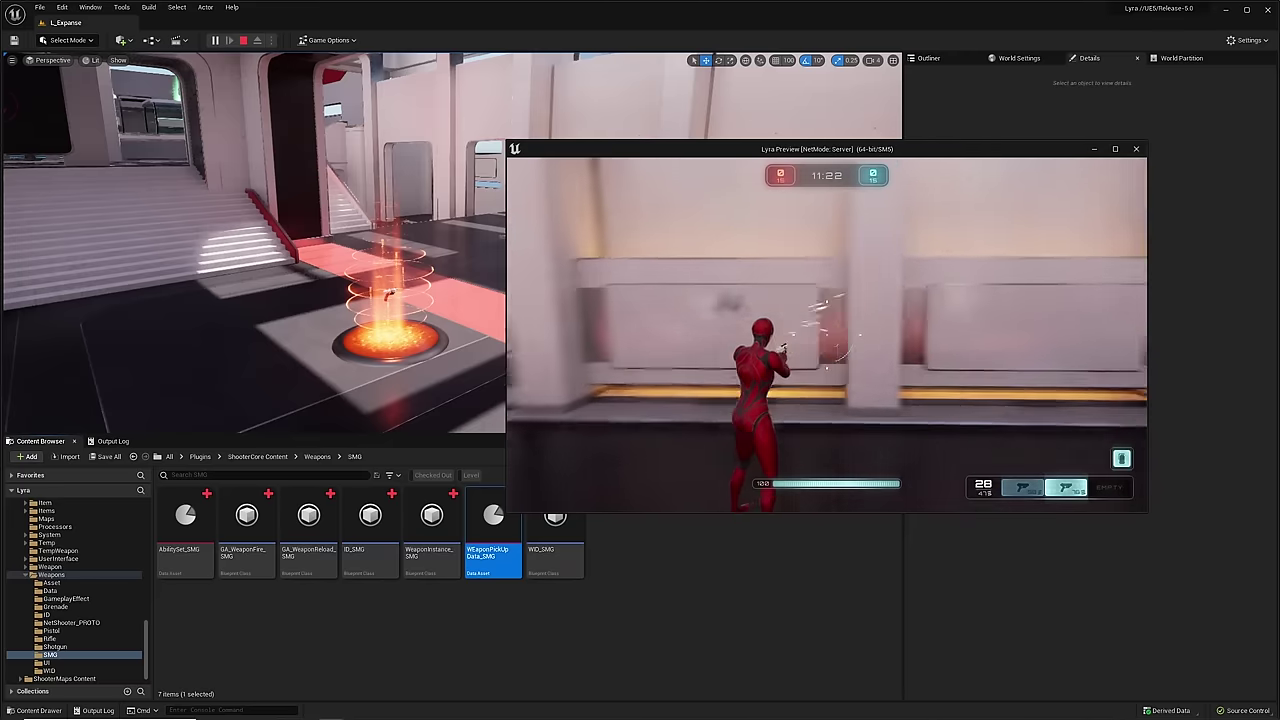
{"action": "key", "text": "w"}
{"action": "key", "text": "w"}
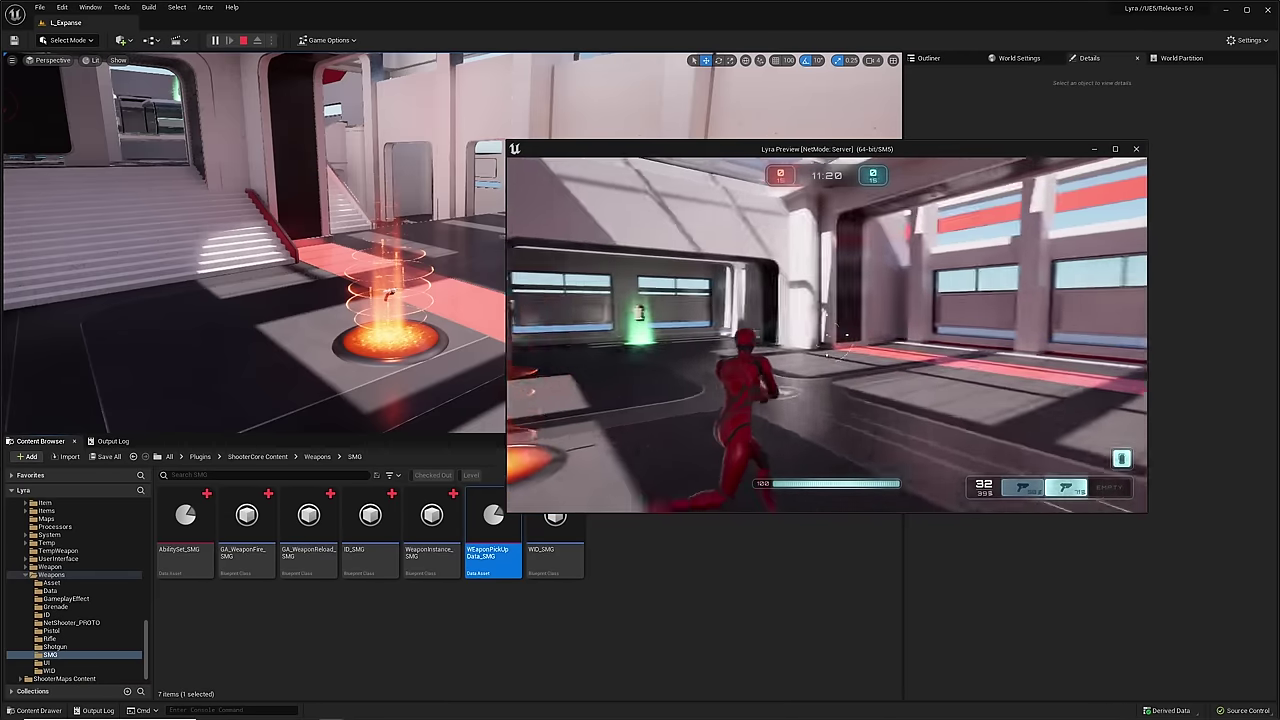
{"action": "key", "text": "w"}
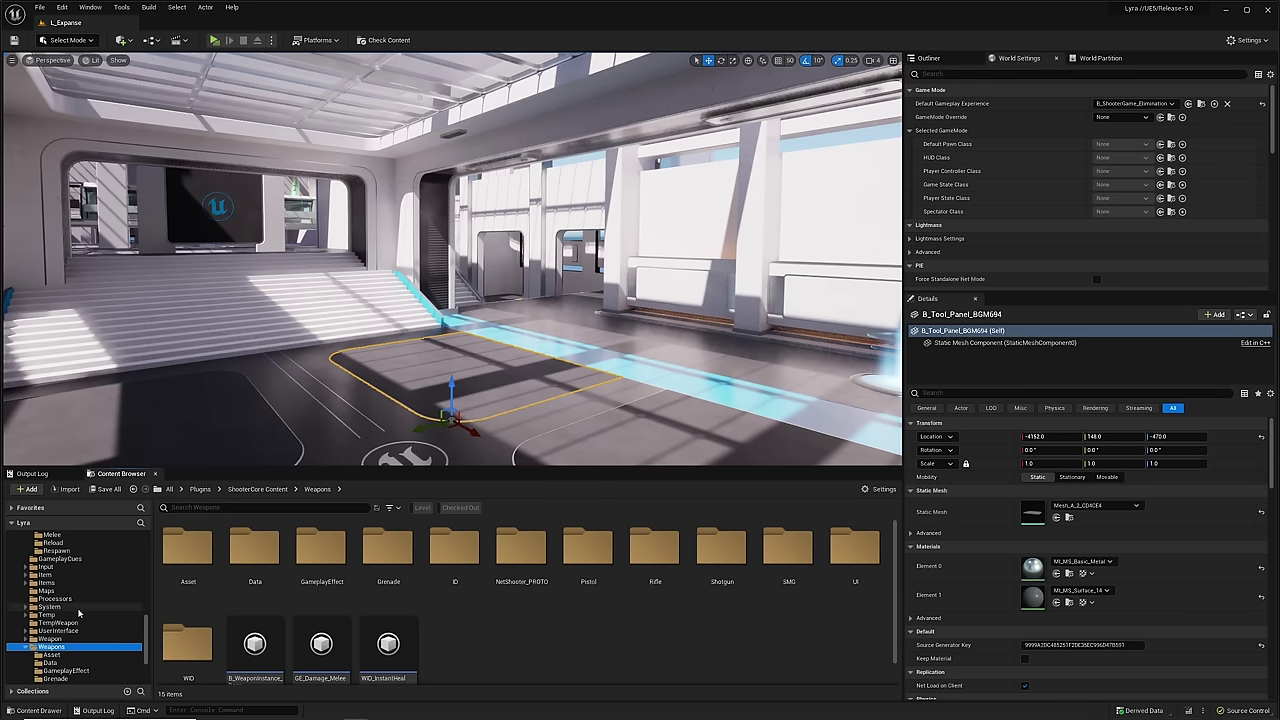
- Create a new folder named ForceField inside the ShooterCore Game folder
{"action": "scroll", "coordinate": [78, 613], "scroll_direction": "up", "scroll_amount": 5}
{"action": "left_click", "coordinate": [72, 613]}
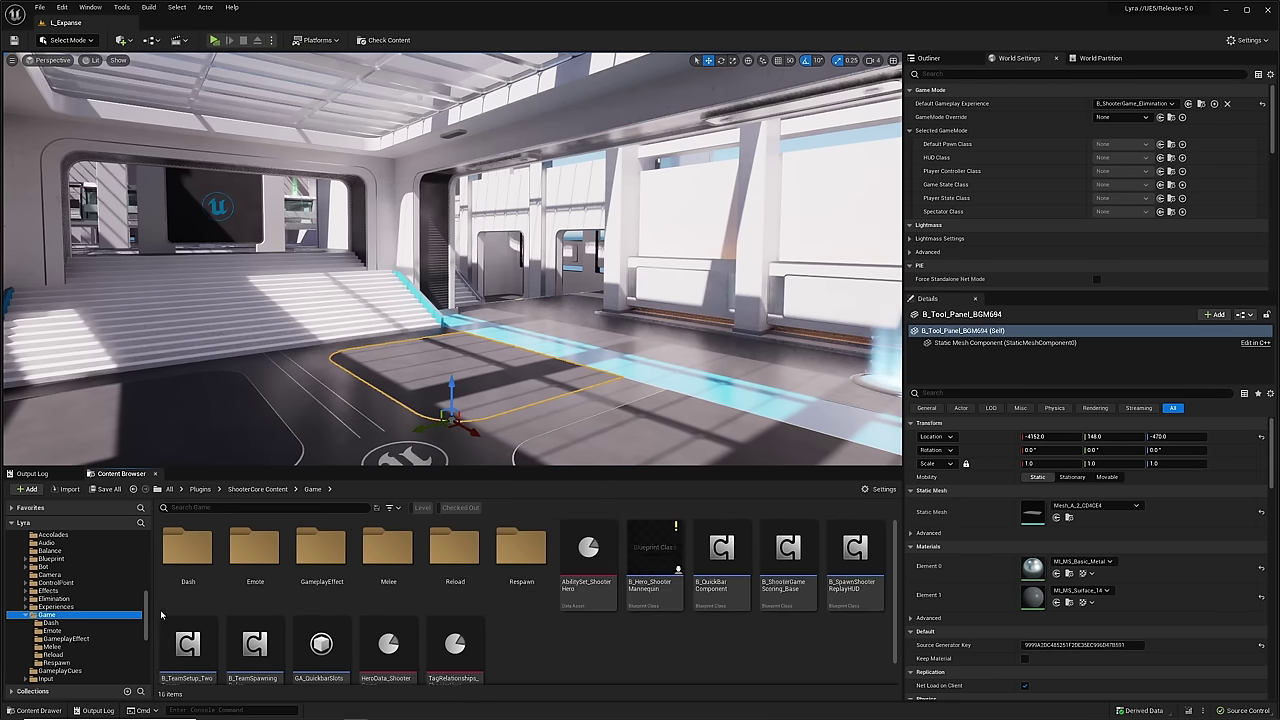
{"action": "right_click", "coordinate": [578, 648]}
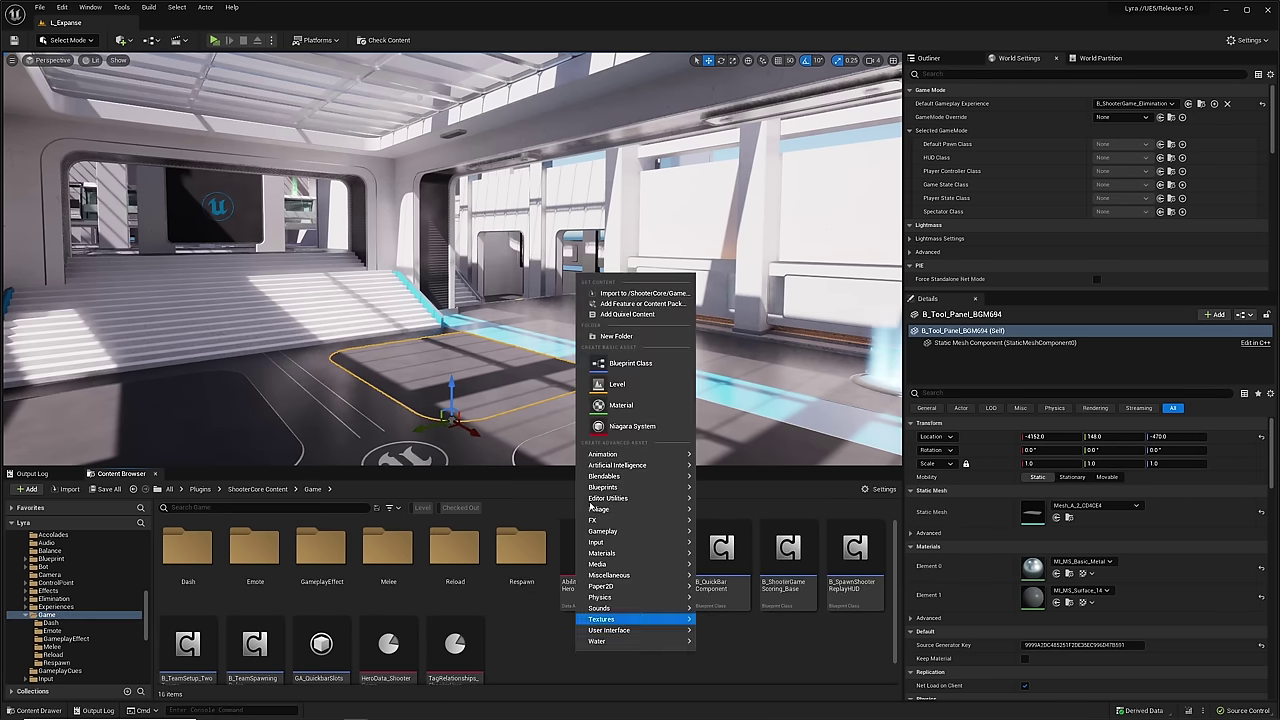
{"action": "left_click", "coordinate": [630, 338]}
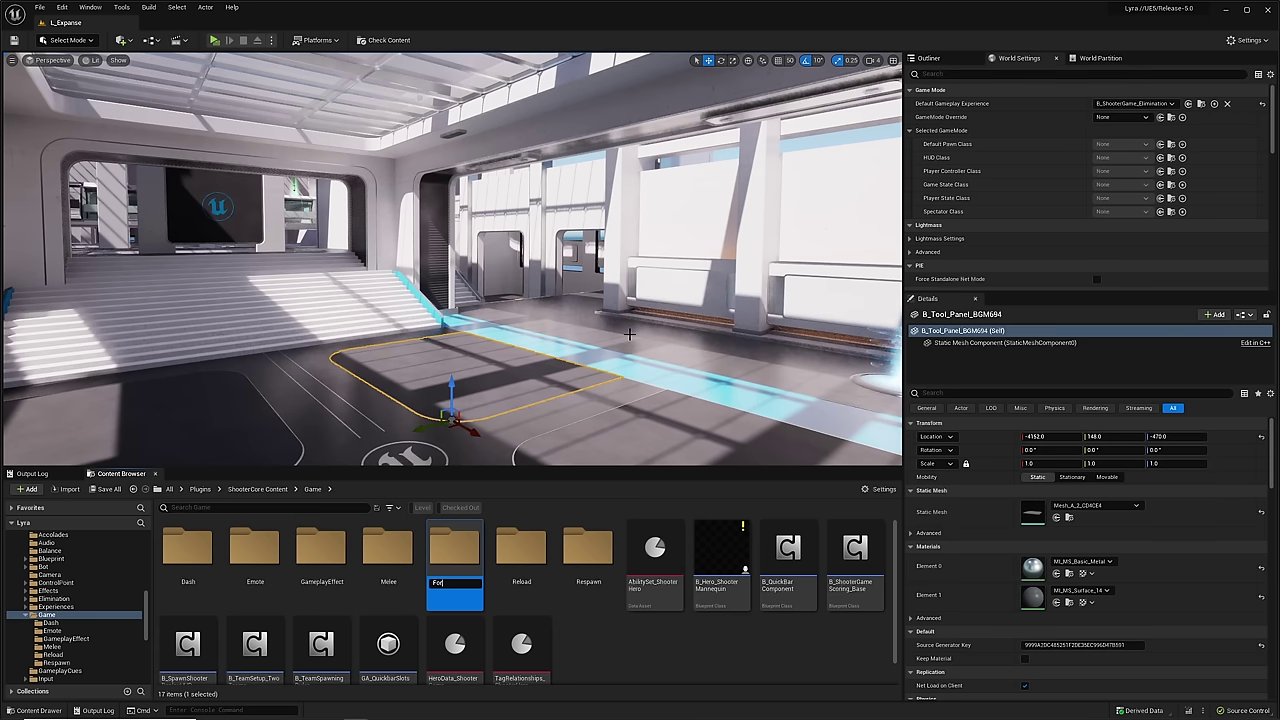
{"action": "type", "text": "ForceField"}
{"action": "key", "text": "Return"}
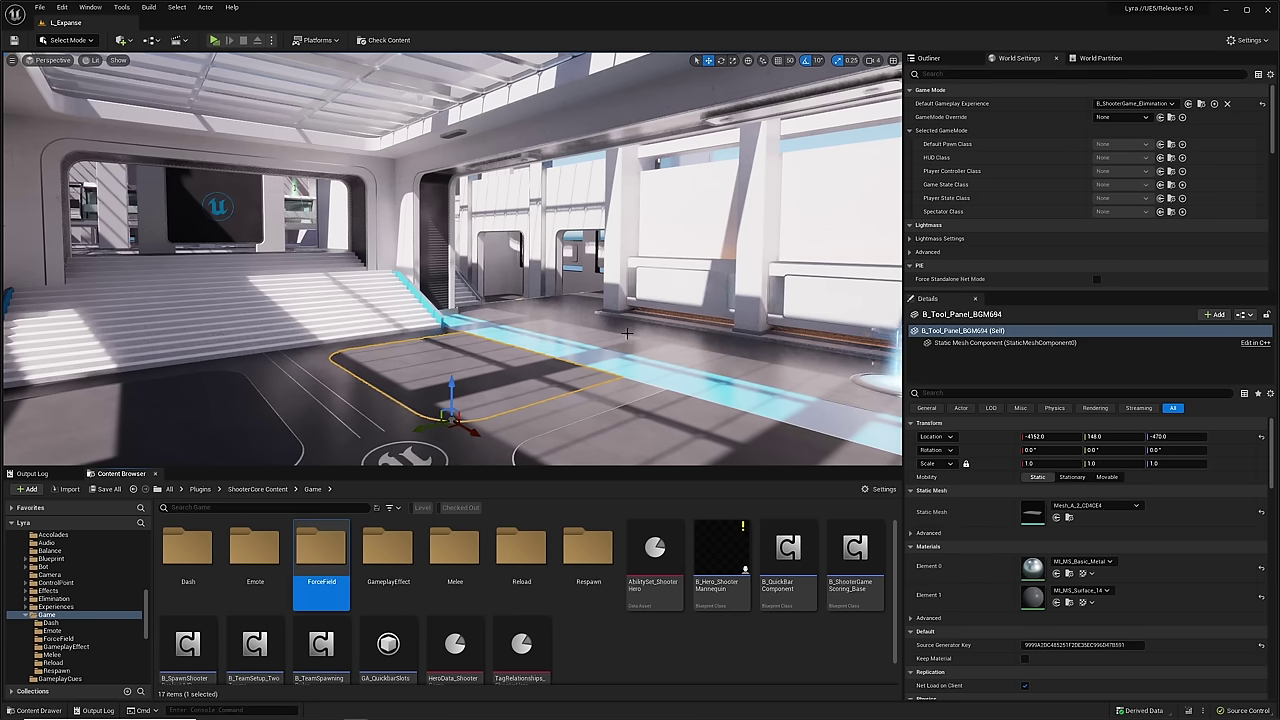
- Create a Lyra Gameplay Ability blueprint named GA_ForceField in the ForceField folder and open it
{"action": "double_click", "coordinate": [346, 550]}
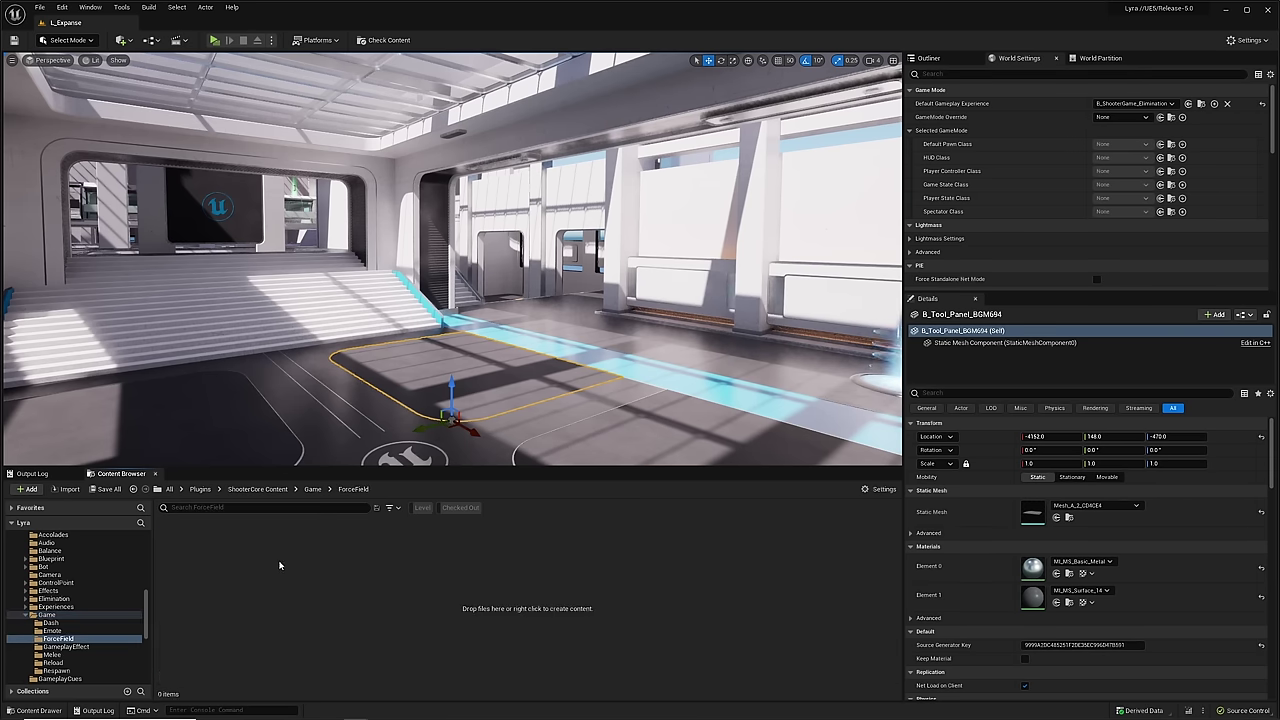
{"action": "right_click", "coordinate": [214, 565]}
{"action": "left_click", "coordinate": [260, 271]}
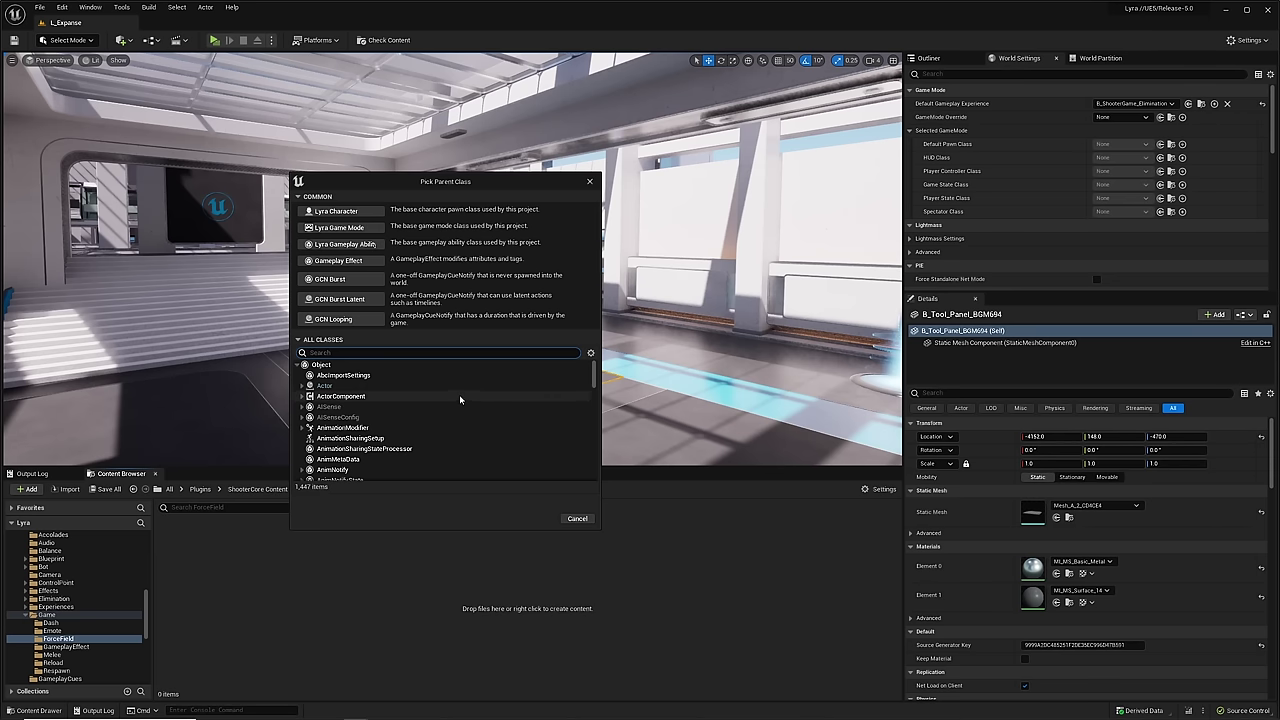
{"action": "left_click", "coordinate": [345, 244]}
{"action": "type", "text": "GA_Force"}
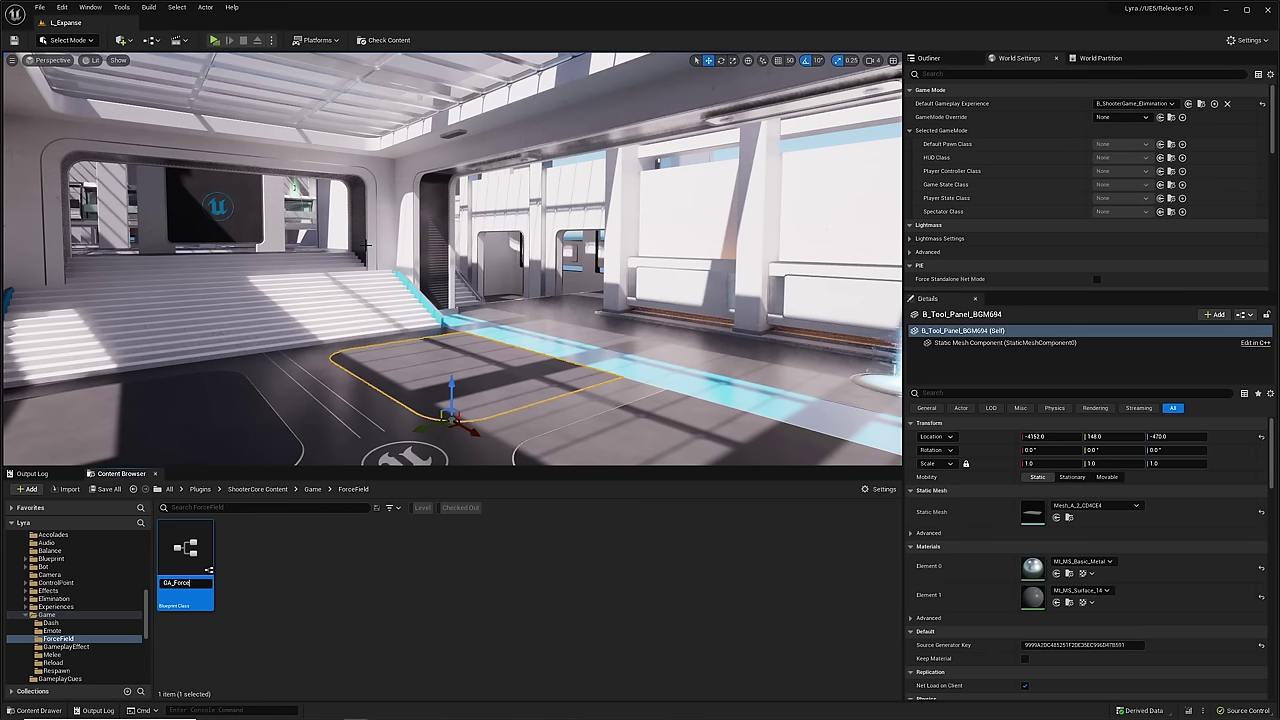
{"action": "type", "text": "Field"}
{"action": "key", "text": "Return"}
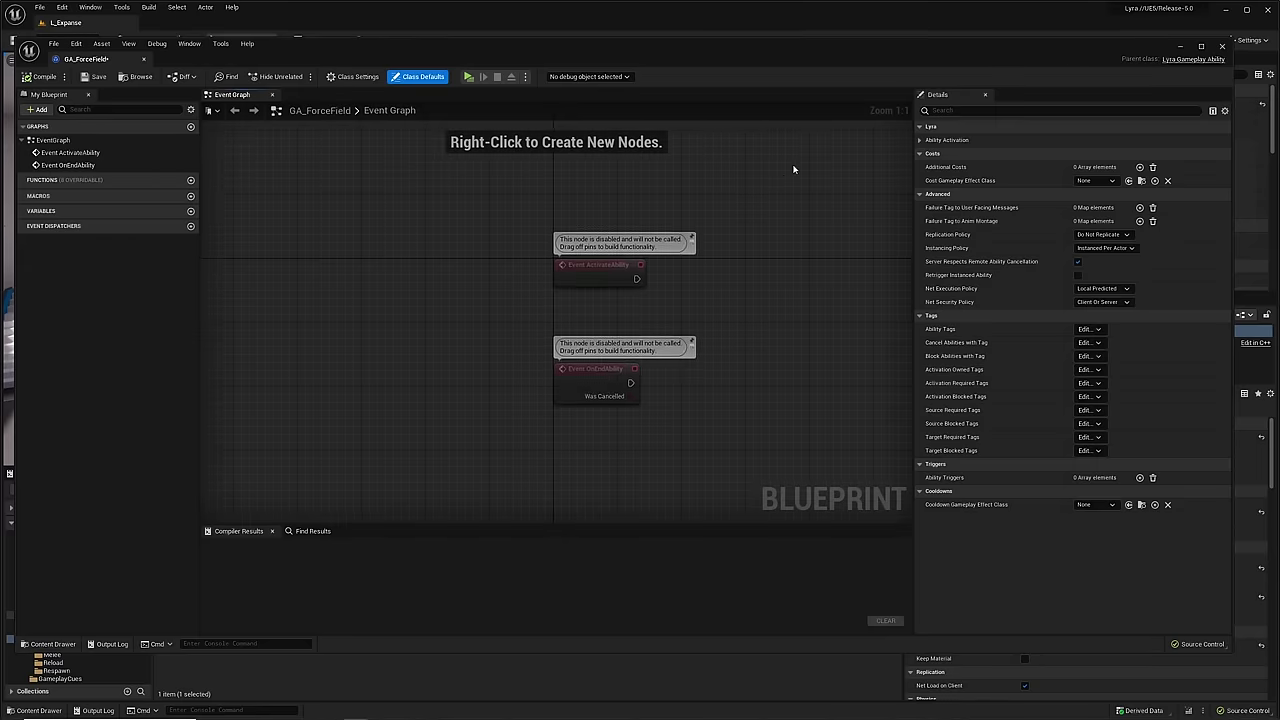
- Set the ability's Replication Policy to Replicate
{"action": "right_click_drag", "start_coordinate": [794, 280], "coordinate": [610, 266]}
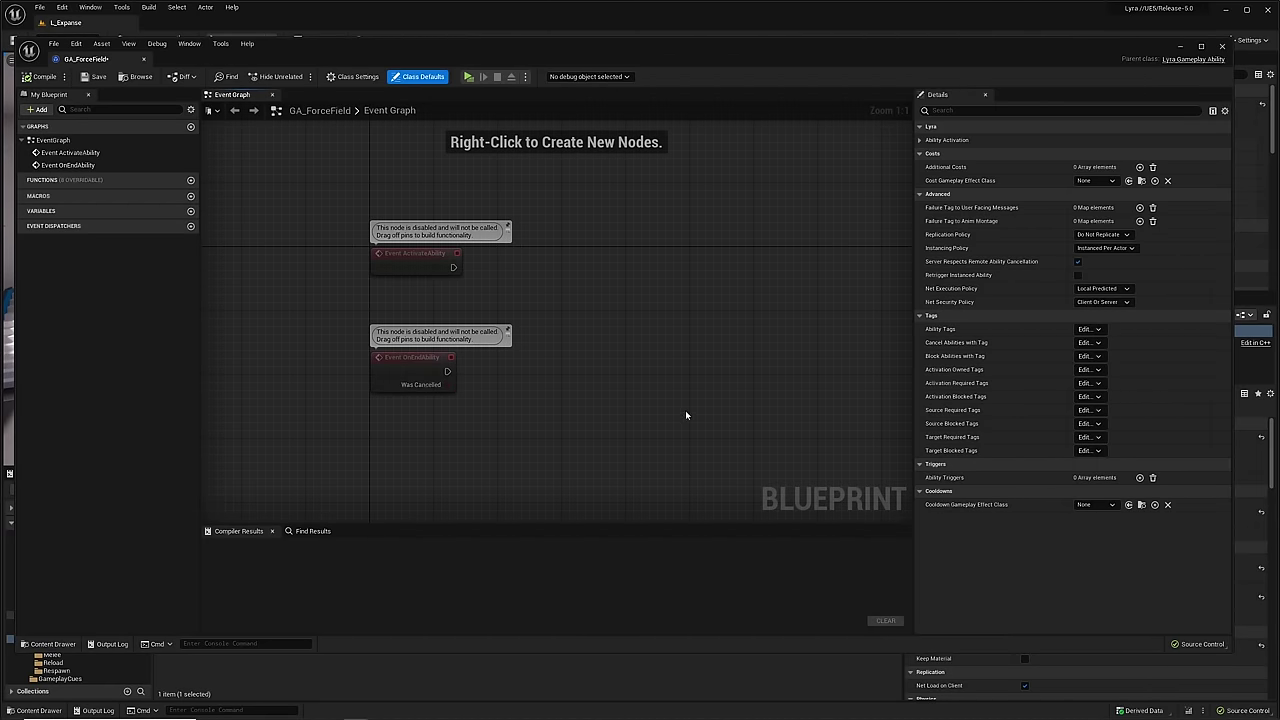
{"action": "left_click", "coordinate": [1099, 236]}
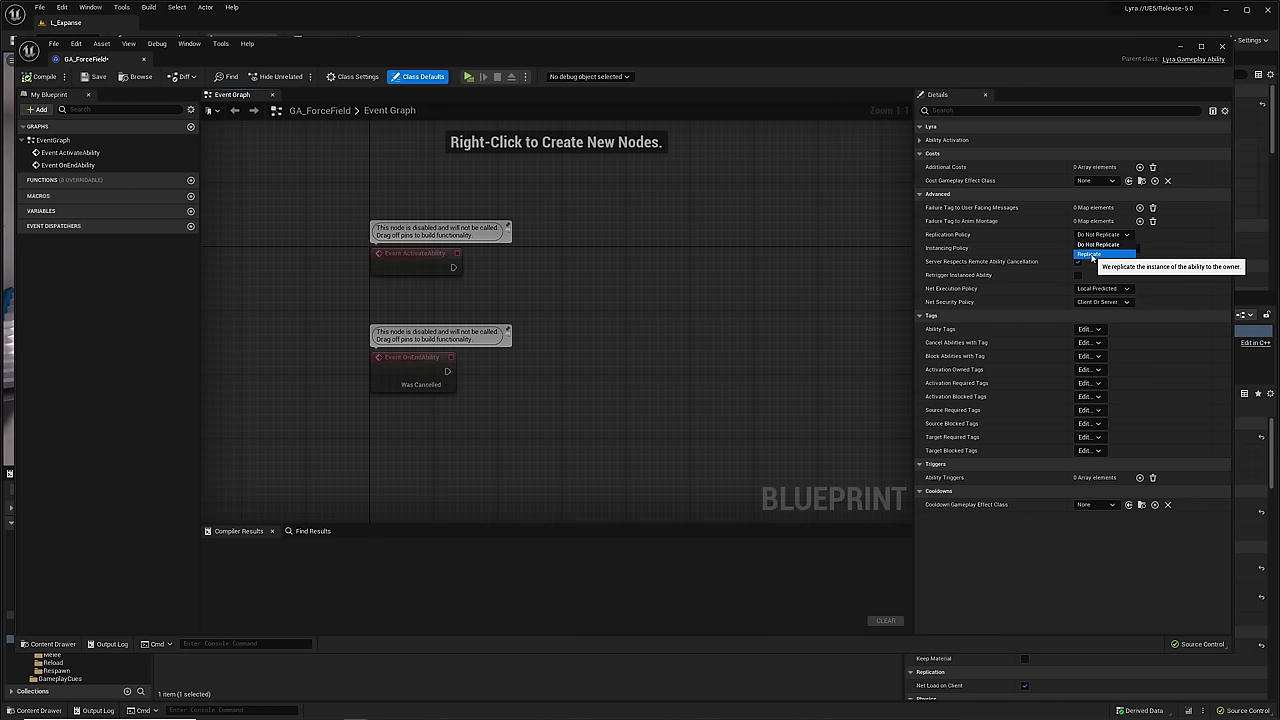
{"action": "left_click", "coordinate": [1090, 254]}
- Move Event OnEndAbility further down and add a Get Lyra Character from Actor Info node between the two events
{"action": "right_click_drag", "start_coordinate": [656, 302], "coordinate": [538, 302]}
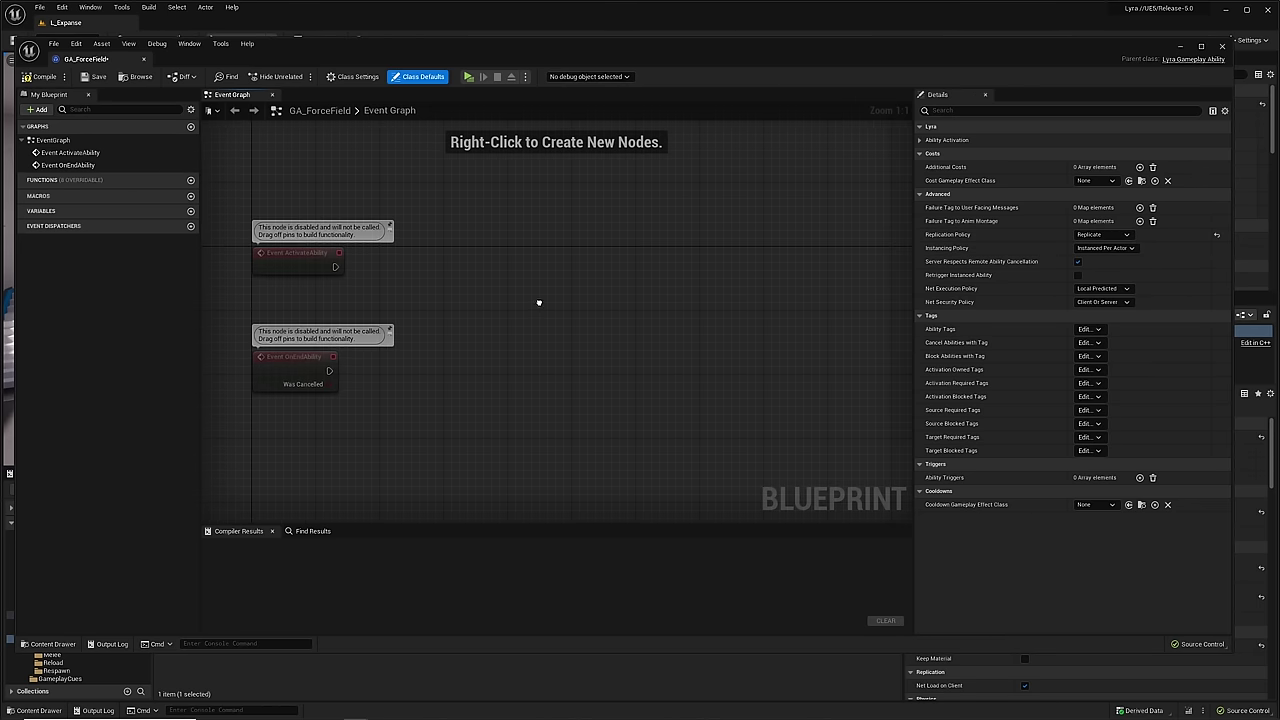
{"action": "left_click_drag", "start_coordinate": [300, 357], "coordinate": [300, 437]}
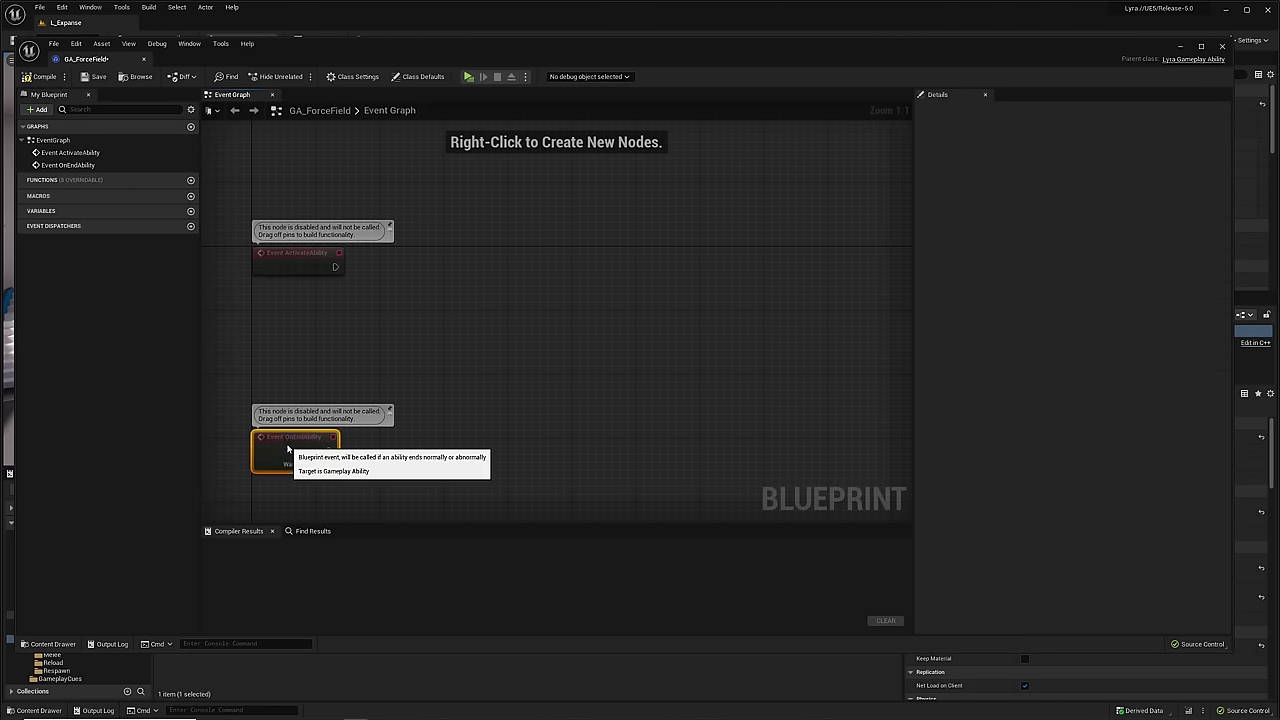
{"action": "right_click", "coordinate": [340, 345]}
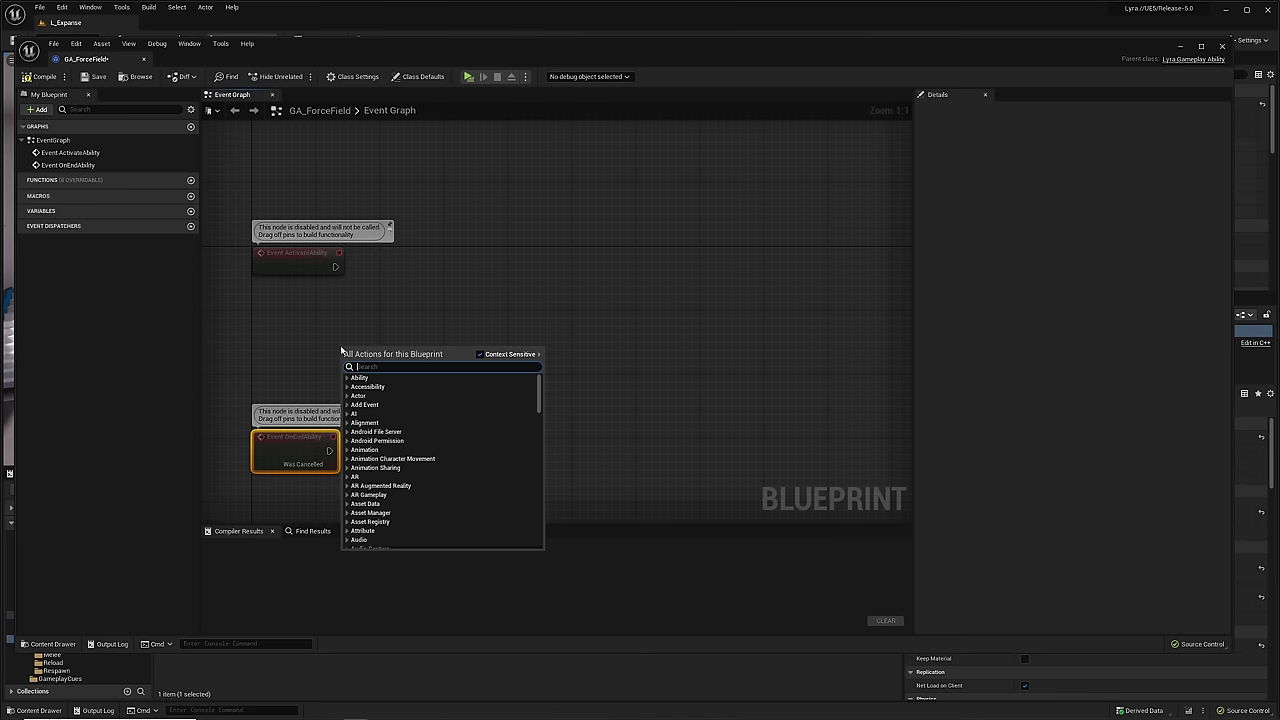
{"action": "type", "text": "get lyra cha"}
{"action": "key", "text": "Return"}
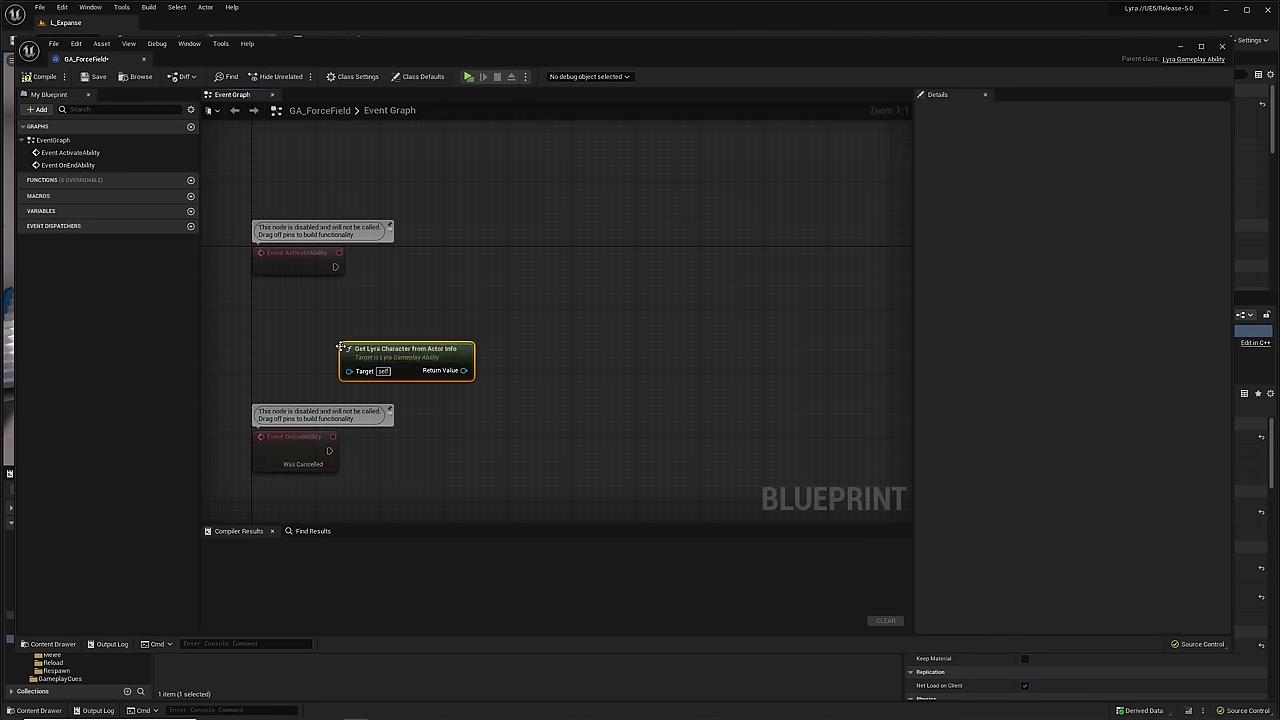
{"action": "left_click_drag", "start_coordinate": [401, 347], "coordinate": [350, 341]}
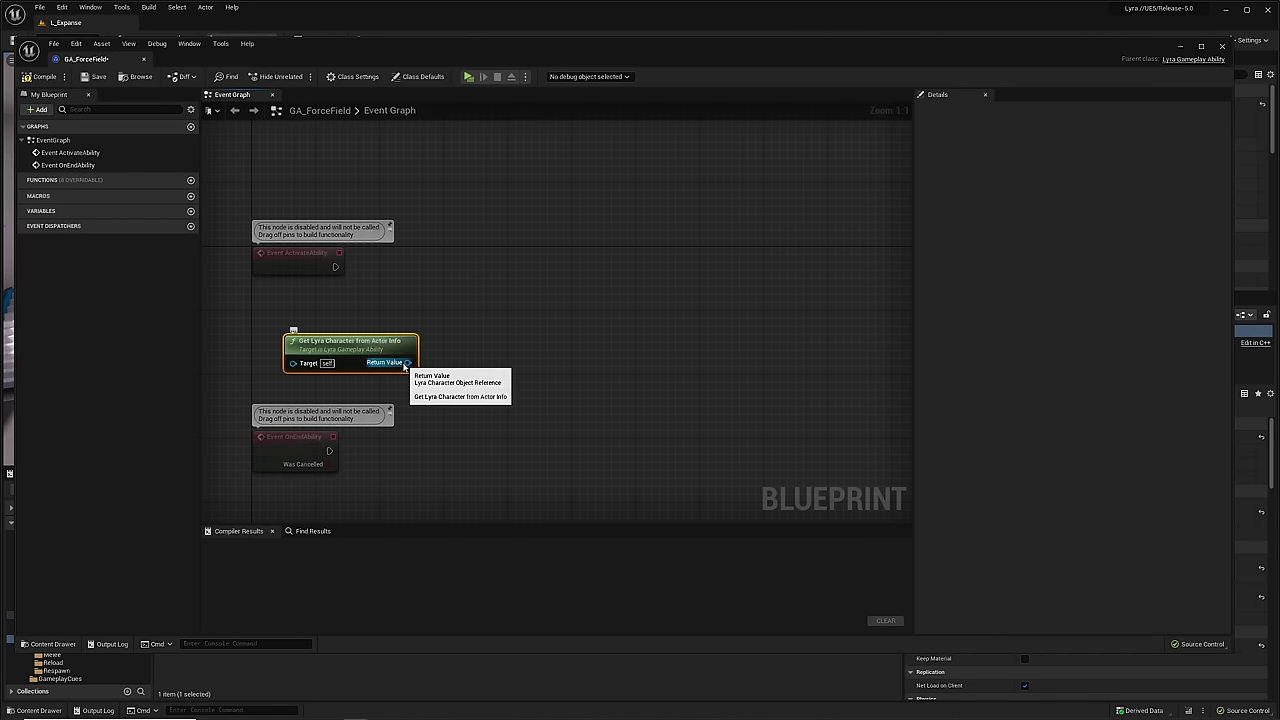
- Get the actor location of the returned Lyra character and feed it into the Sphere Pos of a new Sphere Overlap Actors node
{"action": "left_click_drag", "start_coordinate": [407, 362], "coordinate": [552, 315]}
{"action": "type", "text": "get "}
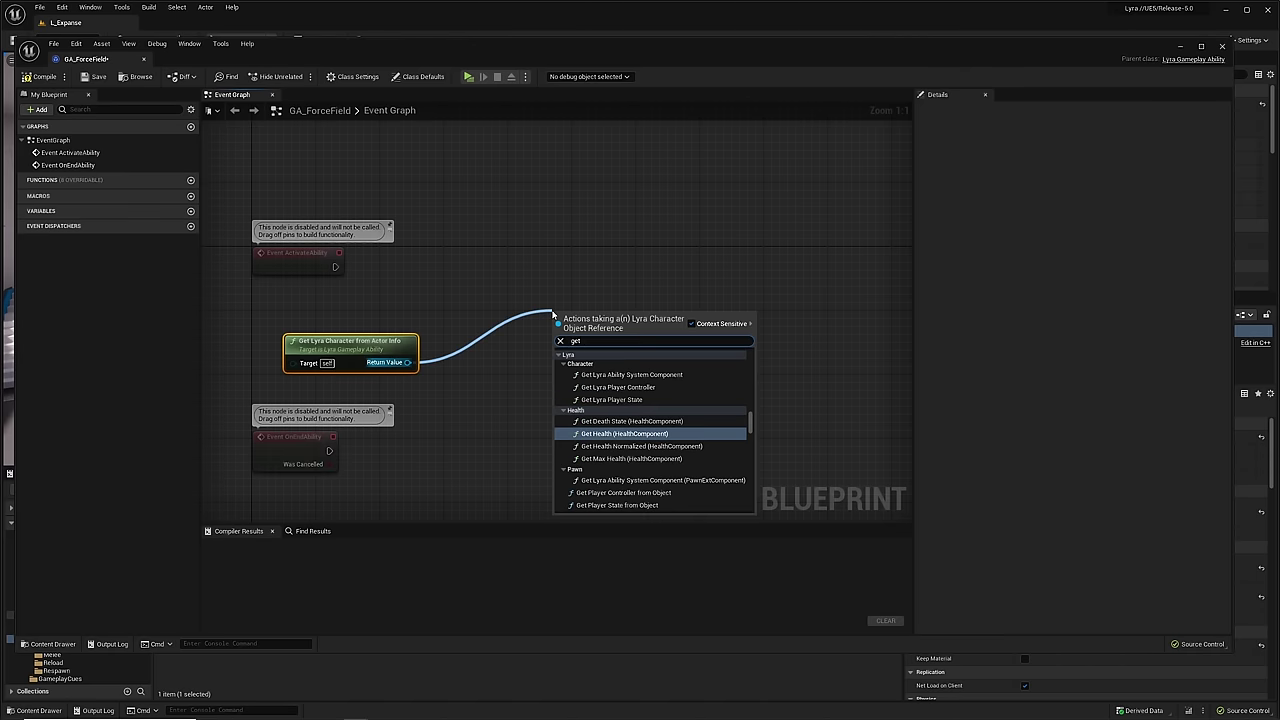
{"action": "type", "text": " actor location"}
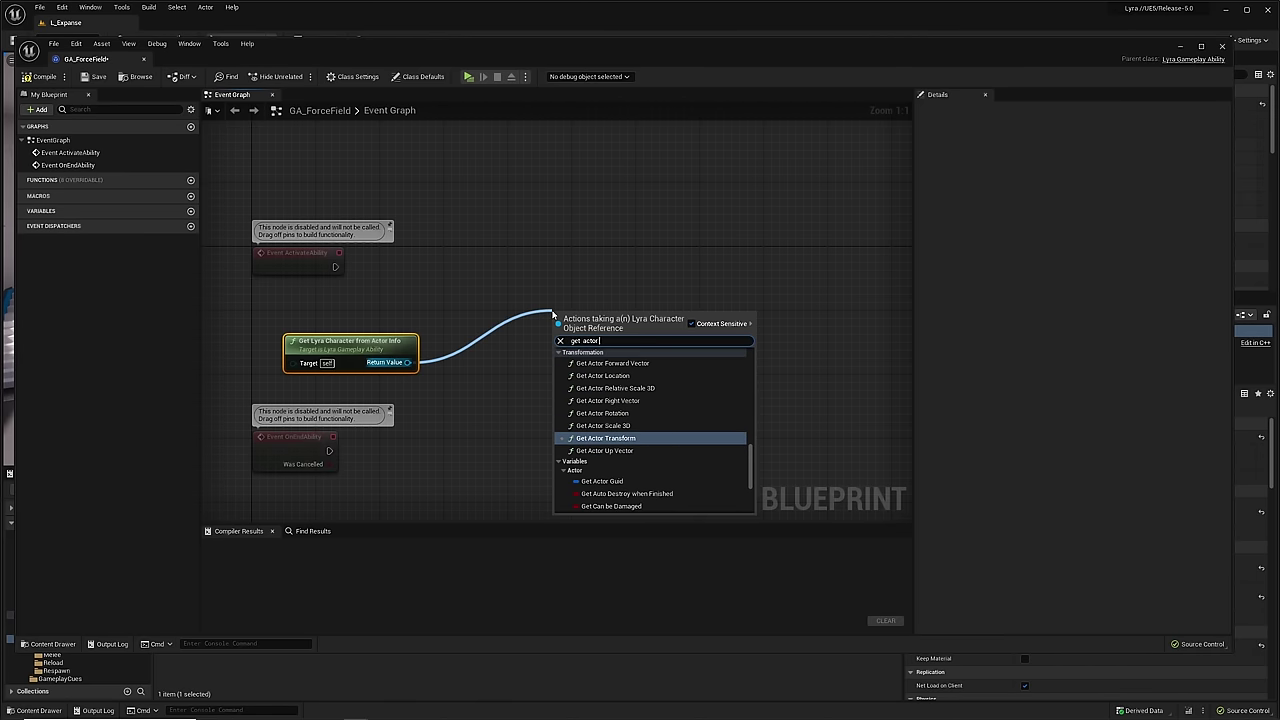
{"action": "key", "text": "Return"}
{"action": "left_click_drag", "start_coordinate": [645, 339], "coordinate": [749, 290]}
{"action": "type", "text": "sphere"}
{"action": "key", "text": "Return"}
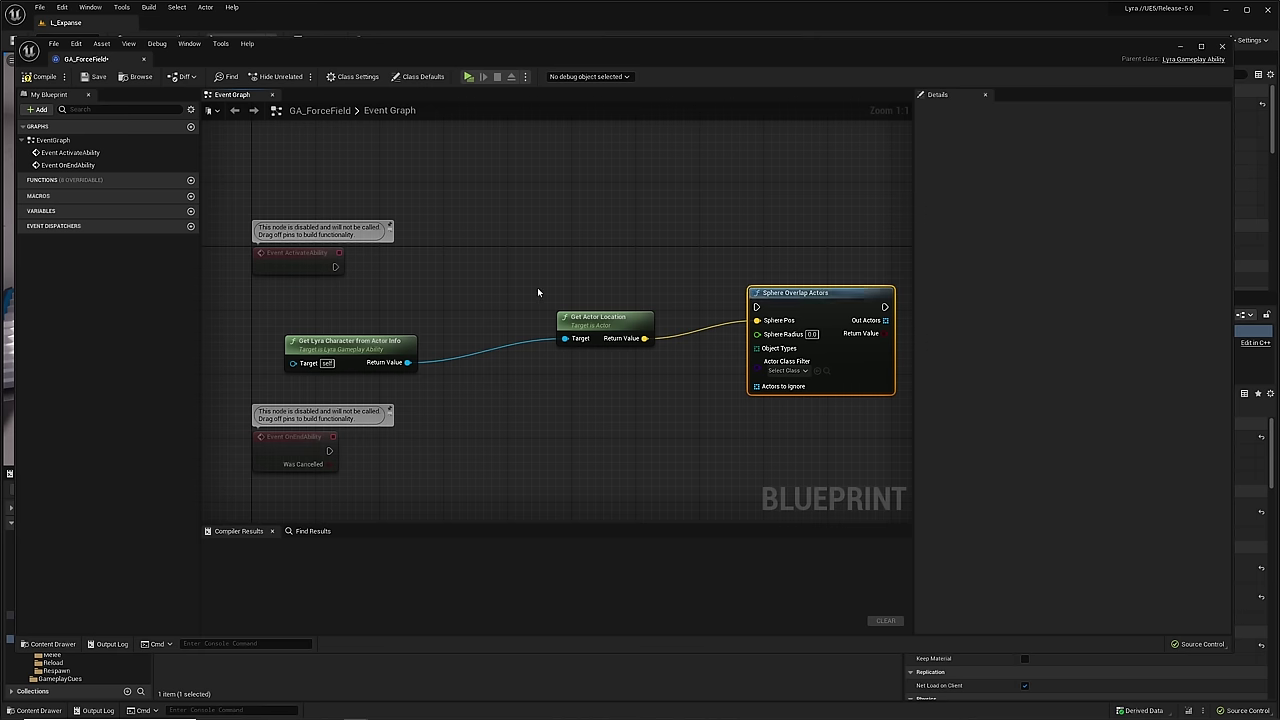
- Straighten the connection between the Lyra character and actor location nodes and move both further away from Sphere Overlap Actors
{"action": "left_click_drag", "start_coordinate": [385, 303], "coordinate": [620, 421]}
{"action": "key", "text": "q"}
{"action": "left_click_drag", "start_coordinate": [576, 322], "coordinate": [471, 338]}
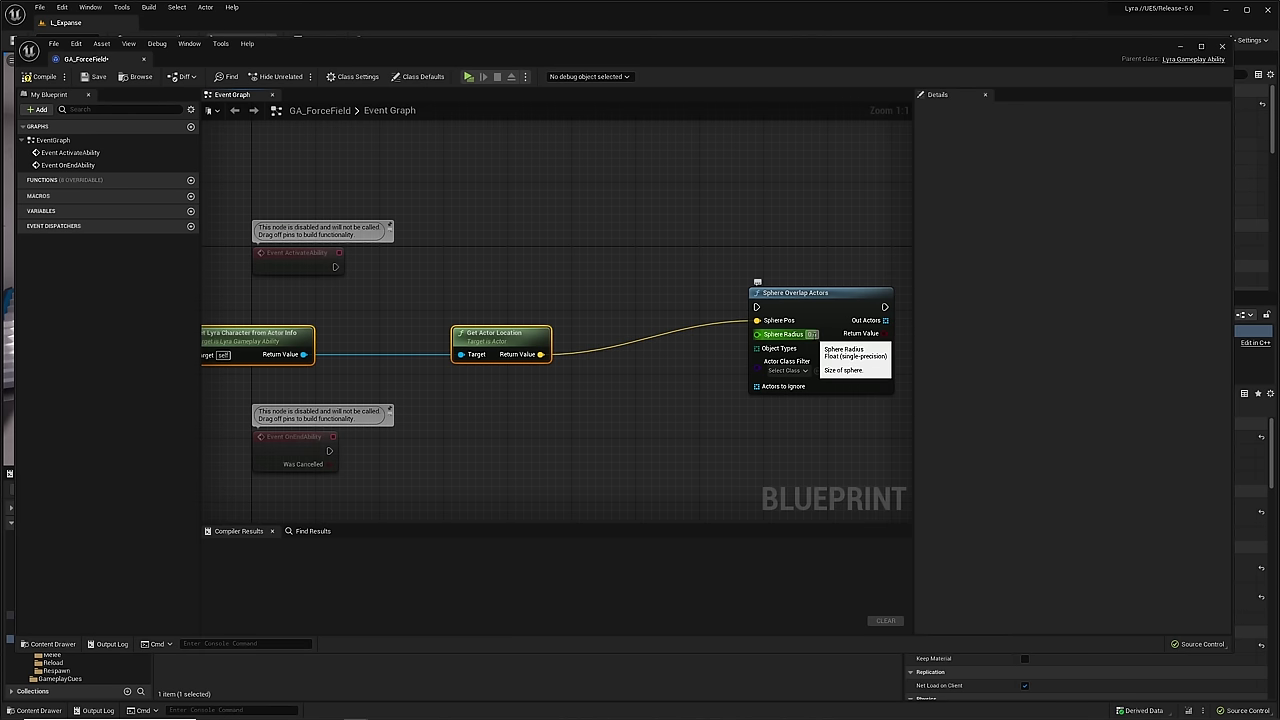
- Set the Sphere Radius of Sphere Overlap Actors to 500 and move the node closer to Get Actor Location
{"action": "left_click", "coordinate": [812, 335]}
{"action": "type", "text": "500"}
{"action": "left_click_drag", "start_coordinate": [812, 294], "coordinate": [613, 264]}
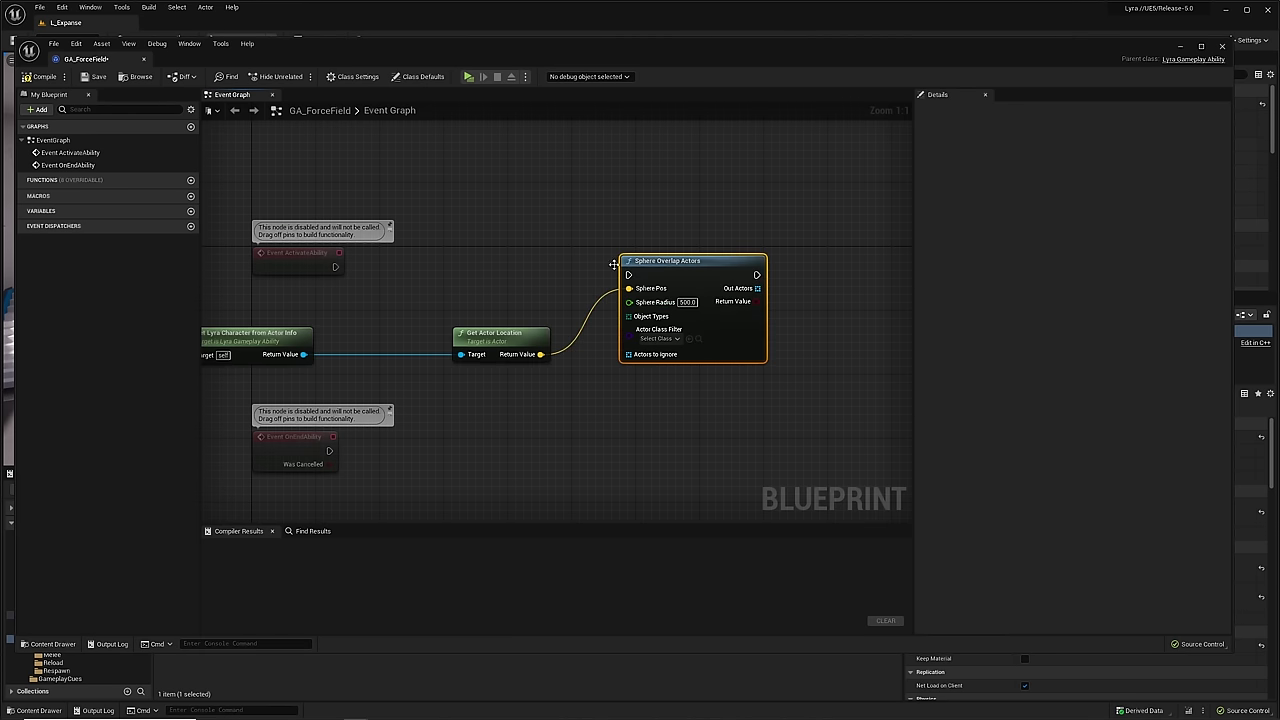
- Run Sphere Overlap Actors from Event ActivateAbility and feed its Object Types from a new Make Array set to Pawn, placed below it
{"action": "left_click_drag", "start_coordinate": [338, 268], "coordinate": [582, 380]}
{"action": "left_click", "coordinate": [626, 437]}
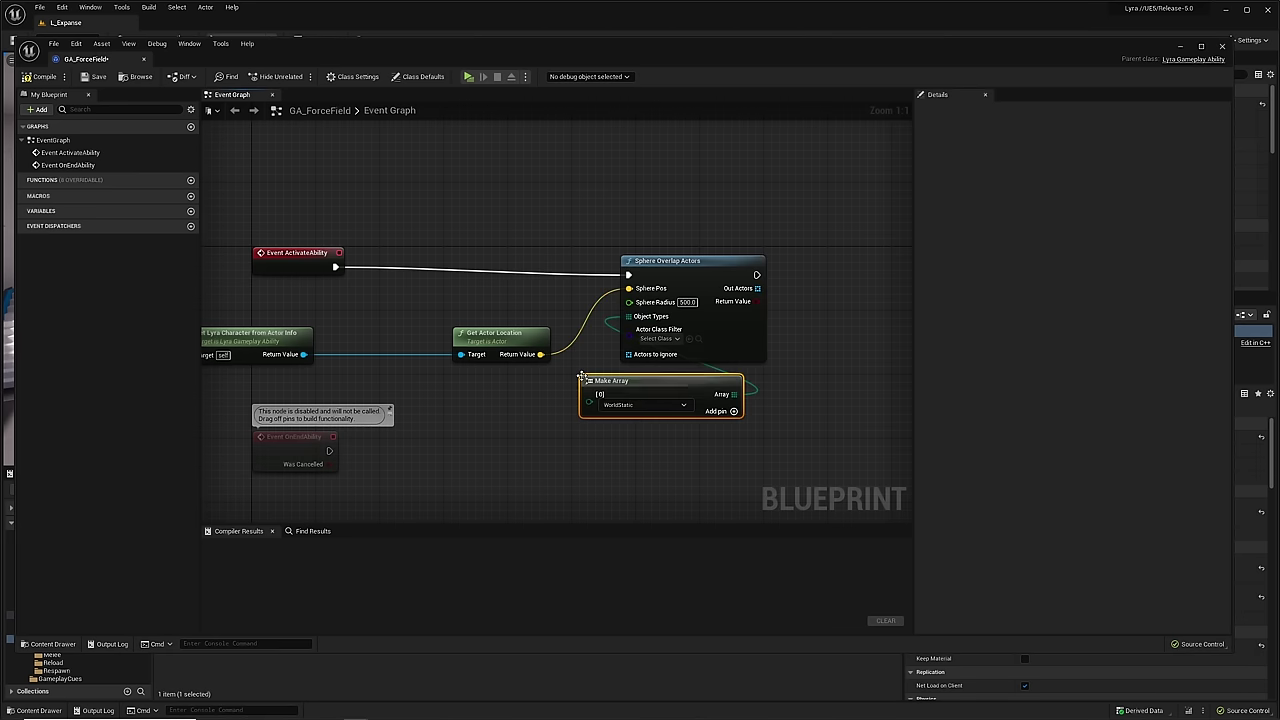
{"action": "left_click", "coordinate": [639, 411]}
{"action": "left_click", "coordinate": [615, 429]}
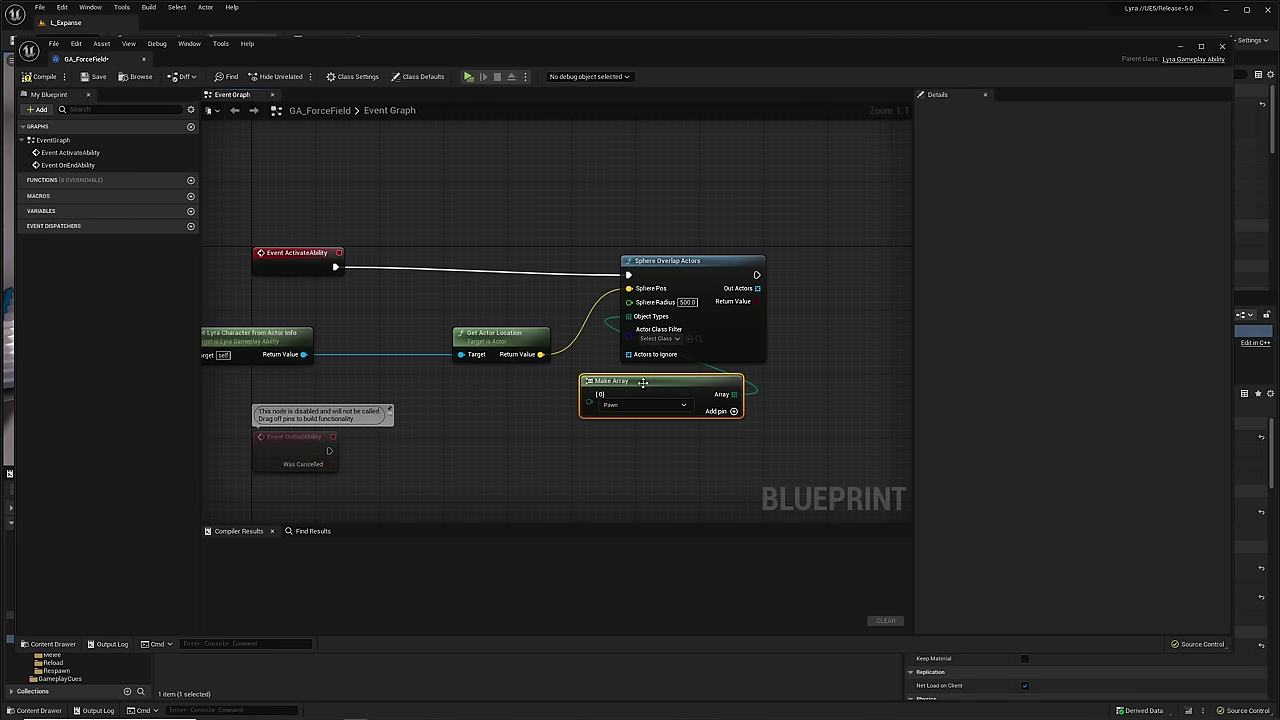
{"action": "left_click_drag", "start_coordinate": [620, 381], "coordinate": [612, 421]}
- Set the Actor Class Filter of Sphere Overlap Actors to the Pawn class
{"action": "left_click", "coordinate": [658, 339]}
{"action": "type", "text": "p"}
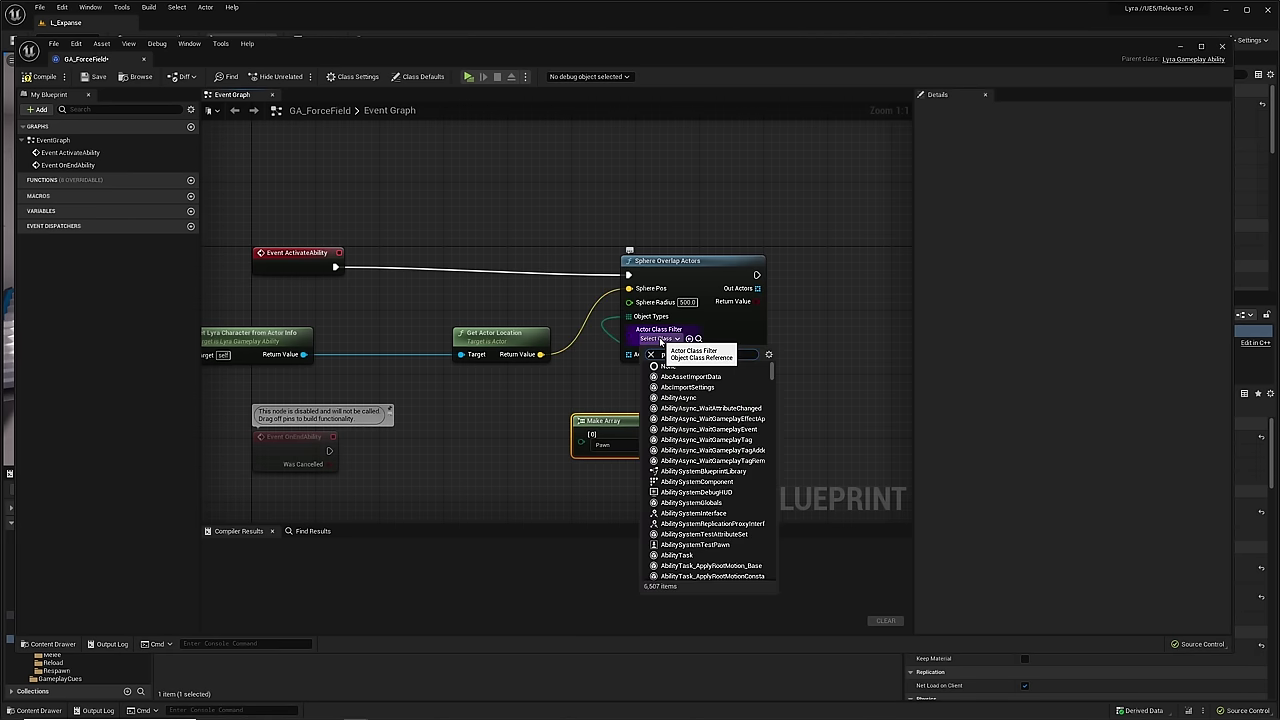
{"action": "type", "text": "awn"}
{"action": "scroll", "coordinate": [768, 543], "scroll_direction": "down", "scroll_amount": 10}
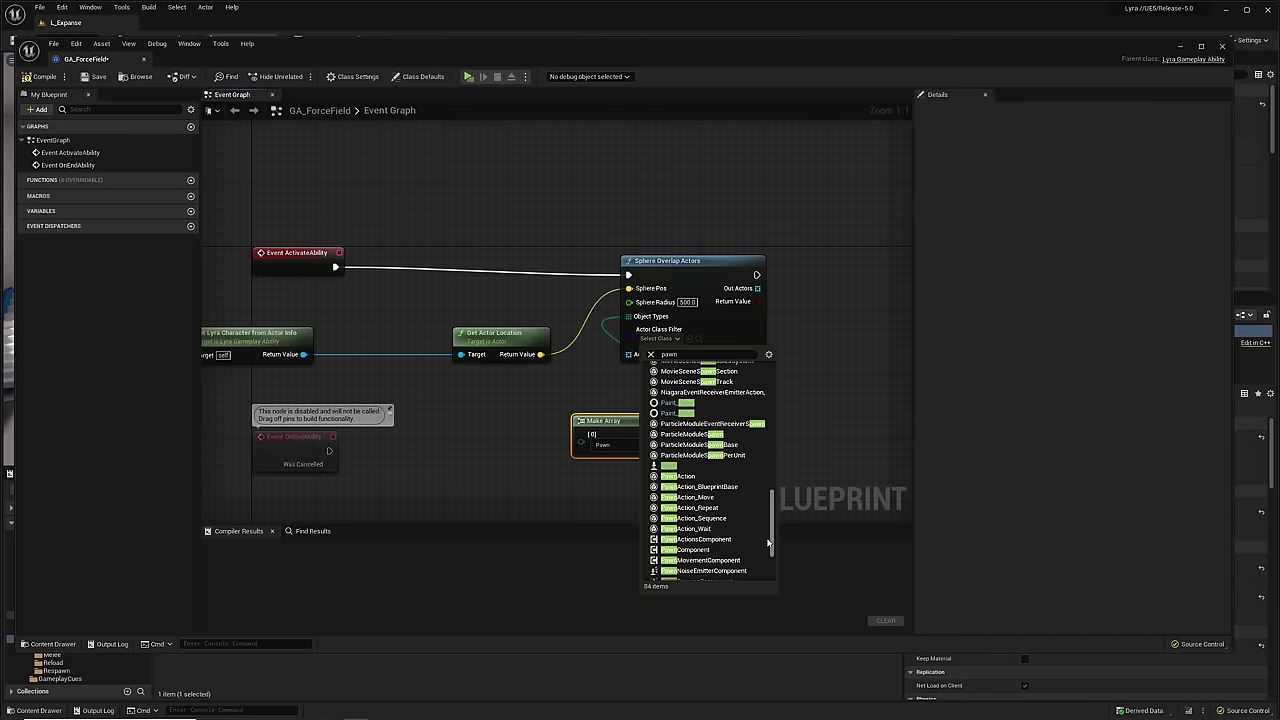
{"action": "left_click", "coordinate": [684, 466]}
- Add a Branch after Sphere Overlap Actors that uses the overlap's Return Value as its Condition
{"action": "right_click_drag", "start_coordinate": [812, 332], "coordinate": [618, 360]}
{"action": "key", "text": "b"}
{"action": "left_click", "coordinate": [614, 288]}
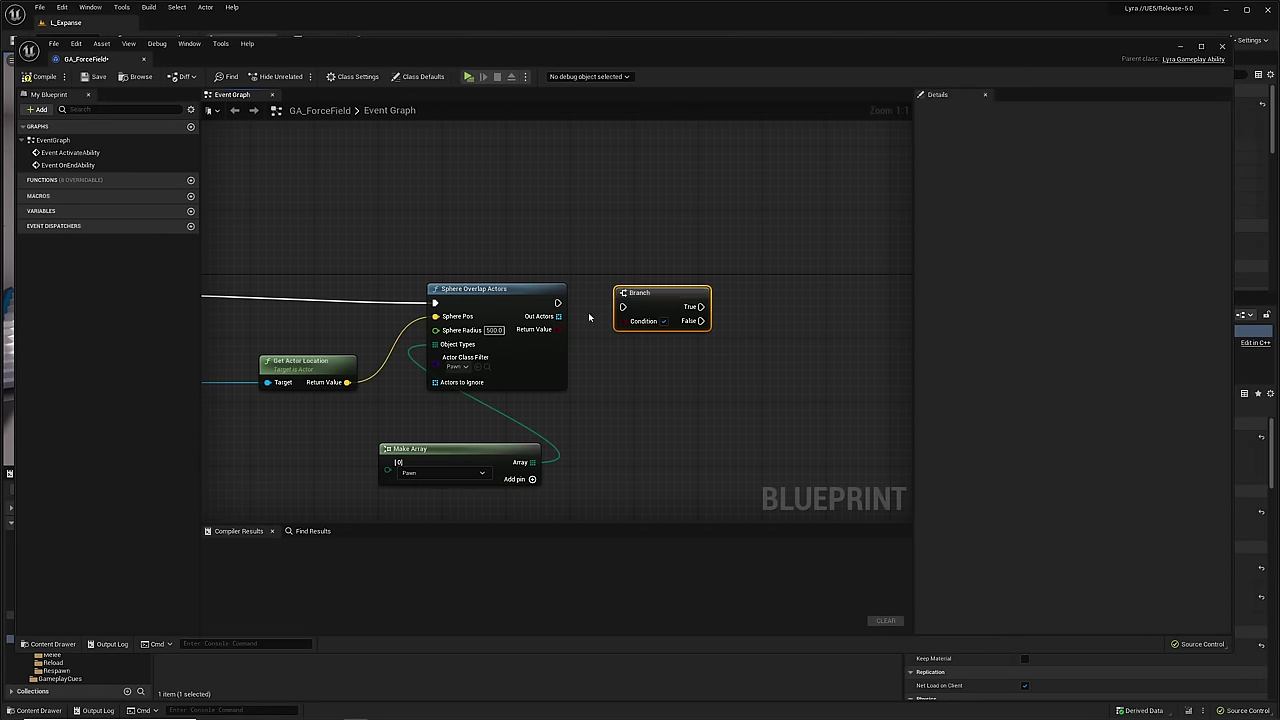
{"action": "left_click_drag", "start_coordinate": [557, 329], "coordinate": [623, 307]}
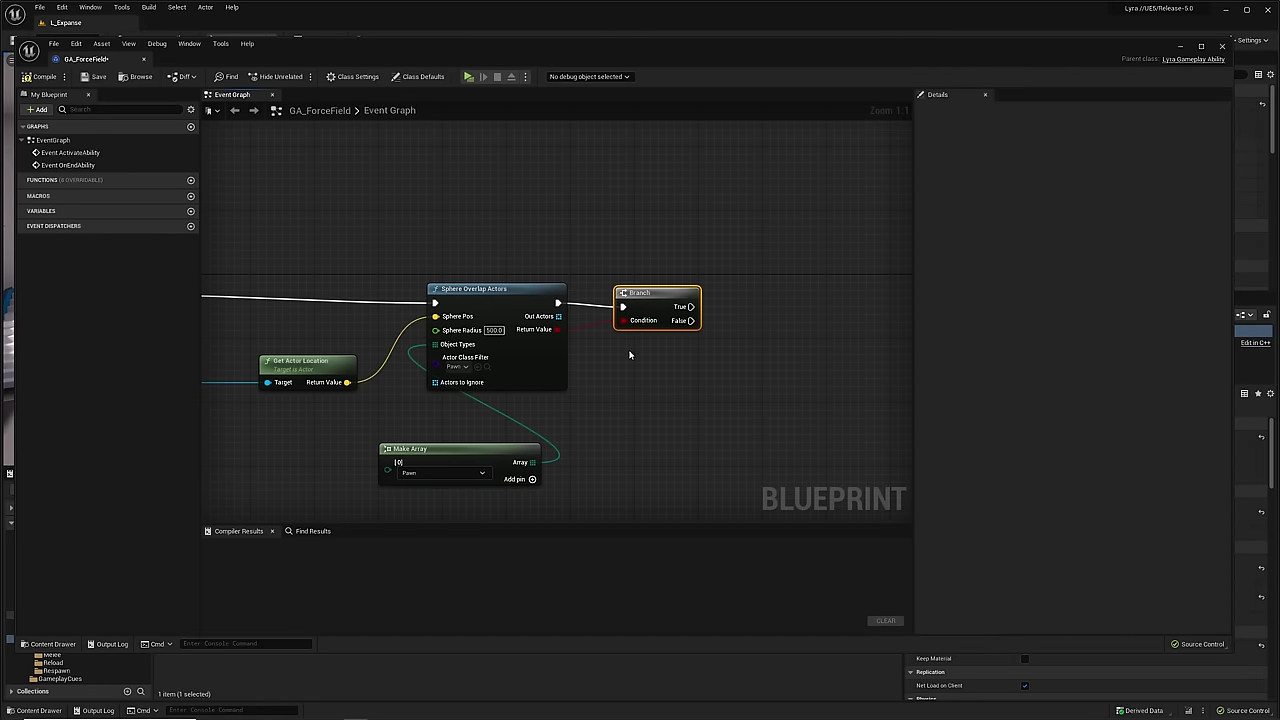
- Add a For Each Loop over Out Actors and run it from the Branch's True output
{"action": "right_click_drag", "start_coordinate": [630, 354], "coordinate": [562, 347]}
{"action": "left_click_drag", "start_coordinate": [490, 309], "coordinate": [592, 364]}
{"action": "type", "text": "for e"}
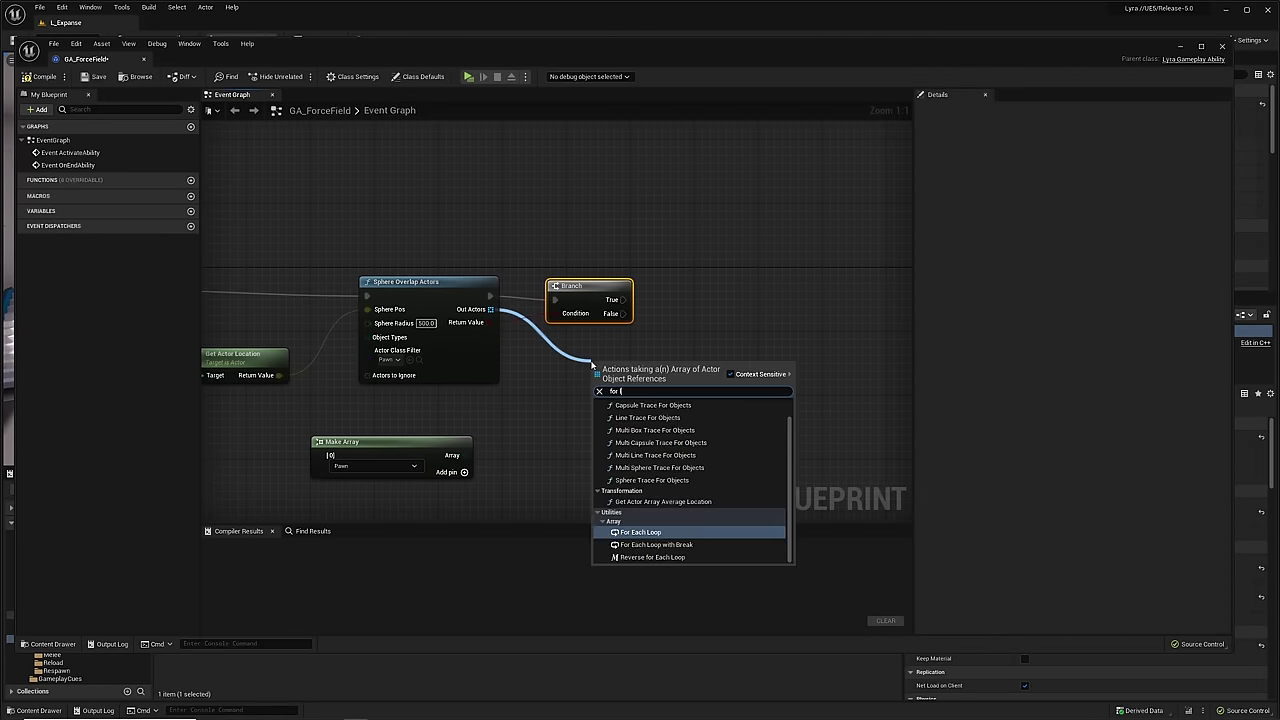
{"action": "key", "text": "Return"}
{"action": "left_click_drag", "start_coordinate": [622, 299], "coordinate": [706, 300]}
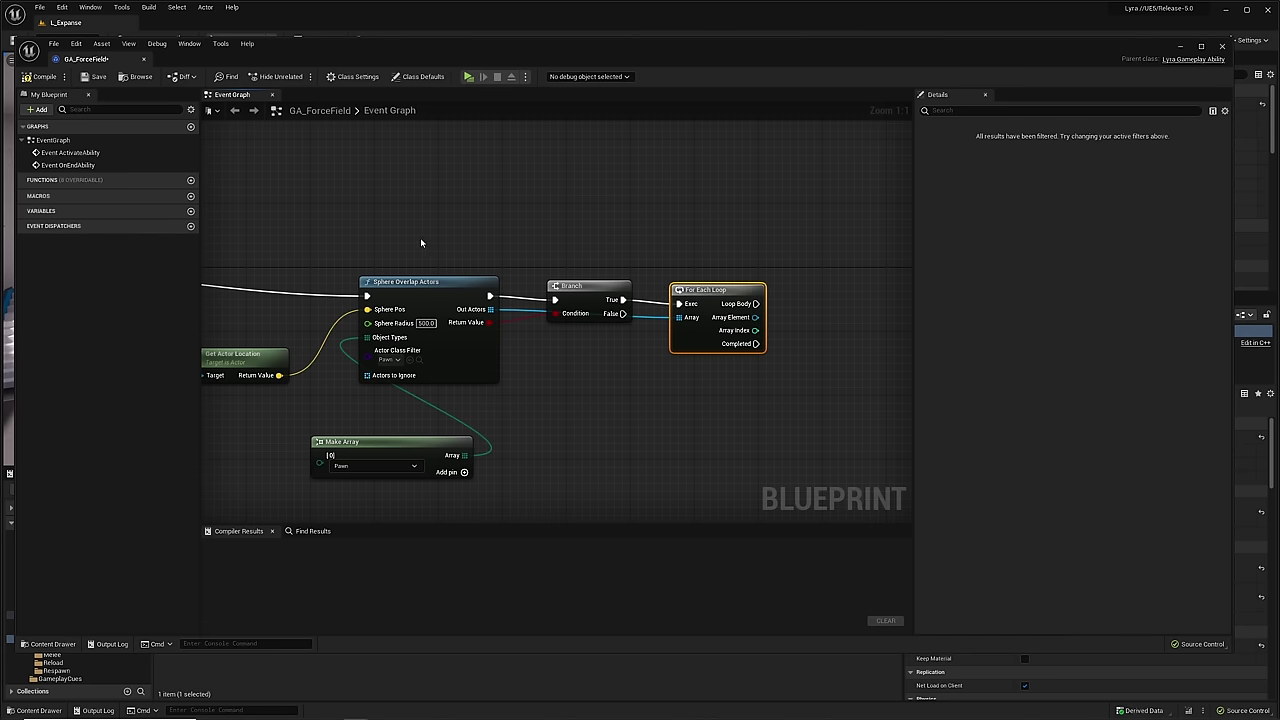
- Add a Get Lyra Team Subsystem node and place it below the For Each Loop
{"action": "right_click_drag", "start_coordinate": [420, 240], "coordinate": [226, 214]}
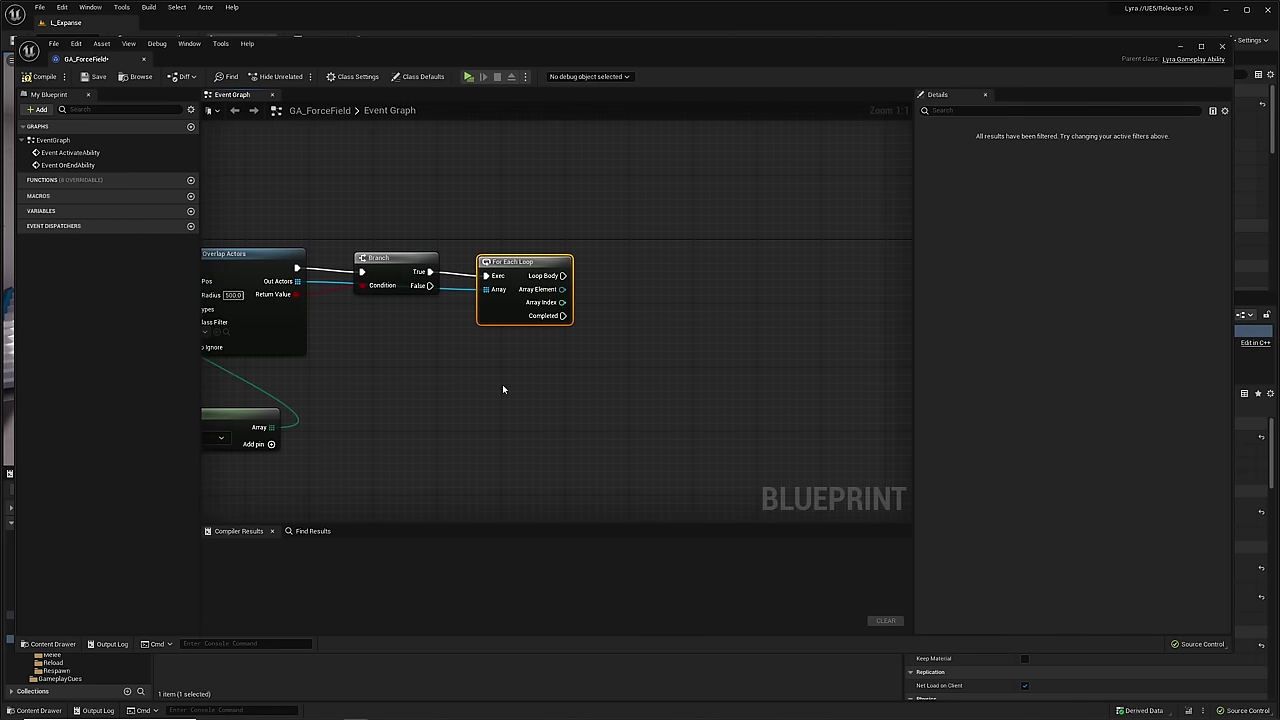
{"action": "right_click", "coordinate": [505, 389]}
{"action": "type", "text": "ge"}
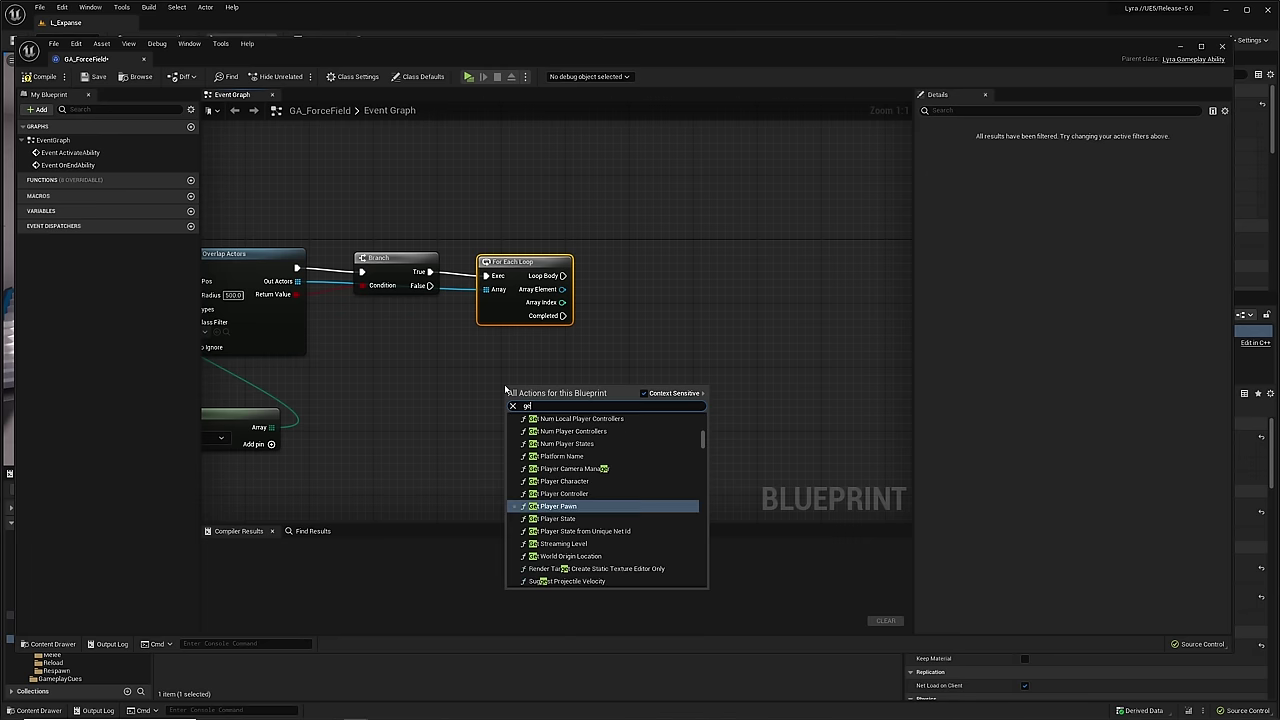
{"action": "type", "text": "t team sub"}
{"action": "key", "text": "Return"}
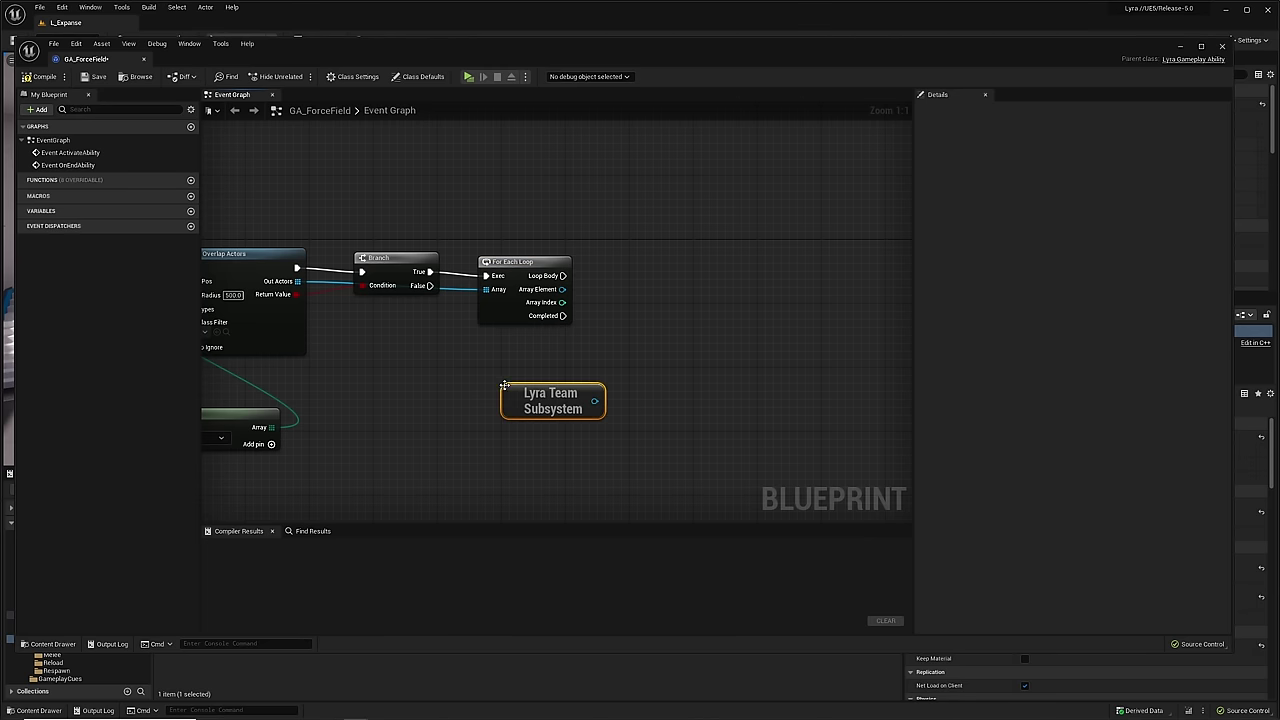
{"action": "left_click_drag", "start_coordinate": [461, 368], "coordinate": [648, 402]}
{"action": "left_click_drag", "start_coordinate": [561, 402], "coordinate": [529, 418]}
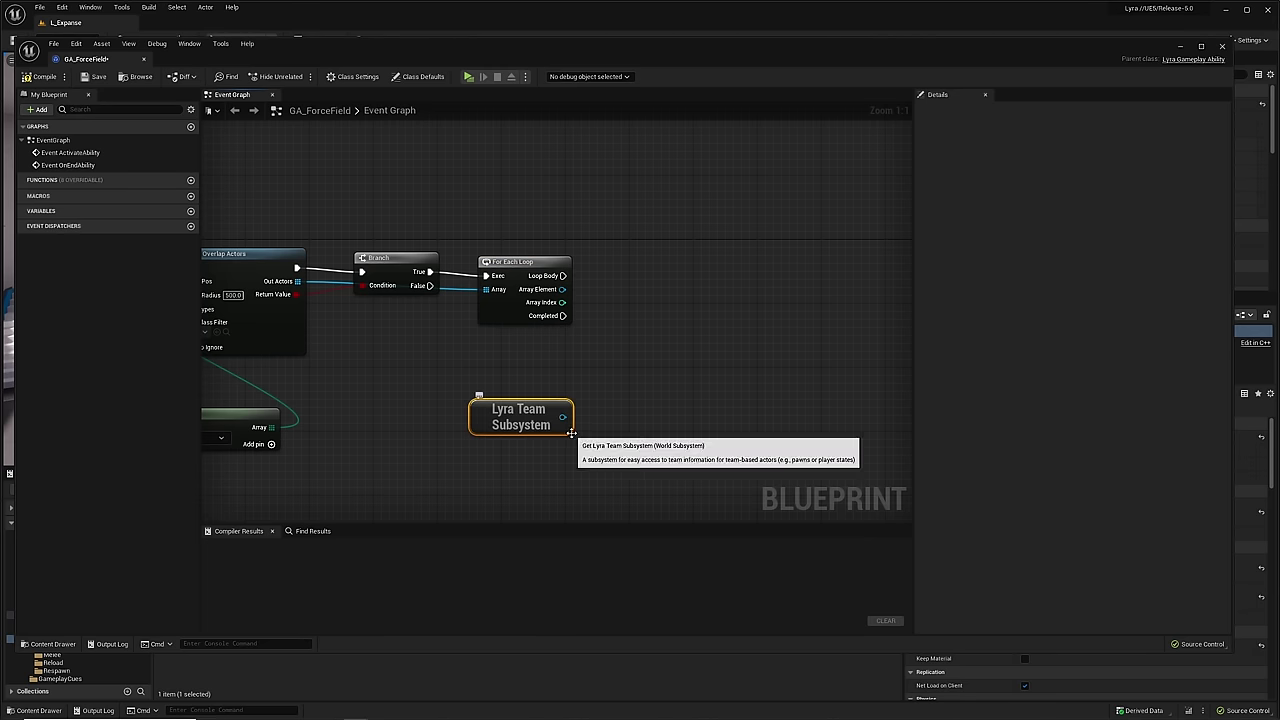
- Add a Compare Teams node targeting the team subsystem, run it from Loop Body, and feed Array Element into its A input
{"action": "mouse_move", "coordinate": [385, 360]}
{"action": "right_mouse_down"}
{"action": "mouse_move", "coordinate": [733, 354]}
{"action": "mouse_move", "coordinate": [386, 356]}
{"action": "right_mouse_up"}
{"action": "left_click_drag", "start_coordinate": [576, 400], "coordinate": [676, 256]}
{"action": "type", "text": "compa"}
{"action": "key", "text": "Return"}
{"action": "left_click_drag", "start_coordinate": [574, 258], "coordinate": [686, 265]}
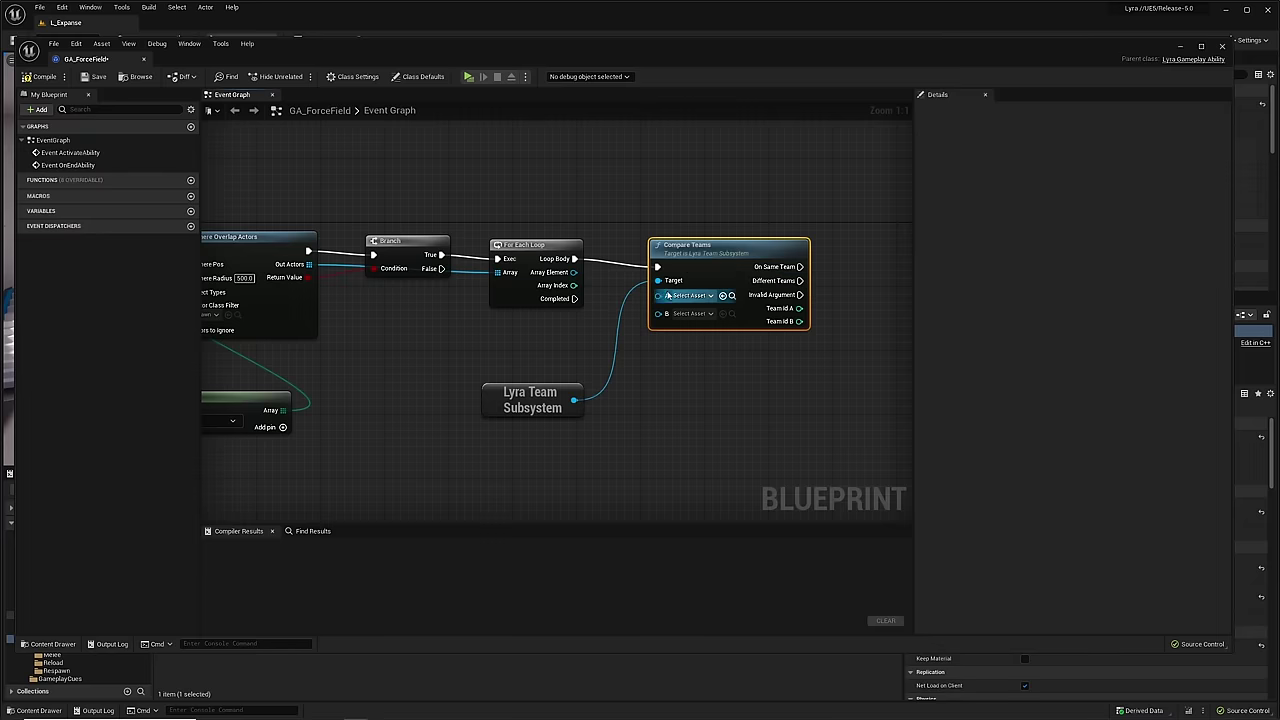
{"action": "right_click_drag", "start_coordinate": [316, 297], "coordinate": [381, 282]}
{"action": "left_click_drag", "start_coordinate": [643, 258], "coordinate": [728, 287]}
- Copy the Get Lyra Character from Actor Info node next to the team subsystem and feed its Return Value into B of Compare Teams
{"action": "right_click_drag", "start_coordinate": [398, 329], "coordinate": [885, 326]}
{"action": "left_click", "coordinate": [331, 293]}
{"action": "right_click_drag", "start_coordinate": [626, 328], "coordinate": [366, 323]}
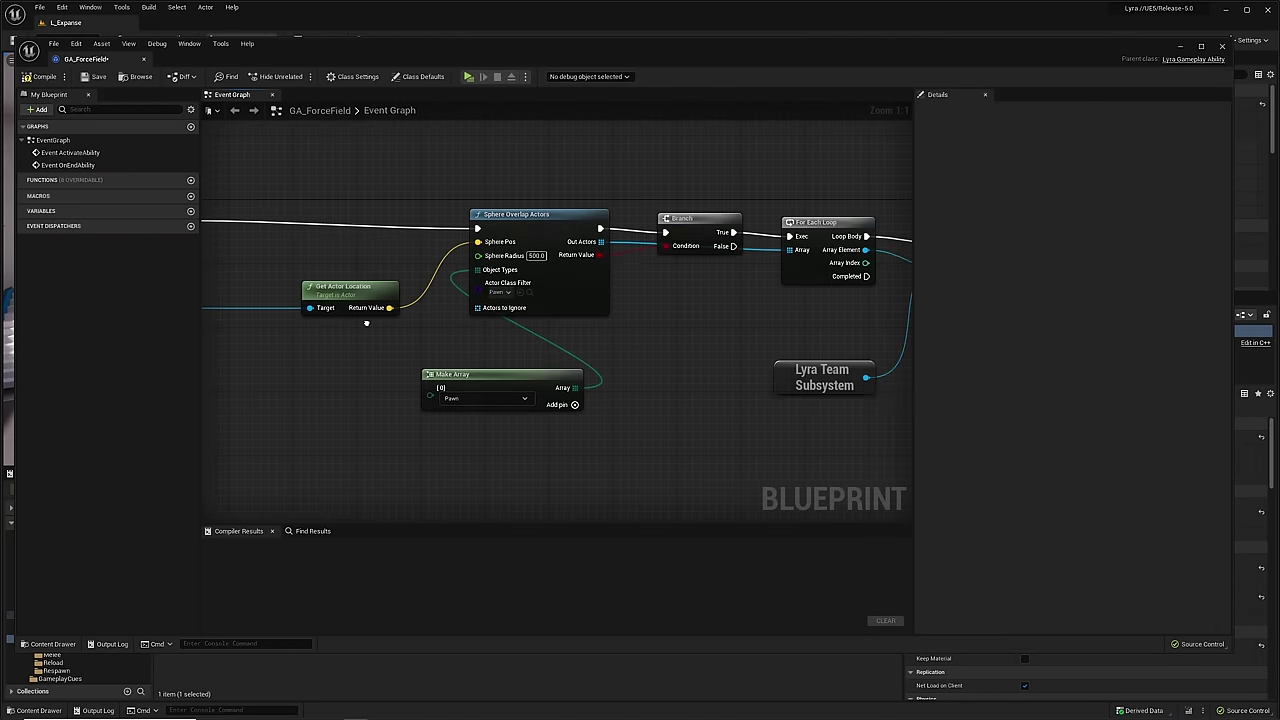
{"action": "right_click_drag", "start_coordinate": [852, 358], "coordinate": [583, 362]}
{"action": "key", "text": "ctrl+v"}
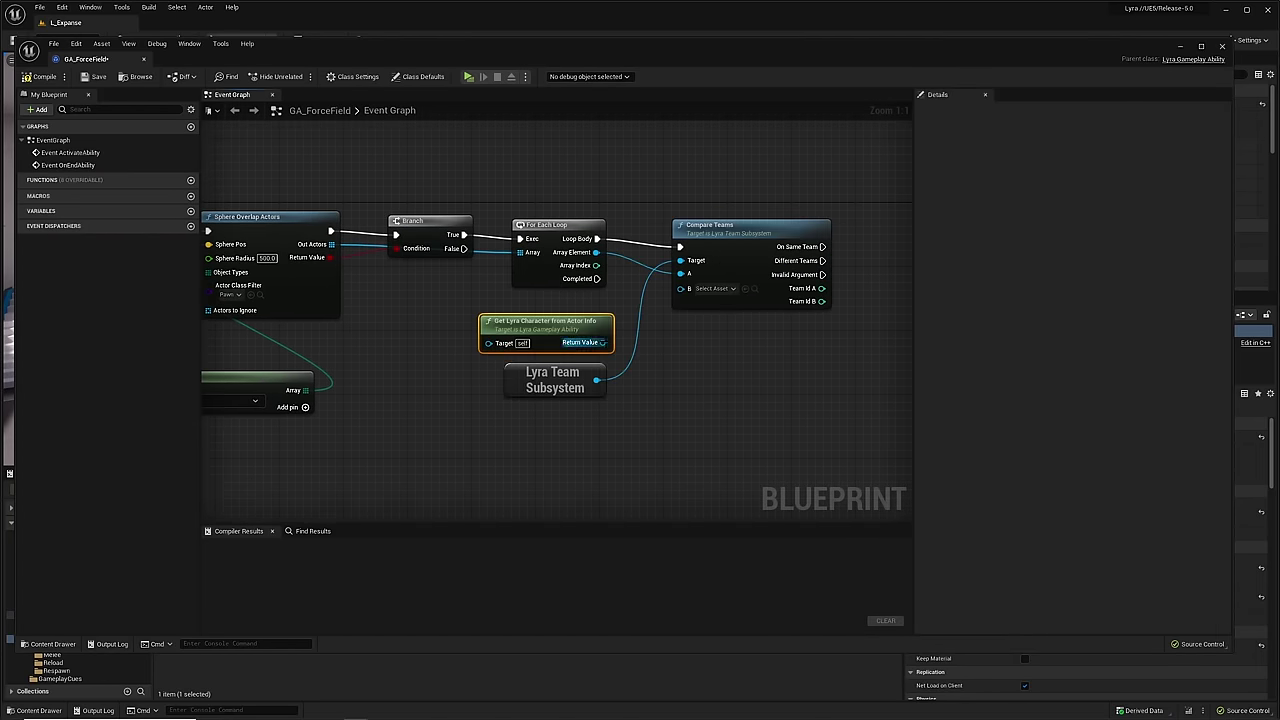
{"action": "left_click_drag", "start_coordinate": [603, 342], "coordinate": [703, 289]}
- Add a Get Lyra Ability System Component from Actor Info node and place it below Compare Teams
{"action": "right_click_drag", "start_coordinate": [784, 266], "coordinate": [615, 290]}
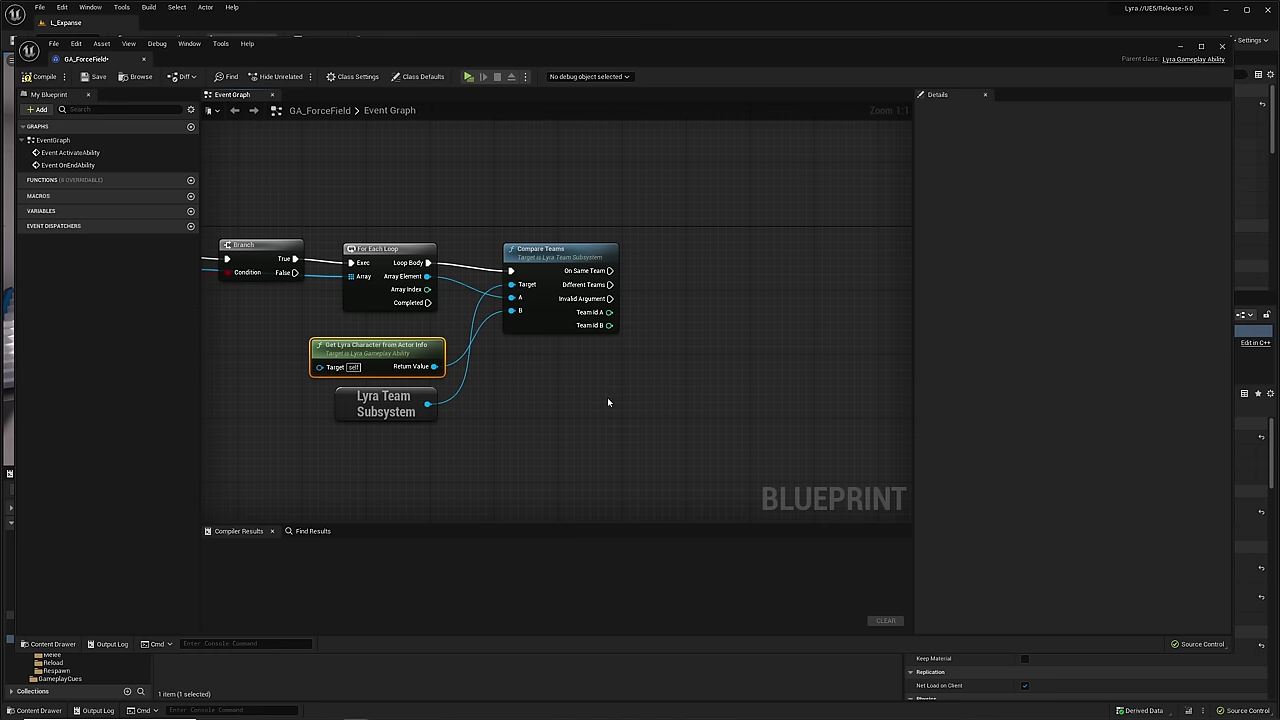
{"action": "right_click_drag", "start_coordinate": [608, 402], "coordinate": [567, 414]}
{"action": "left_click", "coordinate": [564, 410]}
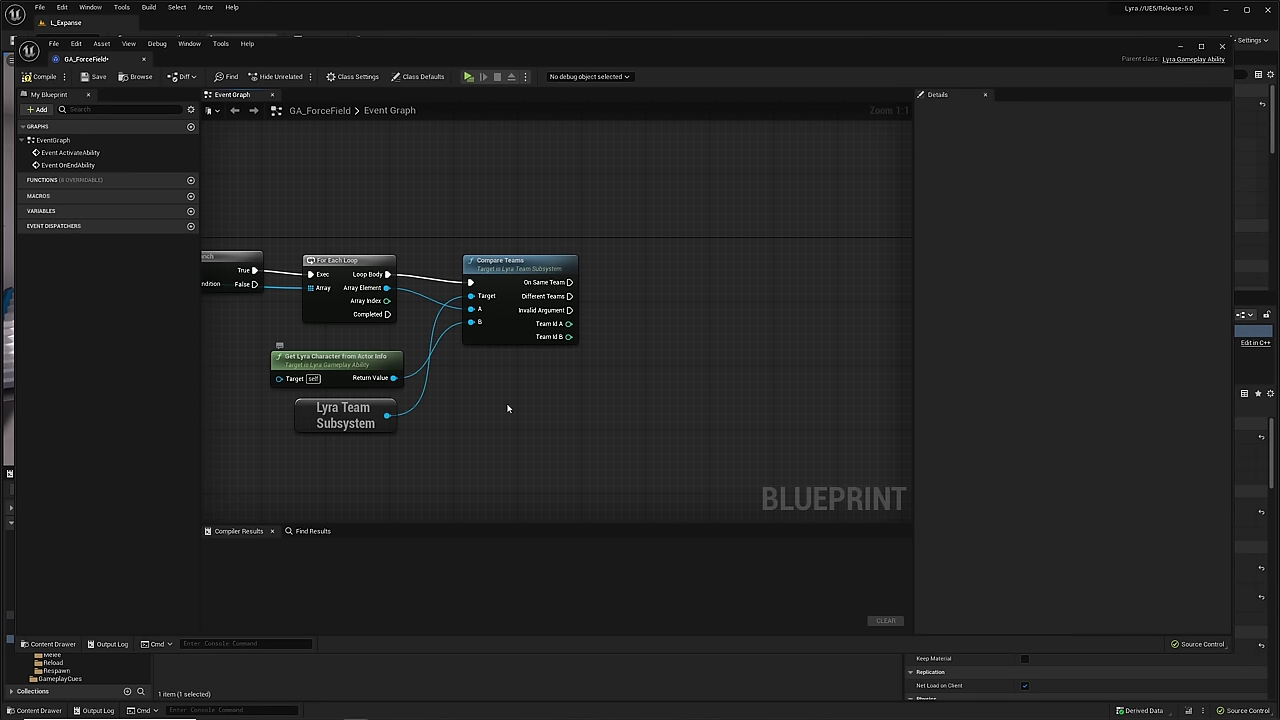
{"action": "left_click", "coordinate": [348, 358]}
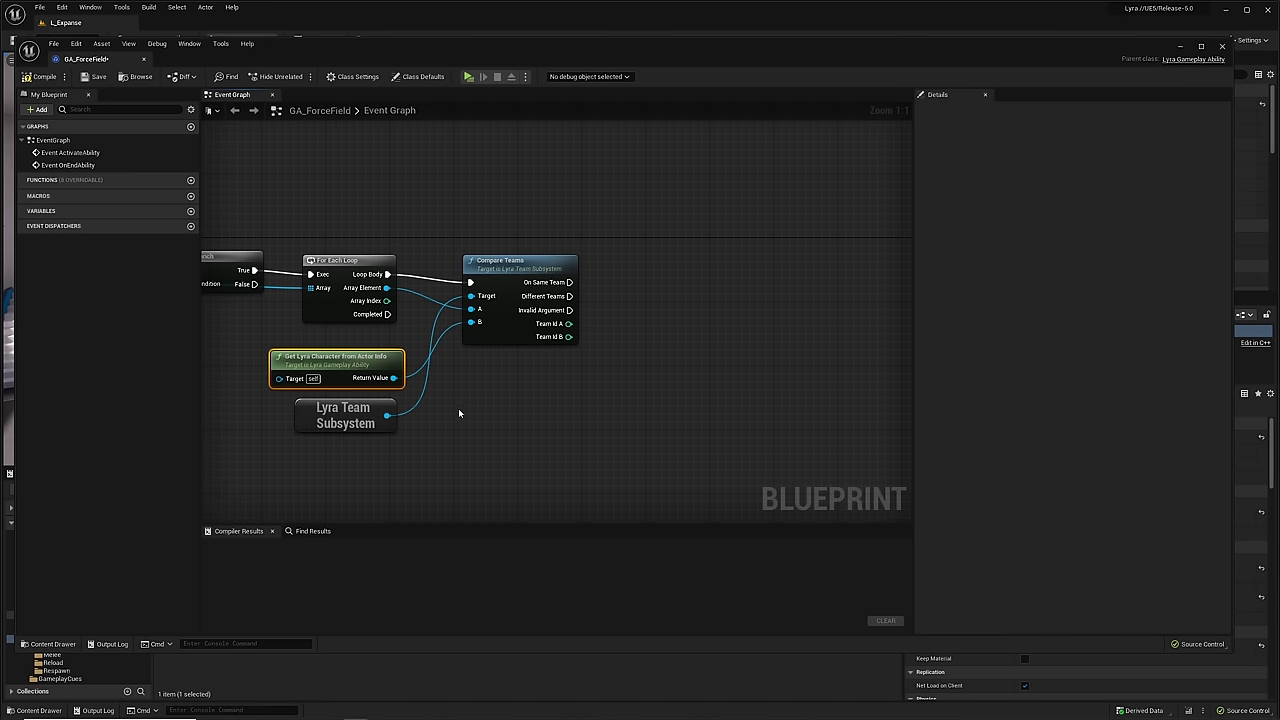
{"action": "right_click", "coordinate": [458, 408]}
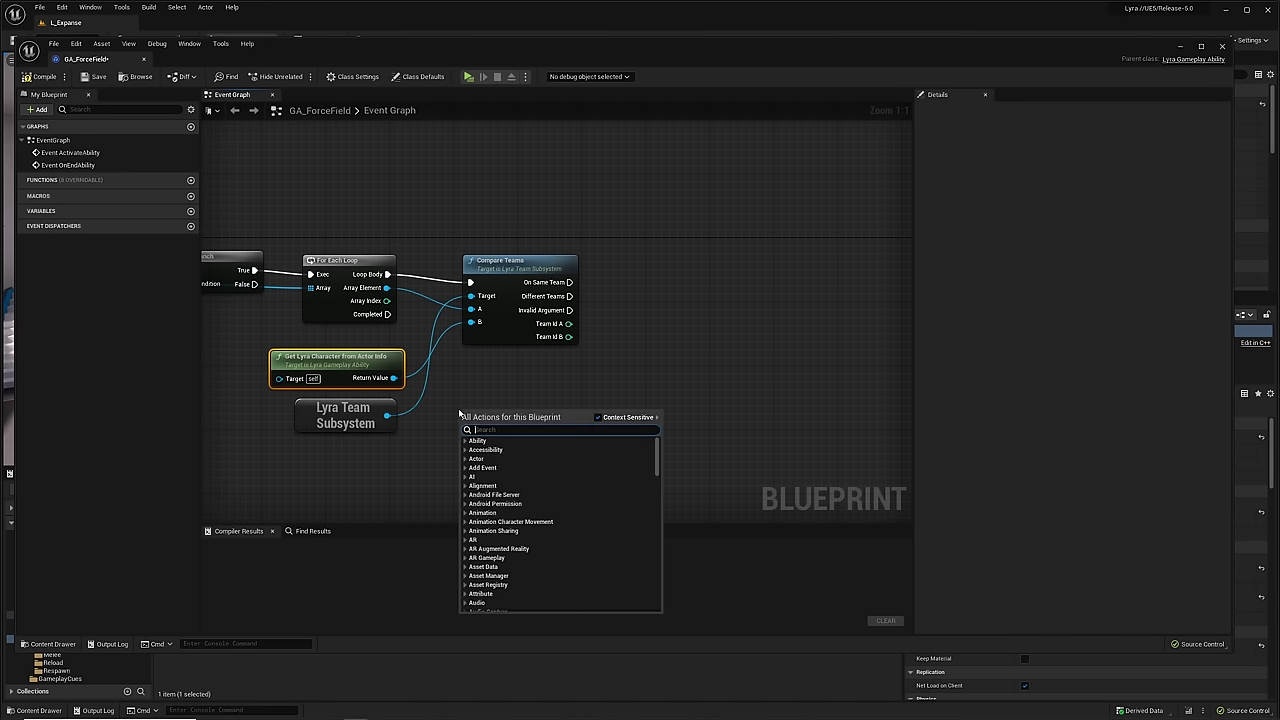
{"action": "type", "text": "get ab"}
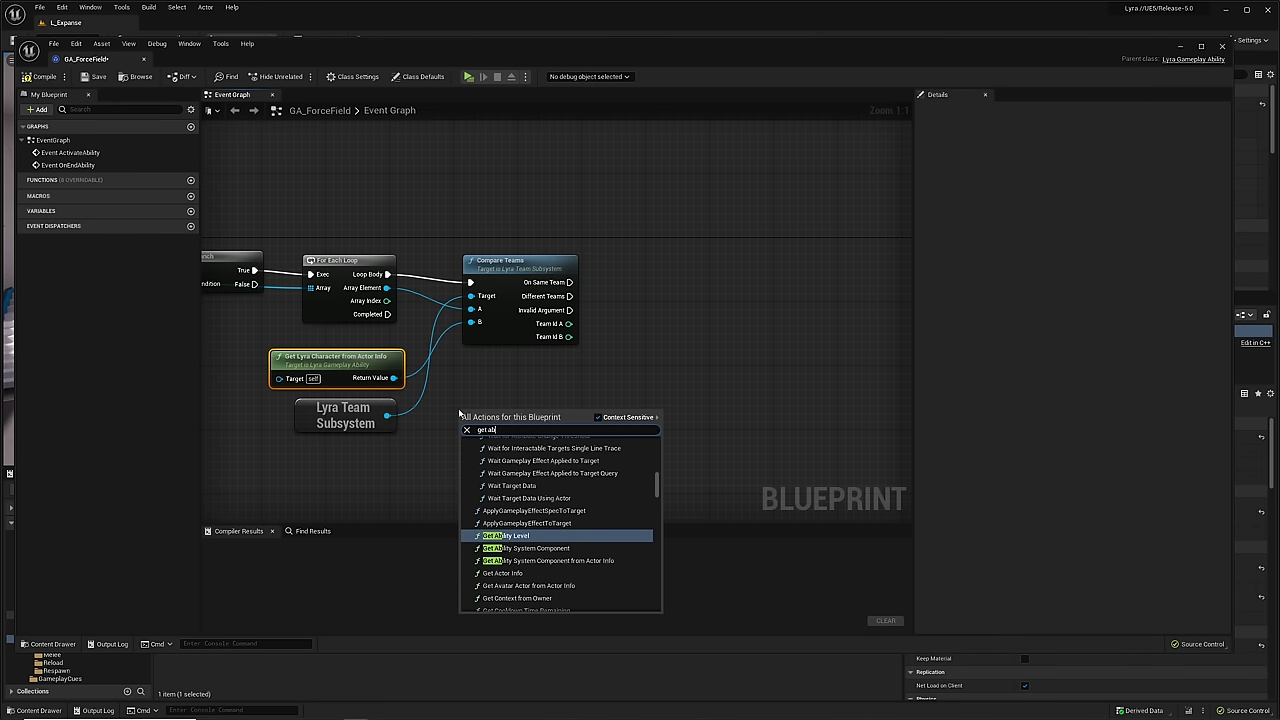
{"action": "type", "text": "ility sy"}
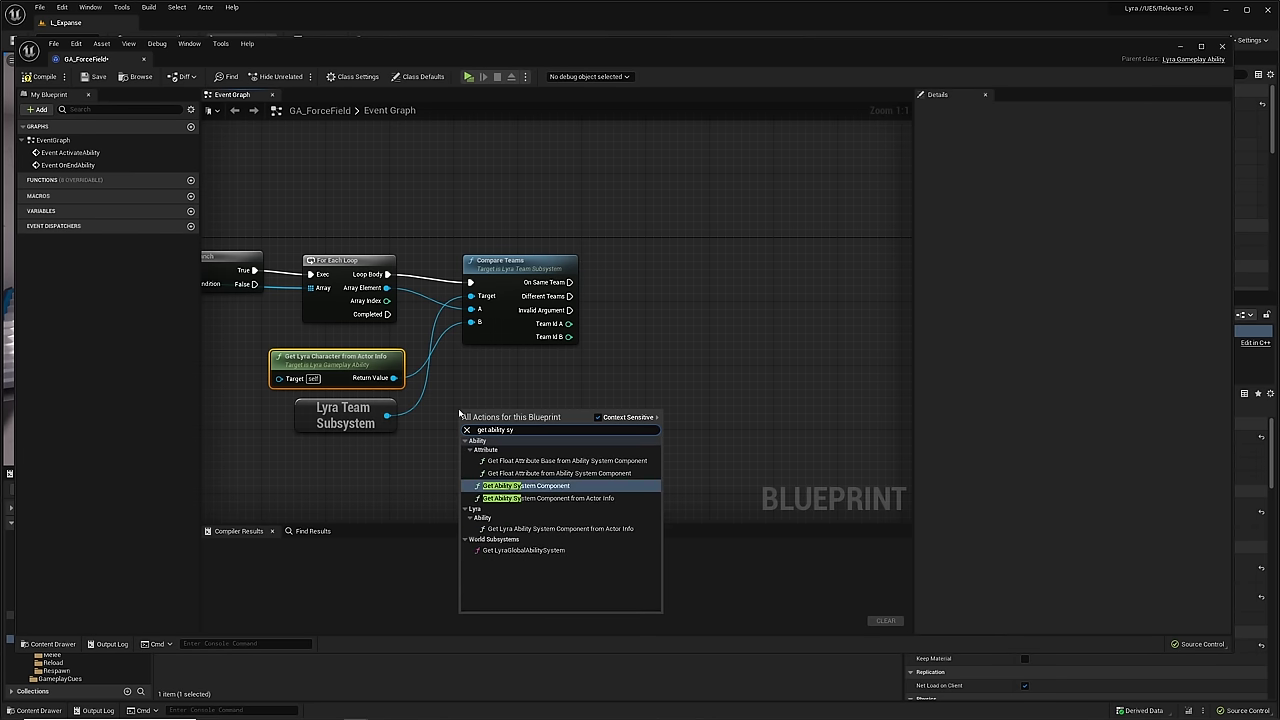
{"action": "key", "text": "Down"}
{"action": "key", "text": "Down"}
{"action": "key", "text": "Return"}
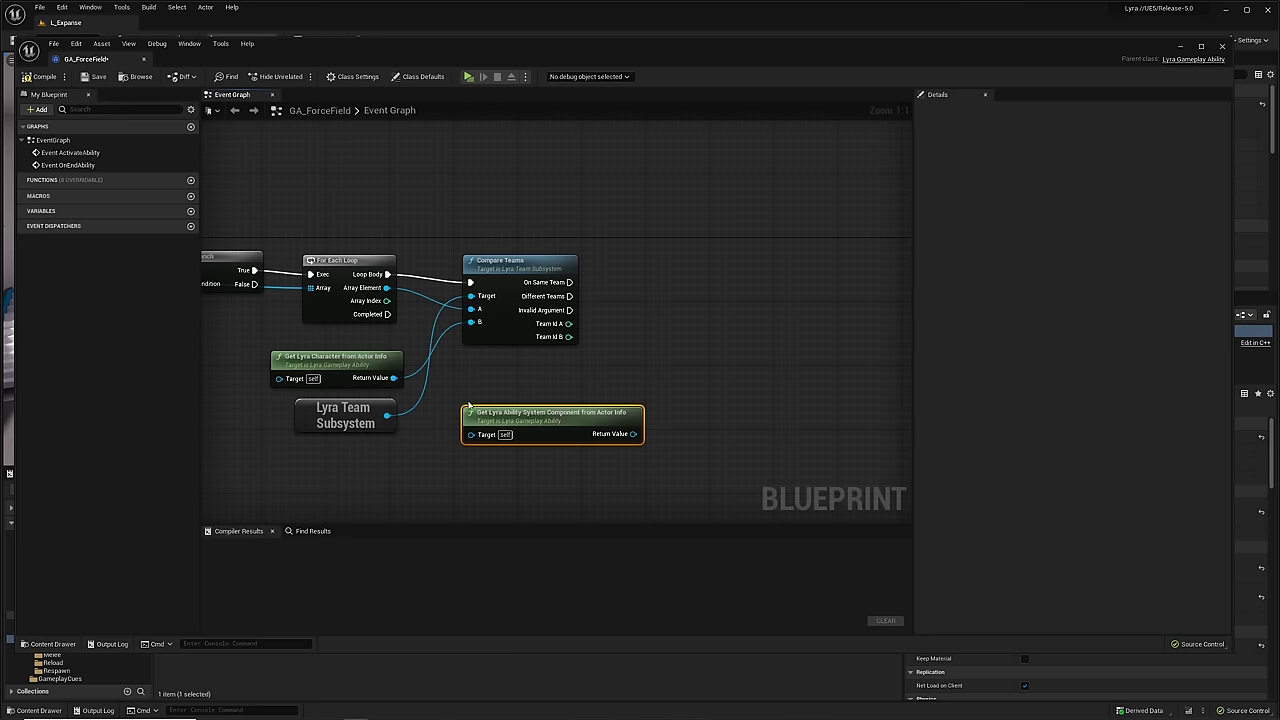
{"action": "left_click_drag", "start_coordinate": [470, 410], "coordinate": [421, 434]}
- Add an ApplyGameplayEffectToTarget node targeting the Lyra ability system component and run it from the Different Teams output of Compare Teams
{"action": "left_click_drag", "start_coordinate": [585, 457], "coordinate": [701, 326]}
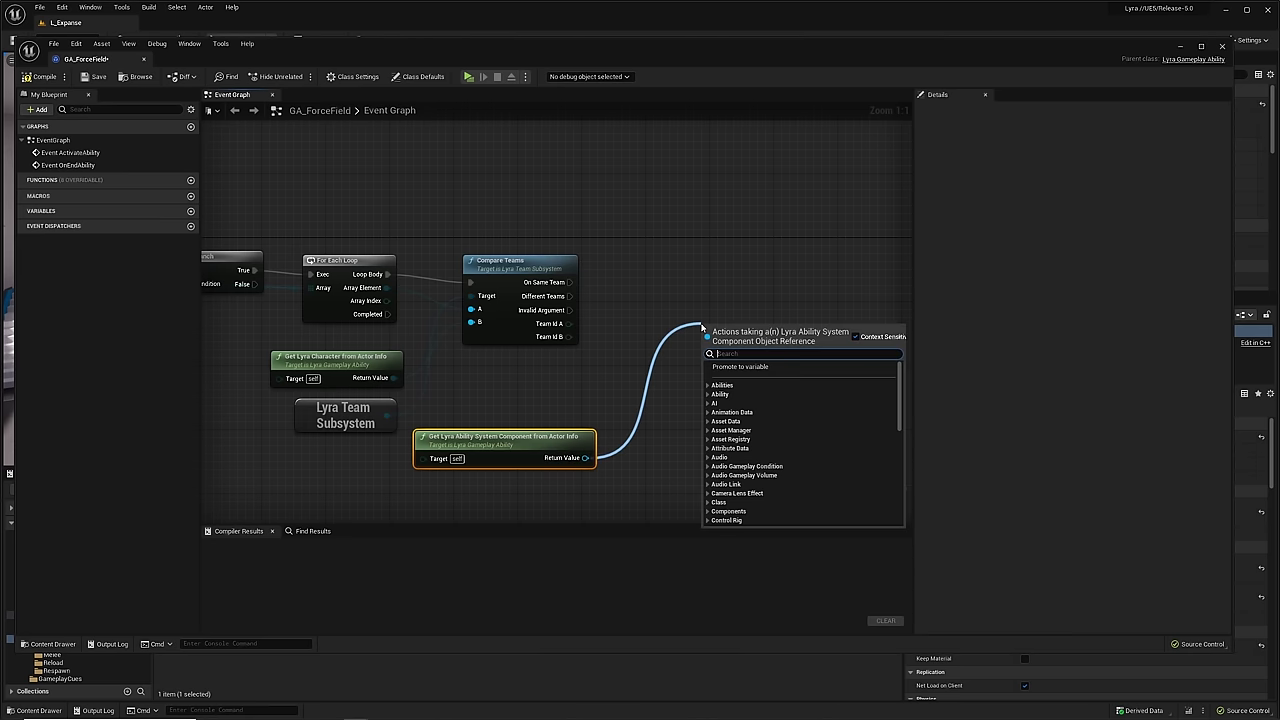
{"action": "type", "text": "gamepl"}
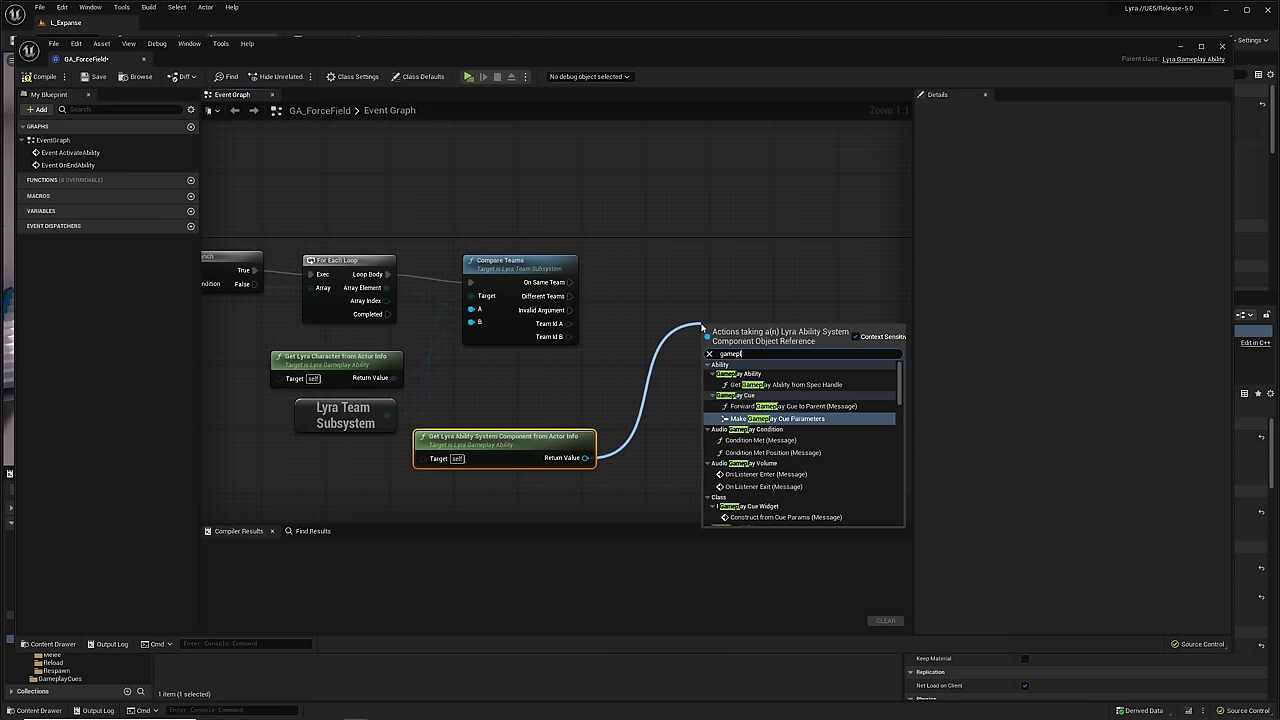
{"action": "type", "text": "ay effect"}
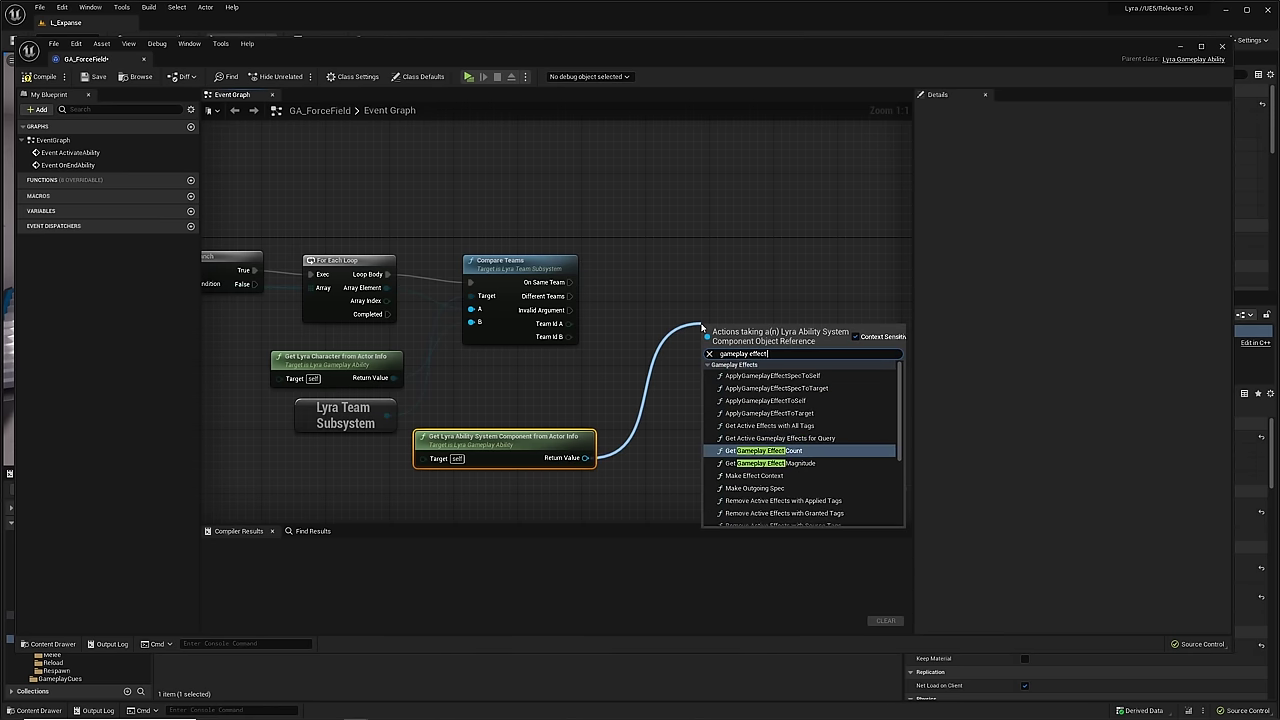
{"action": "type", "text": " tar"}
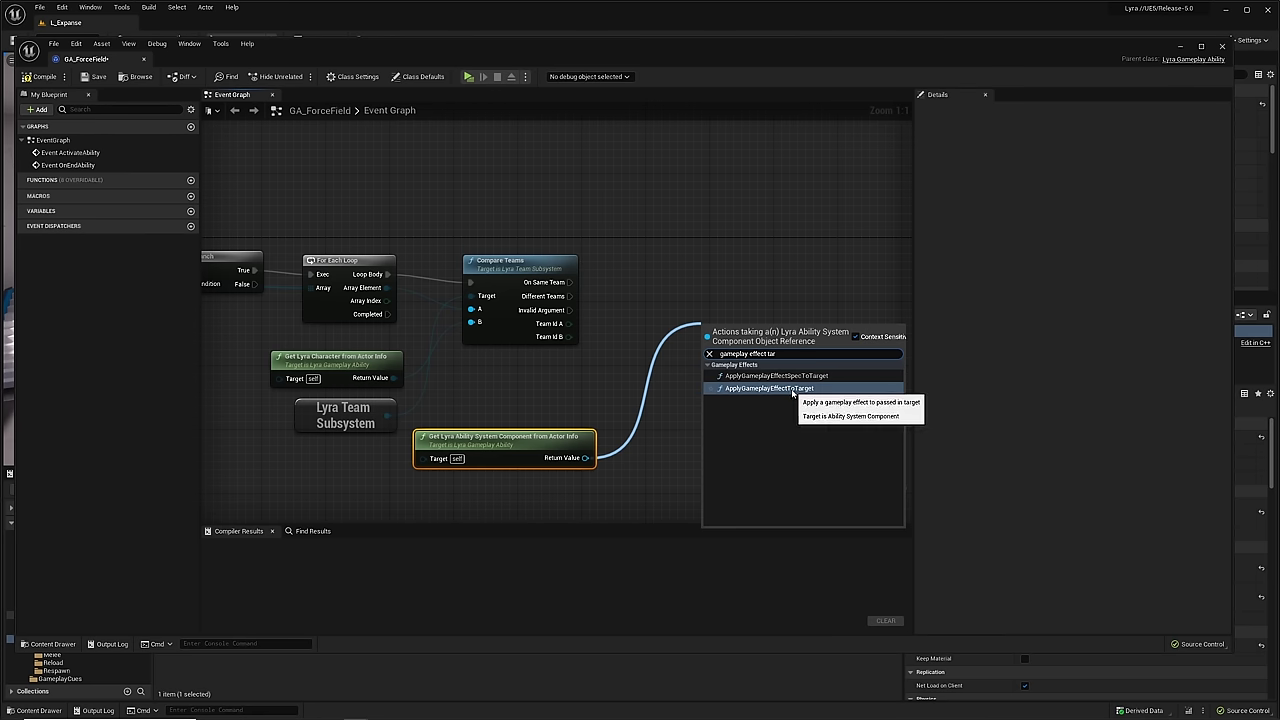
{"action": "left_click", "coordinate": [789, 389]}
{"action": "left_click_drag", "start_coordinate": [570, 283], "coordinate": [682, 289]}
{"action": "left_click", "coordinate": [646, 266]}
{"action": "left_click_drag", "start_coordinate": [570, 296], "coordinate": [697, 291]}
{"action": "left_click_drag", "start_coordinate": [755, 276], "coordinate": [779, 276]}
- Add a Get Ability System Component node for the loop's Array Element and move ApplyGameplayEffectToTarget further away to make room
{"action": "left_click_drag", "start_coordinate": [387, 288], "coordinate": [474, 384]}
{"action": "type", "text": "get abi"}
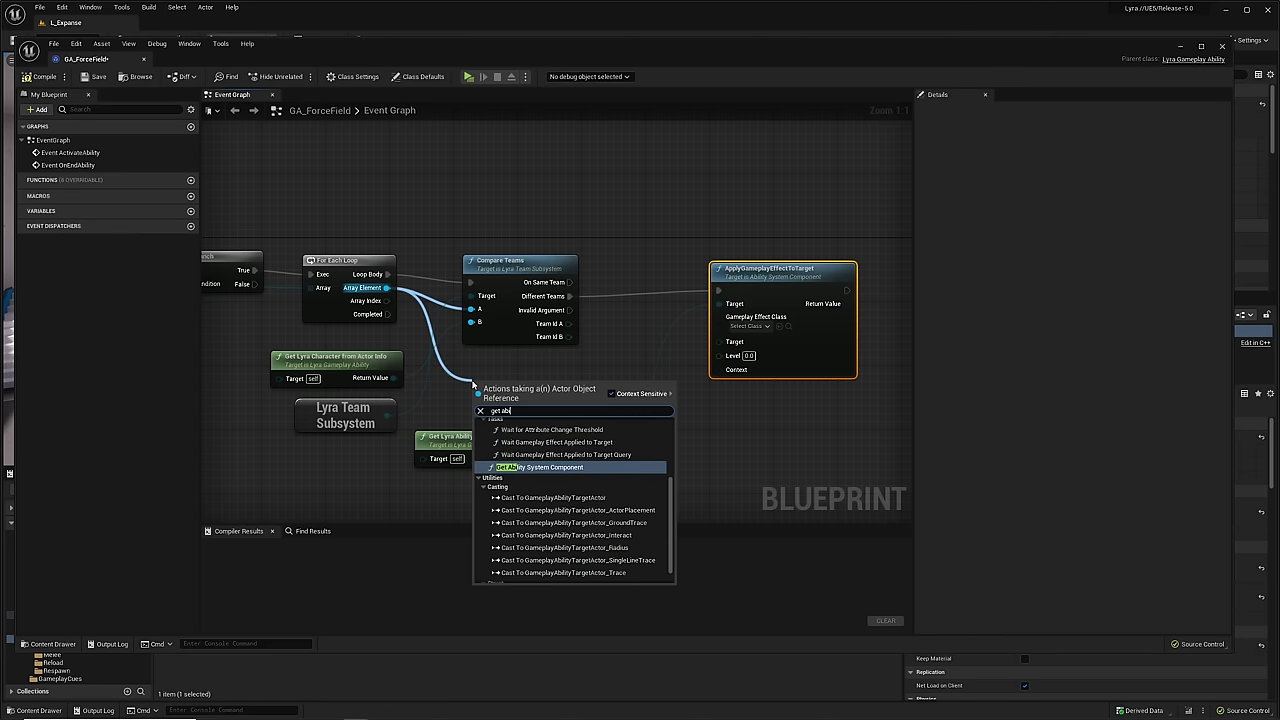
{"action": "type", "text": "li"}
{"action": "key", "text": "Return"}
{"action": "left_click_drag", "start_coordinate": [743, 295], "coordinate": [767, 303]}
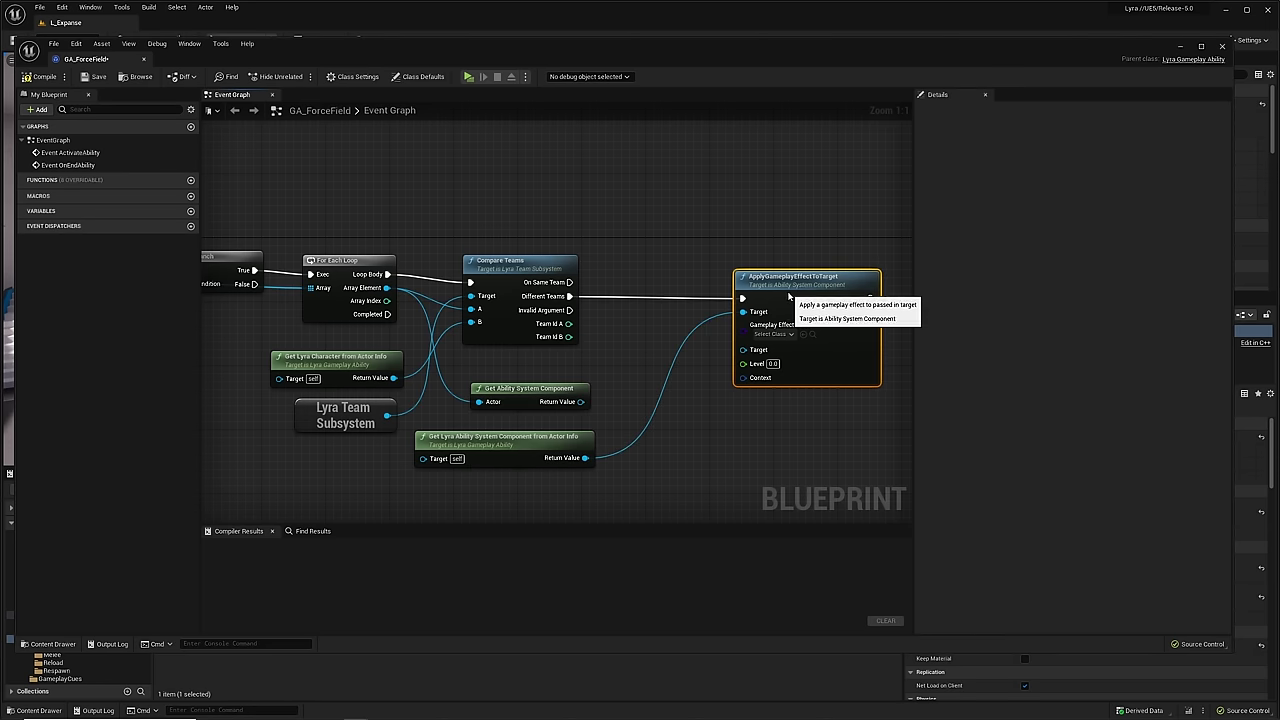
- Insert an Is Valid check on the element's ability system component before ApplyGameplayEffectToTarget and feed that component into its second Target input
{"action": "left_click_drag", "start_coordinate": [580, 401], "coordinate": [625, 352]}
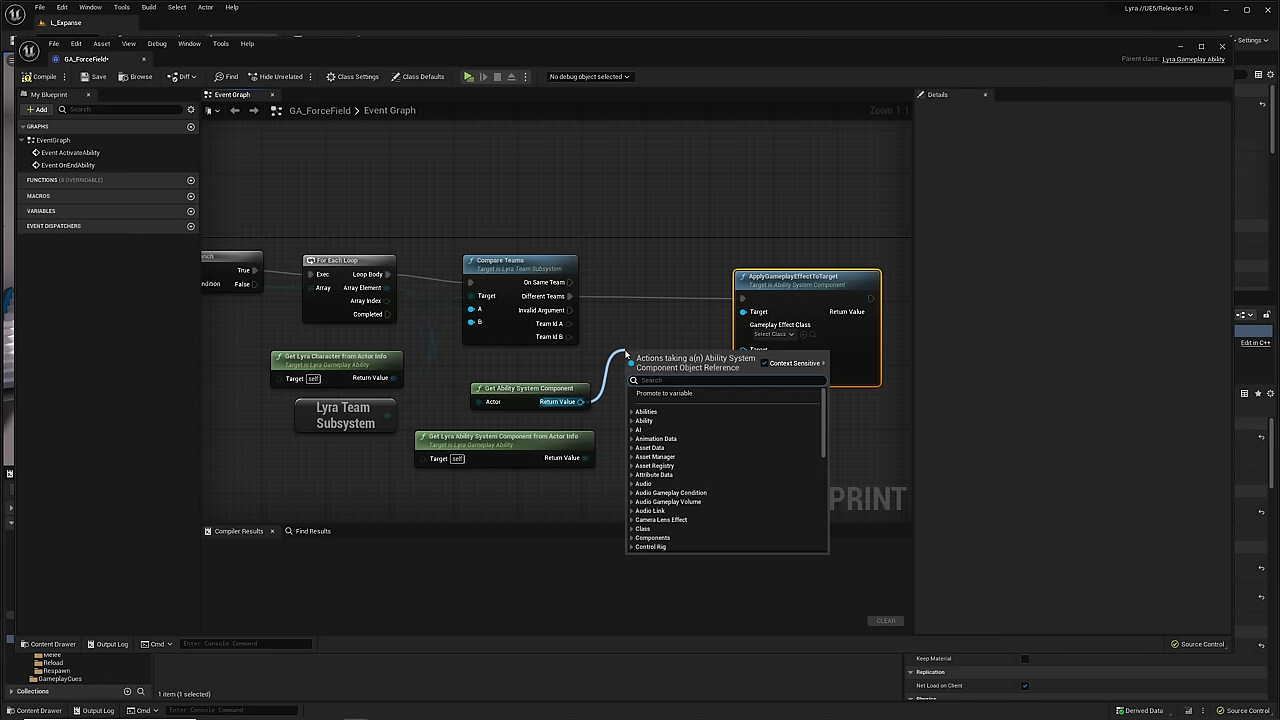
{"action": "type", "text": "is valid"}
{"action": "key", "text": "Return"}
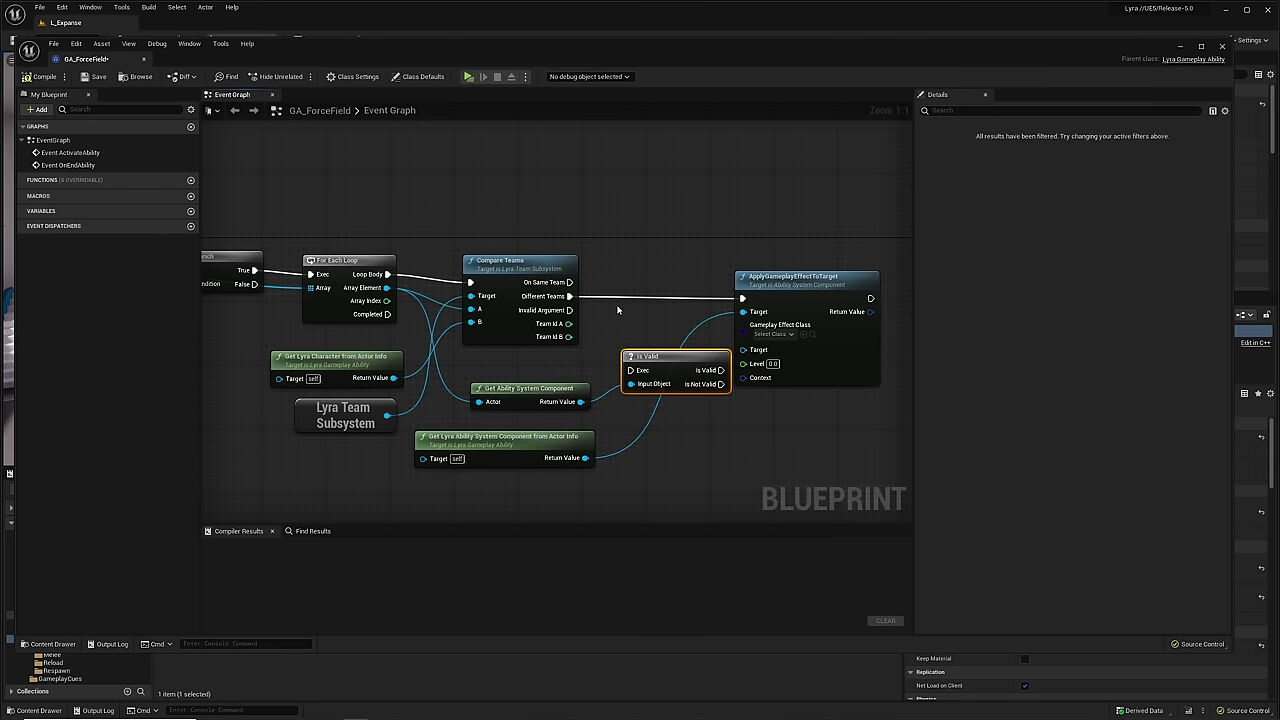
{"action": "left_click_drag", "start_coordinate": [569, 296], "coordinate": [742, 298]}
{"action": "left_click_drag", "start_coordinate": [580, 401], "coordinate": [755, 354]}
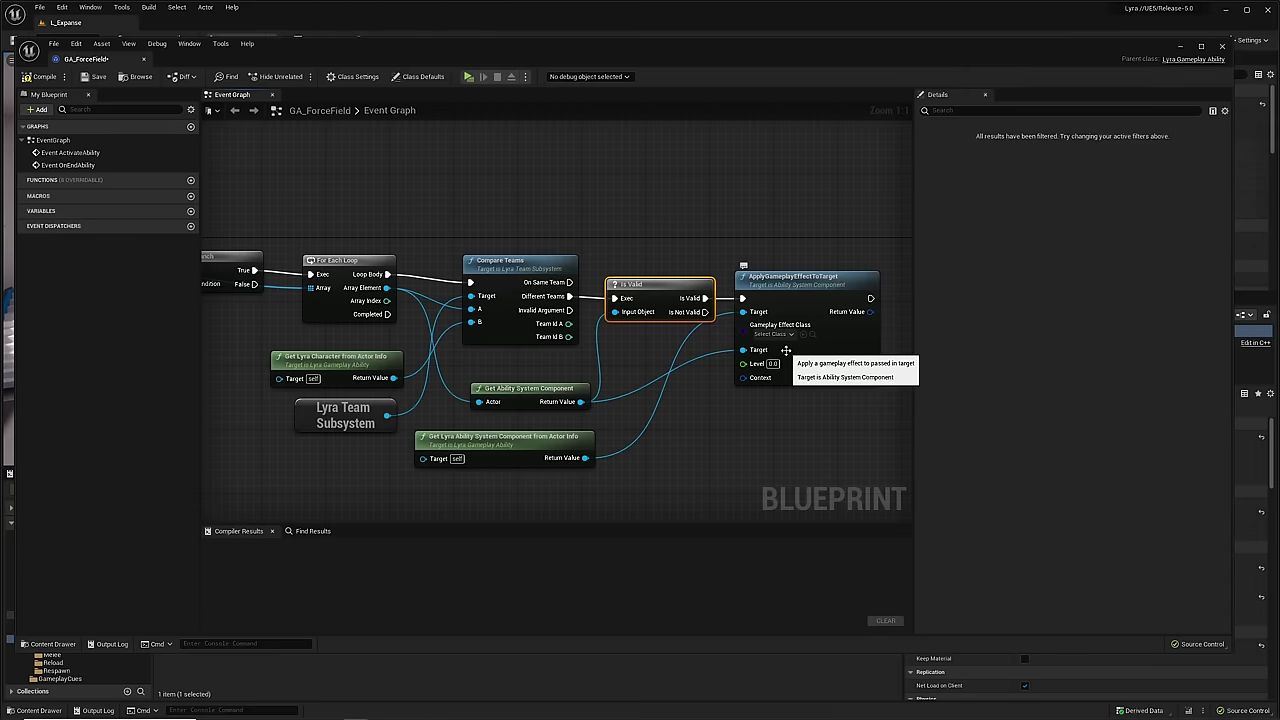
- Add an End Ability node to the For Each Loop's Completed output and compile the blueprint
{"action": "right_click_drag", "start_coordinate": [635, 443], "coordinate": [717, 335]}
{"action": "left_click_drag", "start_coordinate": [467, 206], "coordinate": [597, 431]}
{"action": "type", "text": "end abi"}
{"action": "key", "text": "Up"}
{"action": "key", "text": "Up"}
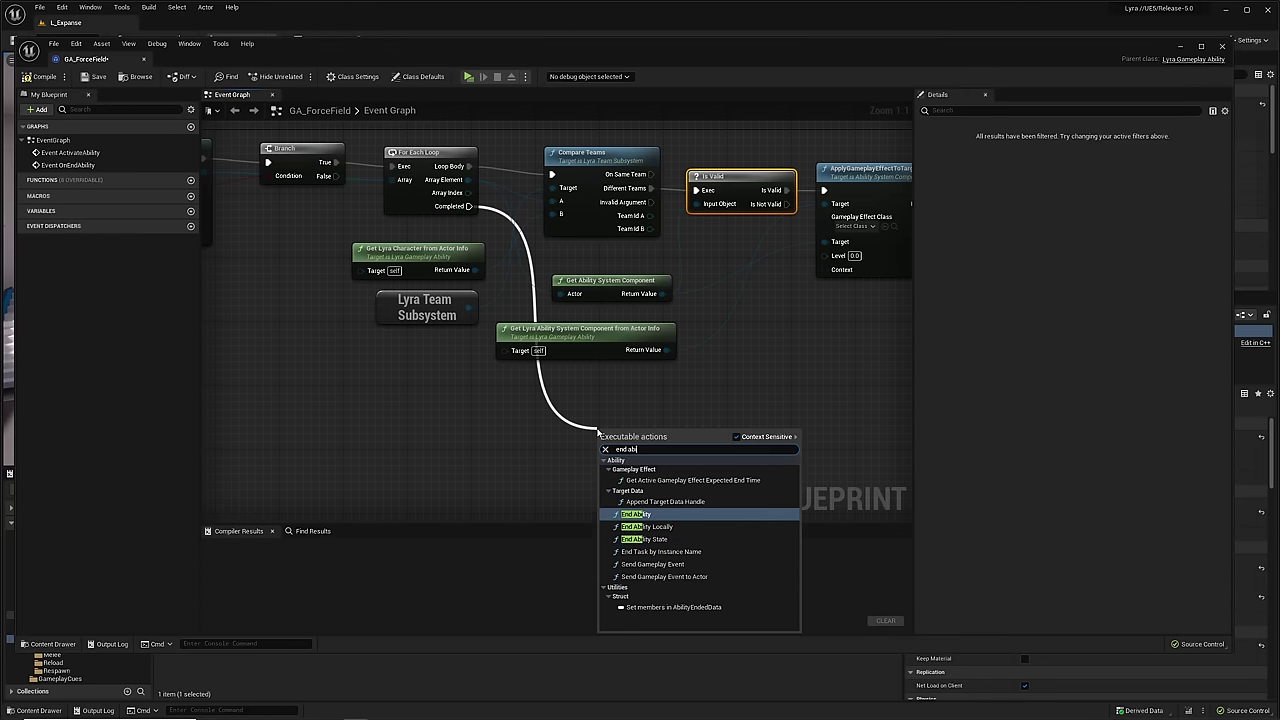
{"action": "key", "text": "Return"}
{"action": "scroll", "coordinate": [575, 392], "scroll_direction": "down", "scroll_amount": 3}
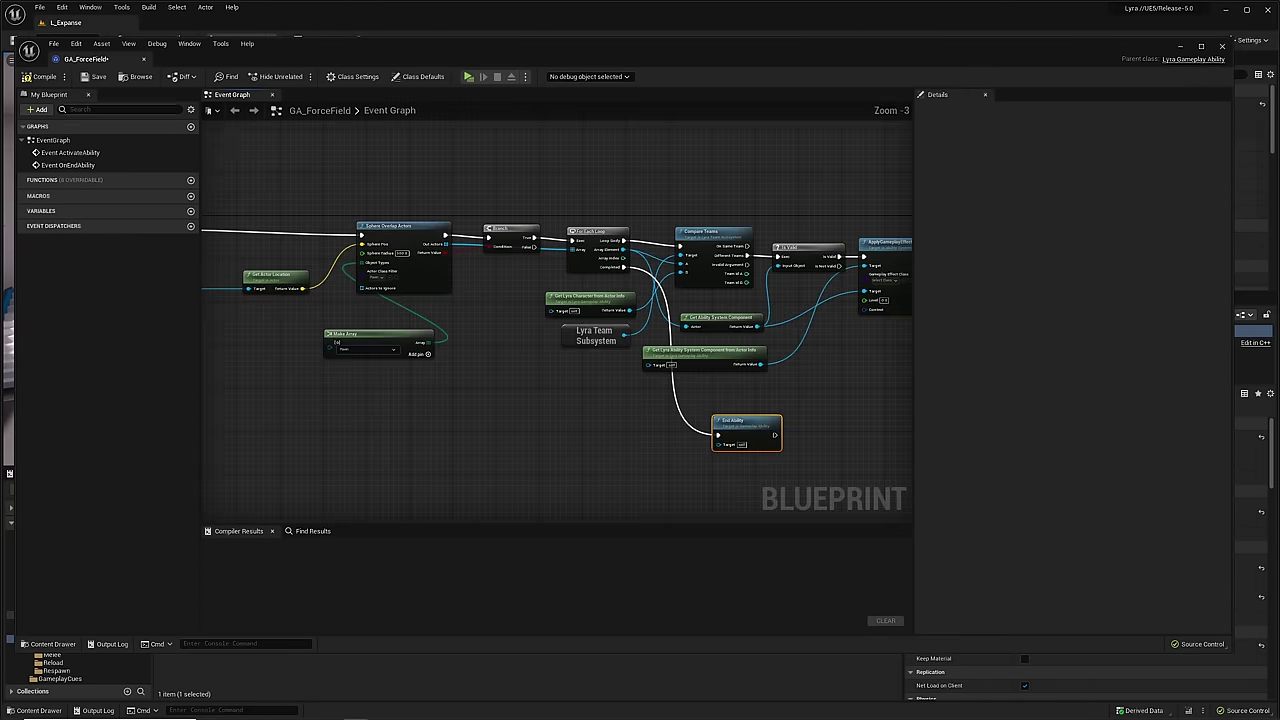
{"action": "left_click", "coordinate": [40, 76]}
- Create a blueprint class derived from GE_Damage_Basic_Instant in the ForceField folder and name it GE_ForceField
{"action": "left_click_drag", "start_coordinate": [266, 58], "coordinate": [521, 54]}
{"action": "right_click", "coordinate": [244, 556]}
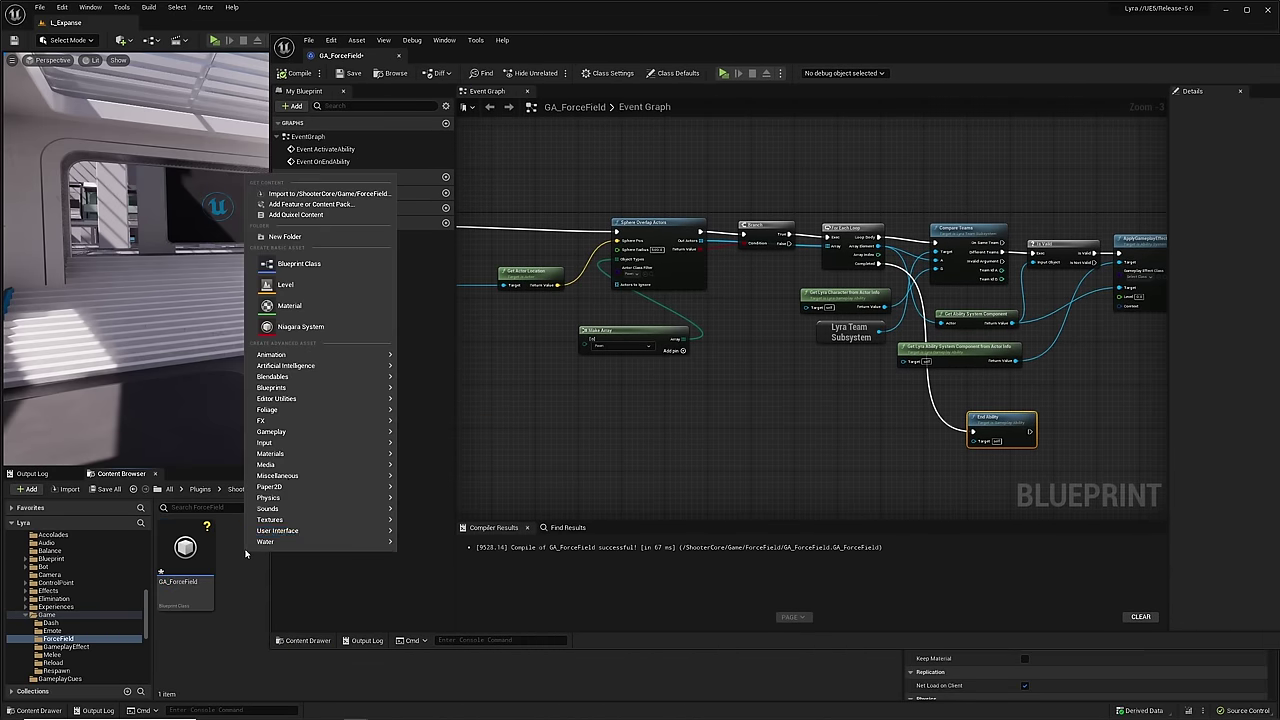
{"action": "left_click", "coordinate": [382, 264]}
{"action": "left_click_drag", "start_coordinate": [1203, 240], "coordinate": [591, 205]}
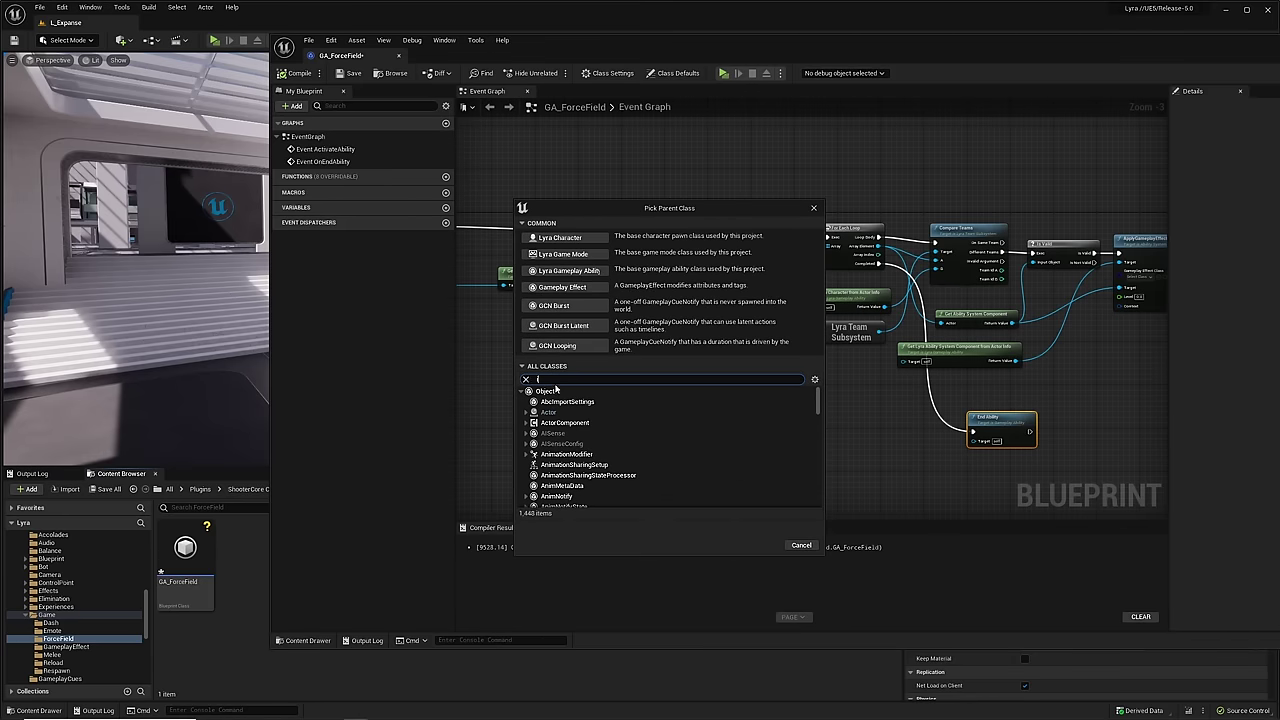
{"action": "type", "text": "tant"}
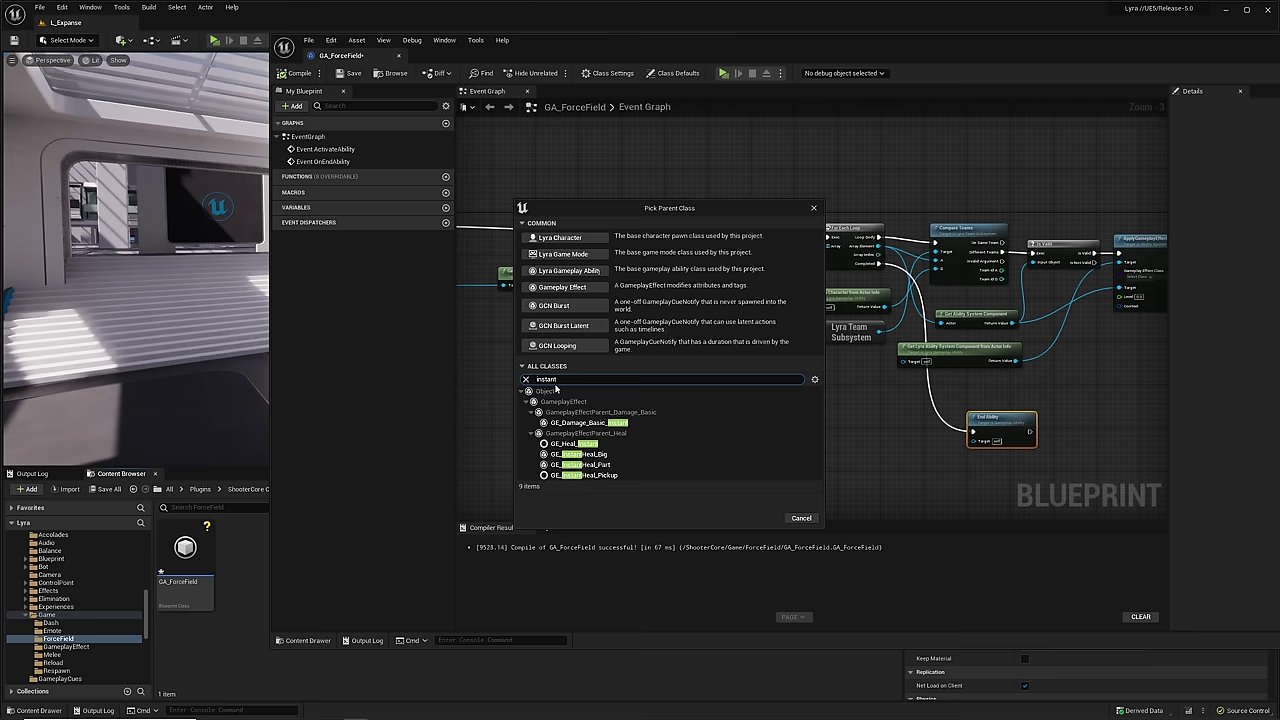
{"action": "left_click", "coordinate": [588, 423]}
{"action": "left_click", "coordinate": [760, 518]}
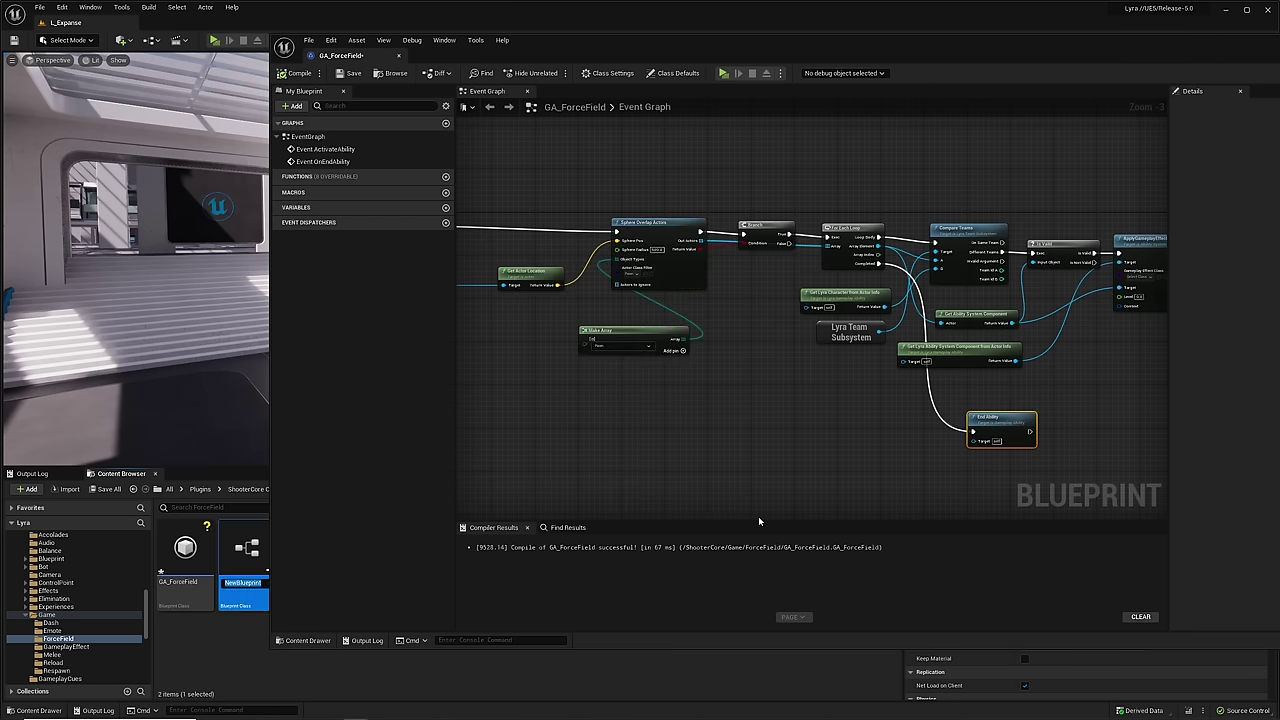
{"action": "type", "text": "GE_ForceField"}
{"action": "key", "text": "Return"}
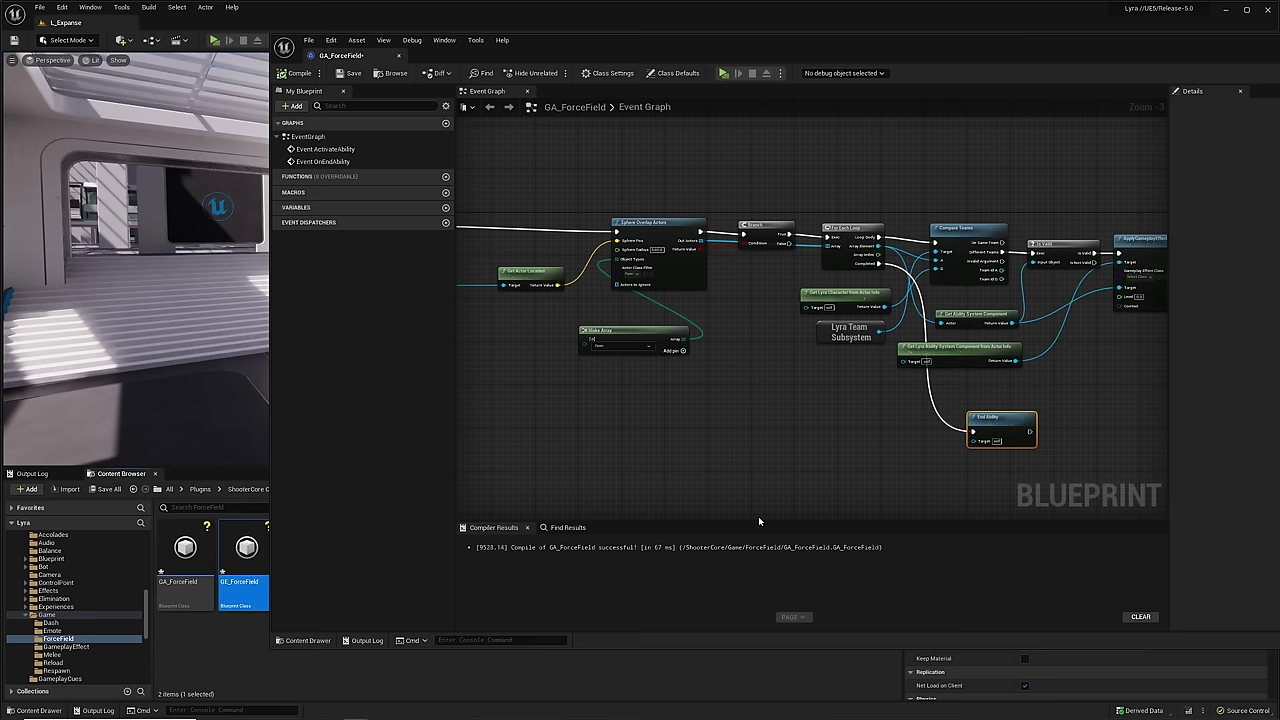
- Open GE_ForceField, raise the Scalable Float Magnitude of its BaseDamage calculation modifier, and compile it
{"action": "double_click", "coordinate": [244, 560]}
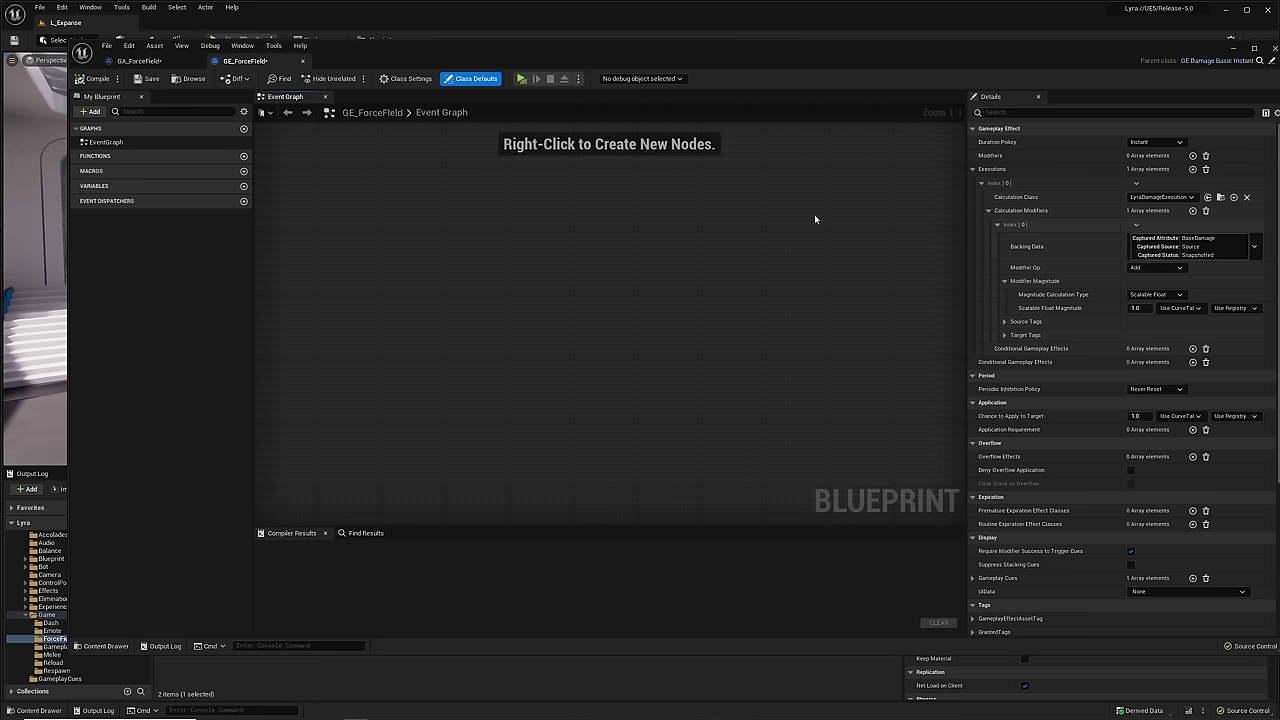
{"action": "left_click", "coordinate": [1136, 308]}
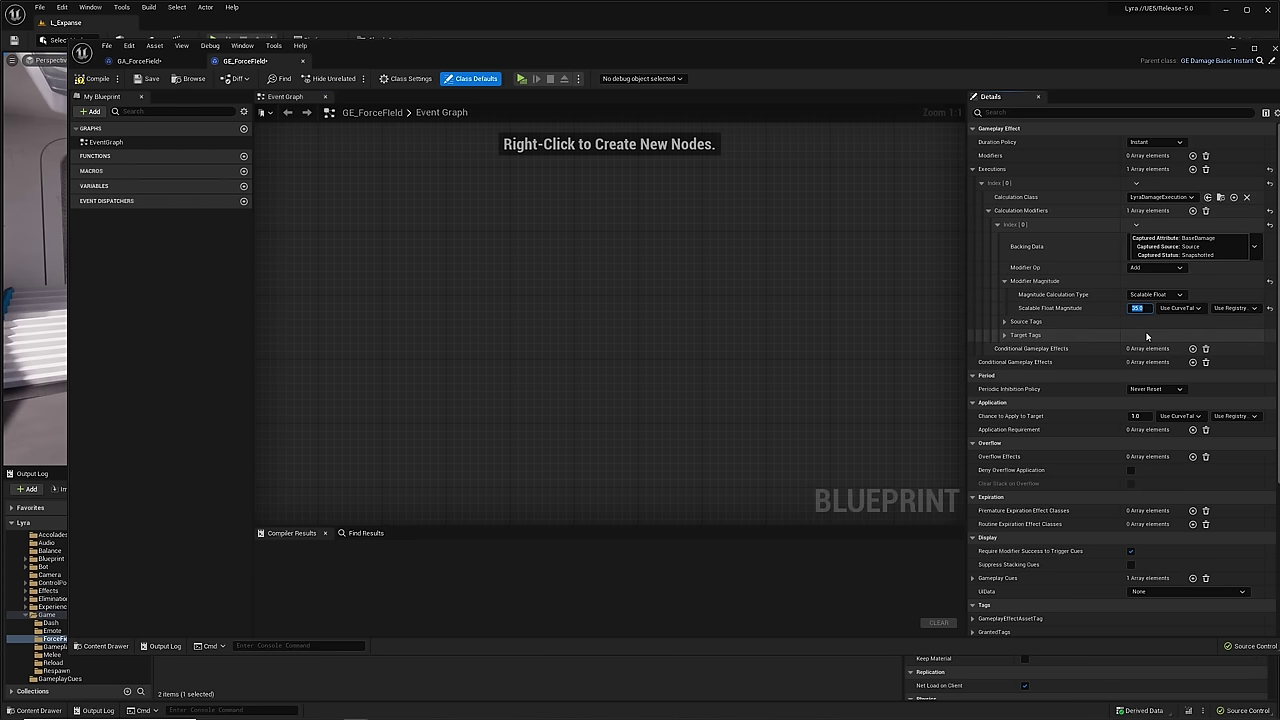
{"action": "left_click", "coordinate": [92, 78]}
- In GA_ForceField, set the ApplyGameplayEffectToTarget node's Gameplay Effect Class to GE_ForceField, then compile and save the blueprint
{"action": "left_click", "coordinate": [138, 61]}
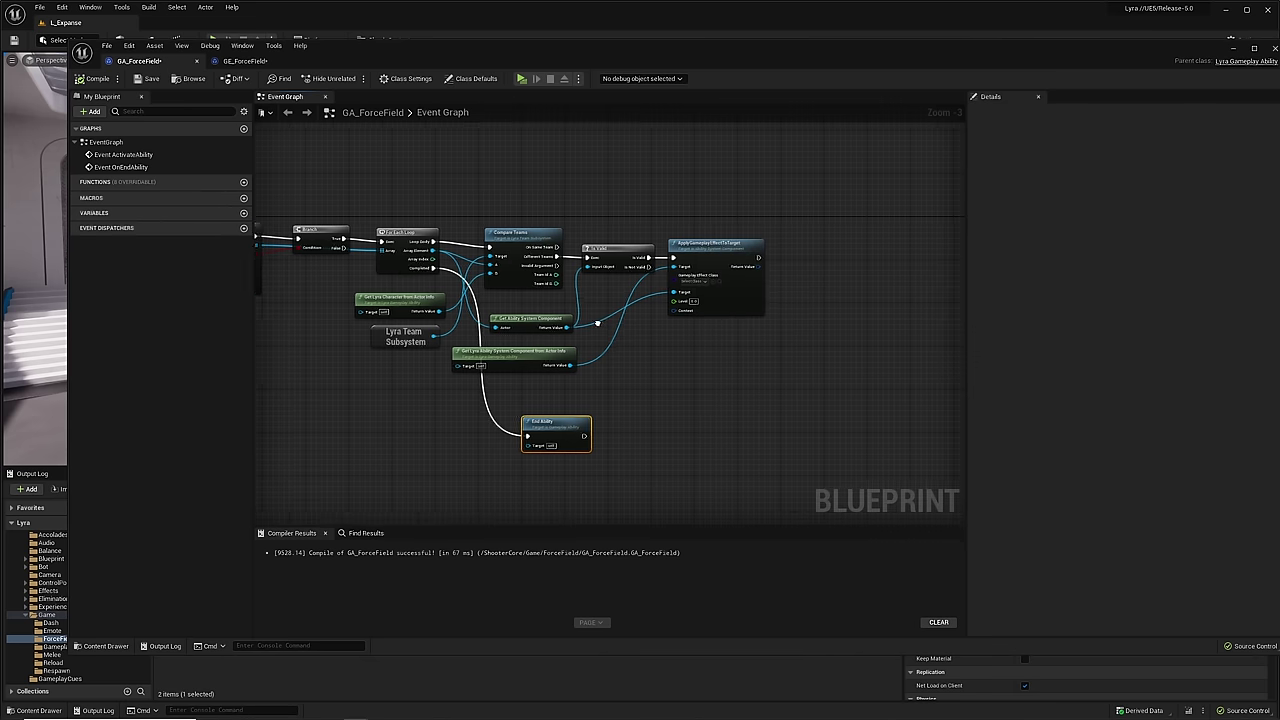
{"action": "scroll", "coordinate": [650, 280], "scroll_direction": "up", "scroll_amount": 2}
{"action": "left_click", "coordinate": [678, 272]}
{"action": "type", "text": "forc"}
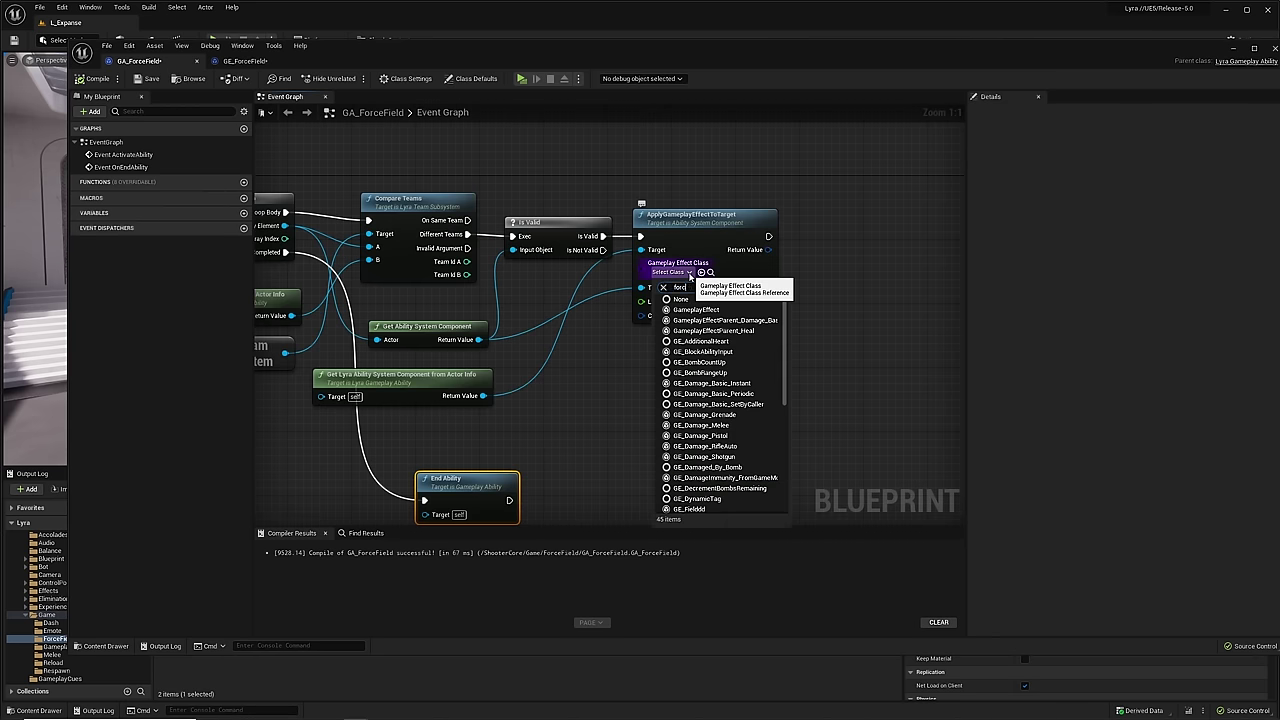
{"action": "type", "text": "e"}
{"action": "left_click", "coordinate": [708, 309]}
{"action": "right_click_drag", "start_coordinate": [578, 376], "coordinate": [835, 356]}
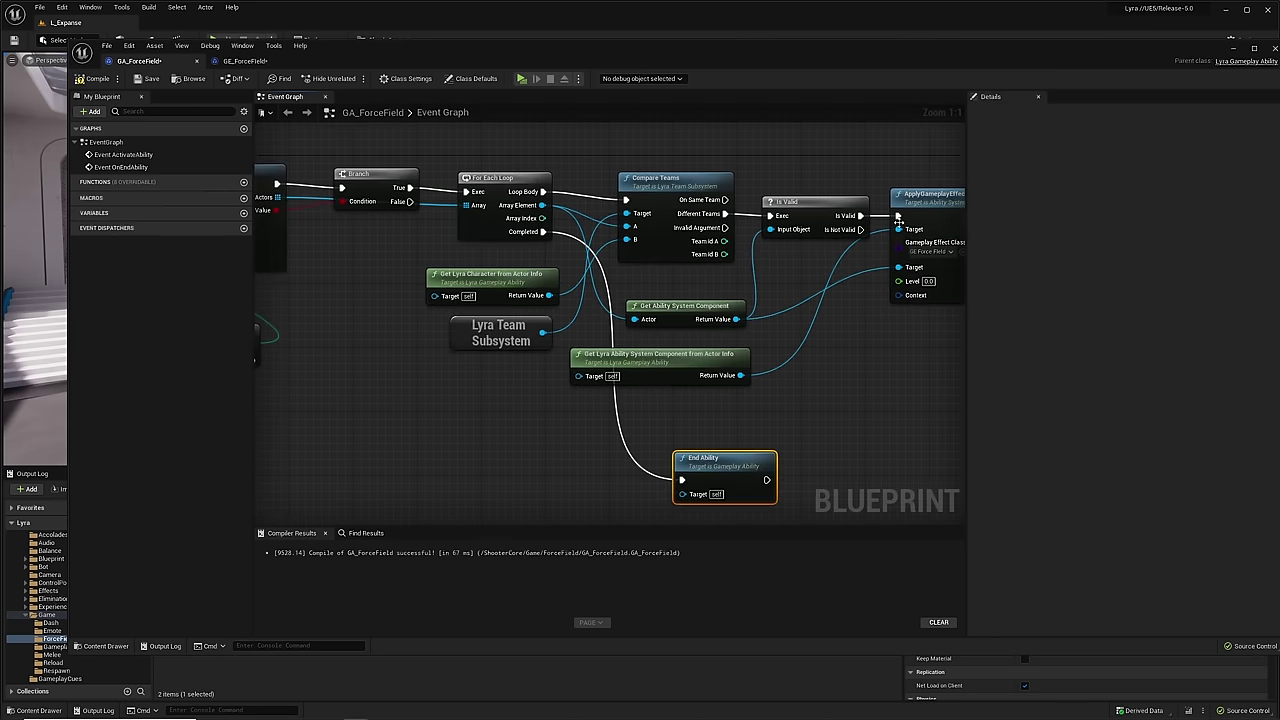
{"action": "left_click", "coordinate": [97, 78]}
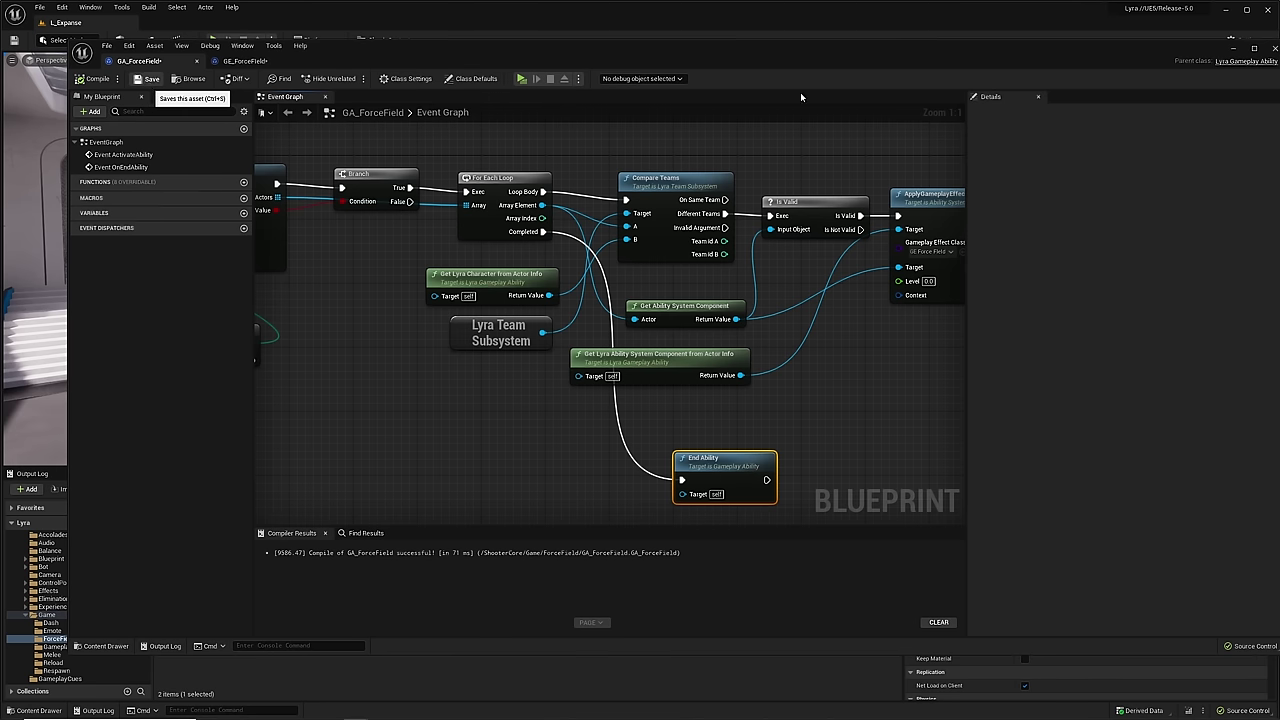
- Open AbilitySet_ShooterHero by way of the level's B_ShooterGame_Elimination experience and its HeroData_ShooterGame pawn data
{"action": "left_click", "coordinate": [1237, 47]}
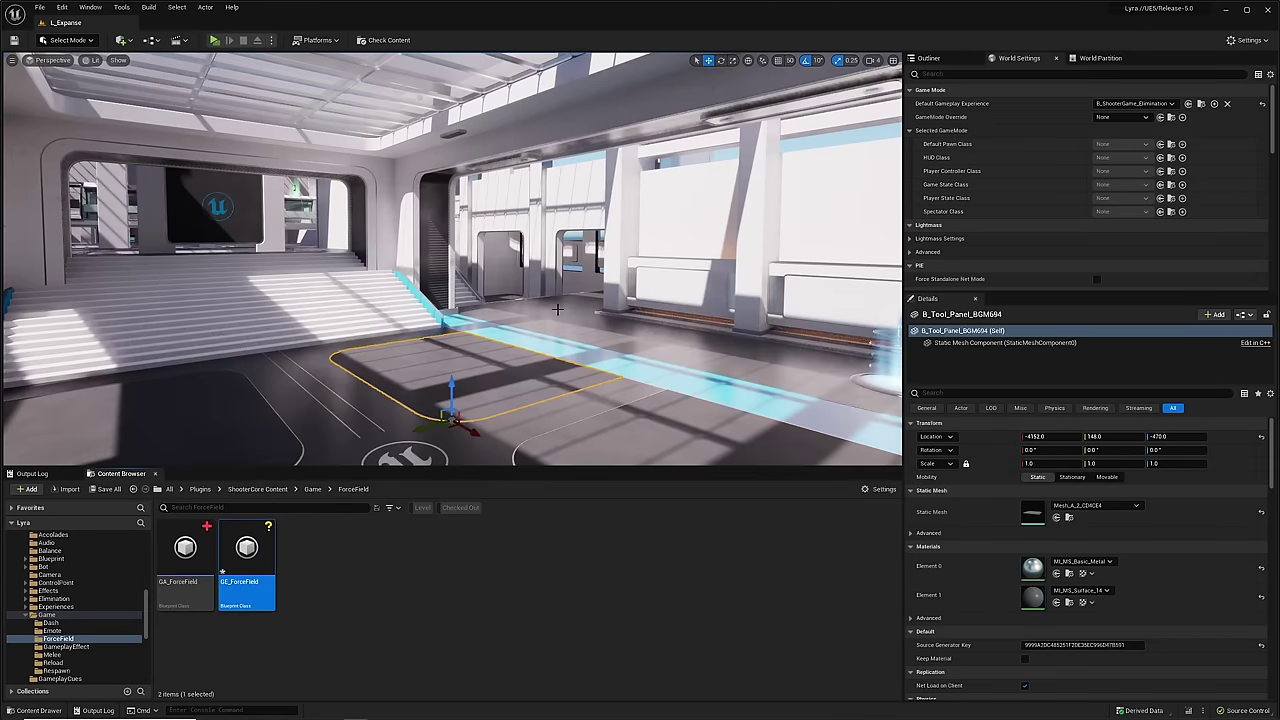
{"action": "left_click", "coordinate": [1201, 103]}
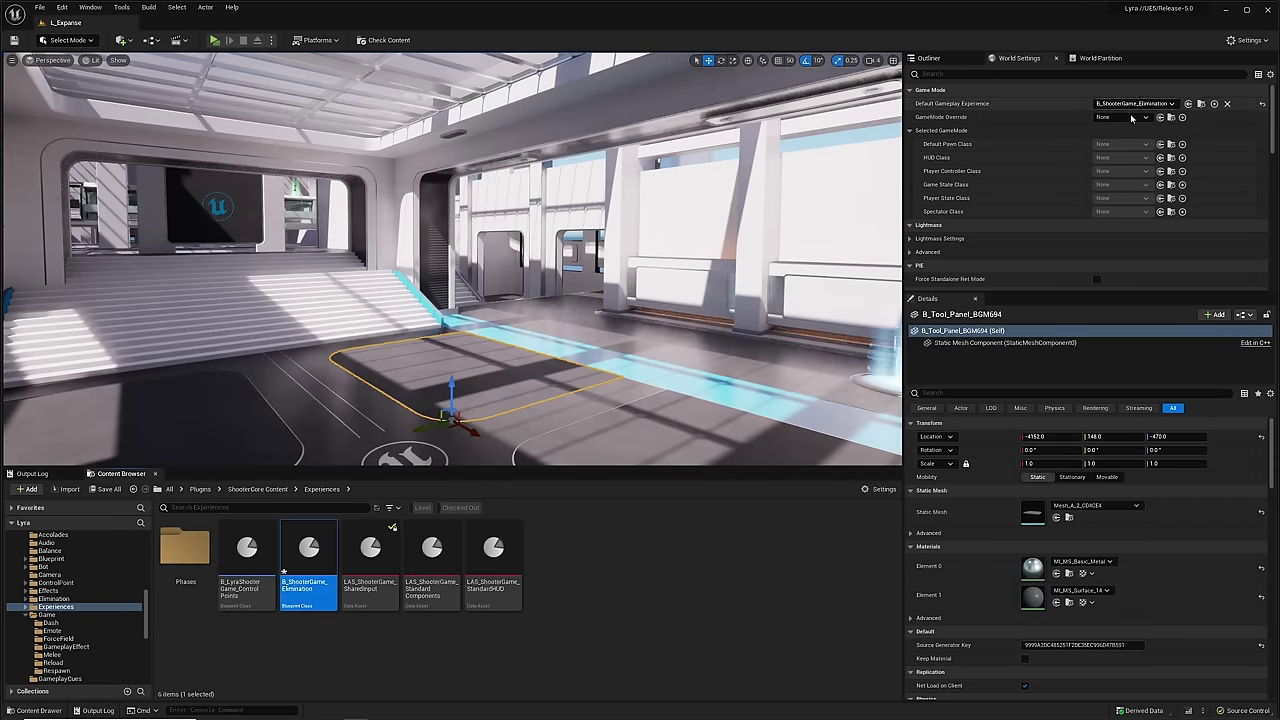
{"action": "double_click", "coordinate": [309, 552]}
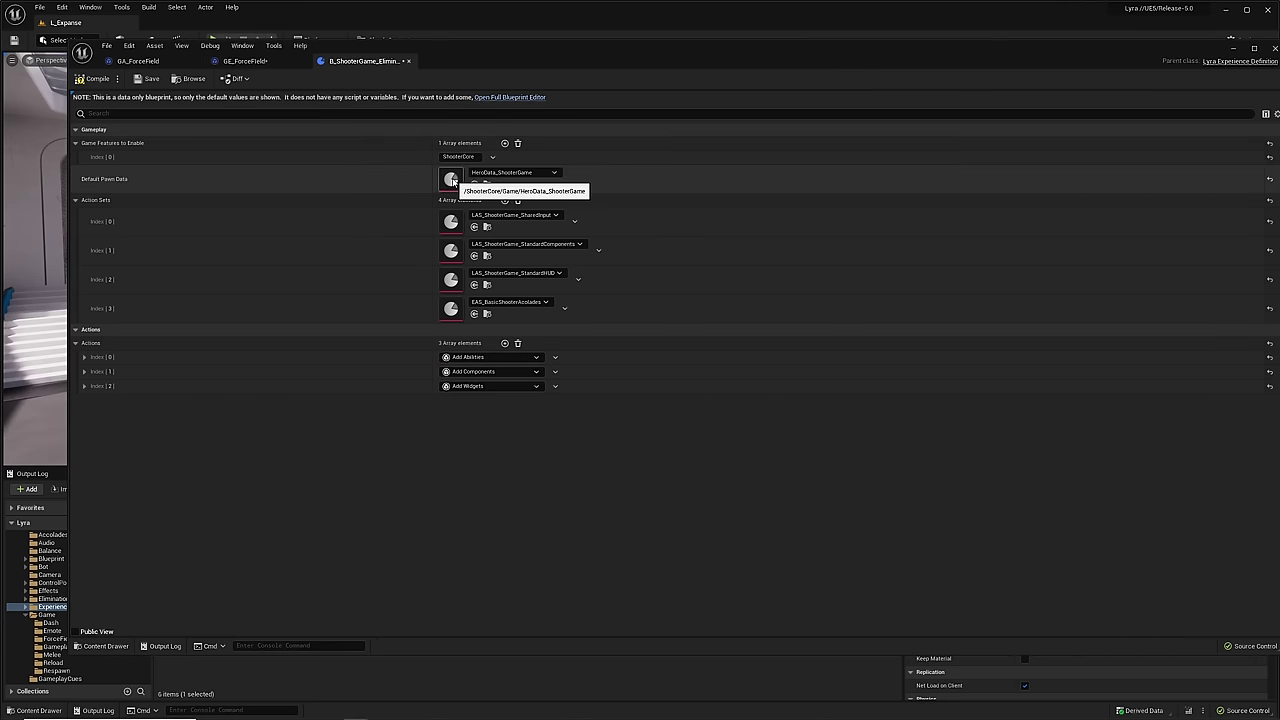
{"action": "double_click", "coordinate": [452, 180]}
{"action": "double_click", "coordinate": [573, 204]}
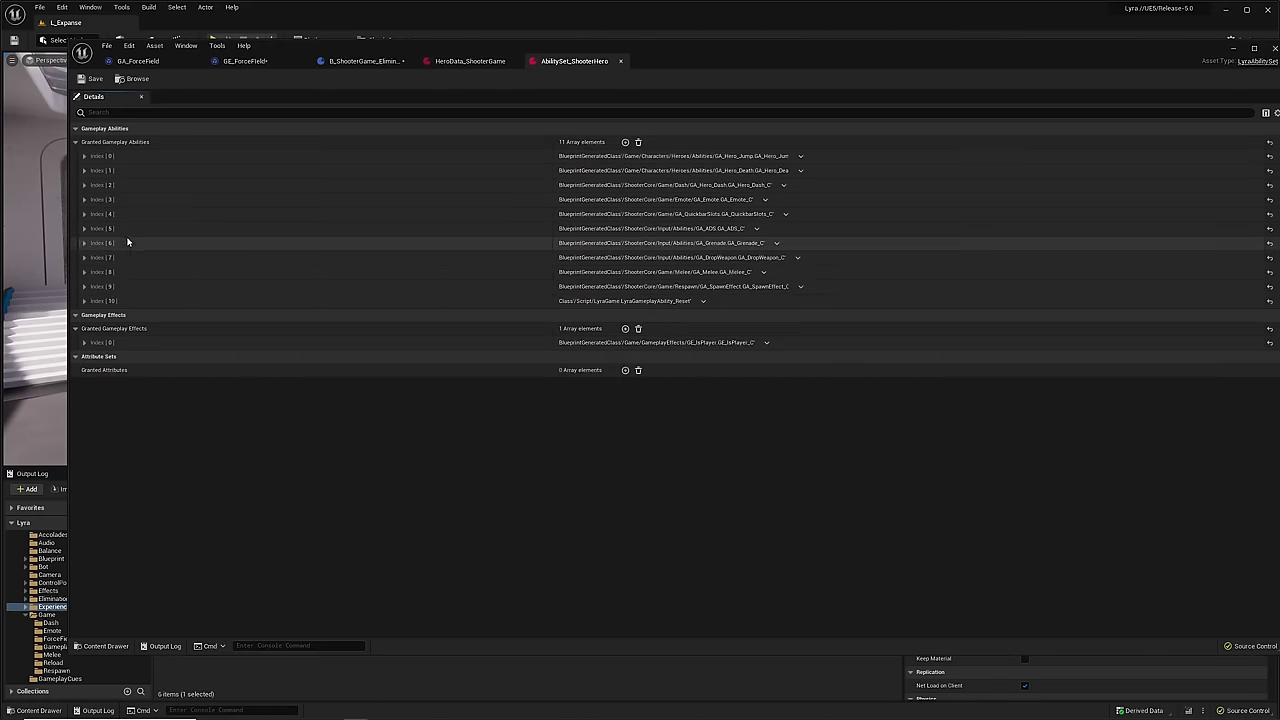
- Replace GA_Emote with GA_ForceField in the granted ability that uses InputTag.Ability.Emote, and save the ability set
{"action": "left_click", "coordinate": [85, 199]}
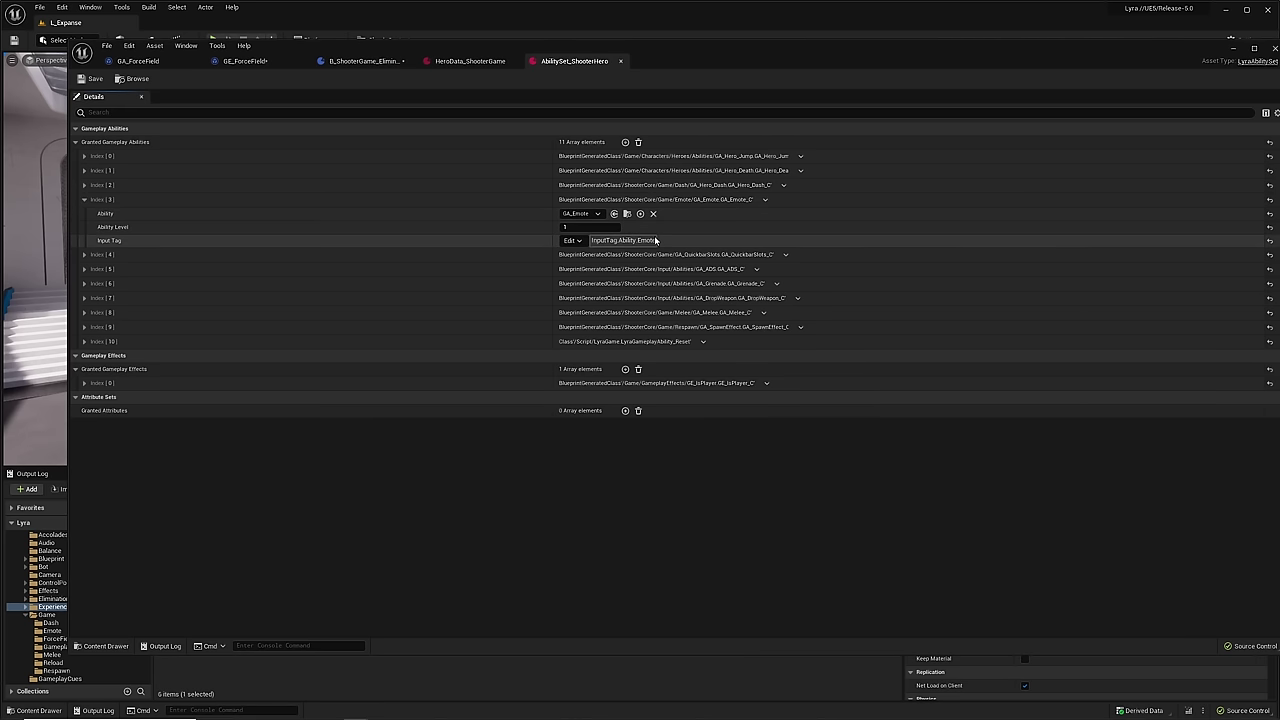
{"action": "left_click", "coordinate": [589, 214]}
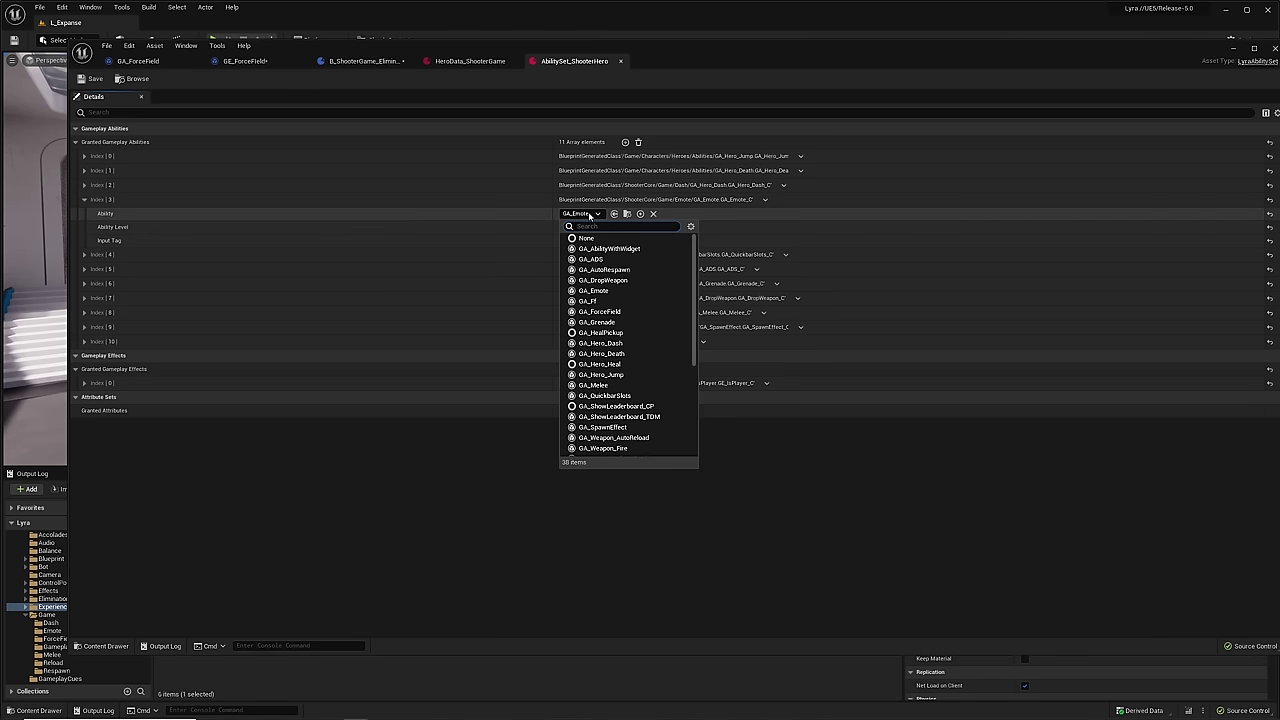
{"action": "type", "text": "force"}
{"action": "left_click", "coordinate": [597, 247]}
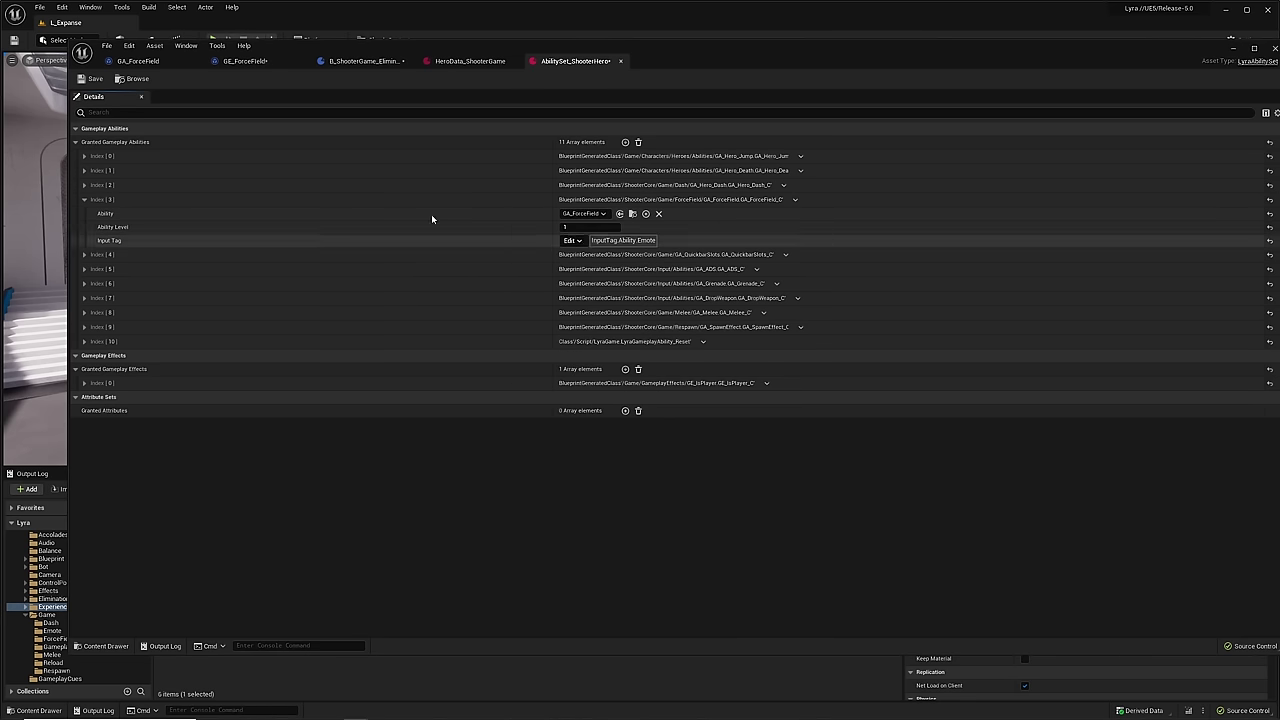
{"action": "left_click", "coordinate": [91, 79]}
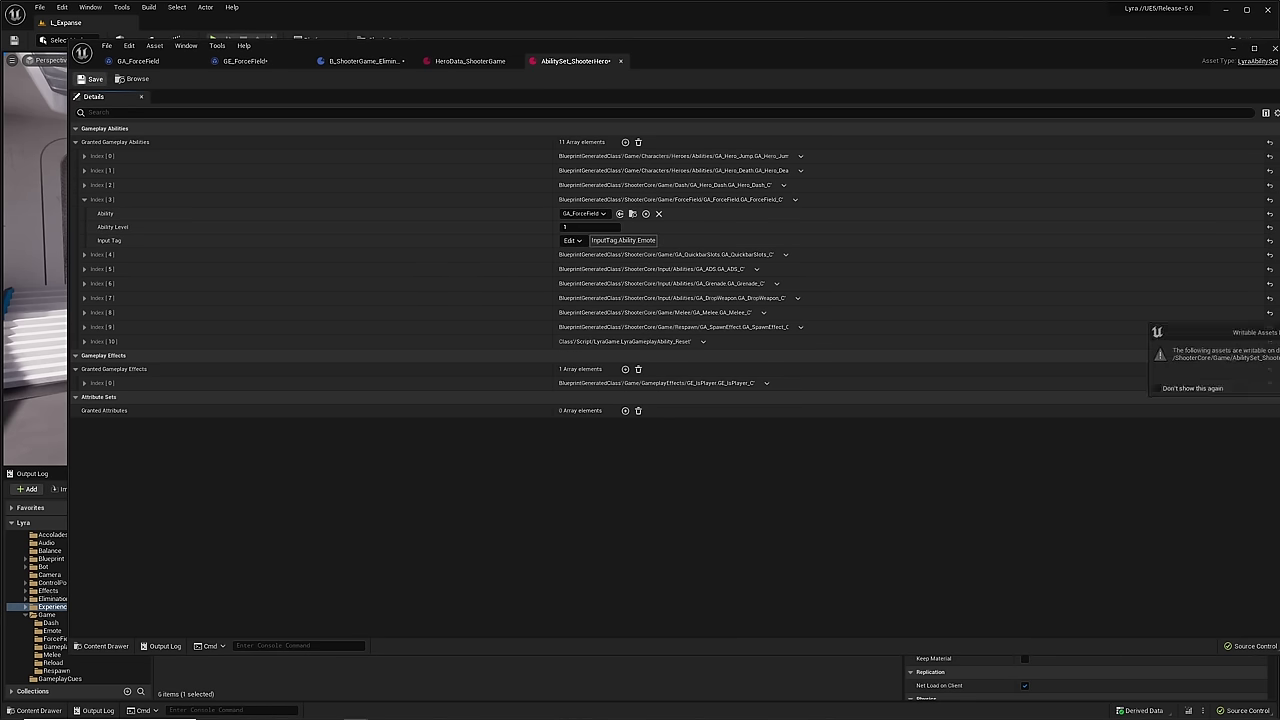
- Playtest the level with a server and a client, run the server character up to the enemy player and trigger the force field ability
{"action": "left_click", "coordinate": [1233, 49]}
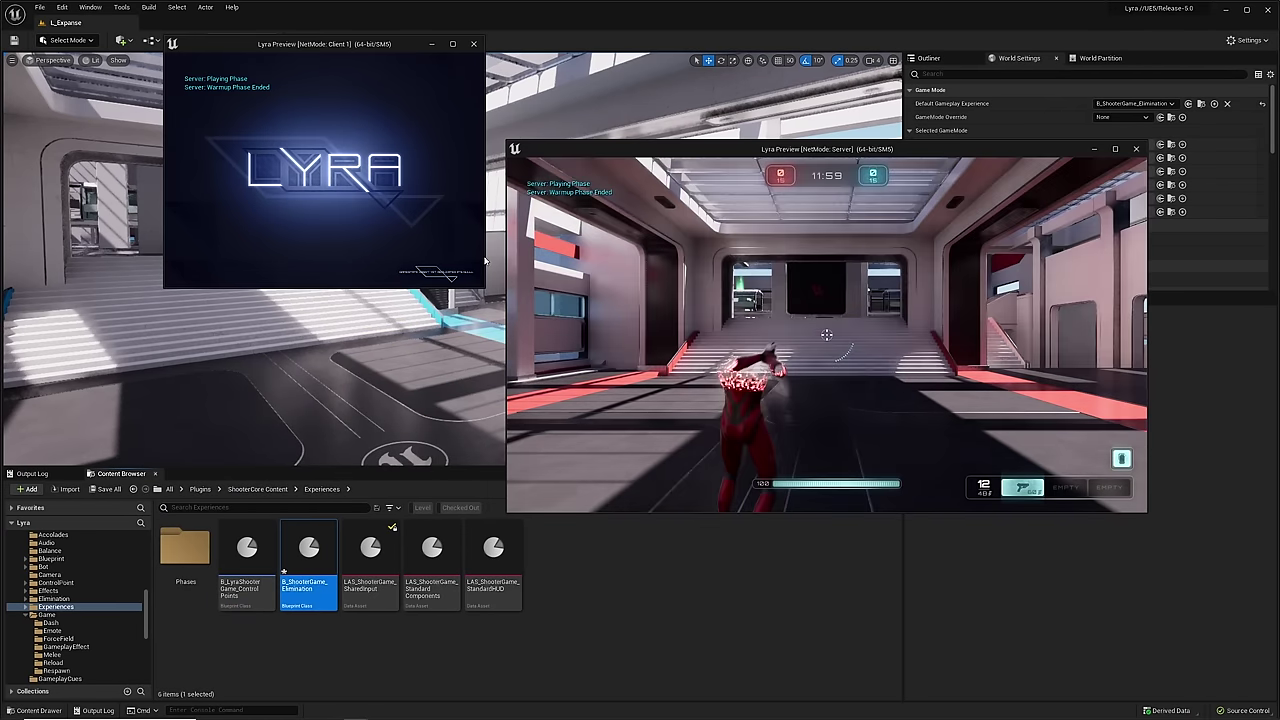
{"action": "key", "text": "super"}
{"action": "left_click", "coordinate": [826, 335]}
{"action": "key", "text": "w"}
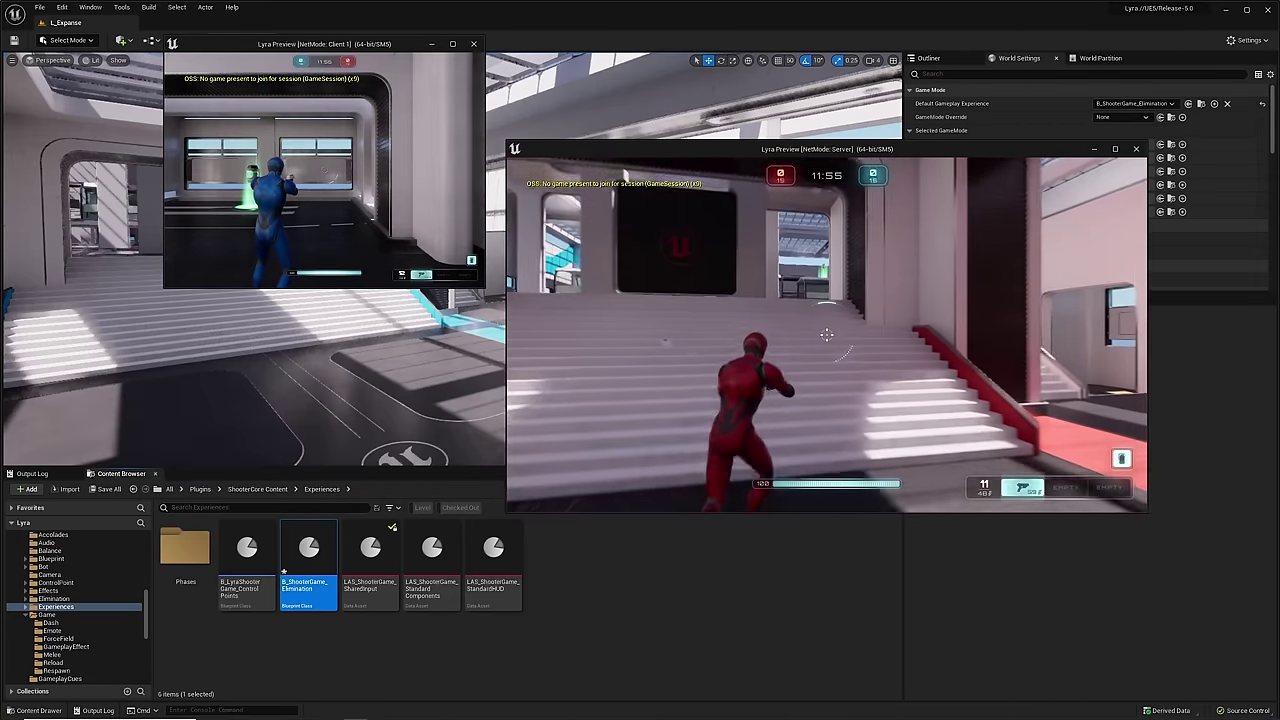
{"action": "key", "text": "w"}
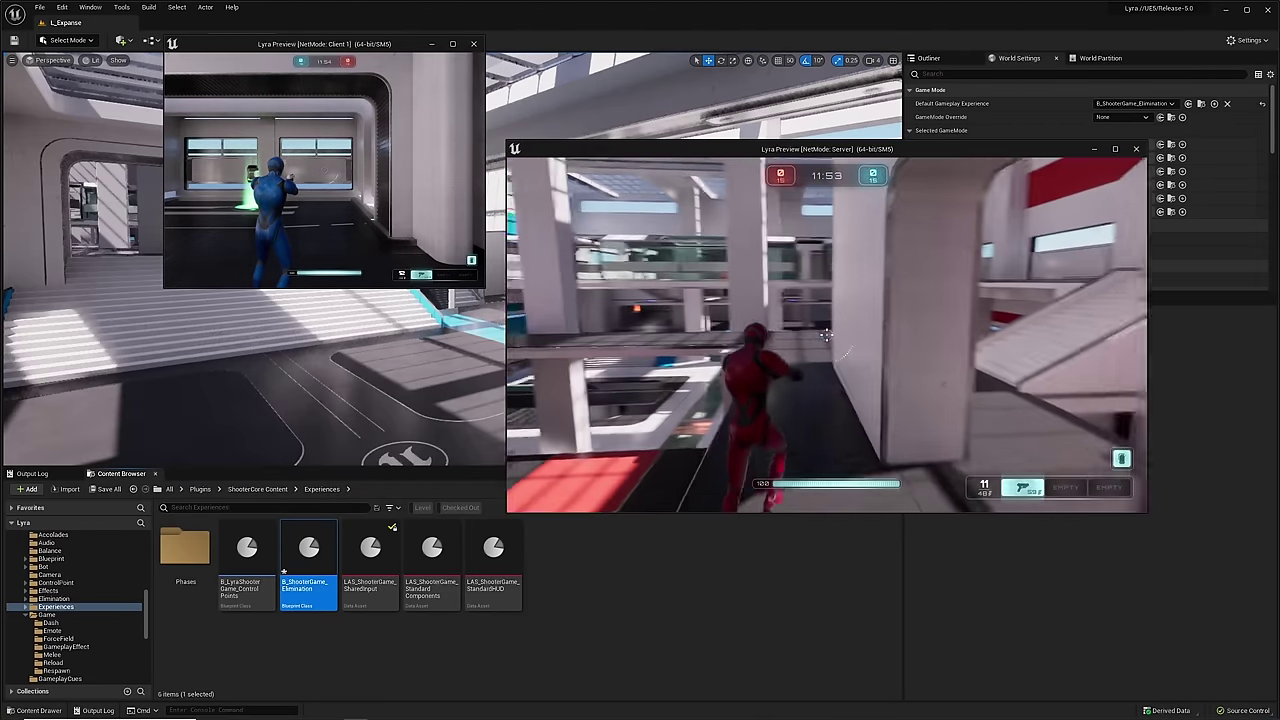
{"action": "key", "text": "w"}
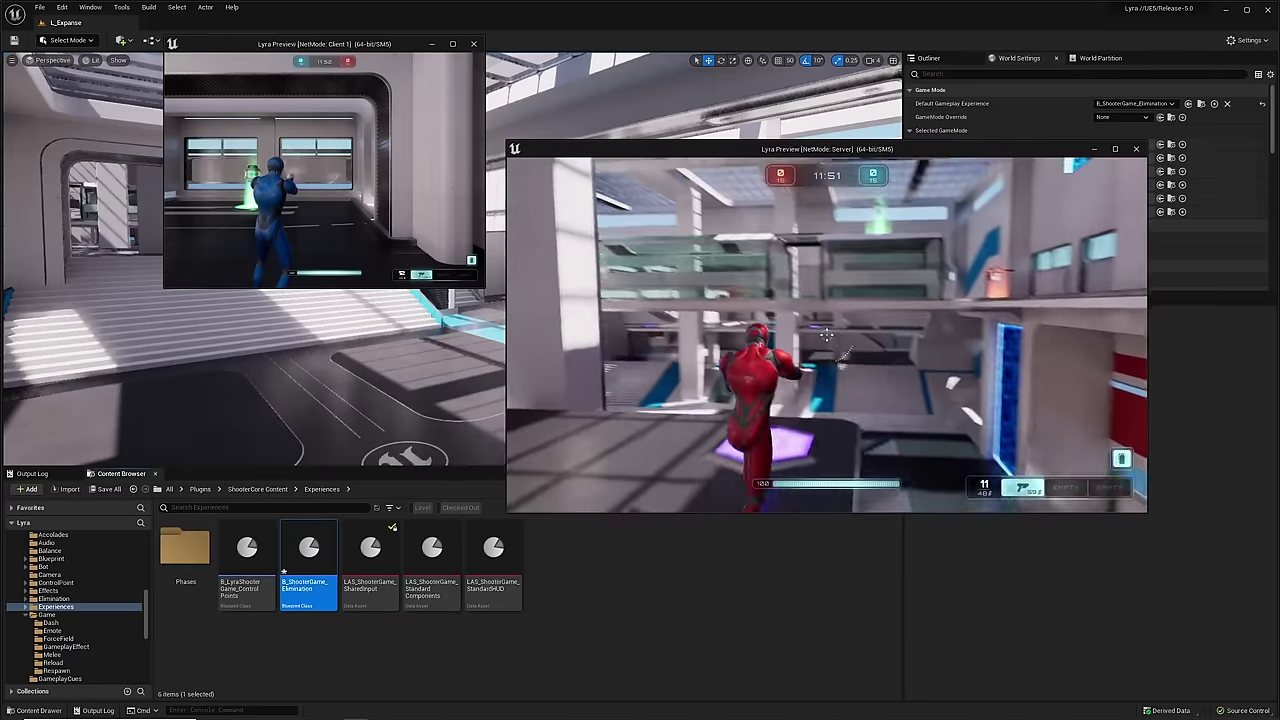
{"action": "key", "text": "w"}
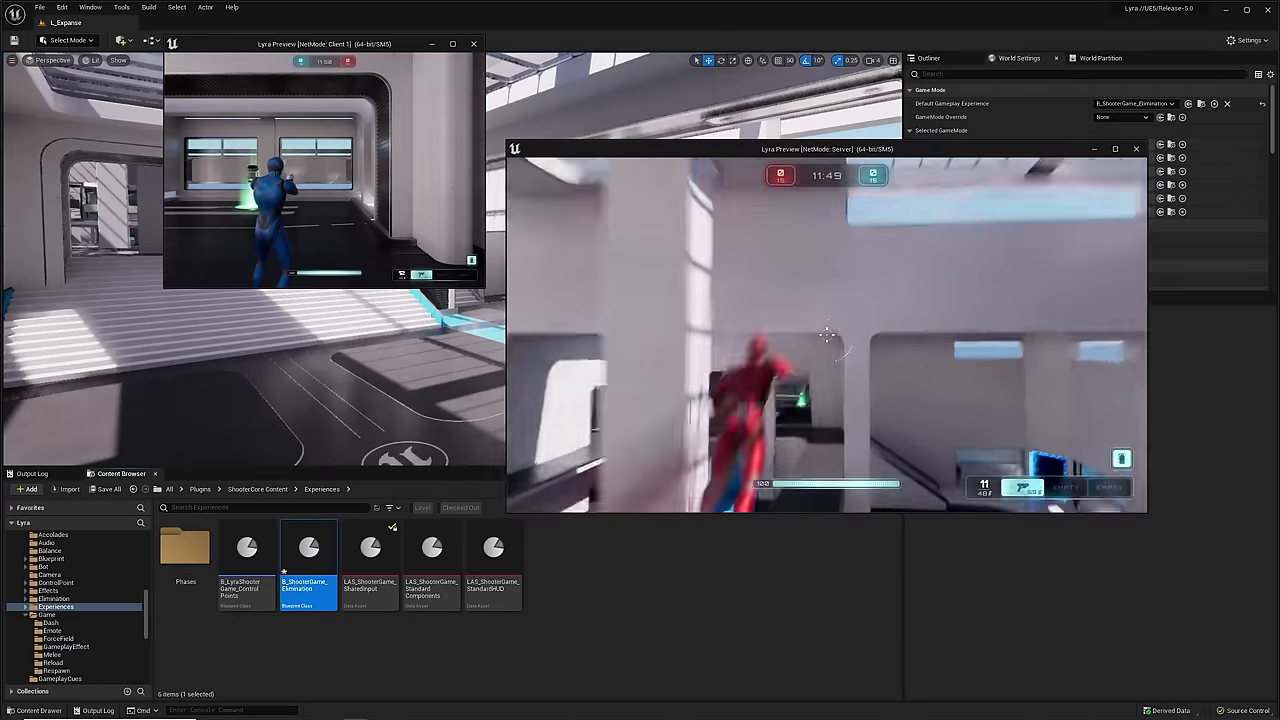
{"action": "key", "text": "w"}
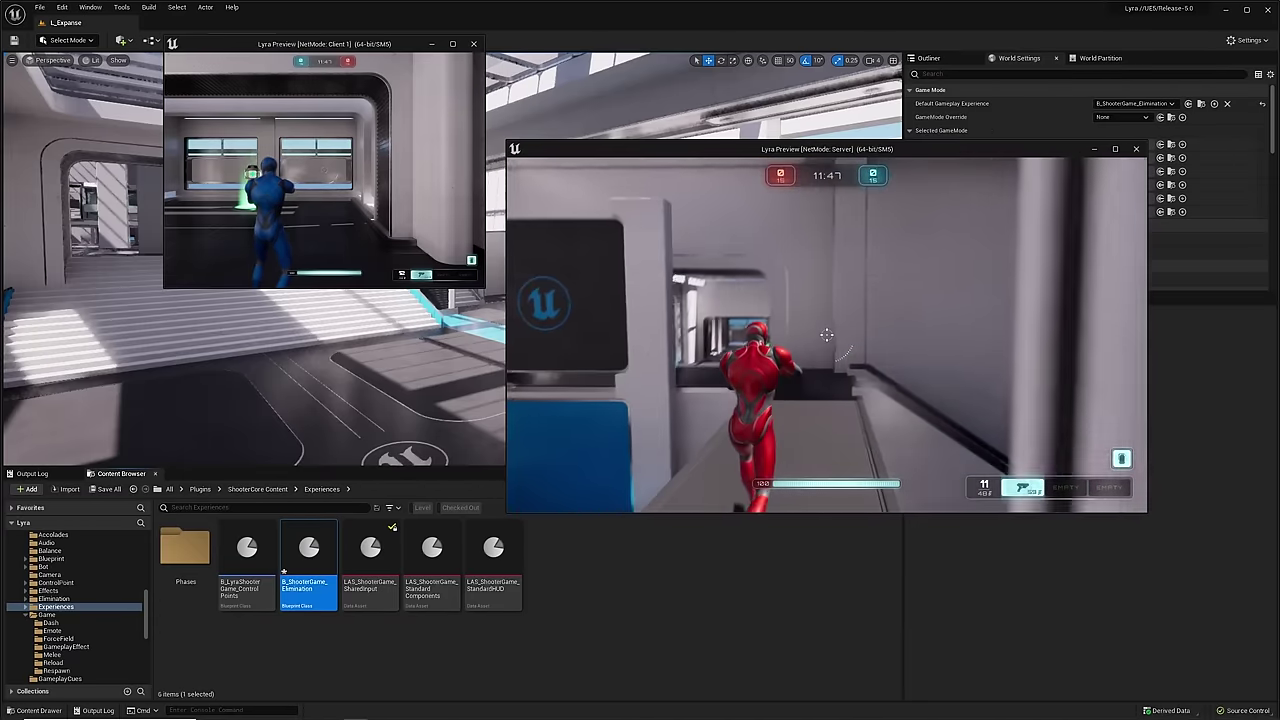
{"action": "key", "text": "w"}
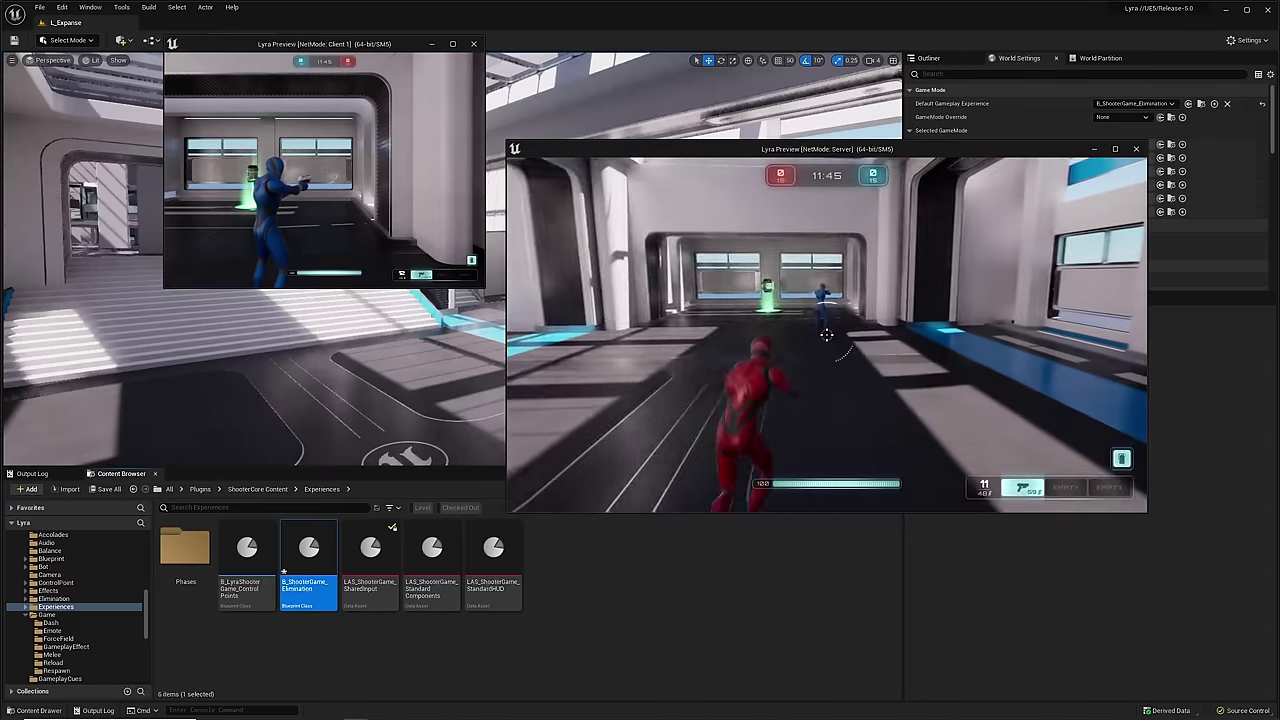
{"action": "key", "text": "w"}
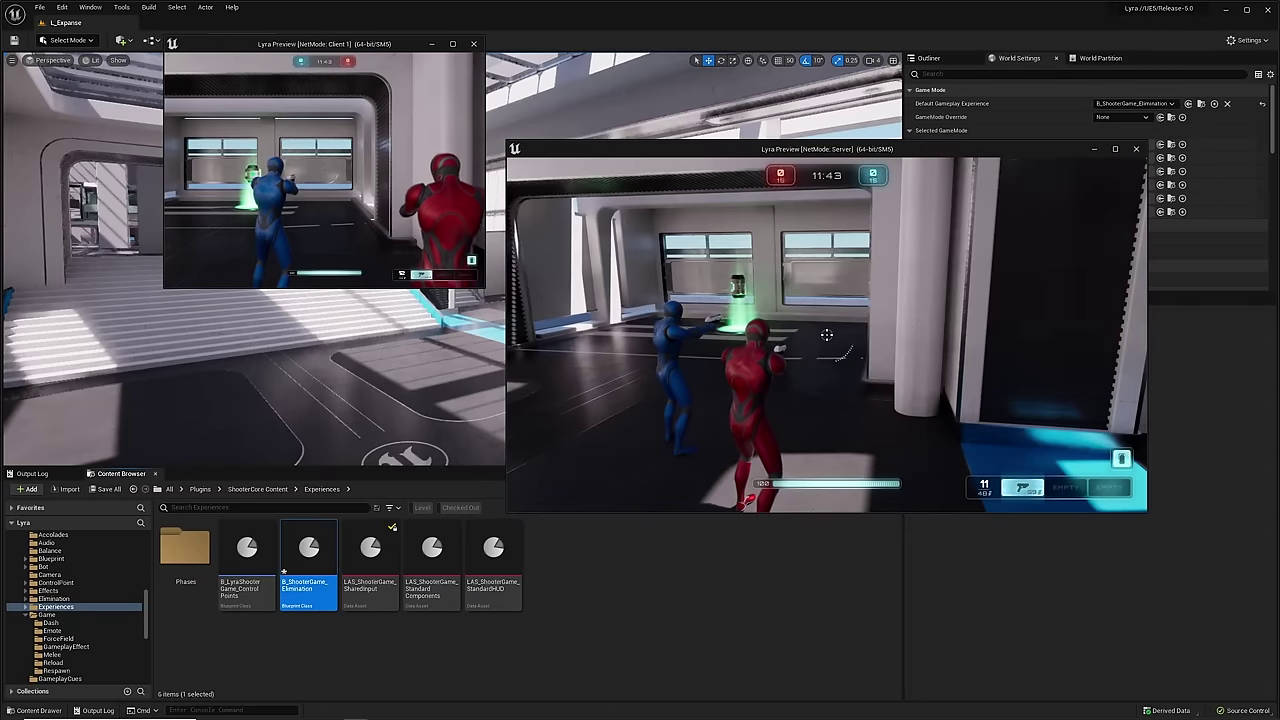
{"action": "key", "text": "f"}
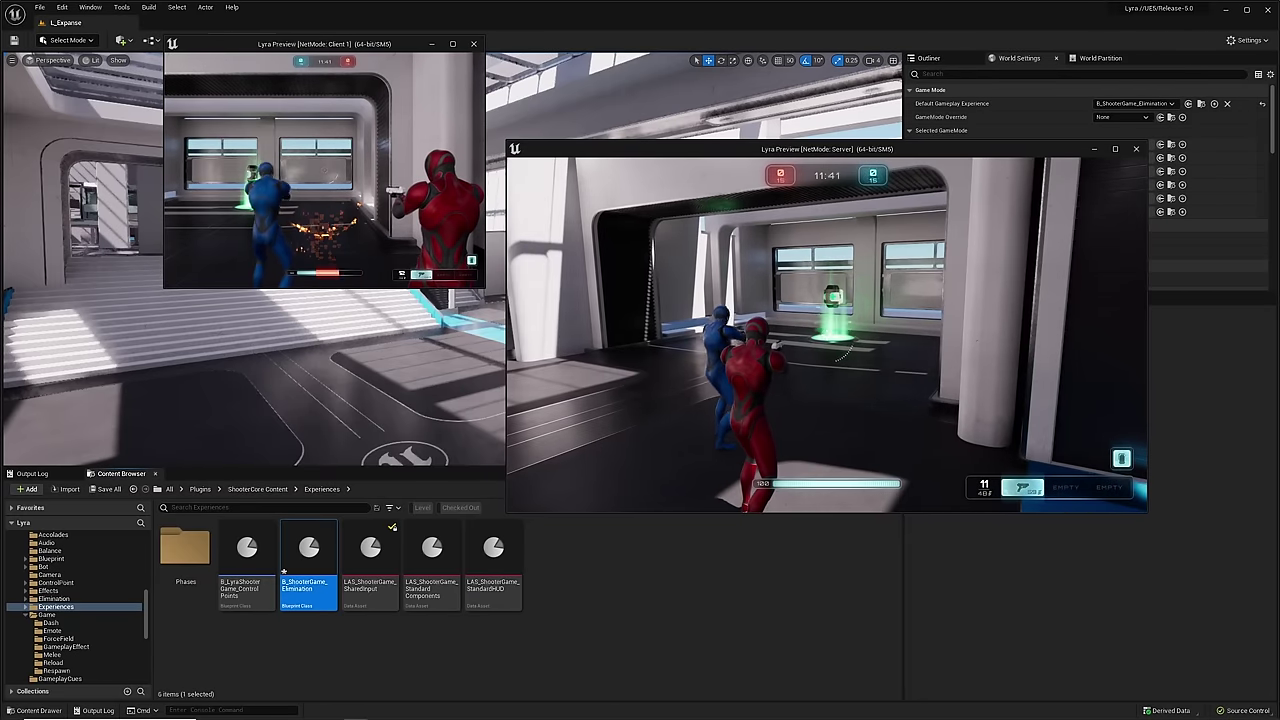